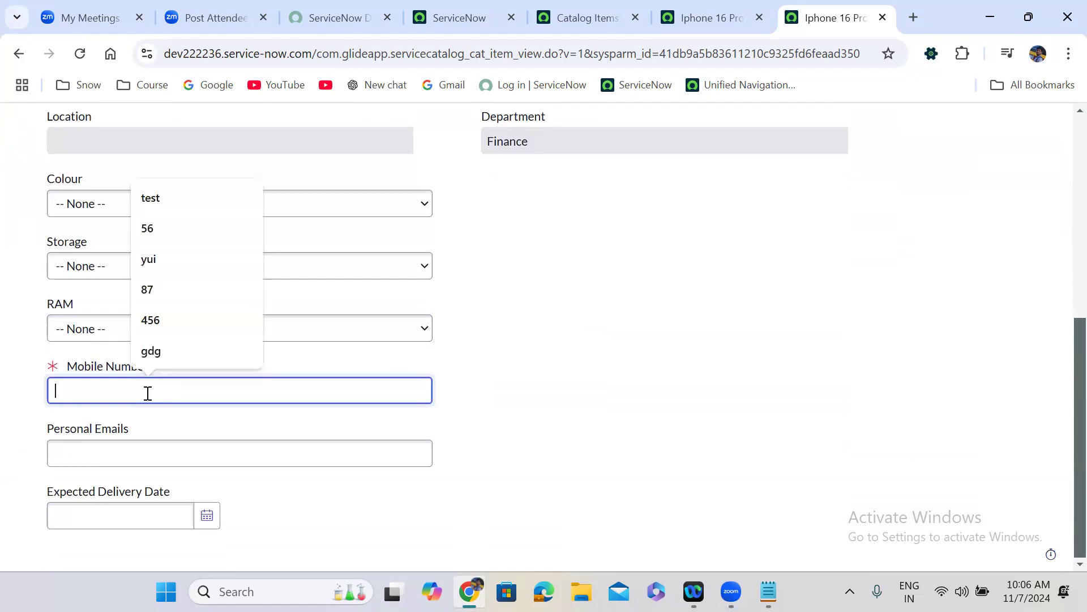
type("iuiuiuiuoioio")
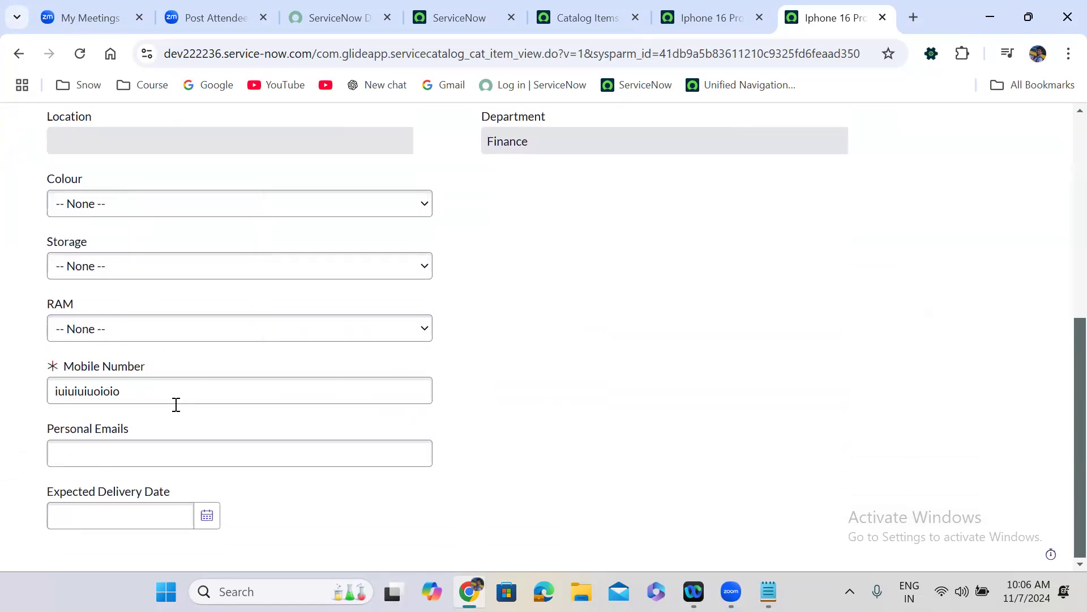
double_click(130, 399)
type("557")
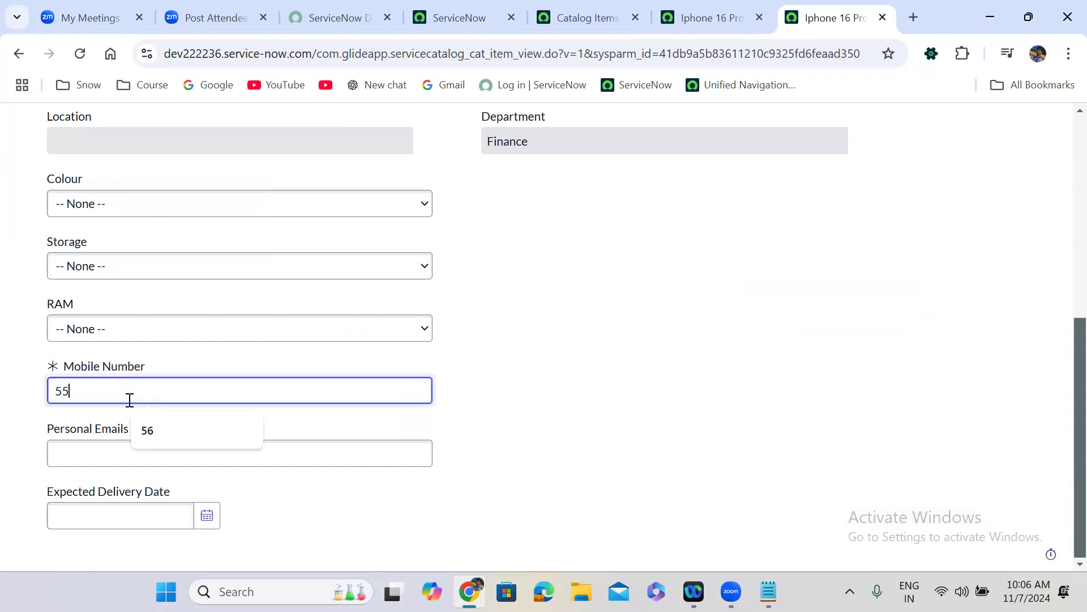
left_click(492, 407)
double_click(69, 390)
key("BackSpace")
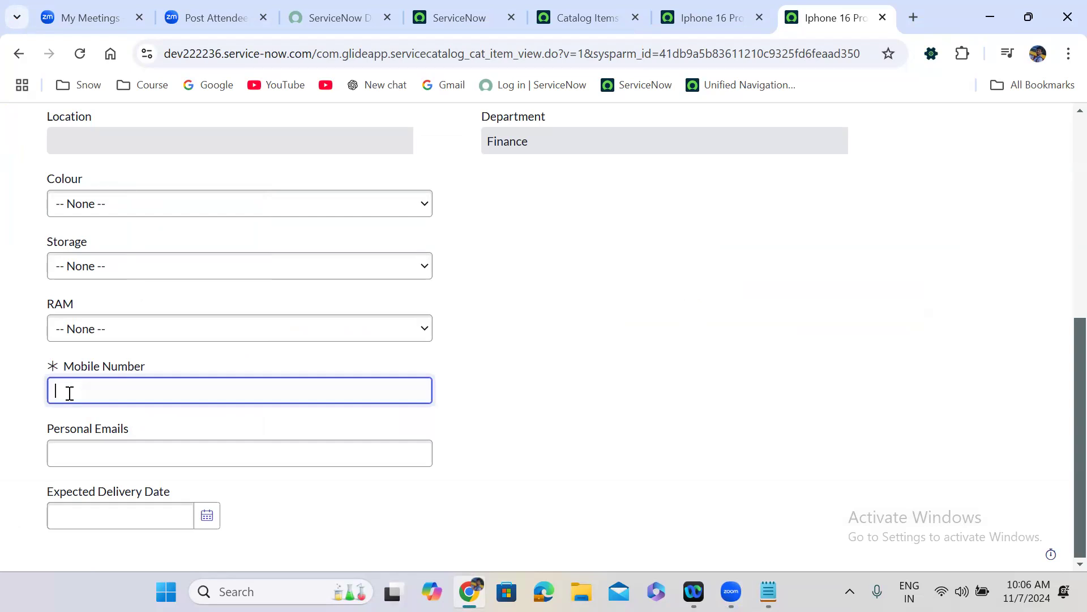
double_click(90, 392)
left_click(58, 392)
type("+91")
key("BackSpace")
type("-")
- Clear the Mobile Number field back to an empty value
key("shift+End")
key("ctrl+a")
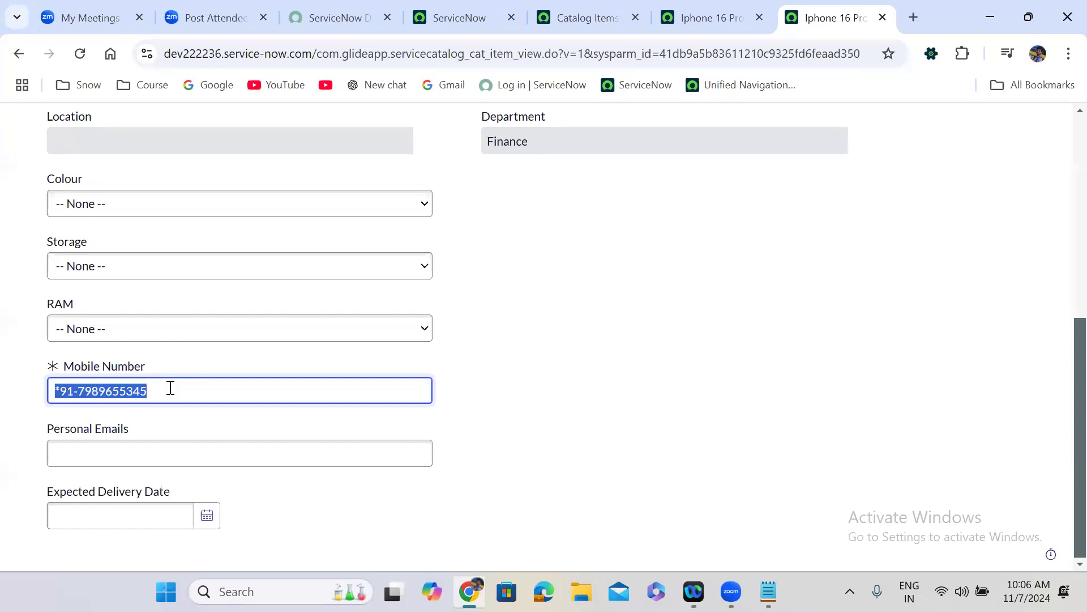
left_click(60, 391)
key("BackSpace")
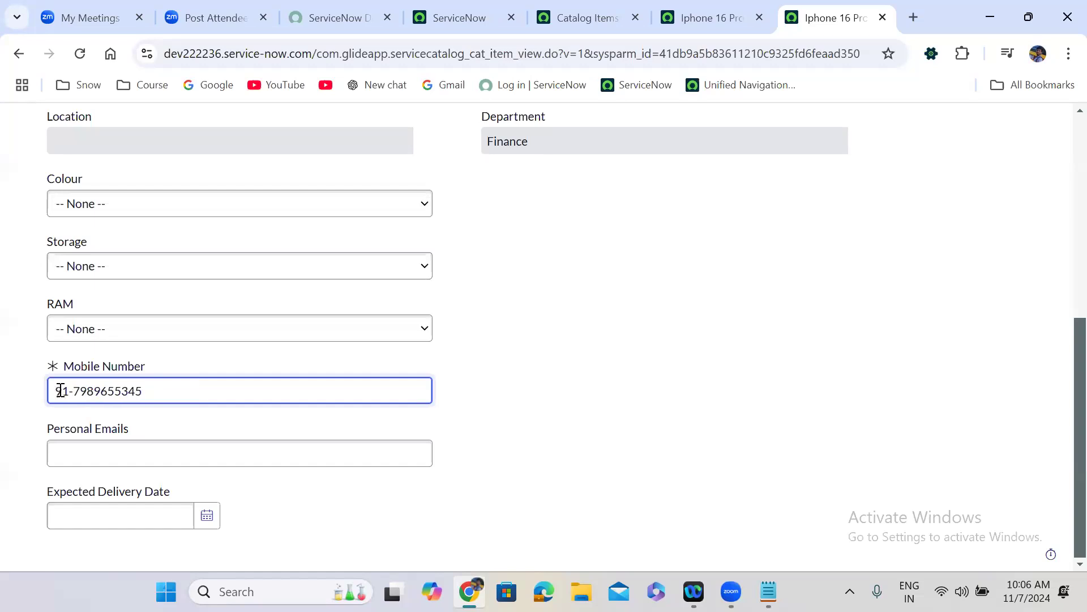
type("+")
triple_click(172, 391)
key("BackSpace")
type("uyuyiuyi")
key("BackSpace")
key("BackSpace")
key("BackSpace")
key("BackSpace")
key("BackSpace")
key("BackSpace")
key("BackSpace")
left_click(116, 390)
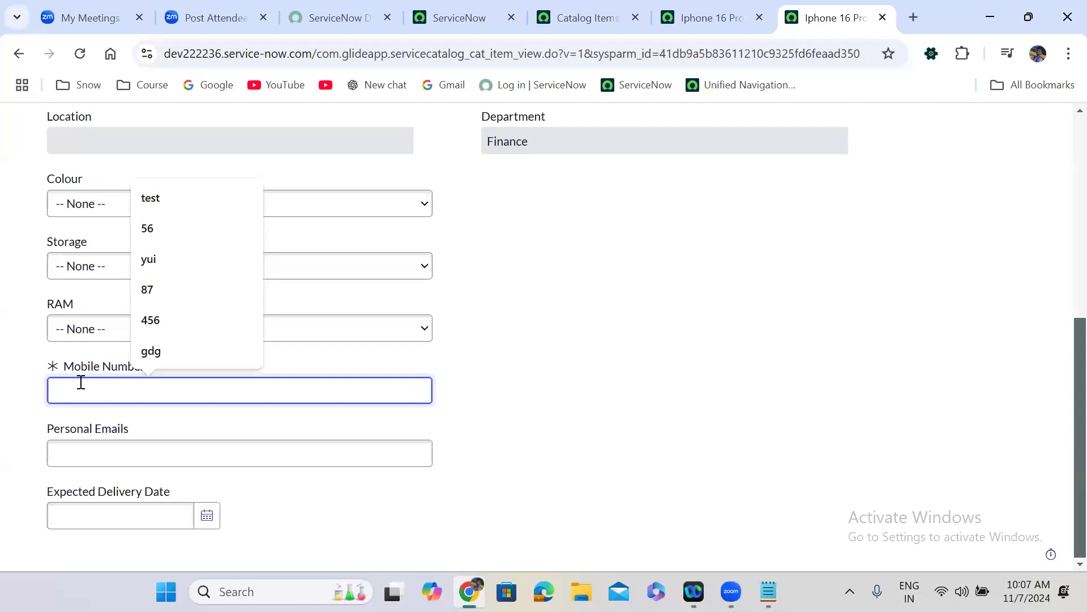
left_click(90, 368)
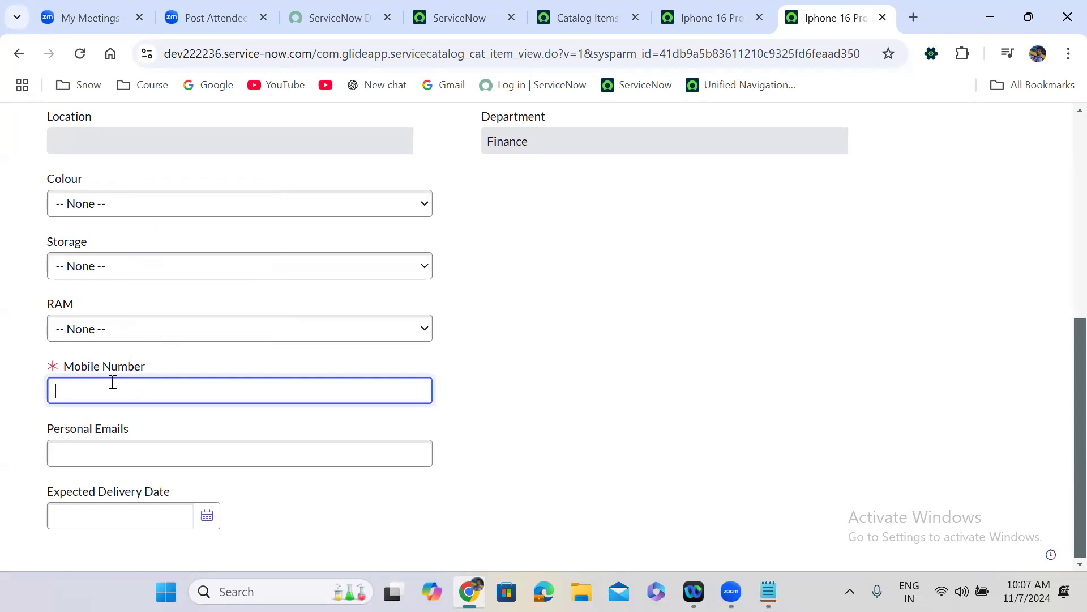
- Duplicate the catalog item tab and create a new record under its Catalog Client Scripts related list
left_click(673, 17)
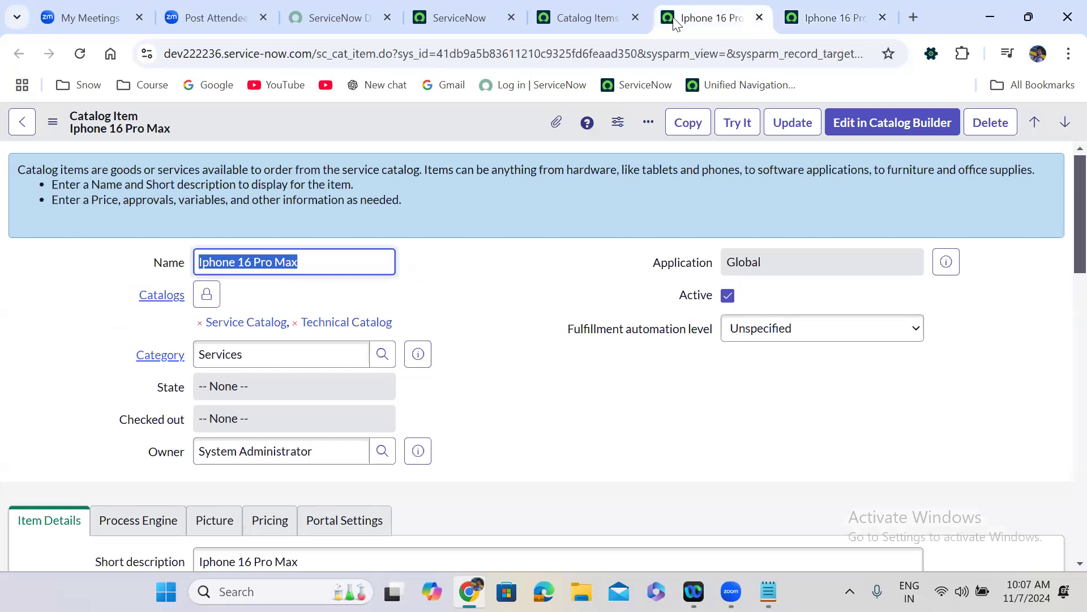
right_click(674, 19)
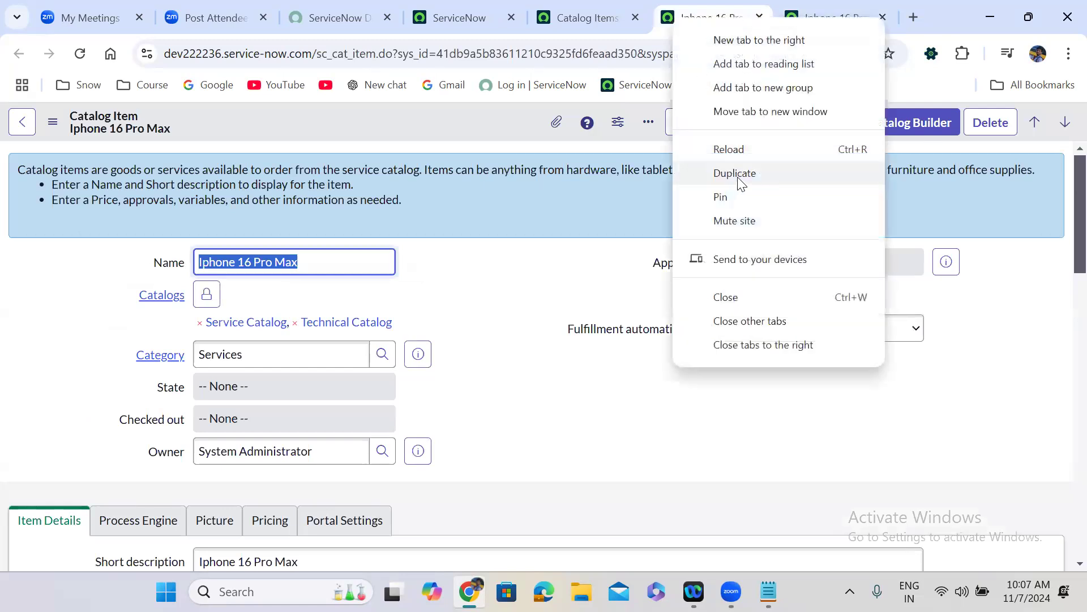
key("Escape")
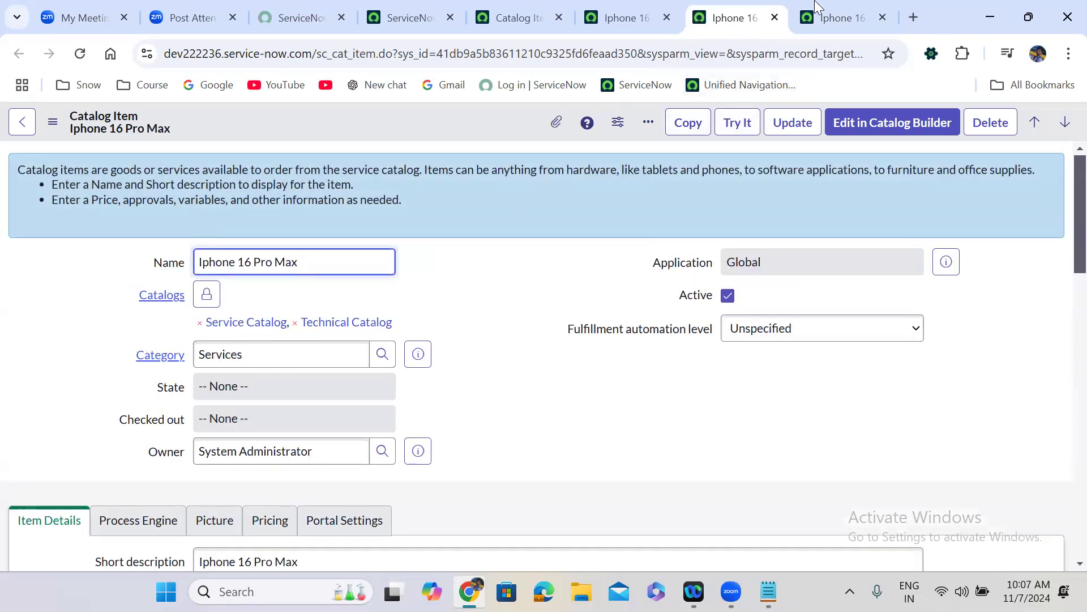
left_click(814, 1)
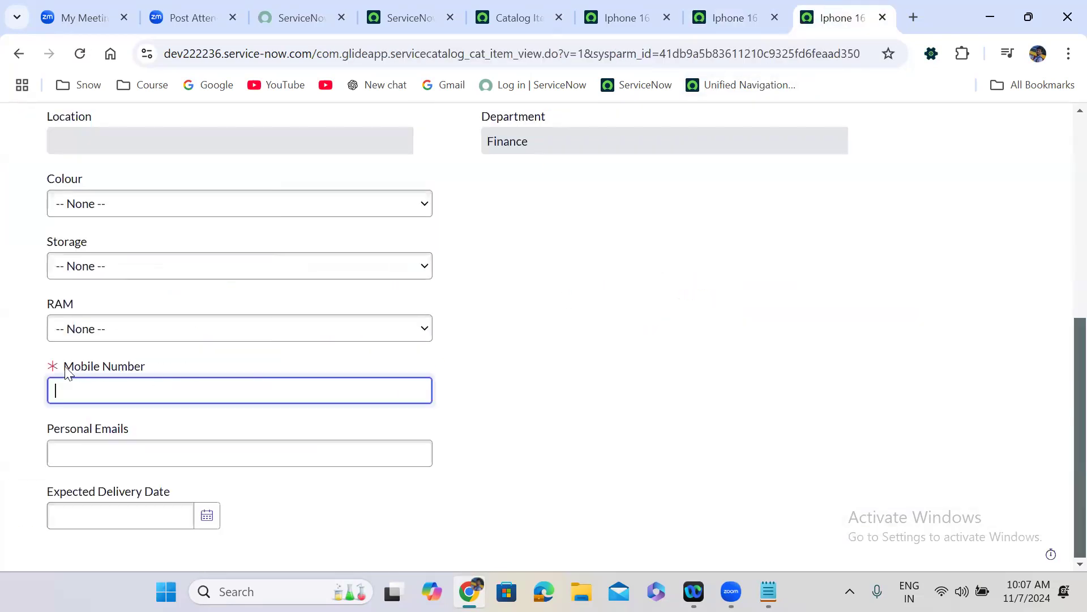
left_click(711, 2)
left_click(467, 395)
scroll(467, 396, "down", 1)
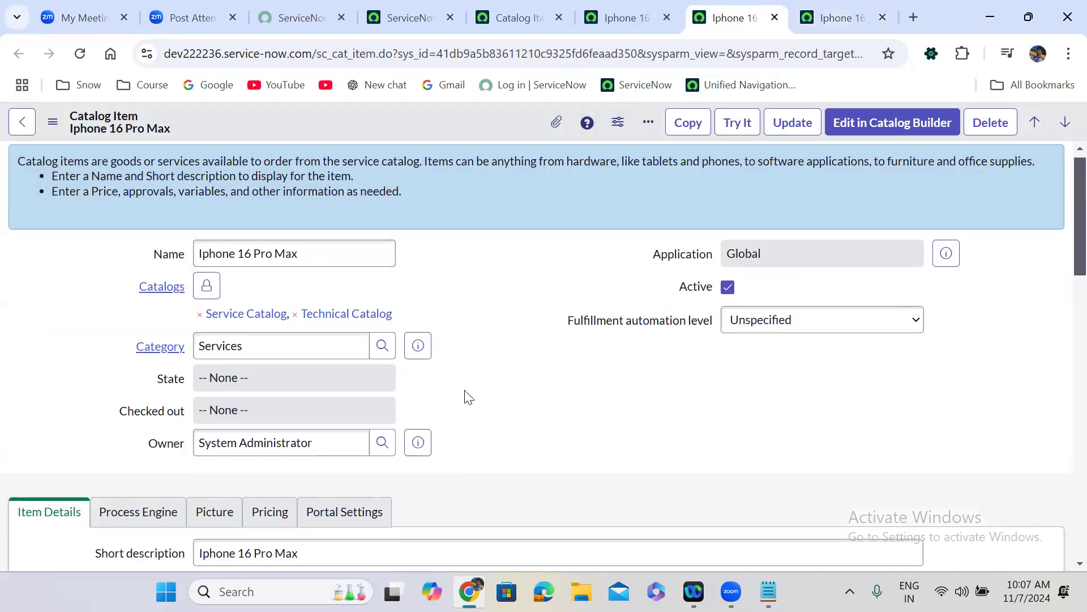
scroll(467, 393, "down", 15)
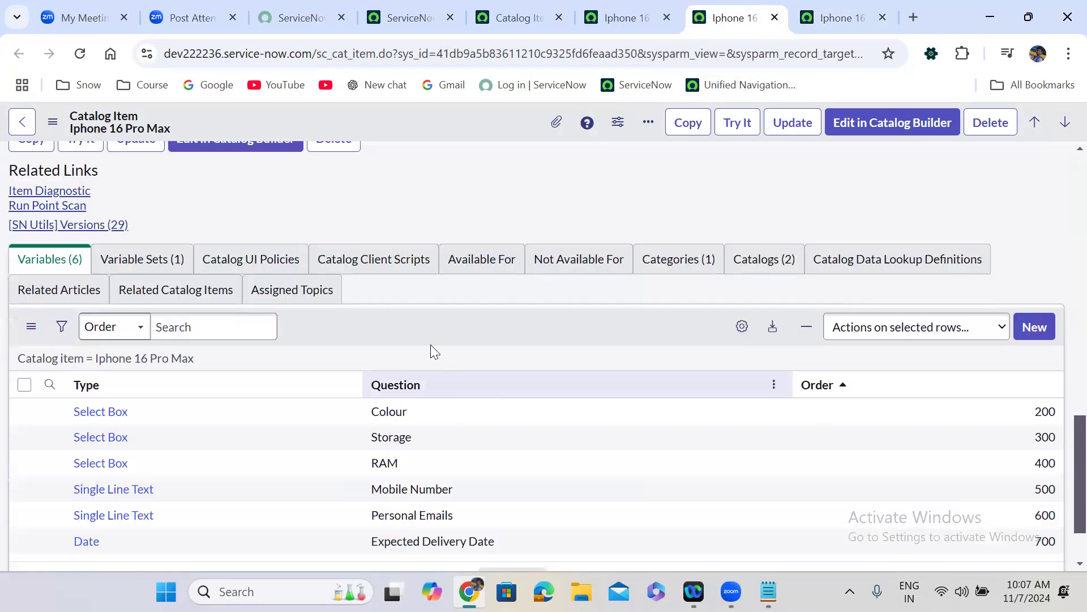
left_click(379, 269)
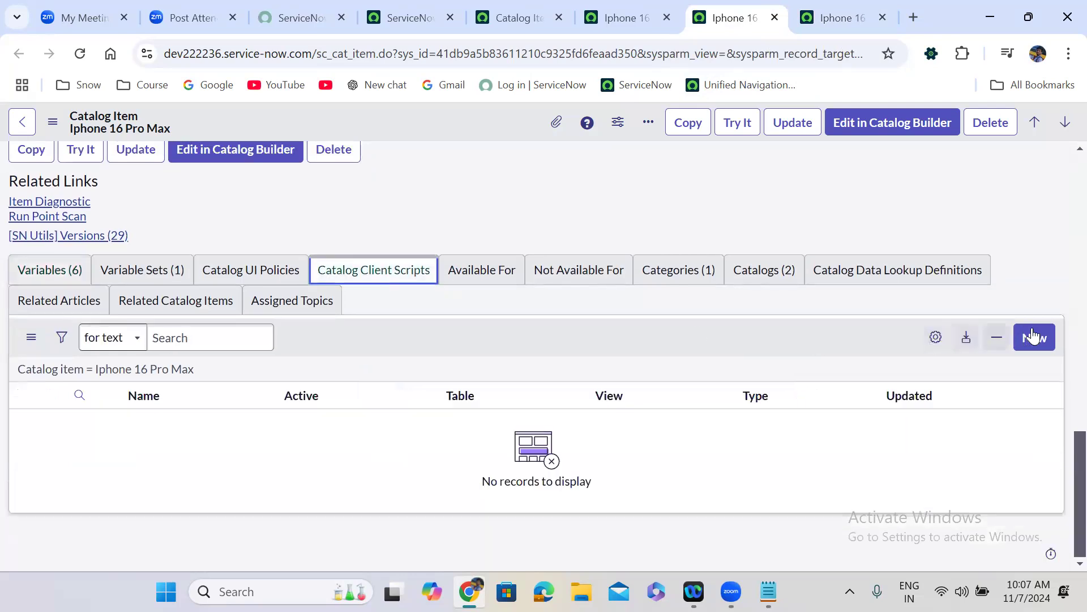
left_click(1040, 337)
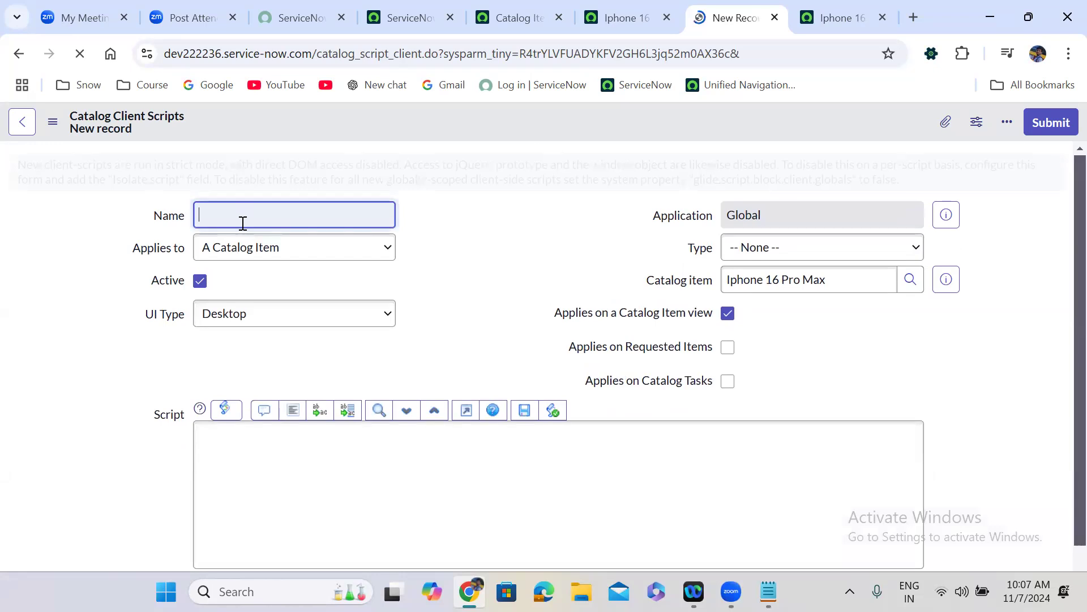
- Name the script 'Mobile number validation' with UI Type All, Type onChange, variable mobile_number
type("Mobile ")
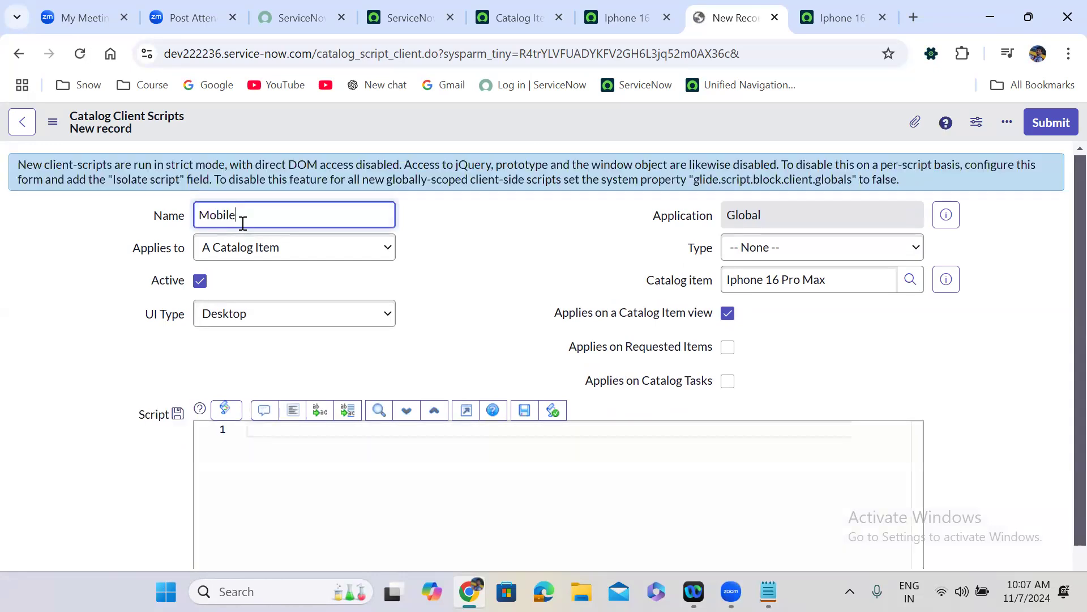
type("numbe")
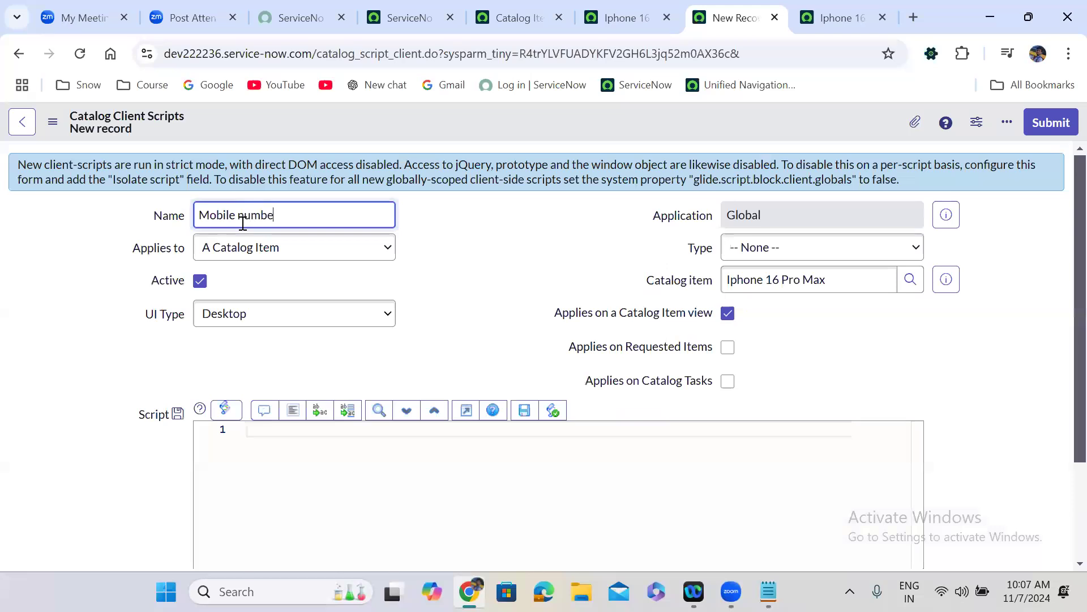
type("r validation")
left_click(263, 318)
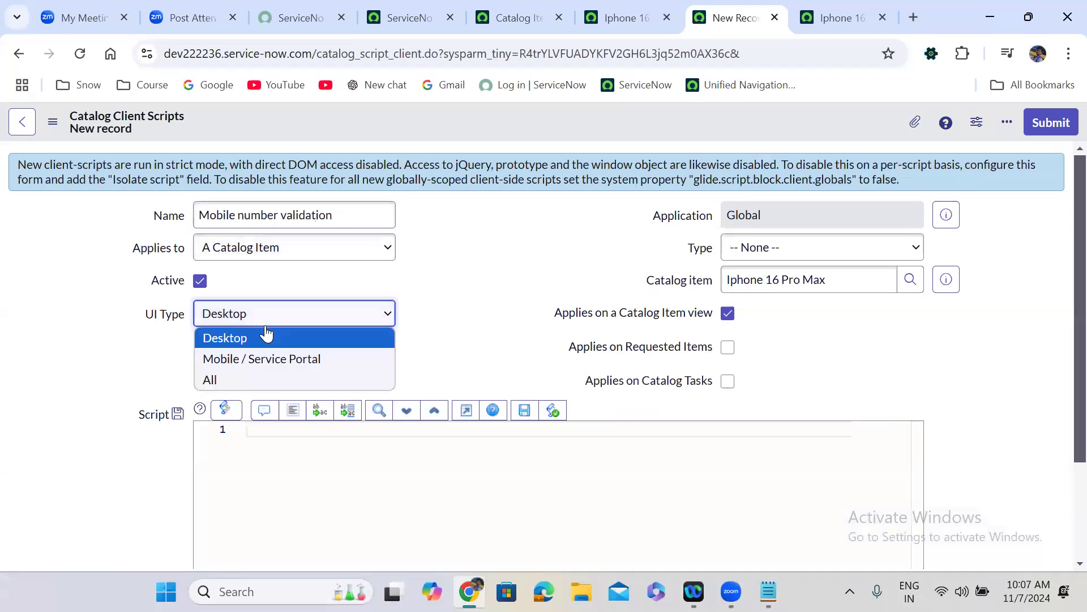
left_click(260, 379)
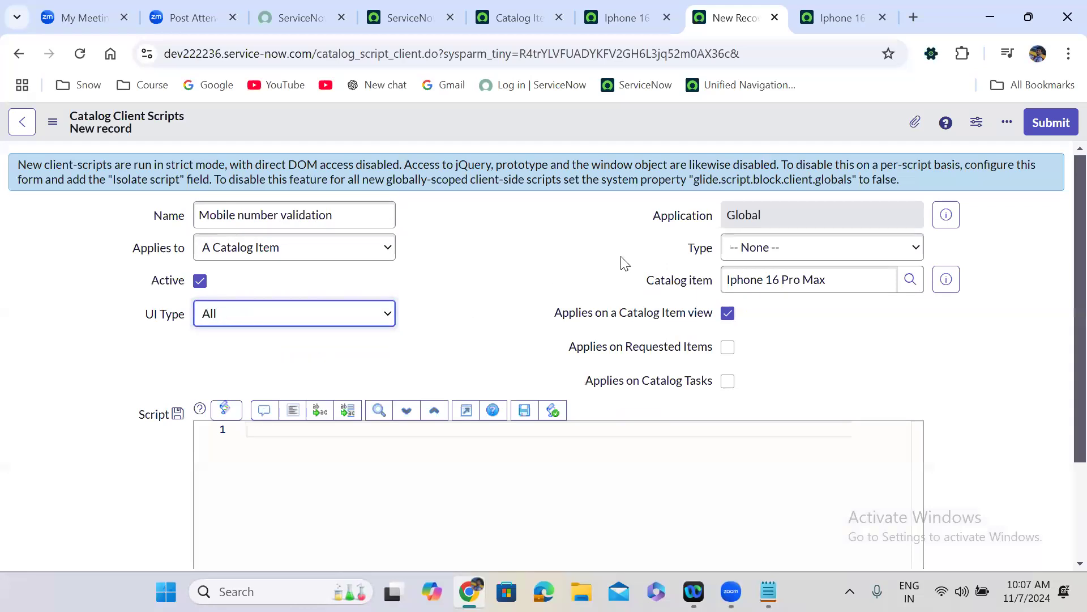
left_click(791, 253)
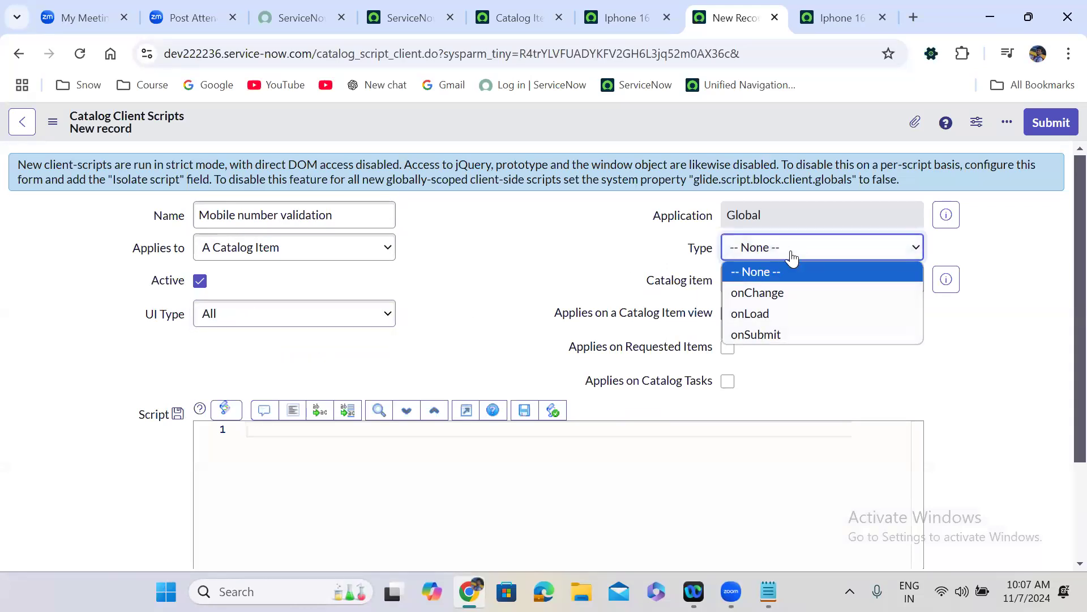
left_click(776, 295)
left_click(777, 313)
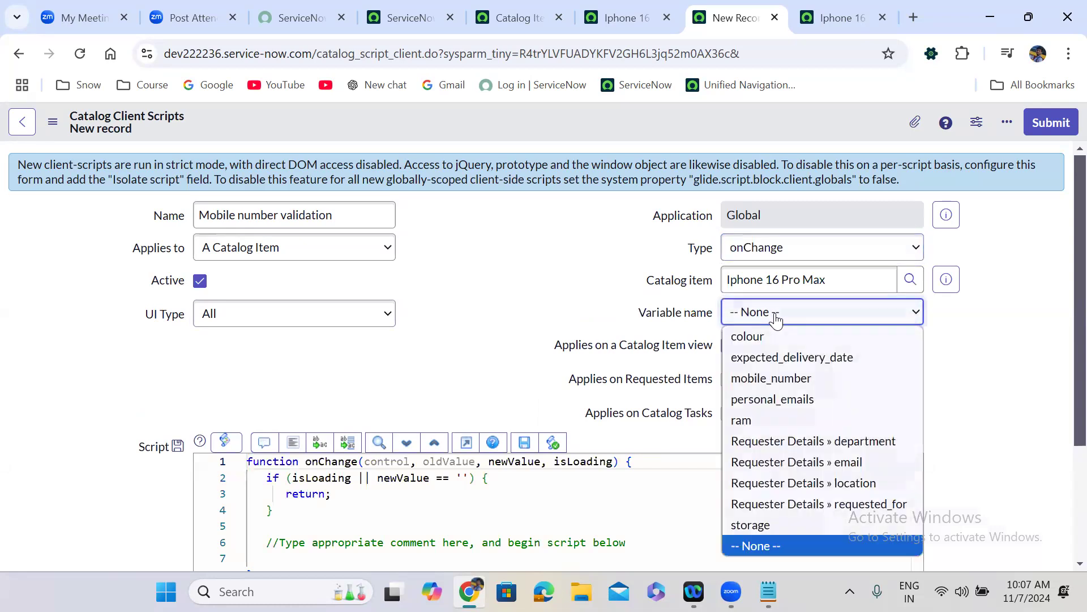
left_click(787, 377)
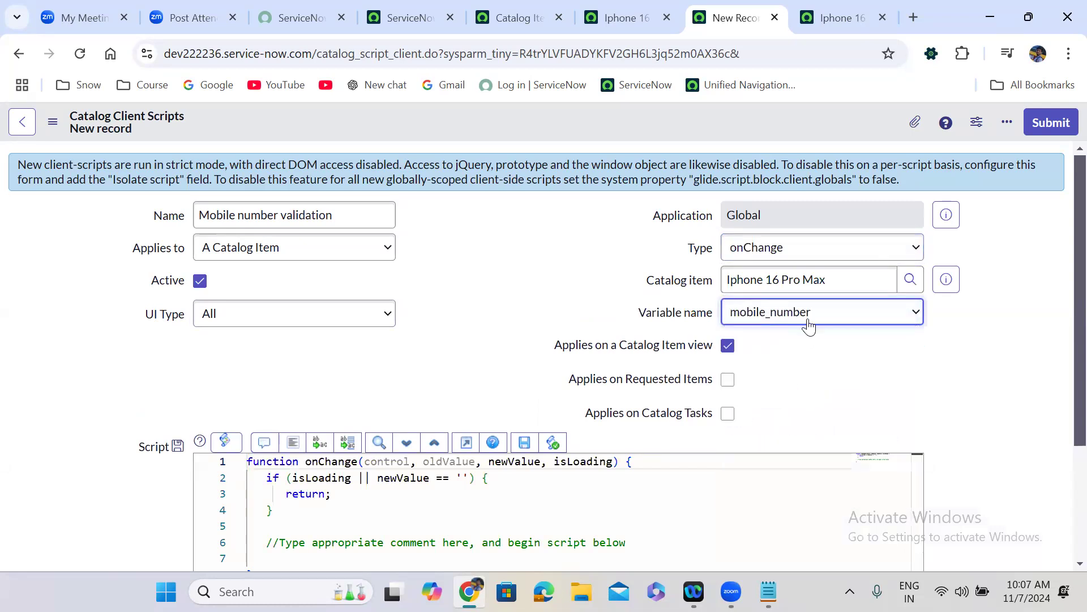
left_click(883, 390)
scroll(886, 391, "down", 1)
- Delete the template comment on line 6 of the script, then open a new browser tab
scroll(885, 391, "down", 3)
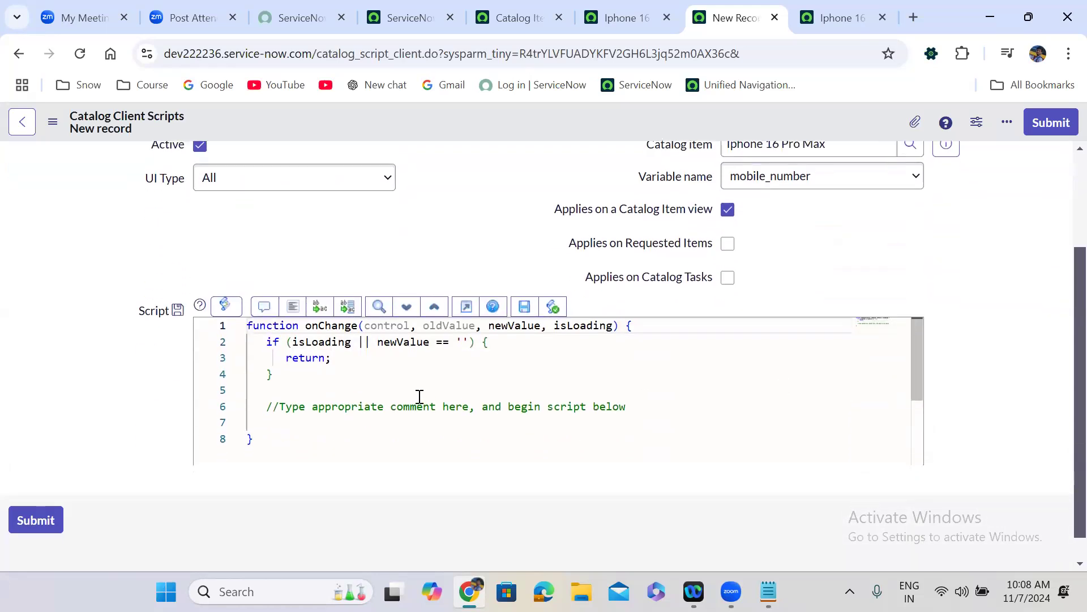
left_click_drag(269, 409, 631, 407)
key("BackSpace")
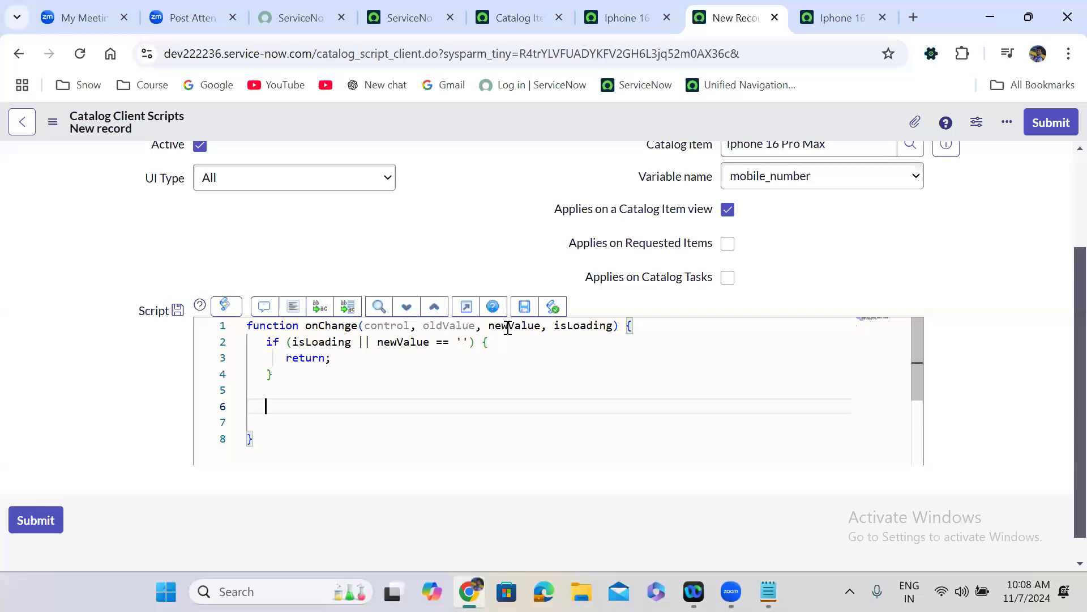
double_click(517, 327)
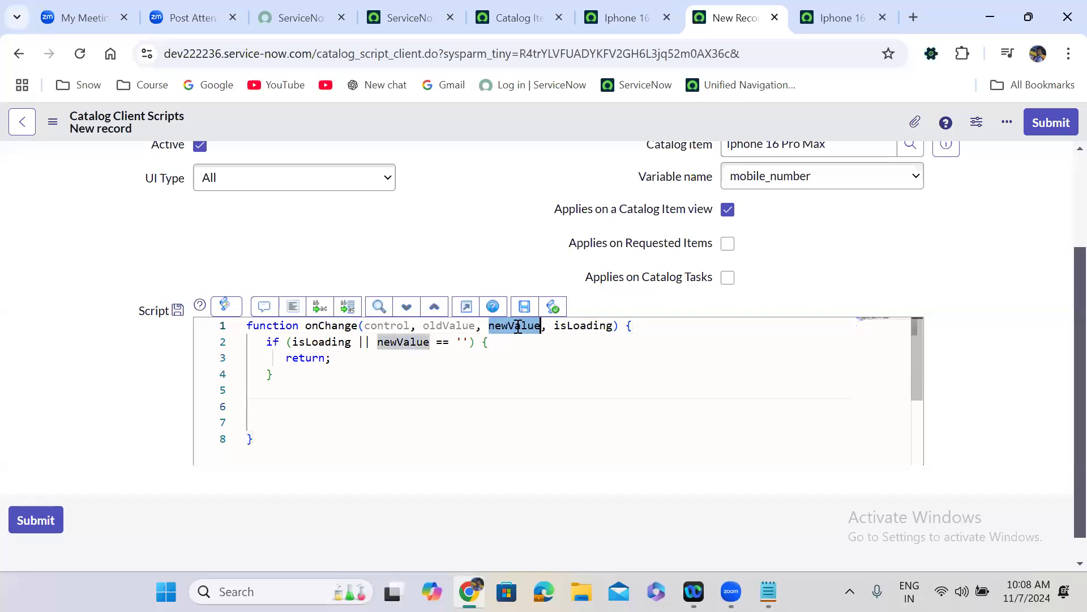
left_click(290, 404)
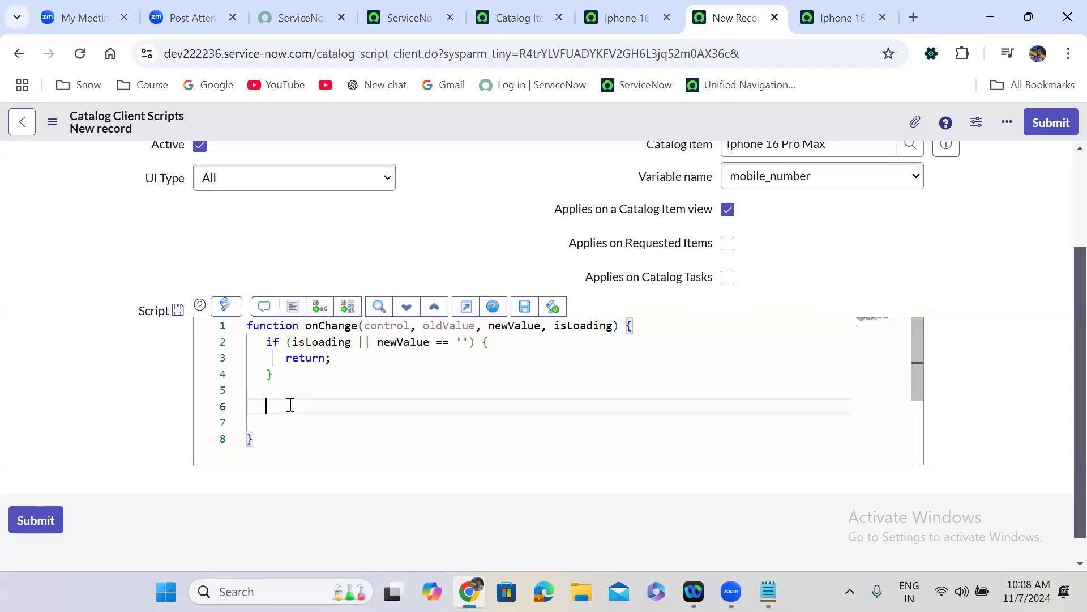
type("if(")
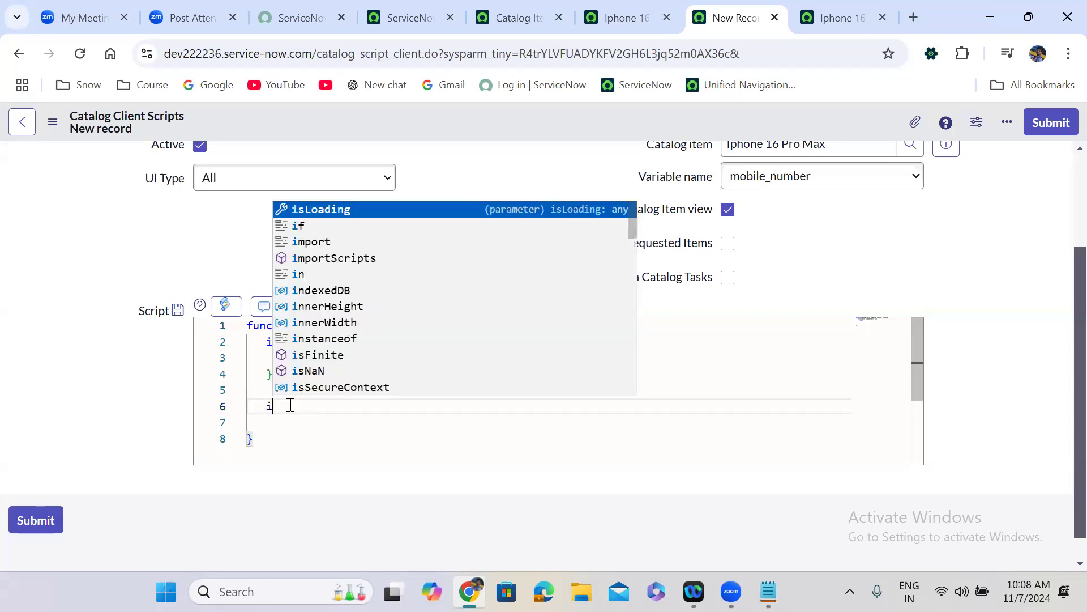
key("BackSpace")
key("BackSpace")
key("BackSpace")
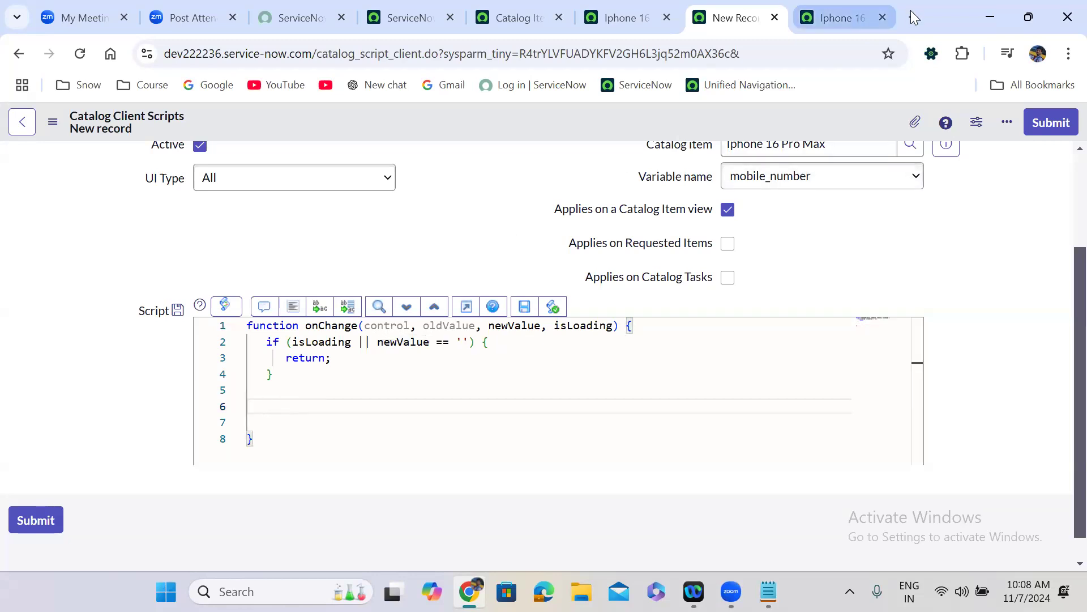
left_click(913, 18)
- Search Google for 'regular expression for mobile number' and open the Stack Overflow result in a new tab
type("reg")
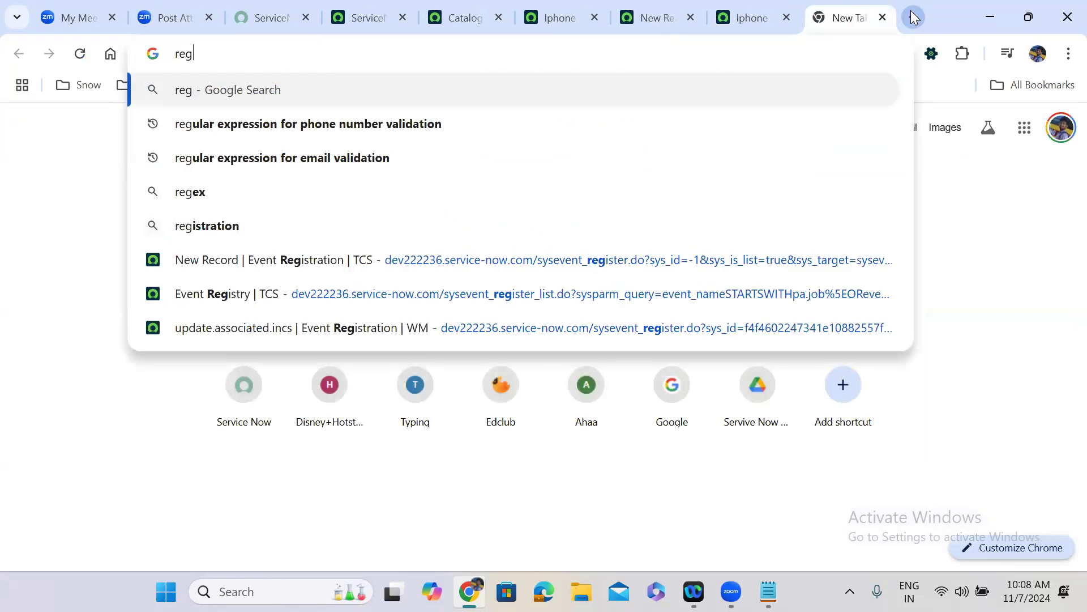
type("ular exp")
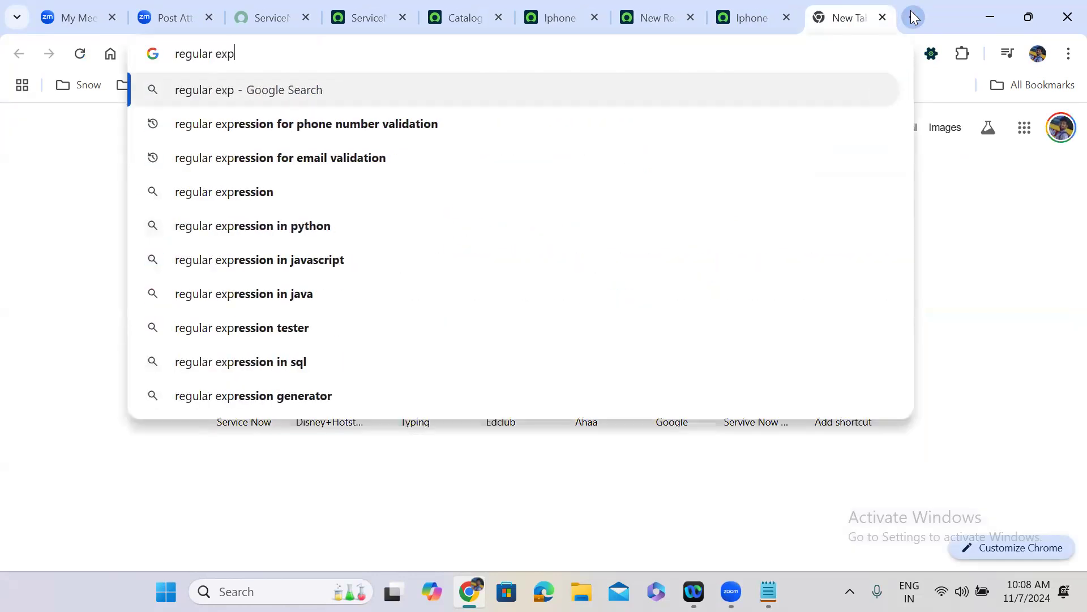
type("ression fo")
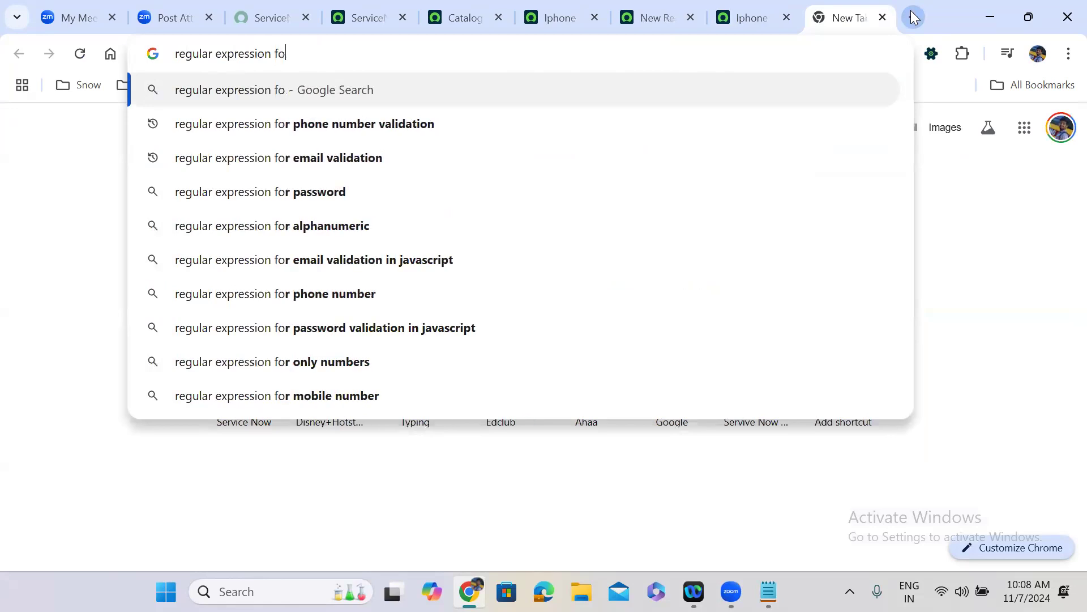
type("r mobile")
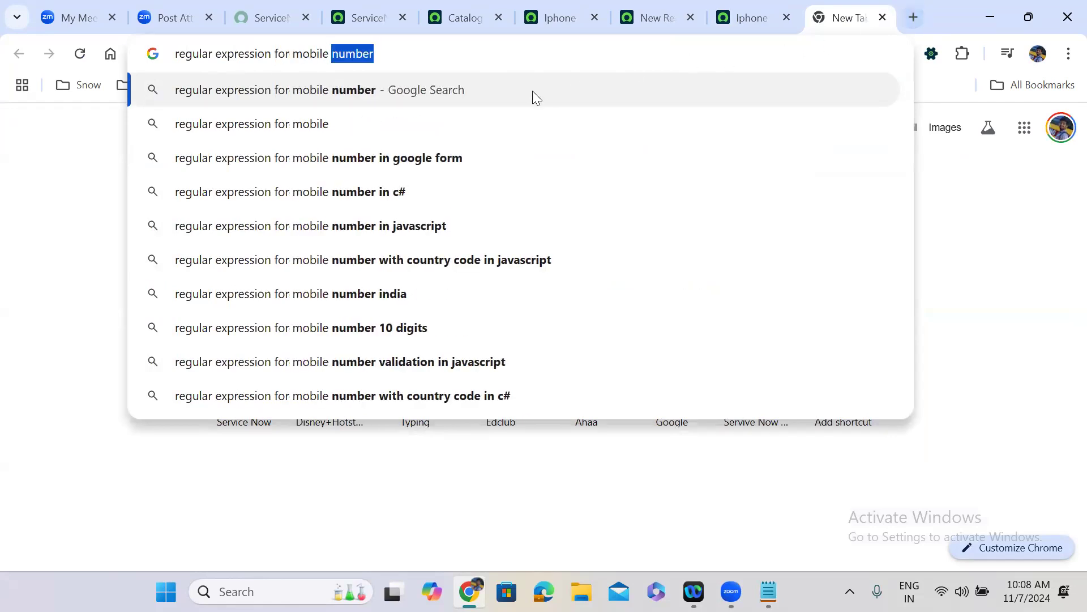
left_click(342, 90)
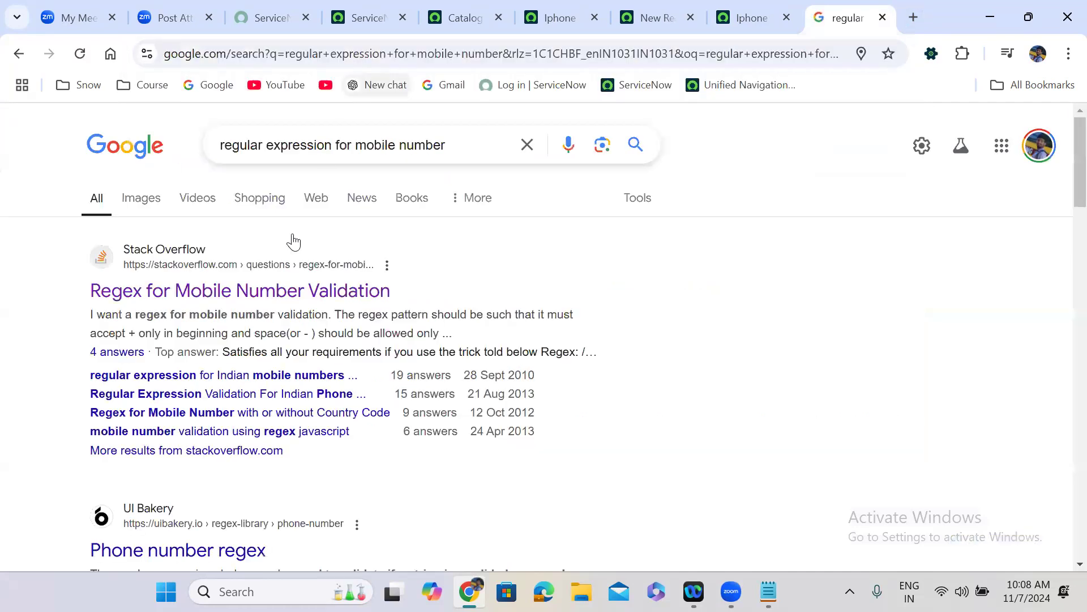
right_click(229, 299)
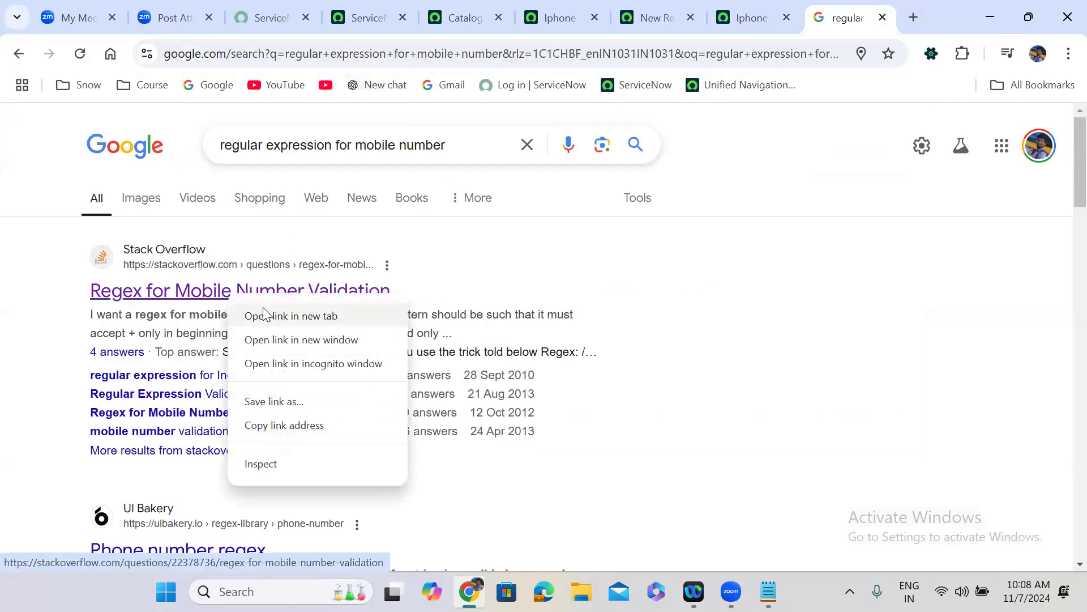
left_click(262, 314)
- Accept cookies on the Stack Overflow thread and copy the accepted regex /^(\+\d{1,3}[- ]?)?\d{10}$/
left_click(842, 11)
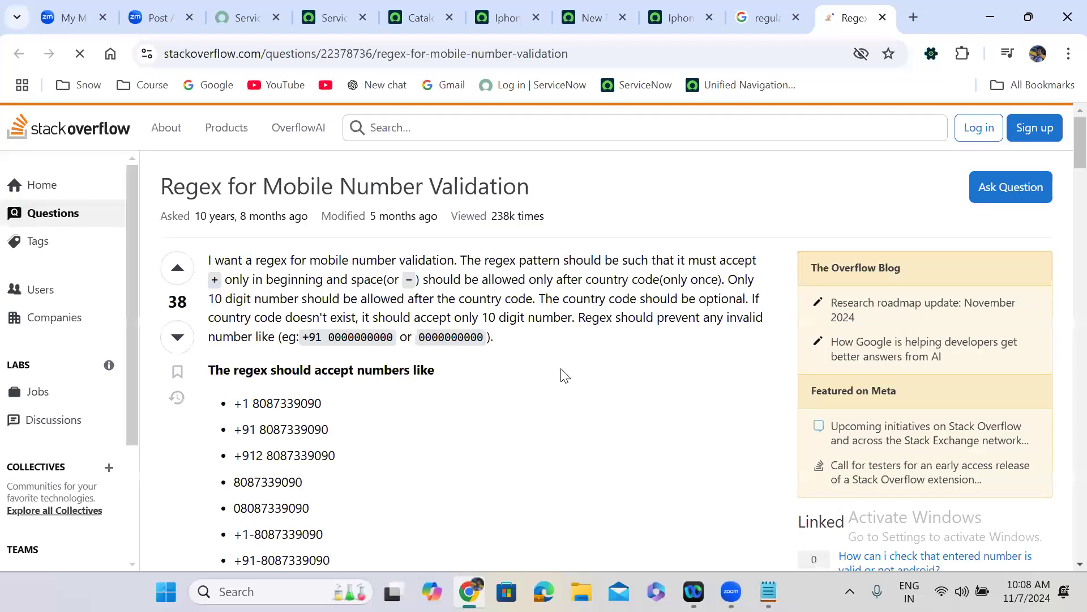
left_click(151, 481)
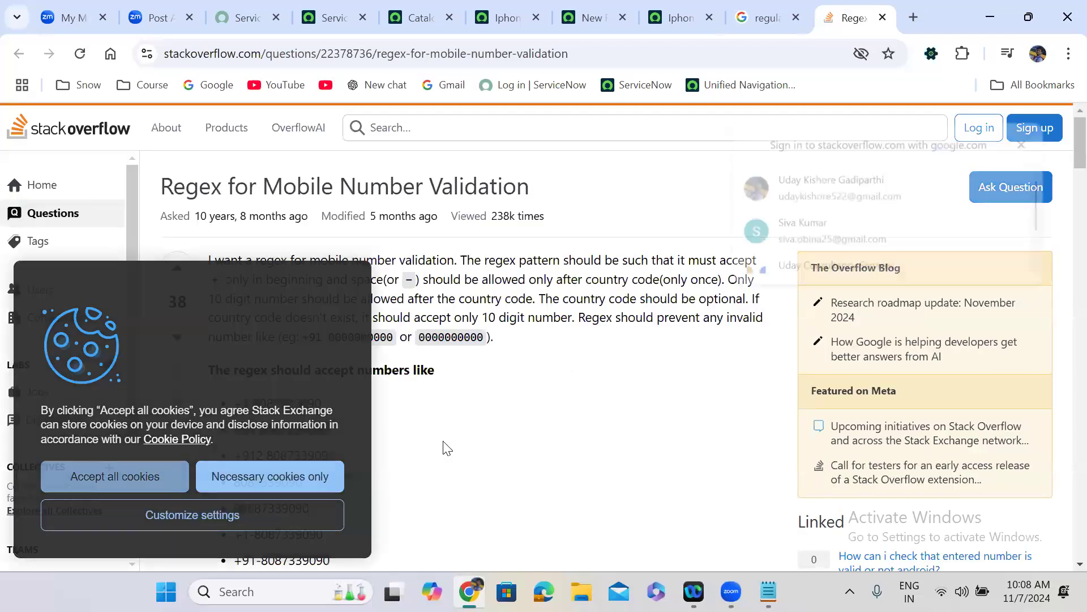
scroll(443, 447, "down", 10)
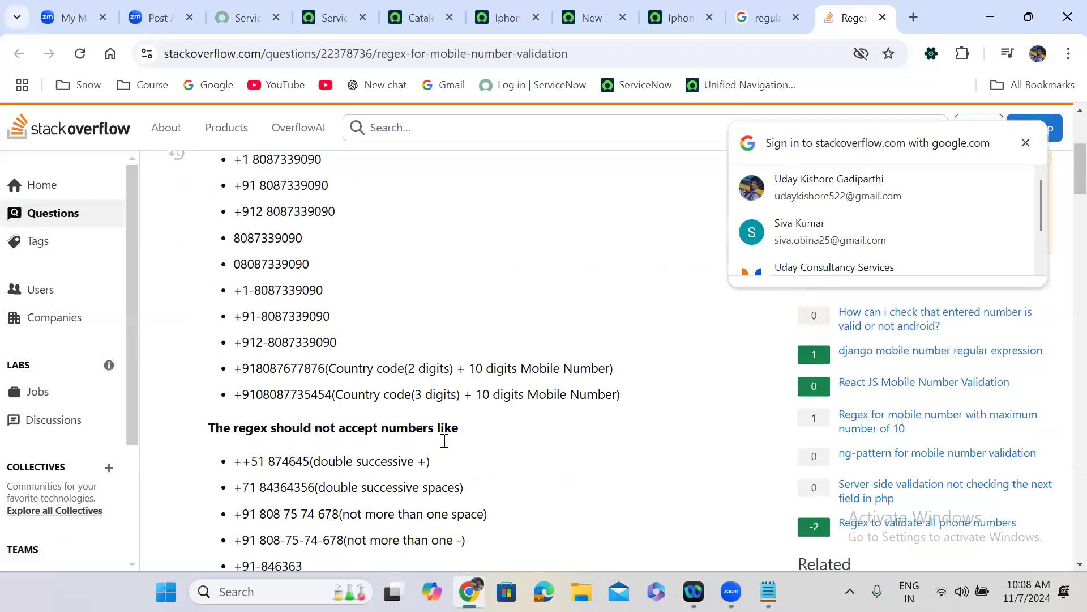
scroll(443, 448, "down", 8)
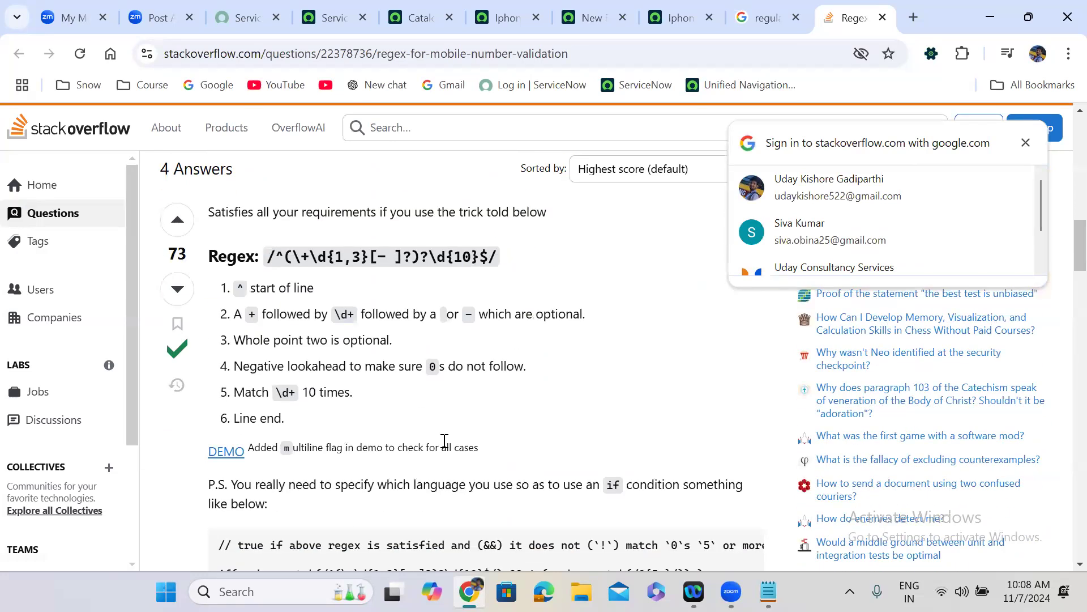
scroll(444, 440, "down", 2)
scroll(445, 440, "down", 2)
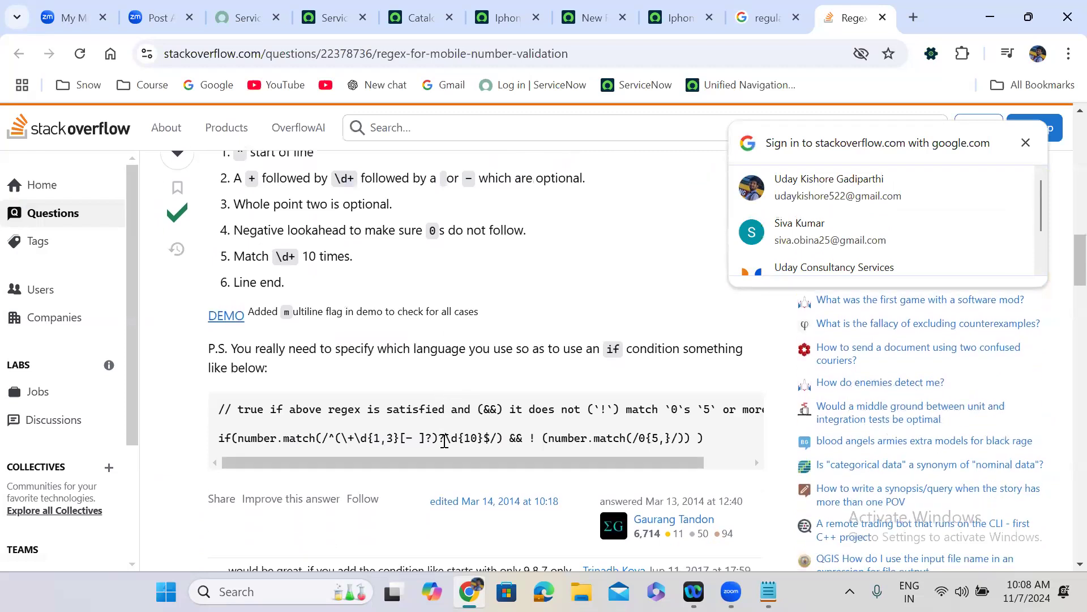
scroll(444, 440, "up", 4)
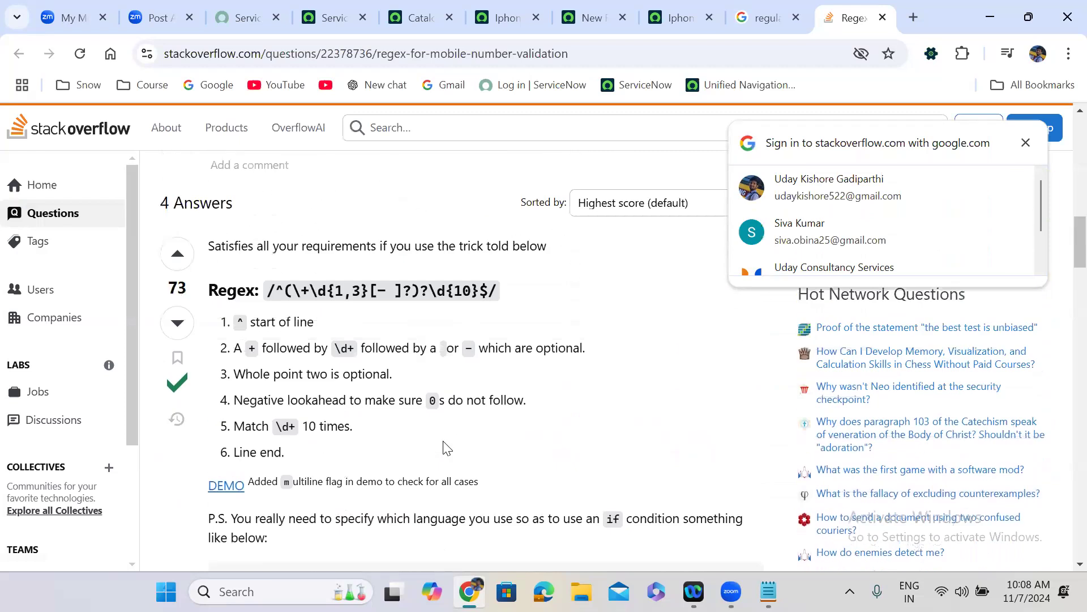
left_click_drag(268, 299, 499, 306)
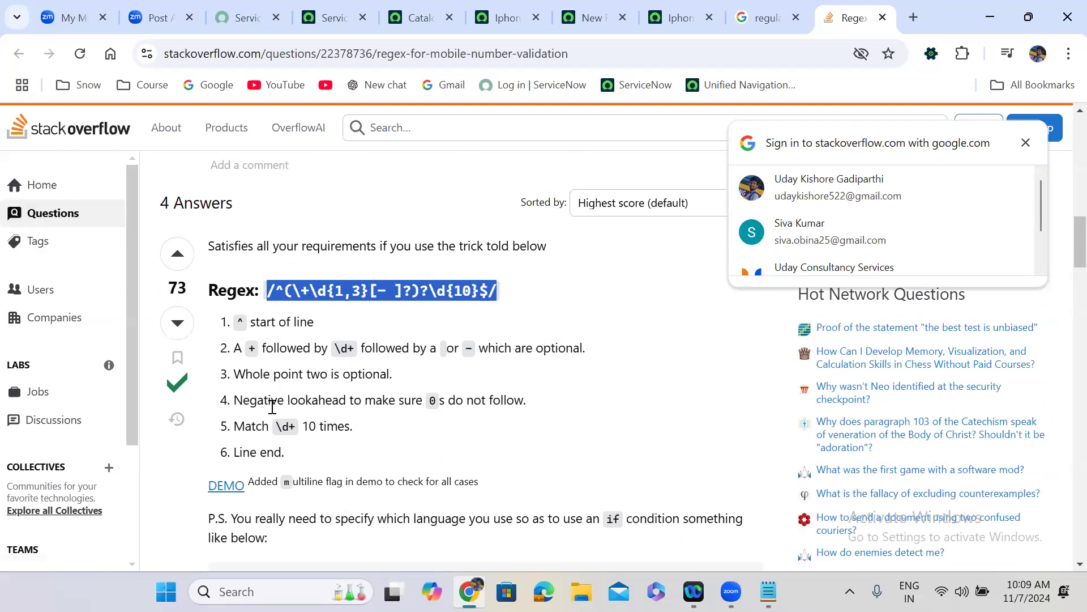
- Scroll through the remaining answers and return to the ServiceNow client script tab
left_click(429, 421)
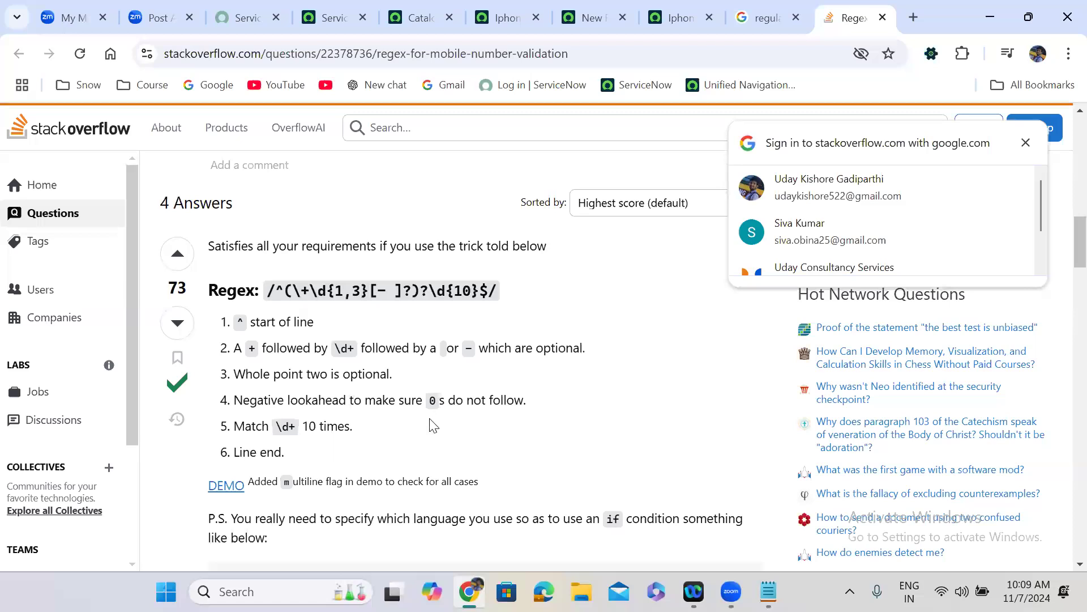
scroll(431, 419, "down", 2)
scroll(431, 419, "down", 4)
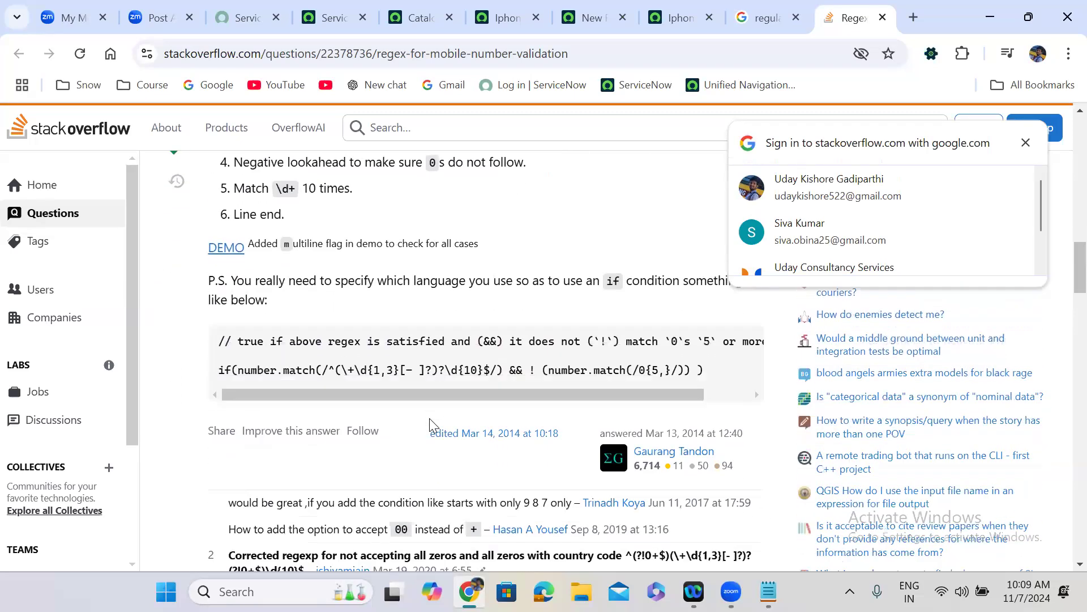
scroll(430, 422, "down", 1)
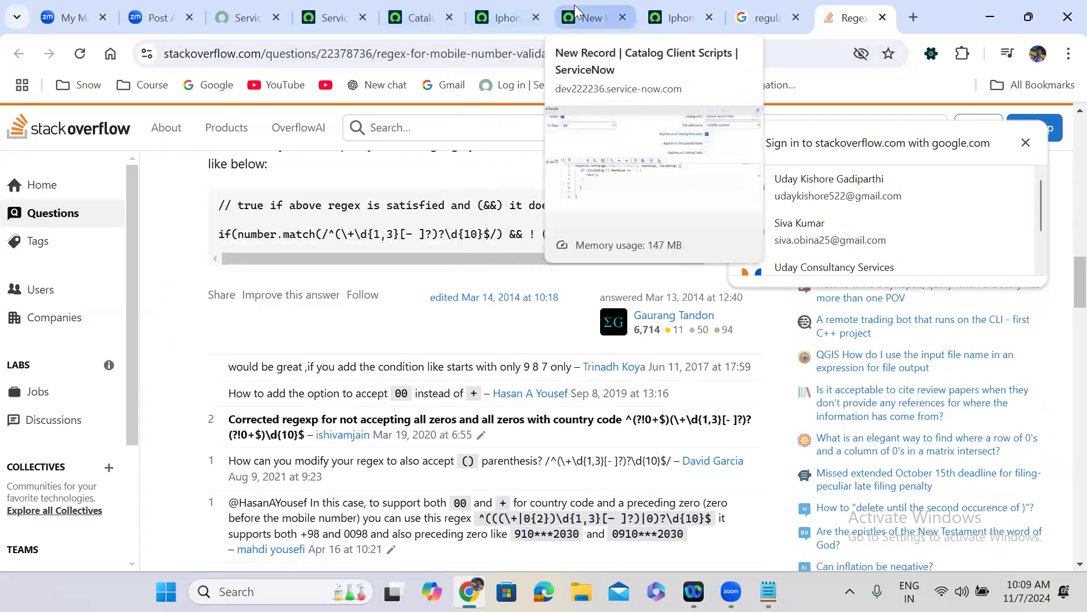
left_click(589, 17)
- Assign the pasted mobile number regex to var reg on line 6
type("var t")
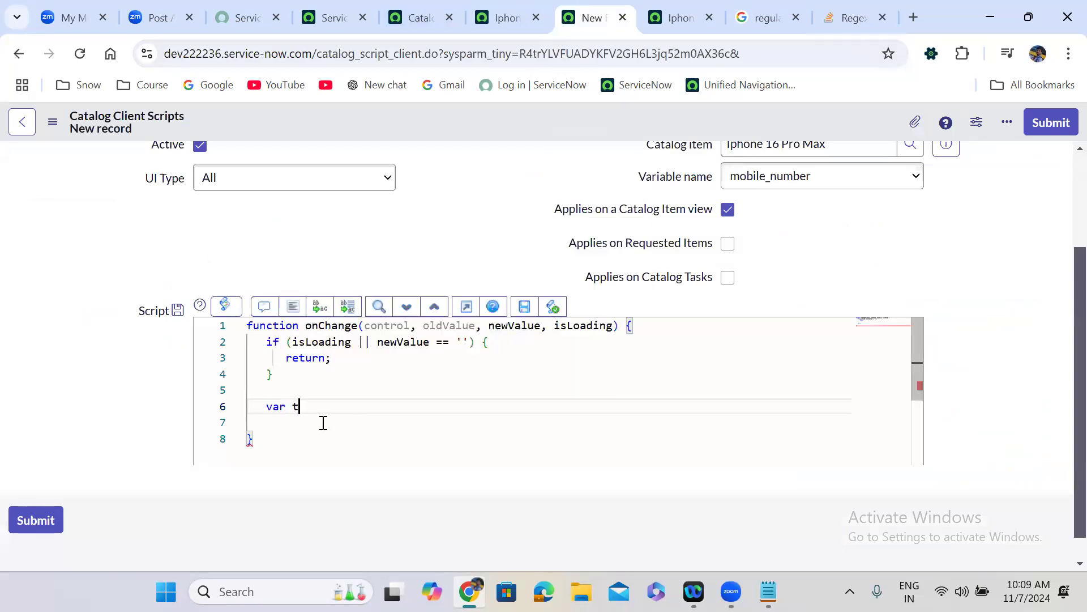
key("BackSpace")
type("reg =")
type("/^(\\+\\d{1,3}[- ]?)?\\d{10}$/")
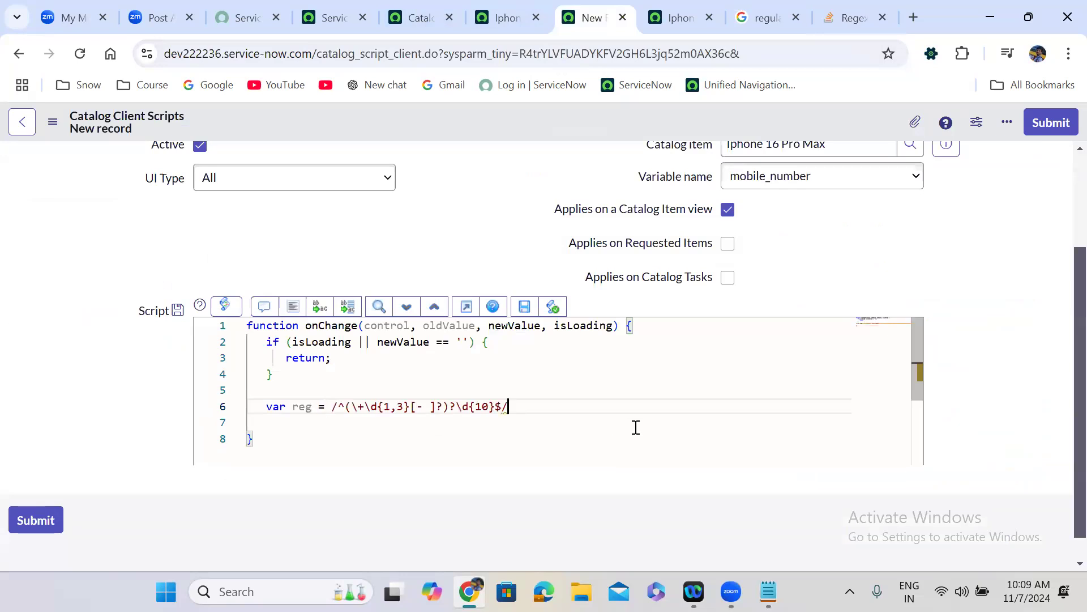
type(";")
key("Return")
key("Return")
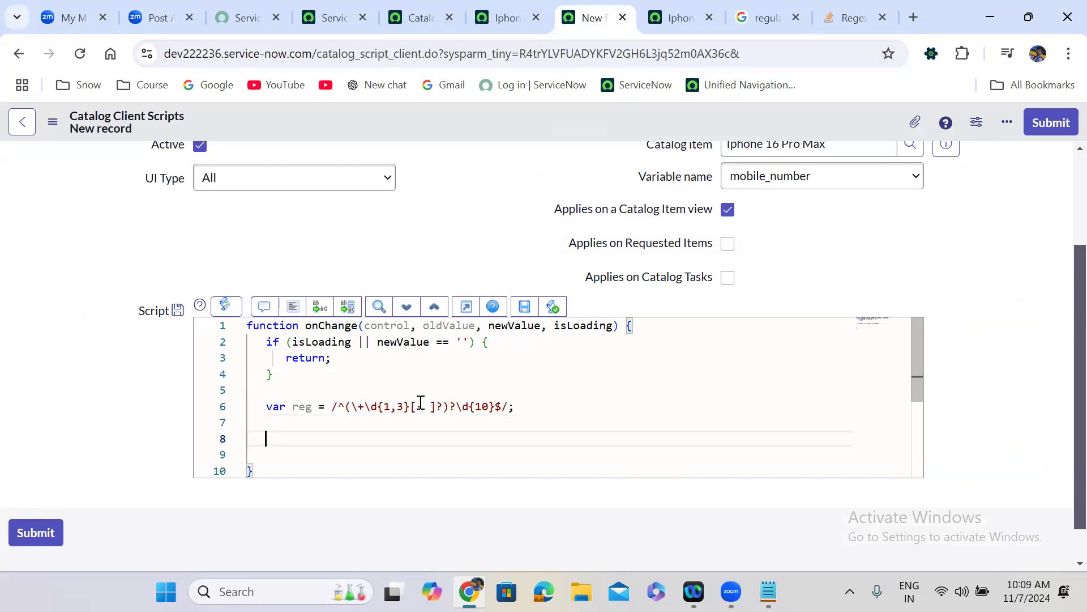
- Add an if block whose condition is reg.match(newValue)
type("if")
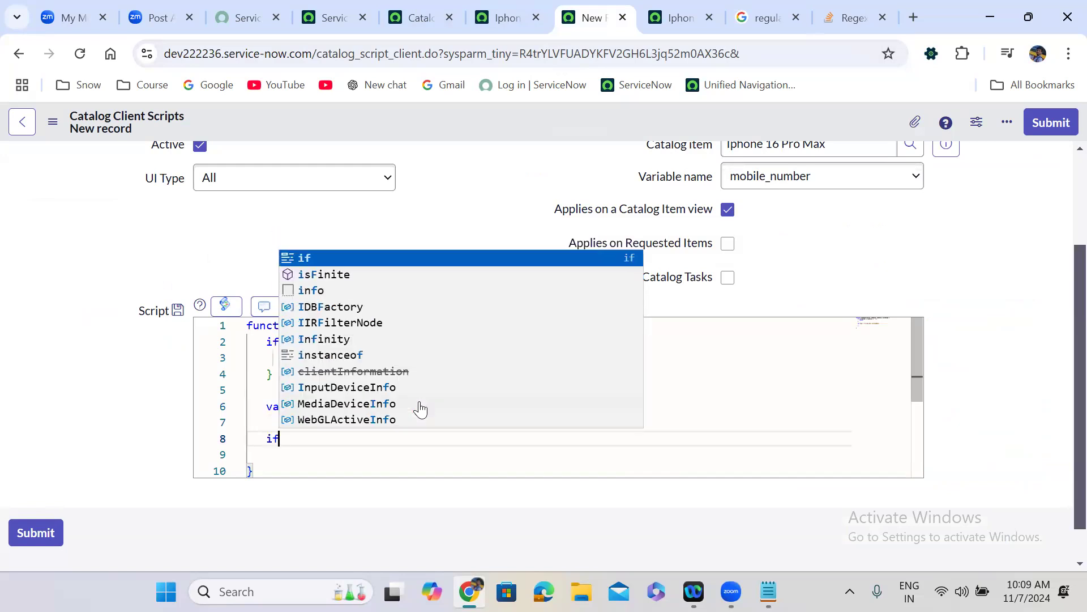
type("(){")
key("Return")
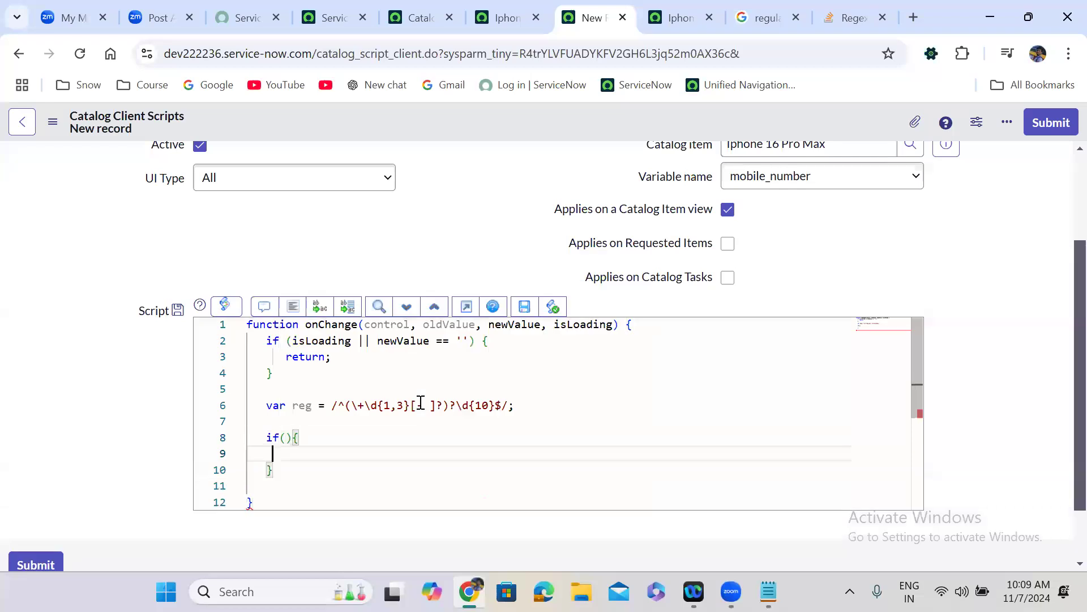
left_click(289, 442)
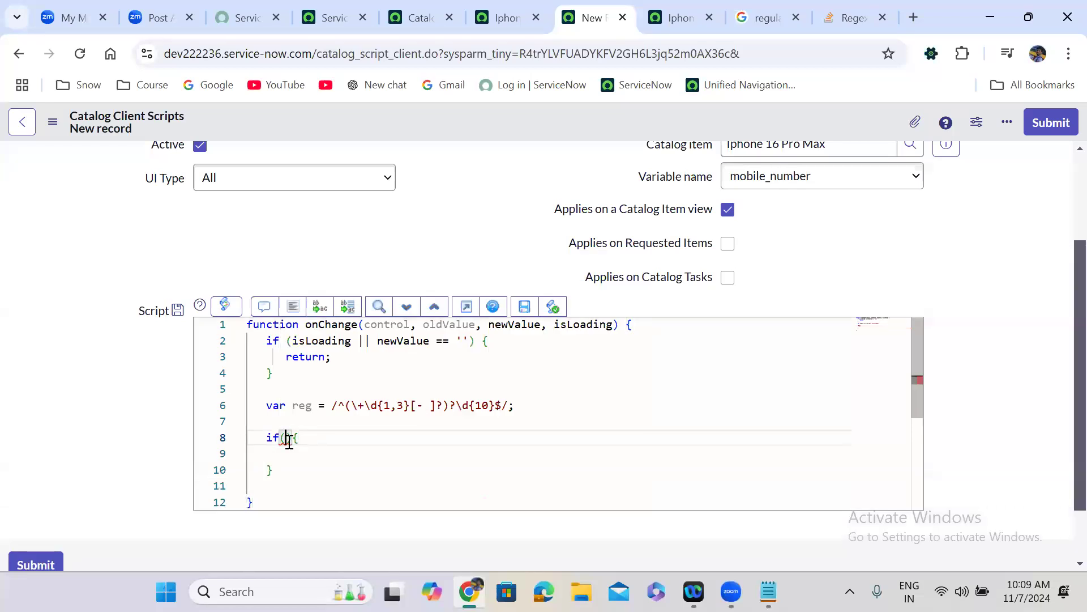
type("reg.")
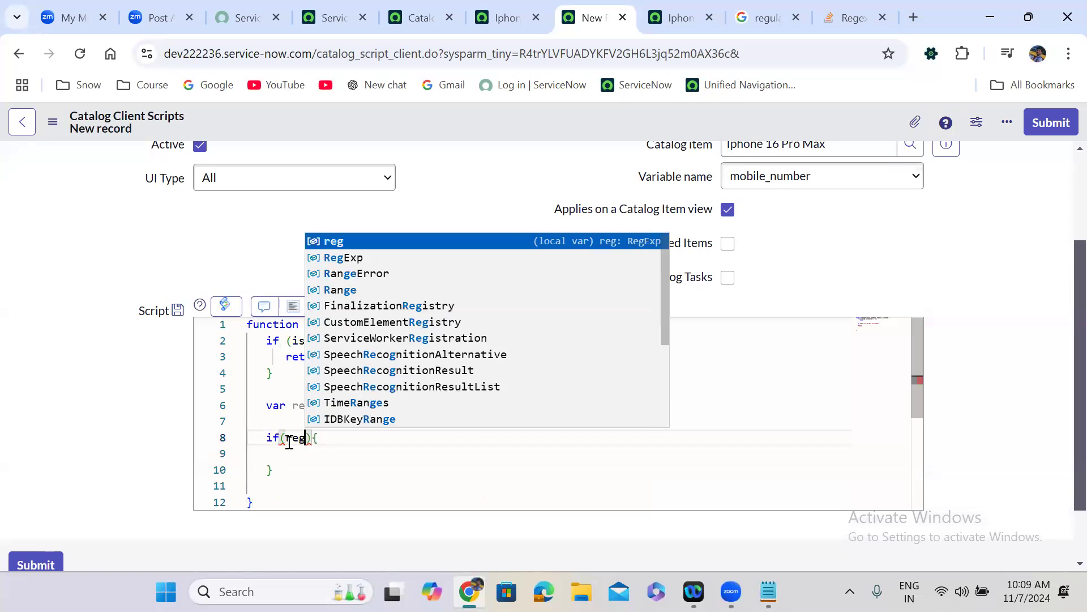
type("match")
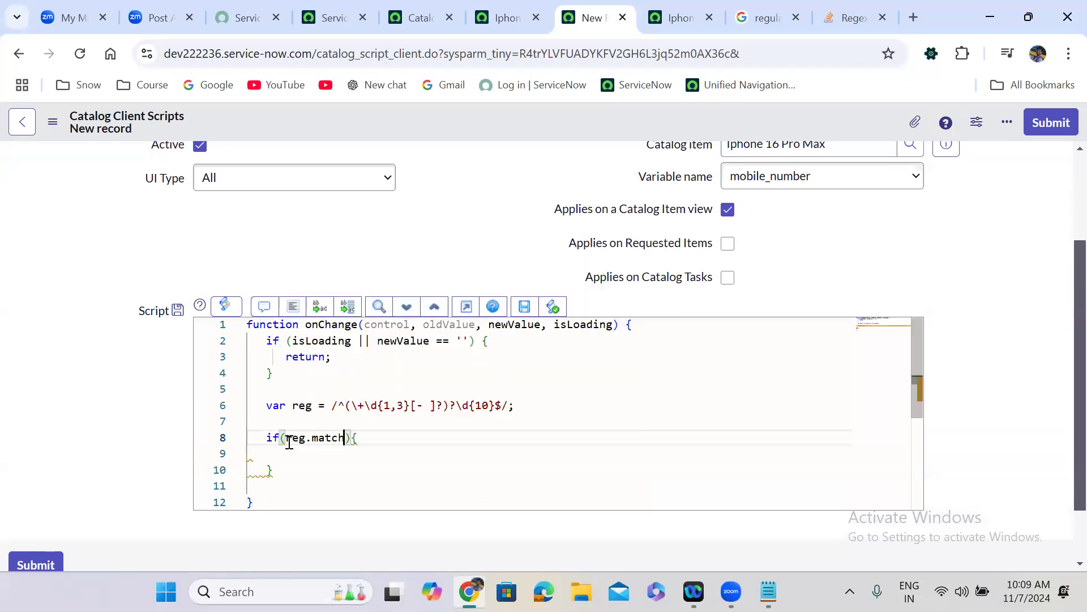
type("(new")
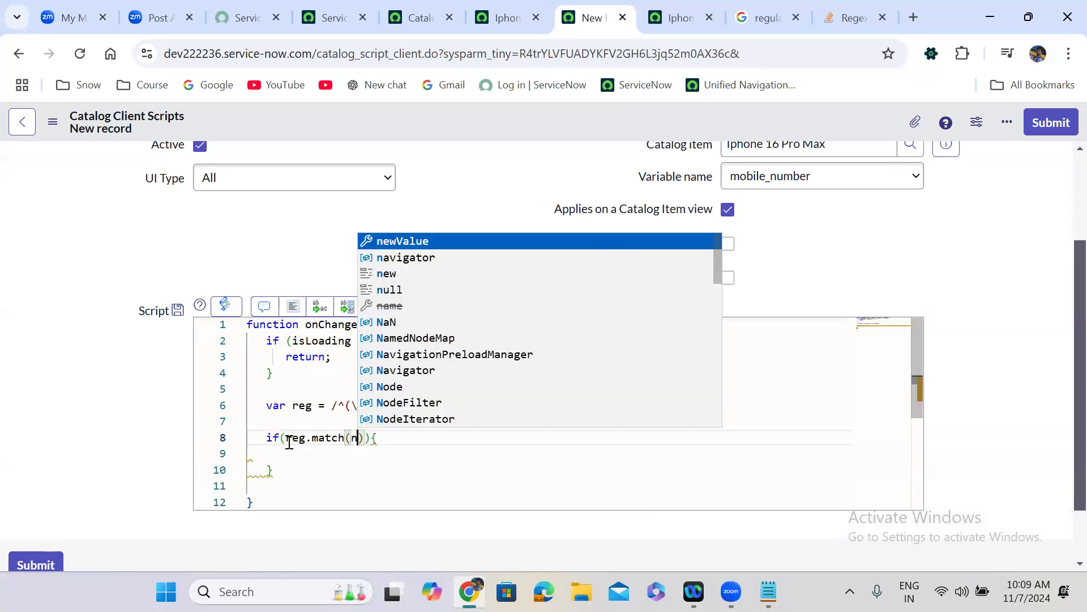
key("Down")
key("Return")
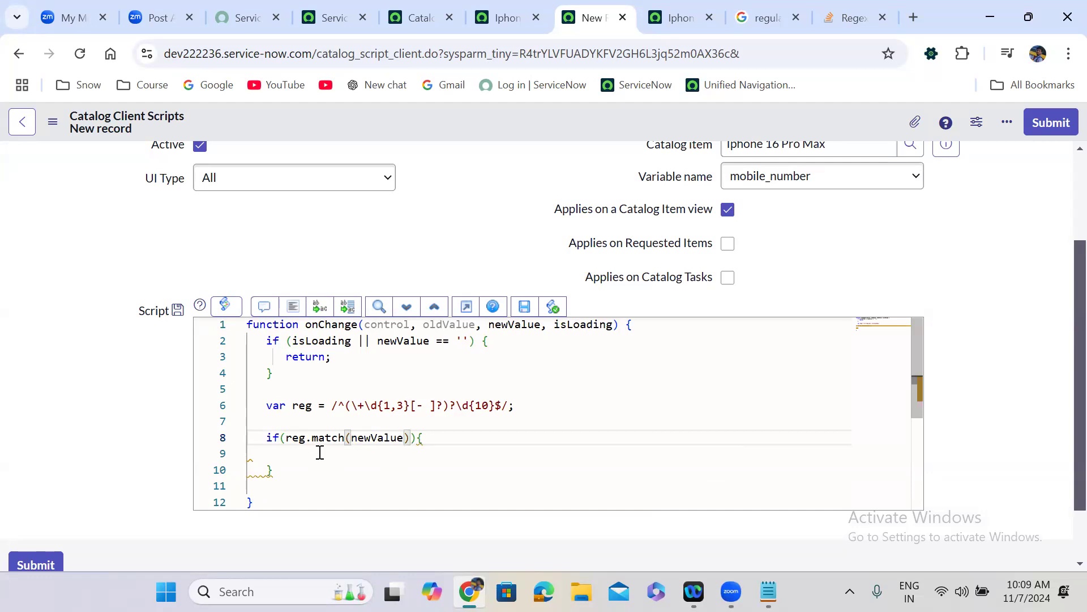
left_click(287, 439)
- Negate the if condition and add a g_form.showFieldMsg() call inside the block
type("!")
left_click(303, 463)
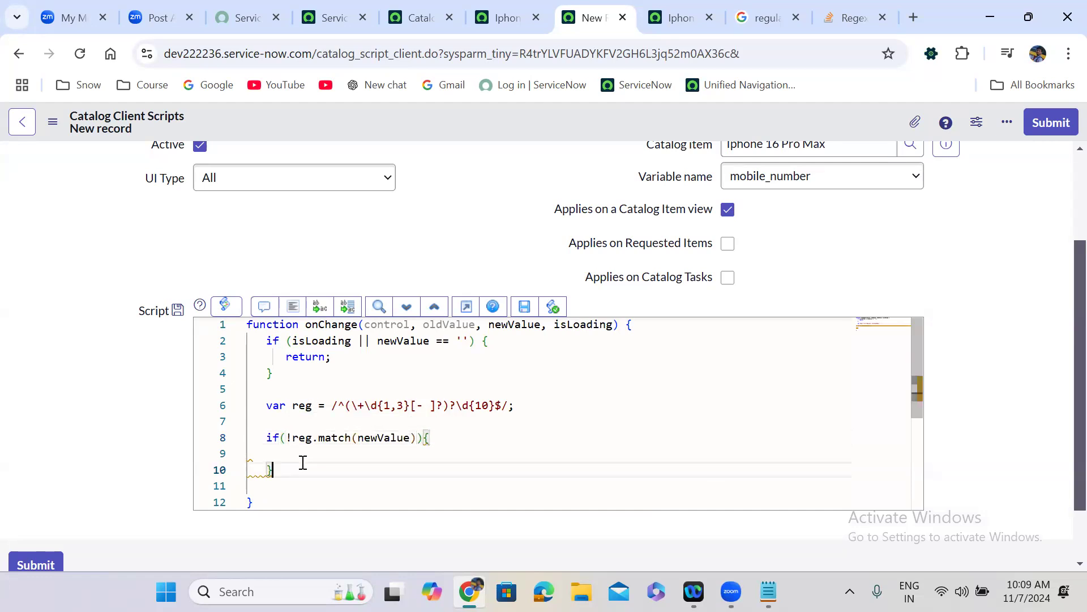
left_click(287, 453)
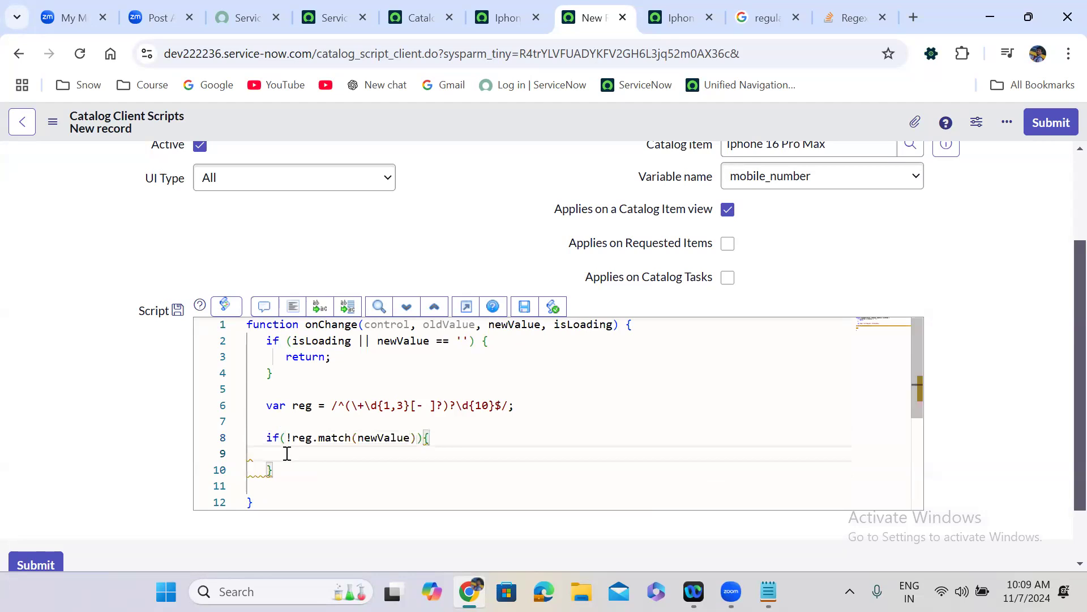
type("g_")
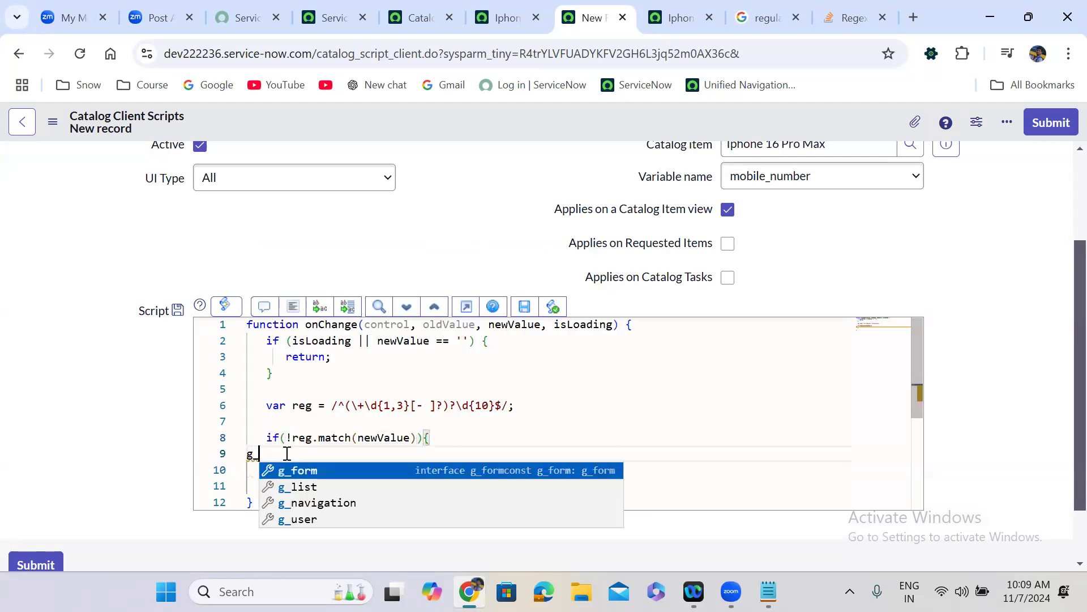
key("Return")
type(".show")
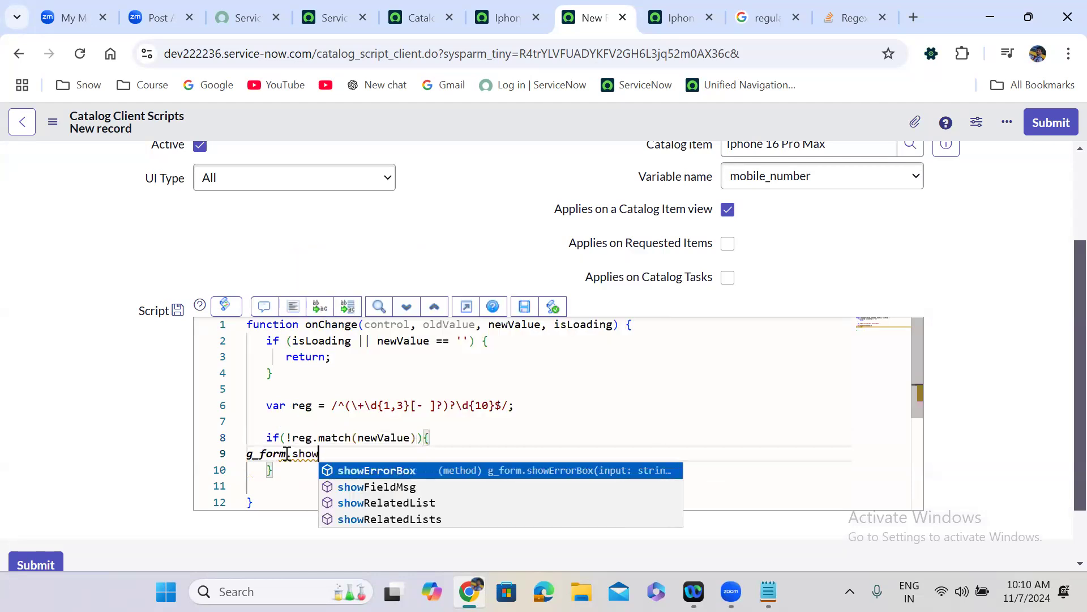
key("Down")
key("Return")
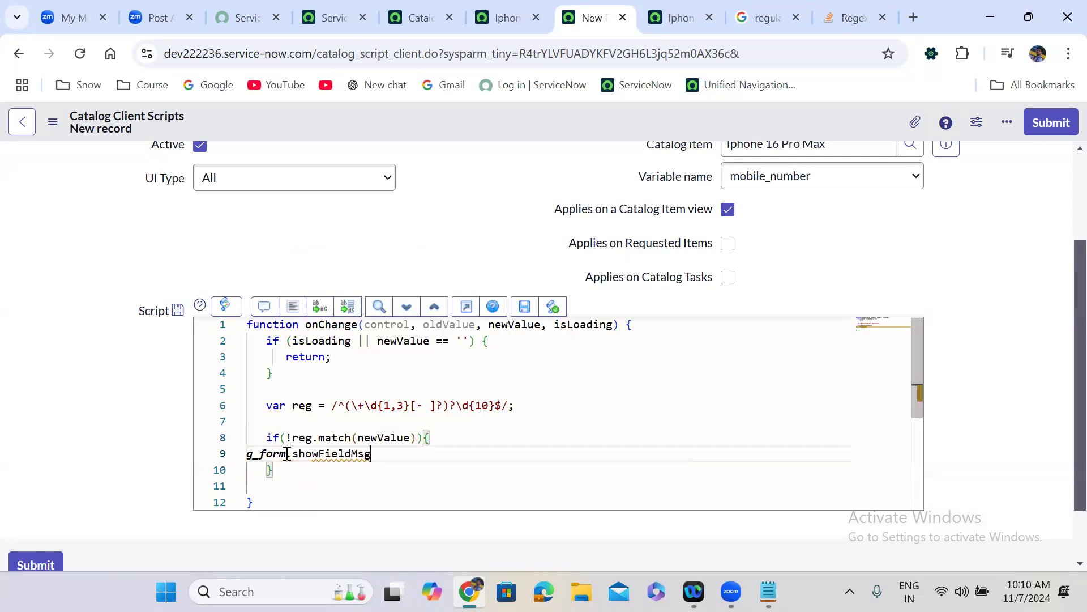
type("();")
key("Left")
key("Left")
- Pass 'mobile_number' and 'The number you entered is incorrect format!!' as its arguments
type("'")
type("mobile_")
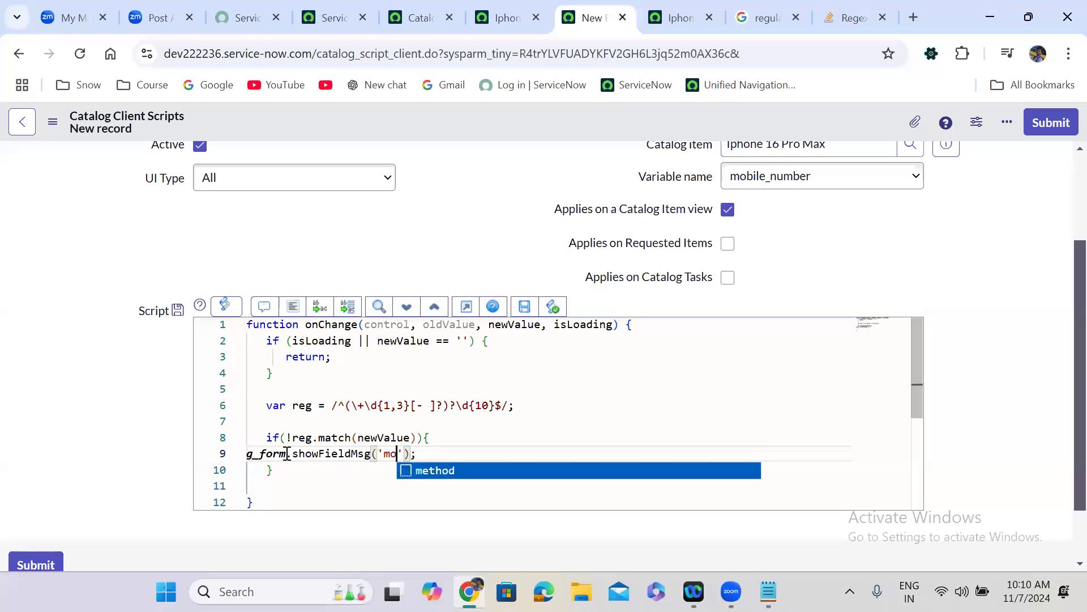
type("number")
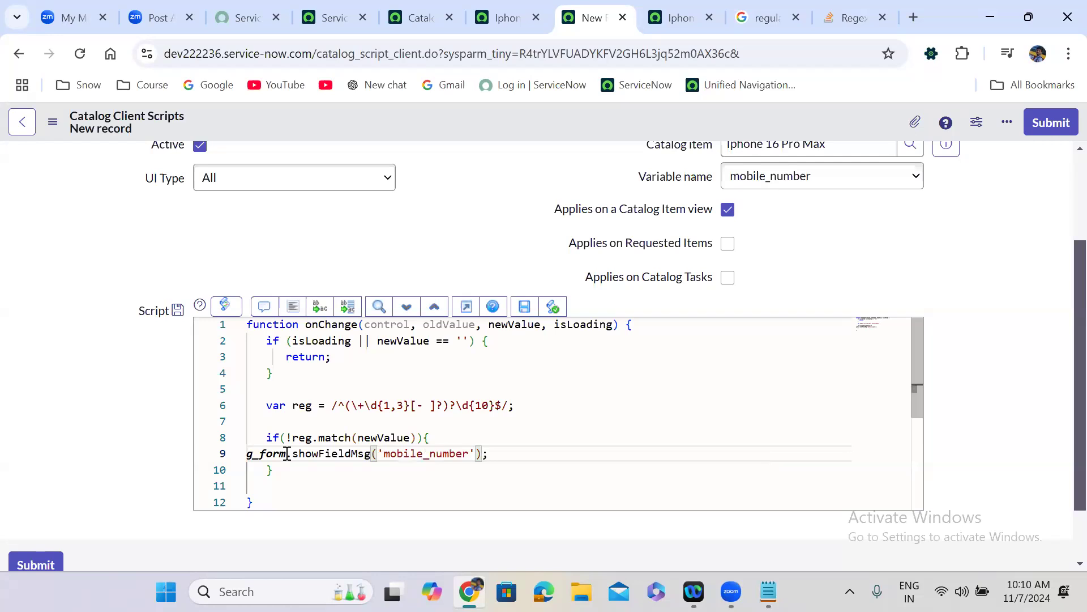
type("', '")
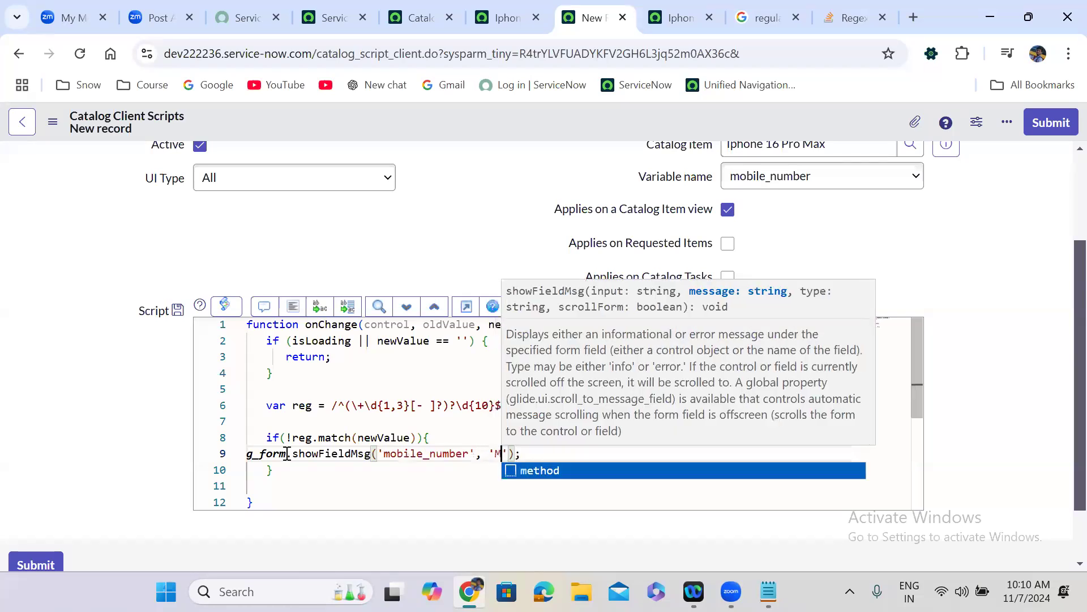
type("The ")
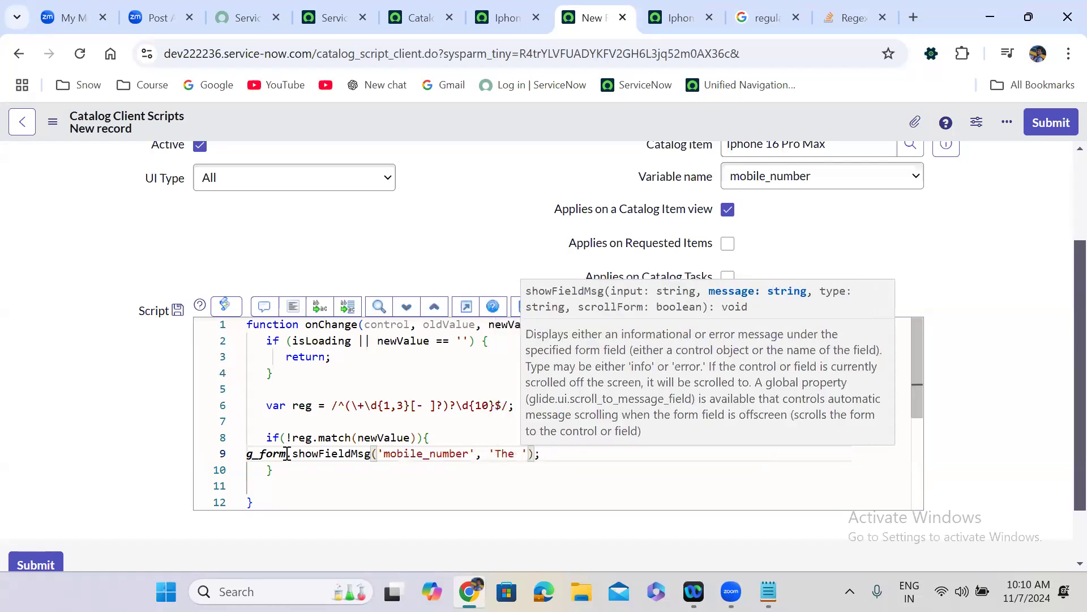
type("number ")
type("your")
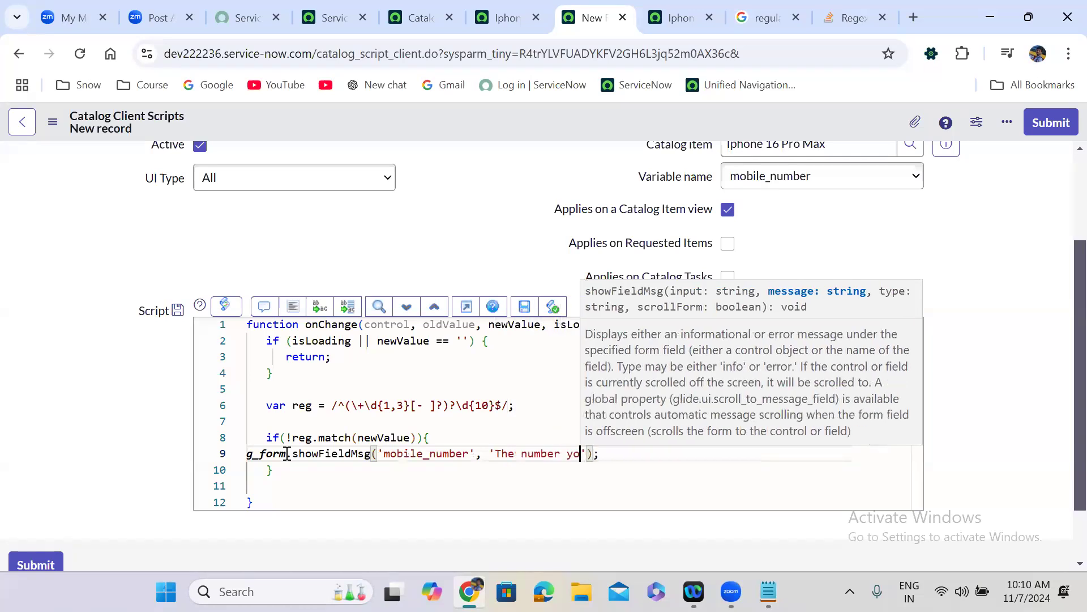
key("BackSpace")
key("BackSpace")
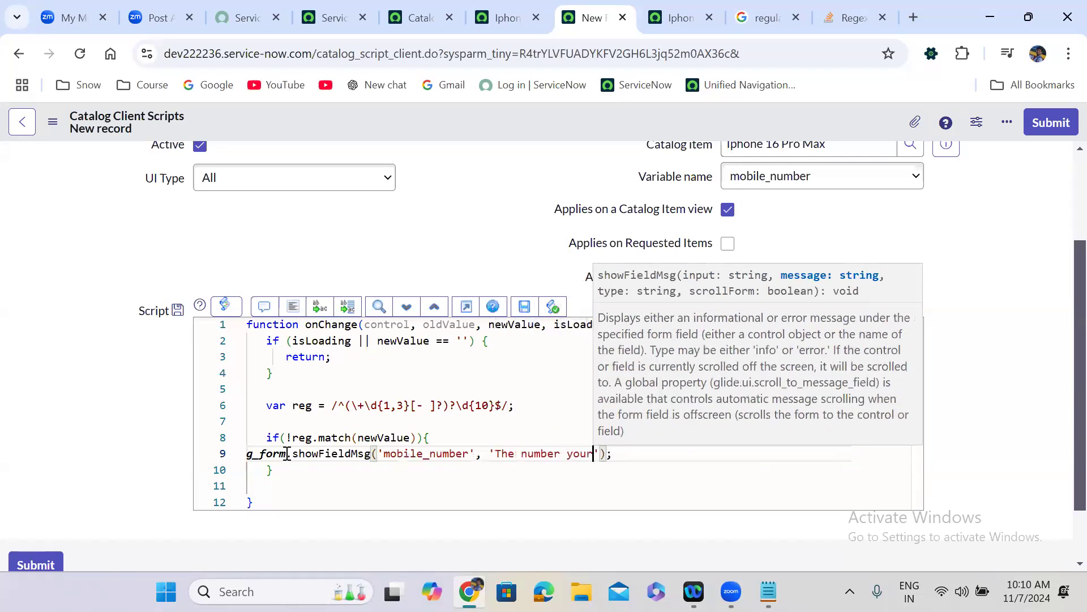
type("entered is ")
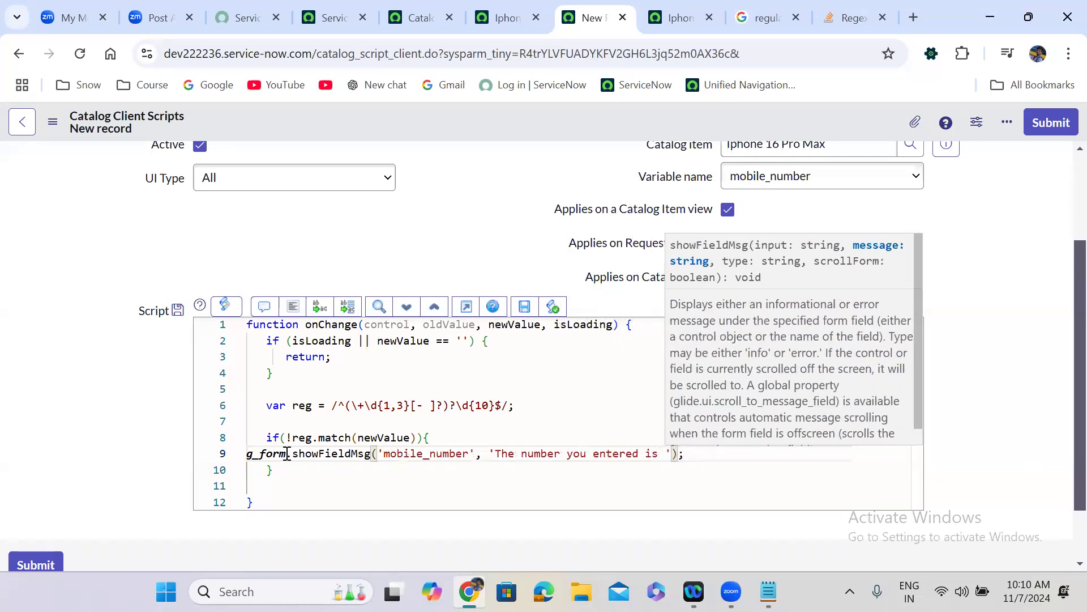
type("in")
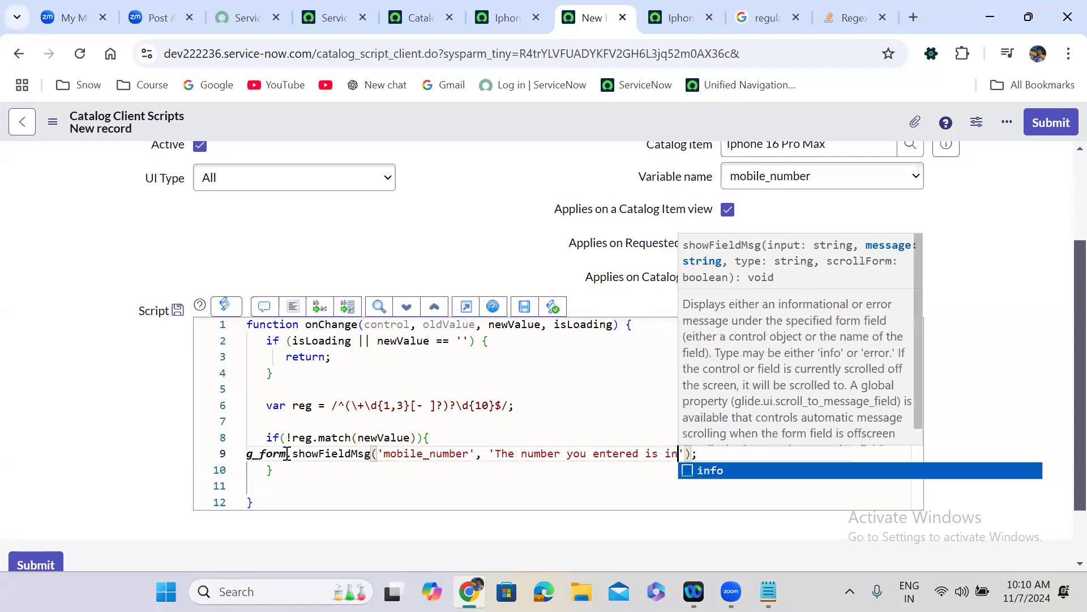
type("cor")
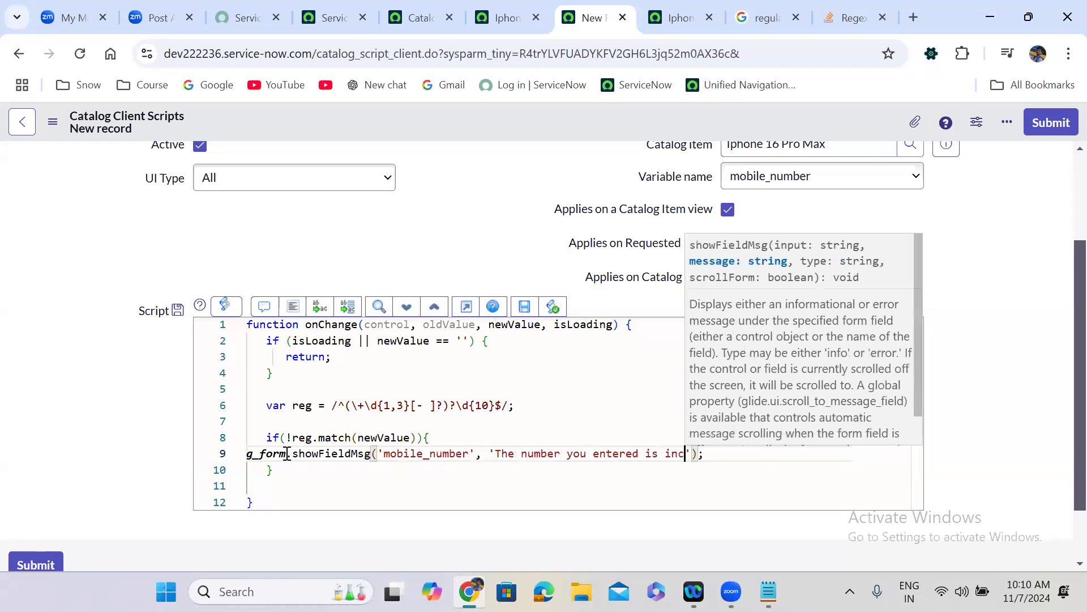
type("rect f")
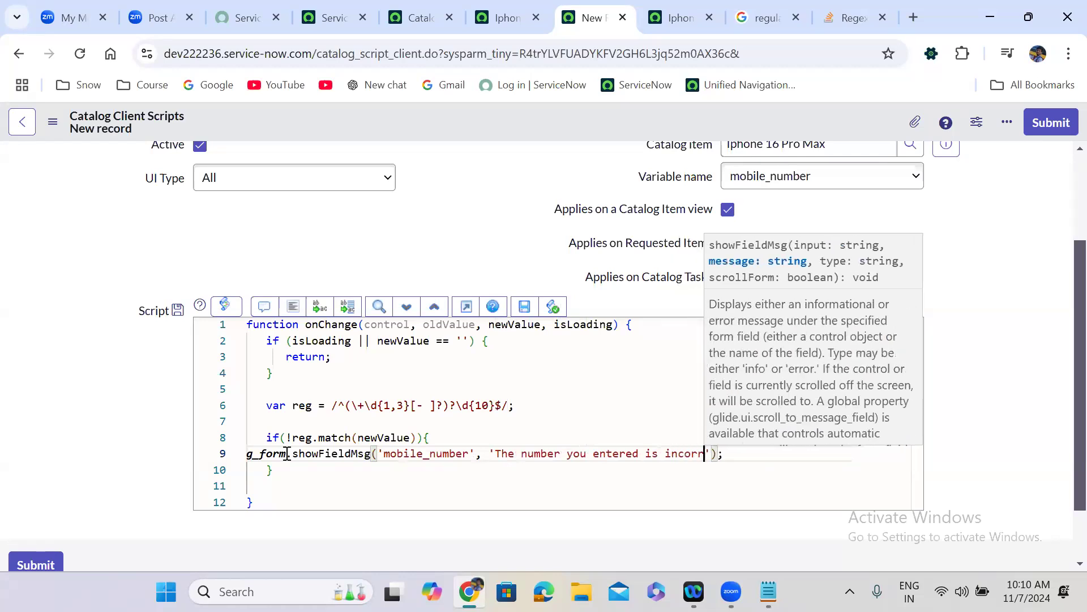
type("ormat")
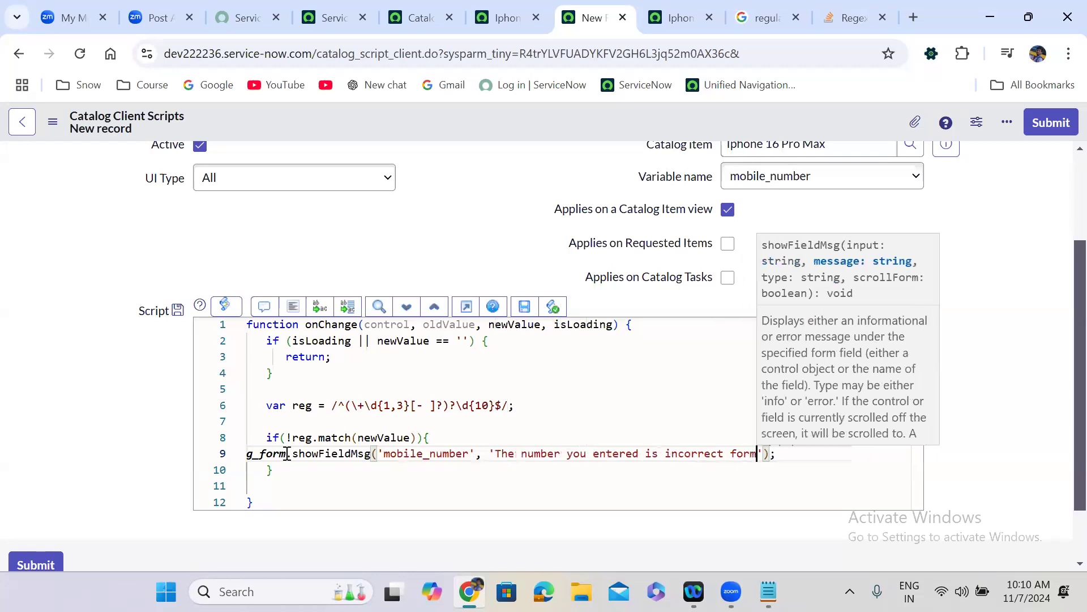
type("!!")
key("End")
key("Return")
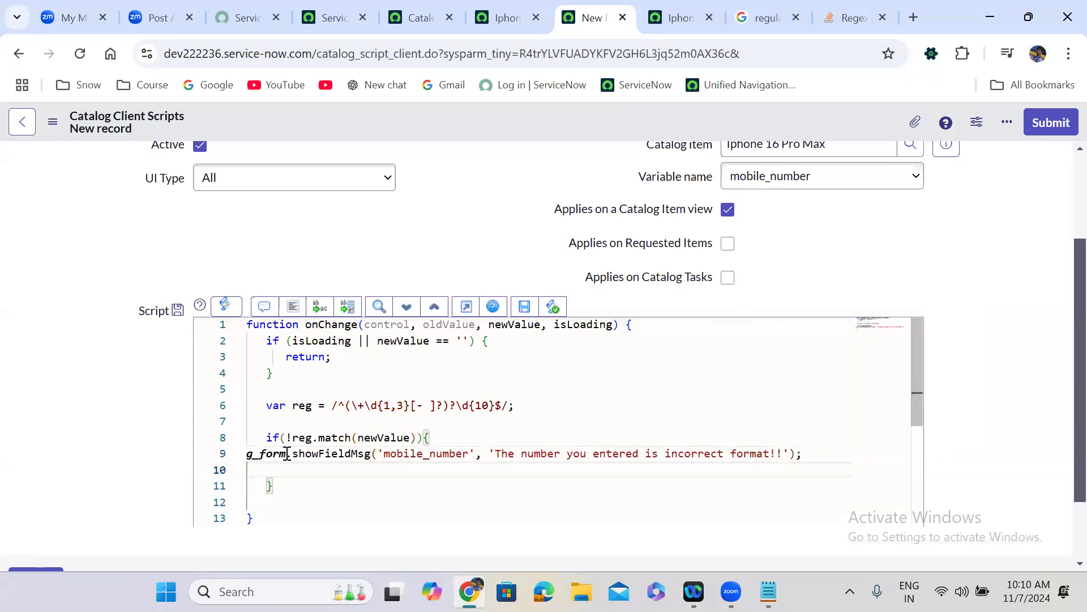
- Format the code and add g_form.clearValue('mobile_number'); after the message line
left_click(293, 307)
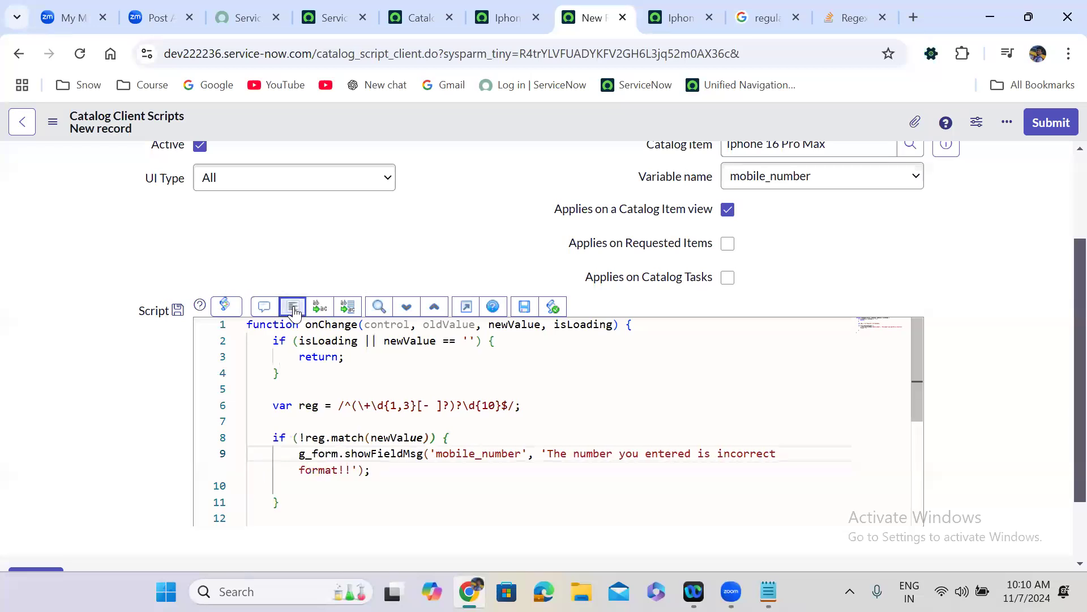
left_click(383, 471)
key("Return")
key("Delete")
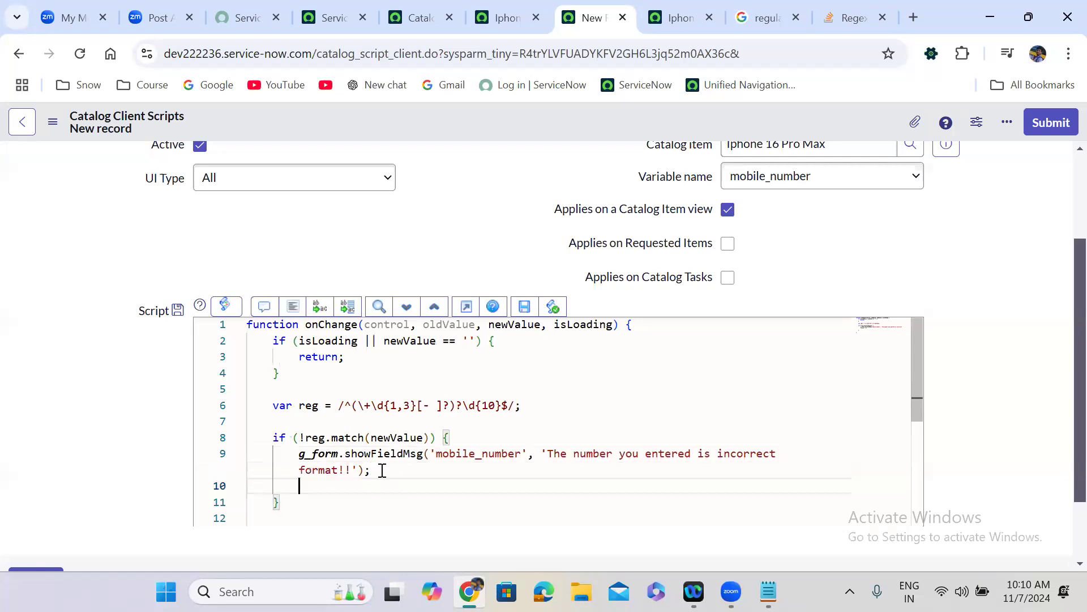
type("g_form.clearV")
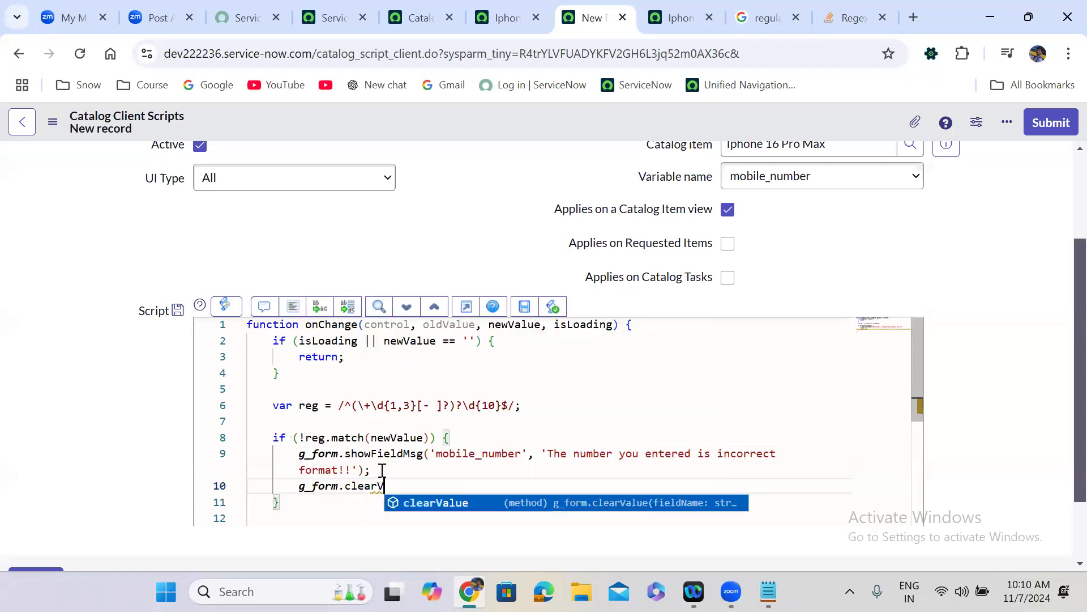
key("Return")
type("(")
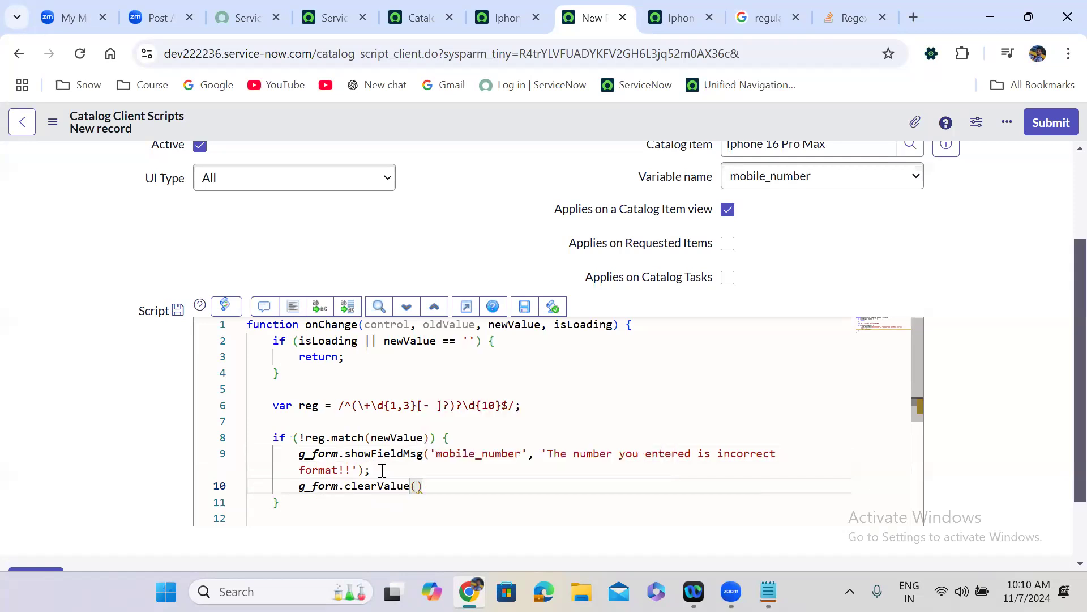
type("'');")
double_click(490, 456)
key("ctrl+c")
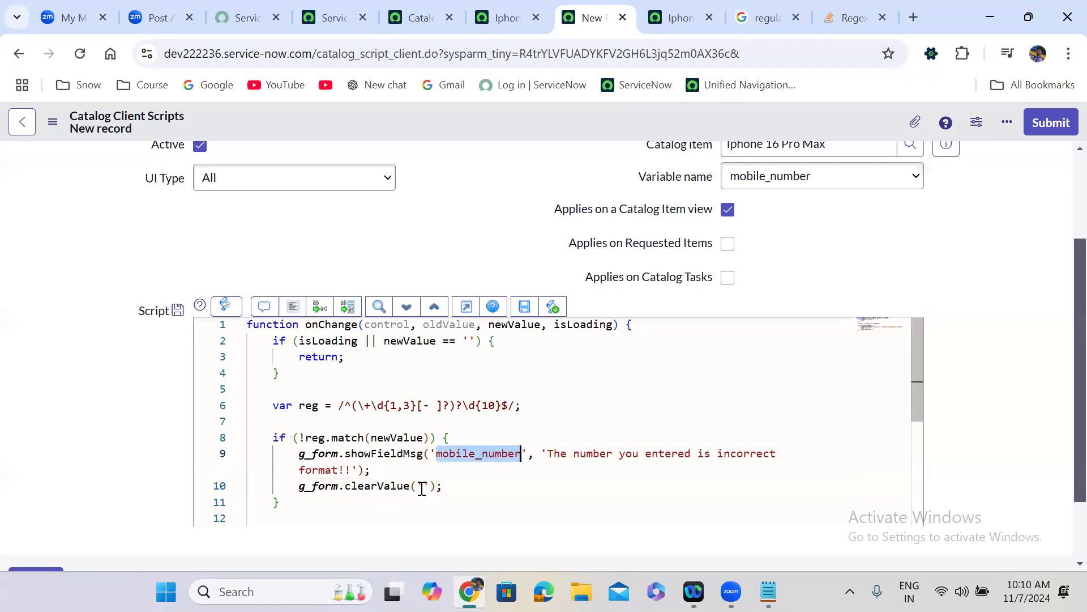
left_click(422, 488)
key("ctrl+v")
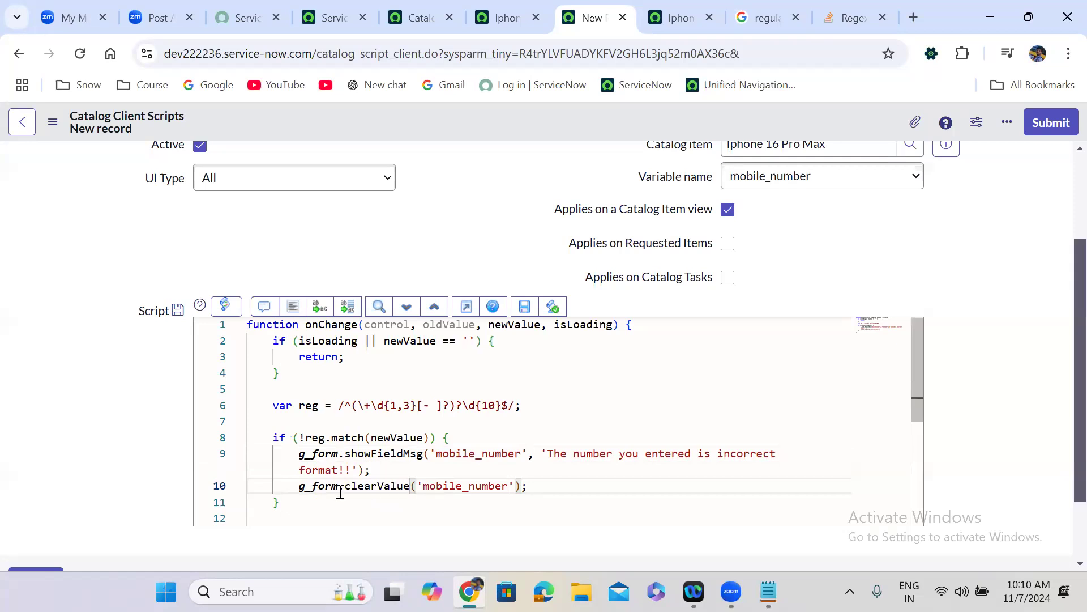
- Move the clearValue call above the showFieldMsg line in the if block
left_click_drag(298, 486, 536, 485)
key("ctrl+c")
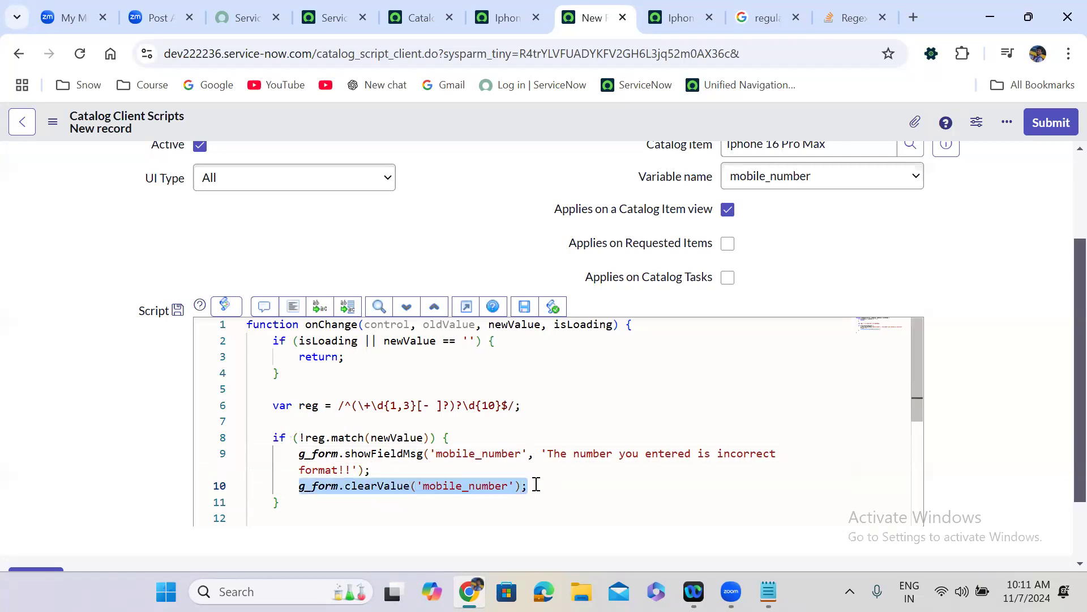
key("BackSpace")
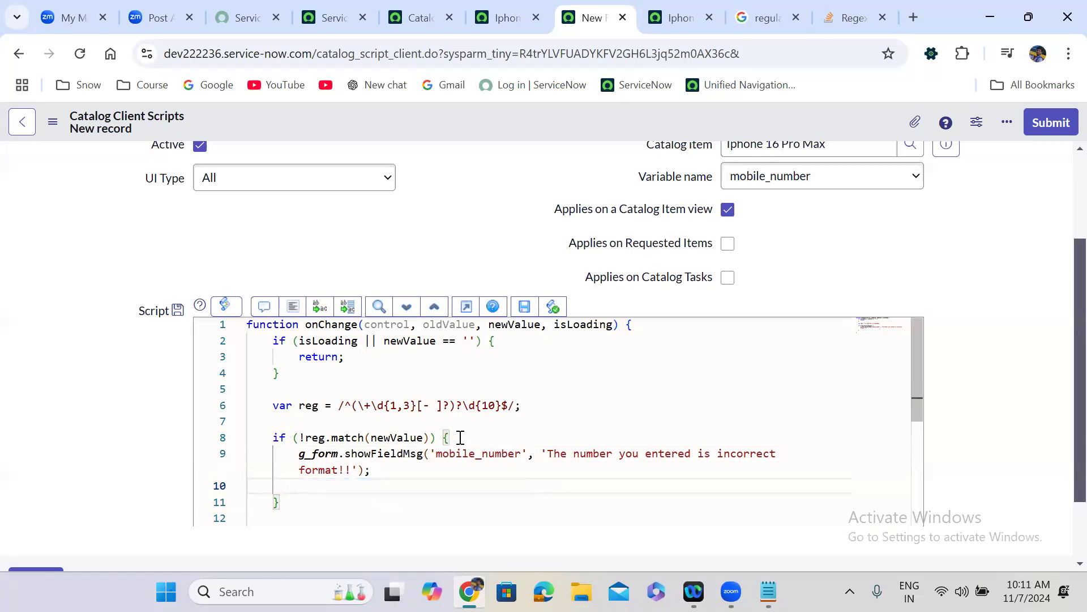
left_click(461, 438)
key("Return")
key("ctrl+v")
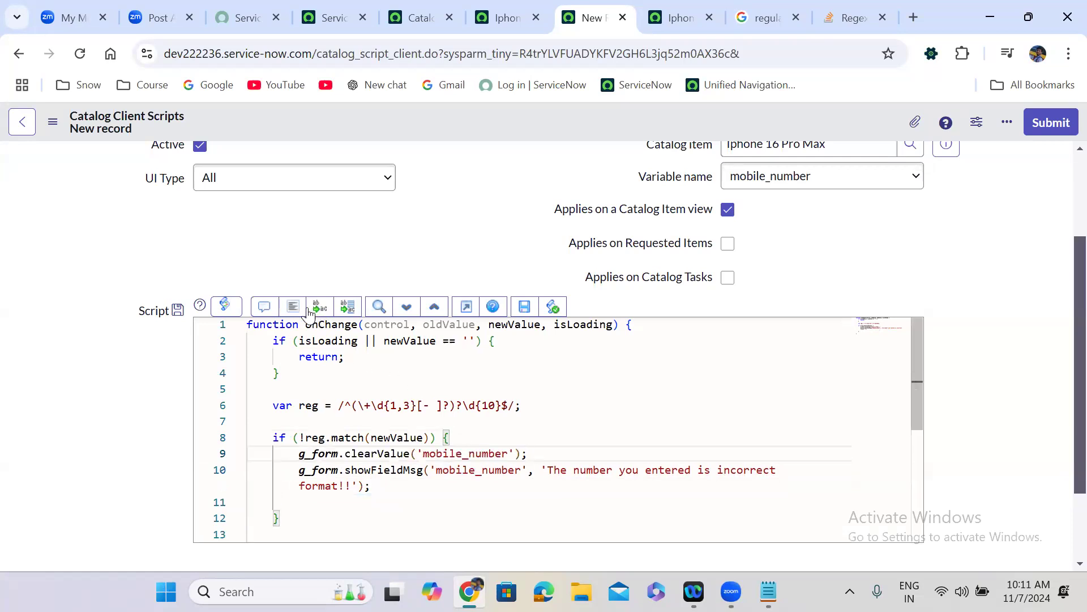
right_click(473, 122)
- Save the script and test it by entering '7uyuyiuoiuoioio' in the Iphone 16 Pro Max Mobile Number field
left_click(502, 136)
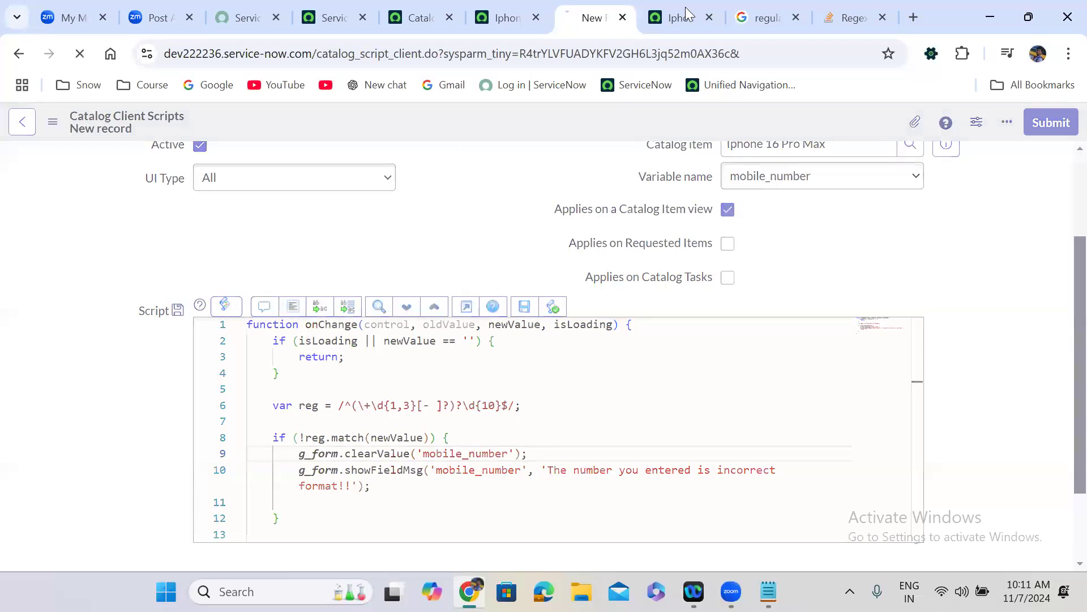
left_click(681, 9)
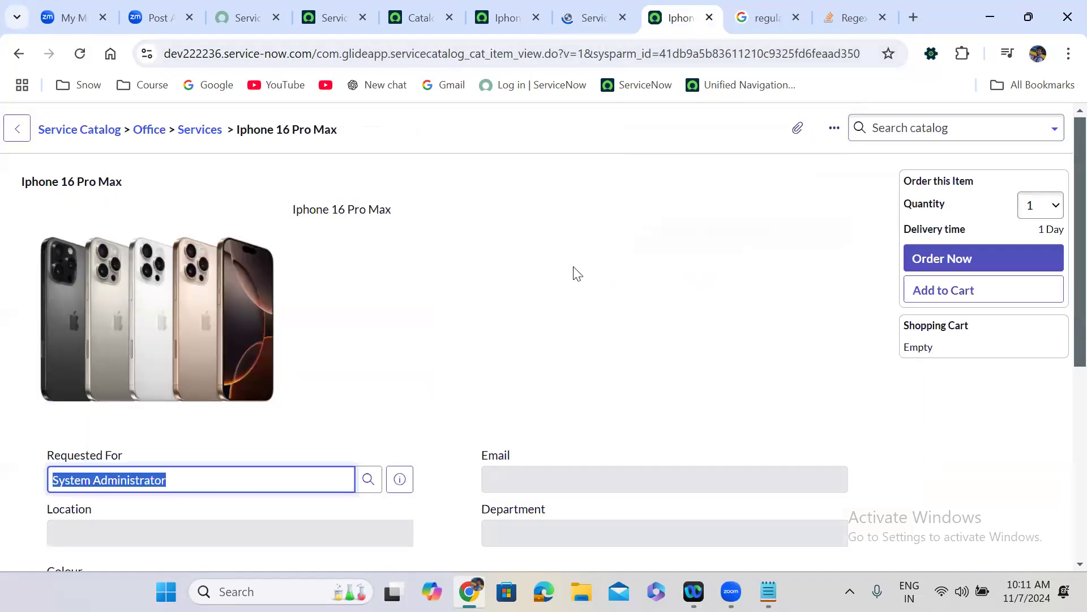
scroll(539, 306, "down", 7)
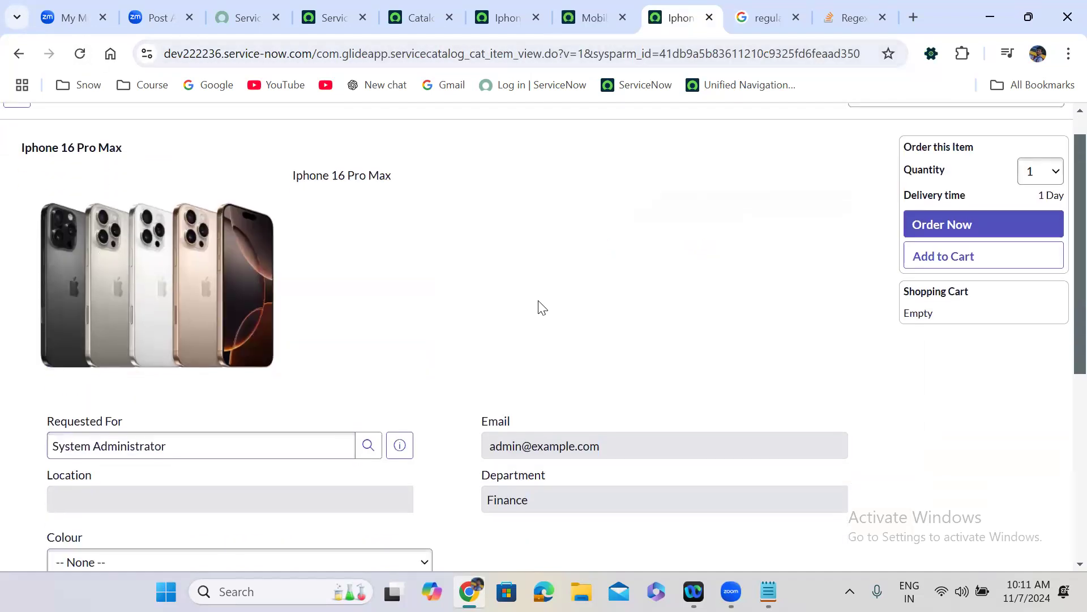
left_click(148, 390)
type("7")
type("uyuyiuoiuoioio")
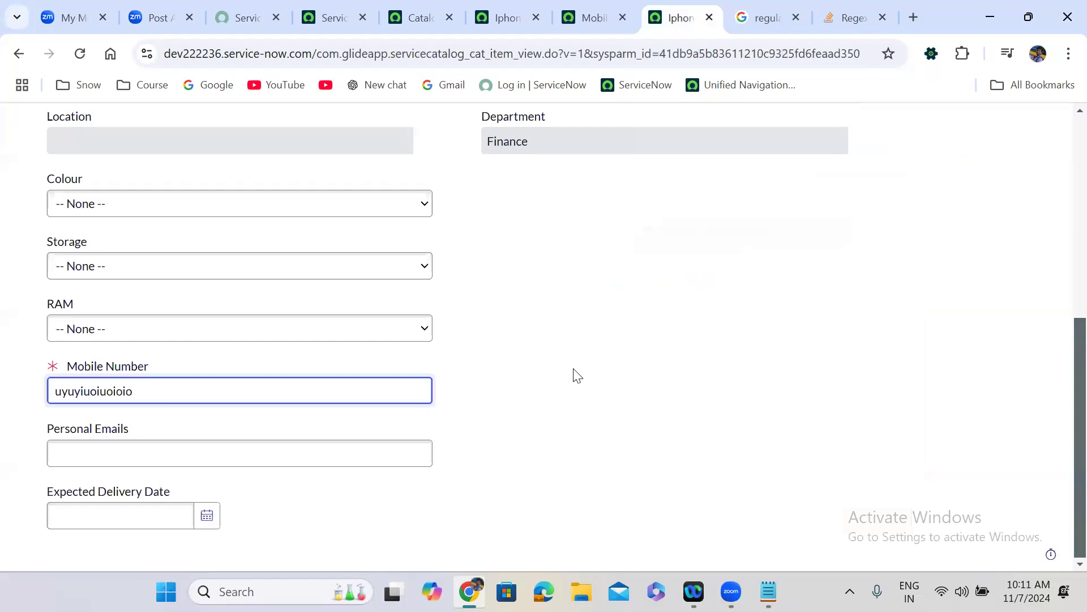
key("Return")
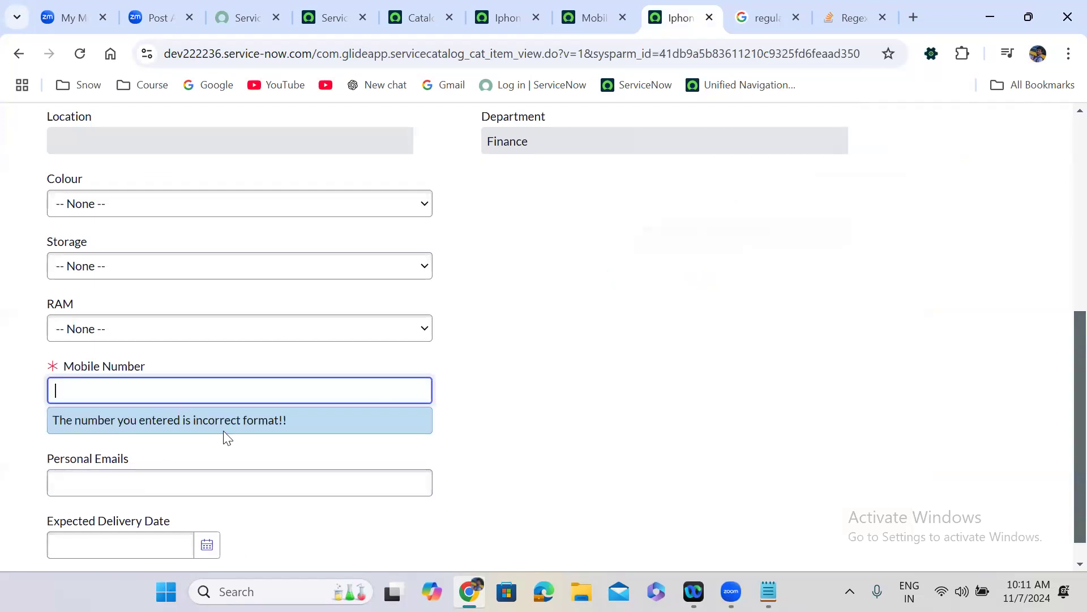
left_click(593, 7)
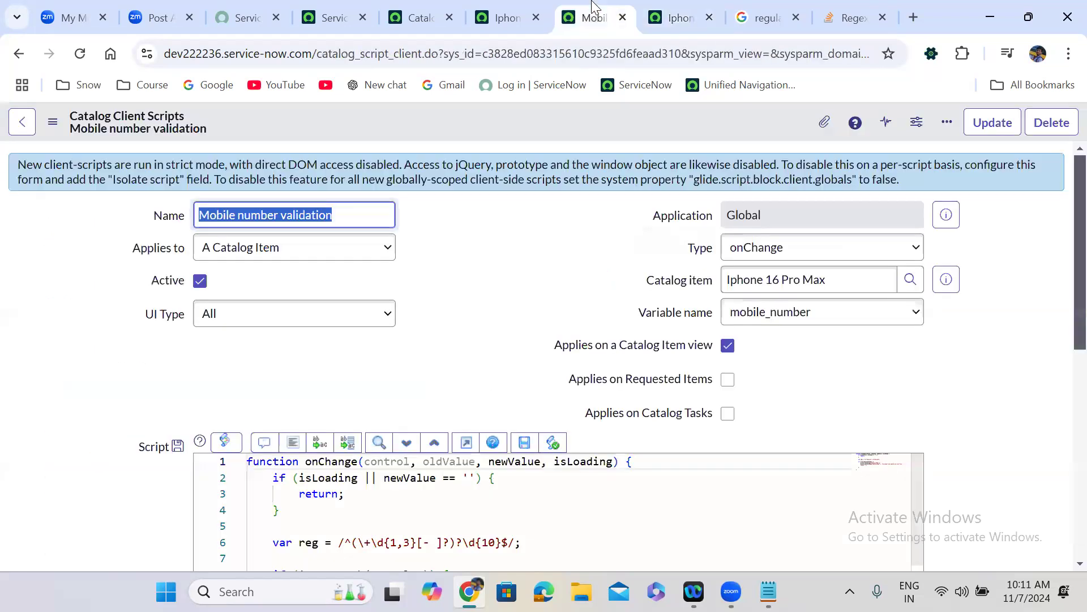
- Add 'error' as the showFieldMsg message type and save the script
left_click(436, 340)
scroll(439, 342, "down", 1)
scroll(436, 340, "down", 3)
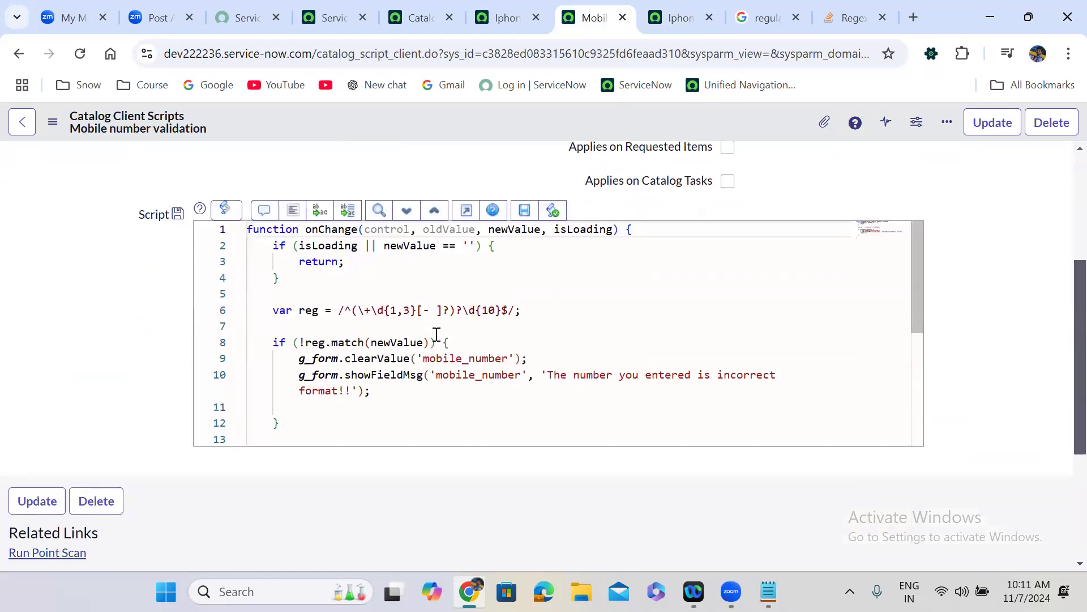
left_click(359, 385)
type(", 'erro")
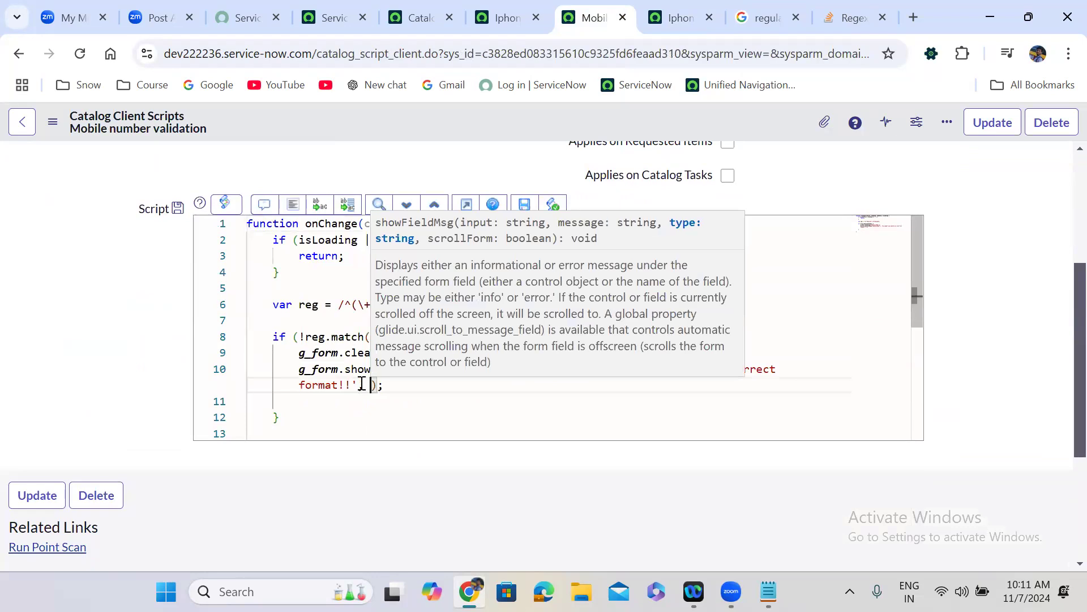
type("r")
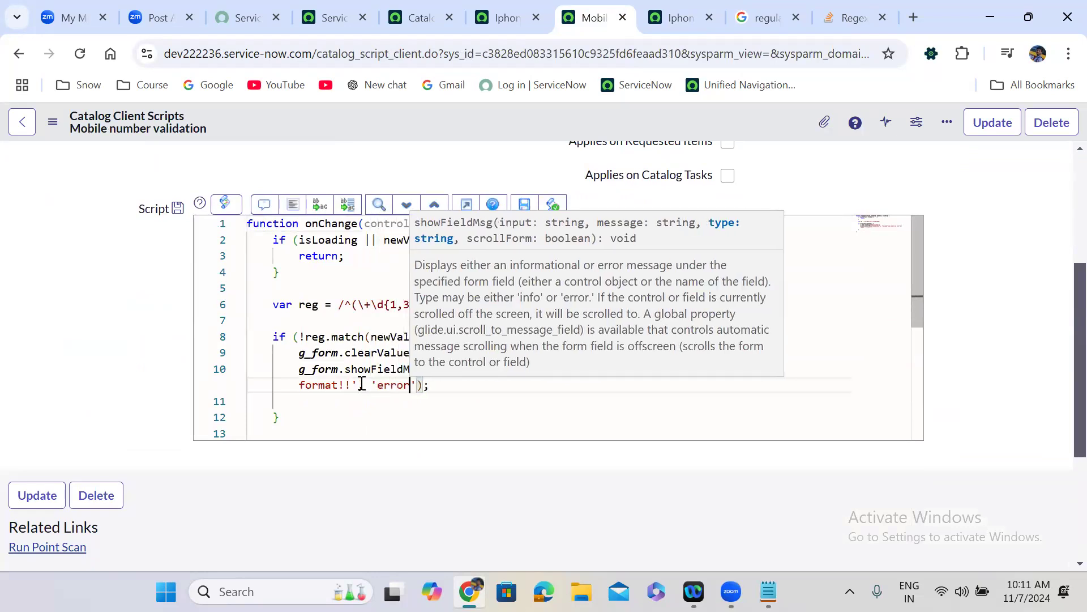
right_click(506, 113)
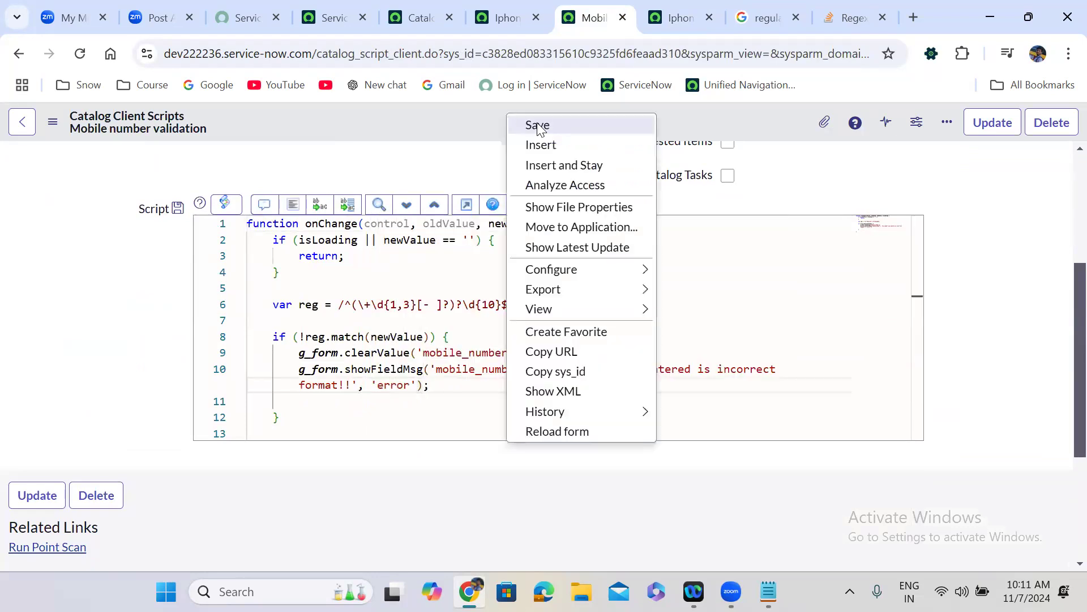
left_click(537, 126)
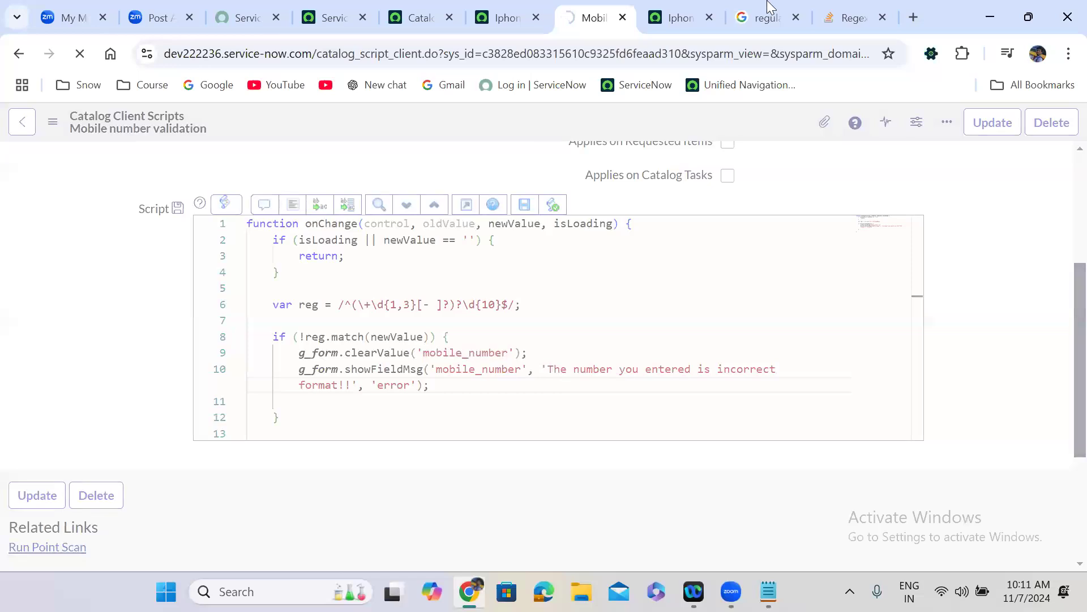
left_click(674, 18)
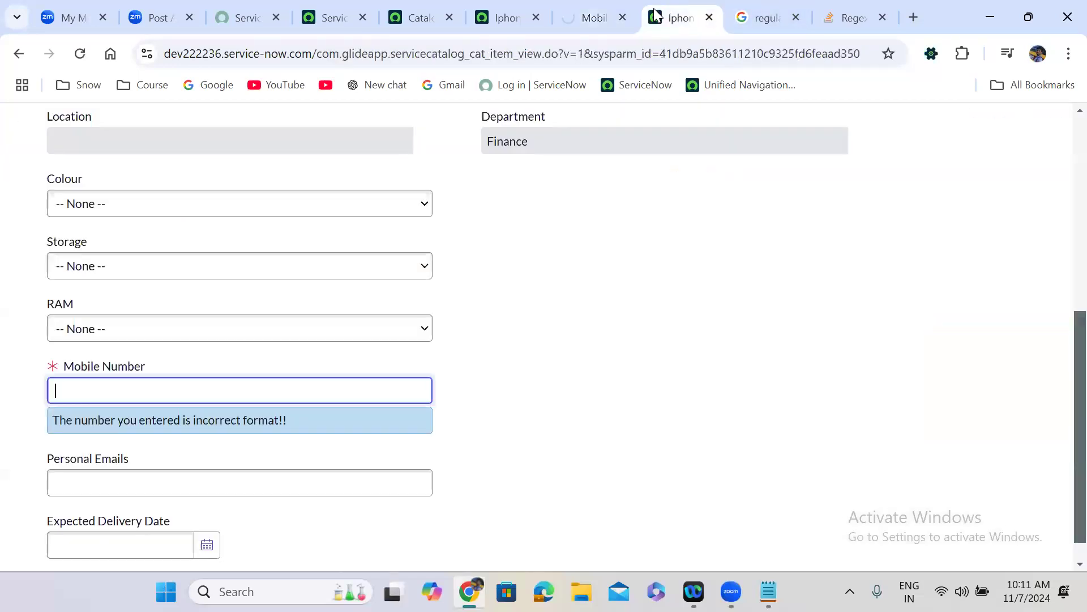
- Reload the order form and check how Mobile Number handles a gibberish entry
left_click(79, 53)
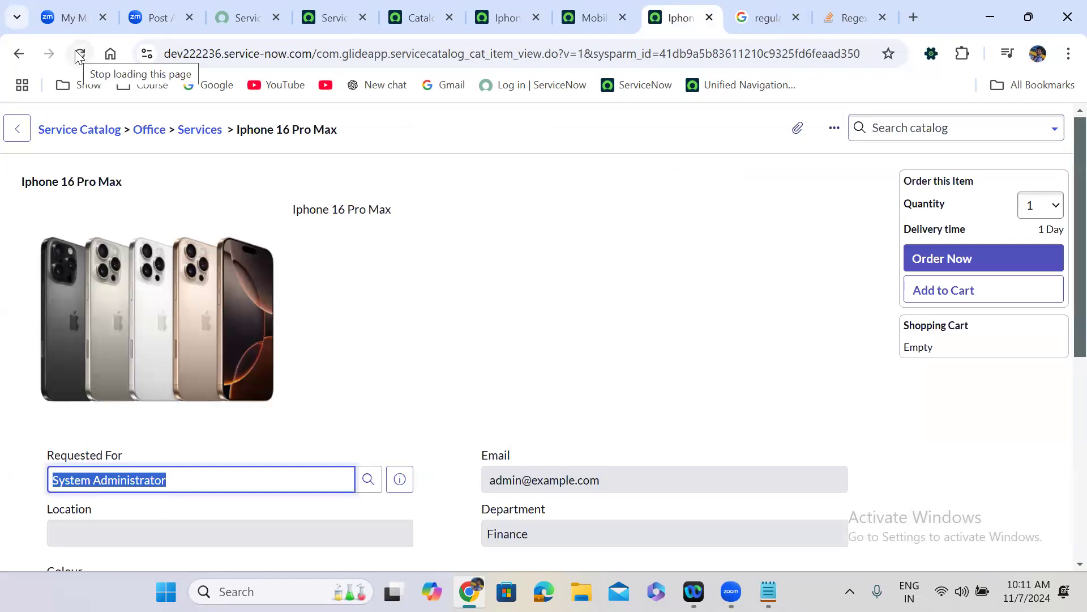
left_click(427, 293)
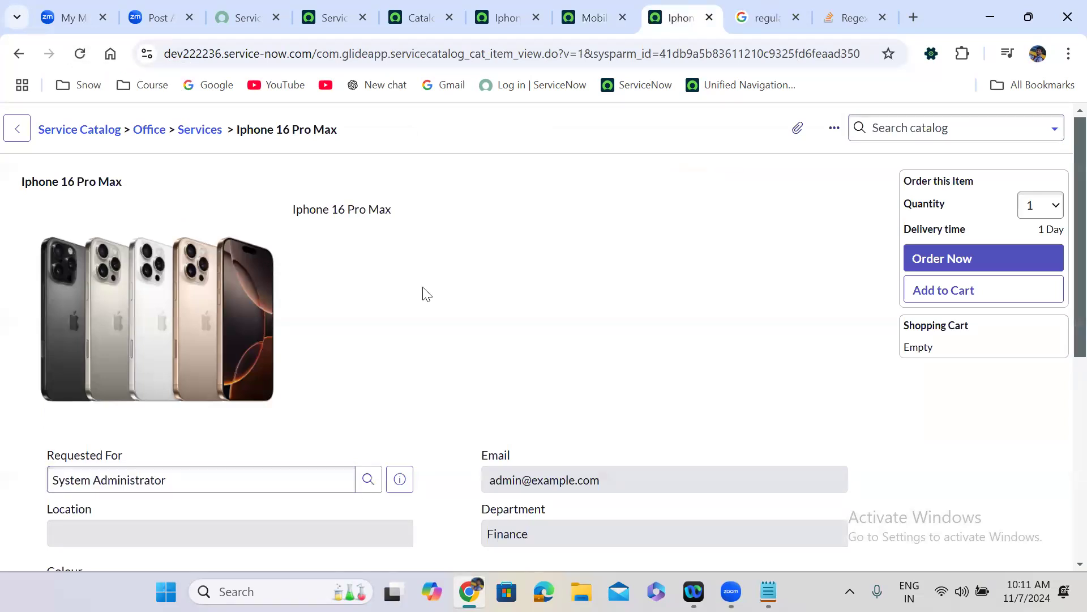
scroll(425, 292, "down", 5)
left_click(150, 377)
type("uowqurowuqroqwouroqur")
type("qa")
left_click(476, 403)
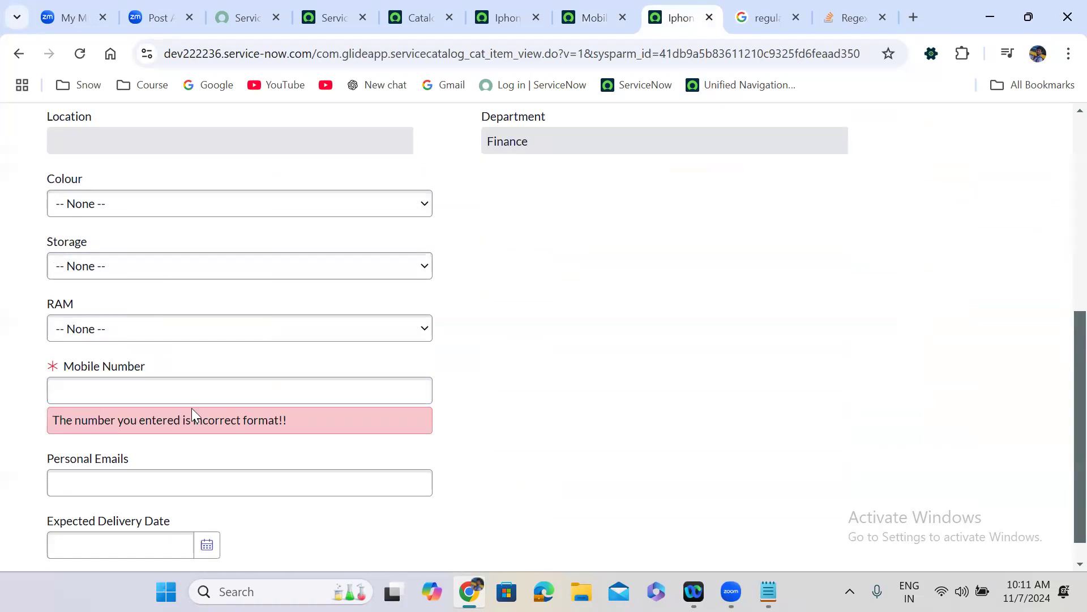
- Validate a plain ten-digit number, then a '+91 '-prefixed number, in Mobile Number
left_click(101, 390)
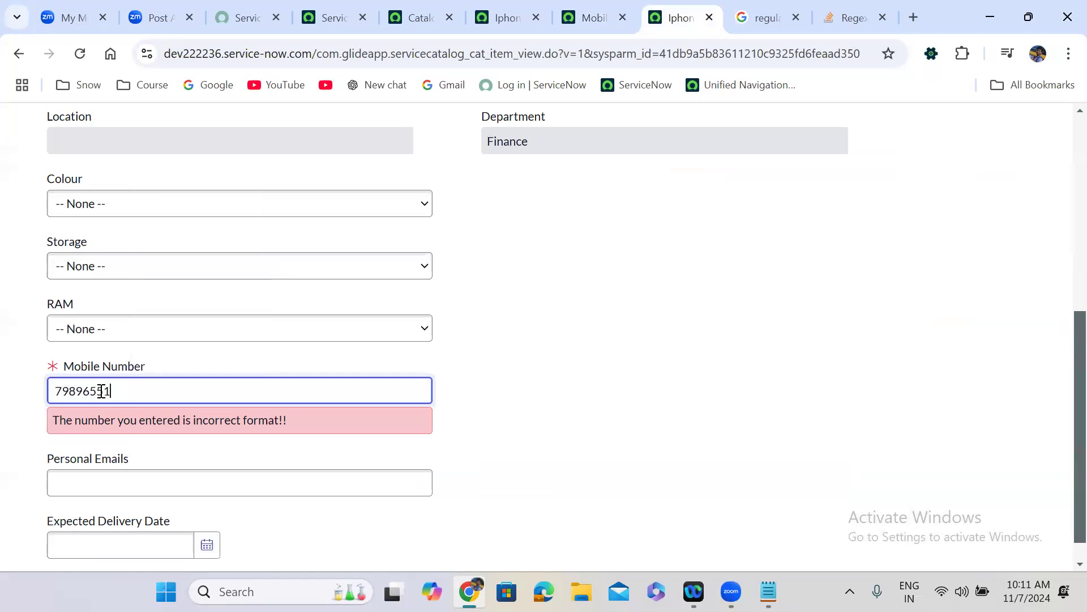
left_click(573, 393)
double_click(88, 390)
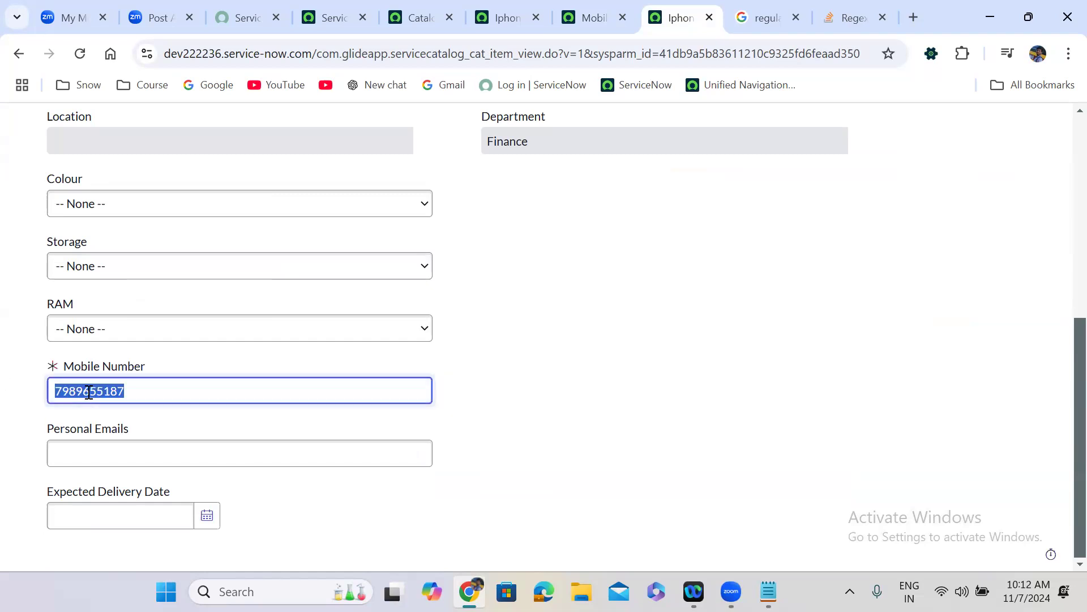
key("BackSpace")
left_click(558, 393)
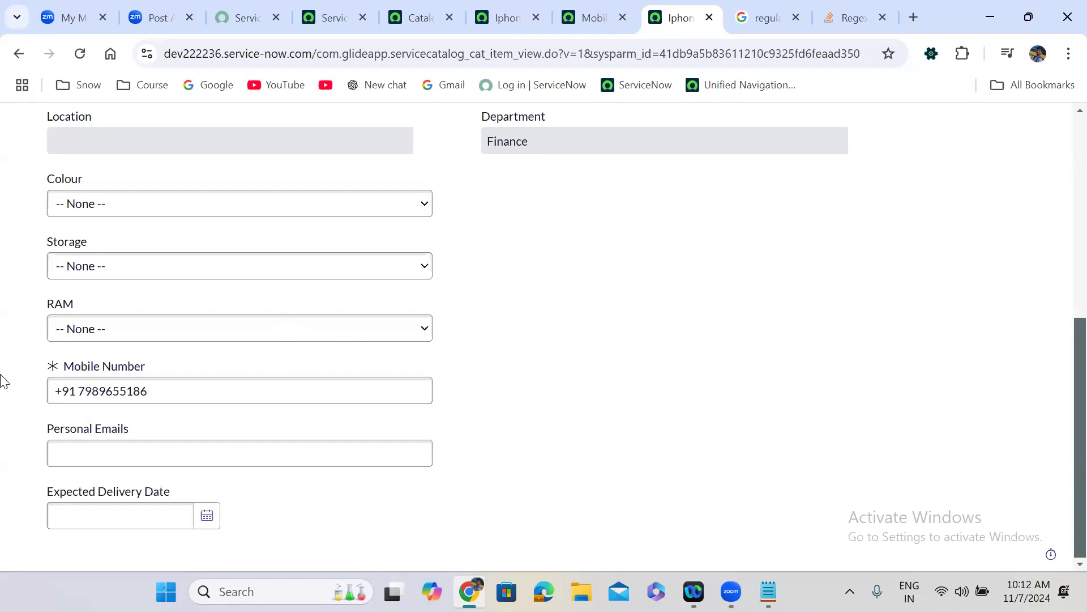
- Validate the number with a '+91-' prefix, then replace that prefix with 88
left_click(81, 391)
key("BackSpace")
type("-")
left_click(531, 388)
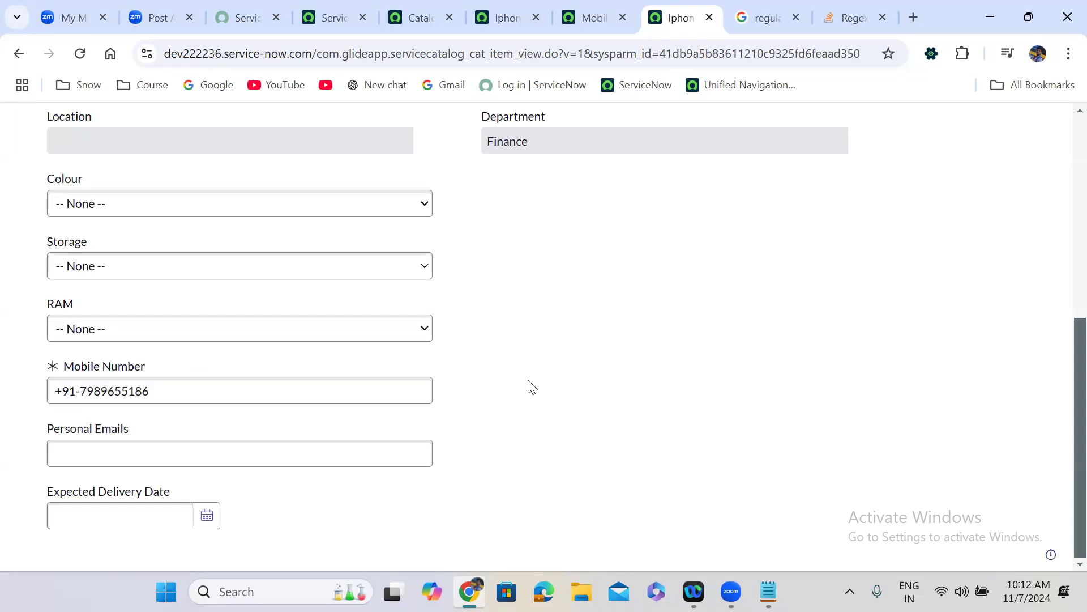
left_click(81, 390)
left_click_drag(80, 390, 41, 403)
double_click(41, 403)
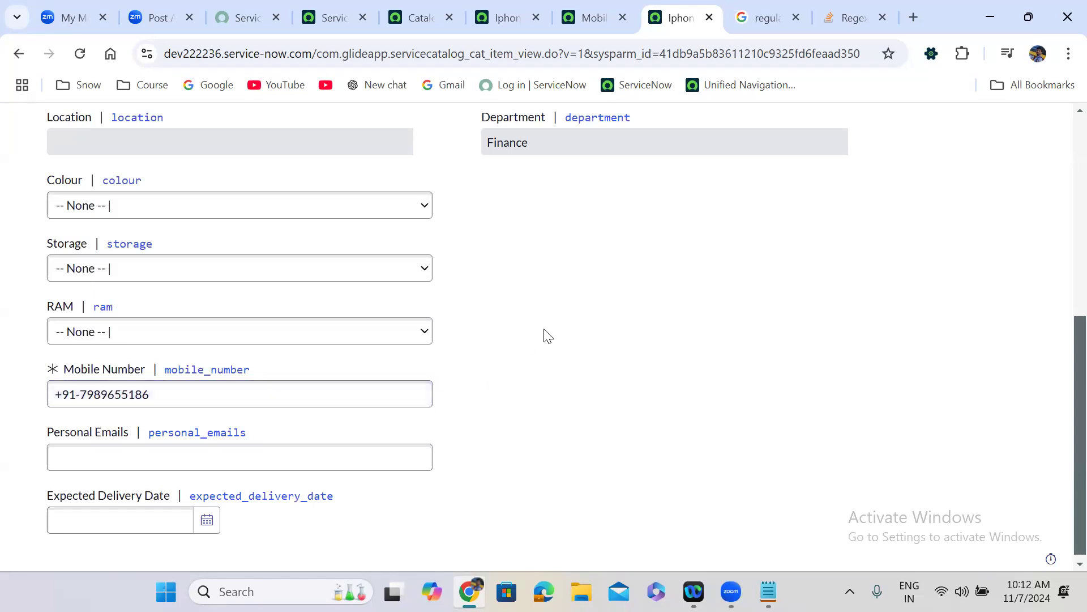
left_click_drag(547, 335, 259, 348)
left_click_drag(82, 393, 22, 399)
type("88")
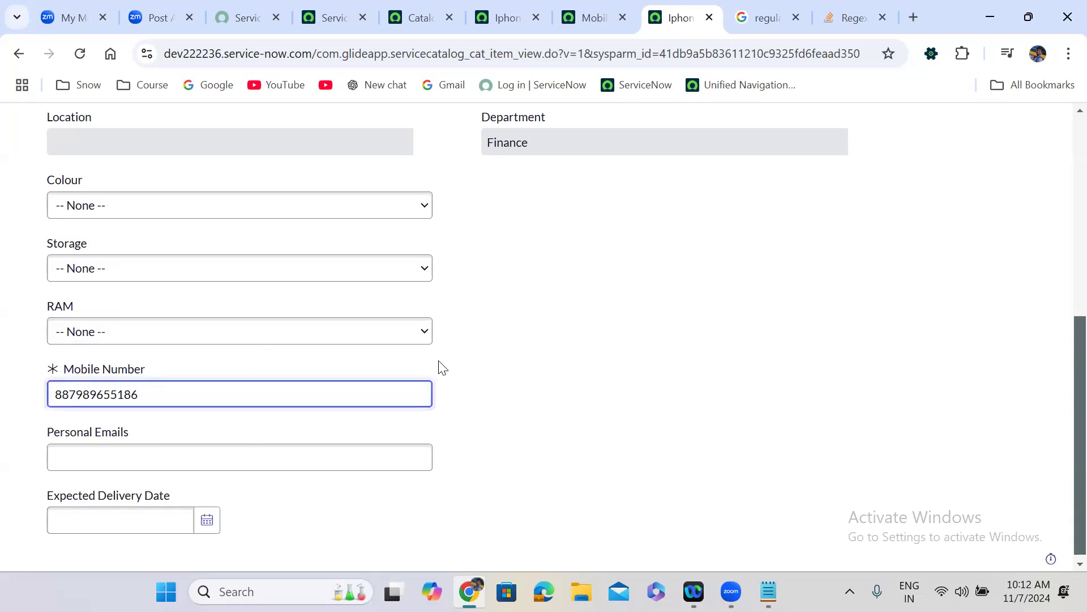
- Validate the 12-digit number starting with 88, then type and delete longer test numbers
left_click(532, 363)
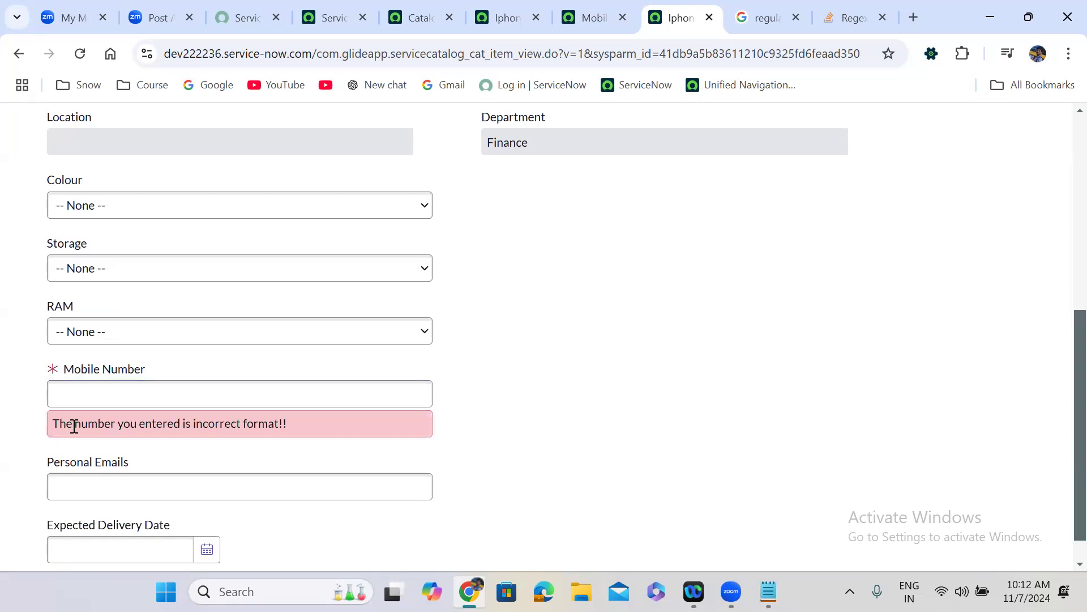
left_click(107, 388)
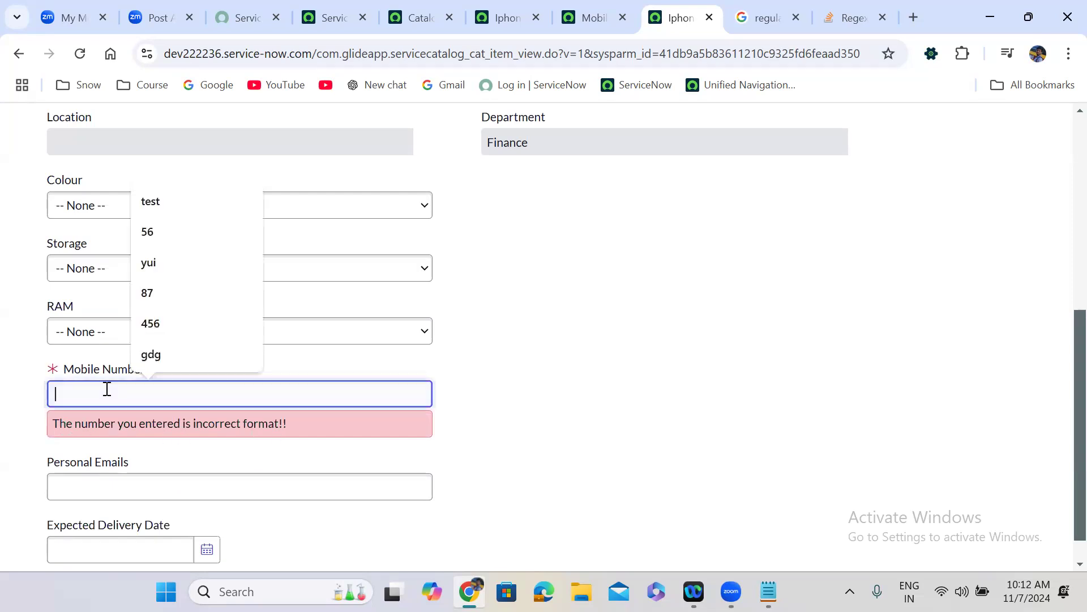
type("897")
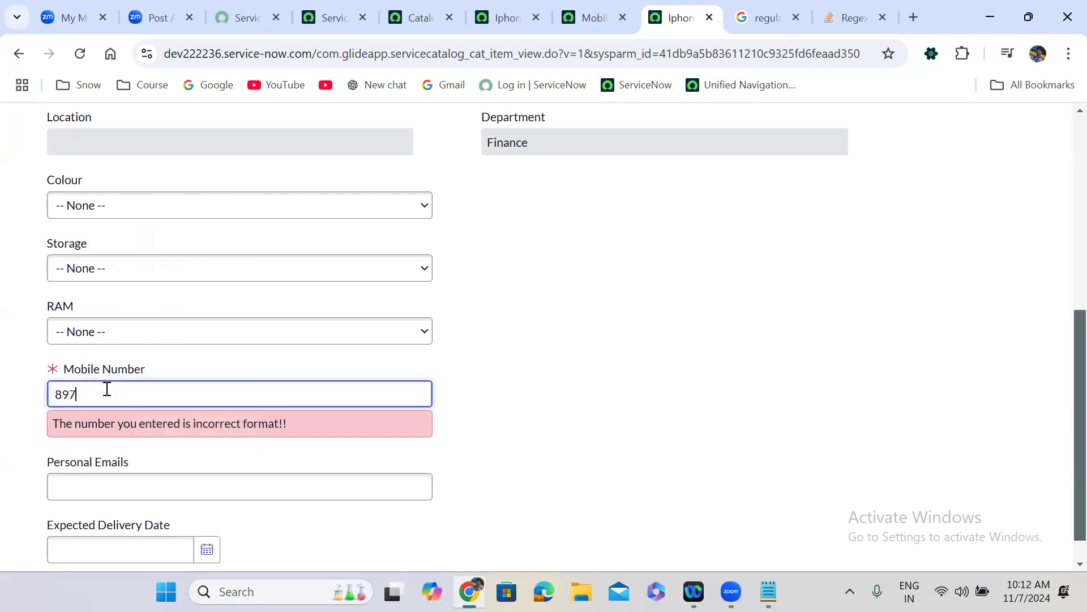
key("BackSpace")
key("BackSpace")
key("BackSpace")
type("8")
key("BackSpace")
double_click(136, 395)
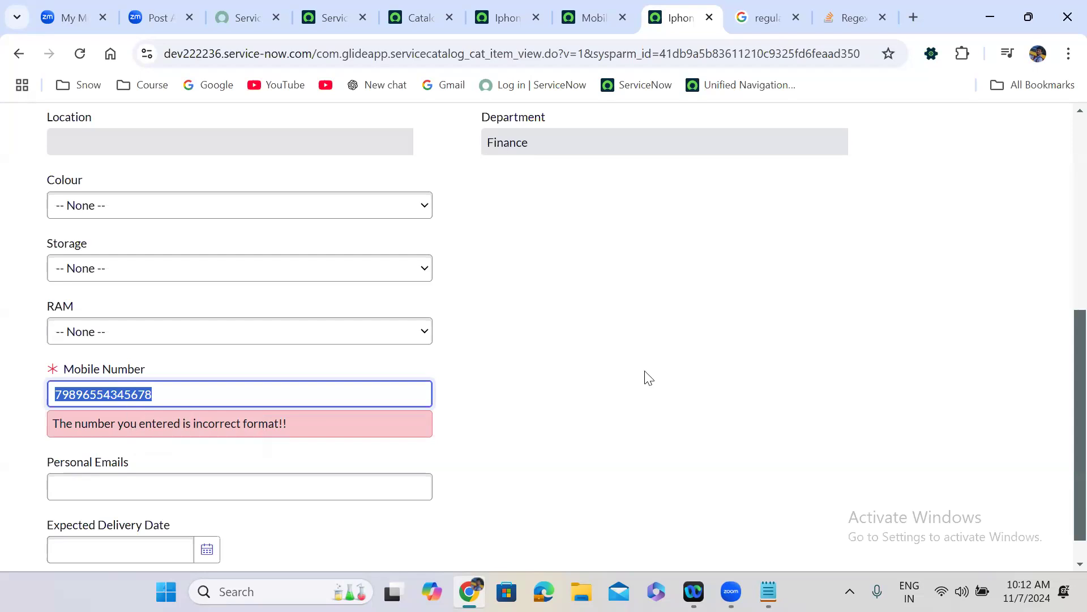
key("BackSpace")
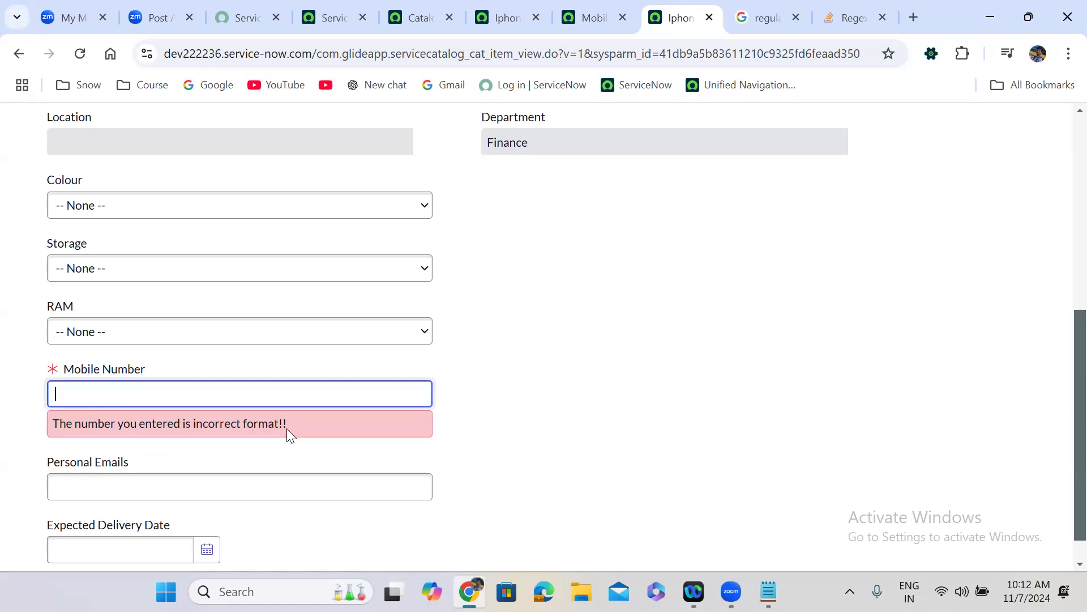
left_click(112, 395)
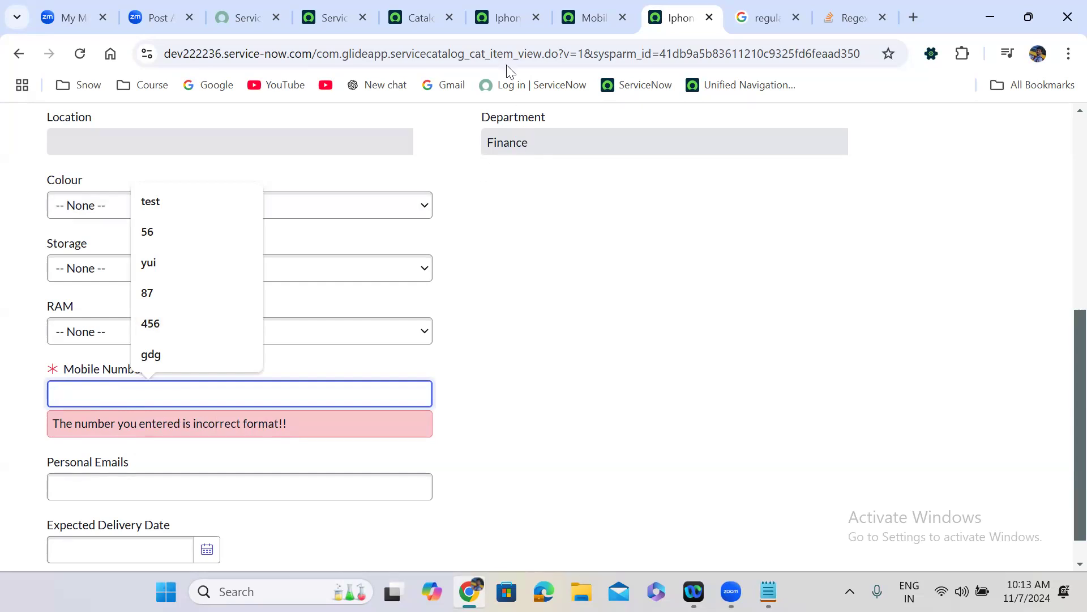
- Highlight the regex on line 6 of the Mobile number validation script, then view the Stack Overflow answer
left_click(584, 13)
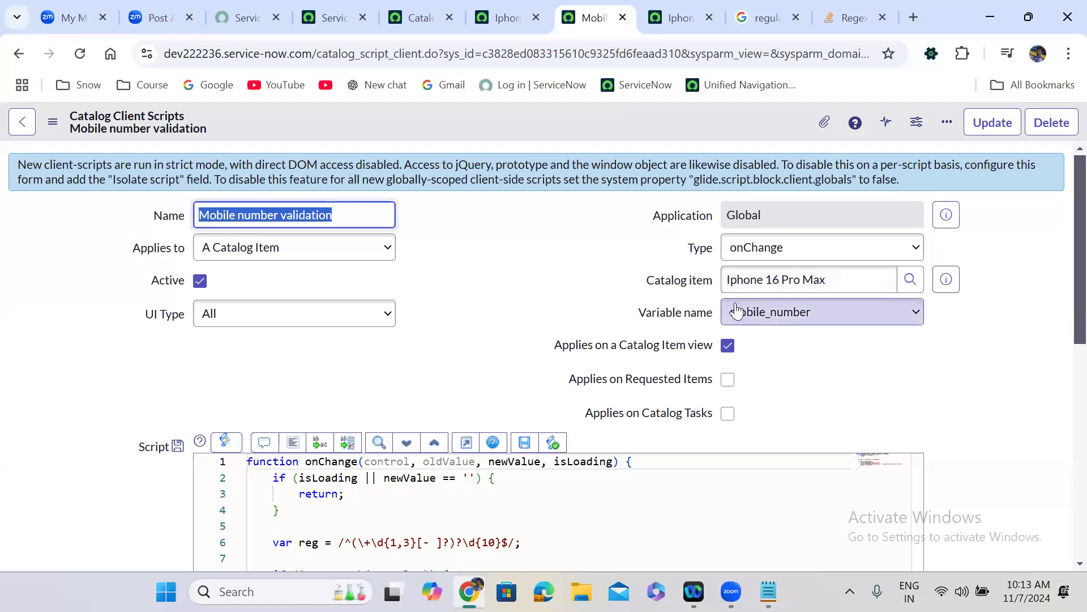
left_click(371, 398)
scroll(372, 398, "down", 1)
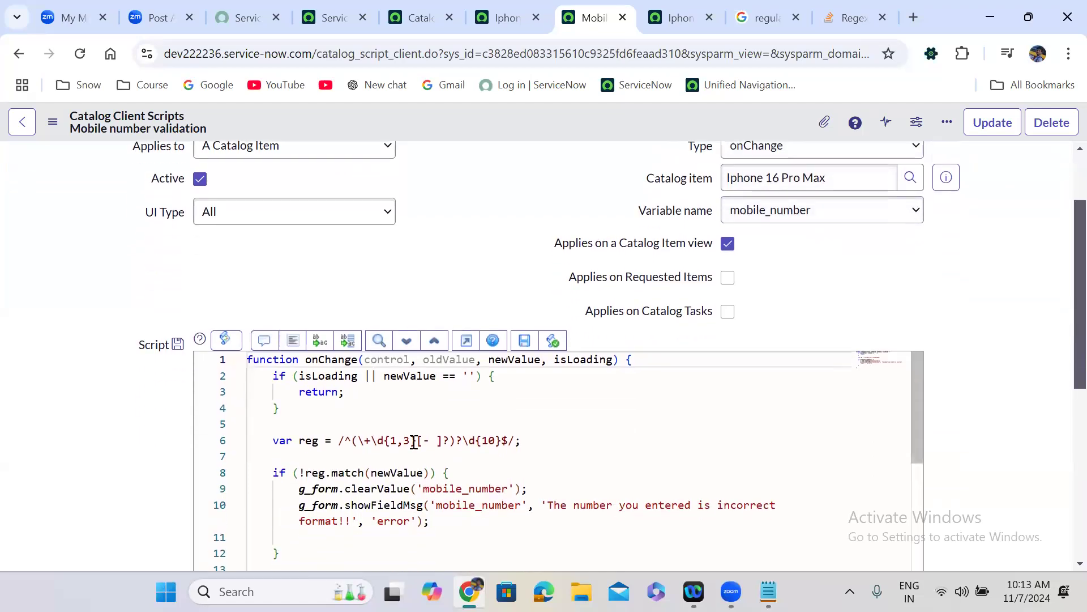
left_click(340, 440)
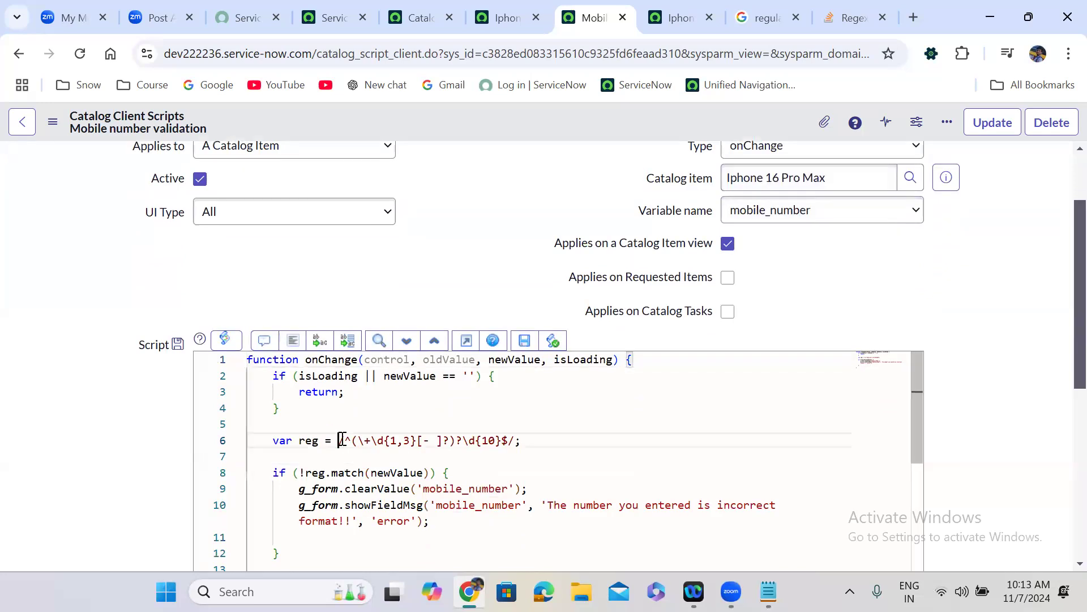
left_click_drag(340, 439, 514, 439)
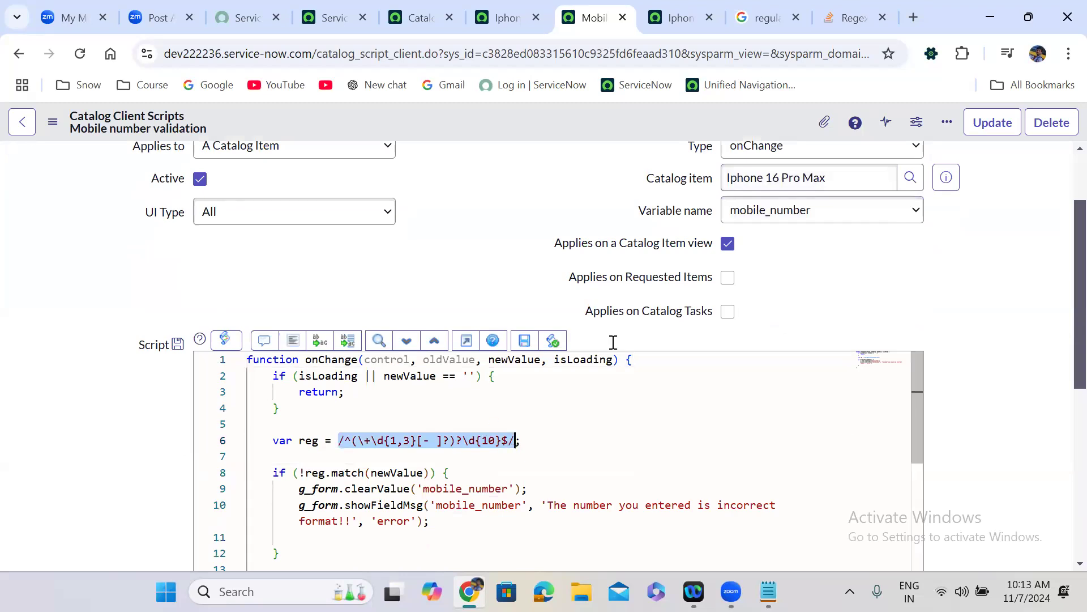
left_click(848, 18)
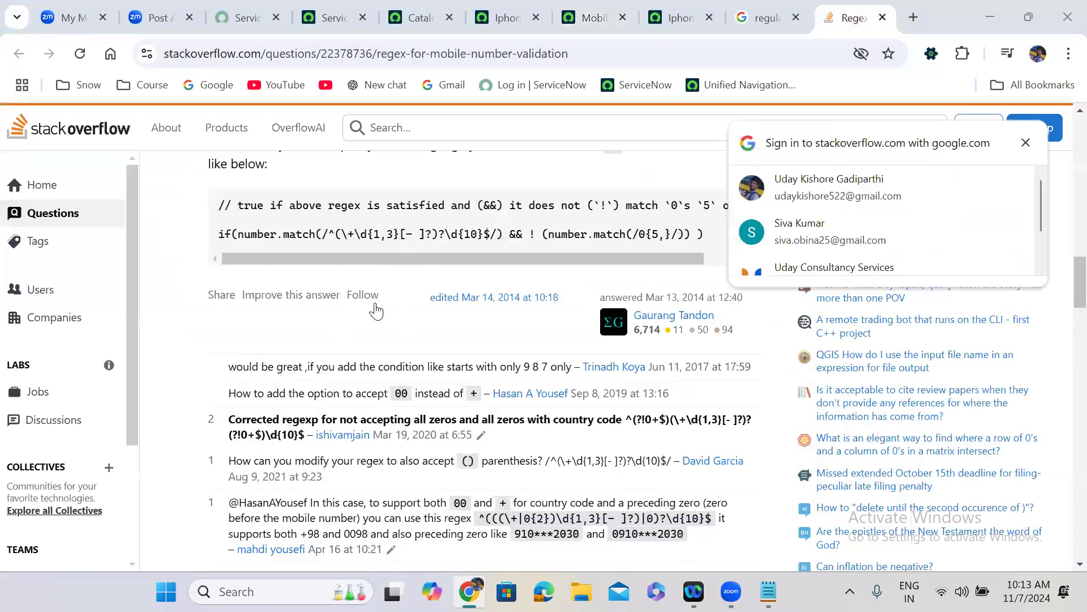
- Review the accepted regex /^(\+\d{1,3}[- ]?)?\d{10}$/ and return to the validation script
scroll(361, 337, "up", 7)
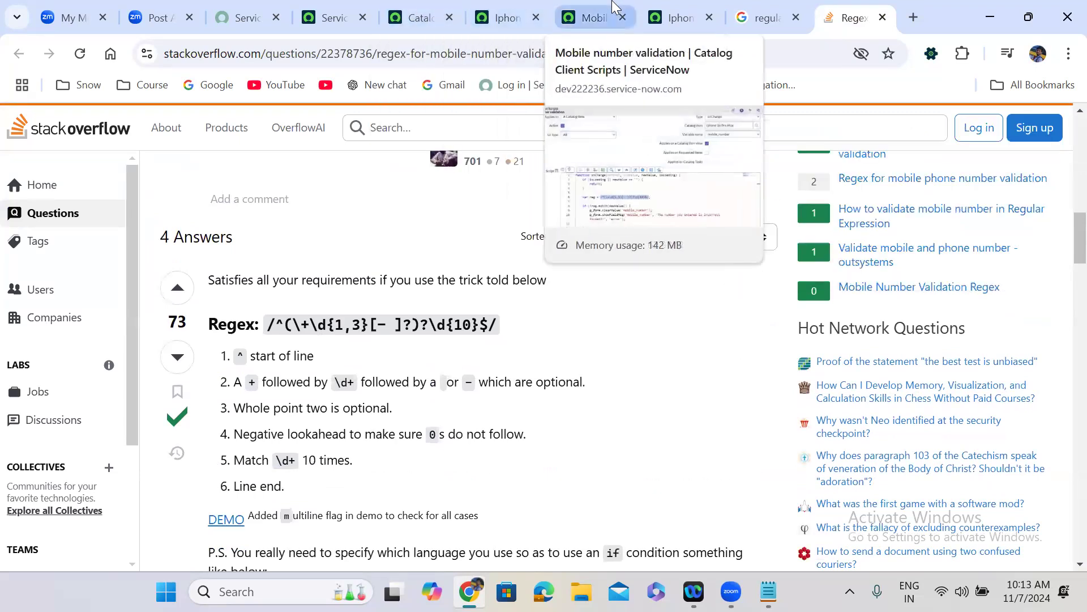
left_click(592, 17)
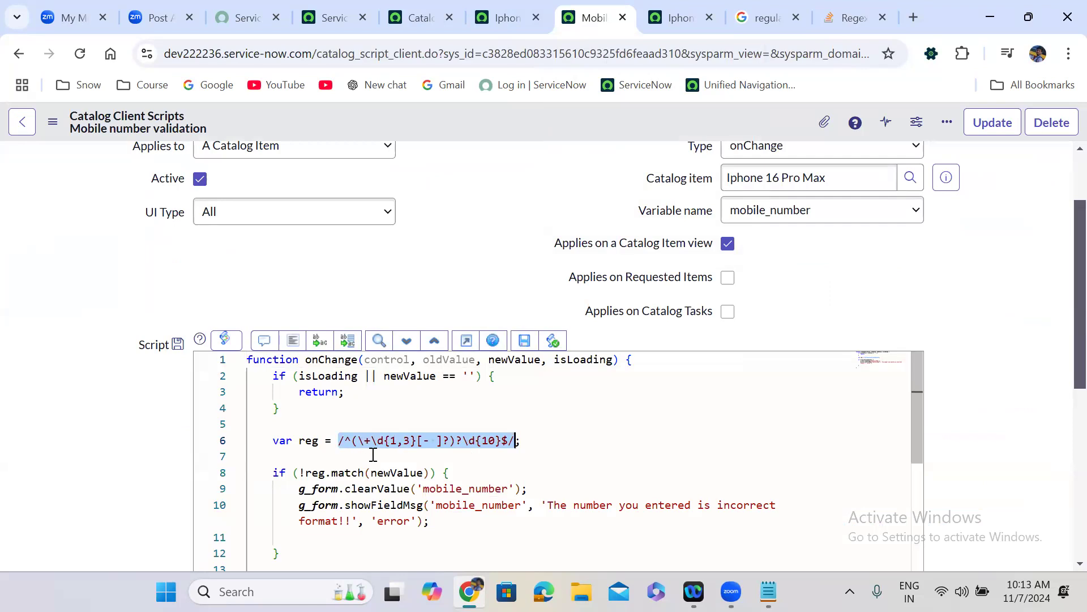
- Walk through the script's match call on newValue, the field-clearing line 9 and error line 10
left_click(312, 472)
left_click(339, 472)
left_click(380, 472)
left_click(512, 360)
double_click(511, 360)
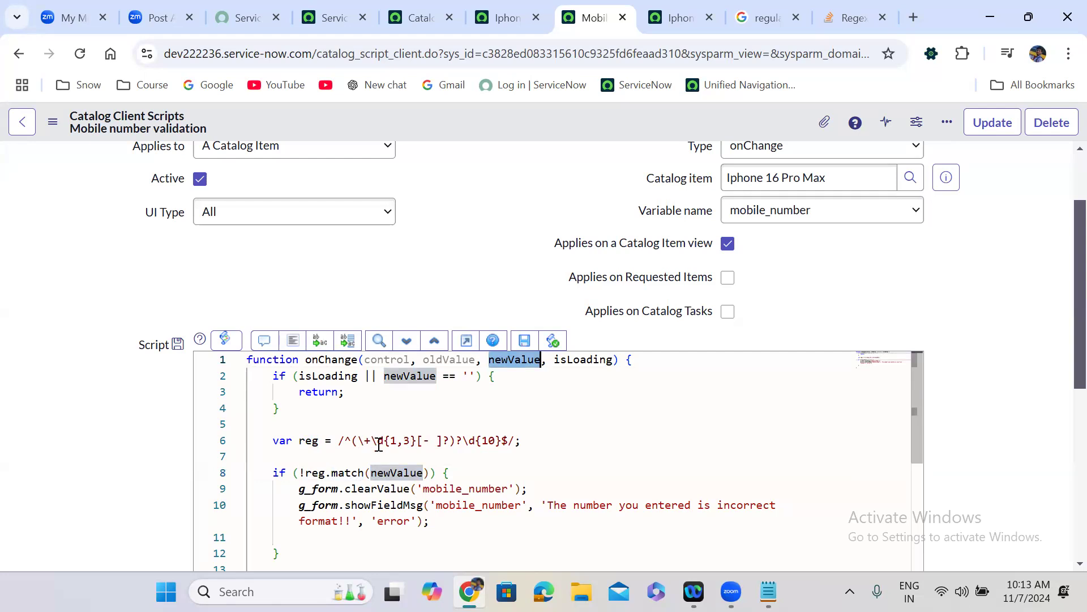
left_click(170, 478)
scroll(171, 480, "down", 1)
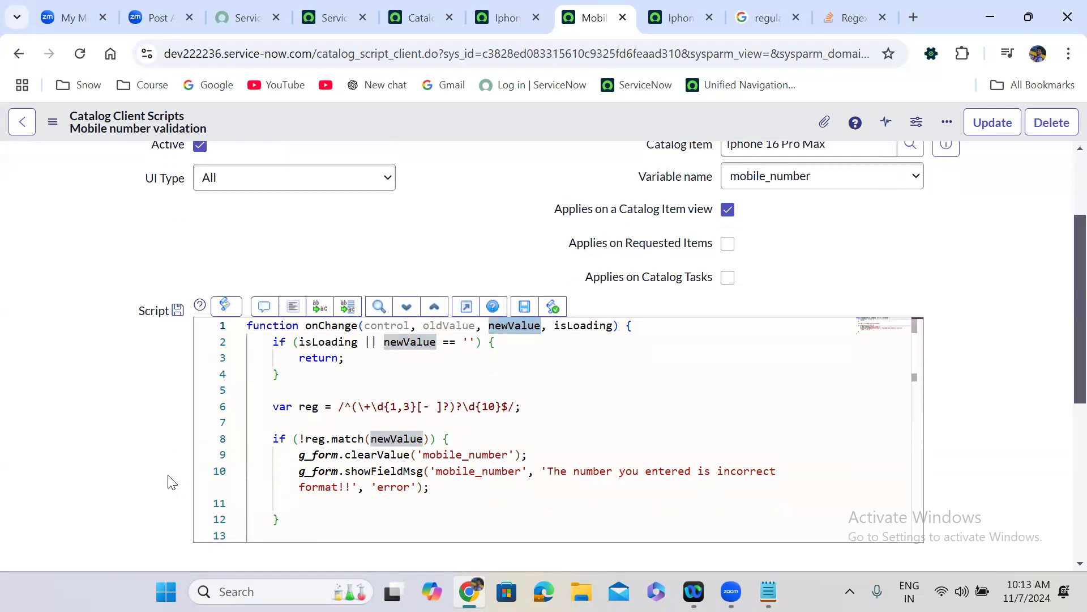
scroll(170, 480, "down", 2)
left_click_drag(294, 386, 553, 387)
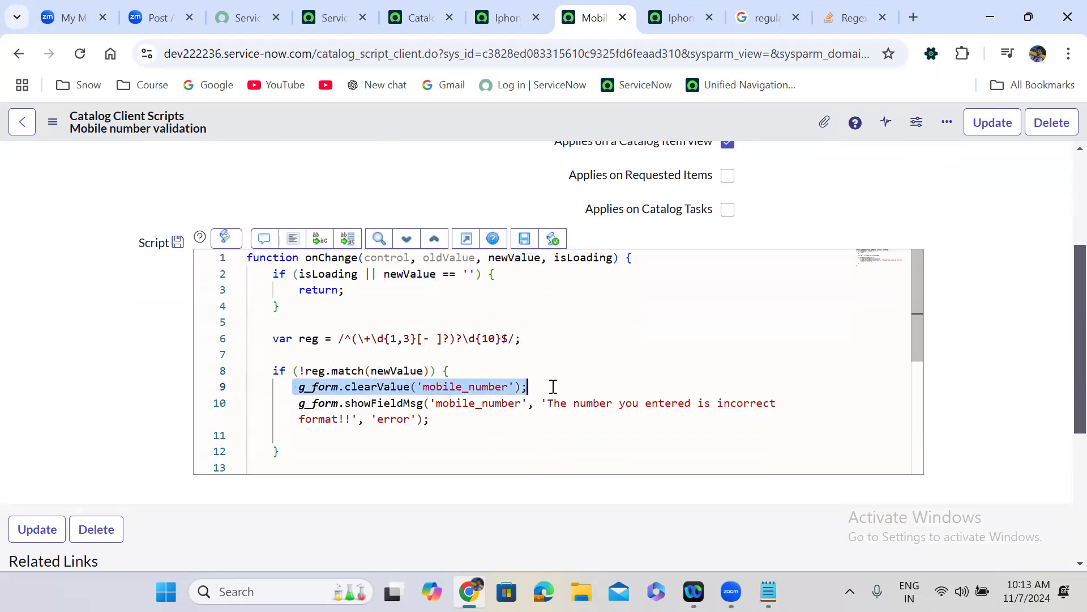
left_click(300, 403)
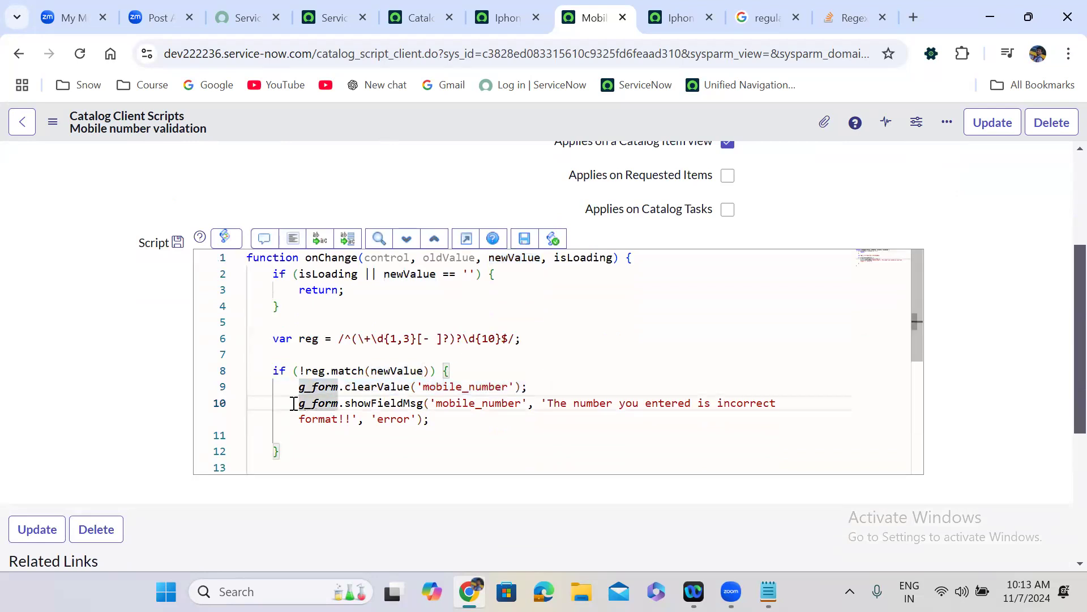
left_click_drag(294, 403, 436, 417)
left_click(443, 419)
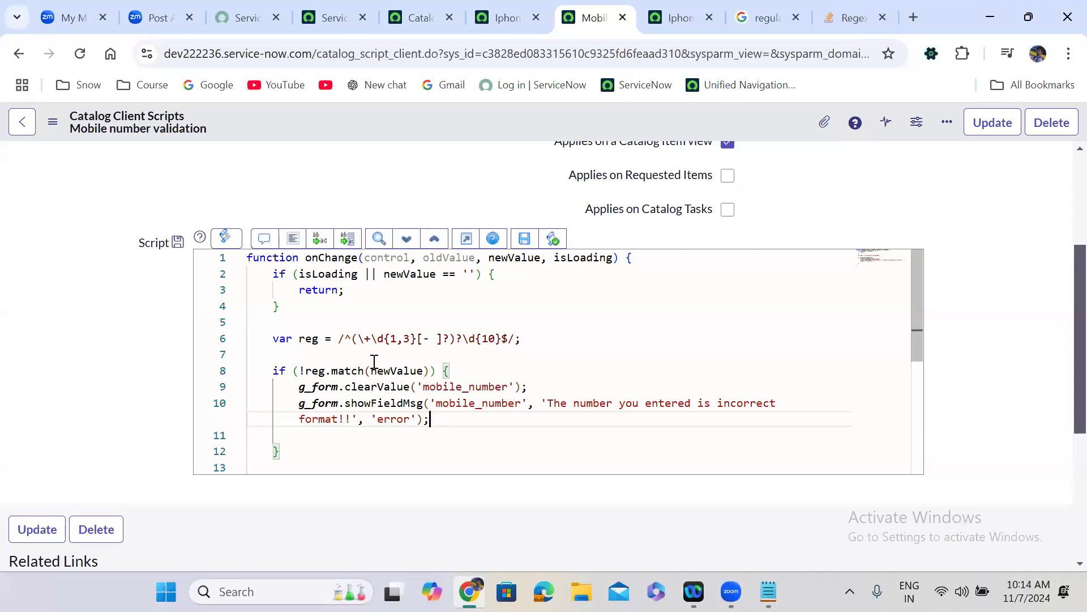
- Recap the regex line, its negated match check and the clear and error lines, then return to the form
left_click_drag(273, 338, 535, 339)
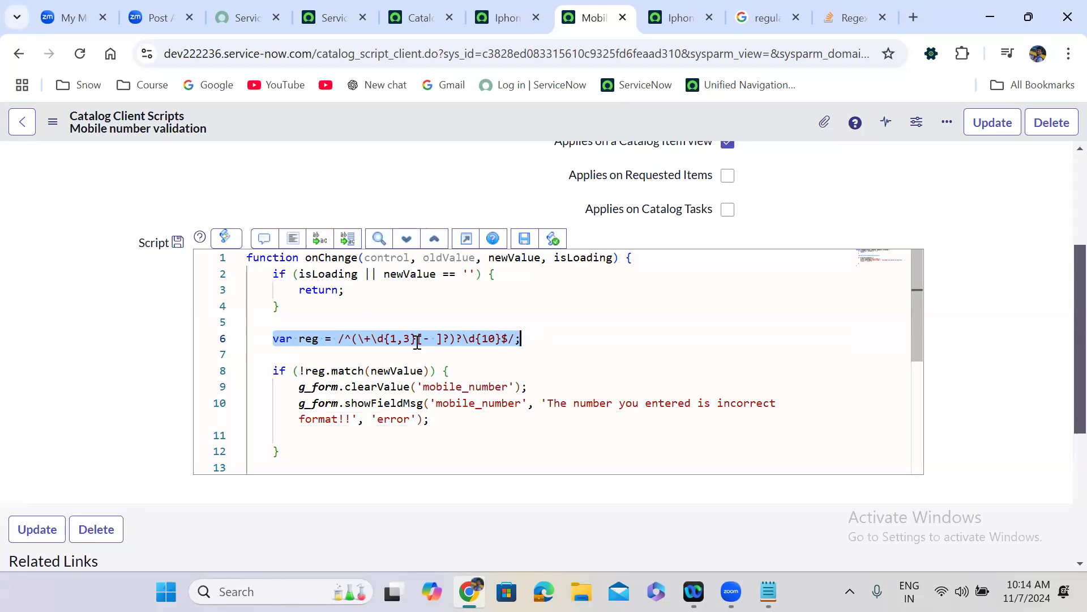
left_click(301, 371)
key("shift+Right")
left_click_drag(288, 389, 535, 387)
left_click_drag(283, 405, 500, 422)
left_click(502, 423)
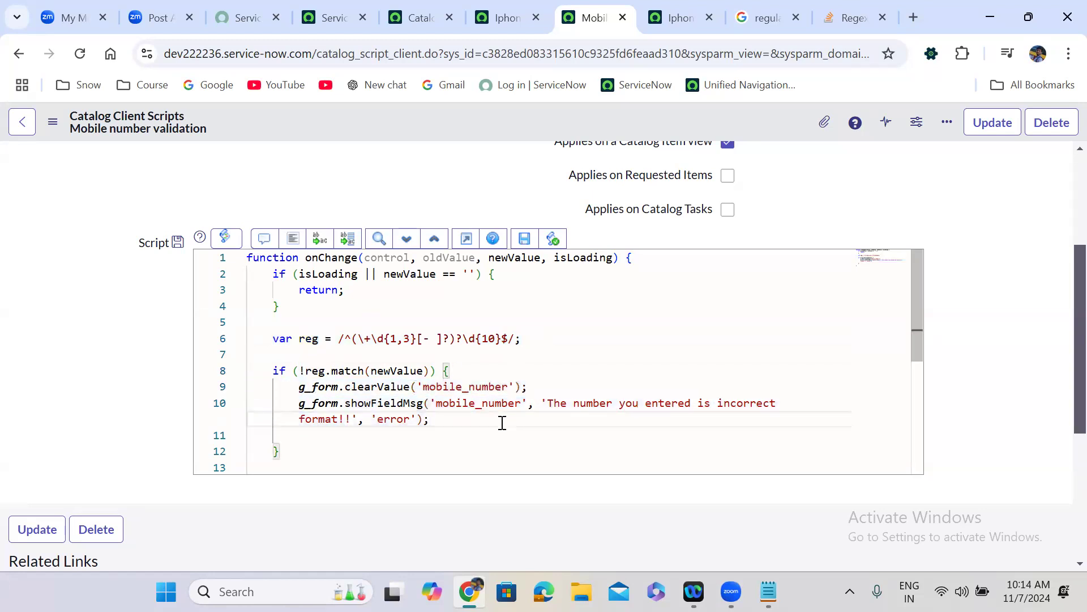
left_click(505, 188)
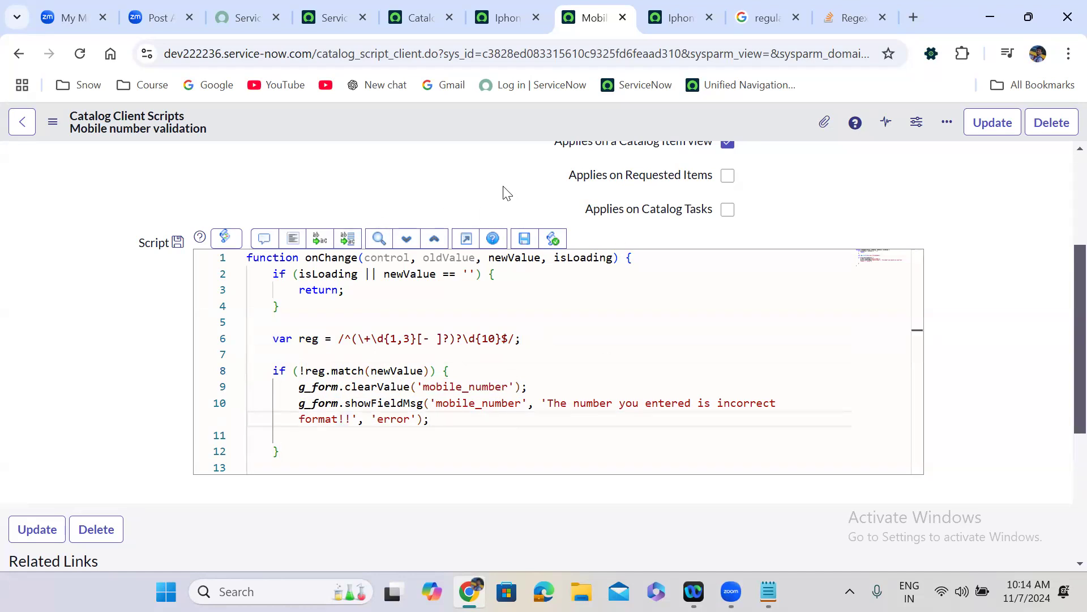
scroll(1064, 180, "up", 3)
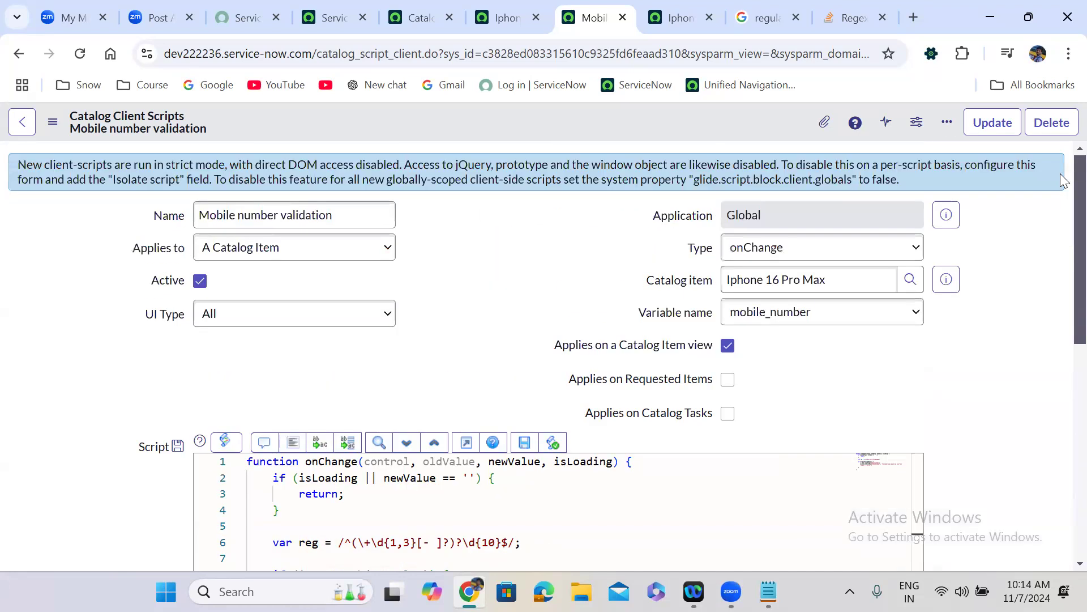
key("ctrl+Tab")
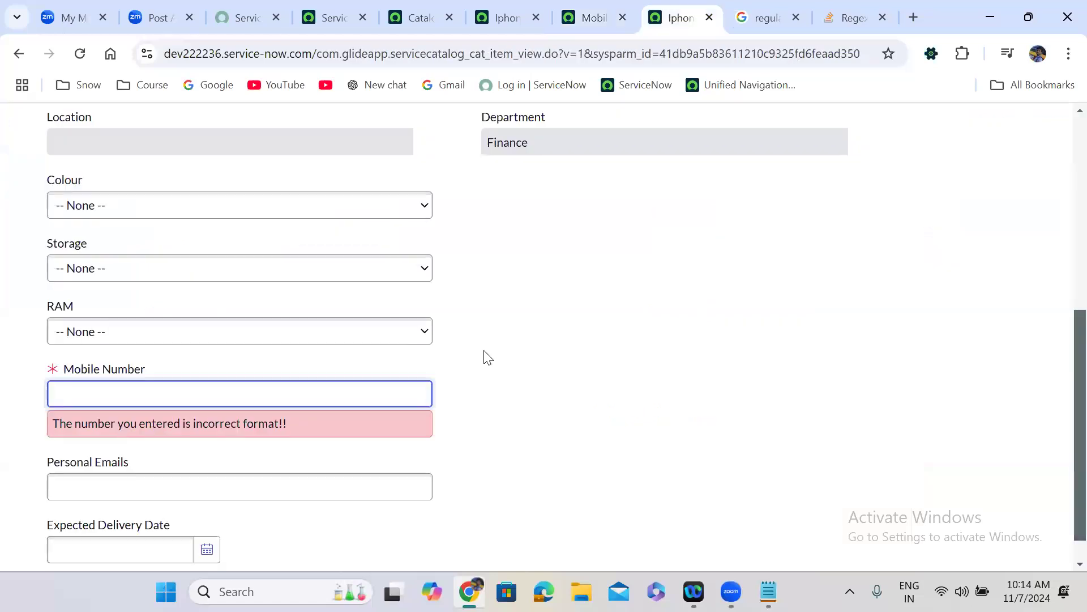
- Enter two comma-separated e-mail addresses in Personal Emails, trim the last one, and validate
left_click(145, 445)
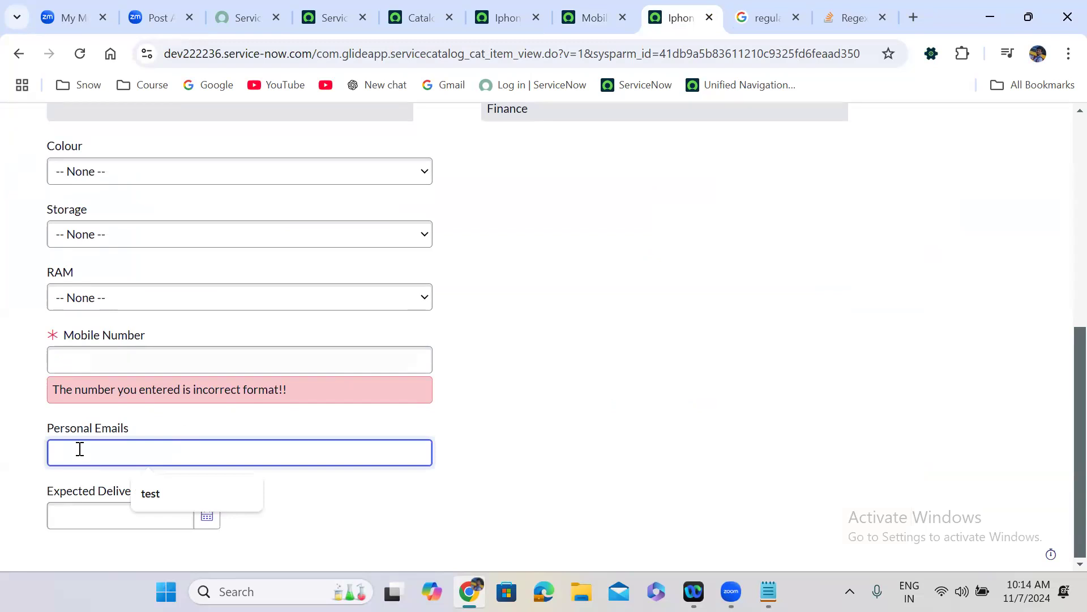
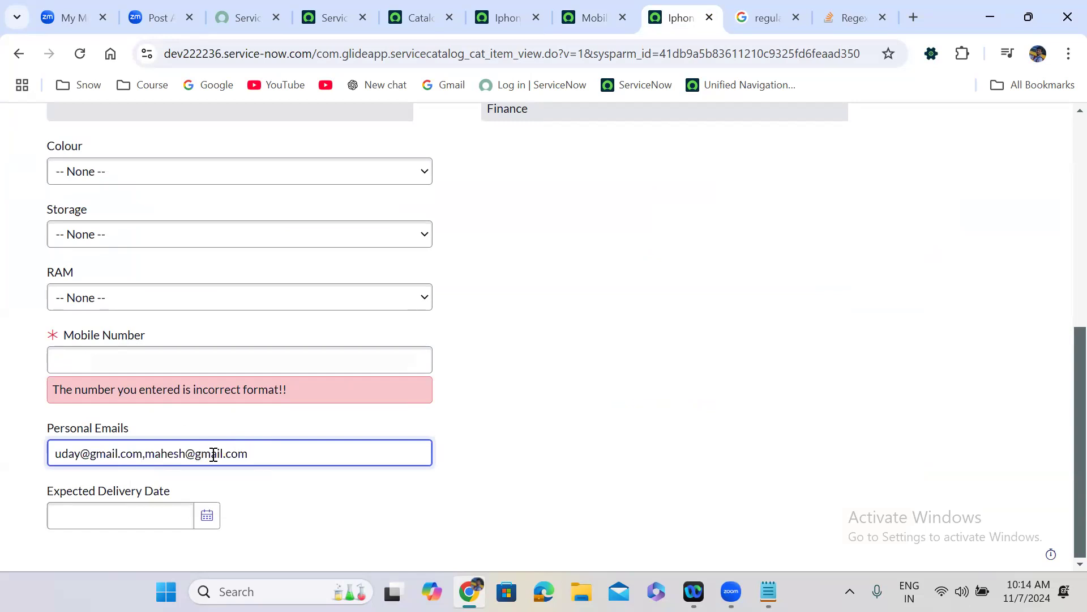
key("shift+Left")
key("shift+Left")
key("shift+Left")
key("shift+Left")
key("BackSpace")
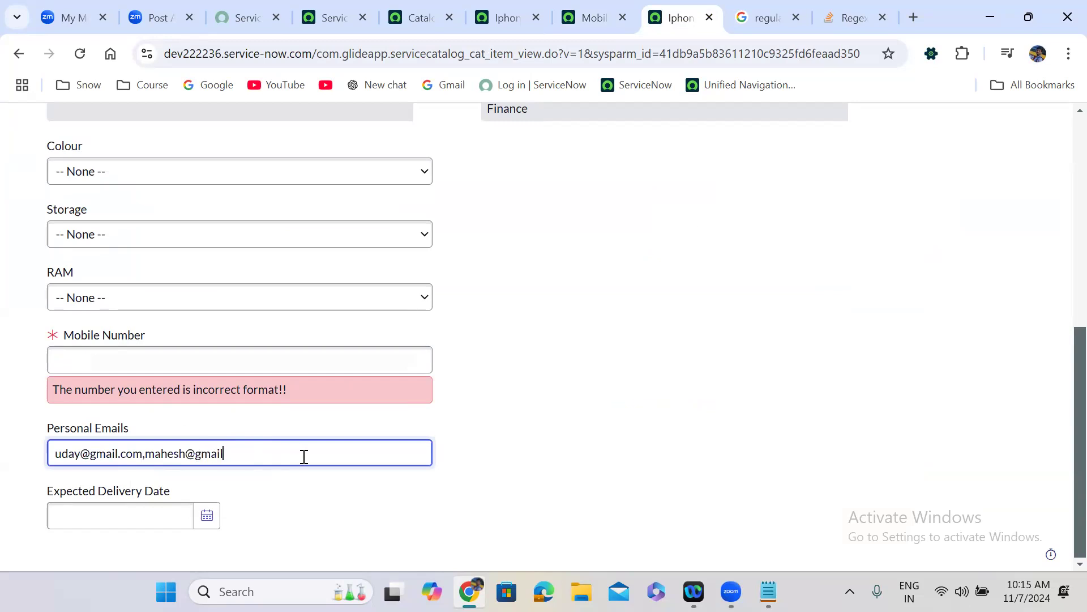
left_click(596, 436)
- Clear Personal Emails and go to the Iphone 16 Pro Max catalog item record
left_click(126, 456)
left_click_drag(215, 455, 53, 453)
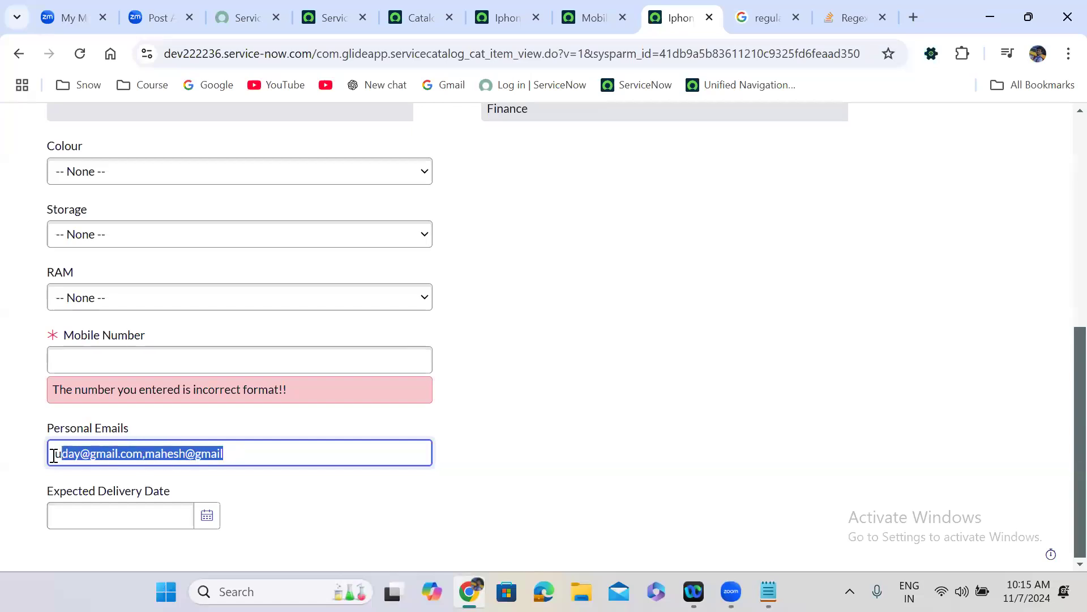
key("BackSpace")
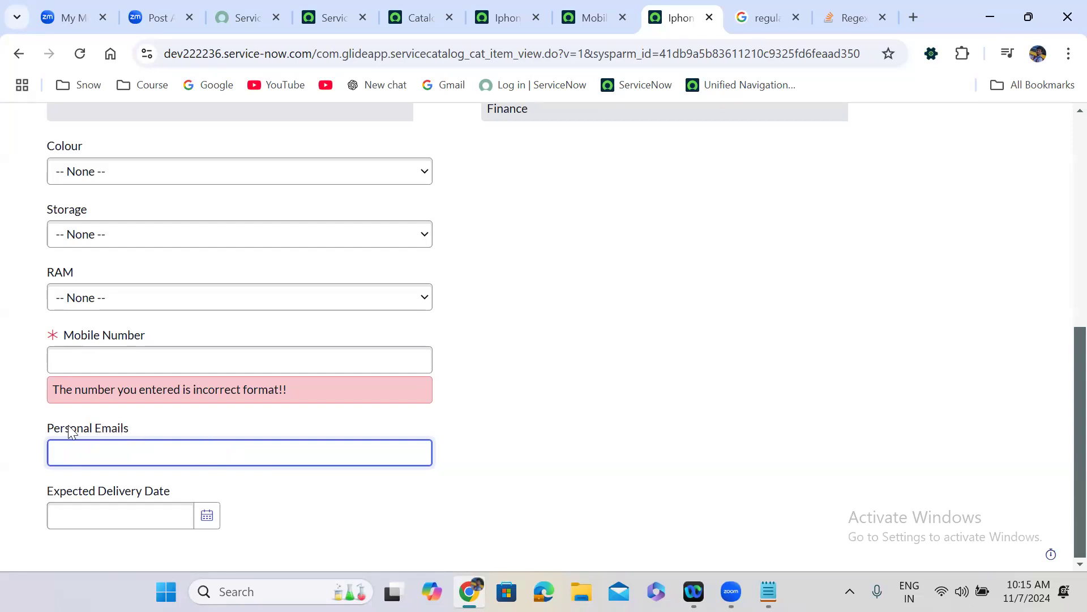
left_click(270, 417)
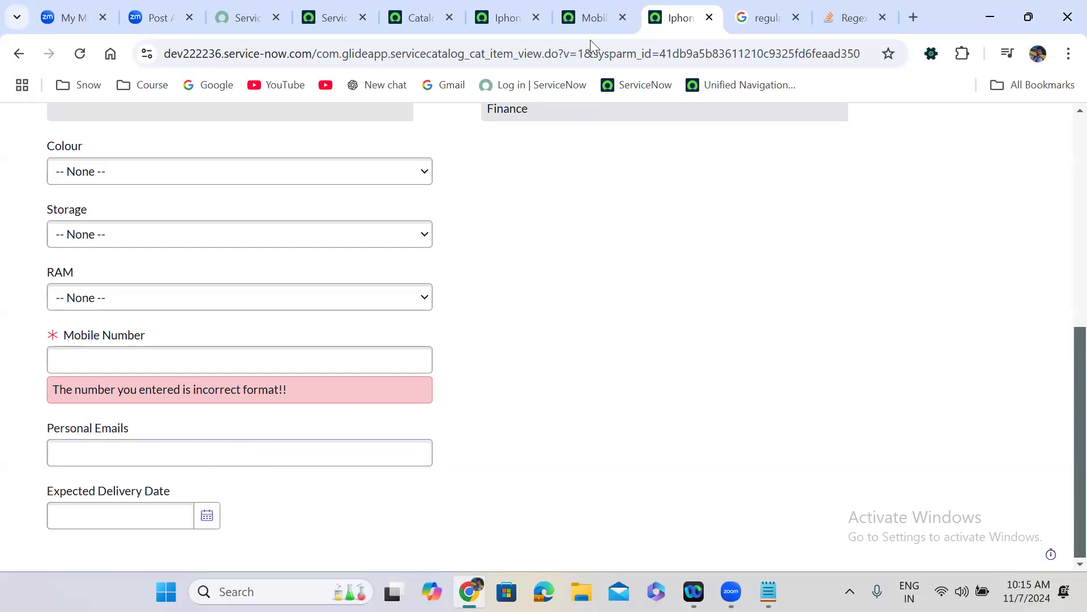
left_click(505, 8)
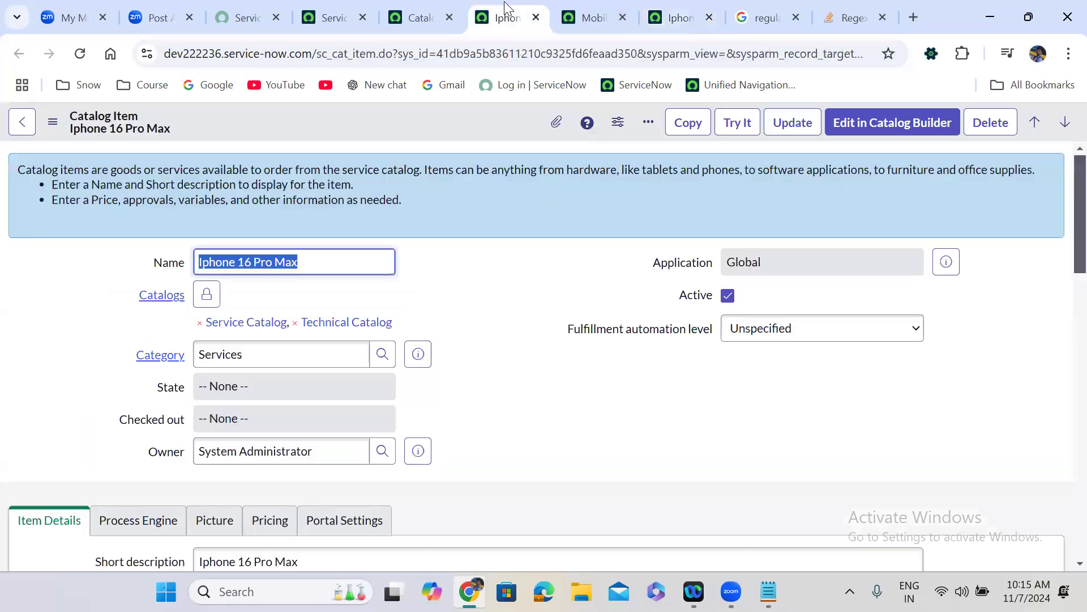
- Duplicate the Iphone catalog item tab and scroll down to its Catalog Client Scripts list
right_click(506, 8)
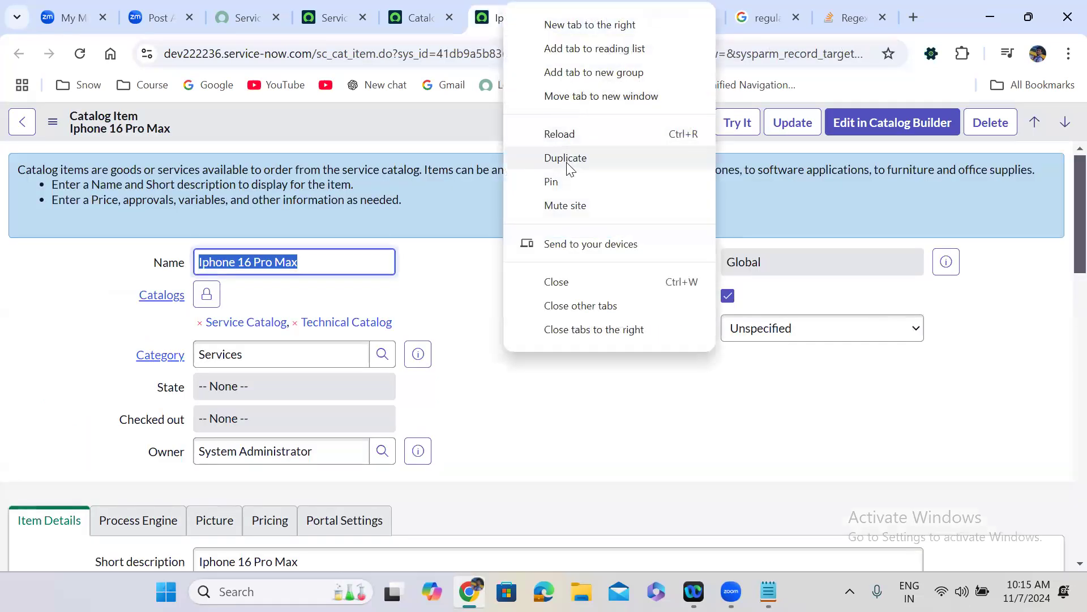
left_click(566, 158)
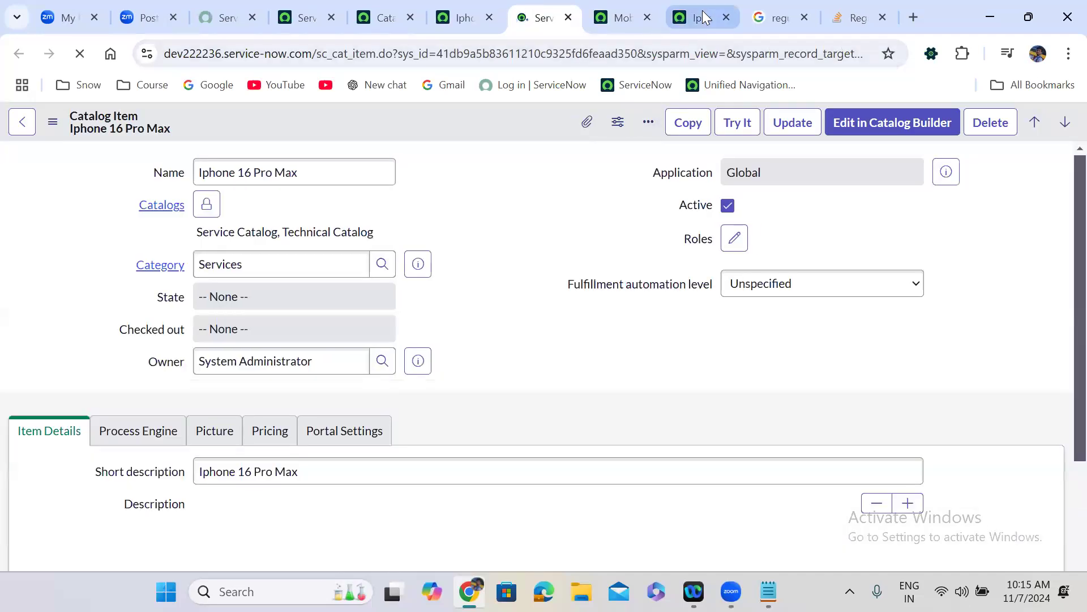
left_click(702, 11)
left_click(100, 432)
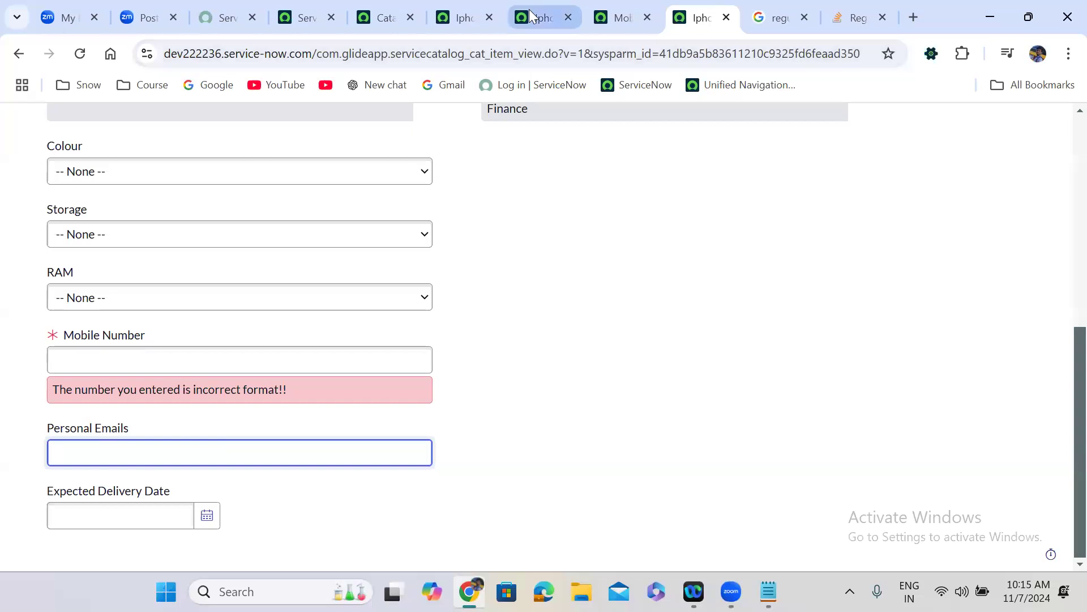
key("ctrl+shift+Tab")
key("ctrl+shift+Tab")
scroll(499, 369, "down", 8)
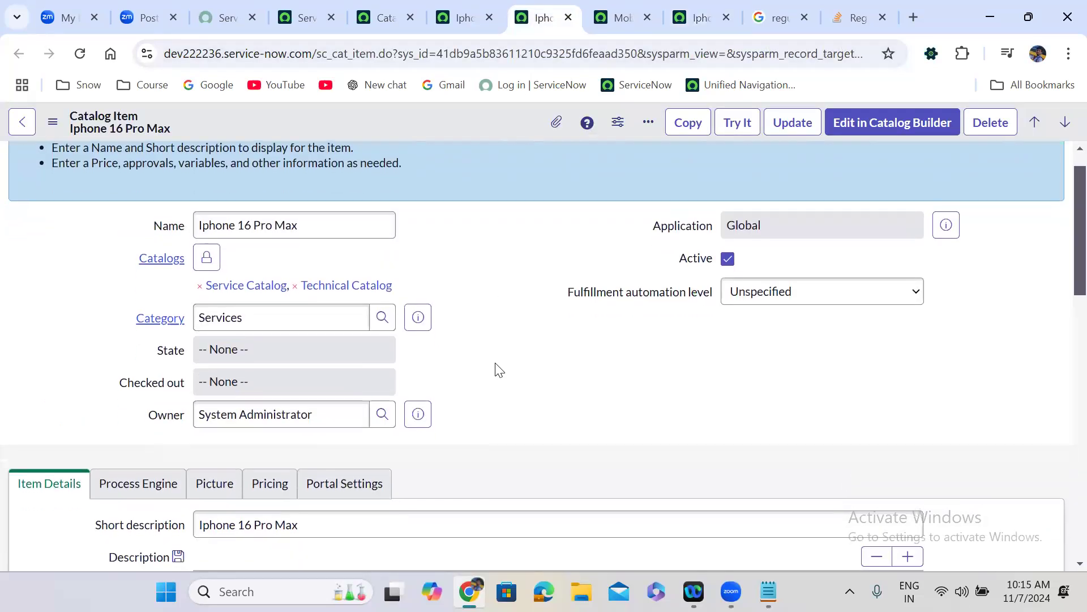
scroll(497, 367, "down", 10)
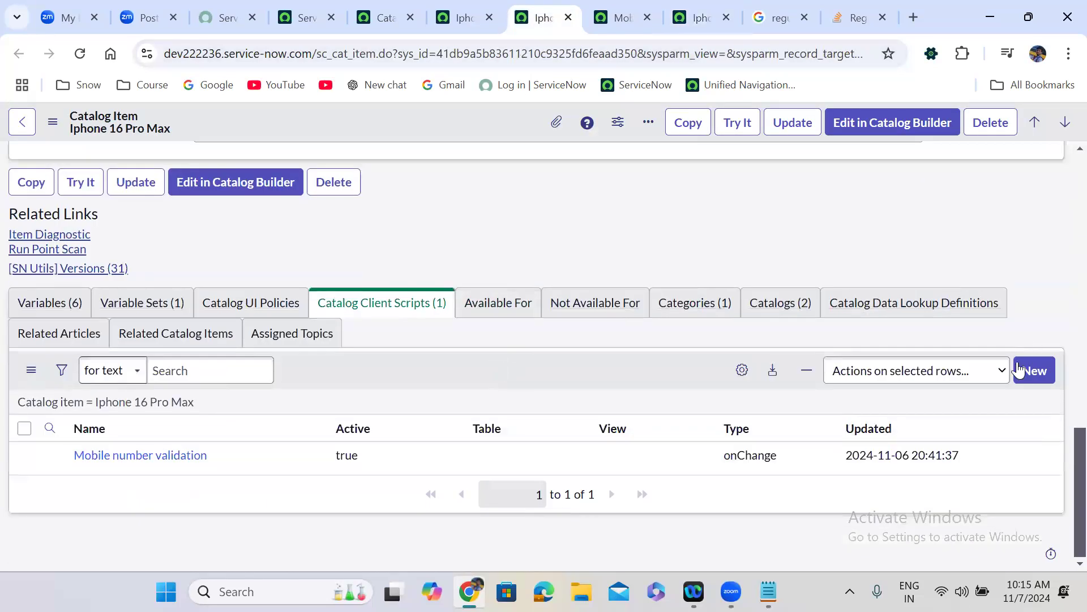
- Save new client script 'Email validation': UI type All, onChange, variable personal_emails
left_click(1035, 369)
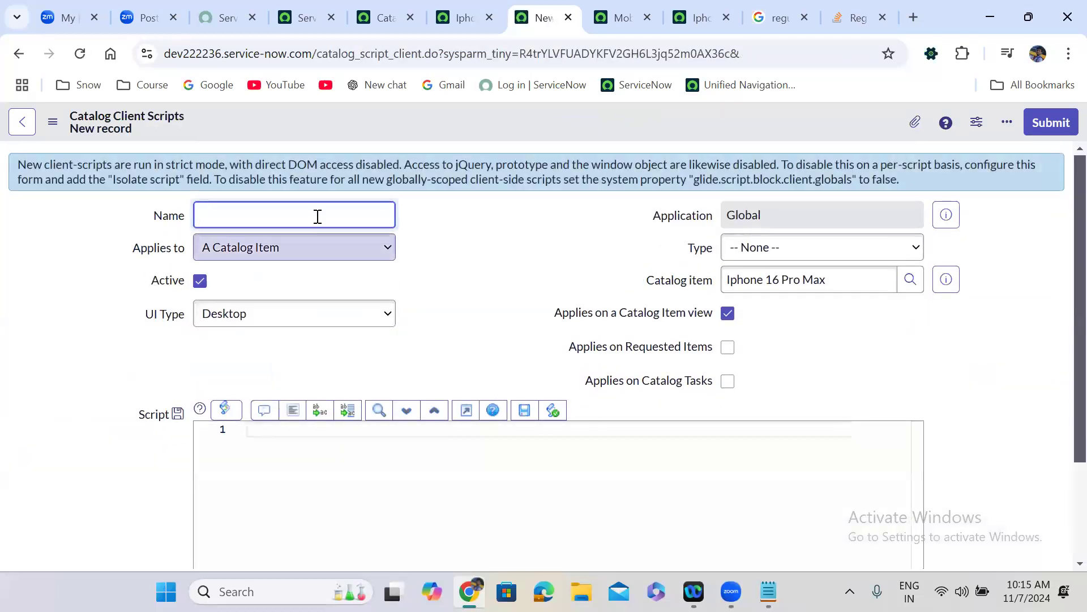
type("Email validation")
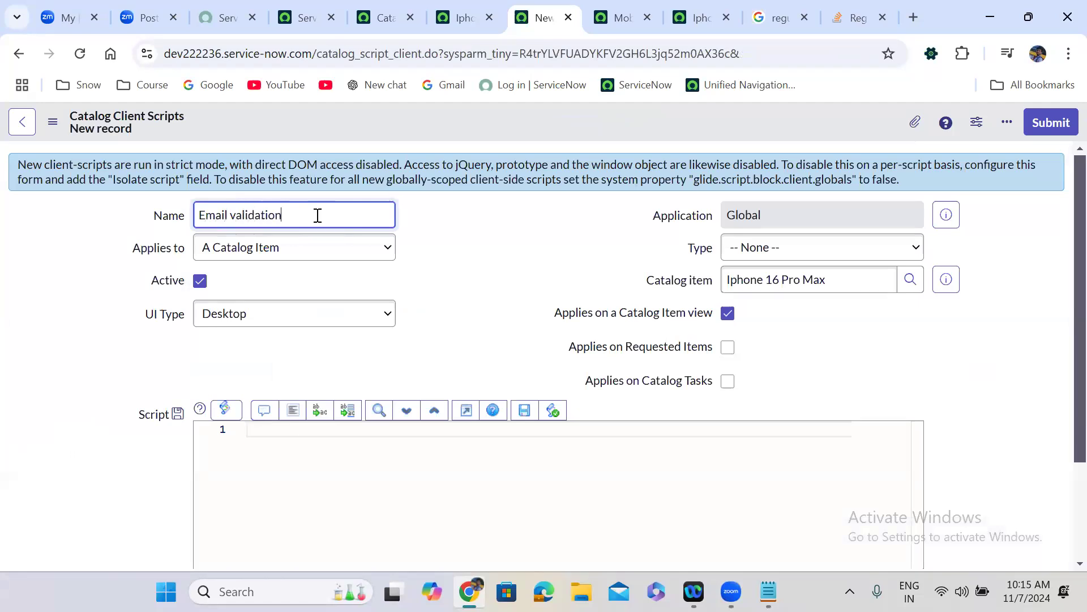
left_click(293, 318)
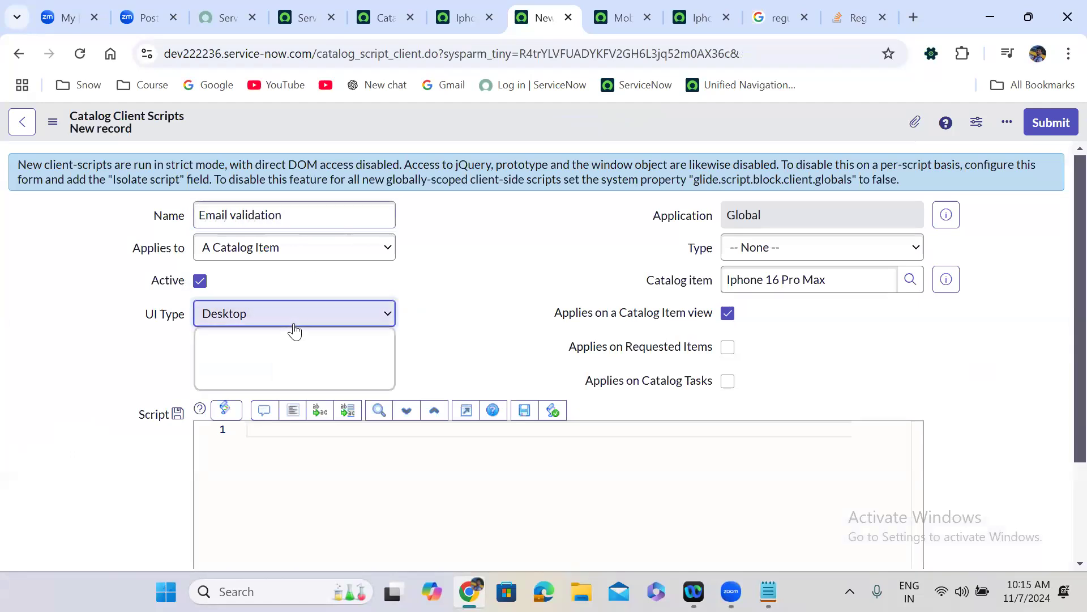
left_click(264, 382)
left_click(753, 253)
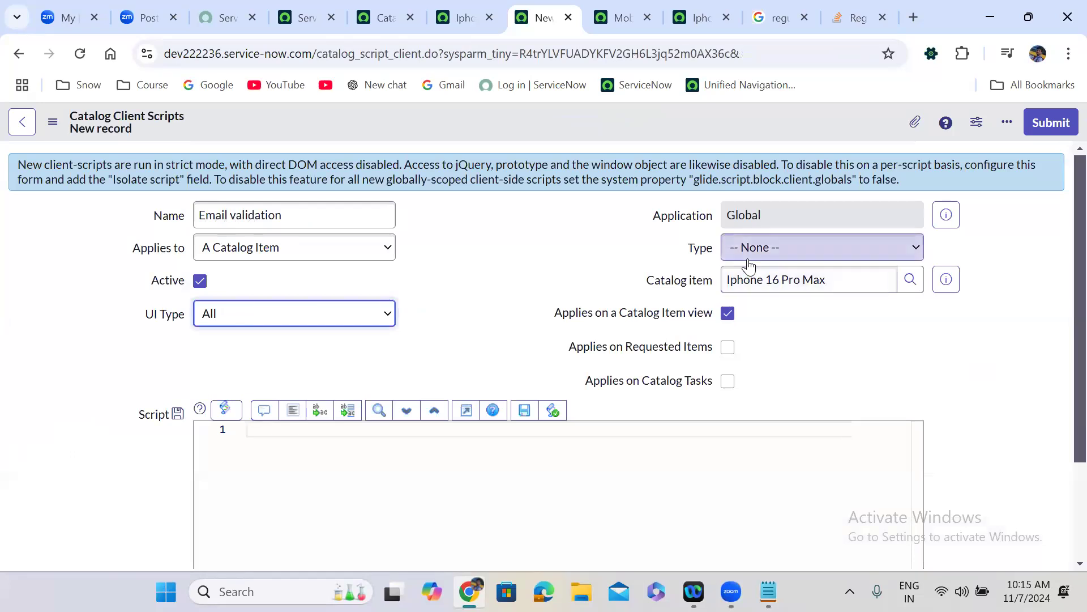
left_click(762, 293)
left_click(787, 315)
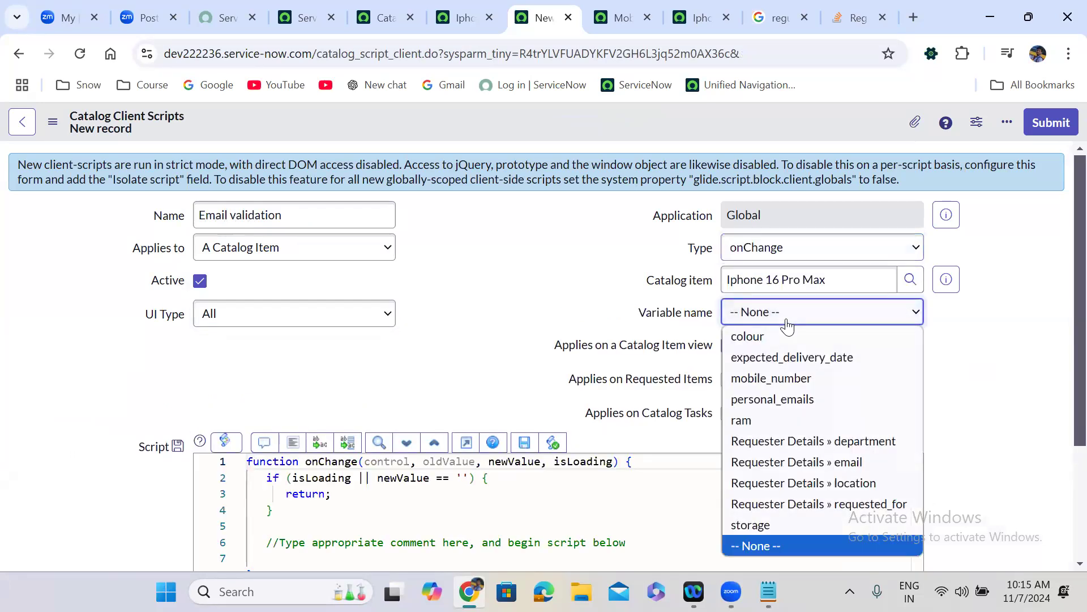
left_click(785, 399)
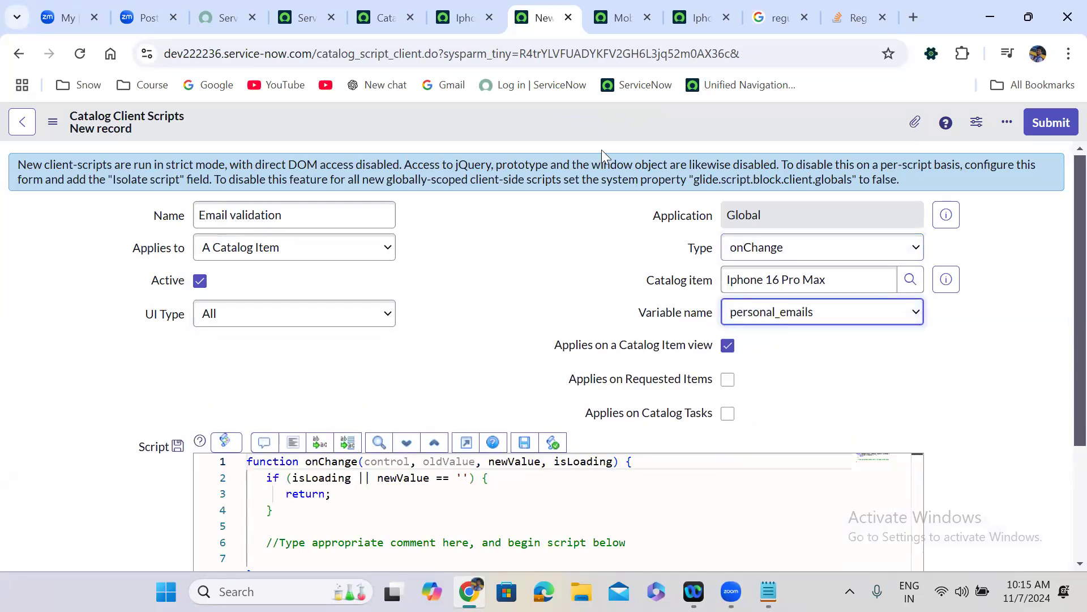
right_click(486, 117)
left_click(510, 126)
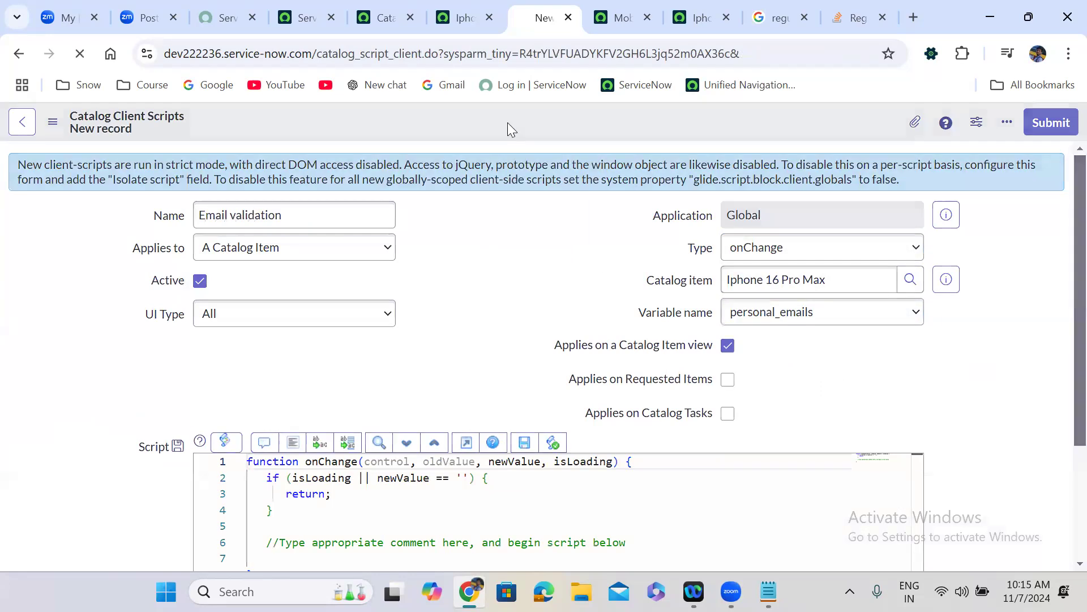
left_click(698, 17)
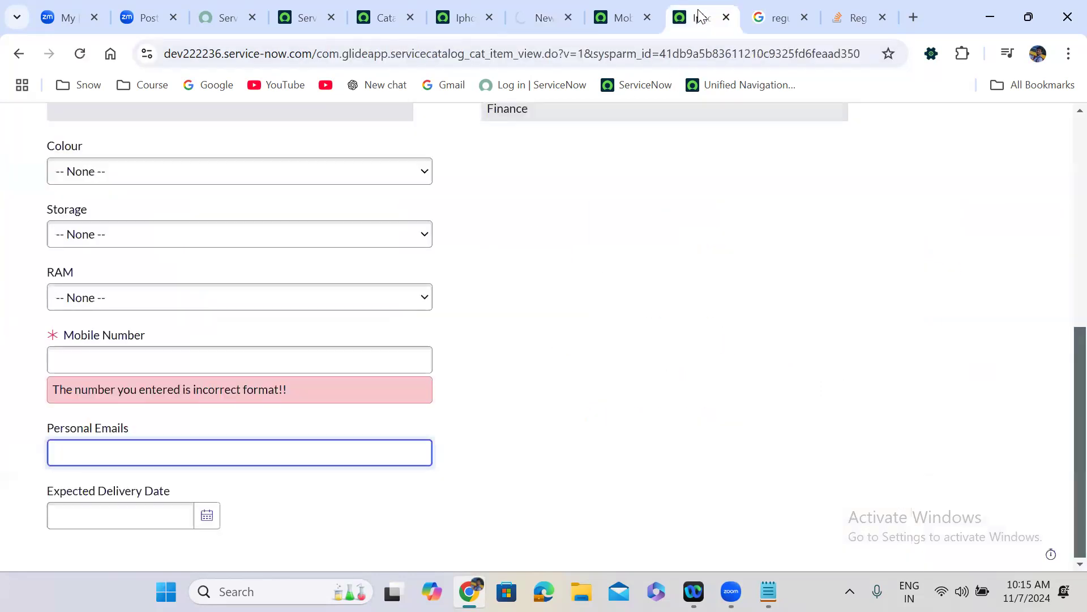
- Change the Google query to 'regular expression for email validation' and open the Stack Overflow result's link menu
left_click(764, 10)
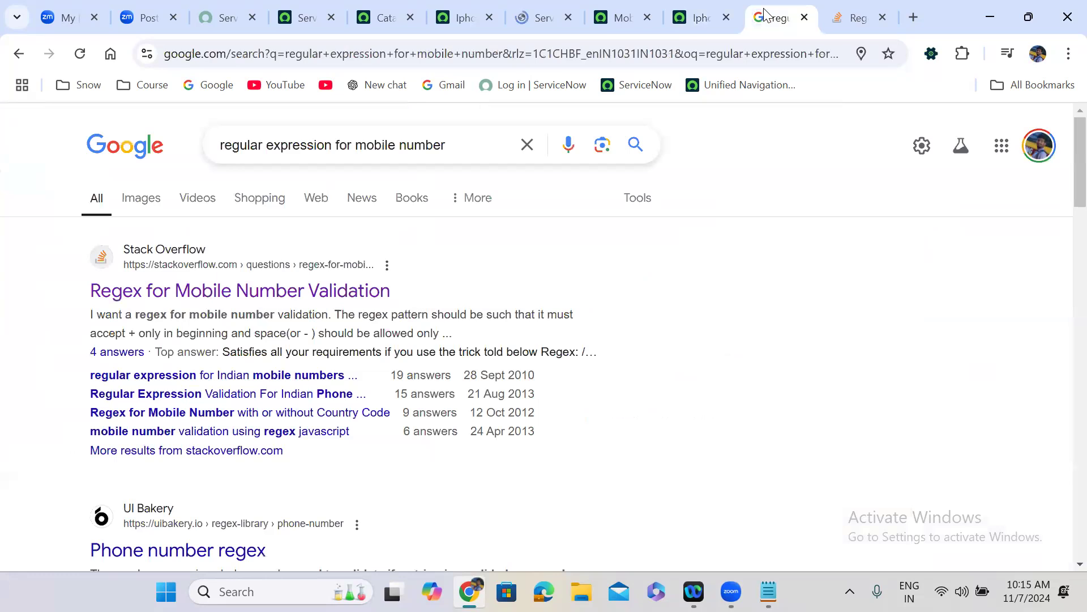
left_click(849, 6)
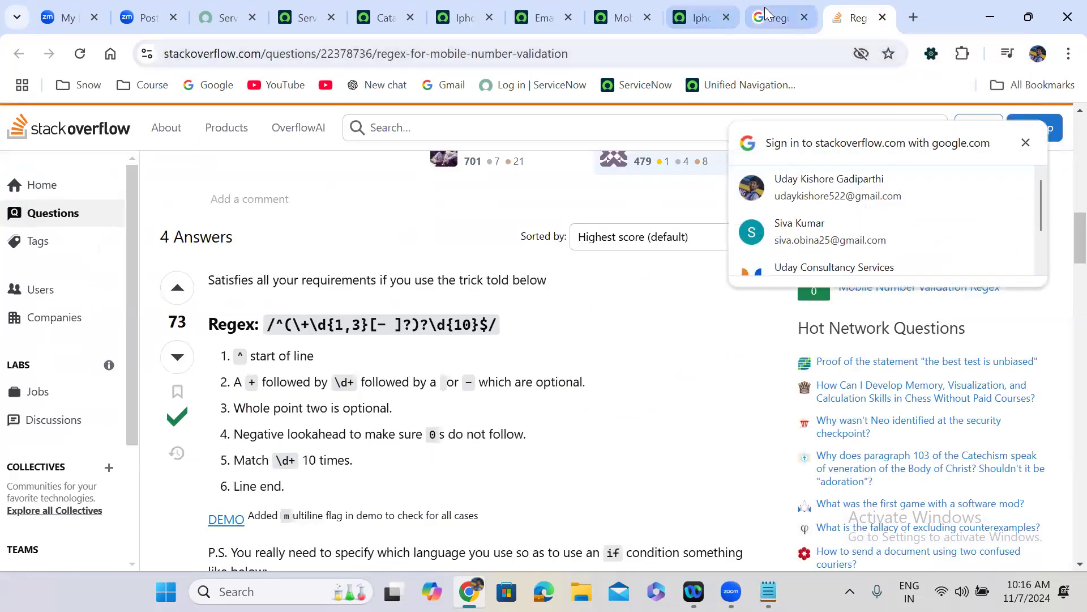
left_click(763, 12)
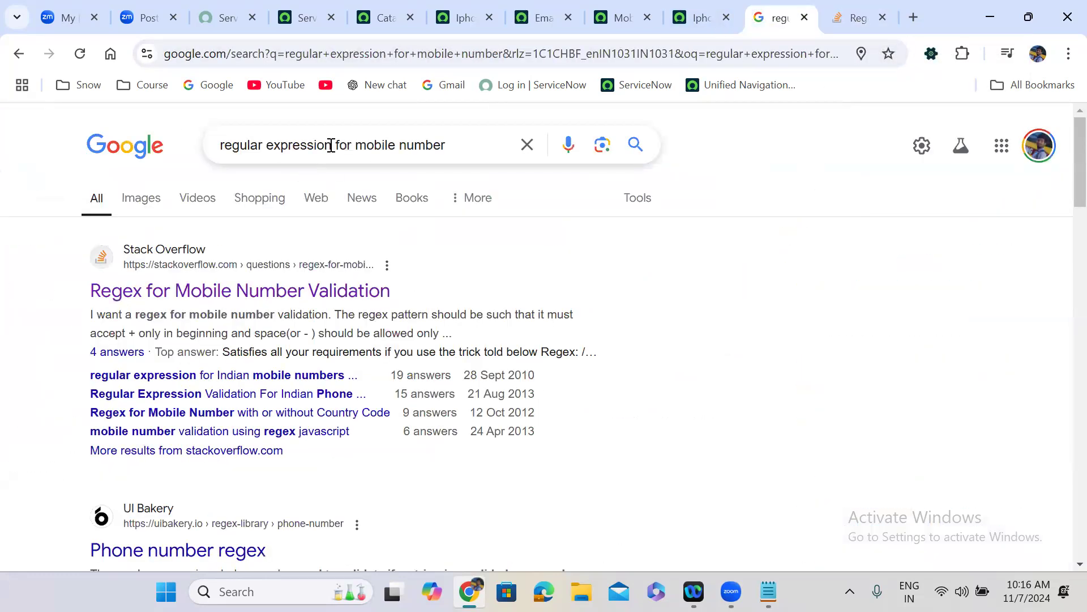
left_click_drag(356, 146, 479, 146)
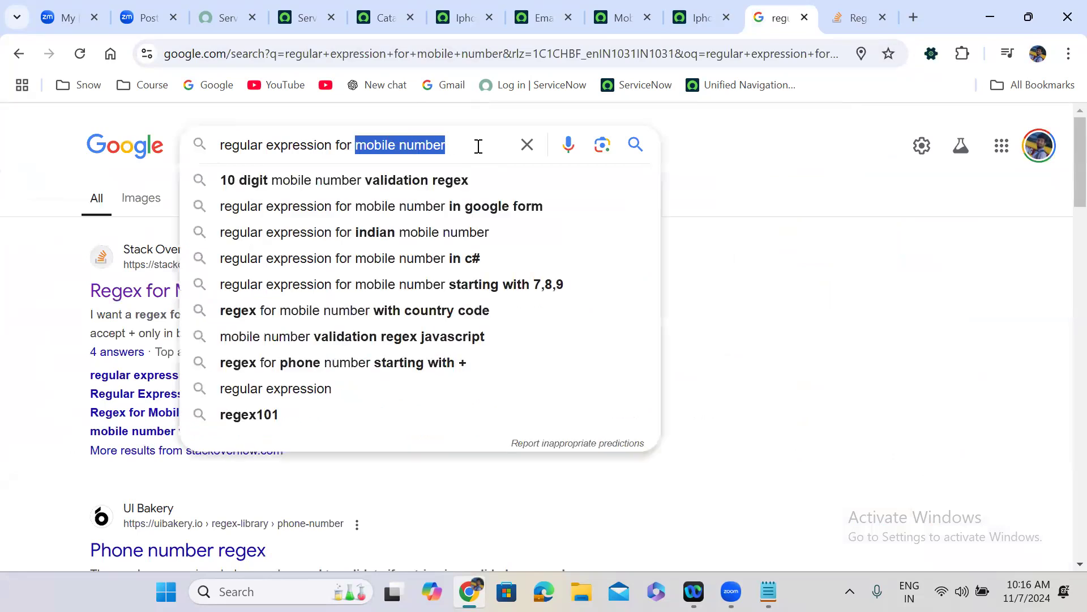
type("ema")
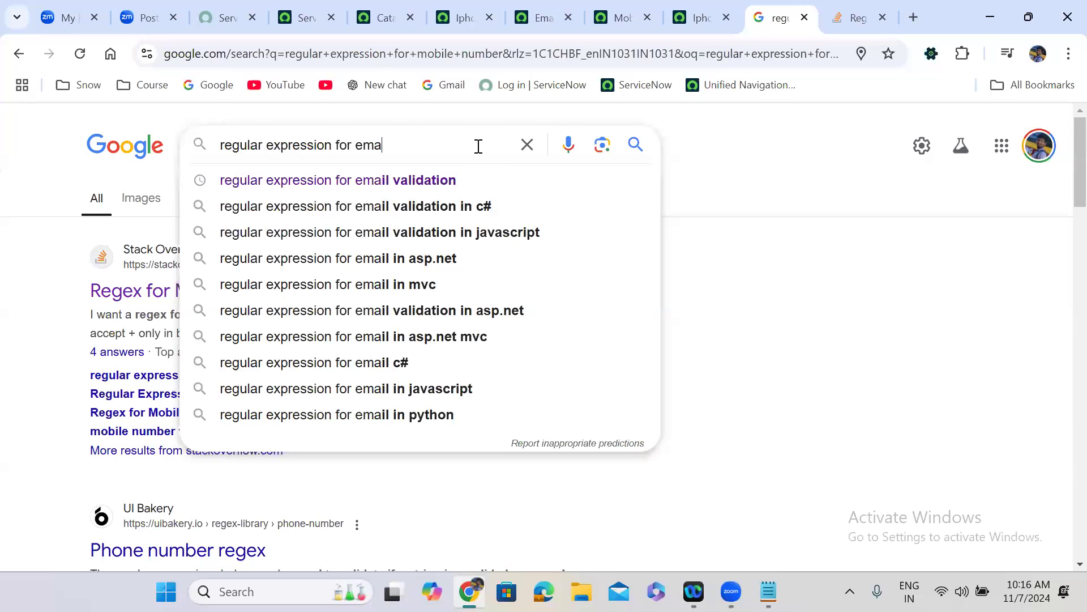
key("BackSpace")
type("ils")
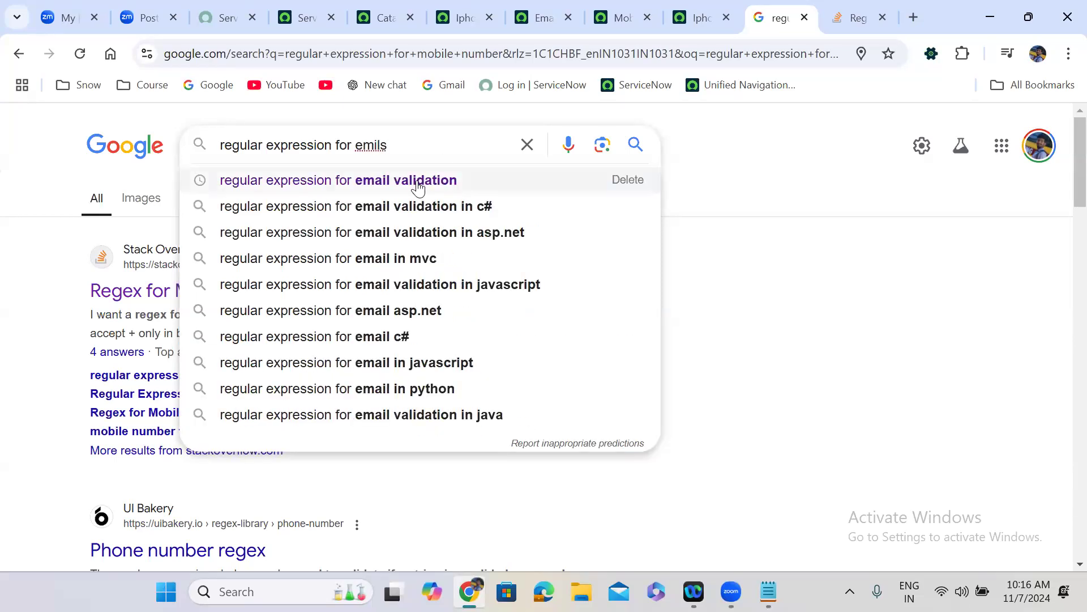
left_click(419, 186)
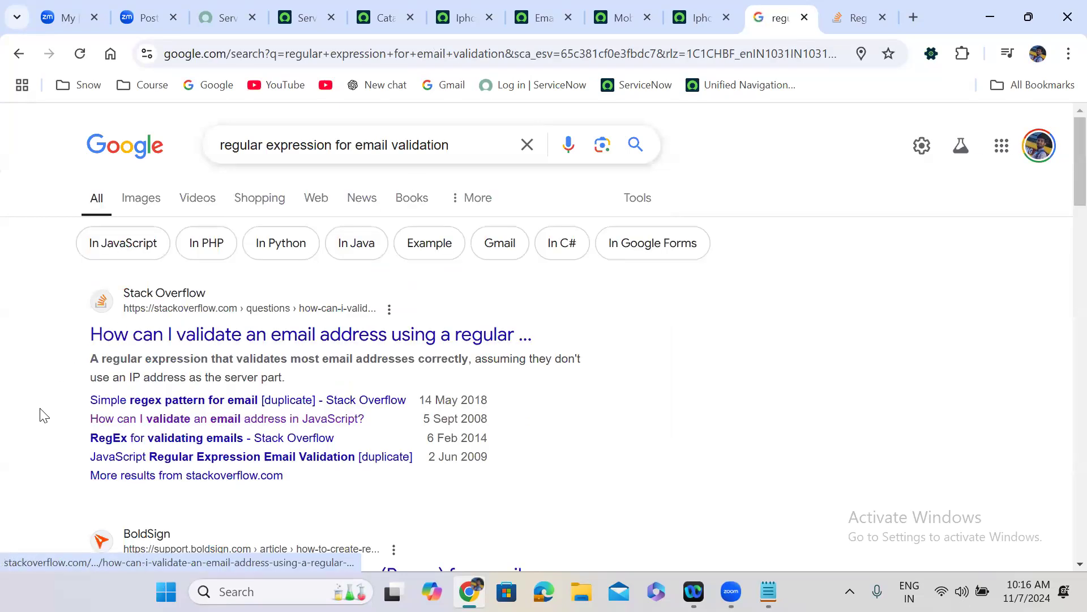
scroll(42, 415, "down", 3)
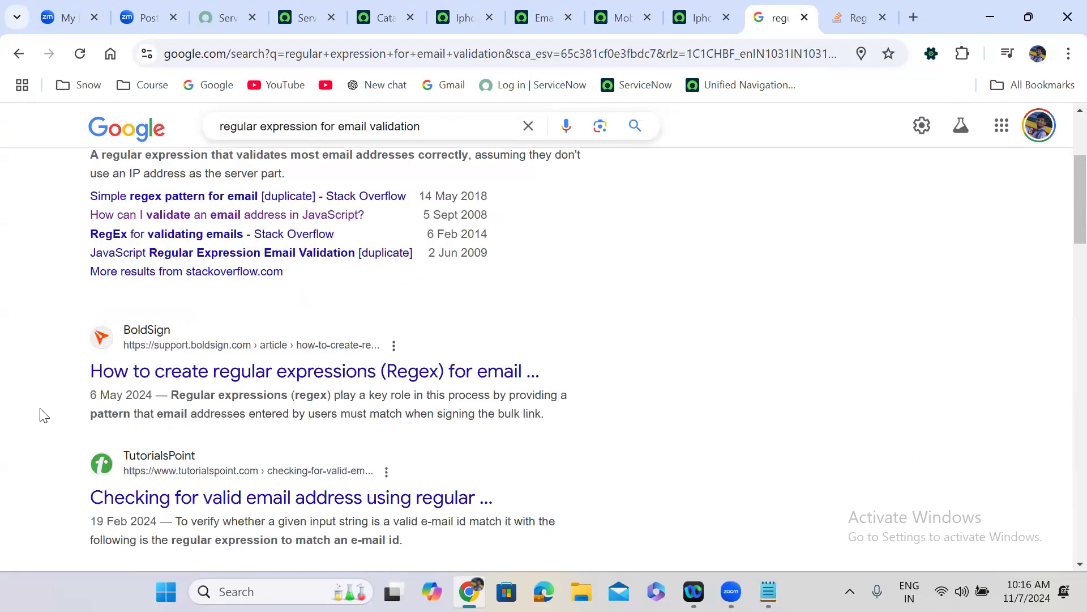
scroll(41, 414, "up", 3)
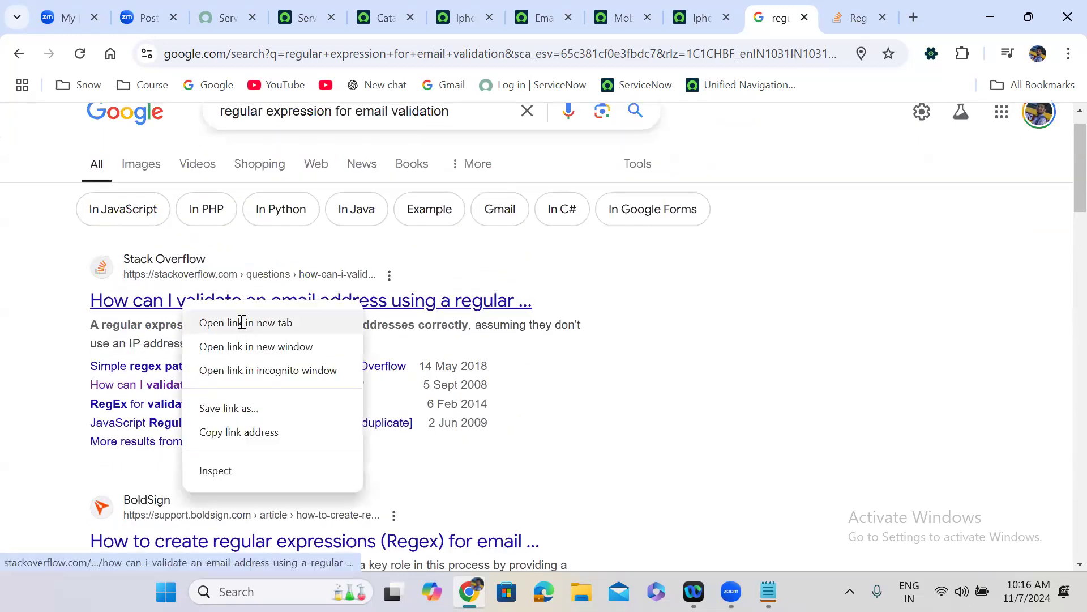
left_click(242, 323)
left_click(776, 17)
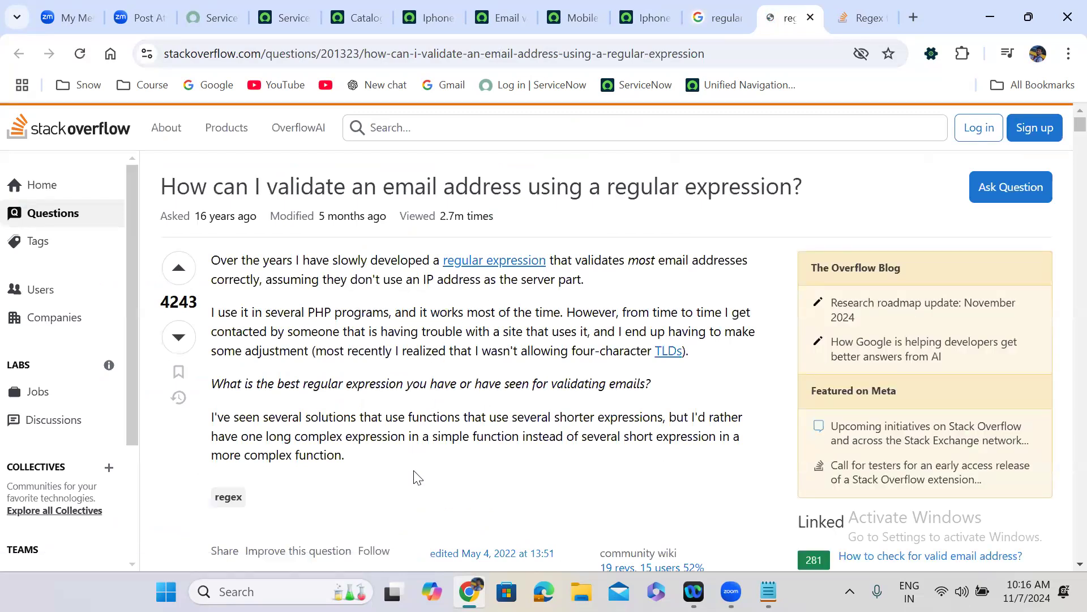
scroll(418, 477, "down", 1)
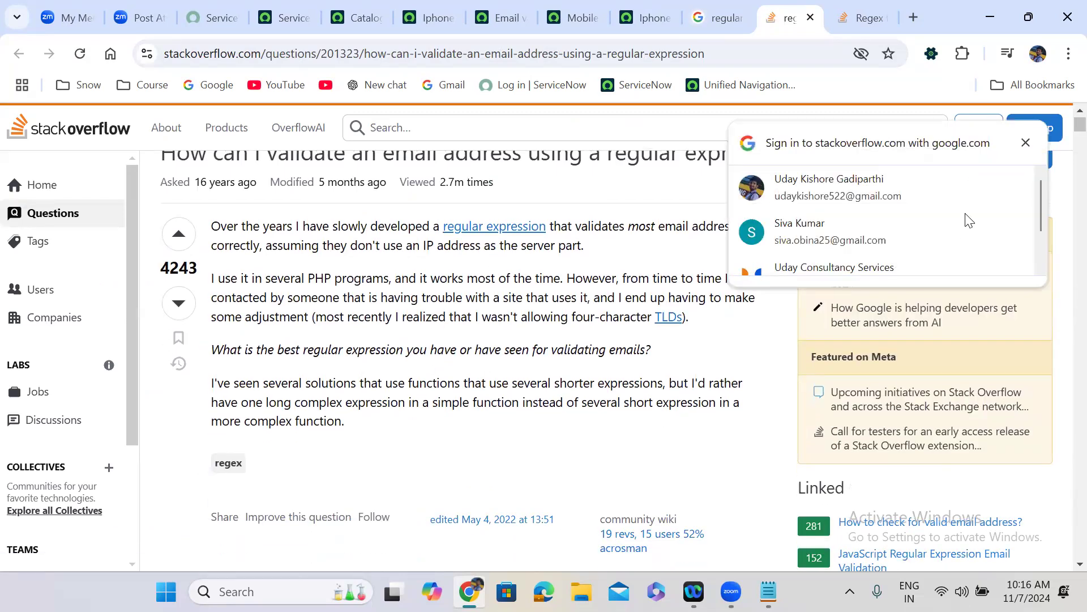
left_click(1025, 143)
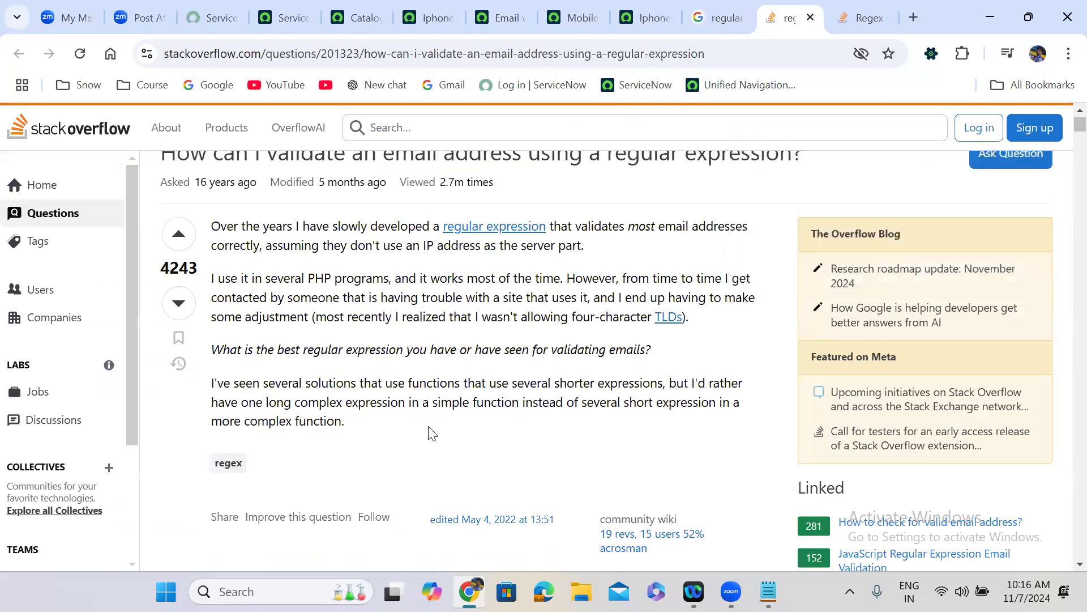
scroll(430, 433, "down", 6)
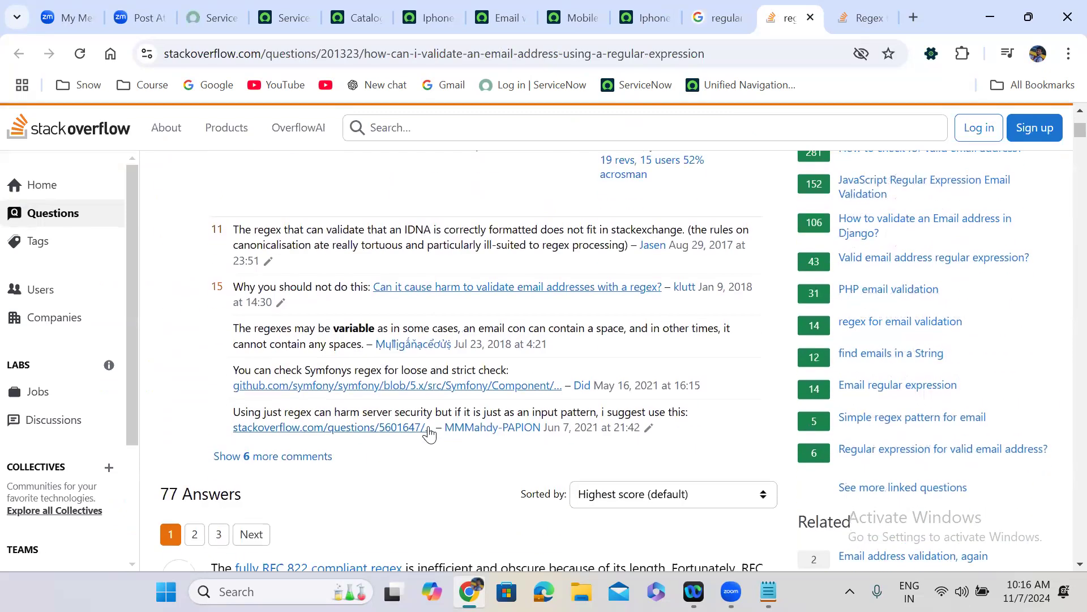
scroll(430, 433, "down", 10)
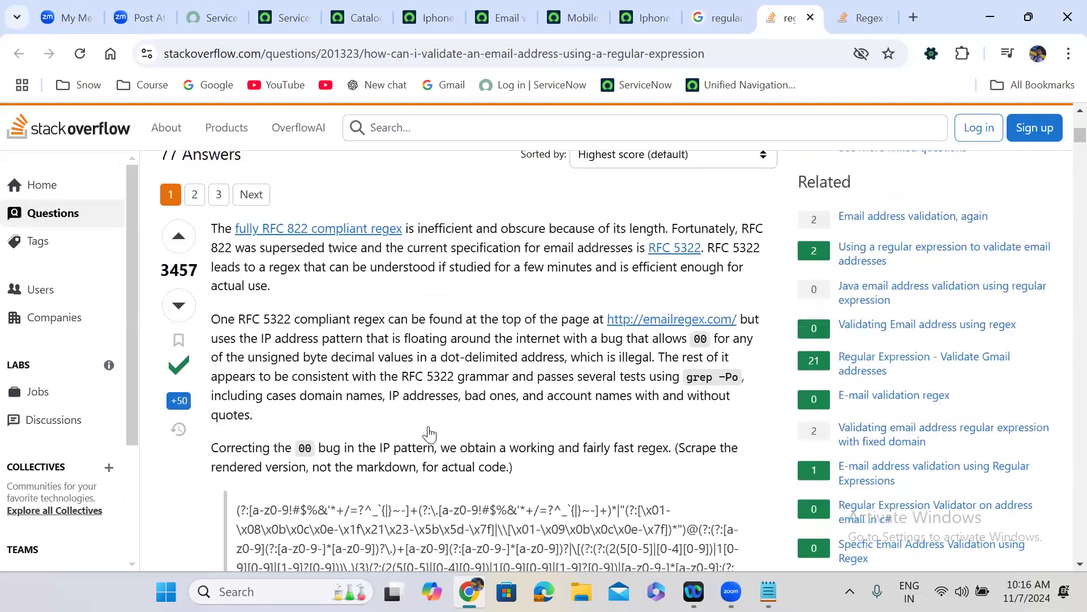
scroll(430, 433, "down", 10)
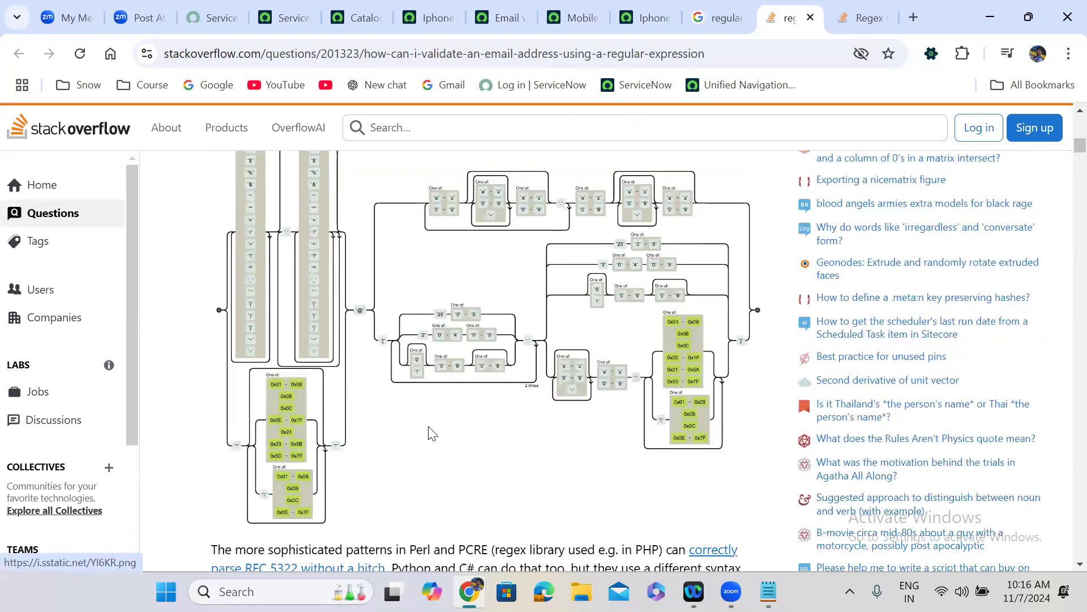
scroll(430, 428, "down", 10)
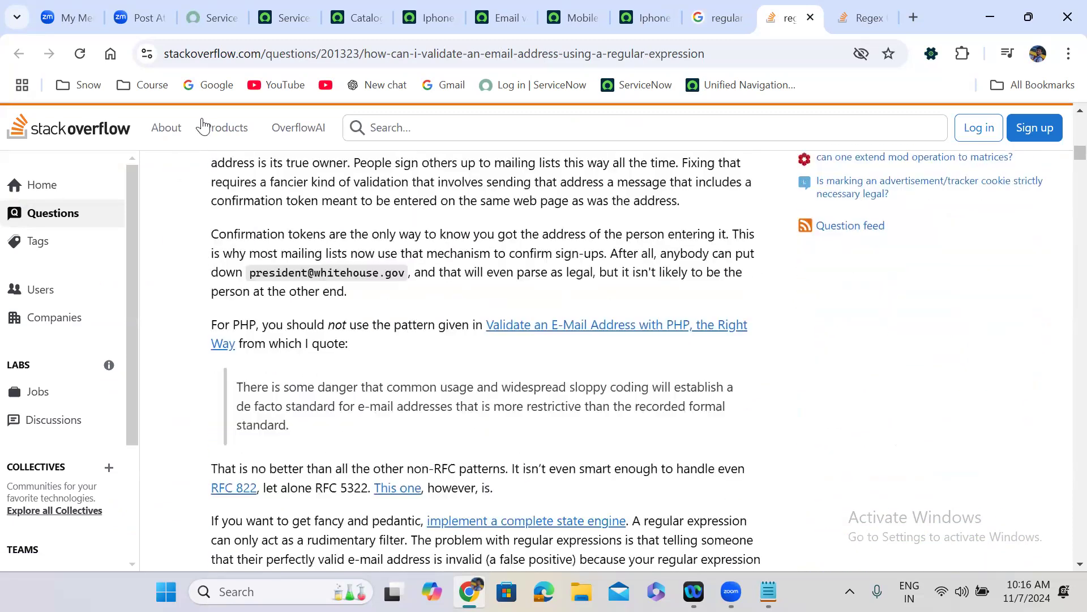
left_click(811, 18)
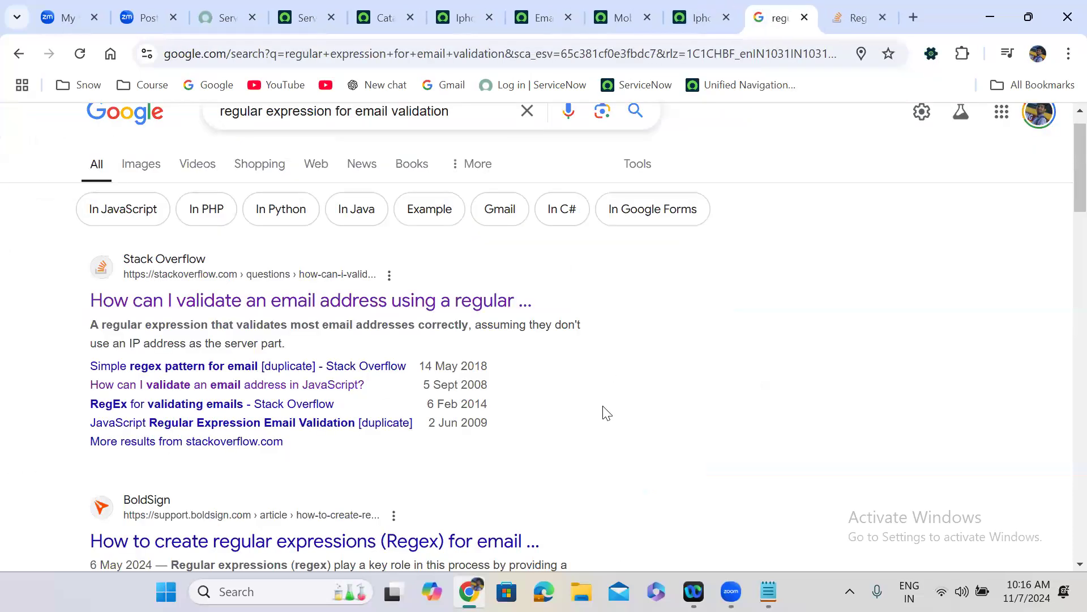
- Open the BoldSign email-regex article in a new tab, read through it, and go back to the results
scroll(606, 413, "down", 3)
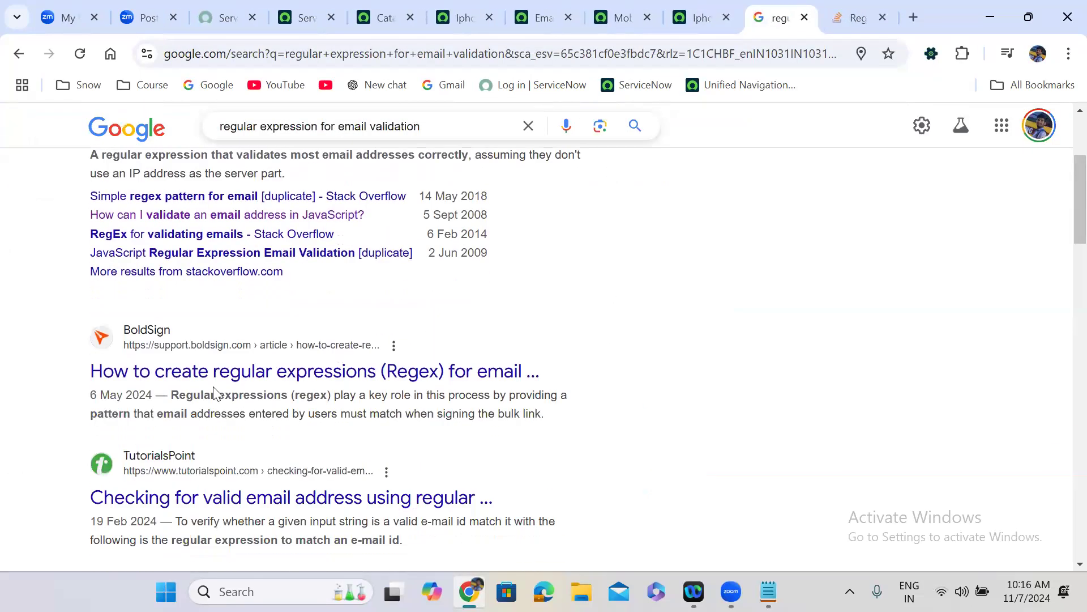
right_click(184, 381)
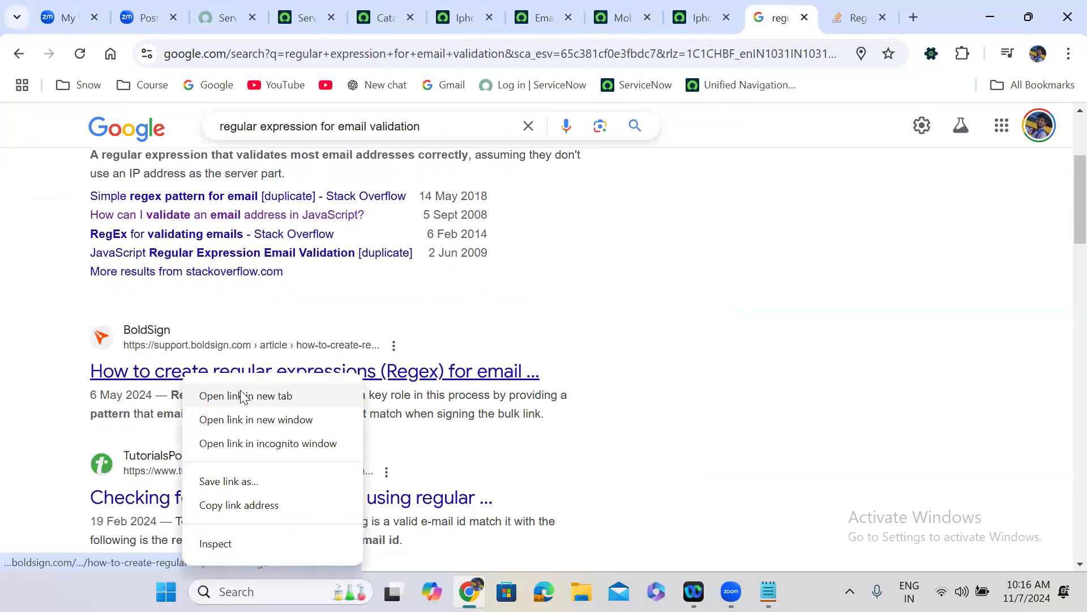
left_click(243, 394)
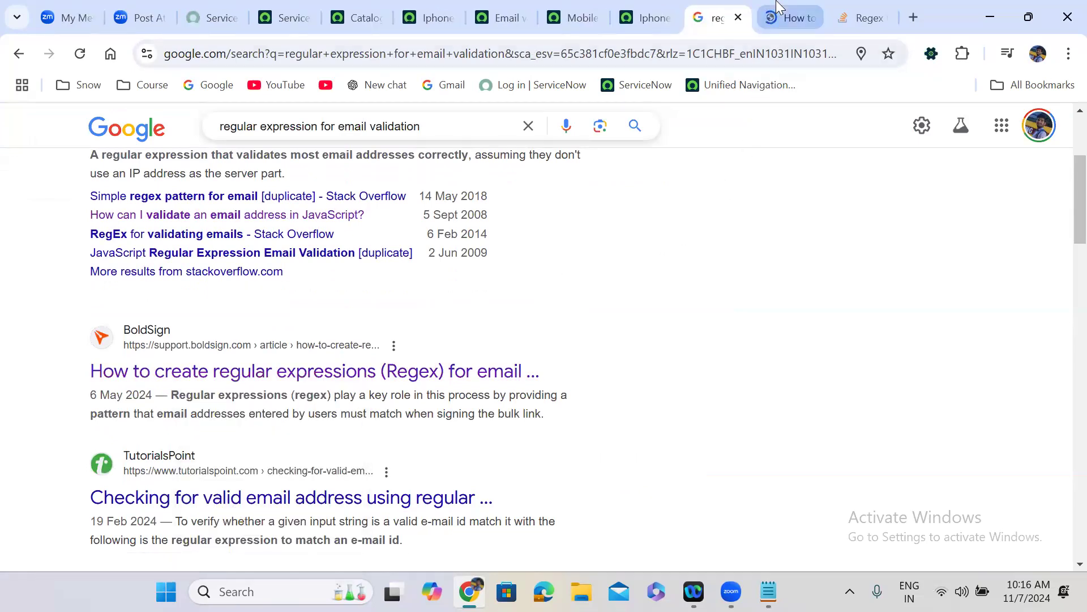
left_click(788, 17)
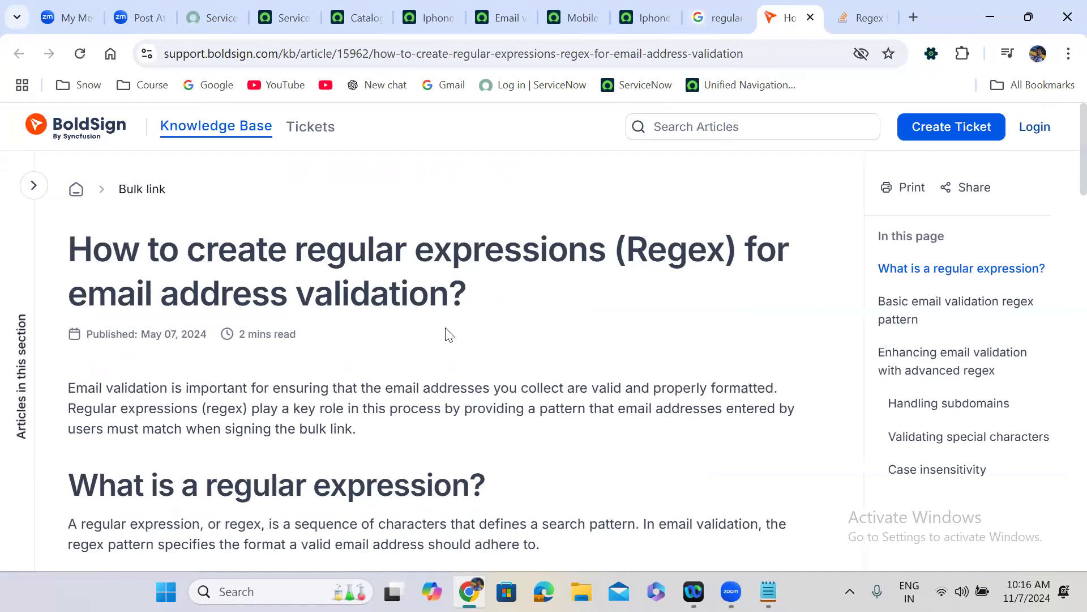
scroll(450, 334, "down", 7)
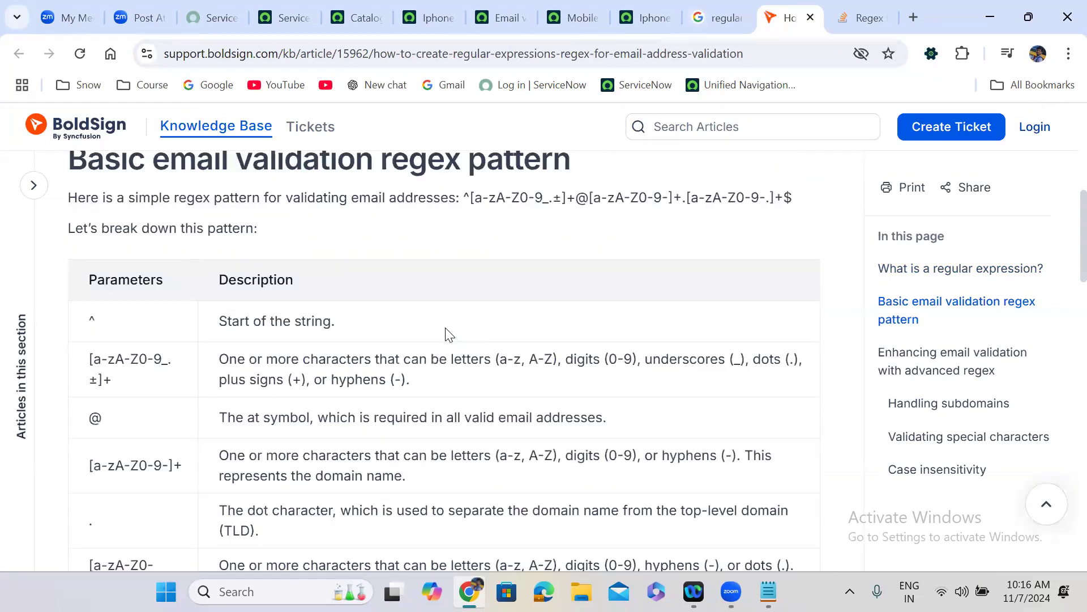
scroll(449, 334, "down", 8)
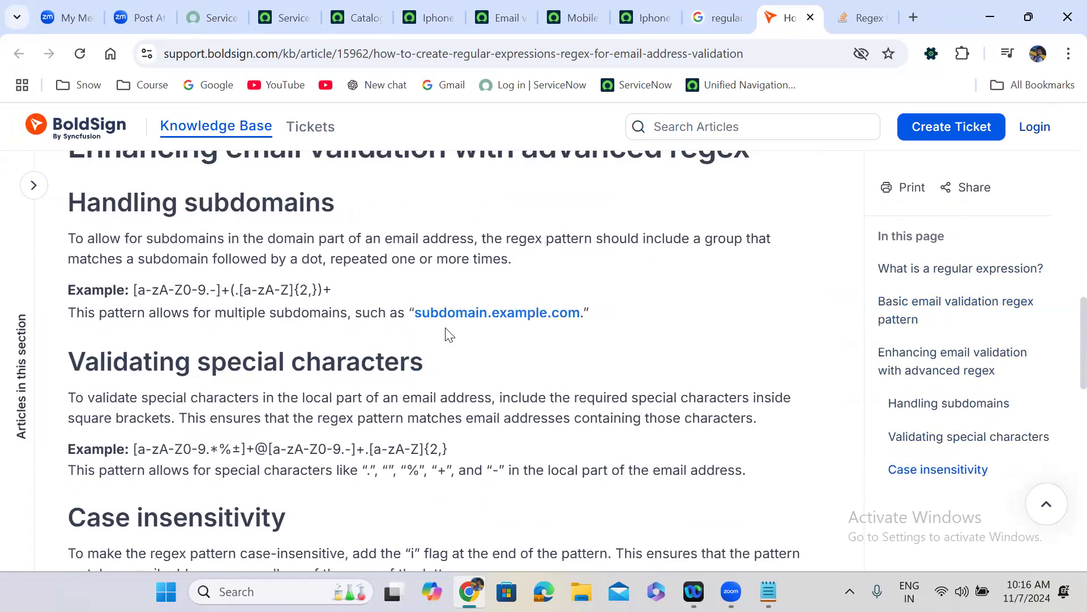
scroll(449, 334, "down", 6)
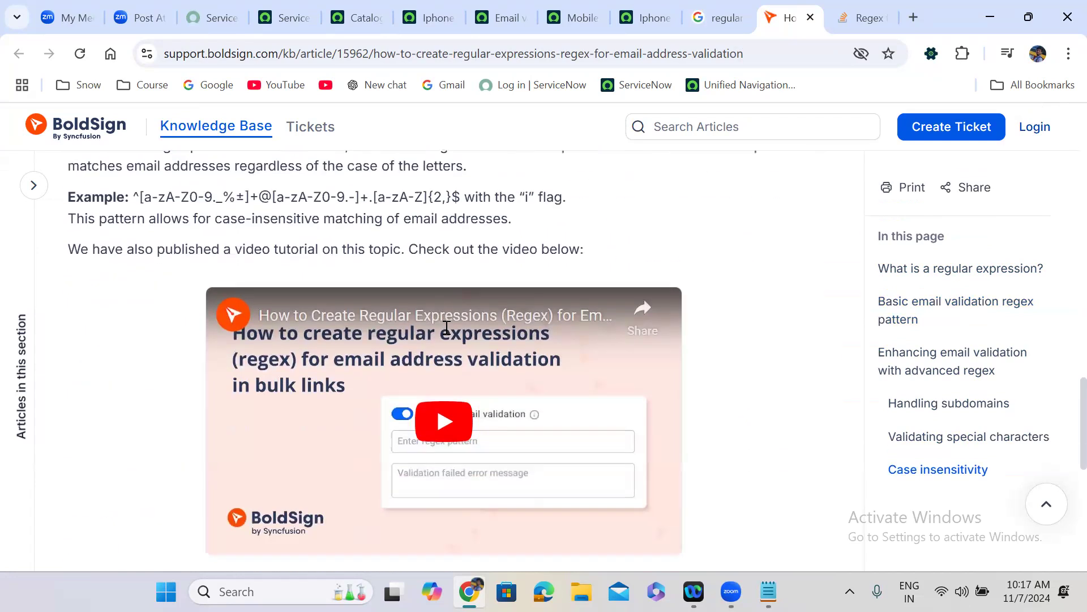
scroll(446, 329, "down", 6)
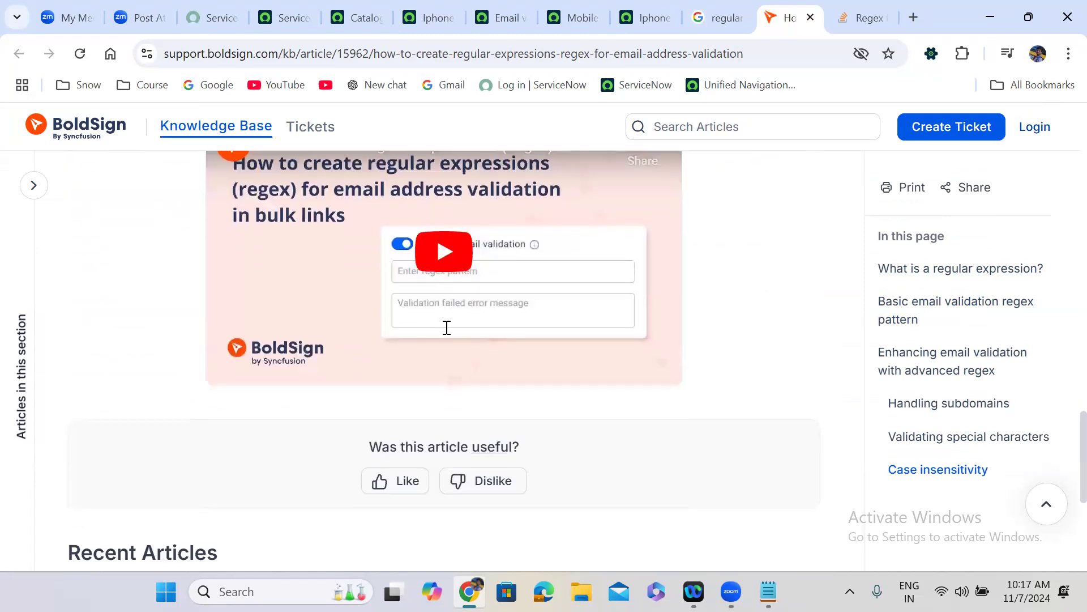
scroll(445, 334, "down", 1)
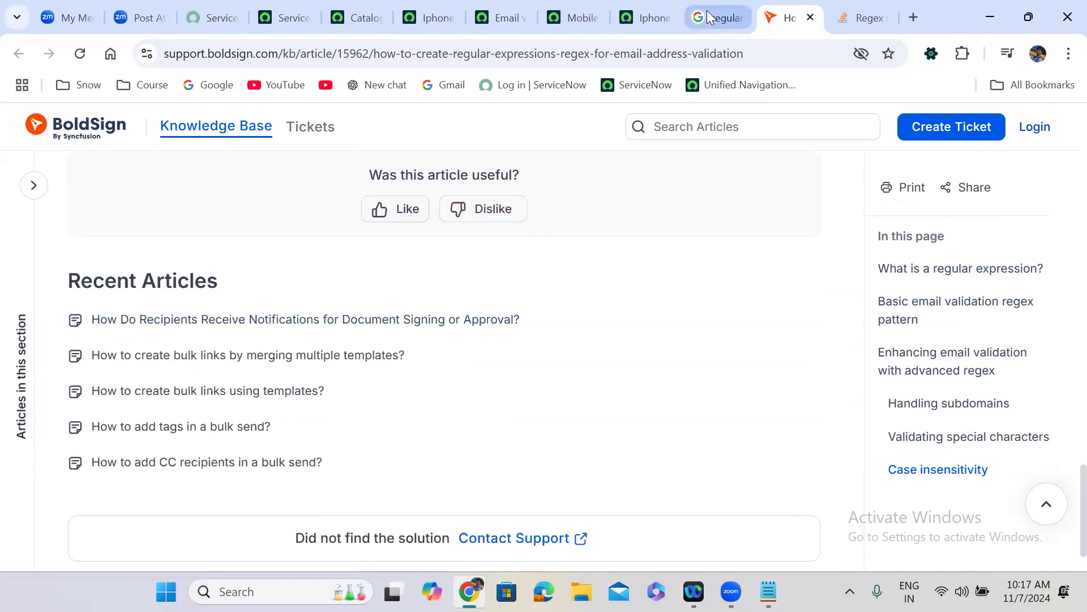
left_click(708, 14)
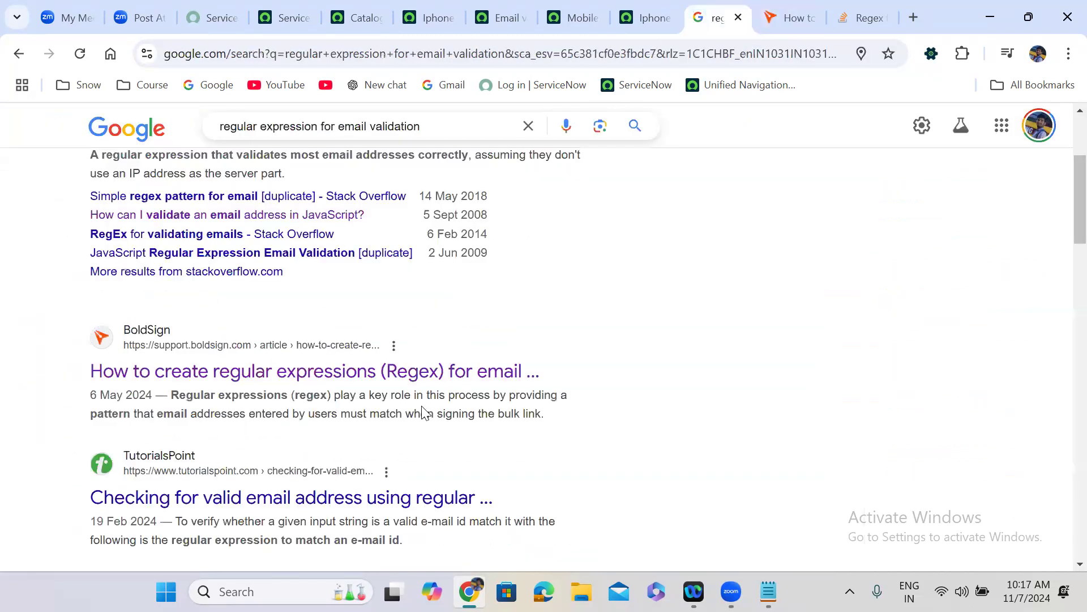
- Open the TutorialsPoint email regex article in a new tab
right_click(279, 502)
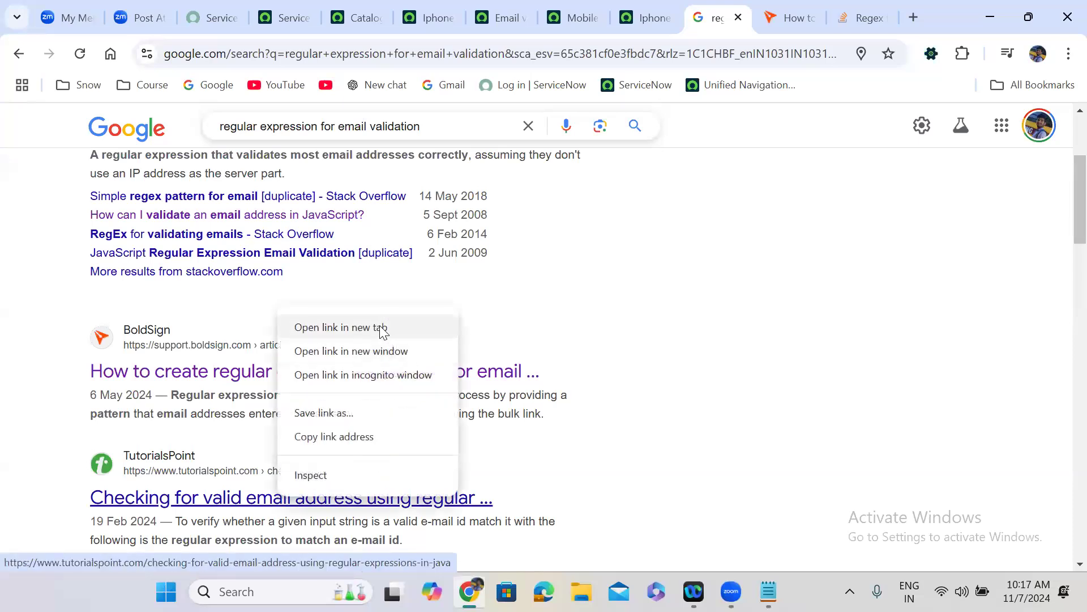
left_click(340, 328)
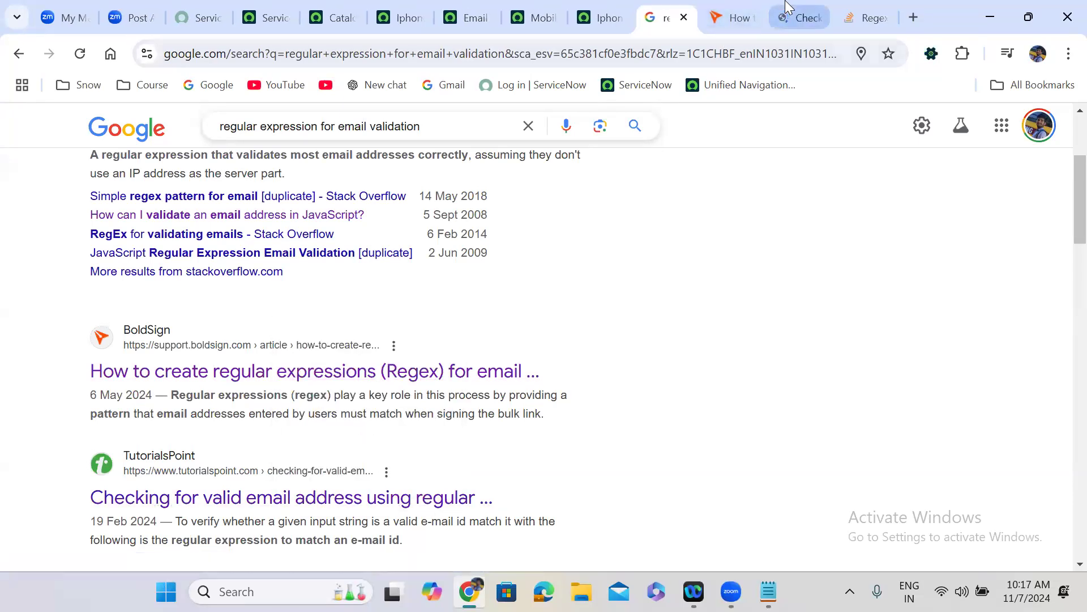
left_click(796, 17)
scroll(406, 432, "down", 2)
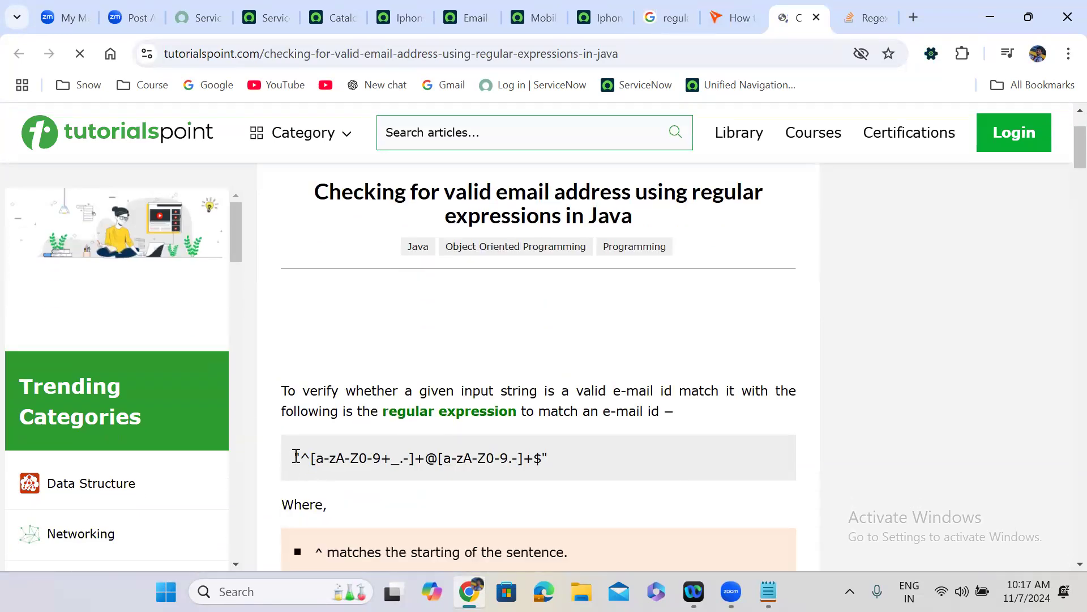
- Select and copy the article's Java email regex, then return to the Email validation script
left_click_drag(295, 459, 511, 459)
left_click(821, 391)
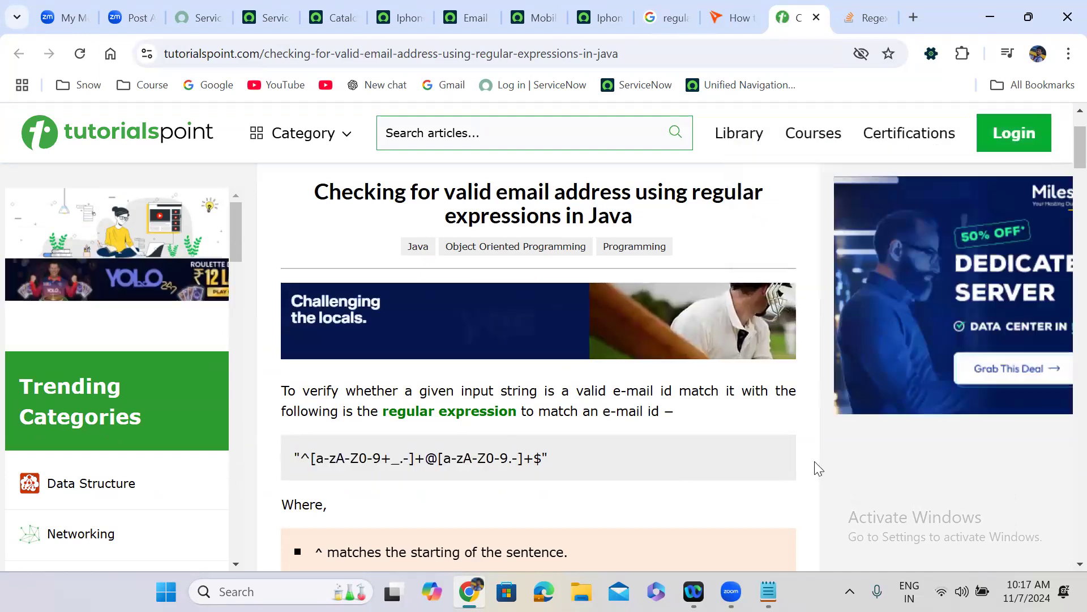
scroll(815, 462, "down", 1)
scroll(816, 468, "down", 10)
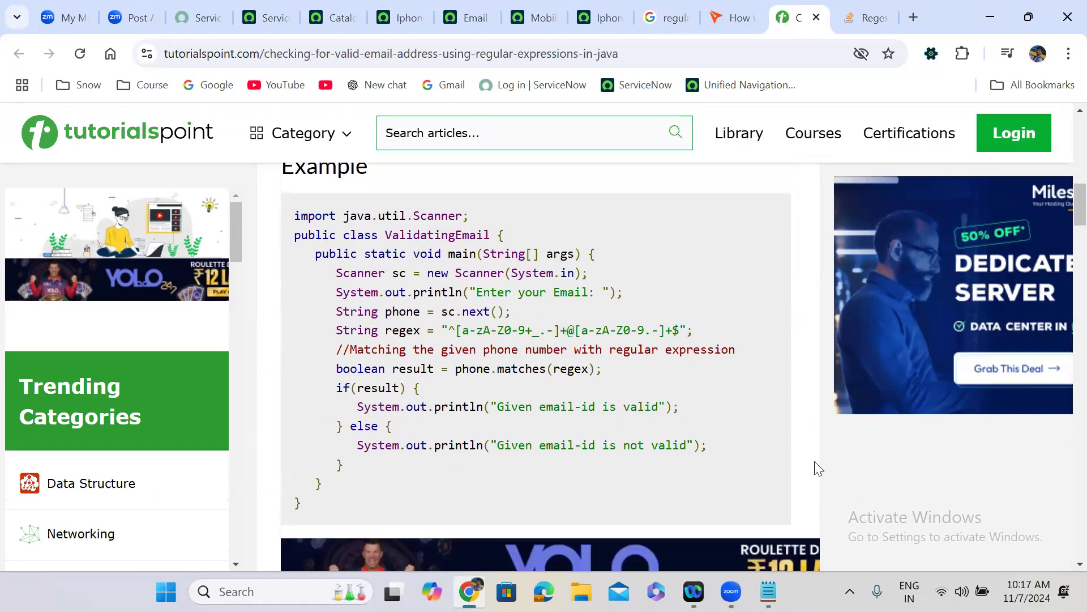
scroll(815, 468, "down", 8)
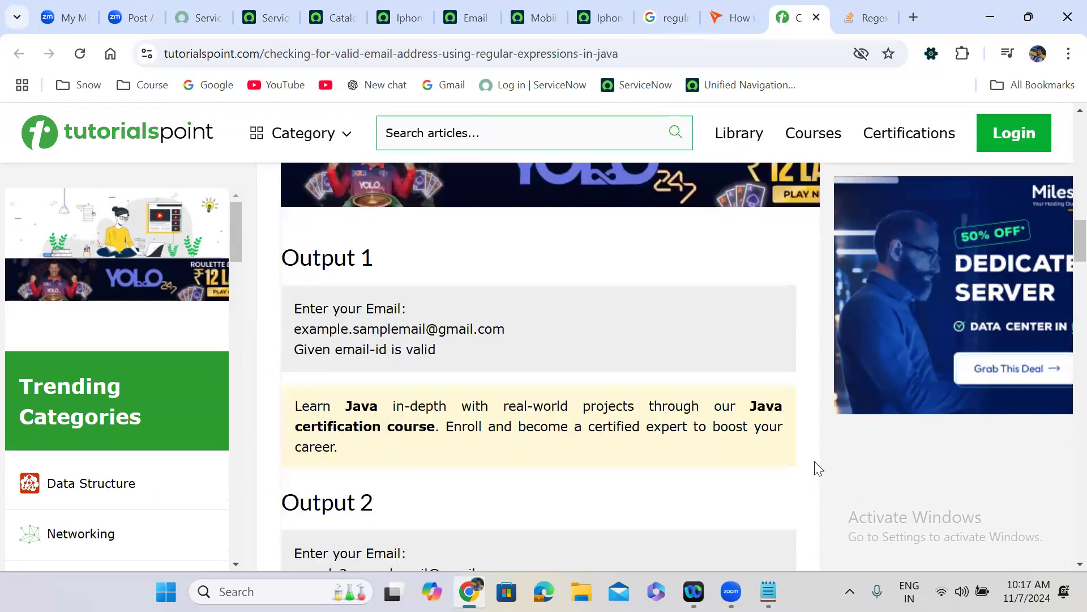
scroll(818, 468, "down", 8)
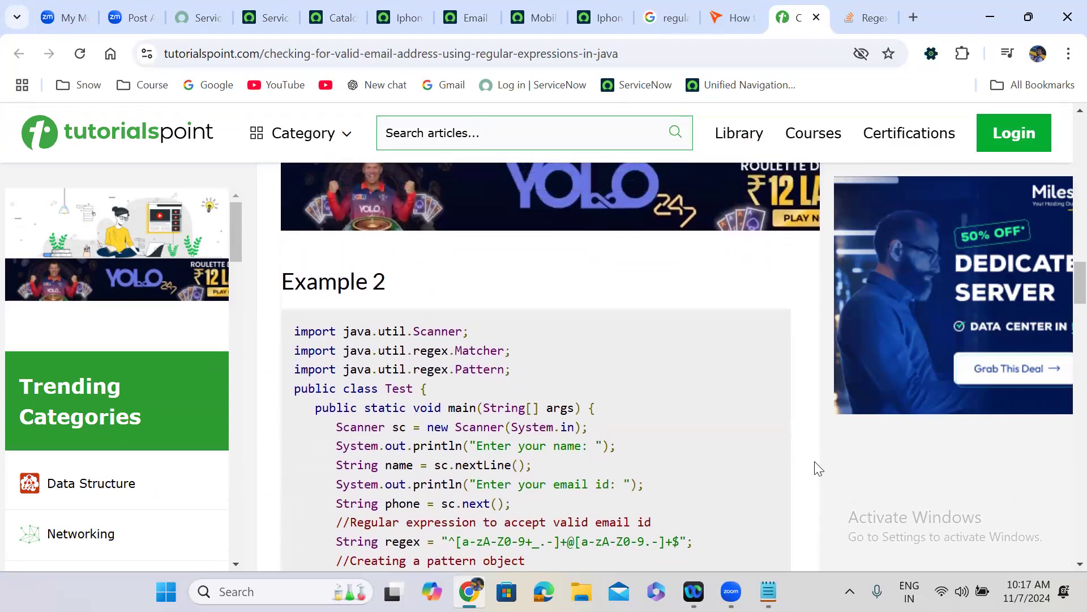
scroll(816, 468, "down", 3)
scroll(818, 468, "up", 15)
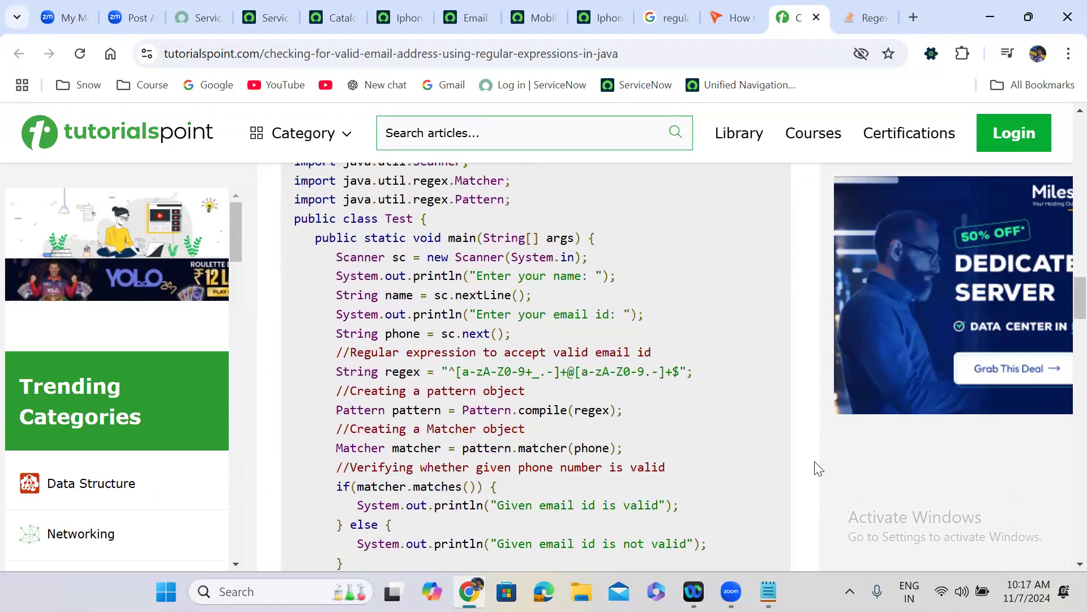
scroll(818, 468, "up", 10)
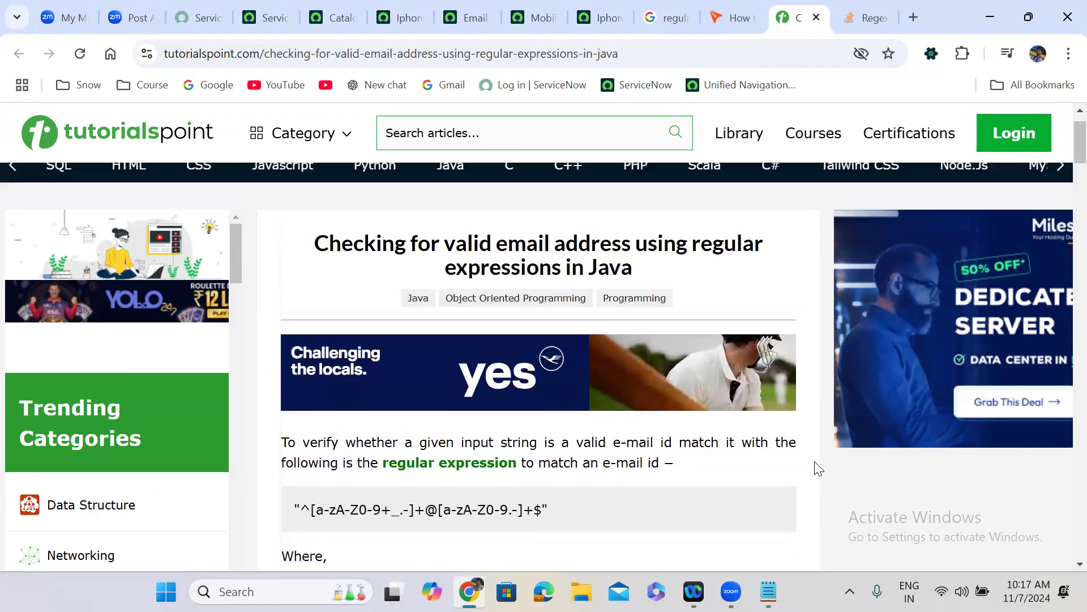
scroll(818, 468, "down", 3)
scroll(818, 468, "down", 3)
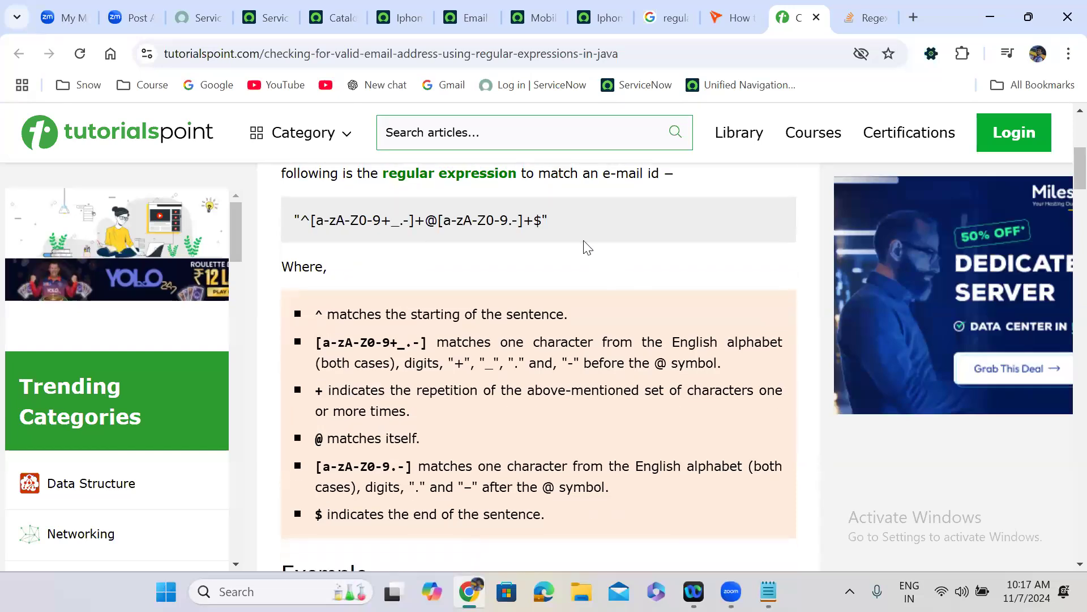
left_click_drag(549, 221, 294, 220)
key("ctrl+c")
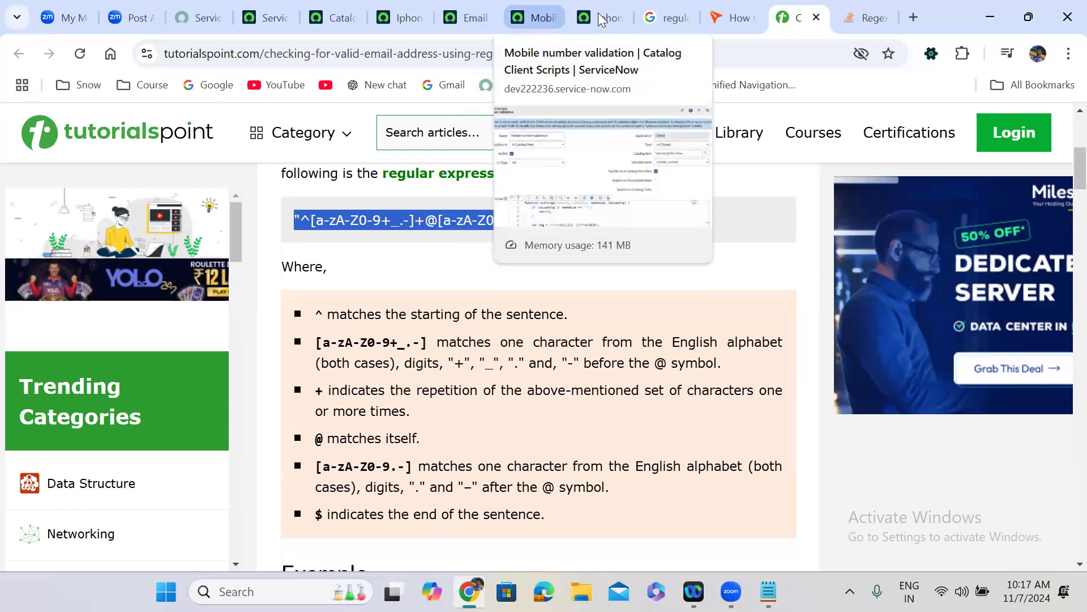
scroll(427, 310, "down", 1)
key("ctrl+7")
scroll(428, 310, "down", 5)
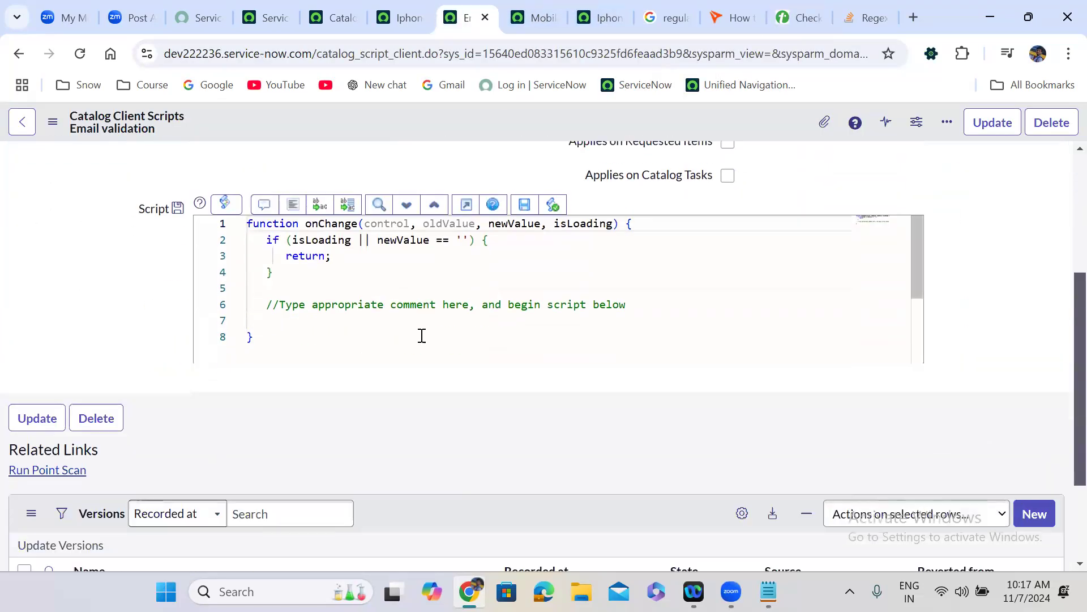
- Replace the line 6 placeholder comment with var reg = followed by the pasted regex
left_click_drag(636, 305, 267, 306)
key("BackSpace")
type("var reg =")
key("ctrl+v")
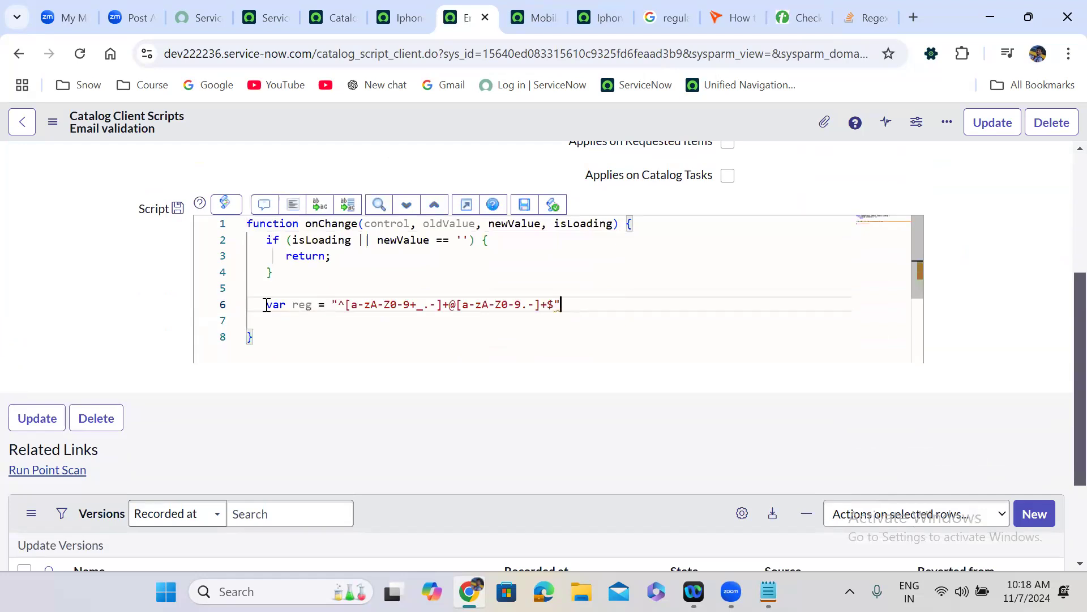
- Turn the quoted pattern into the literal /^[a-zA-Z0-9+_.-]+@[a-zA-Z0-9.-]+$/; with a semicolon
left_click(338, 305)
key("BackSpace")
type("/")
left_click(562, 305)
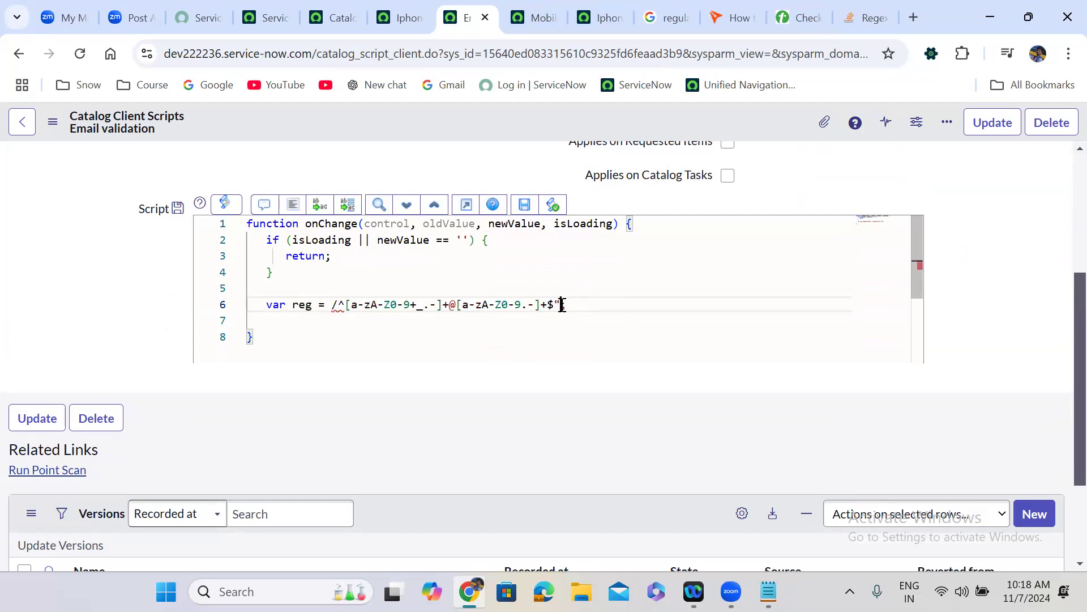
key("BackSpace")
type("/;")
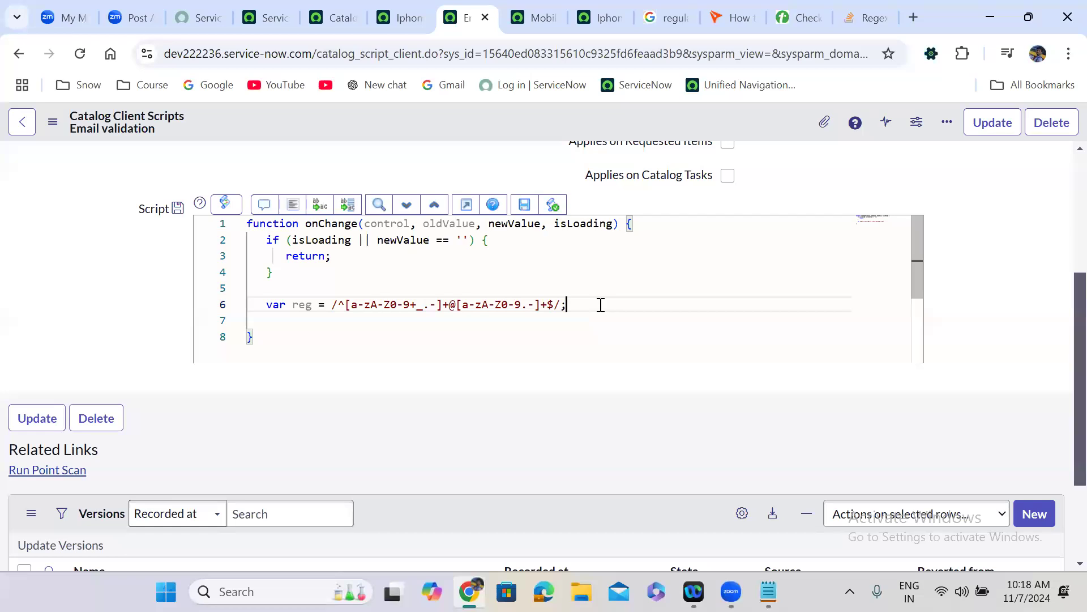
key("Return")
key("Return")
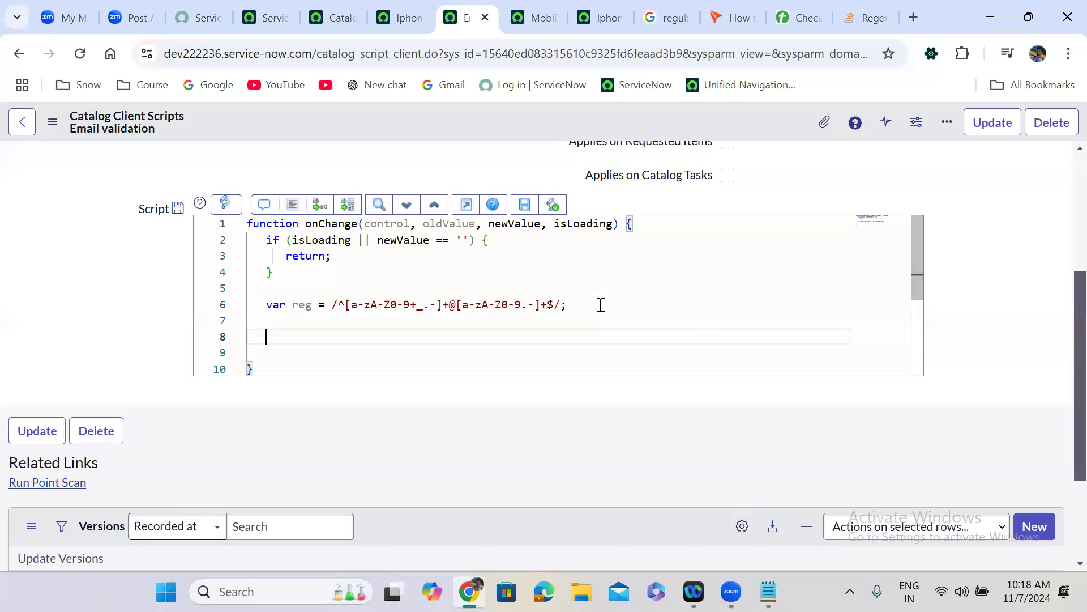
type("if")
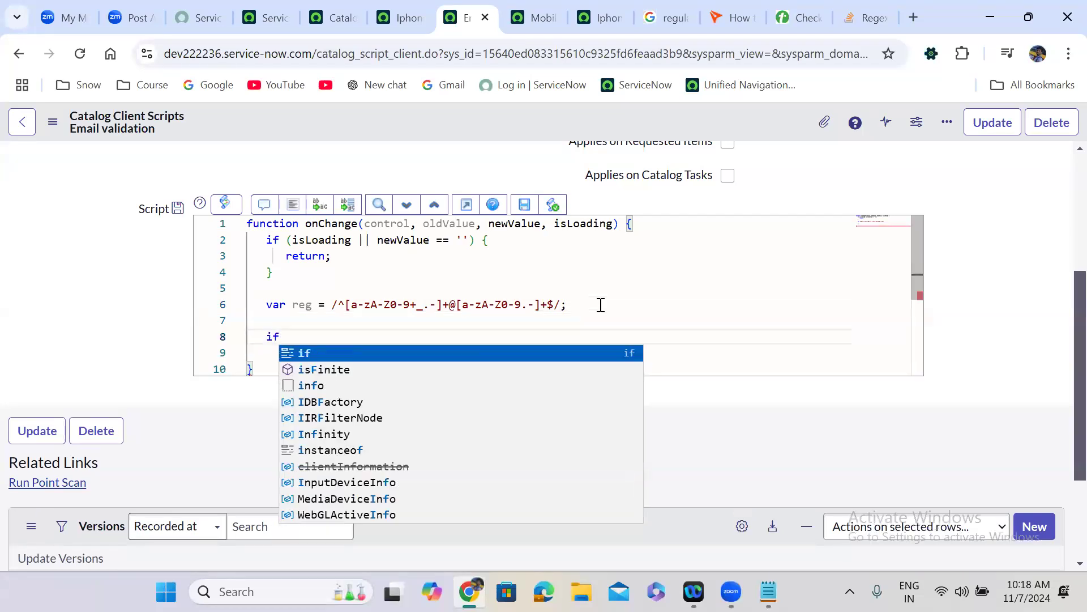
key("BackSpace")
key("BackSpace")
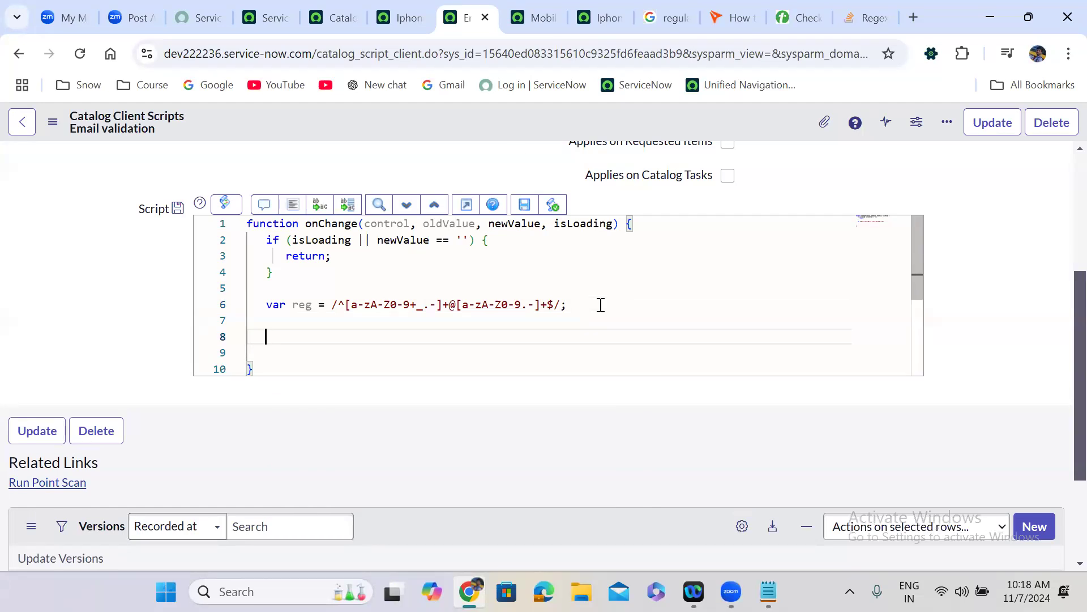
left_click(596, 6)
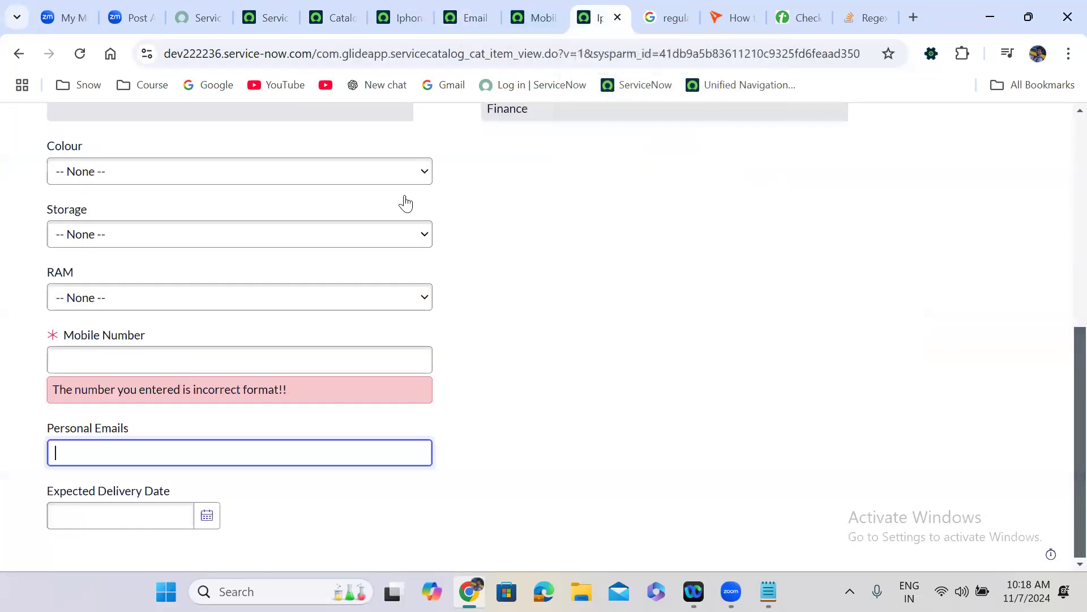
- Open the Personal Emails variable from the Iphone 16 Pro Max item's Variables list in a new tab
left_click(143, 444)
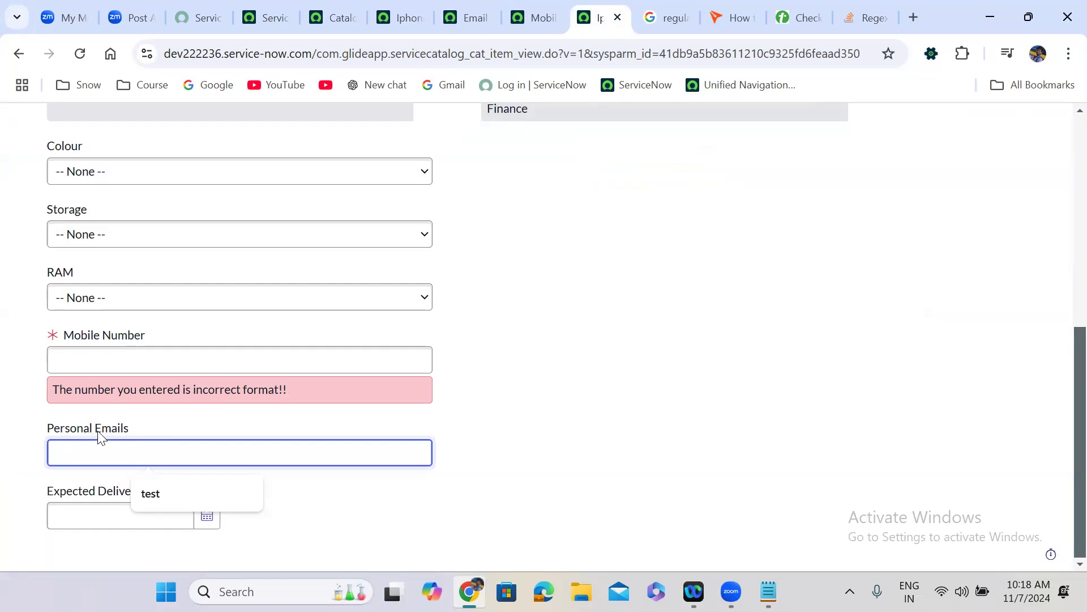
left_click(403, 13)
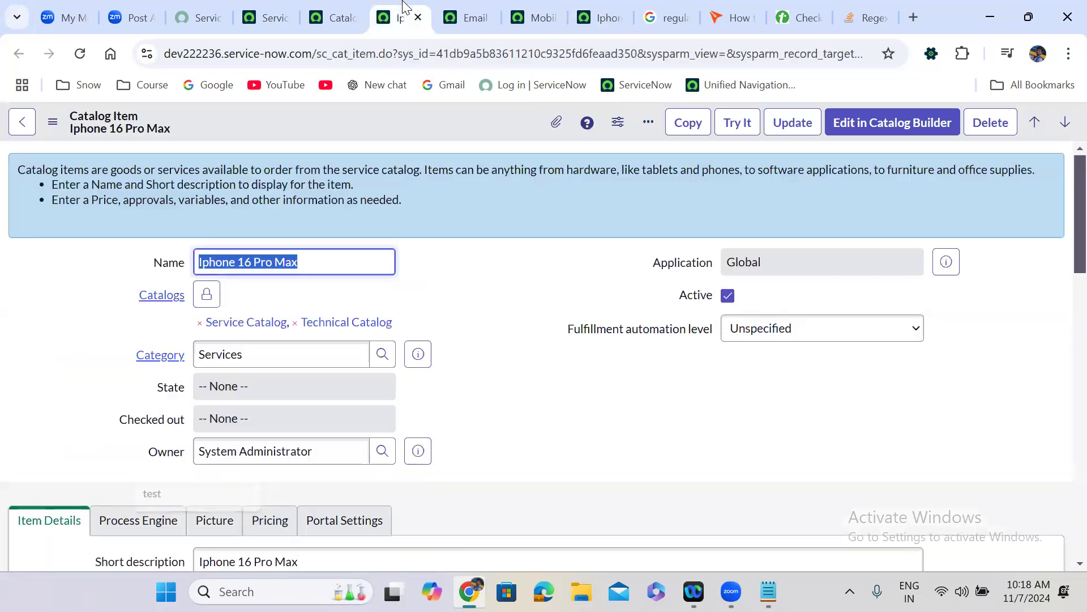
left_click(485, 420)
scroll(488, 422, "down", 1)
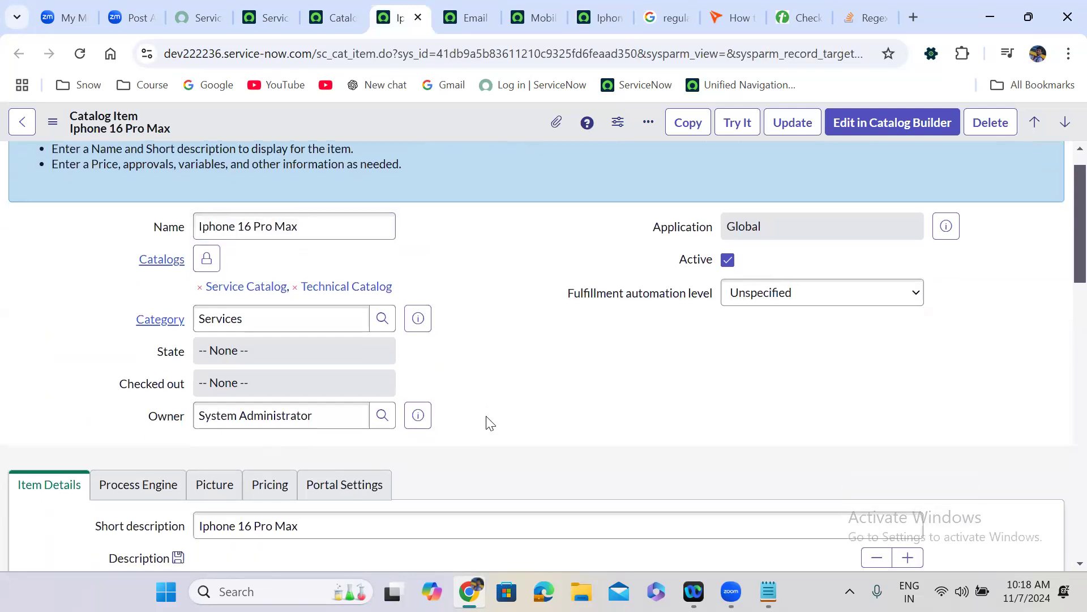
scroll(487, 422, "down", 10)
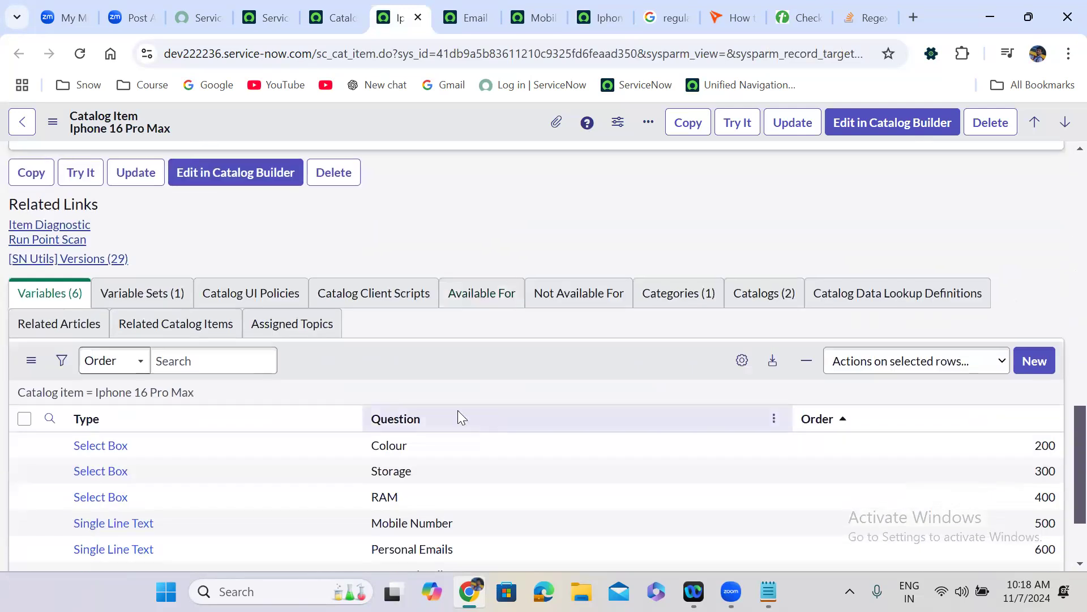
scroll(469, 376, "down", 1)
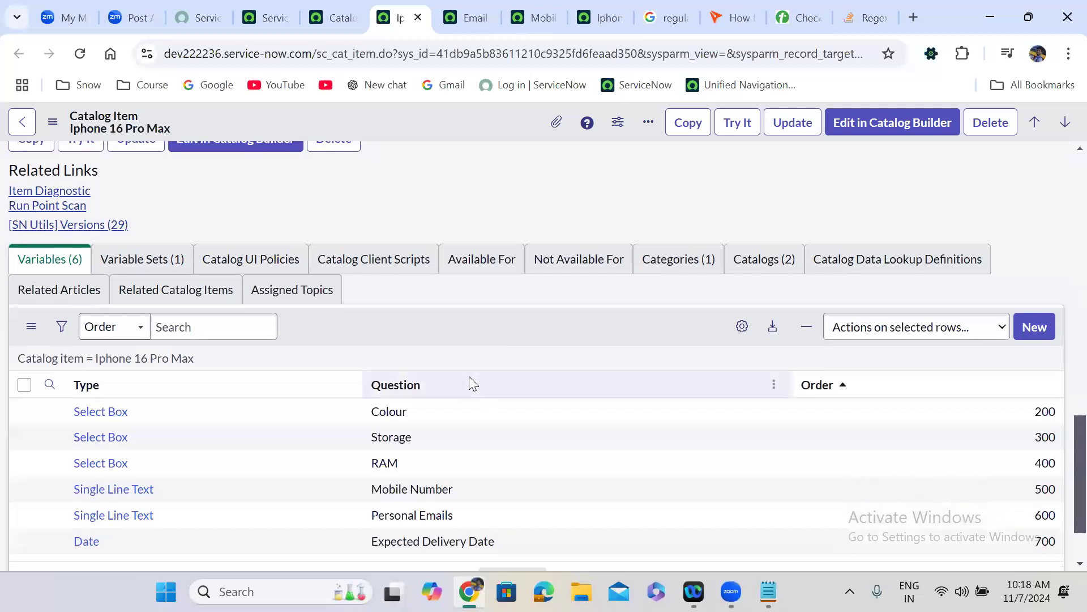
scroll(469, 376, "down", 2)
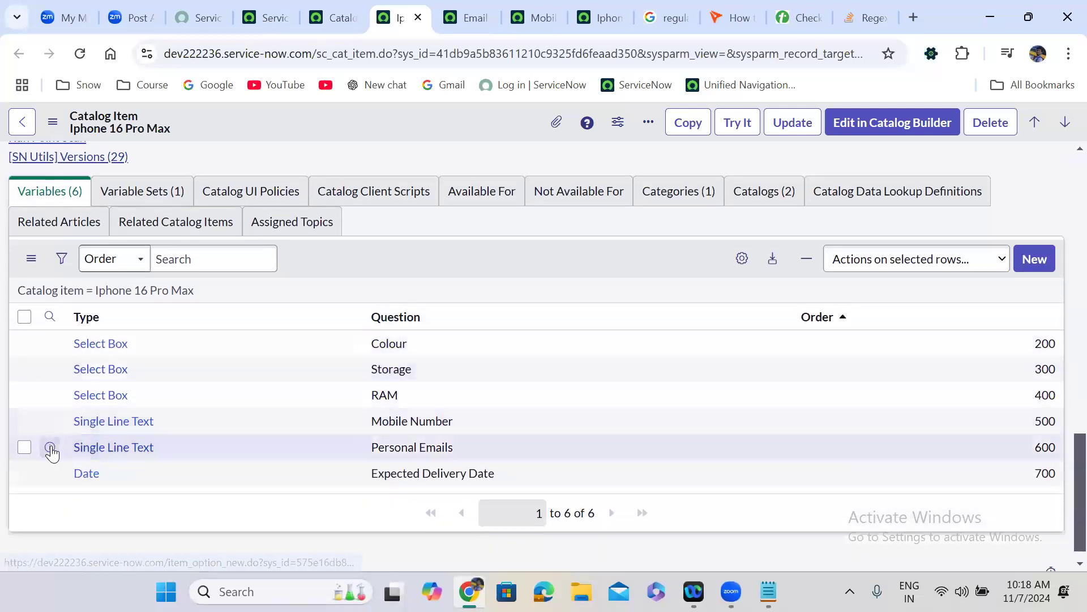
right_click(51, 451)
left_click(173, 238)
left_click(420, 9)
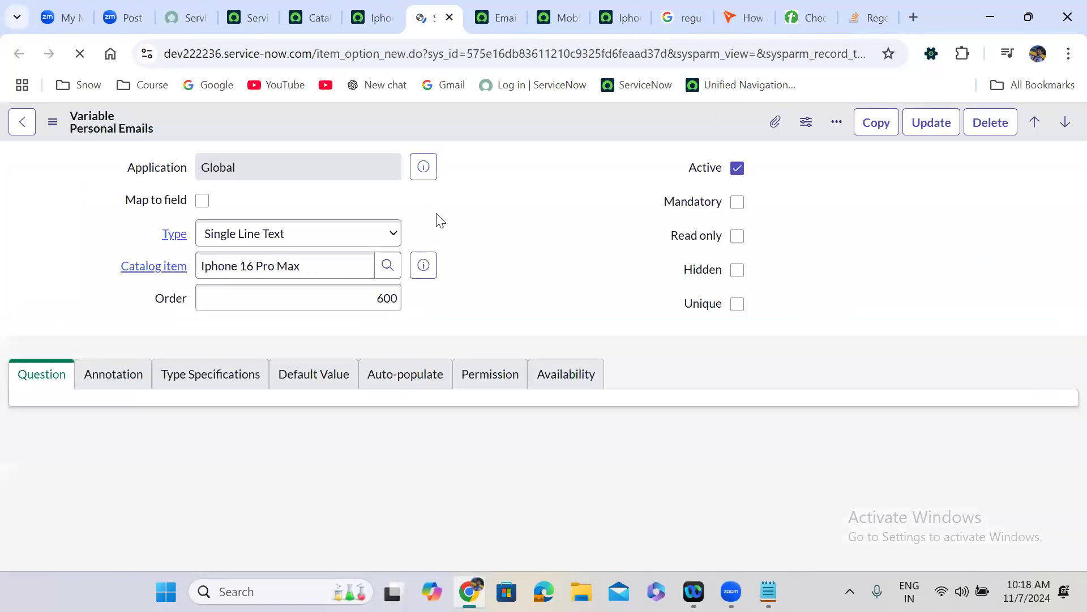
- On the Annotation tab, enable Show help and Always Expanded for Personal Emails
left_click(129, 375)
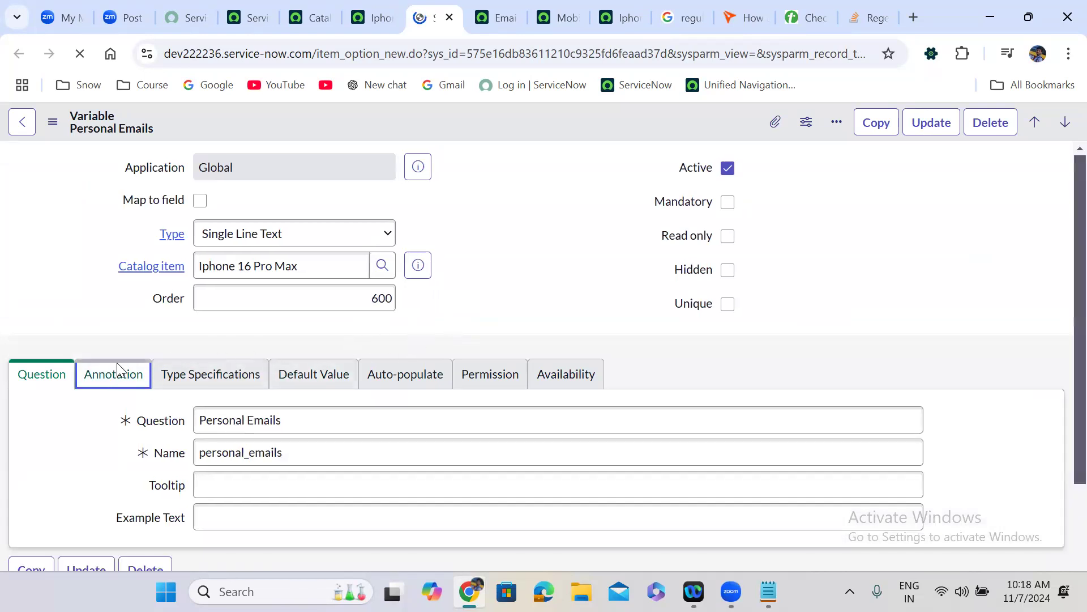
left_click(124, 350)
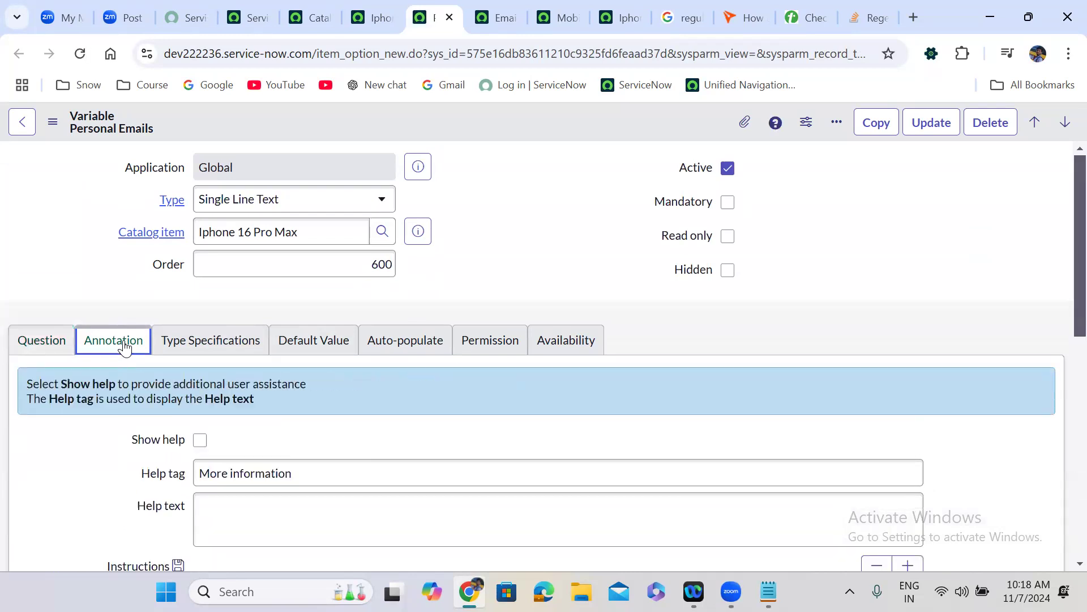
left_click(200, 440)
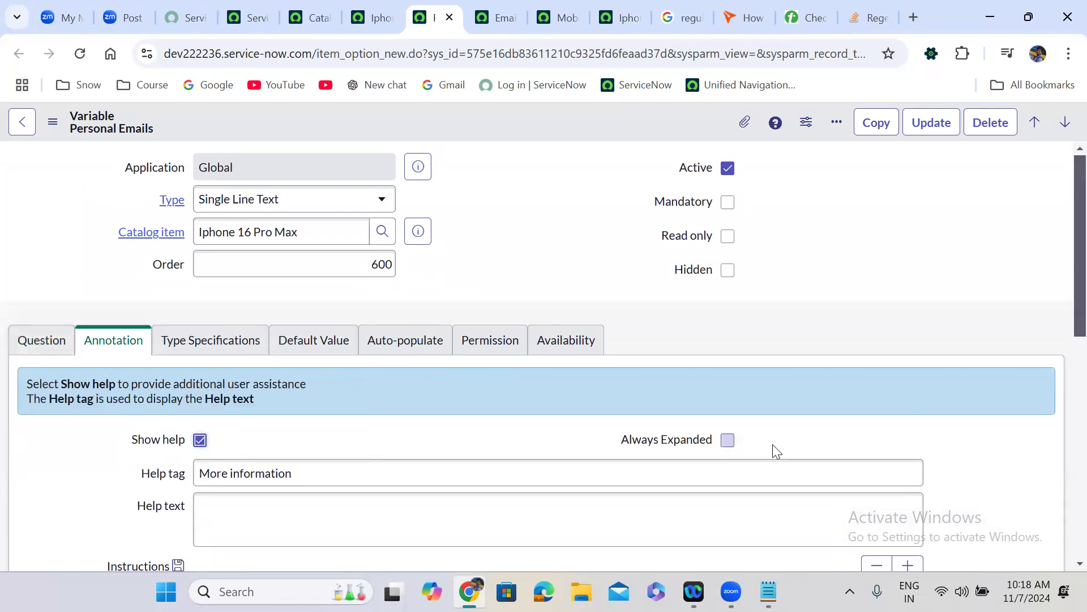
left_click(727, 440)
scroll(443, 444, "down", 1)
scroll(443, 442, "down", 1)
- Write help text asking for comma-separated email addresses with two example addresses, then save
left_click(336, 441)
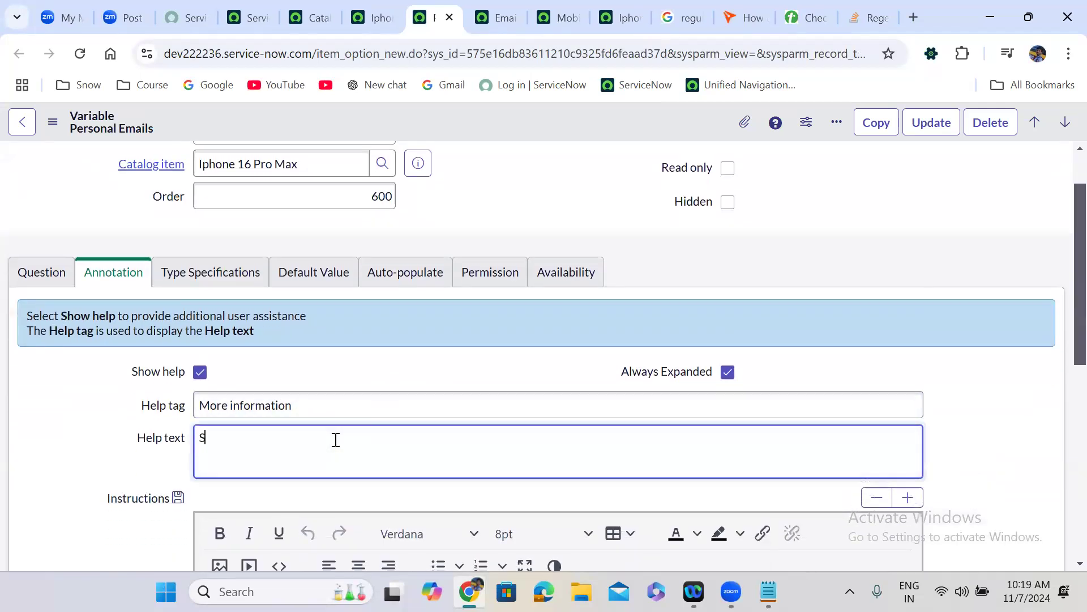
type("Enter list of email address")
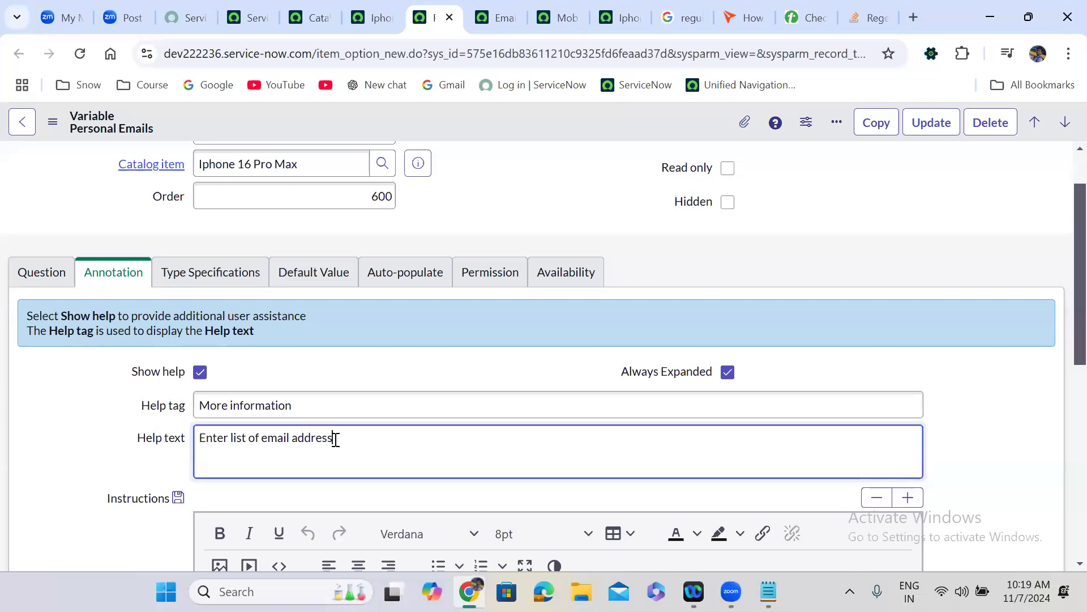
type(" Ex")
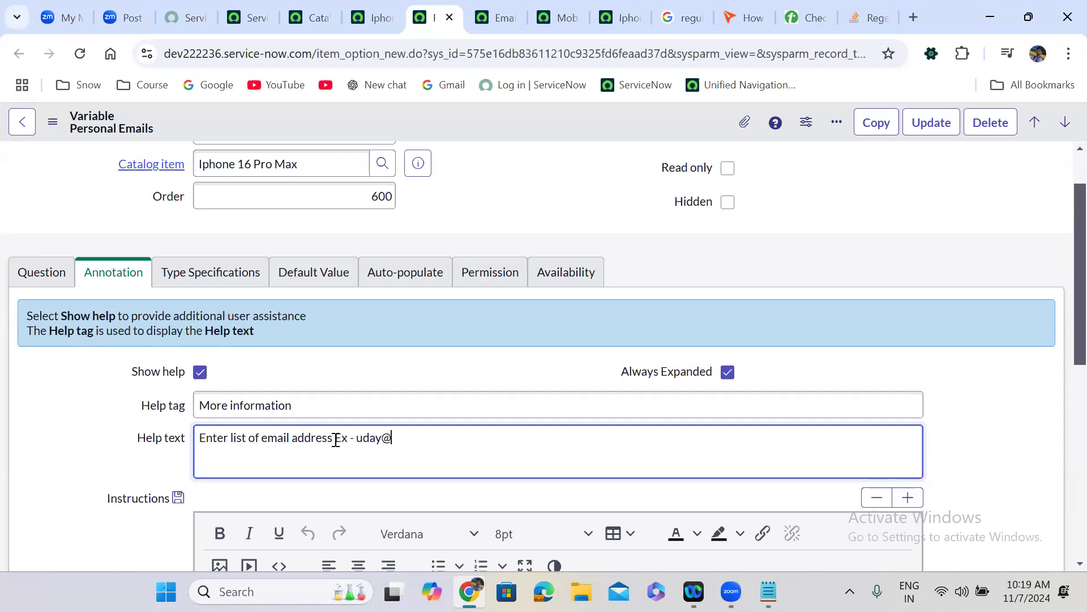
left_click(333, 441)
type("comma separated")
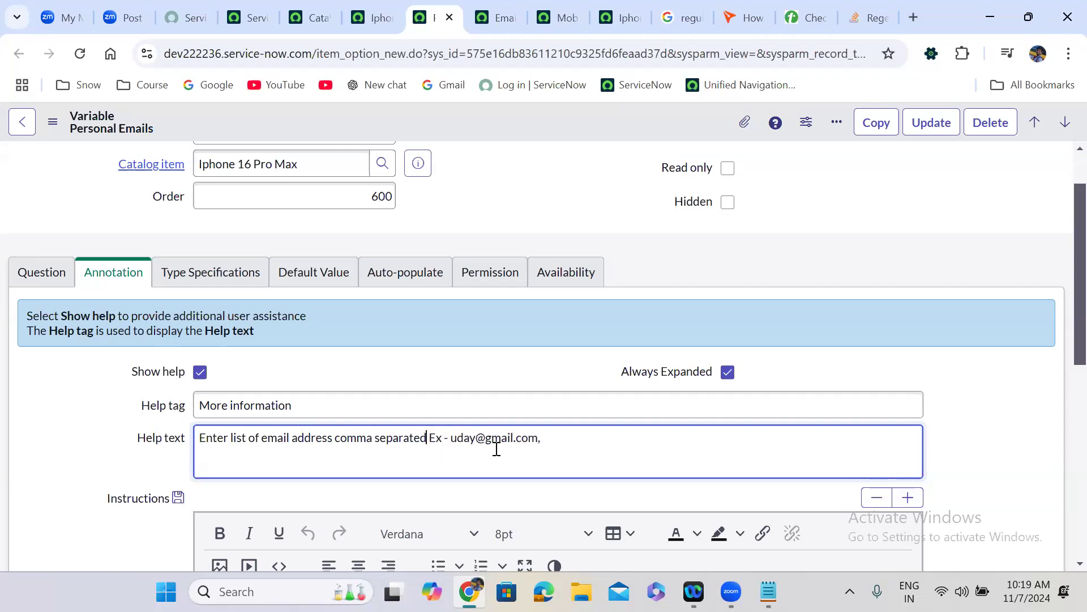
type("(")
key("Delete")
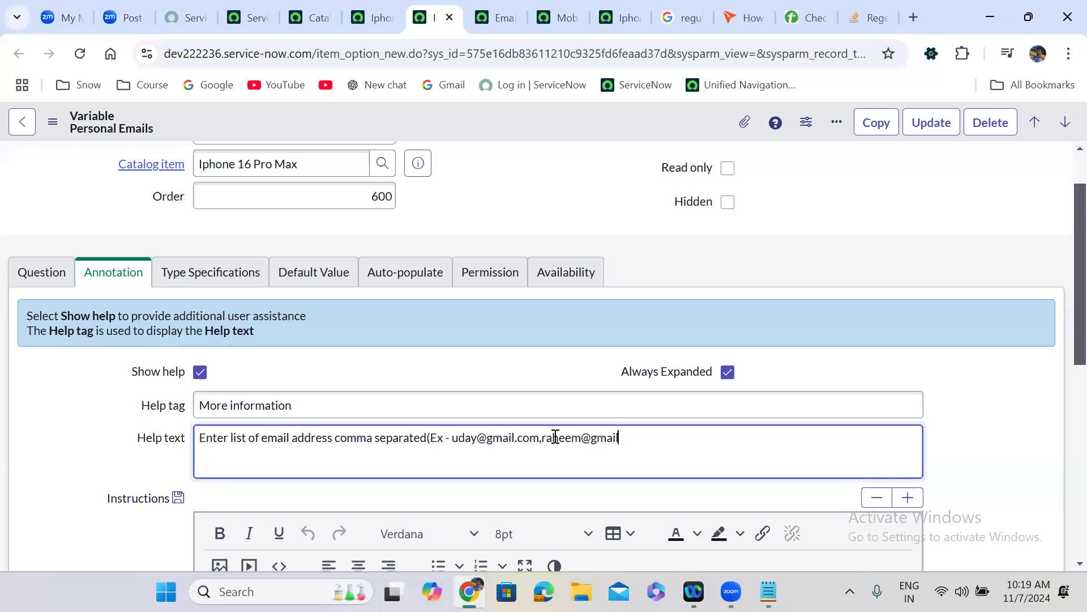
right_click(563, 126)
left_click(585, 134)
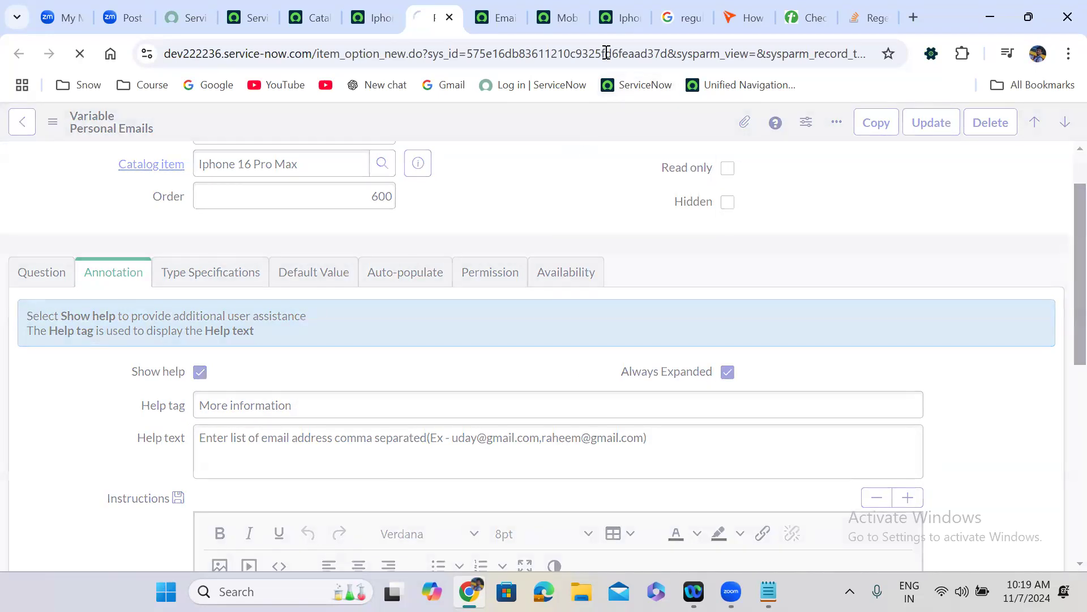
- Reload the Iphone 16 Pro Max order form and focus Personal Emails to view its help text
left_click(612, 3)
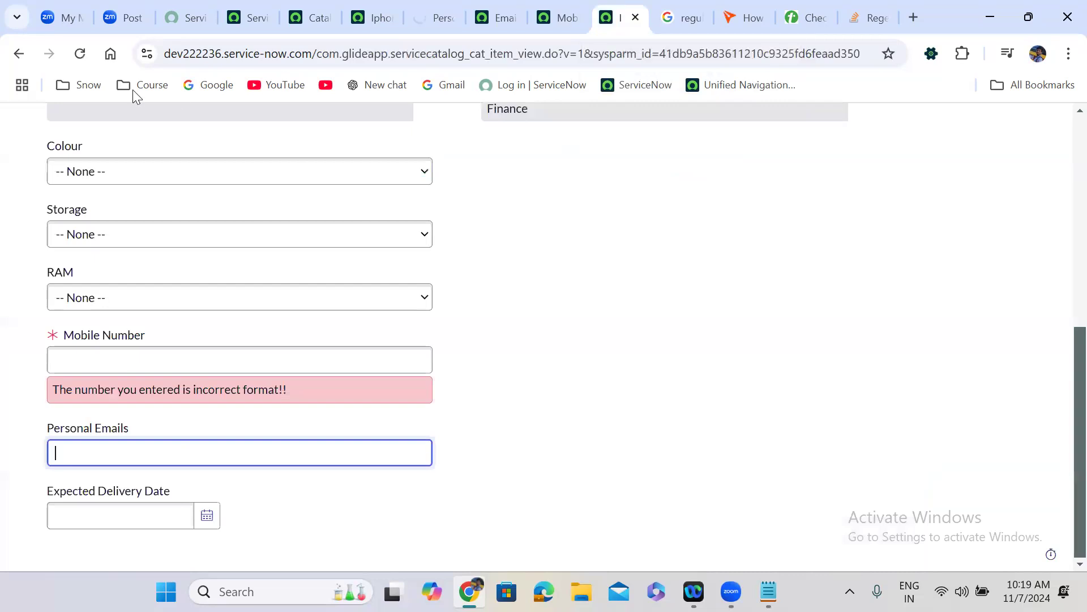
left_click(80, 53)
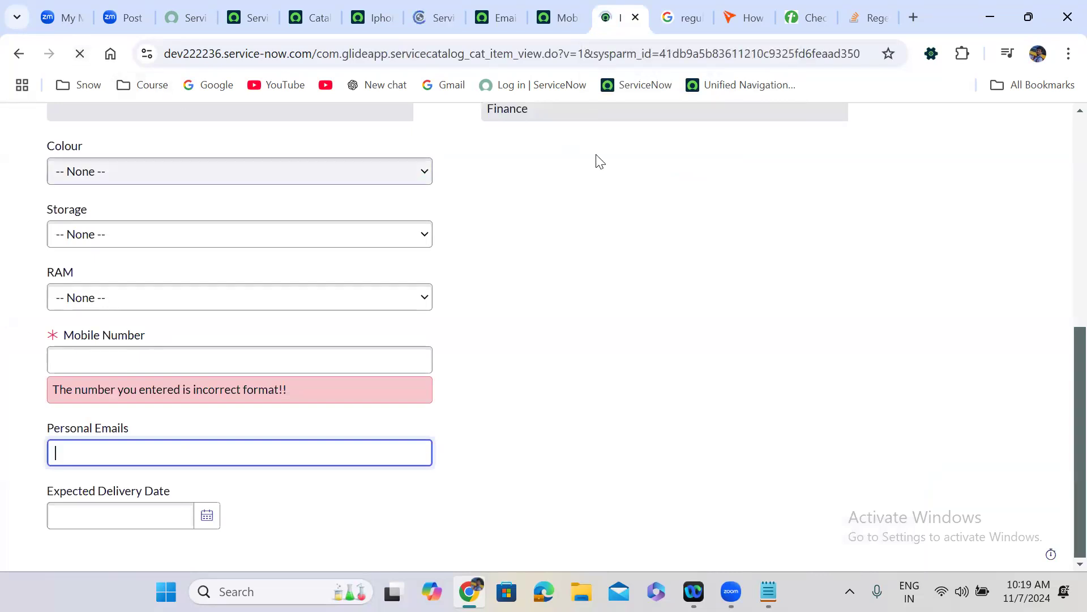
scroll(531, 249, "down", 5)
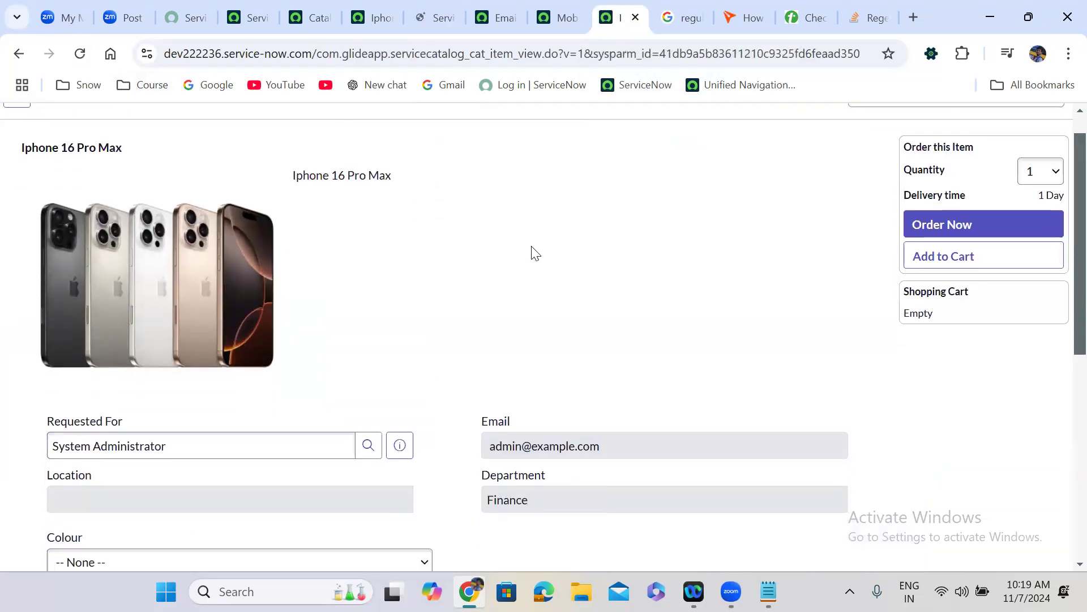
scroll(531, 246, "down", 3)
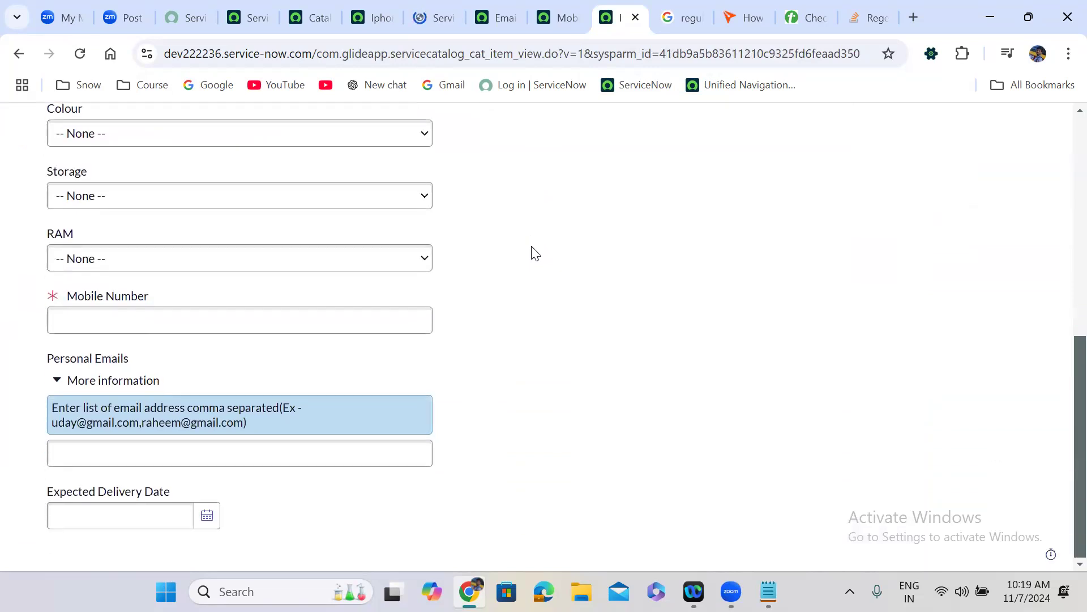
left_click(115, 452)
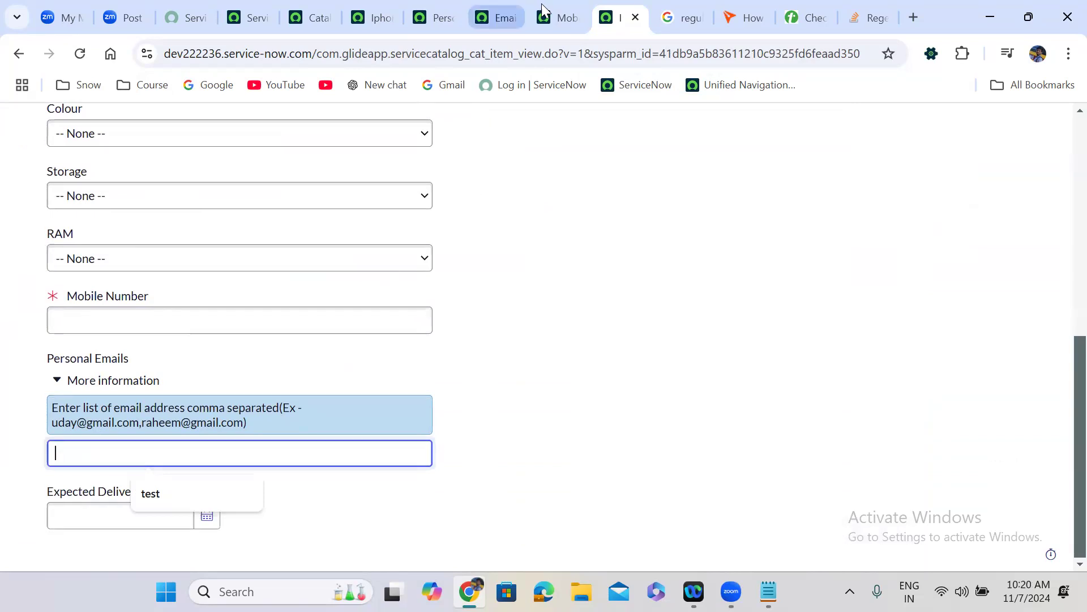
- Add var mails = newValue.split(',') to the Email validation script and reformat it
left_click(505, 5)
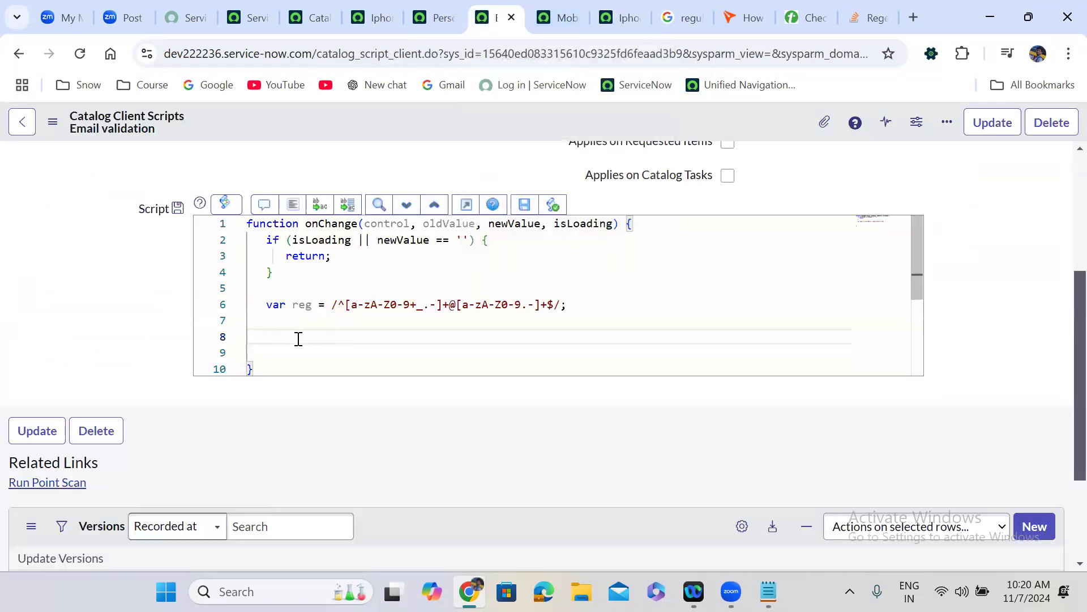
type("var")
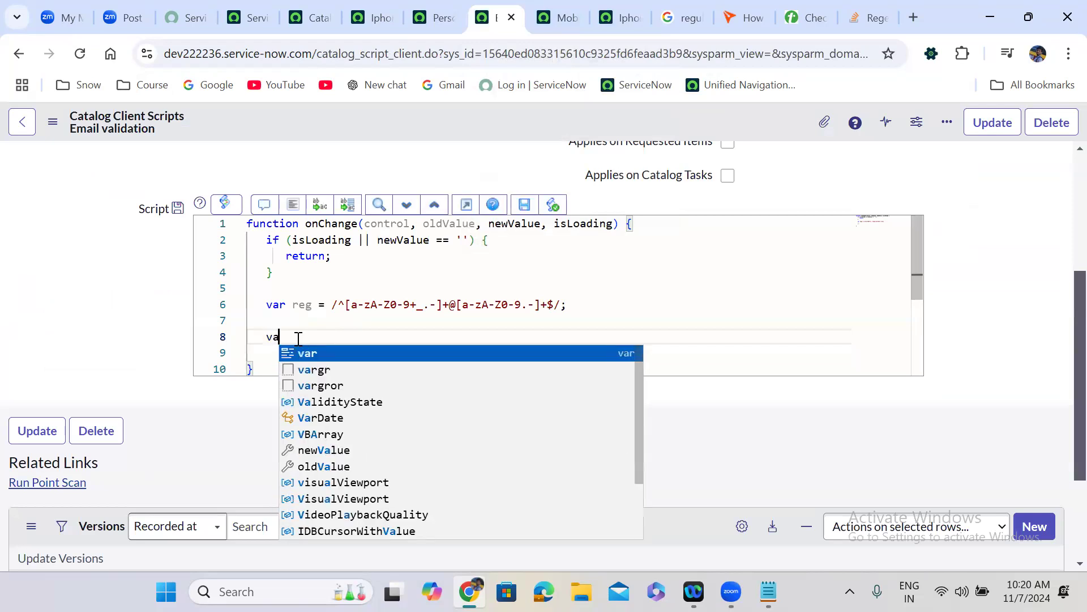
key("BackSpace")
key("BackSpace")
type("r")
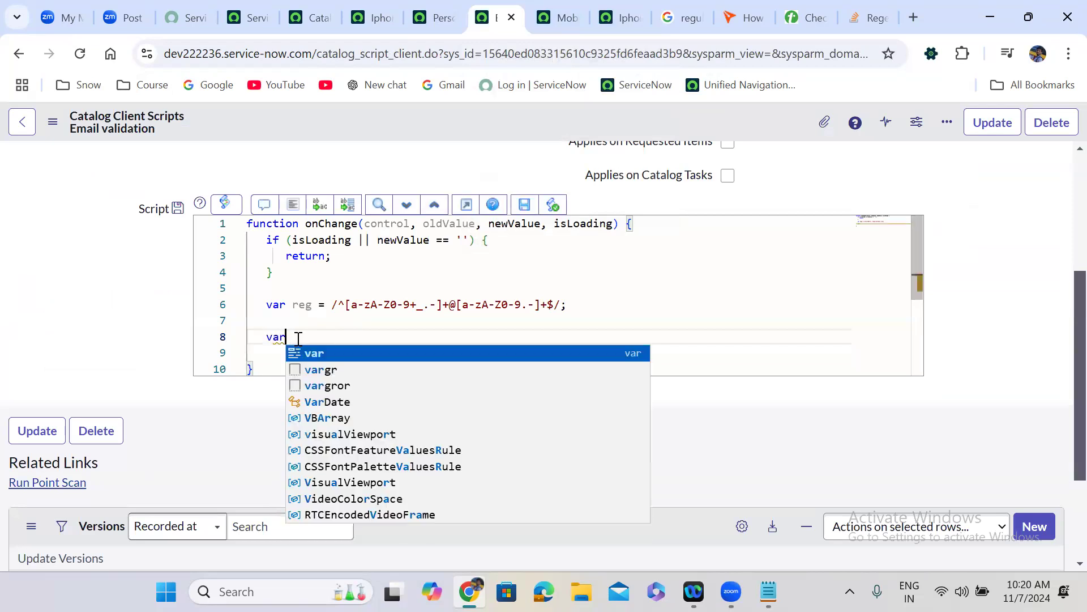
type(" mails = newValue;")
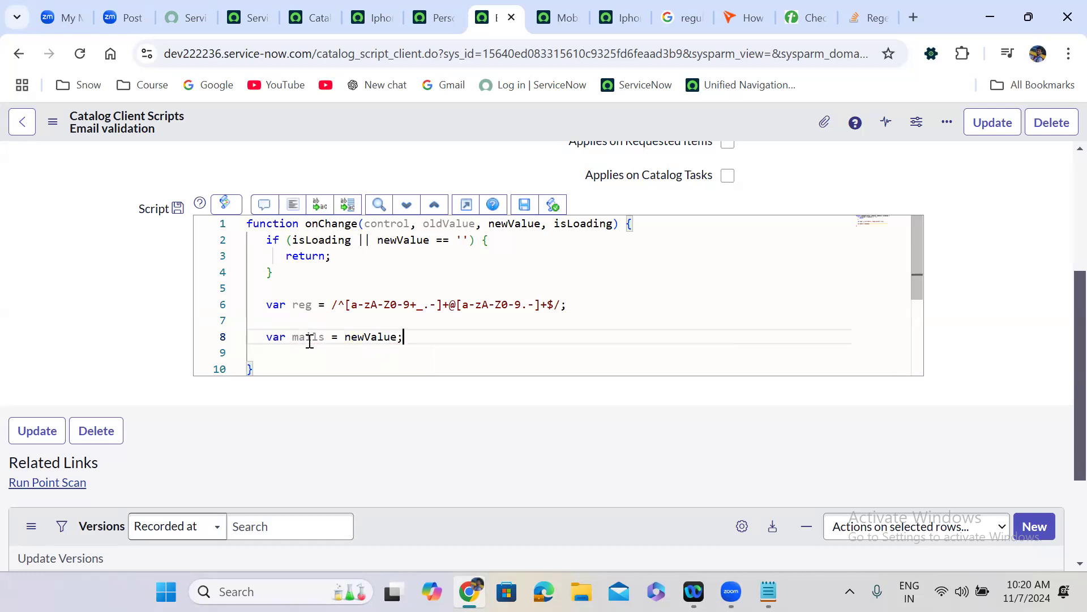
double_click(312, 339)
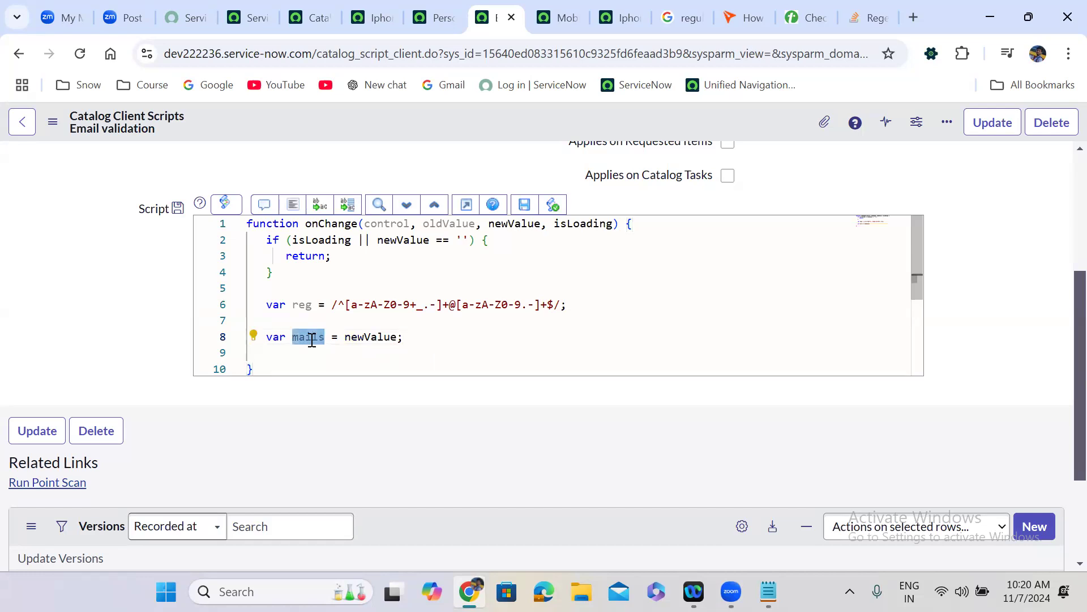
left_click(394, 338)
type(".s")
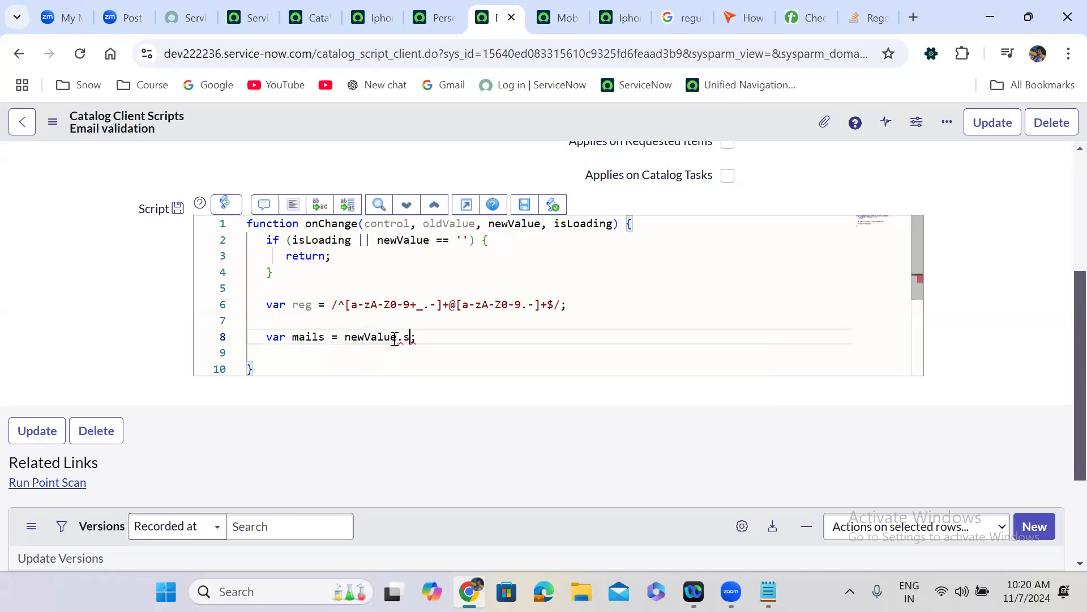
type("plit")
type("()")
type("'")
type(",")
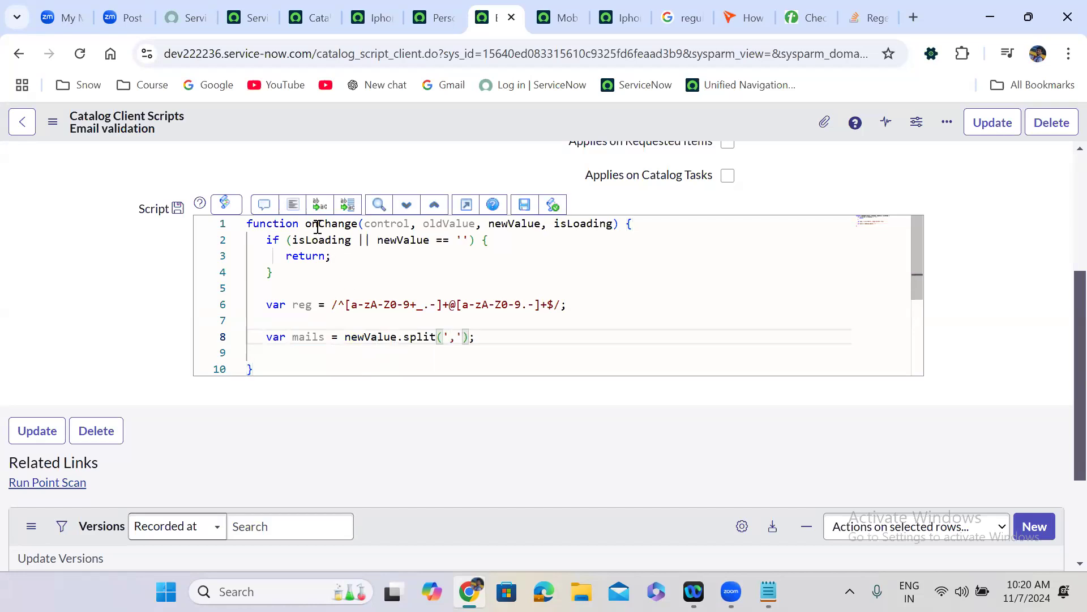
left_click(293, 204)
- Insert a for-loop snippet iterating over mails, removing its placeholder comment
left_click(483, 336)
key("Return")
key("Return")
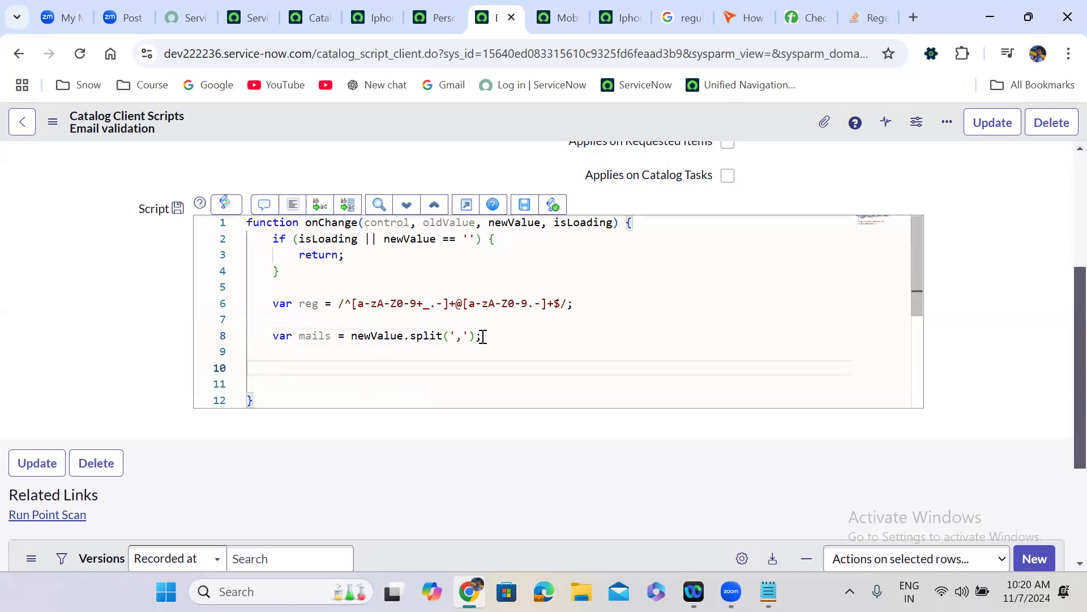
type("for")
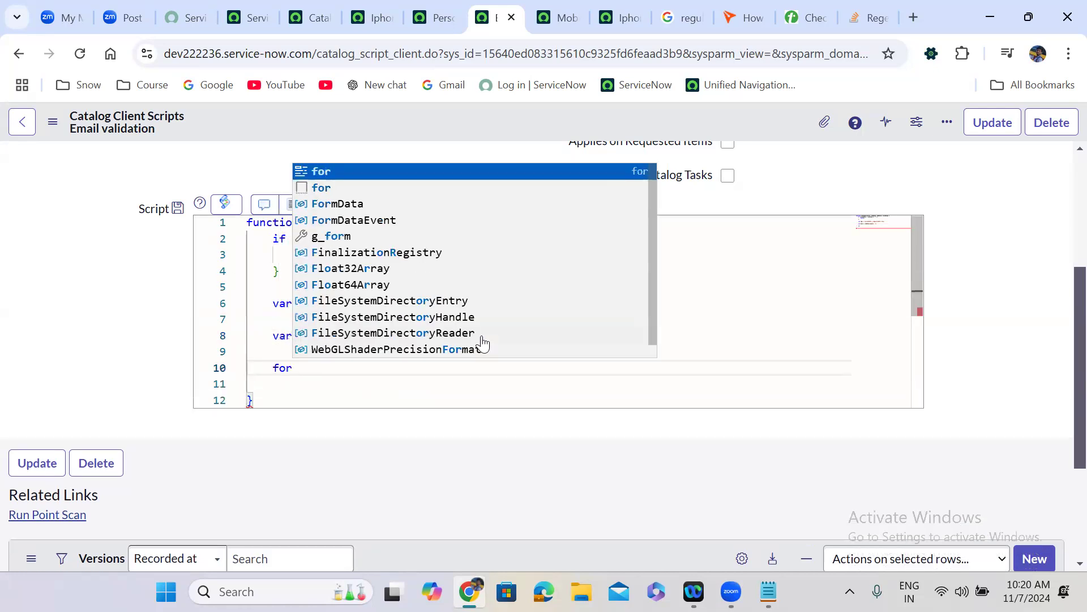
key("Return")
left_click_drag(280, 387, 381, 381)
key("BackSpace")
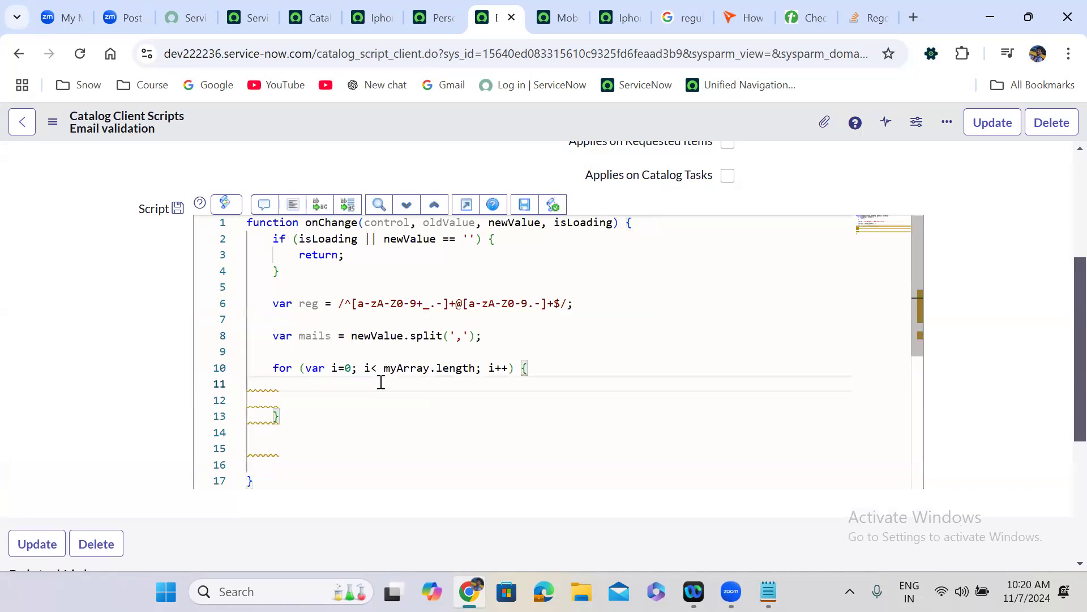
key("Delete")
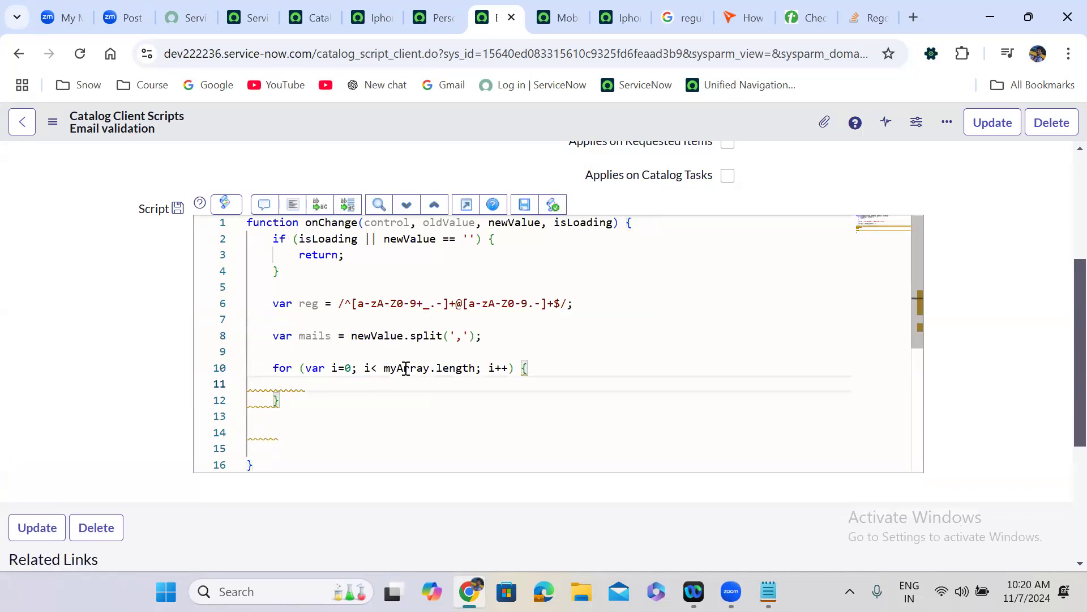
double_click(406, 368)
type("mails")
key("Escape")
- Inside the loop add if (!reg.match(mails[i])) and begin a g_form.clearValue() call
left_click(311, 389)
type("if")
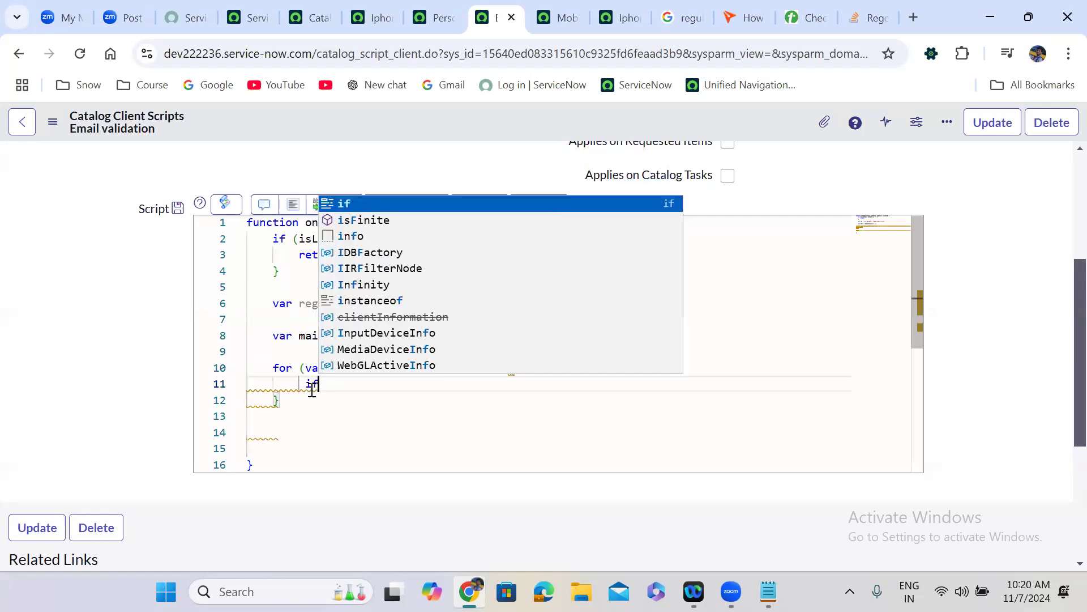
type("(){")
key("Return")
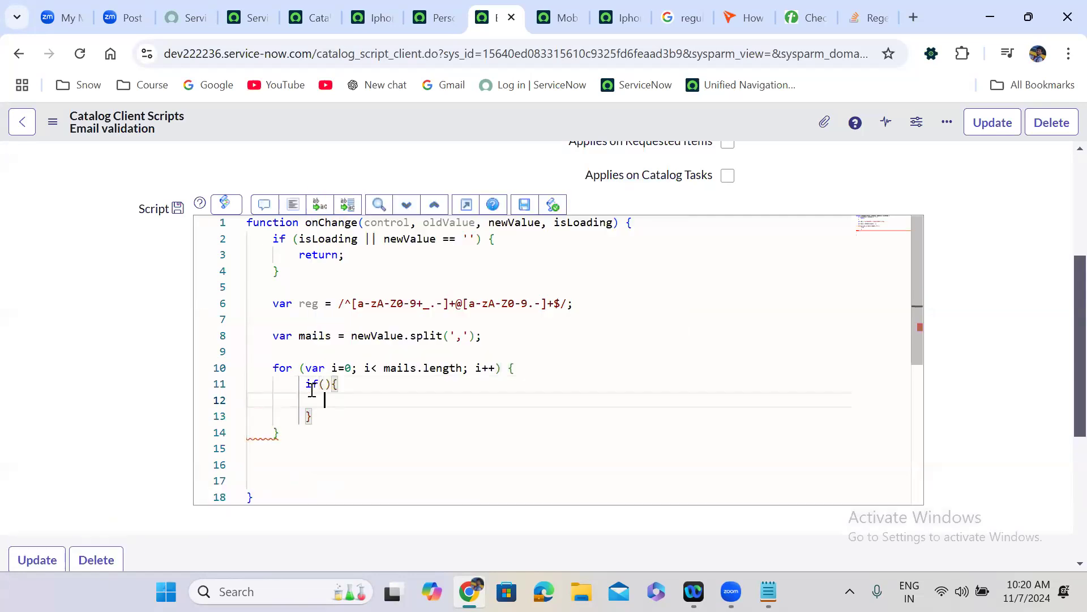
left_click(324, 385)
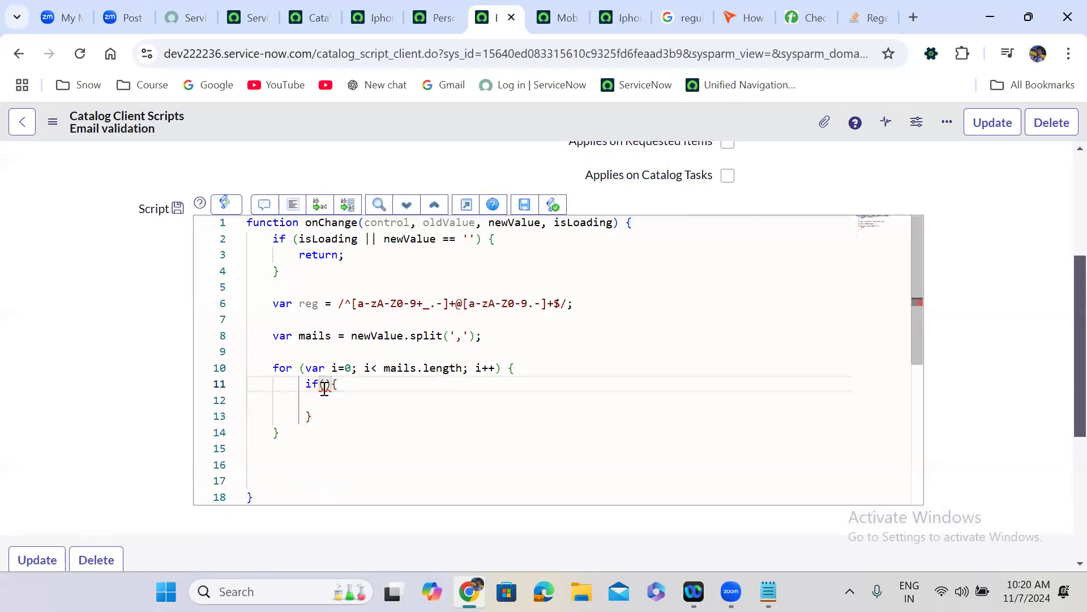
type("reg.")
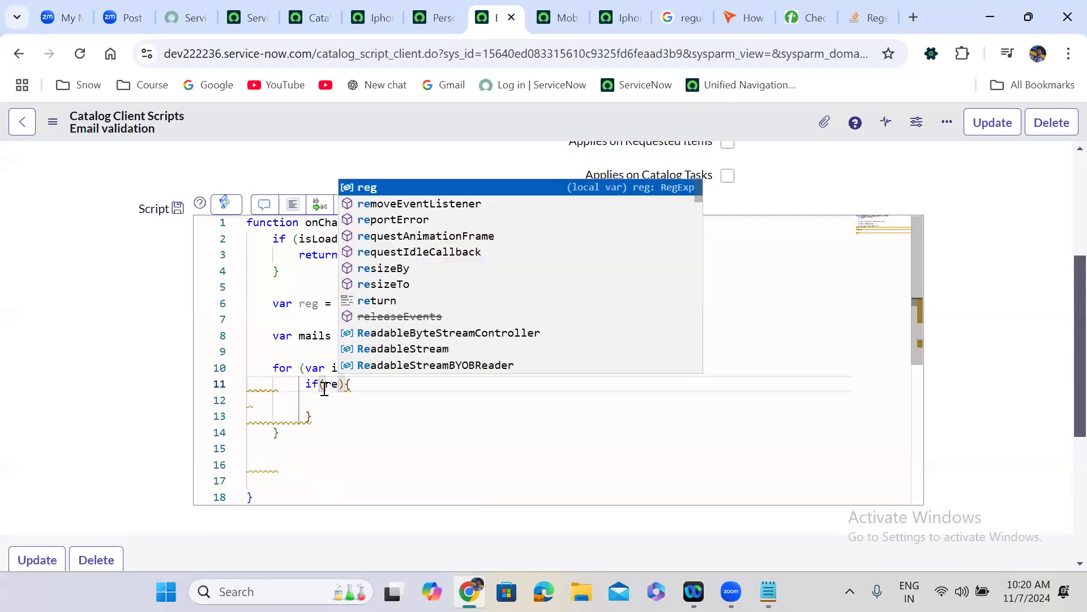
type("match(")
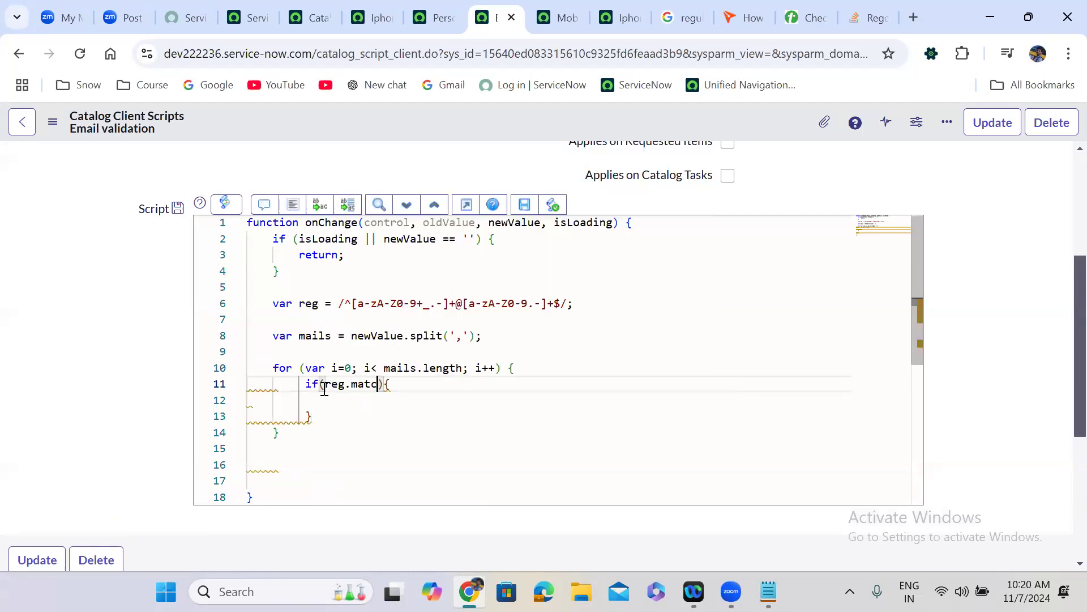
key("Left")
type("mails[i")
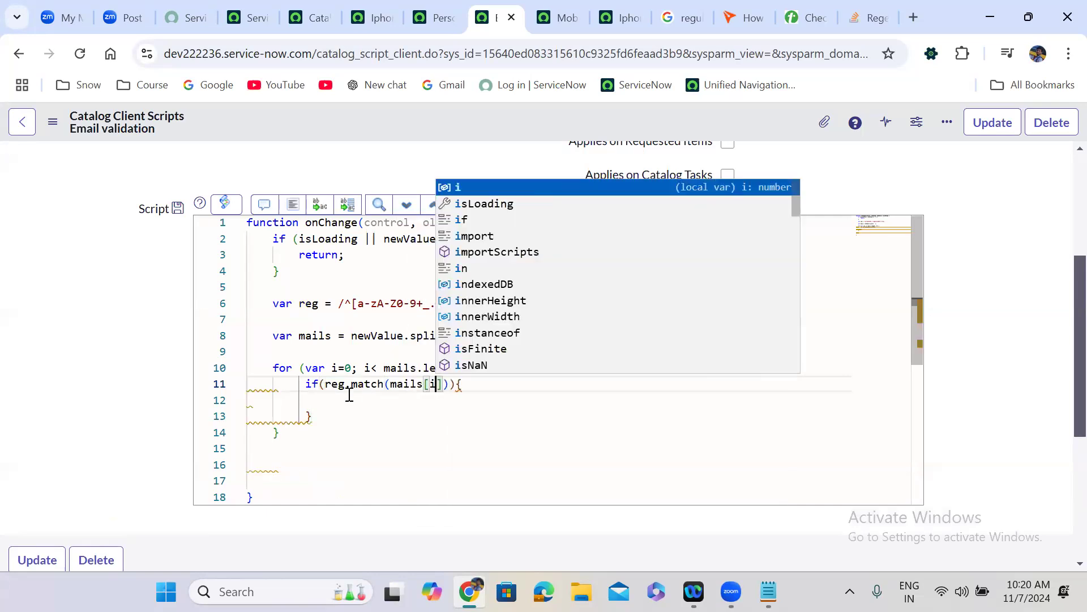
left_click(326, 388)
type("!")
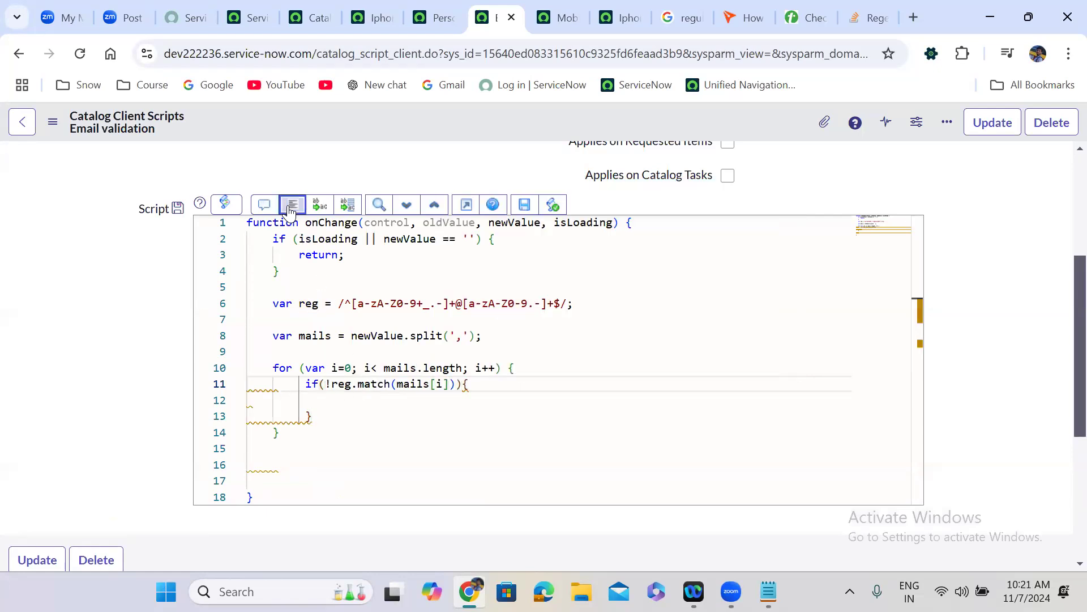
left_click(290, 207)
left_click(319, 403)
type("g_form.clear")
key("Down")
key("Down")
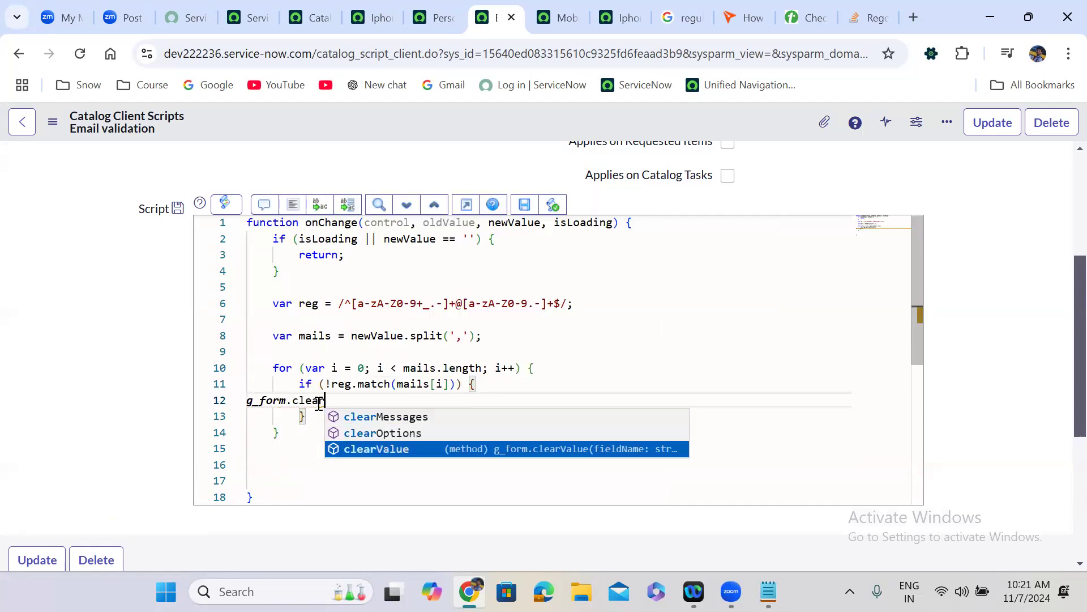
key("Return")
type("(")
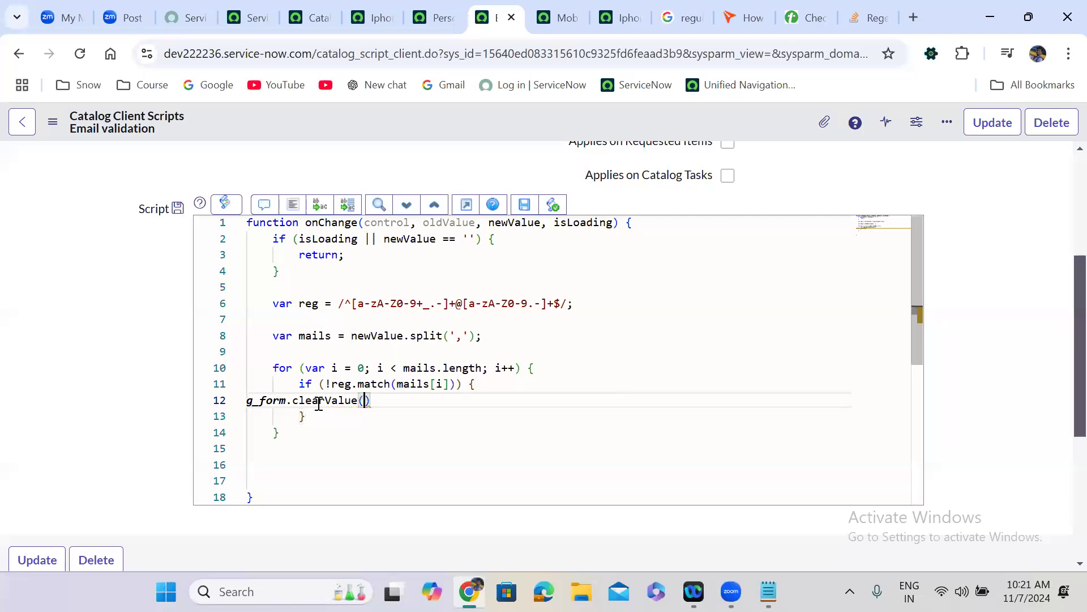
- Copy the variable name personal_emails and pass it to g_form.clearValue, ending with a semicolon
left_click(433, 17)
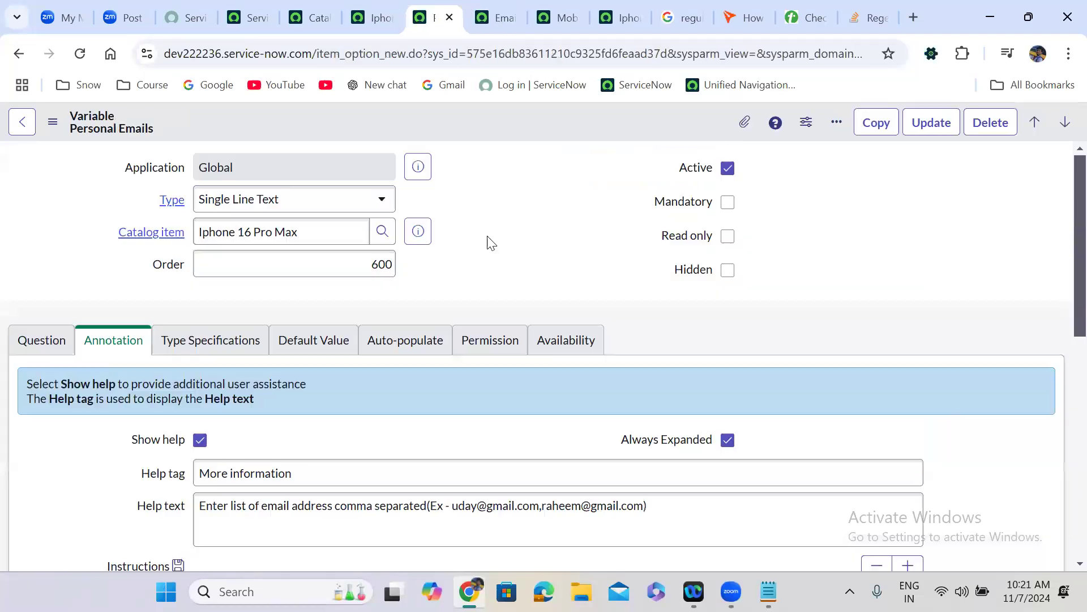
left_click(31, 351)
double_click(253, 460)
key("ctrl+c")
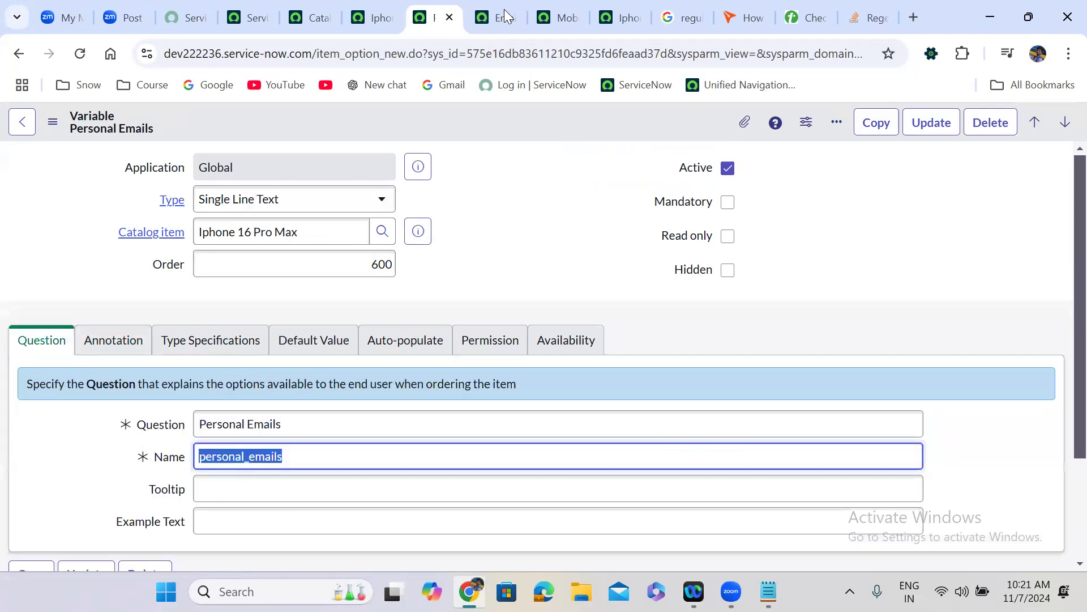
left_click(504, 6)
key("ctrl+v")
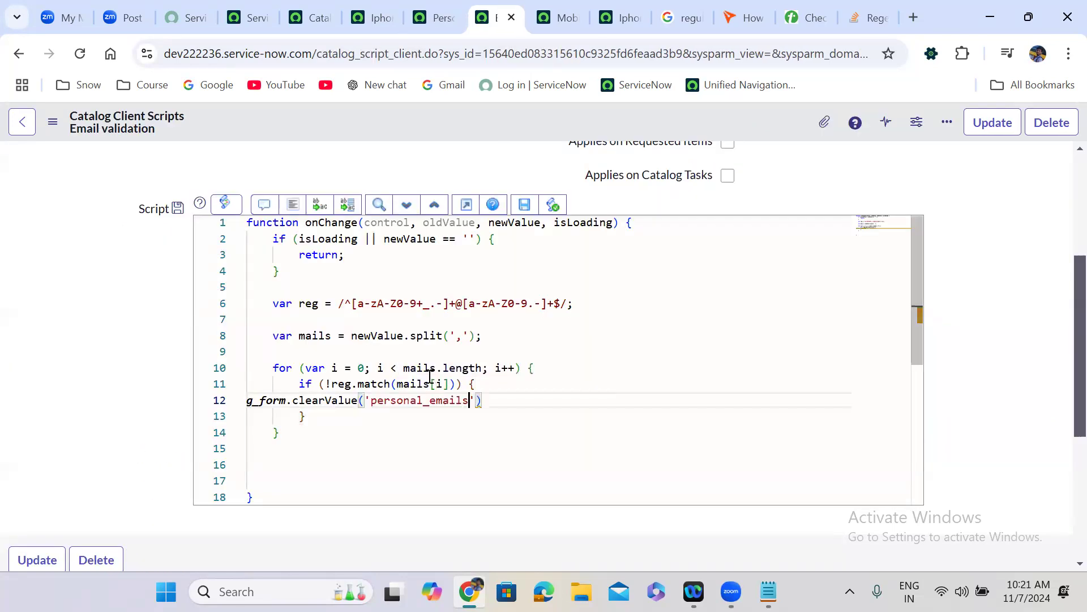
left_click(293, 204)
left_click(563, 399)
type(";")
key("Return")
- Add g_form.showFieldMsg('personal_emails', 'Inavlid Email found', 'error') followed by return;
type("g_form.showF")
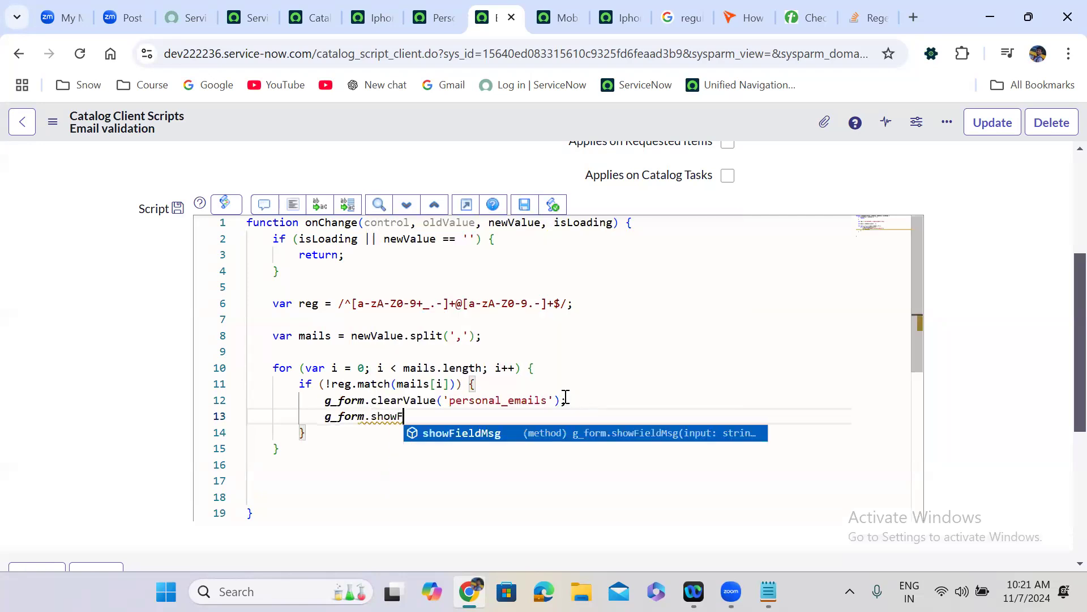
key("Down")
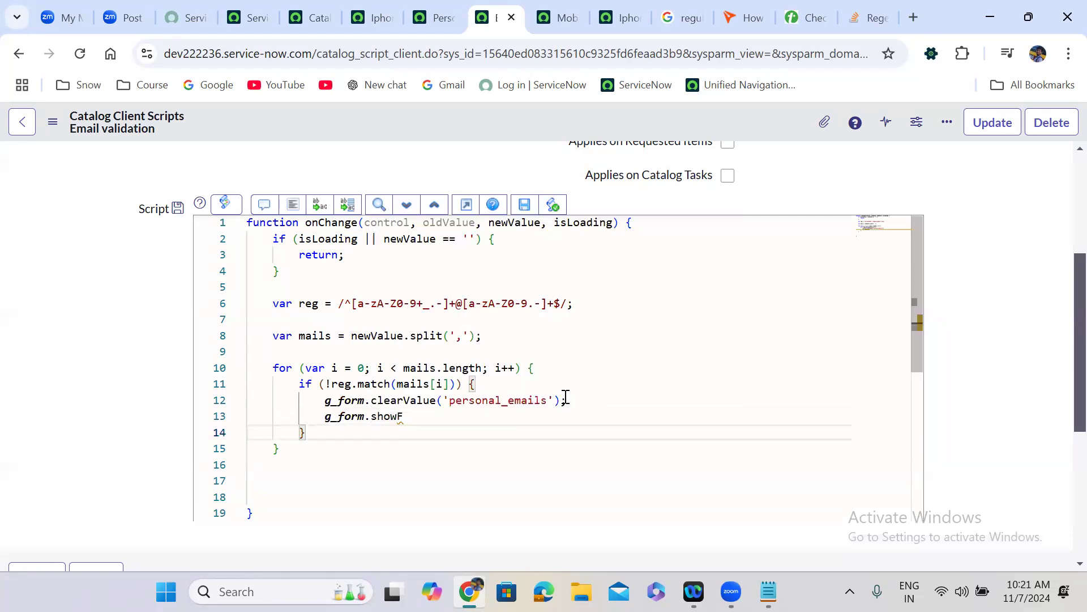
left_click(414, 419)
key("ctrl+space")
key("Return")
type("();")
key("Left")
key("Left")
type("'")
key("ctrl+v")
type(", '")
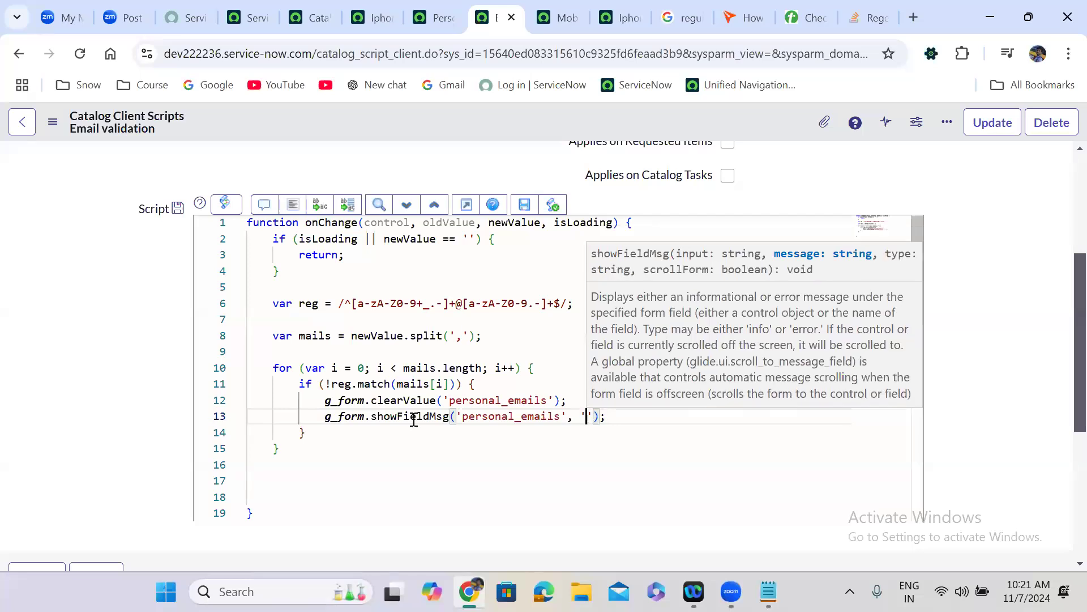
type("Inv")
key("BackSpace")
key("BackSpace")
key("BackSpace")
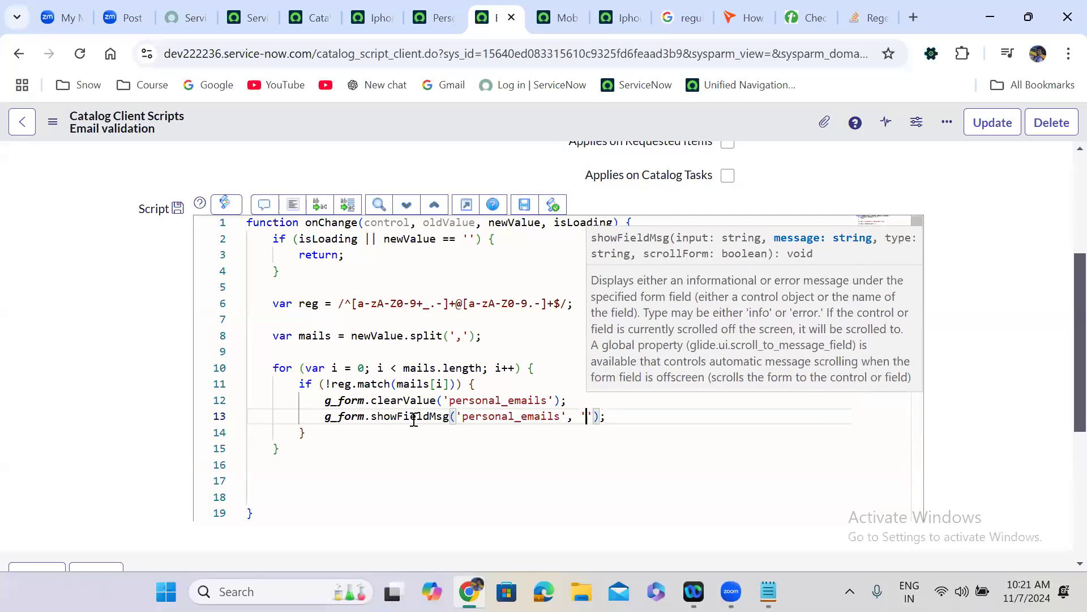
type("Inavl")
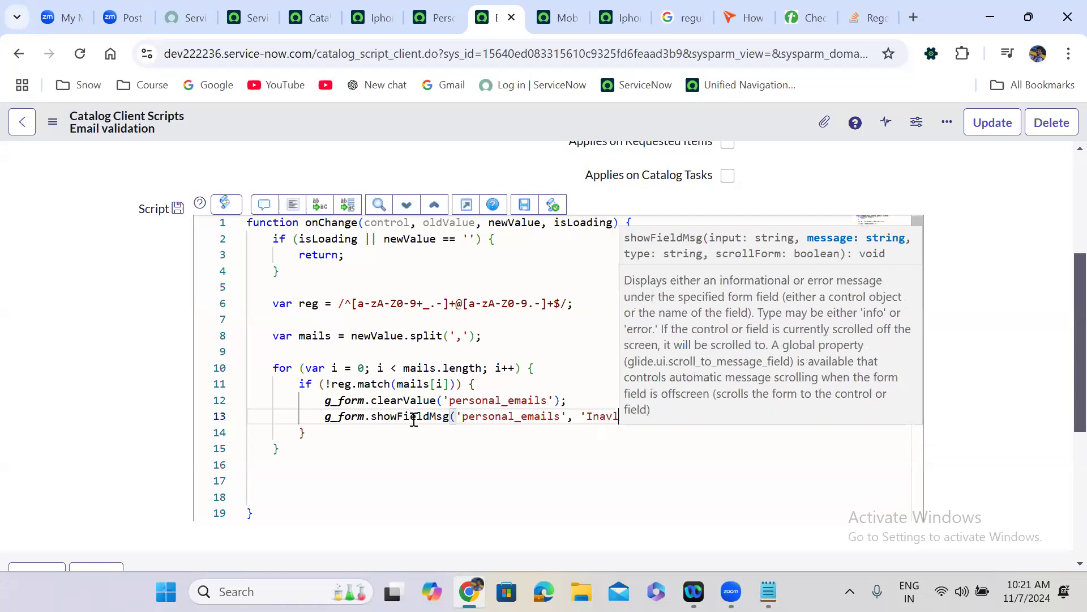
type("id Emai")
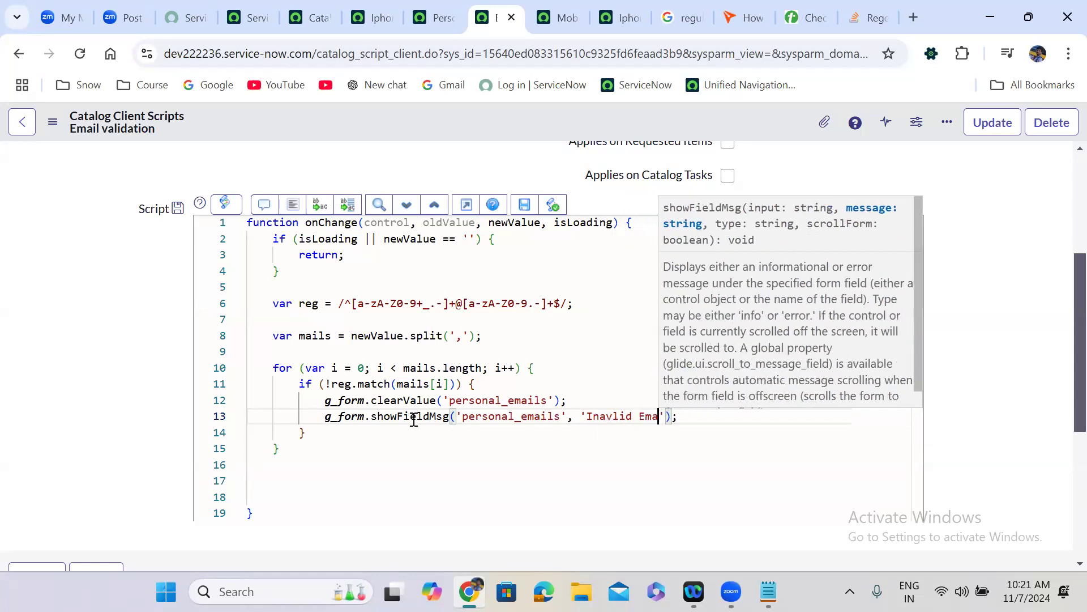
type("l found")
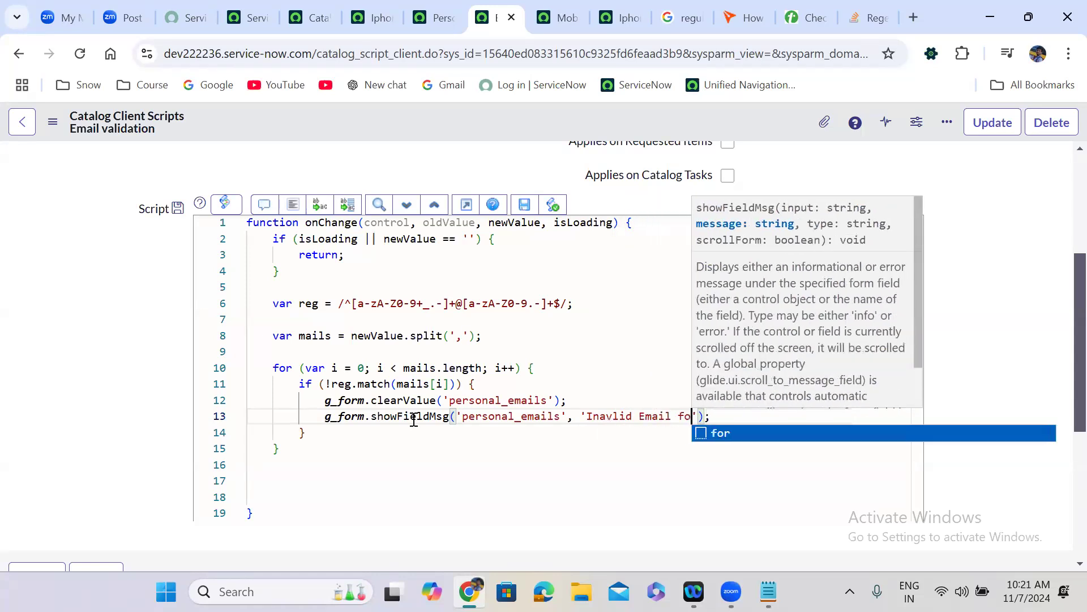
type("', 'err")
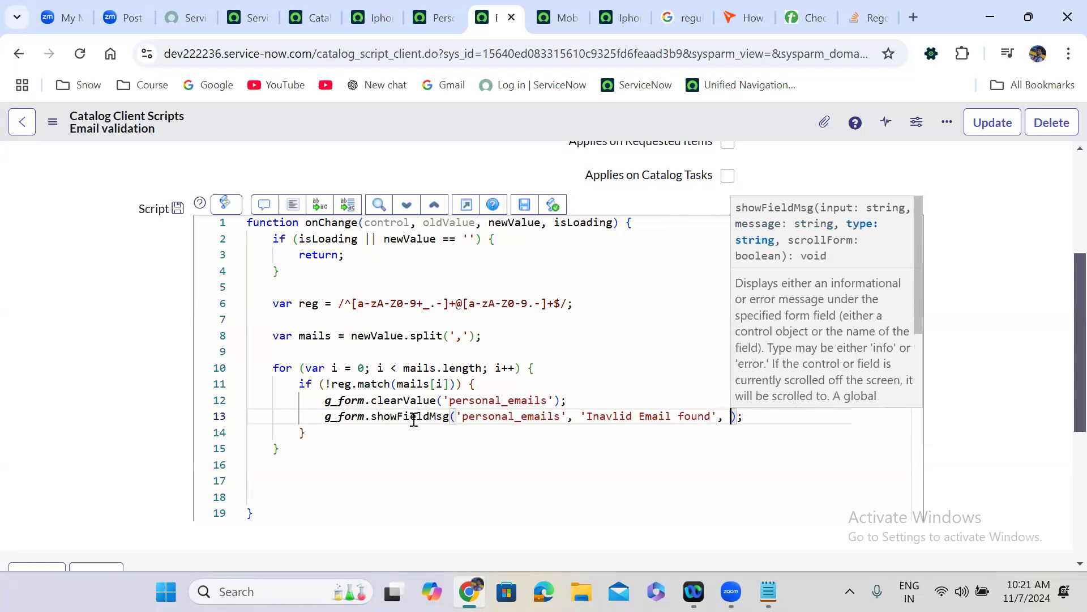
type("or")
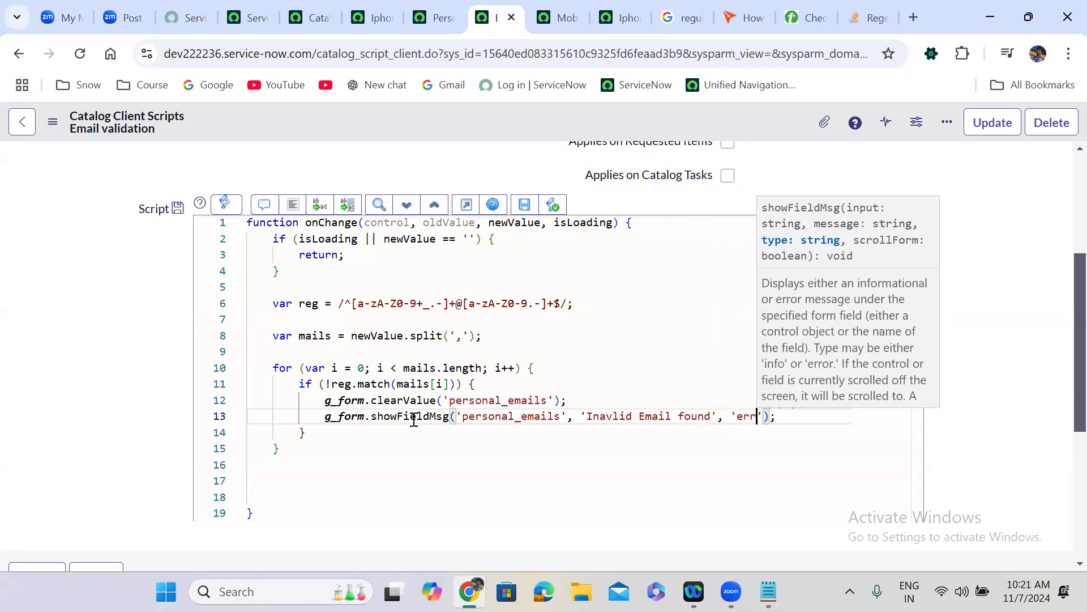
key("Right")
key("Right")
key("Right")
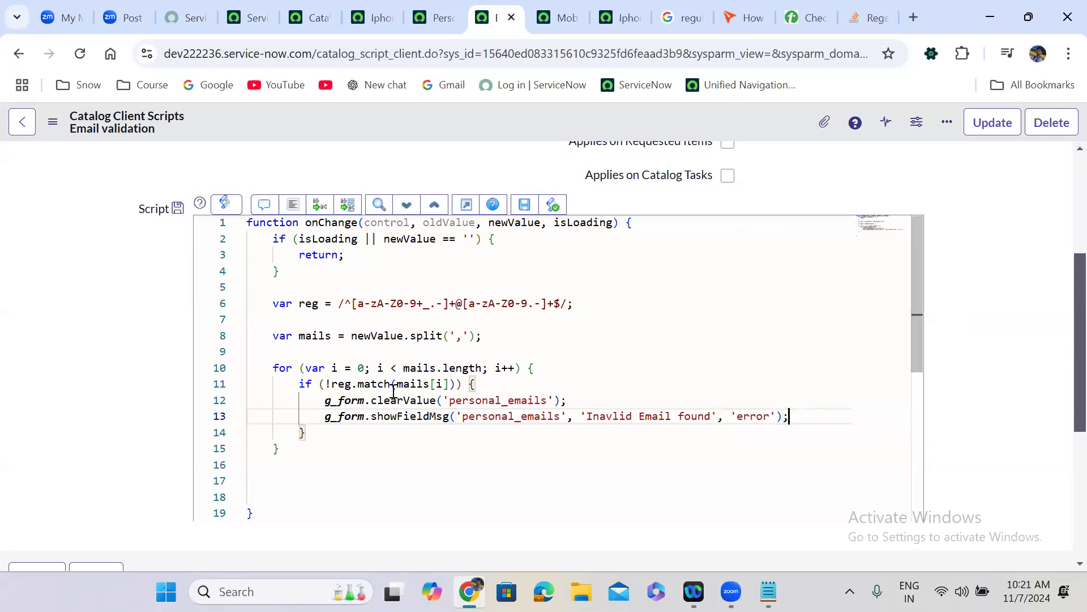
left_click(292, 204)
left_click(792, 422)
key("Return")
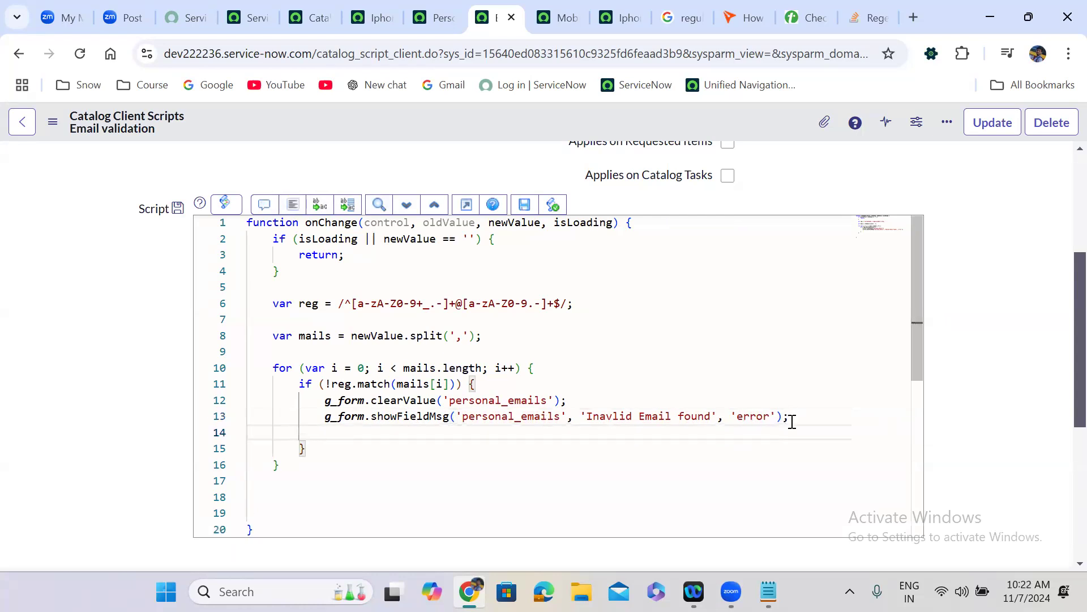
type("return")
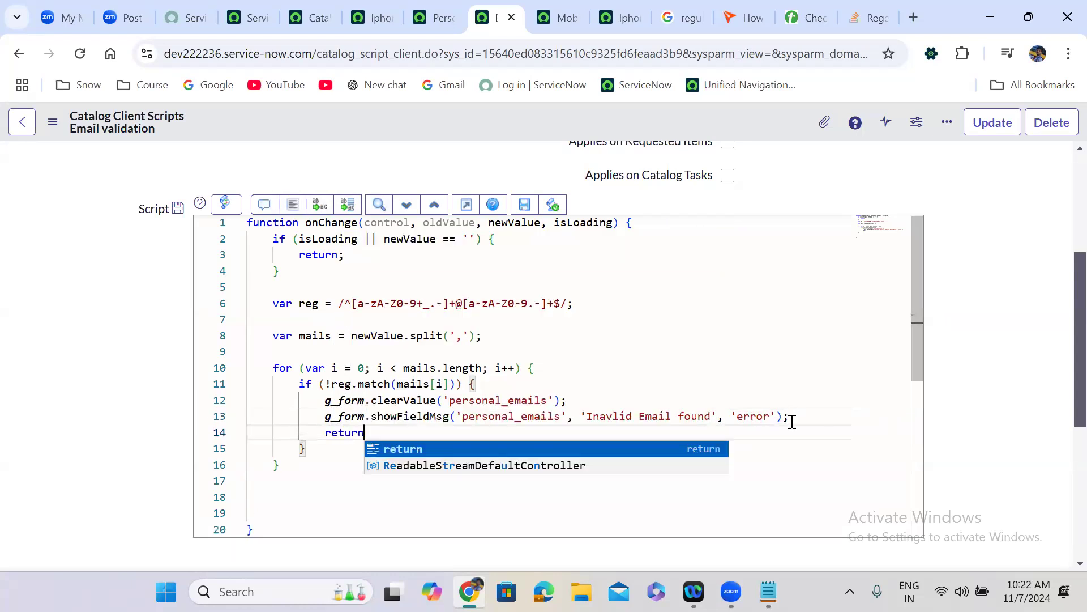
type(";")
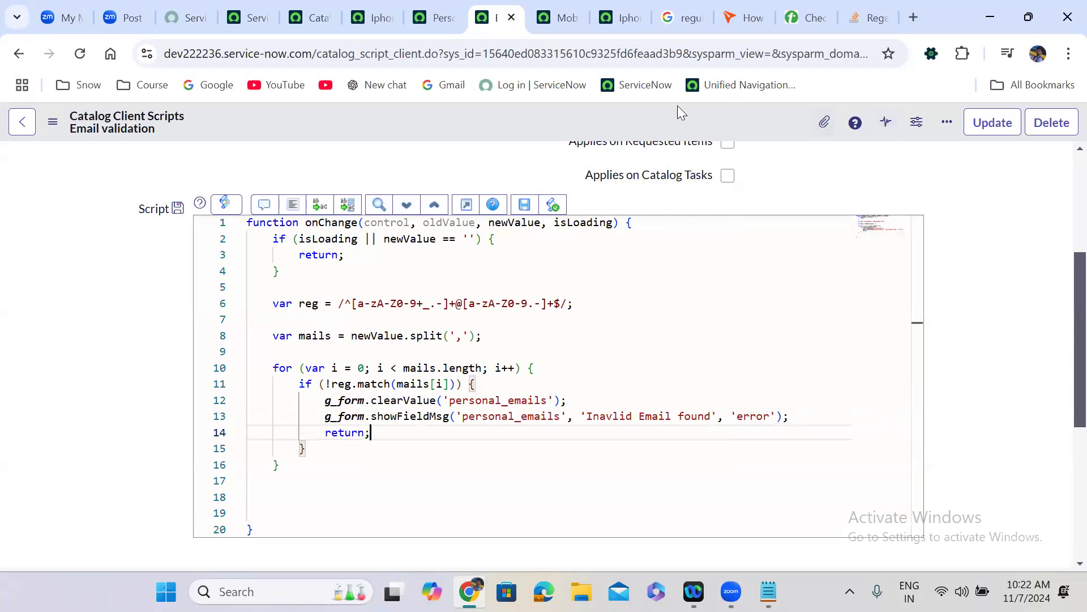
- Save the Email validation script and reload the Iphone 16 Pro Max order form
right_click(506, 119)
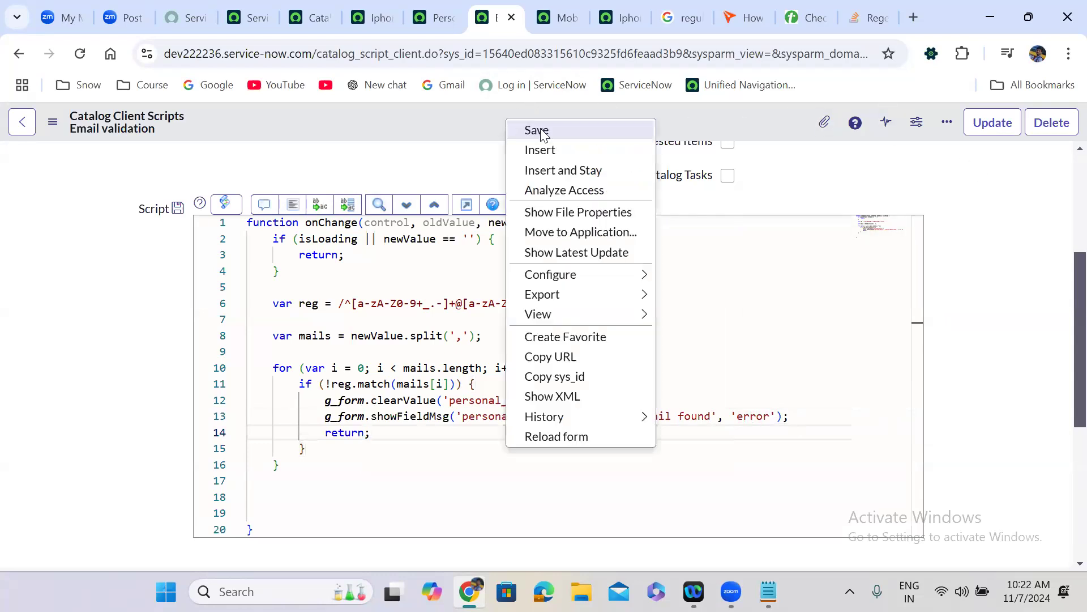
left_click(542, 134)
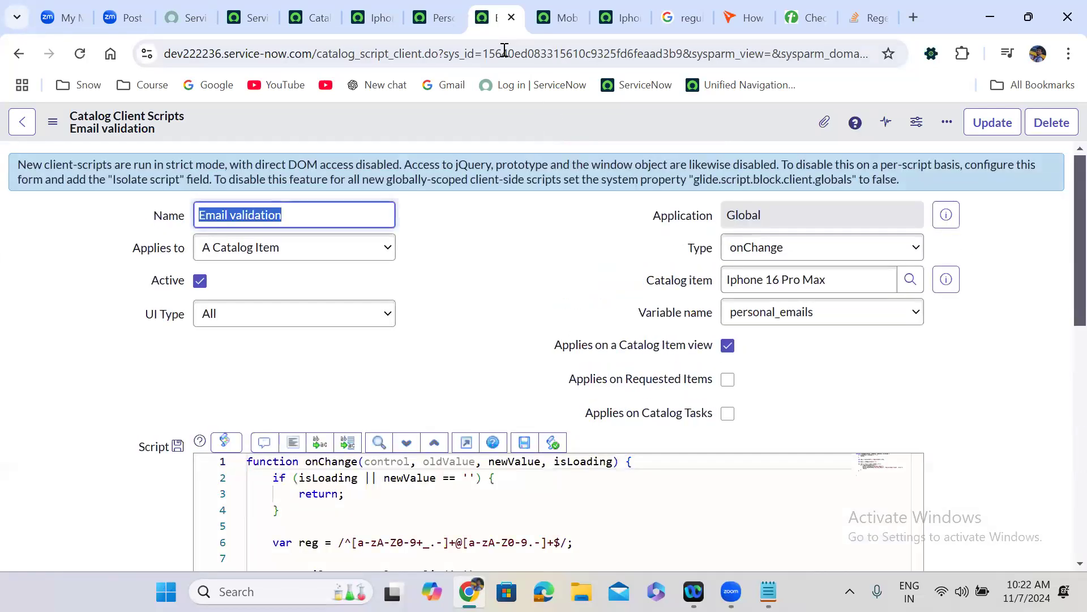
left_click(616, 19)
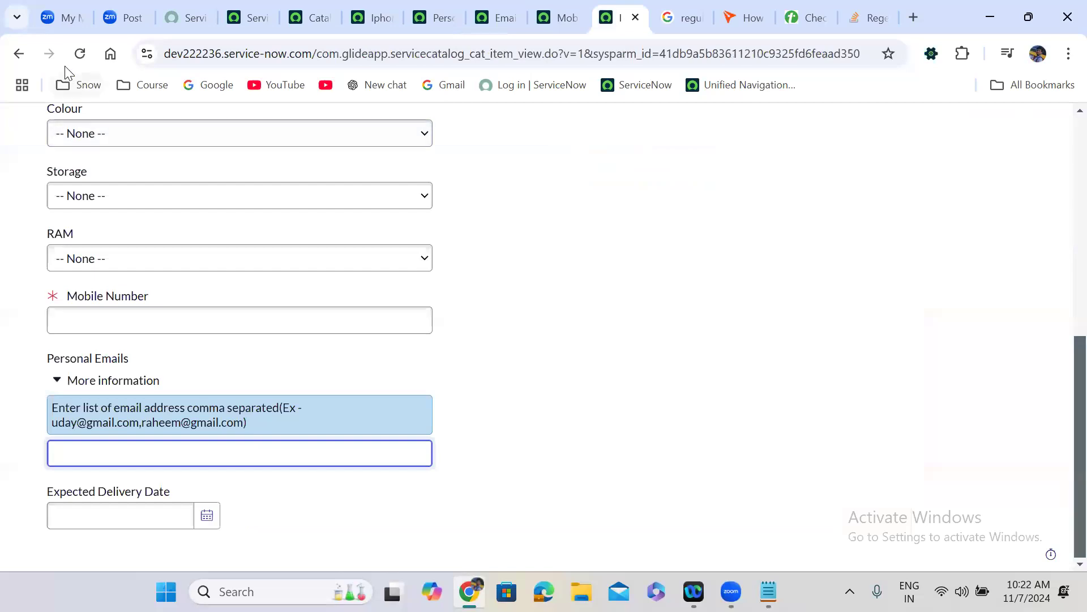
left_click(80, 53)
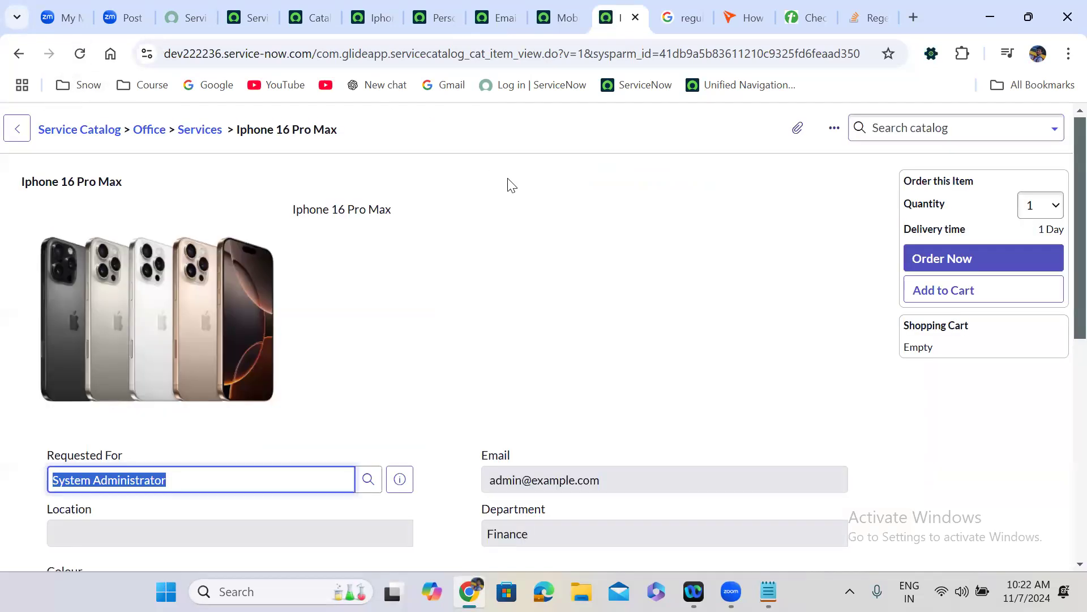
- Enter two comma-separated test emails in Personal Emails, the second missing .com, and leave the field
scroll(387, 336, "down", 7)
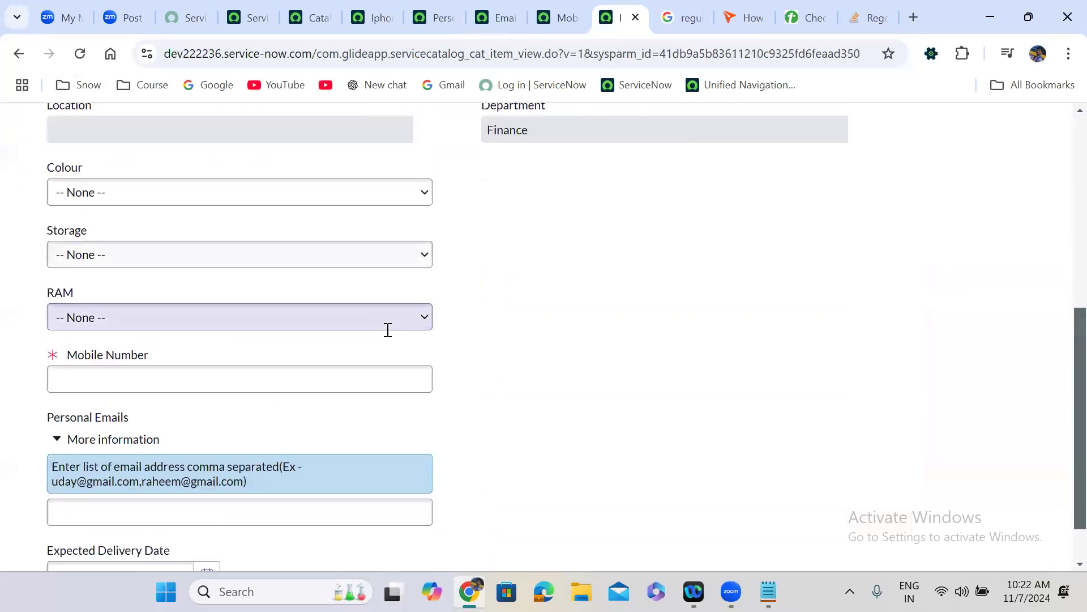
left_click(101, 456)
type("yday@")
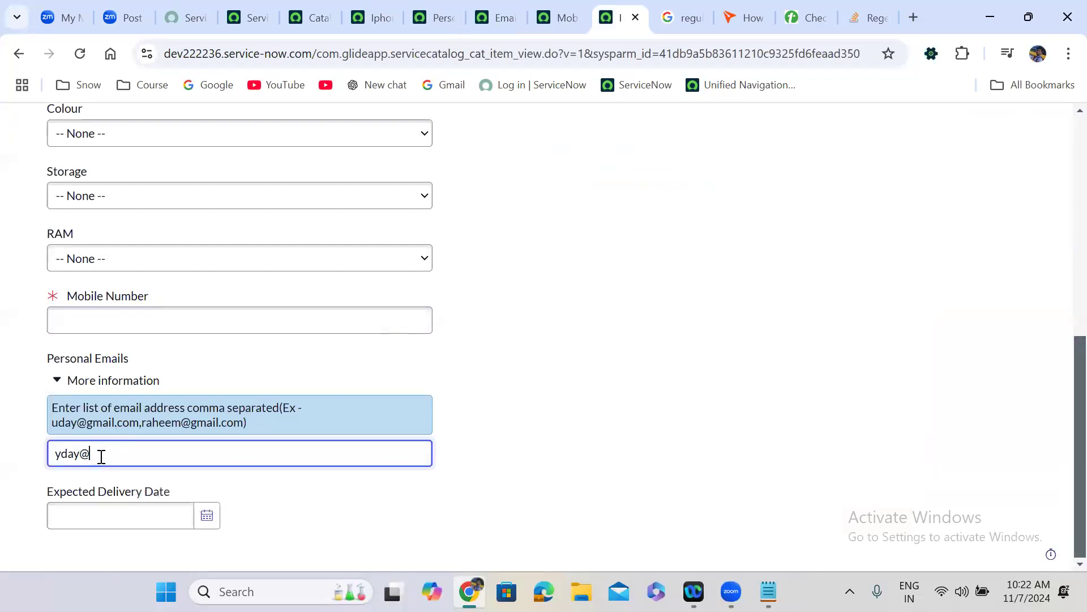
key("BackSpace")
key("BackSpace")
key("BackSpace")
key("BackSpace")
key("BackSpace")
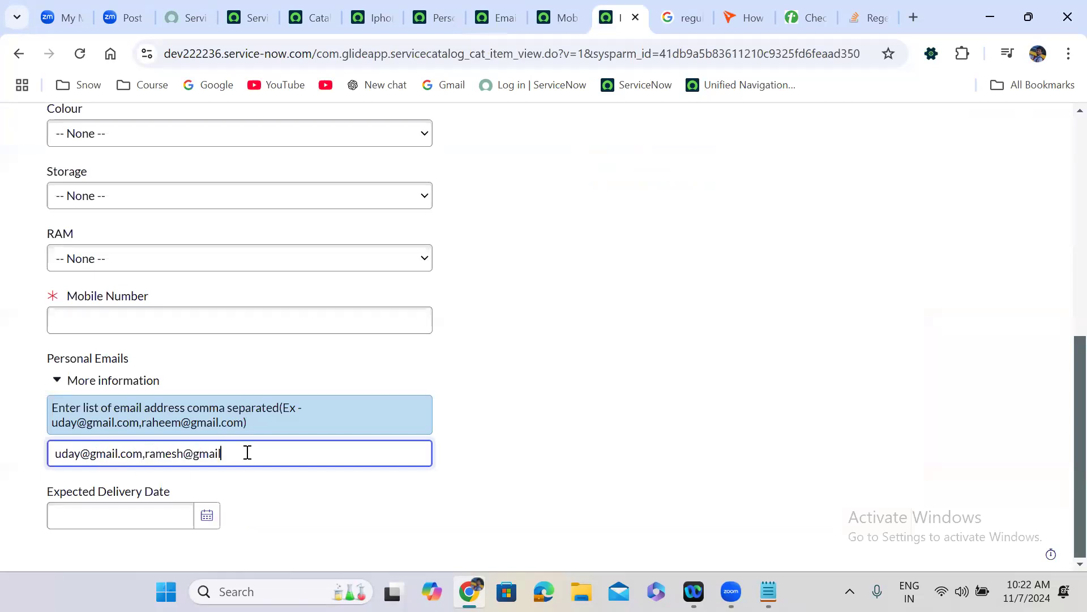
left_click(552, 405)
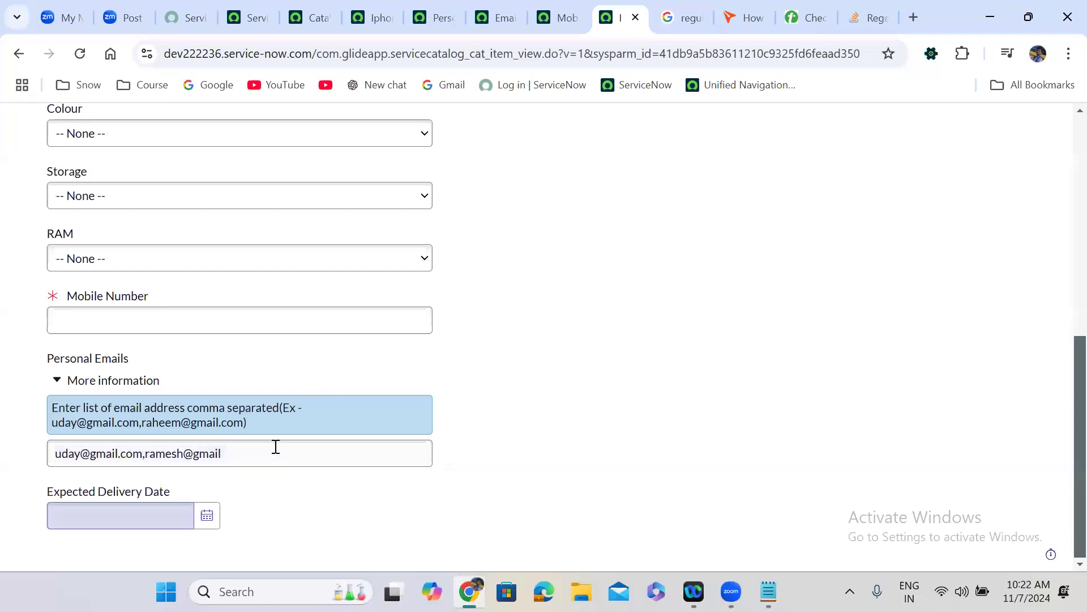
left_click(257, 452)
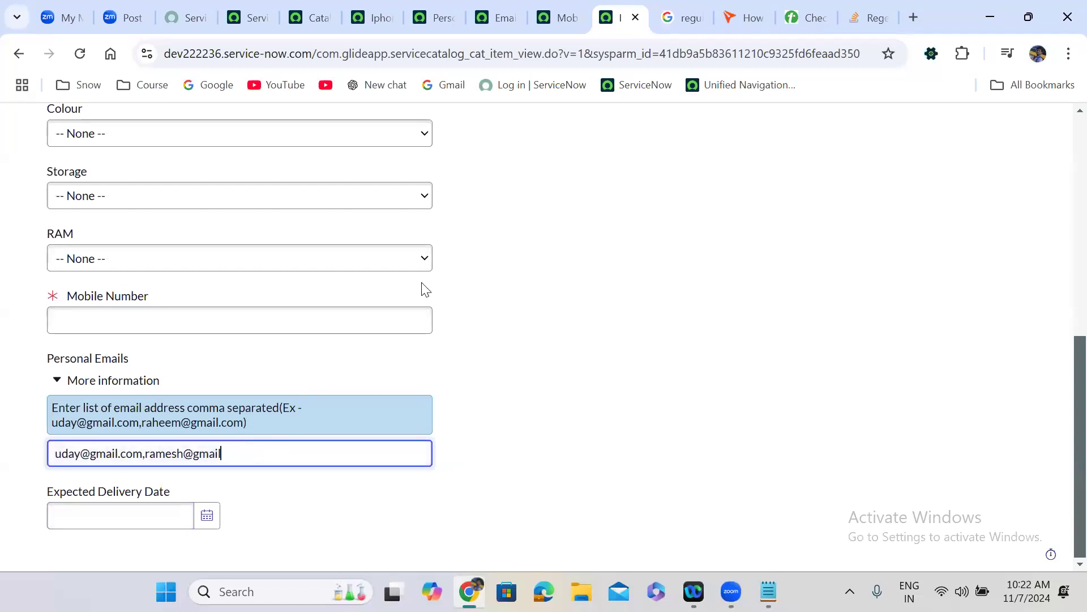
- Comment out lines 8–10 with Toggle Comment and prefix line 16 with // in the Email validation script
left_click(498, 6)
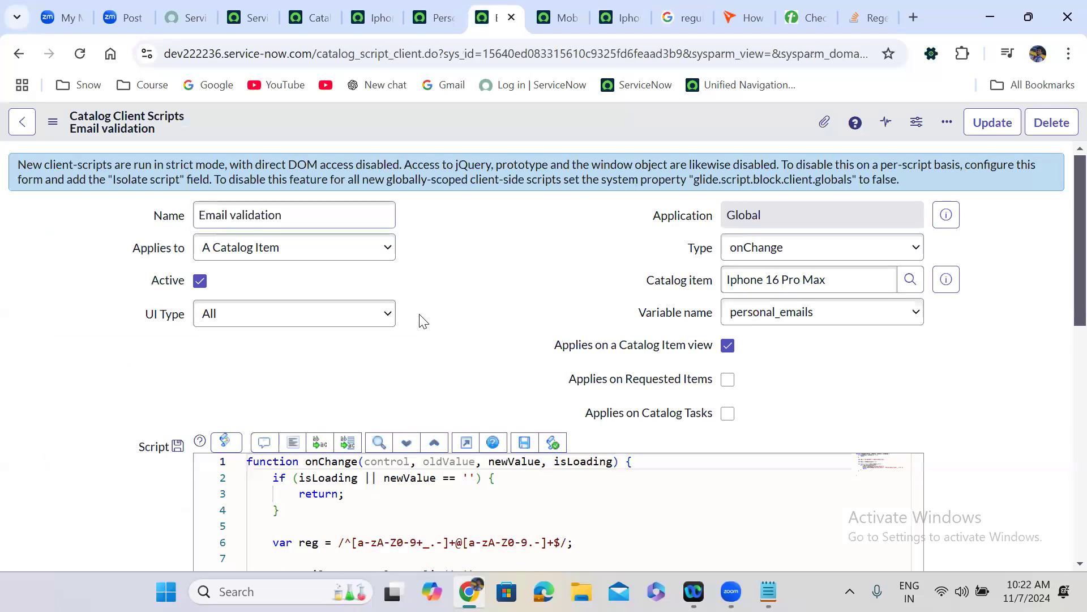
scroll(423, 321, "down", 4)
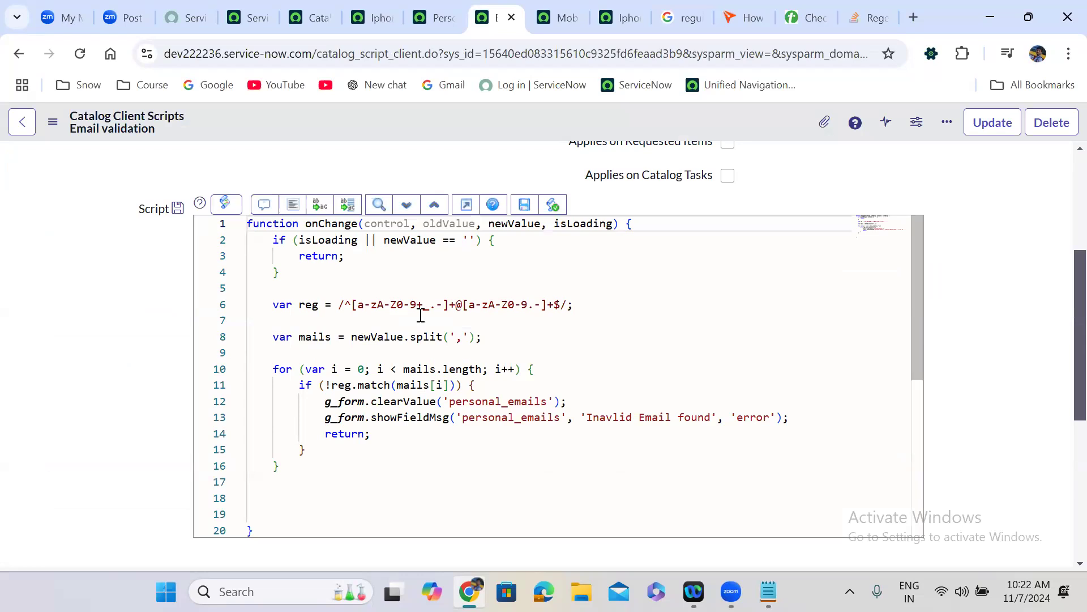
left_click_drag(543, 369, 250, 335)
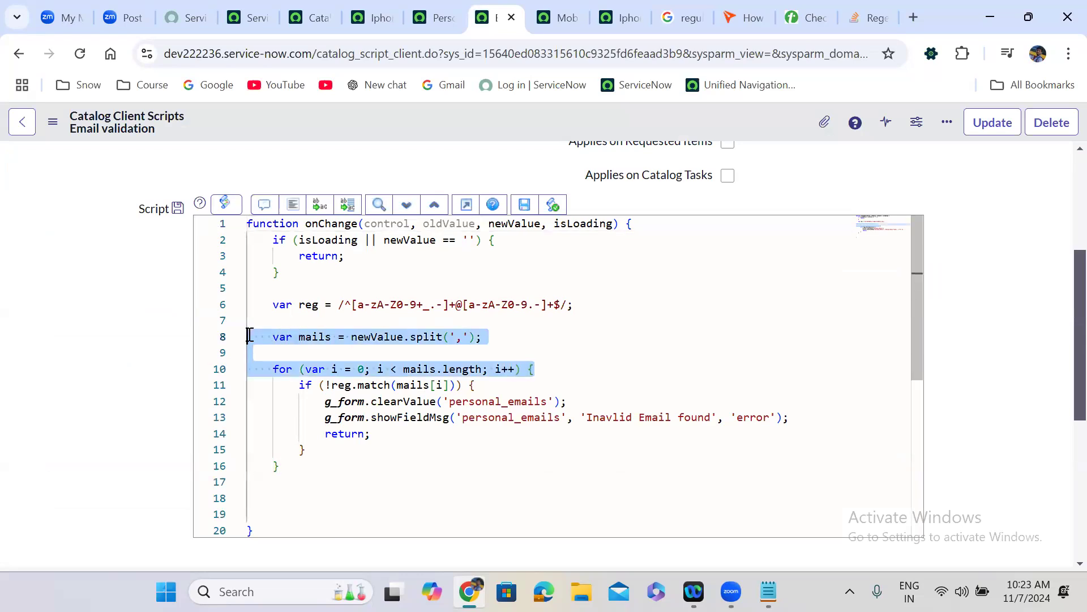
left_click(264, 204)
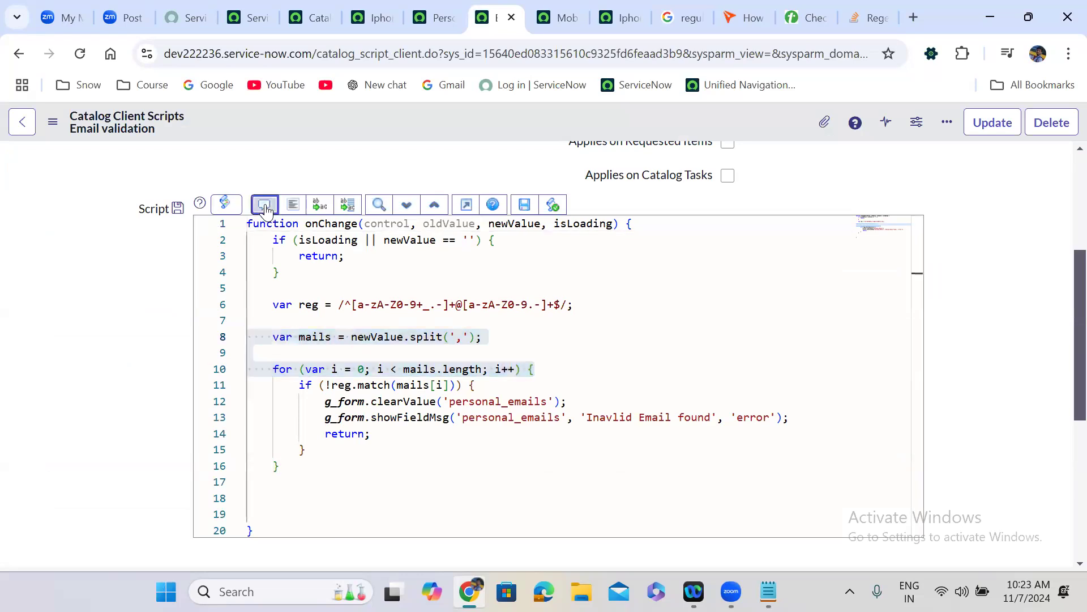
left_click(251, 464)
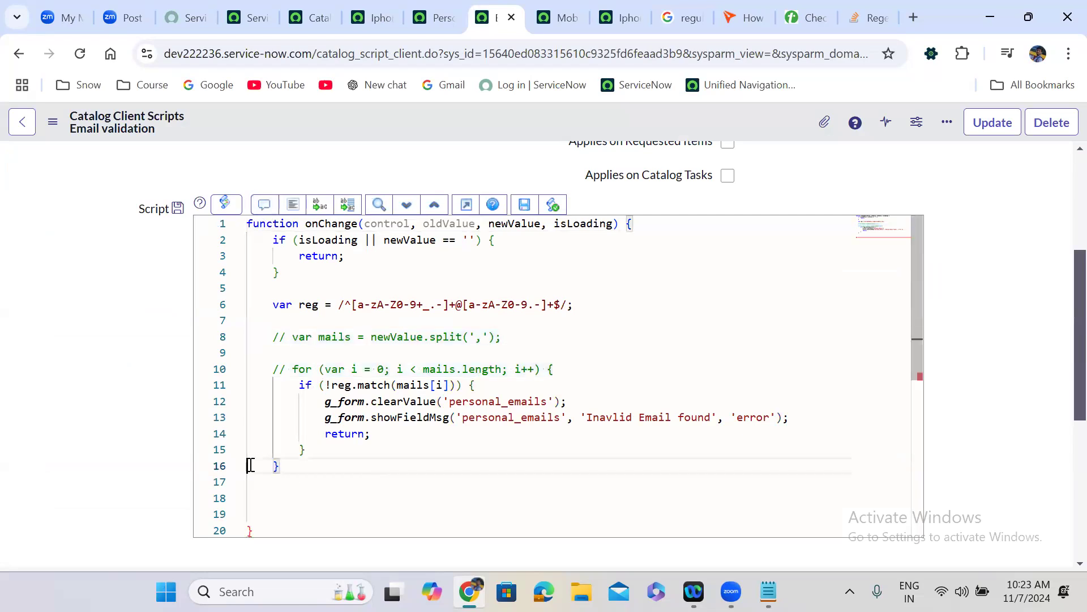
type("//")
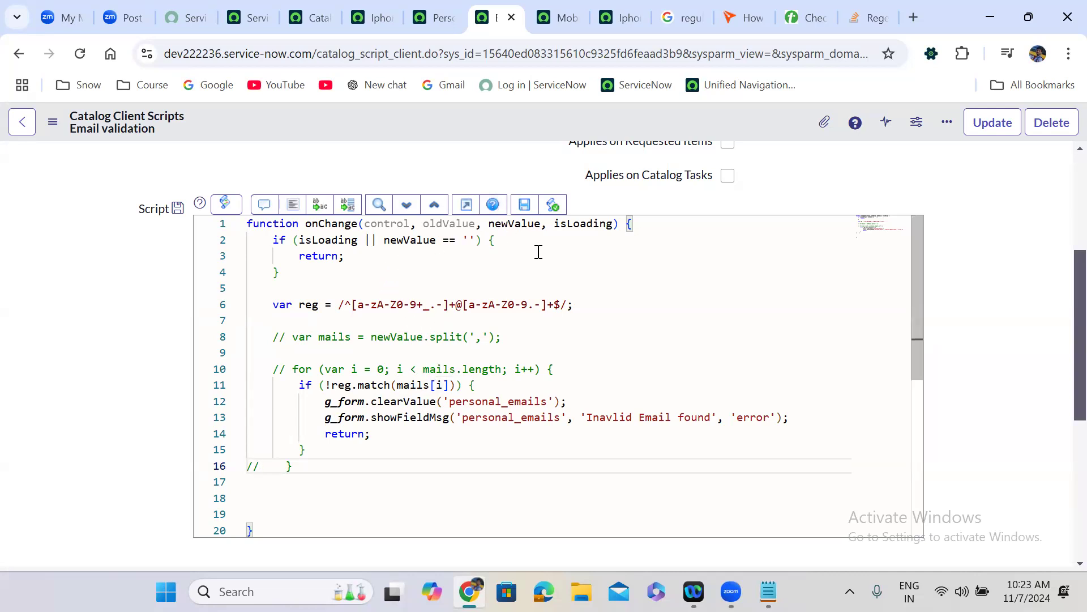
- Match the regex against newValue instead of mails[i] on line 11 and save the script
double_click(399, 338)
key("ctrl+c")
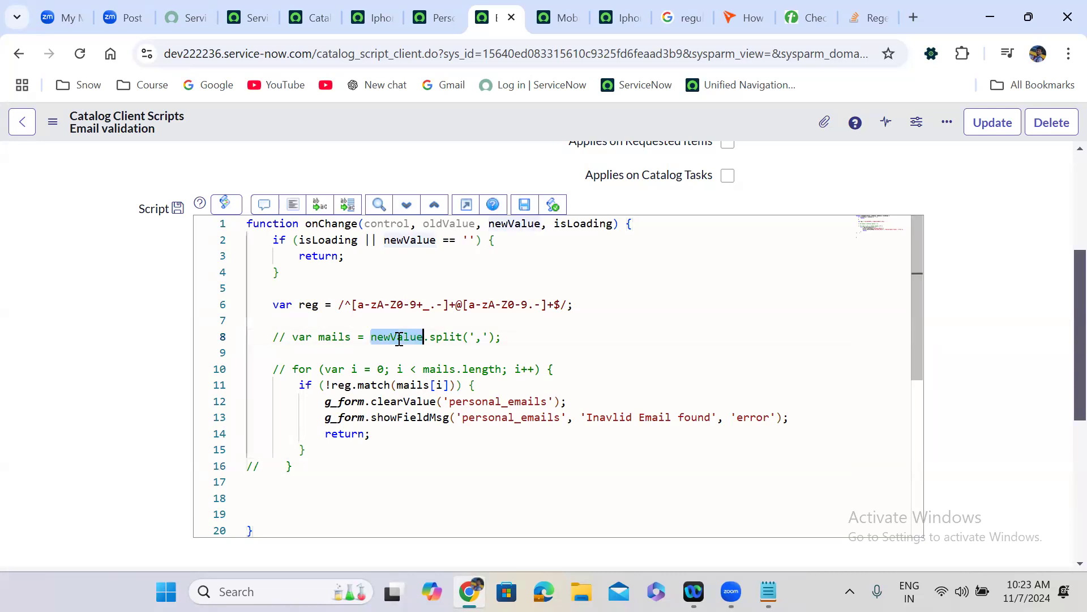
left_click_drag(396, 385, 451, 386)
key("ctrl+v")
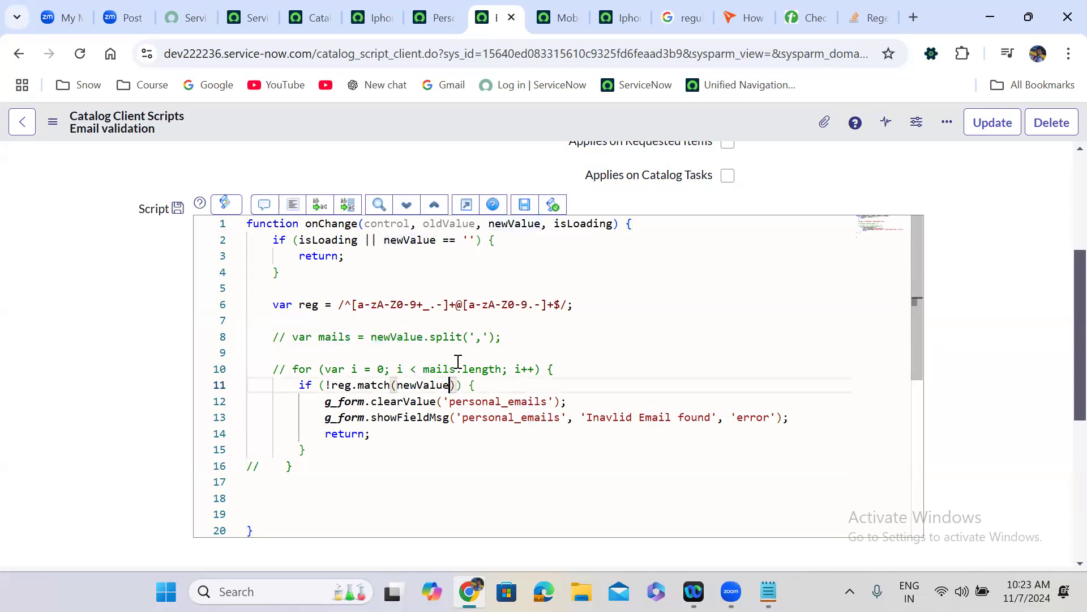
right_click(491, 118)
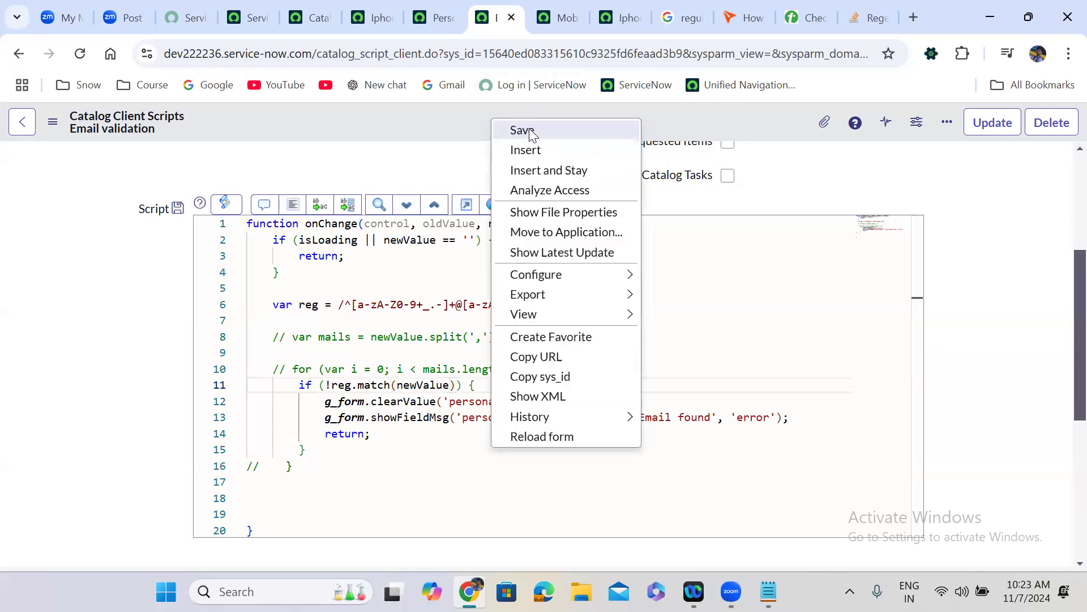
left_click(529, 130)
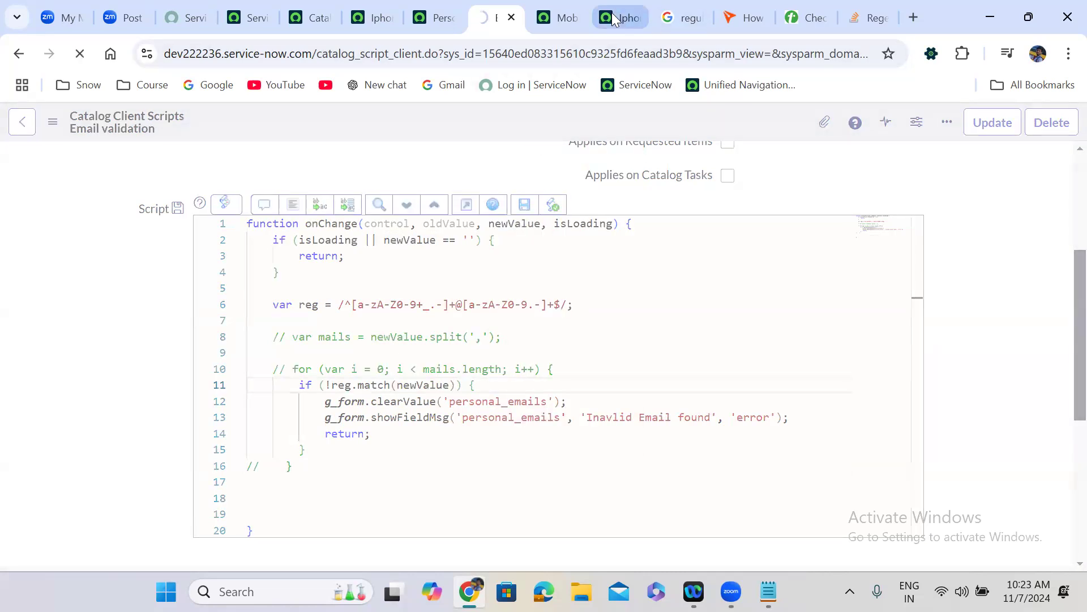
- Reload the Iphone 16 Pro Max order form, confirming the reload
left_click(614, 17)
left_click(82, 52)
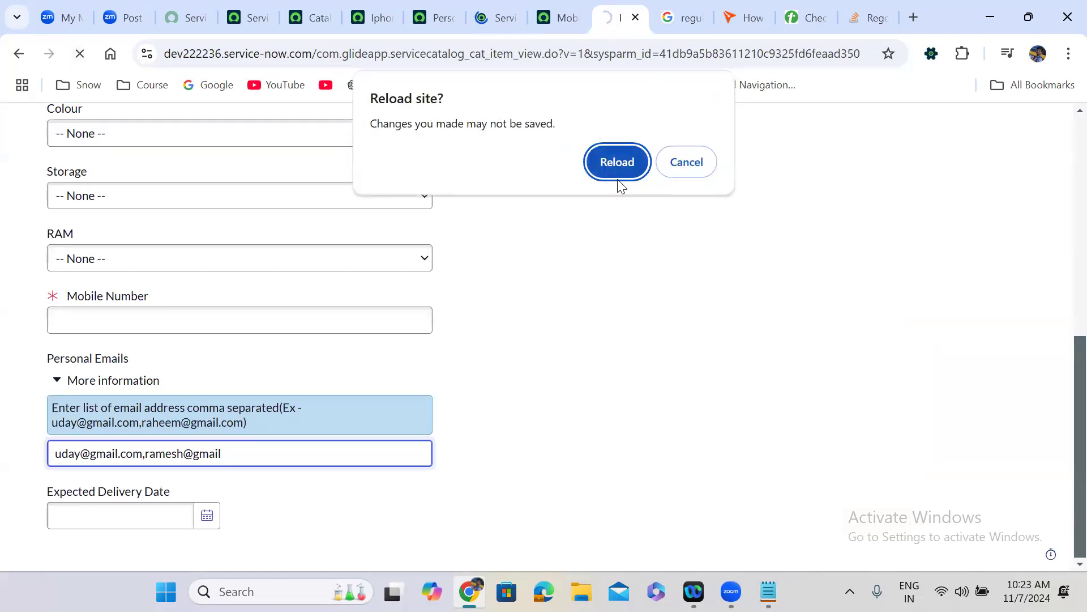
left_click(618, 170)
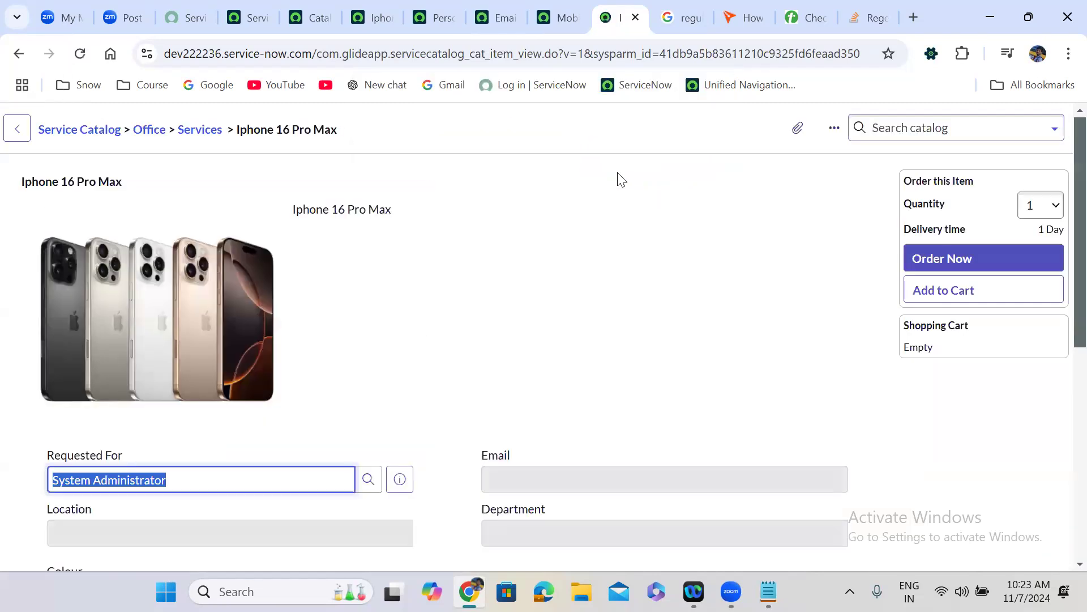
- Test Personal Emails with an address missing its .com suffix and leave the field
scroll(486, 345, "down", 8)
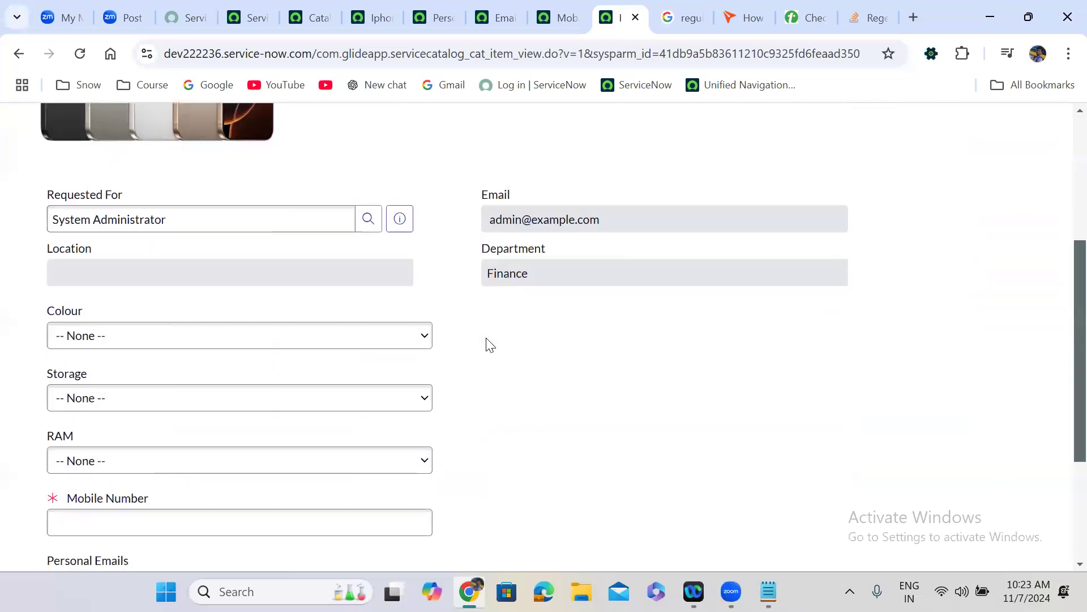
left_click(146, 453)
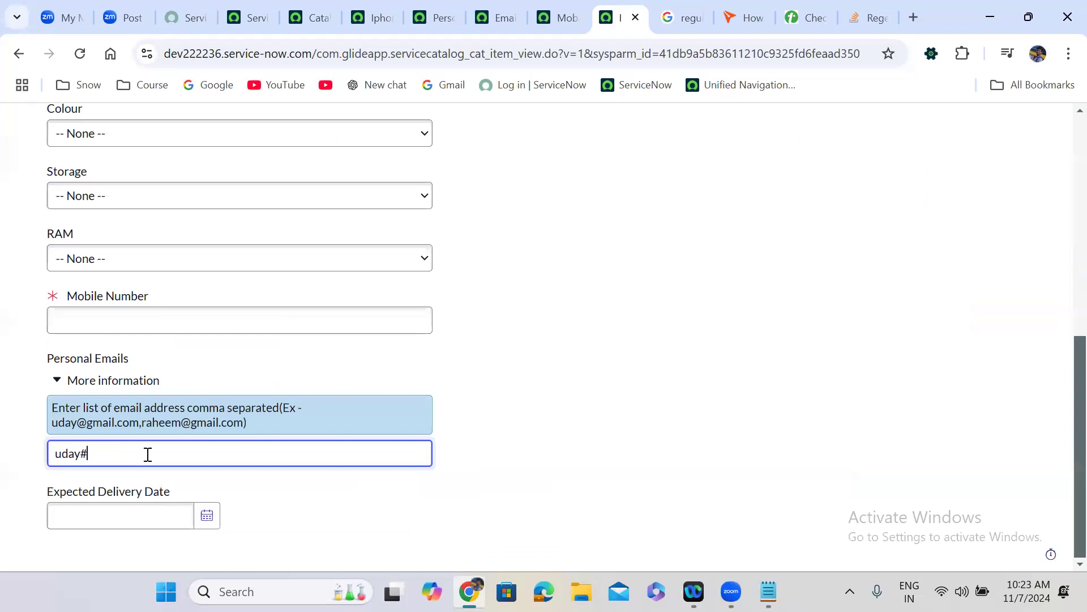
left_click(635, 428)
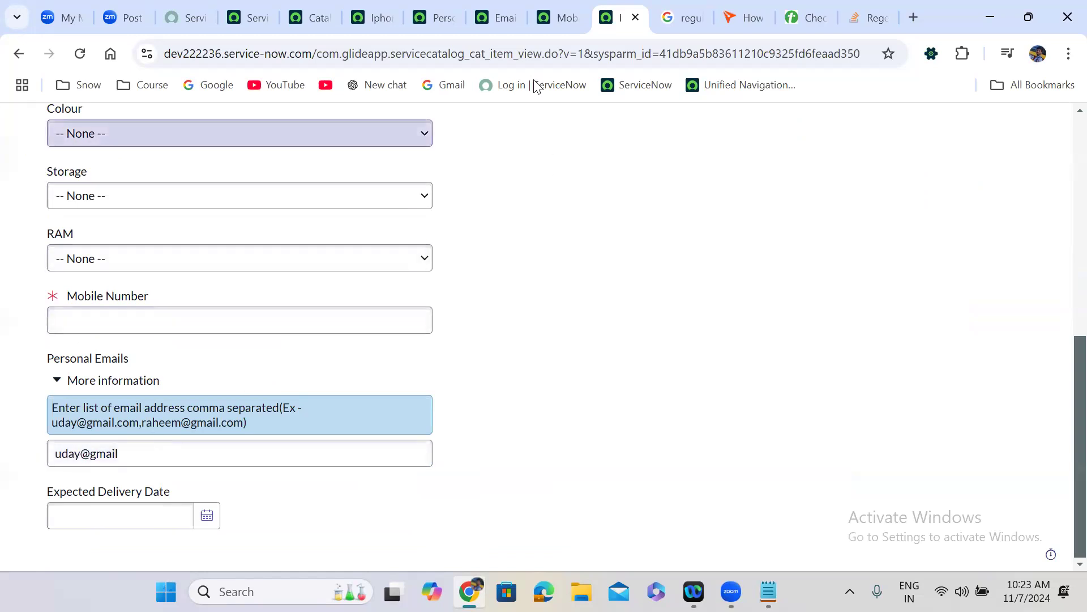
left_click(502, 7)
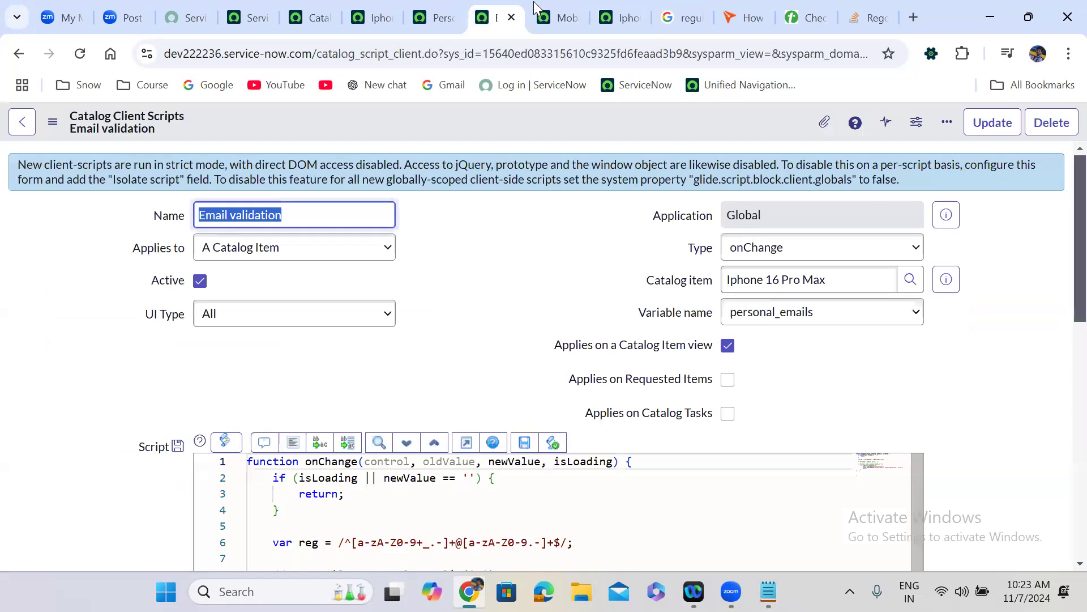
- Compare with the Mobile number validation script, review the Email validation script, and open a new tab
left_click(533, 2)
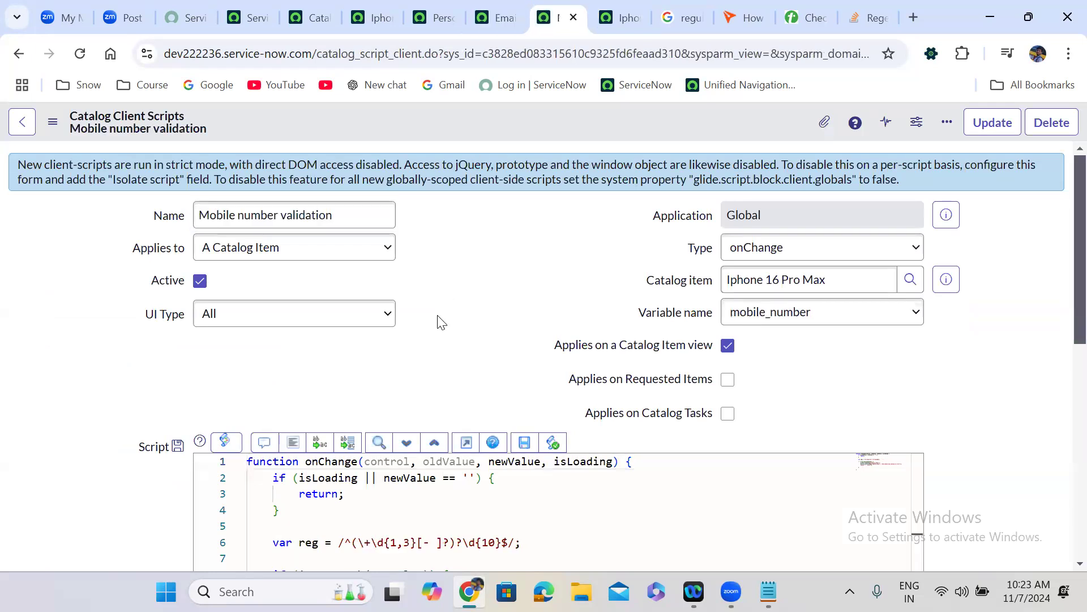
scroll(441, 323, "down", 1)
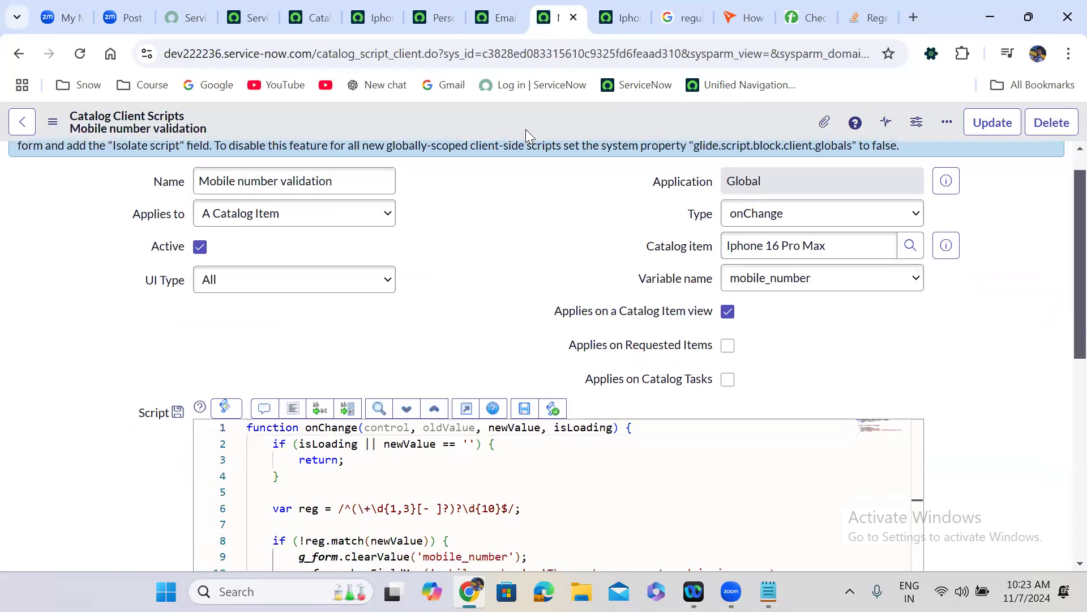
left_click(494, 18)
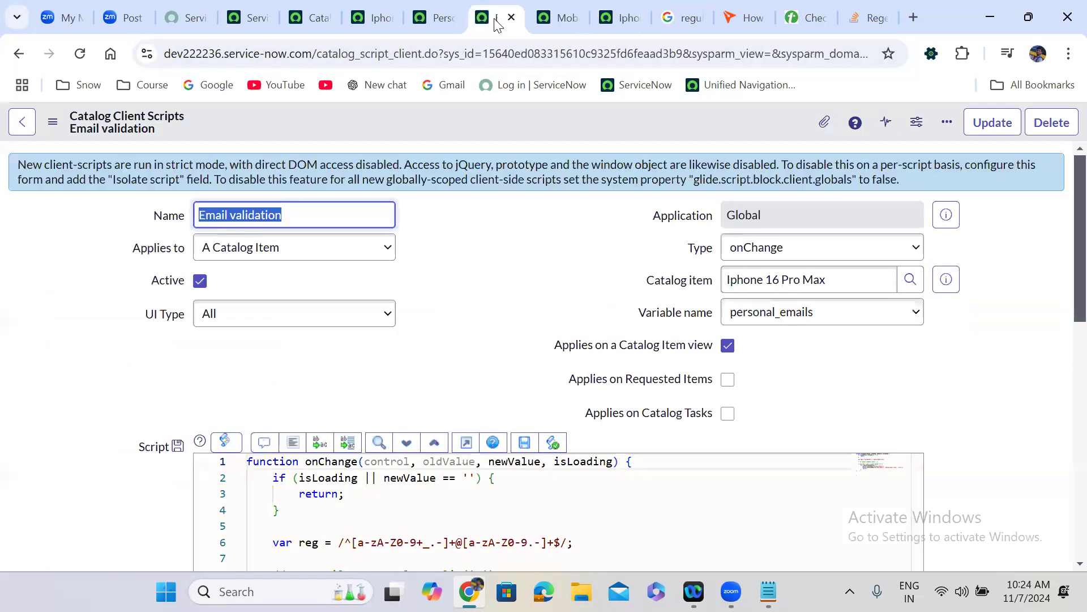
left_click(479, 275)
scroll(479, 275, "down", 1)
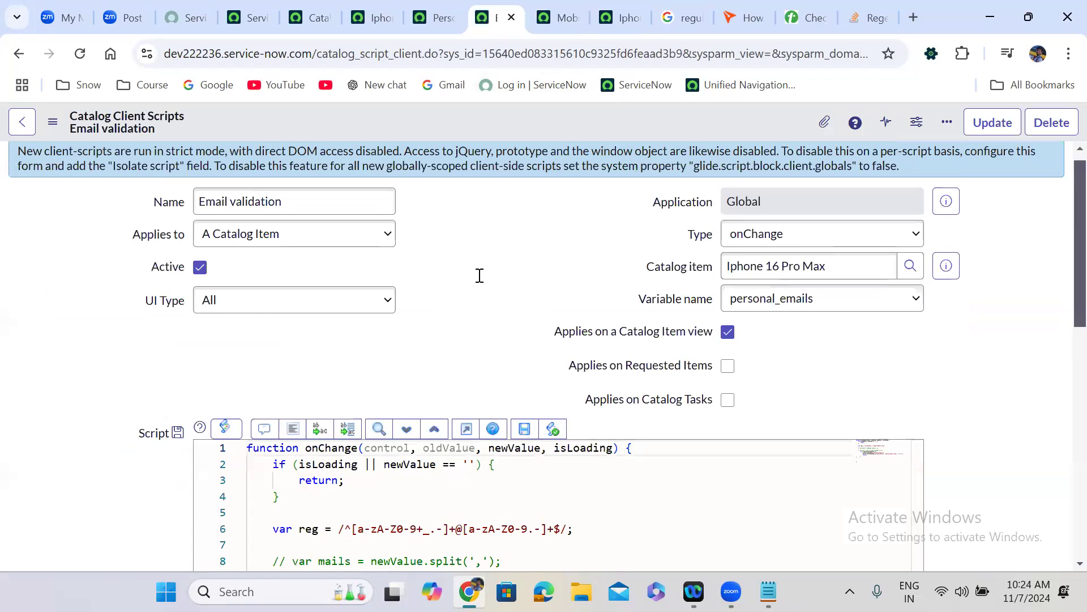
scroll(479, 275, "down", 4)
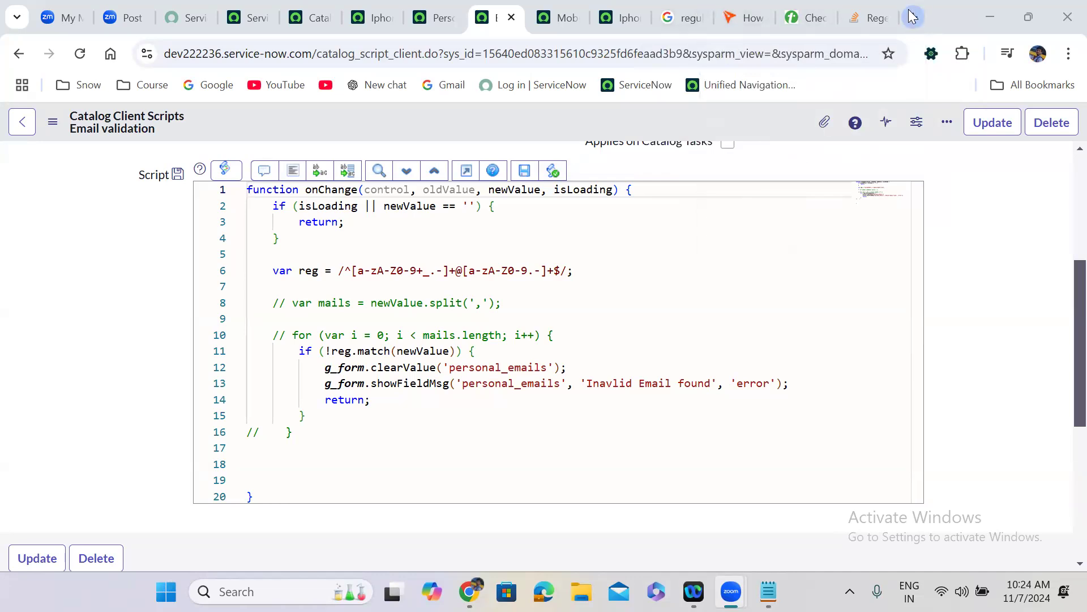
left_click(912, 17)
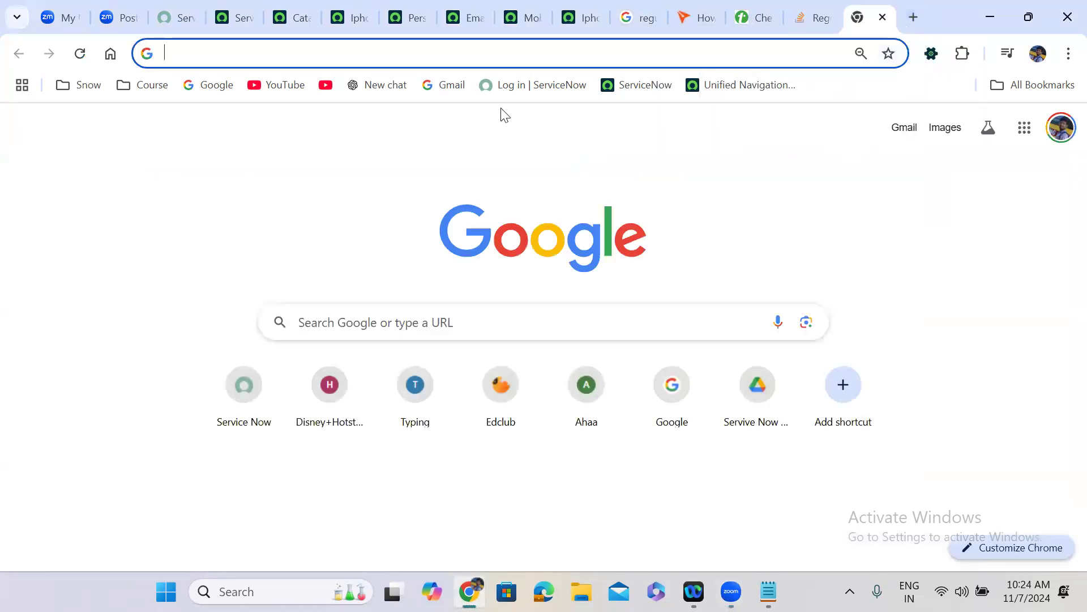
- Ask ChatGPT for an 'email regular expression', copy the regex, and select the old regex on line 6
left_click(392, 89)
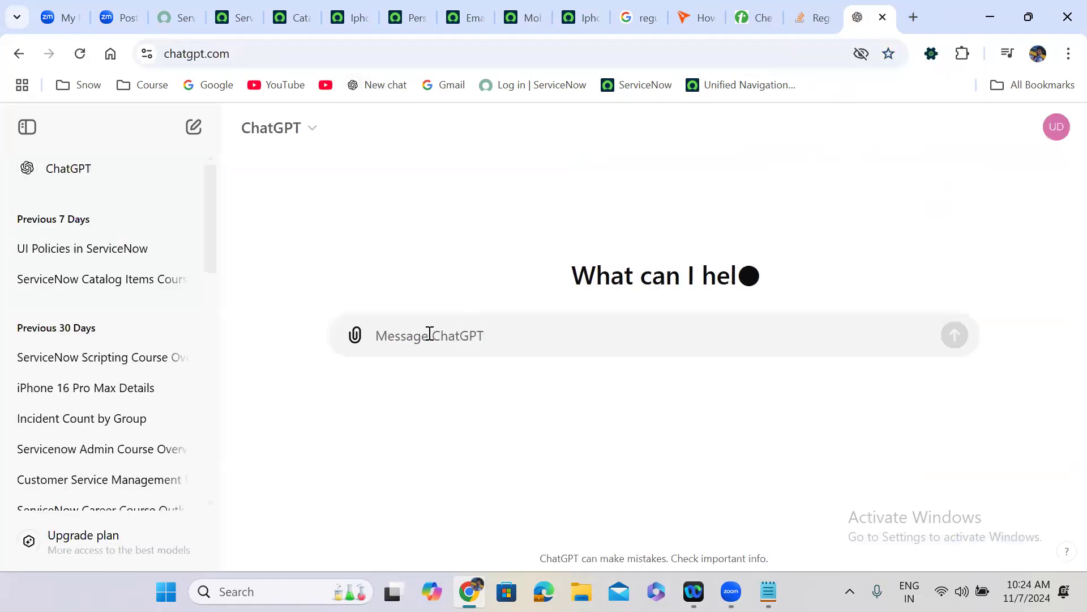
type("email regular exp")
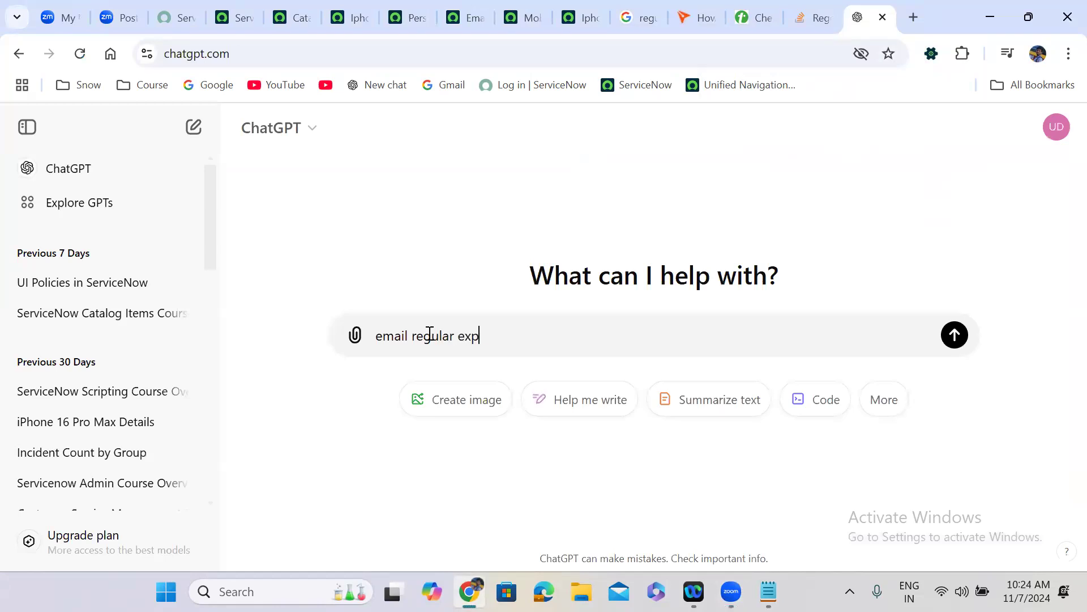
type("ression")
key("Return")
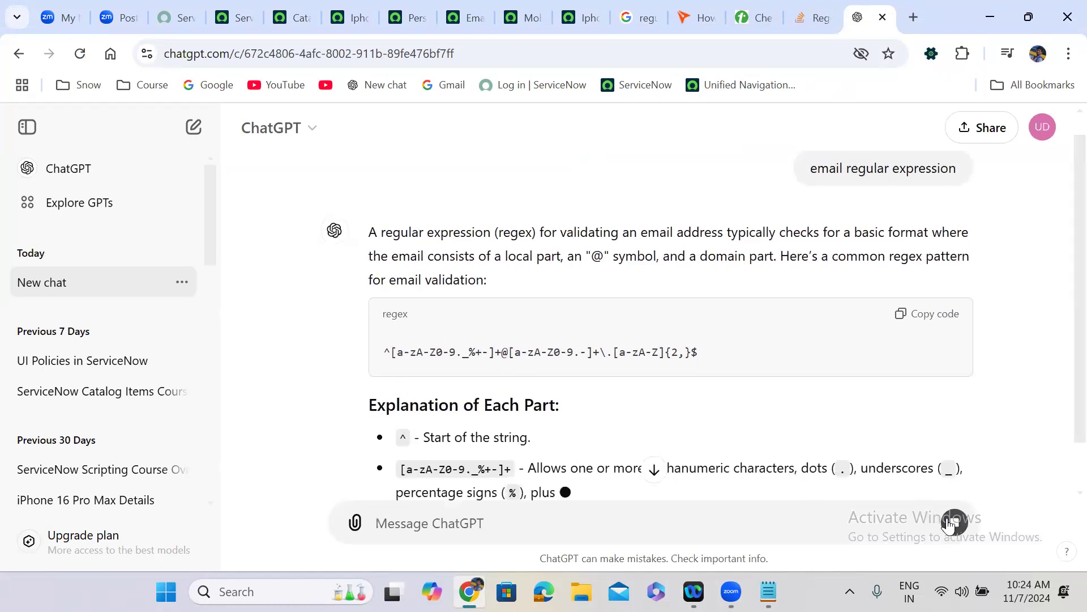
left_click(906, 314)
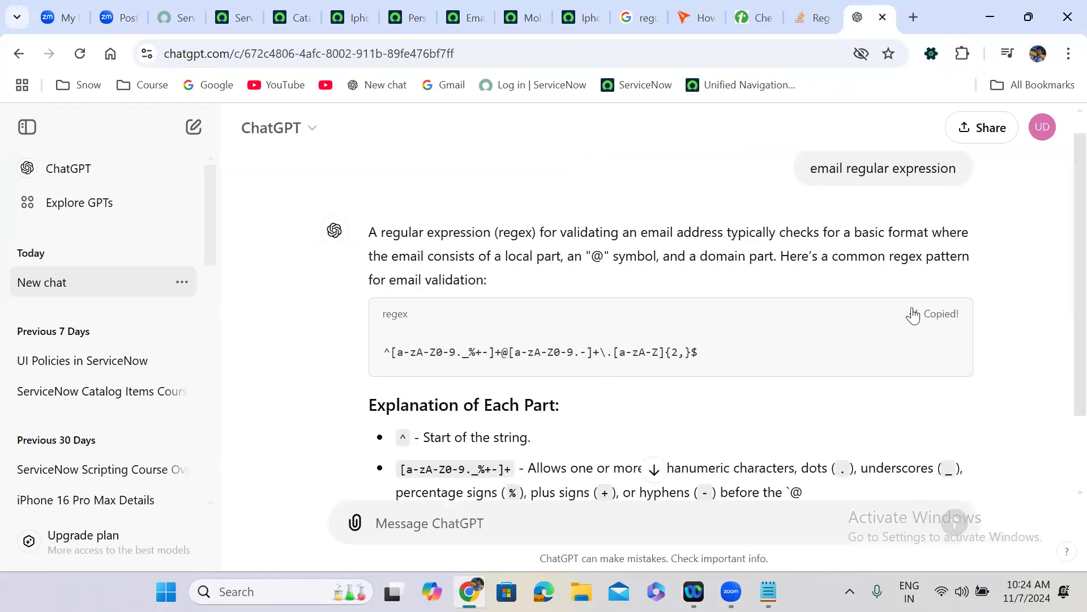
left_click(466, 10)
left_click_drag(339, 270, 566, 270)
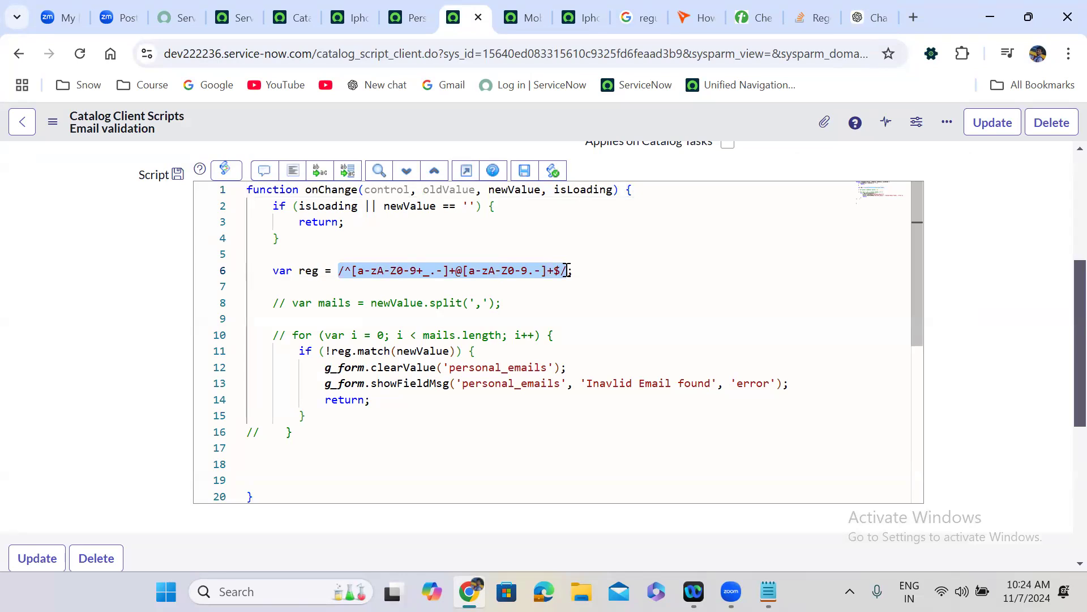
- Set line 6 to /^[a-zA-Z0-9._%+-]+@[a-zA-Z0-9.-]+\.[a-zA-Z]{2,}$/, format the code, and save
key("ctrl+v")
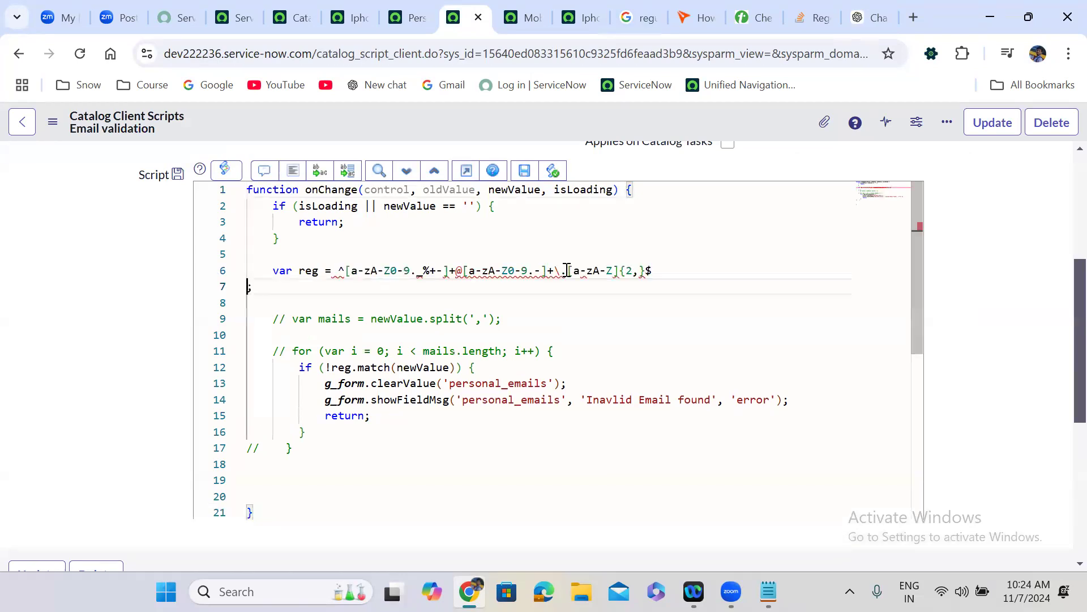
key("BackSpace")
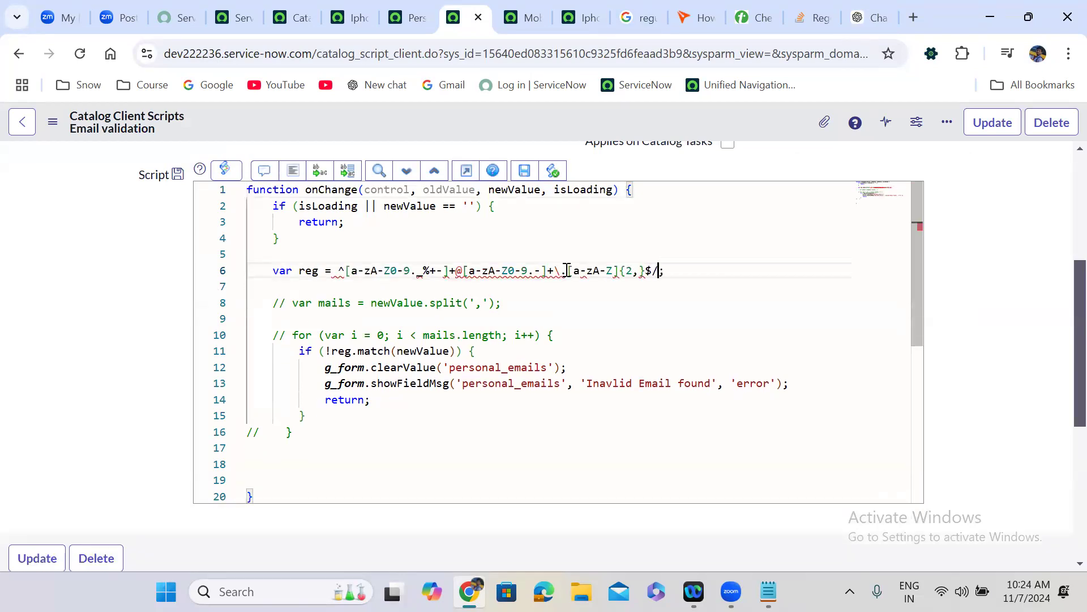
left_click(340, 271)
type("/")
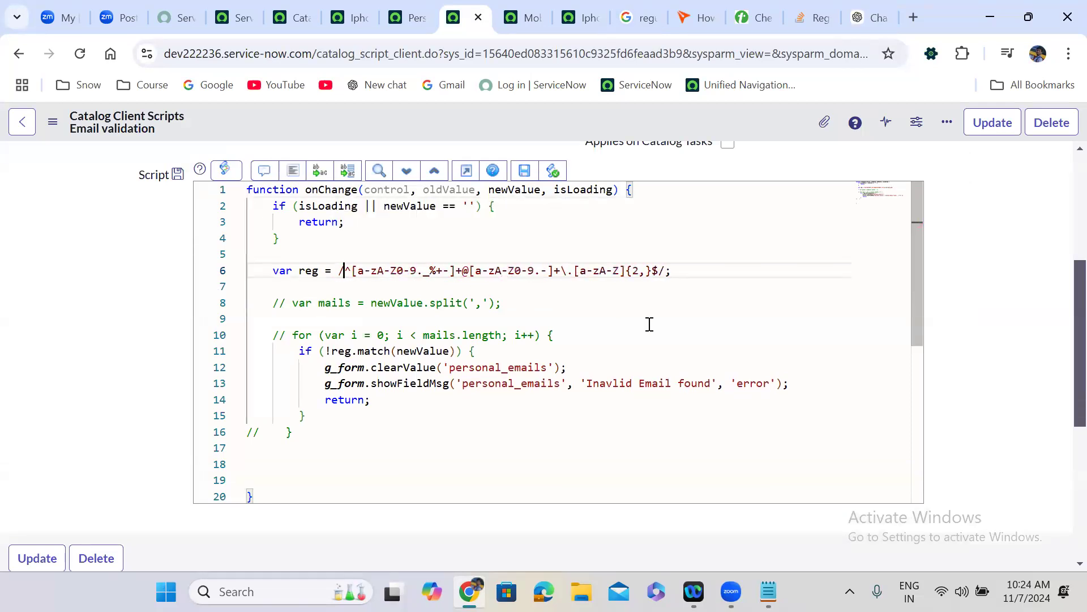
left_click(296, 176)
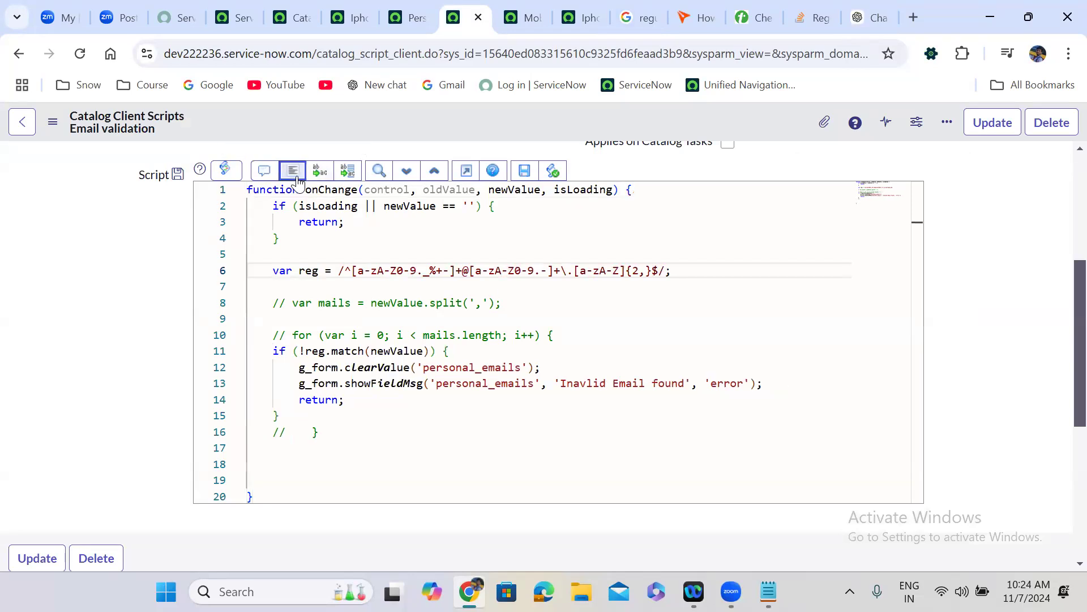
right_click(519, 116)
left_click(551, 130)
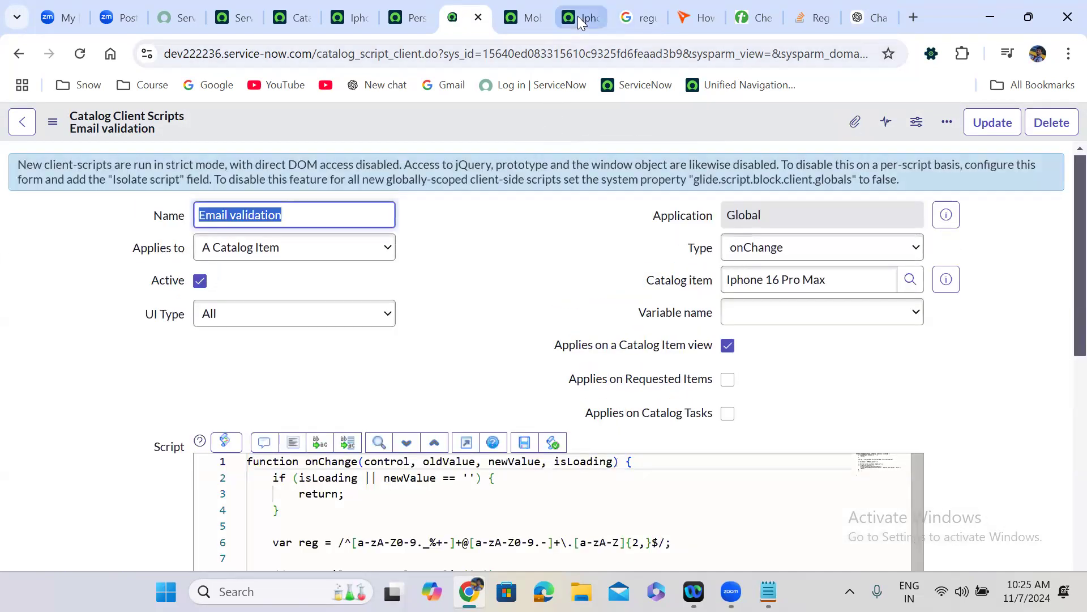
- Reload the Iphone 16 Pro Max order form to pick up the saved script
left_click(578, 15)
left_click(80, 54)
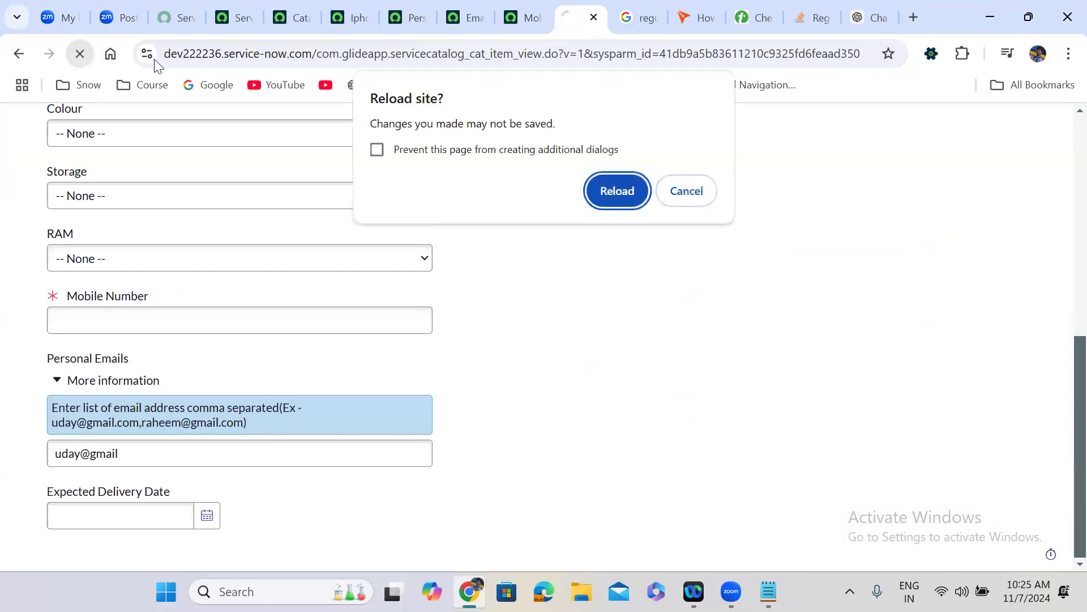
left_click(630, 191)
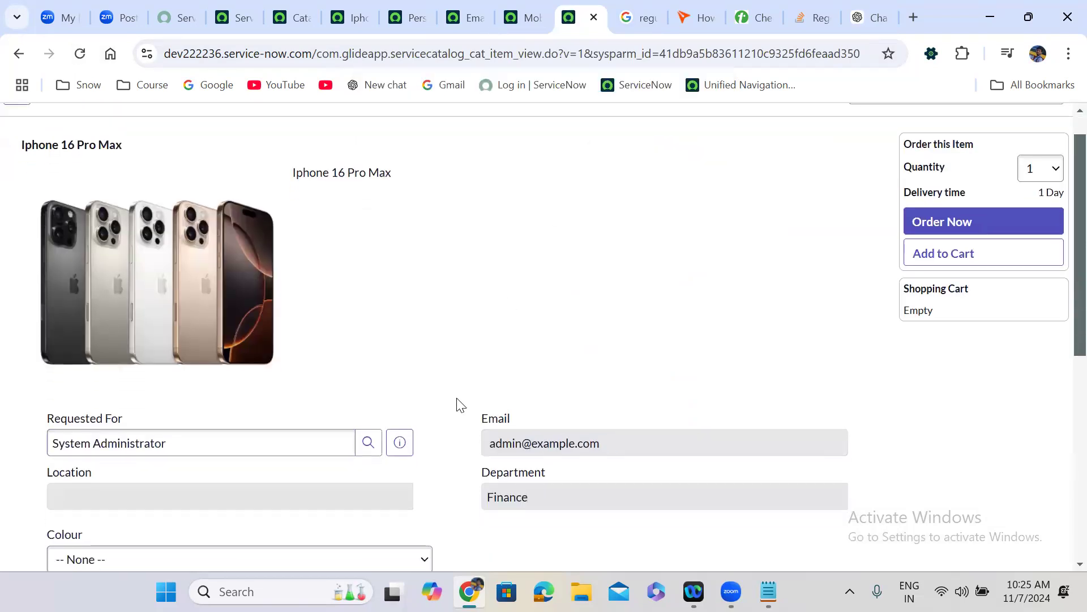
scroll(457, 403, "down", 8)
- Enter a valid gmail.com address in Personal Emails and leave the field to validate it
left_click(159, 457)
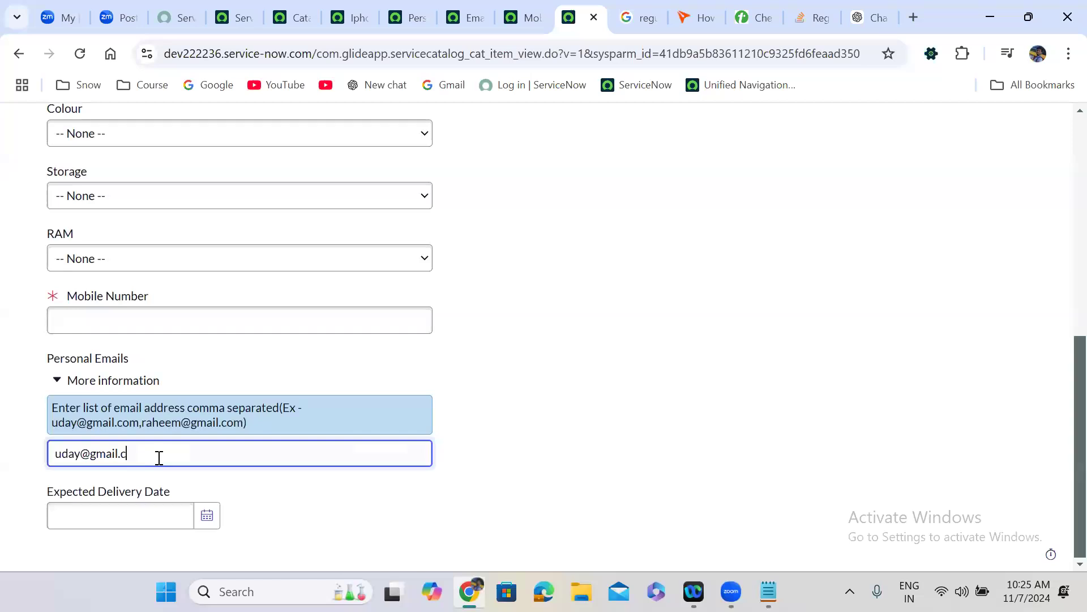
key("ctrl+a")
key("BackSpace")
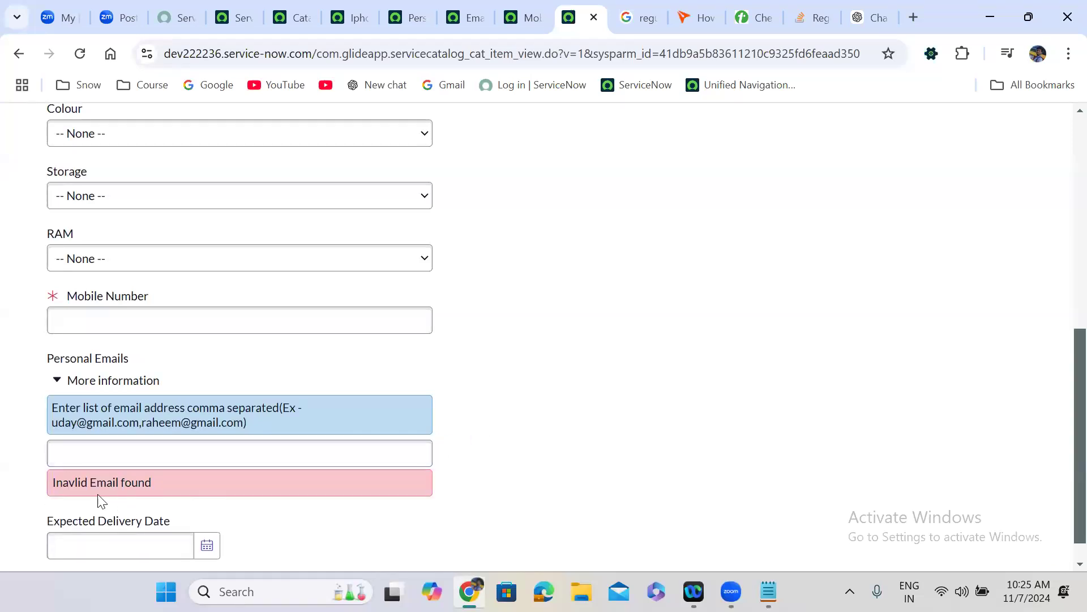
left_click(138, 454)
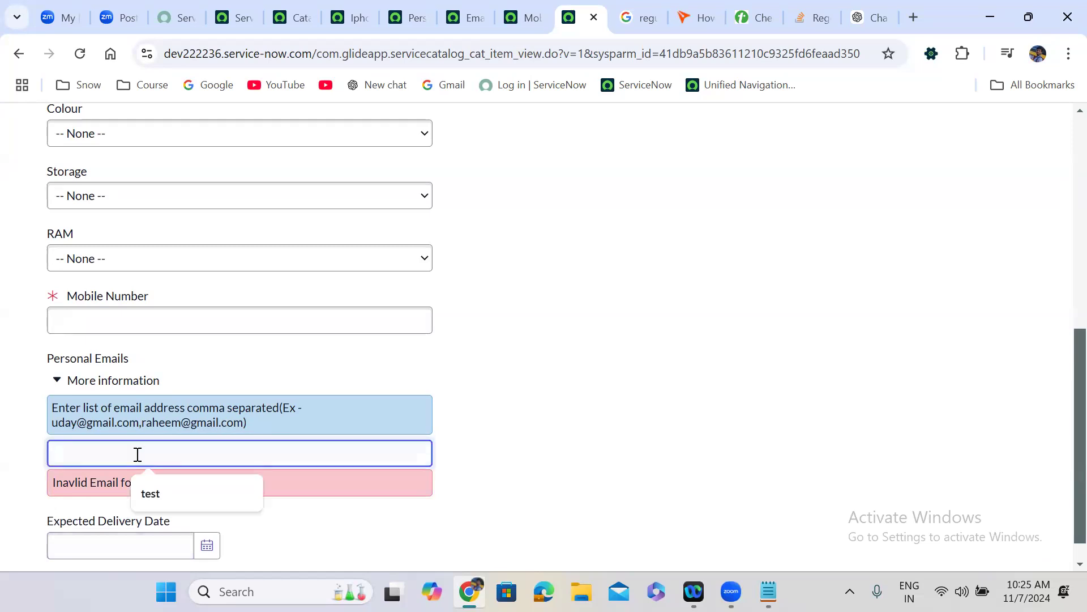
left_click(188, 441)
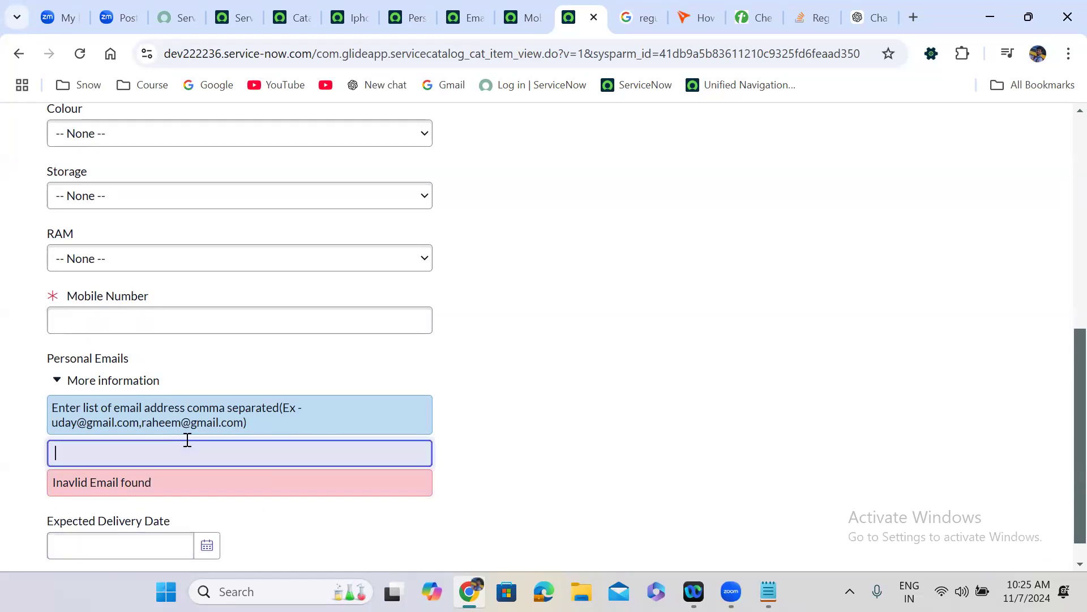
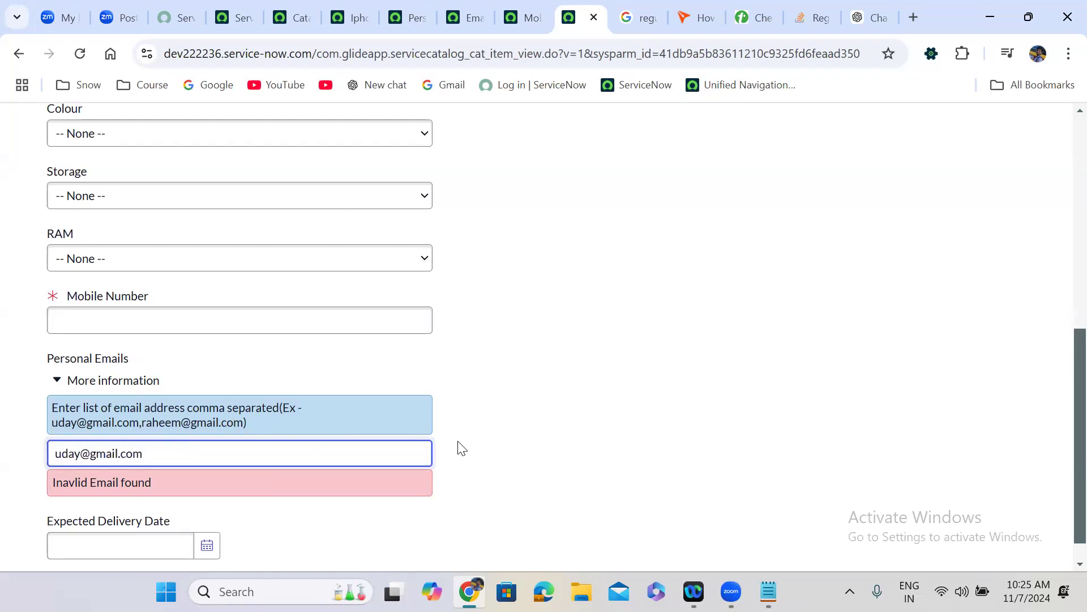
left_click(462, 448)
- Replace it with a second valid gmail.com address, validate, then clear the field
left_click(138, 452)
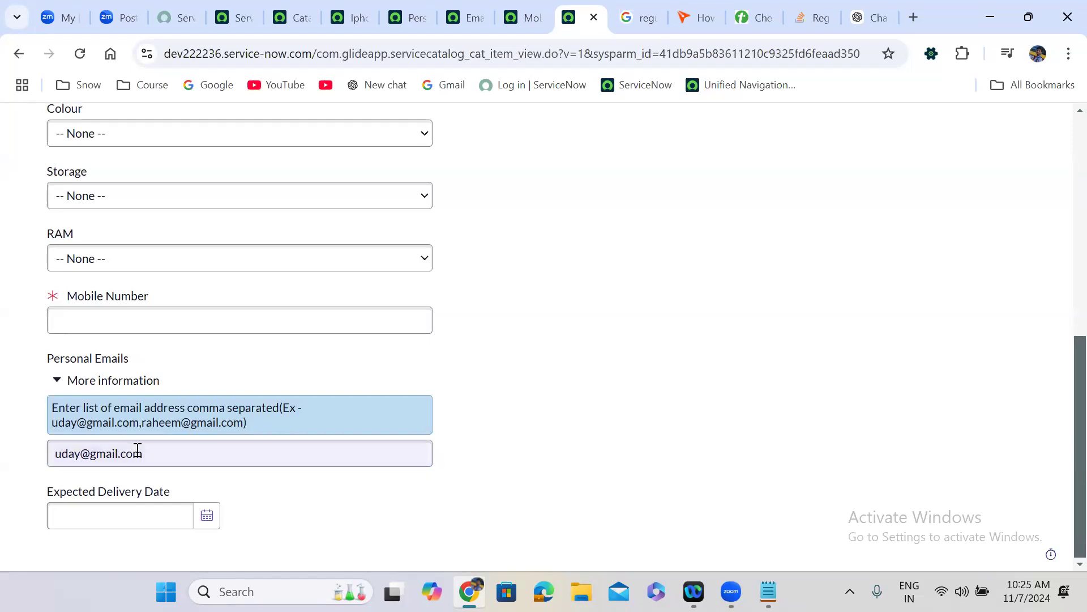
triple_click(178, 463)
key("BackSpace")
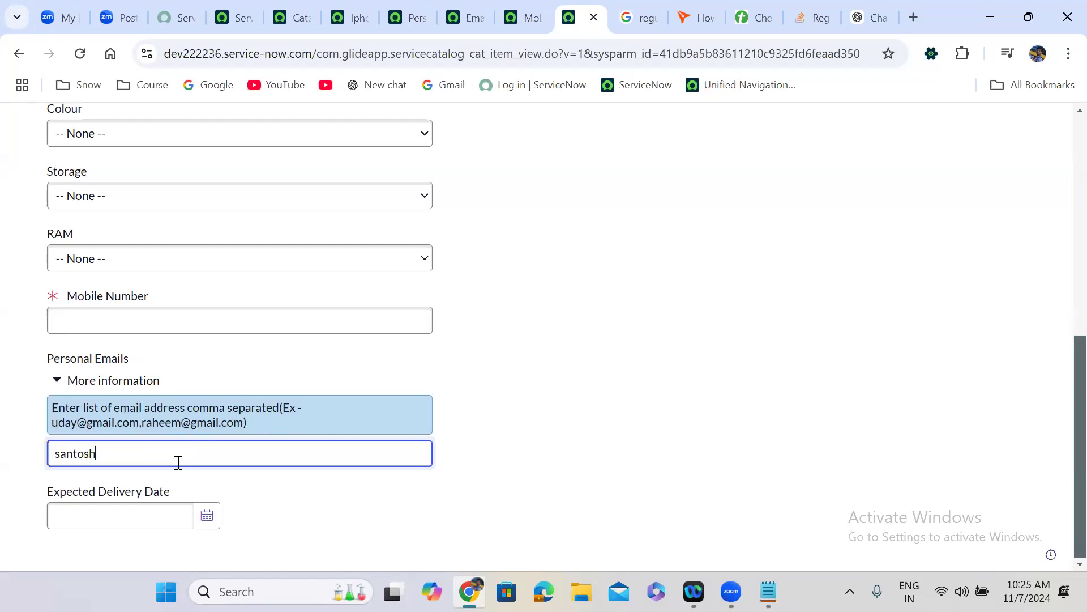
left_click(519, 440)
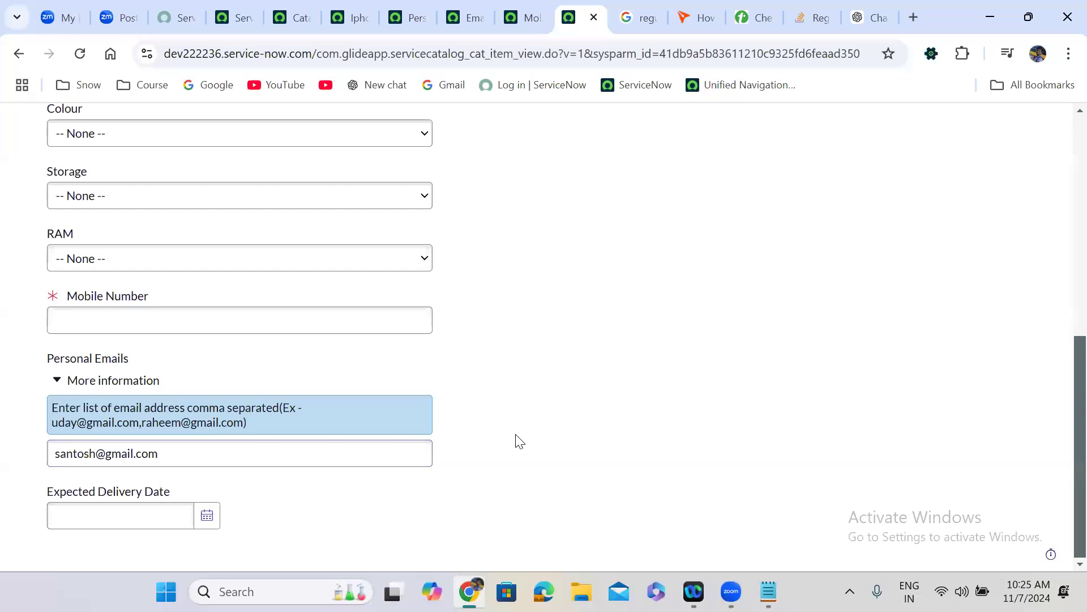
triple_click(181, 453)
key("BackSpace")
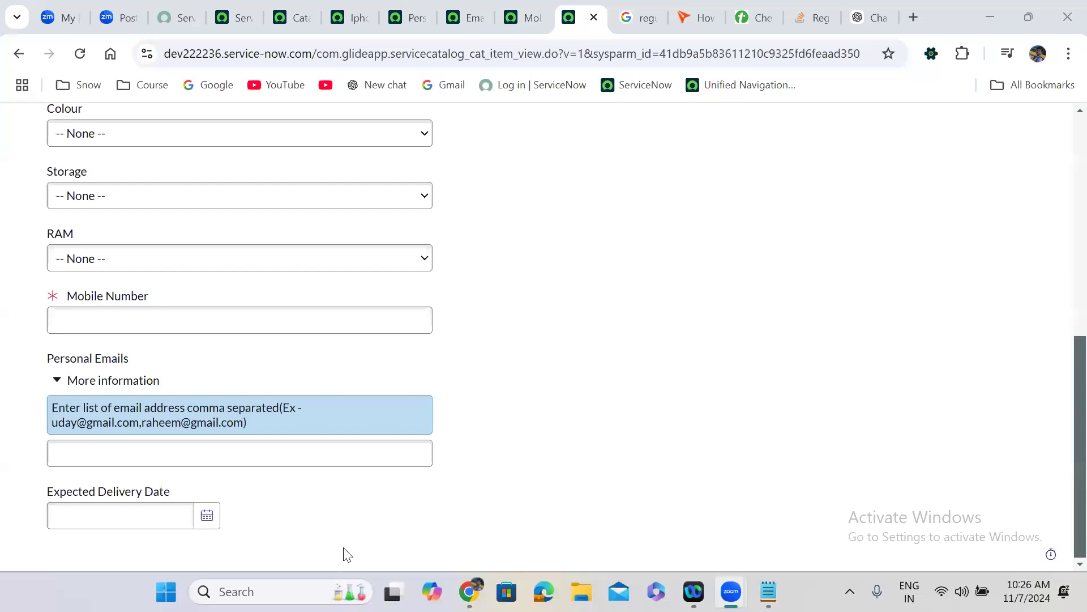
- Enter the bare value 'uy' in Personal Emails so it is rejected with the invalid-email error
left_click(141, 451)
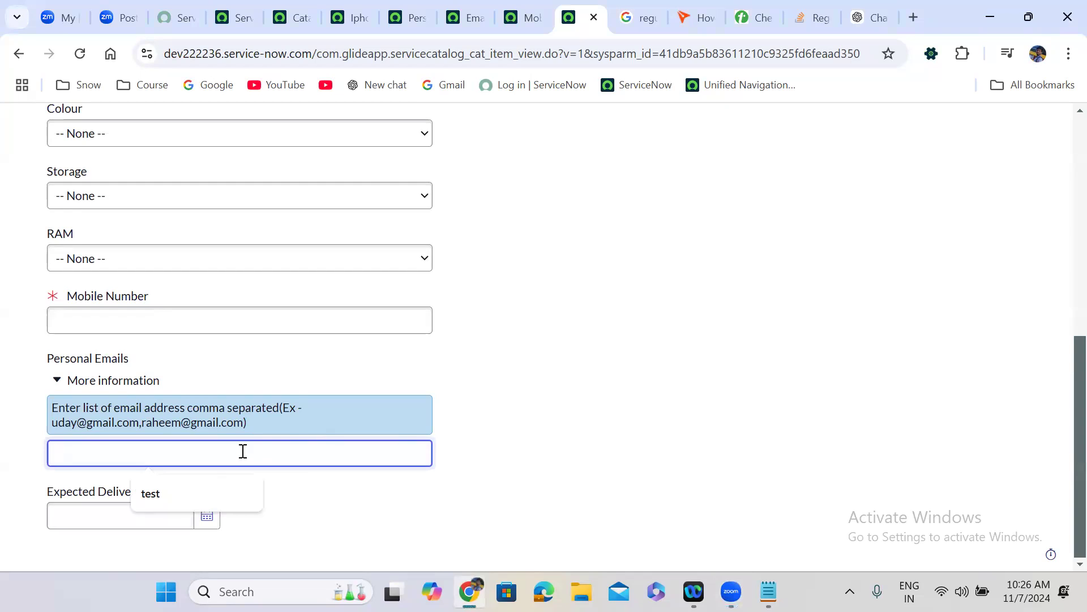
type("uda")
type("y")
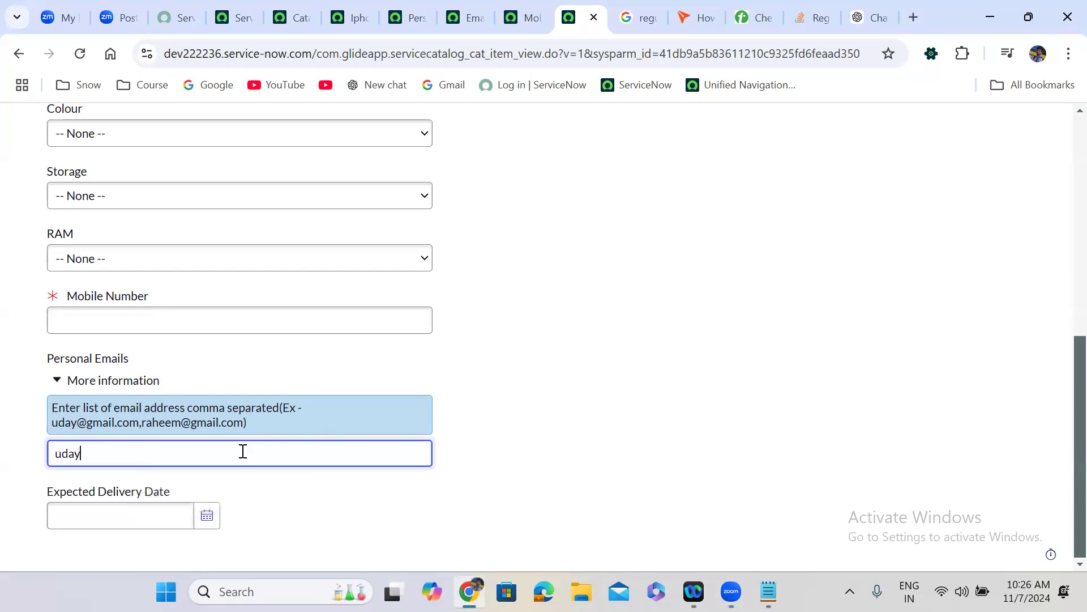
left_click(619, 332)
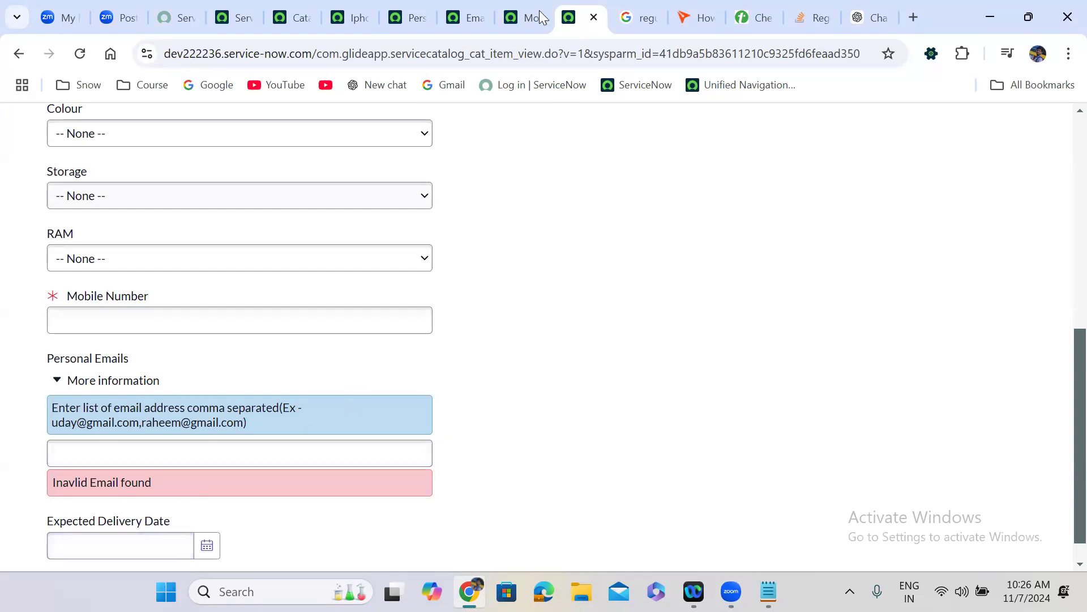
- Uncomment the comma split line, the for loop, and its closing brace in the Email validation script
left_click(456, 12)
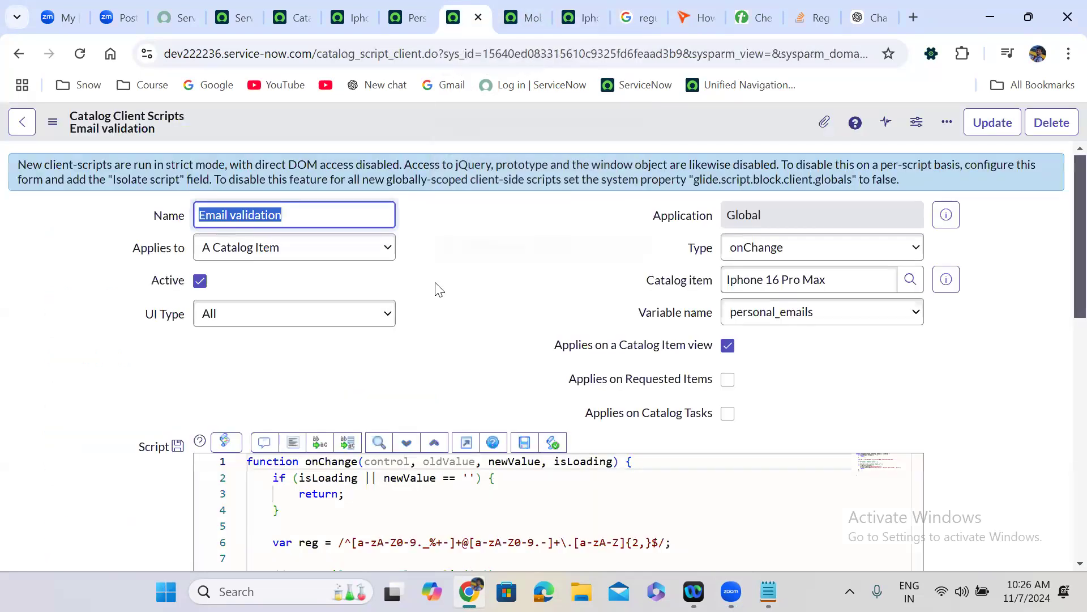
scroll(439, 289, "down", 5)
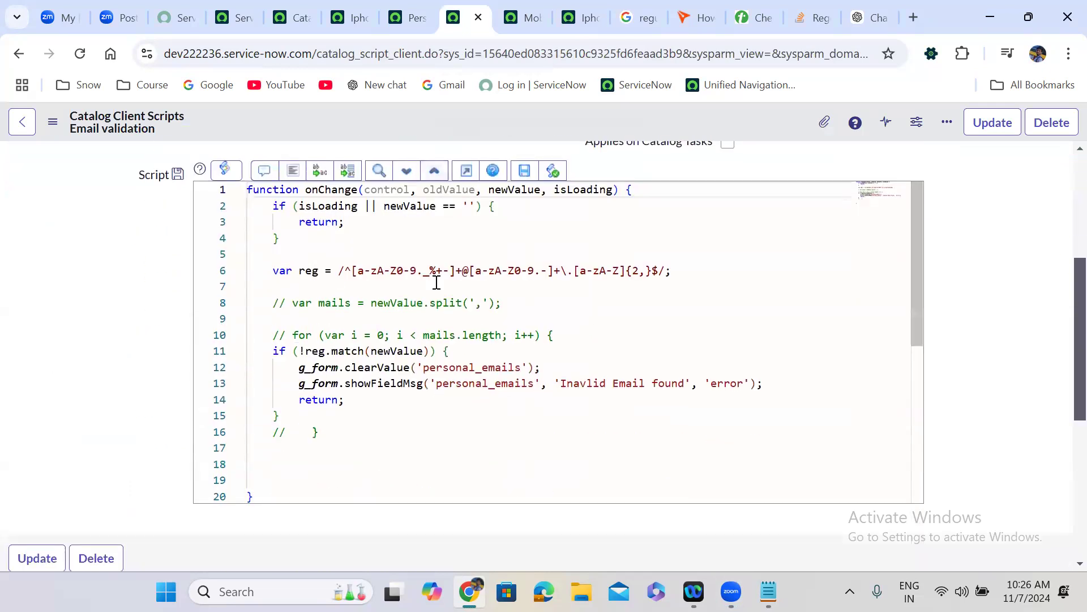
left_click(285, 304)
key("BackSpace")
key("BackSpace")
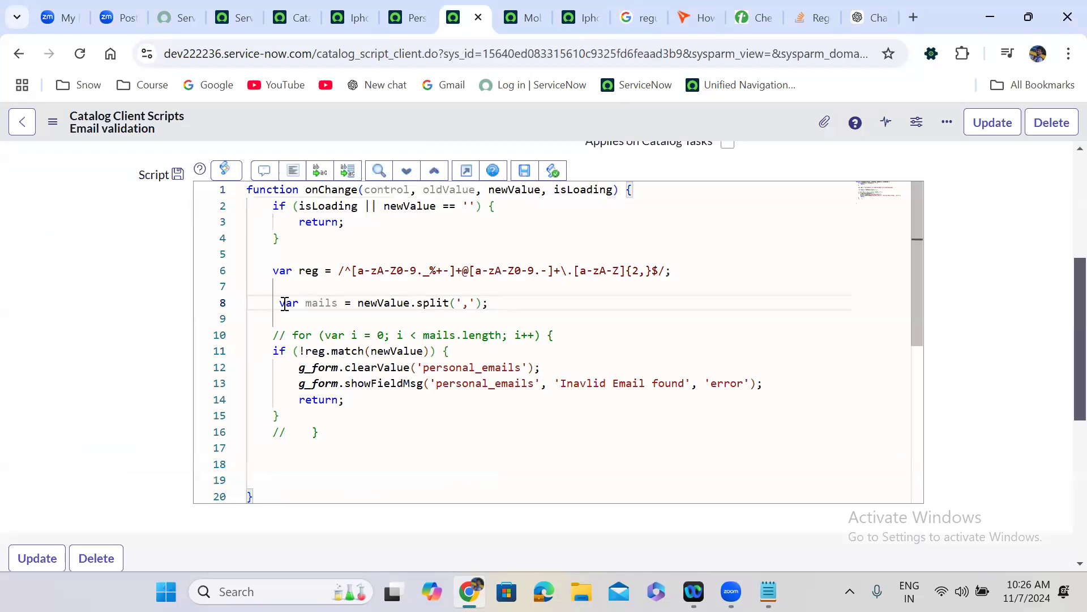
left_click(287, 336)
key("BackSpace")
key("BackSpace")
left_click(288, 432)
key("BackSpace")
key("BackSpace")
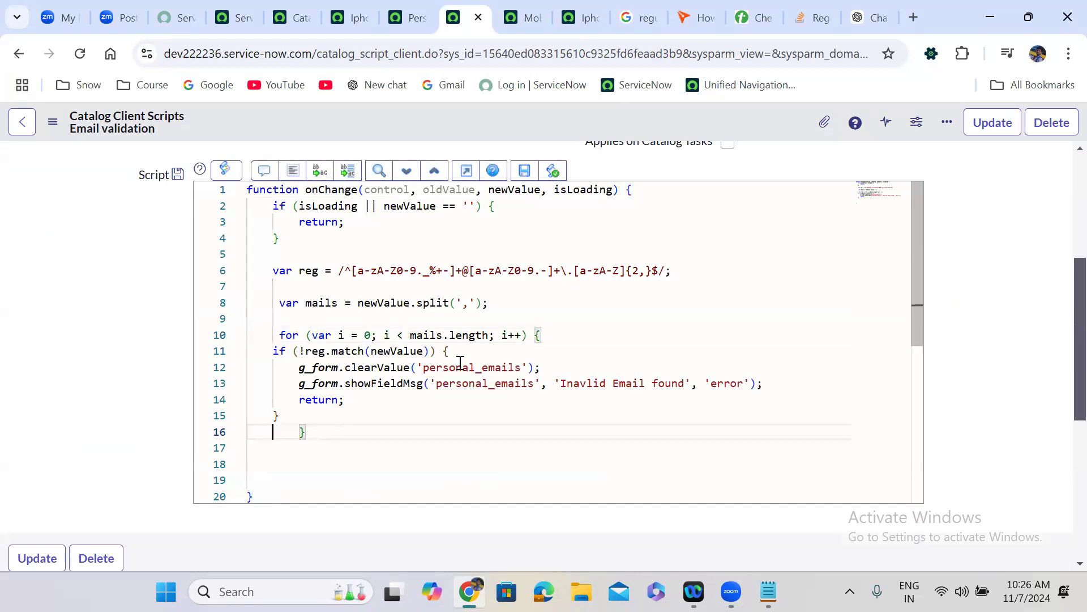
- Change the match check from newValue to mails[i], format the code, and save the script
double_click(426, 338)
key("ctrl+c")
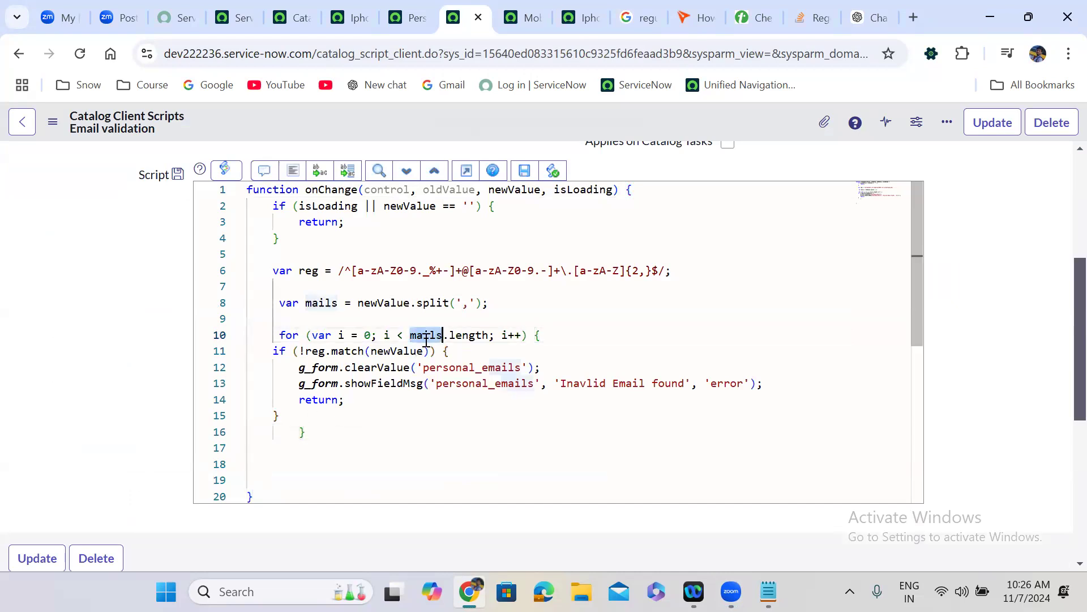
double_click(414, 353)
key("ctrl+v")
type("[i")
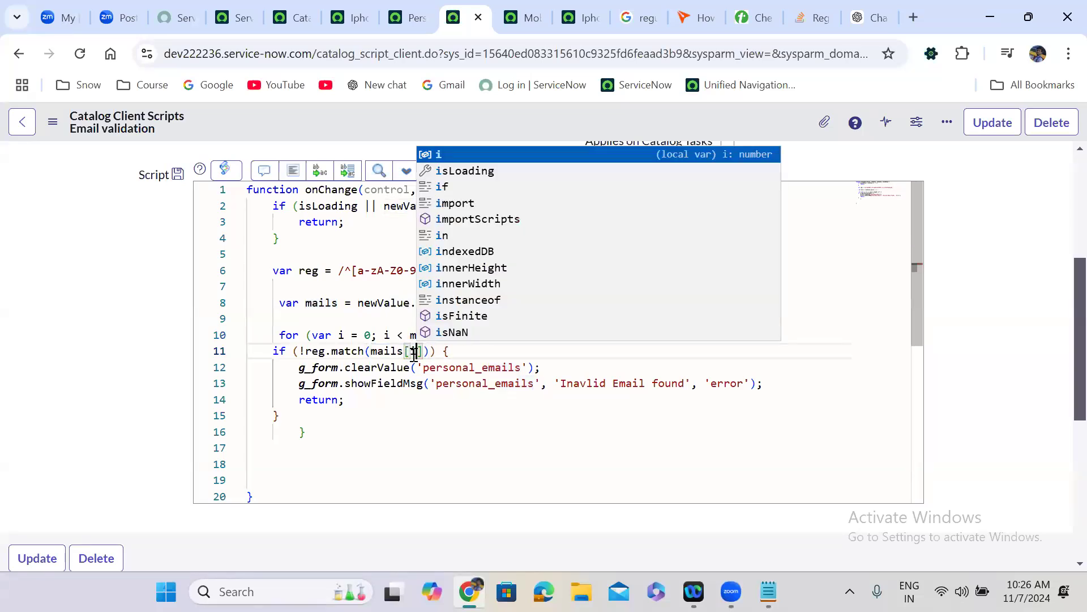
key("Escape")
left_click(479, 402)
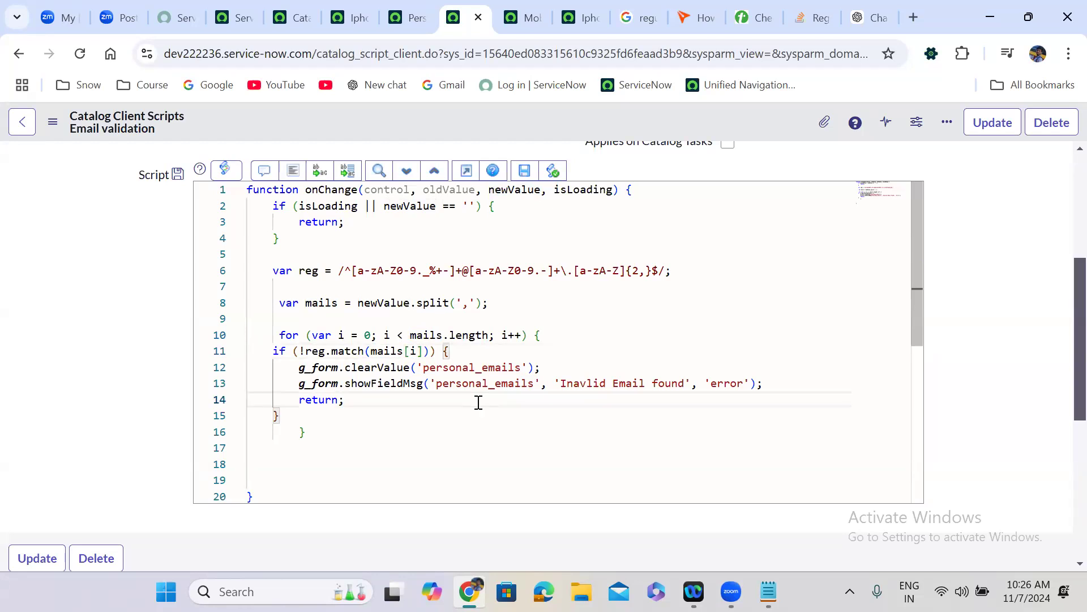
left_click(292, 176)
left_click(567, 321)
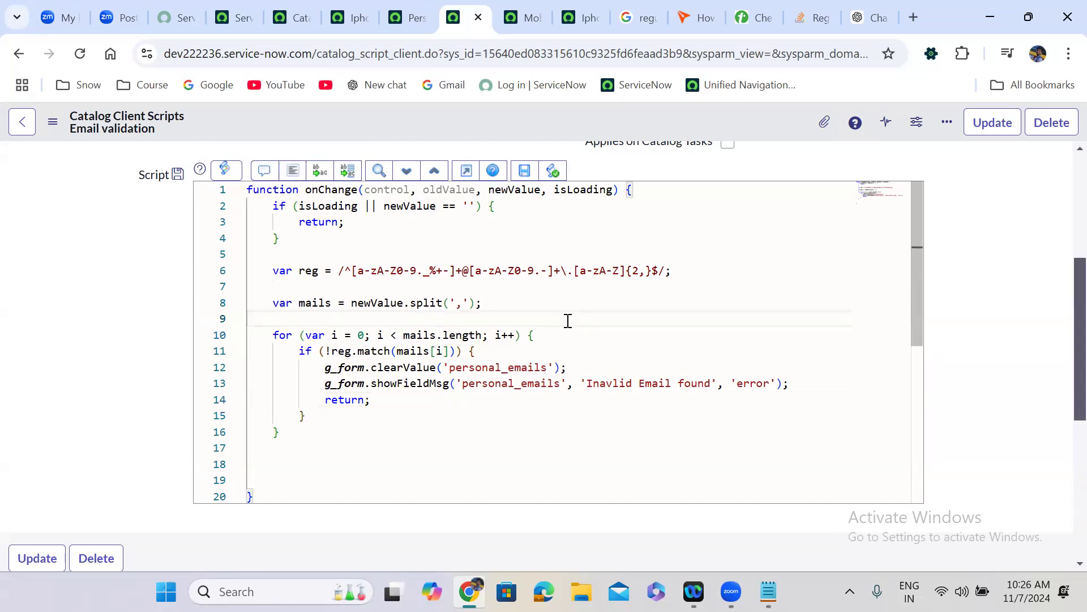
right_click(529, 125)
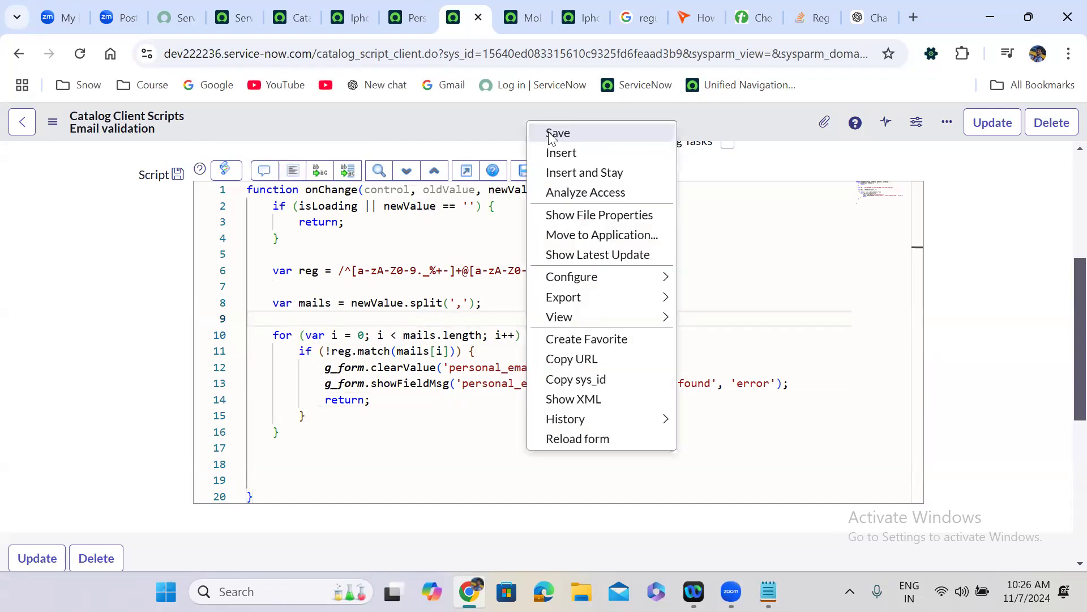
left_click(550, 135)
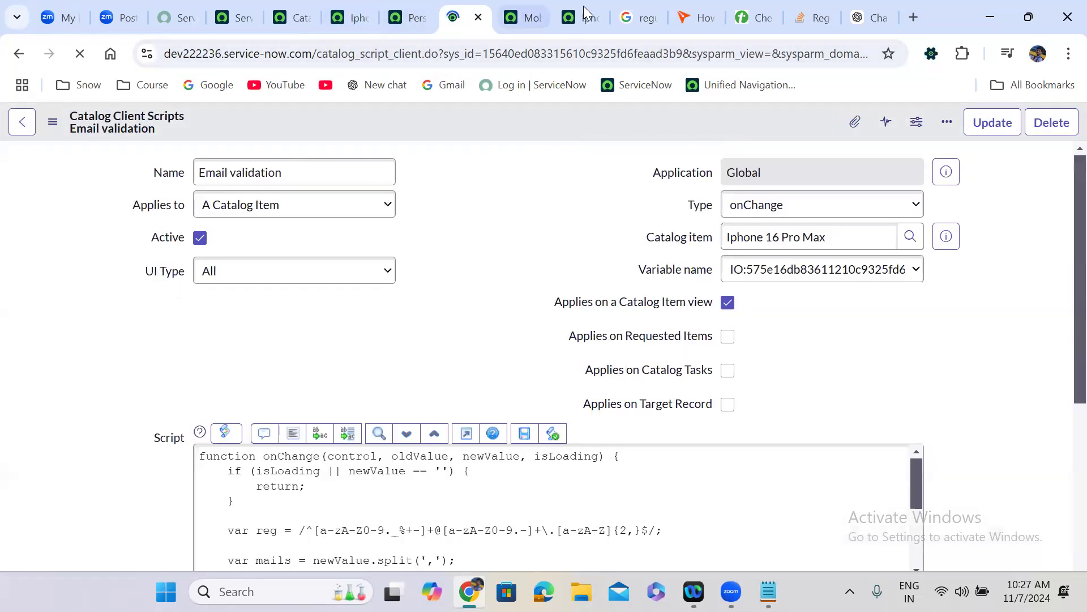
left_click(586, 11)
- Reload the form and enter three comma-separated addresses, the last using # instead of @
left_click(80, 53)
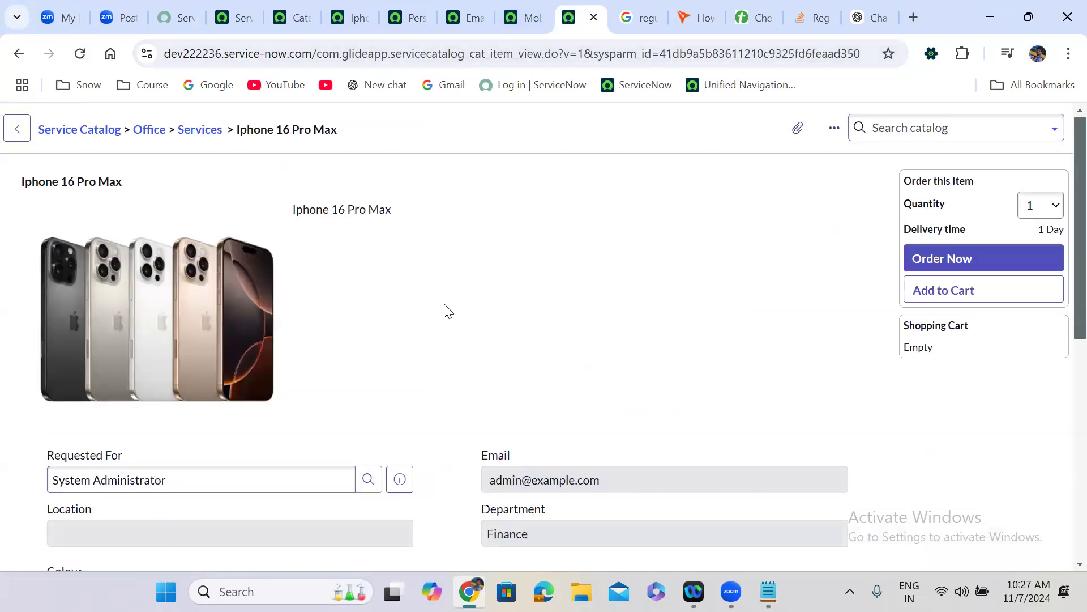
scroll(444, 310, "down", 7)
left_click(146, 441)
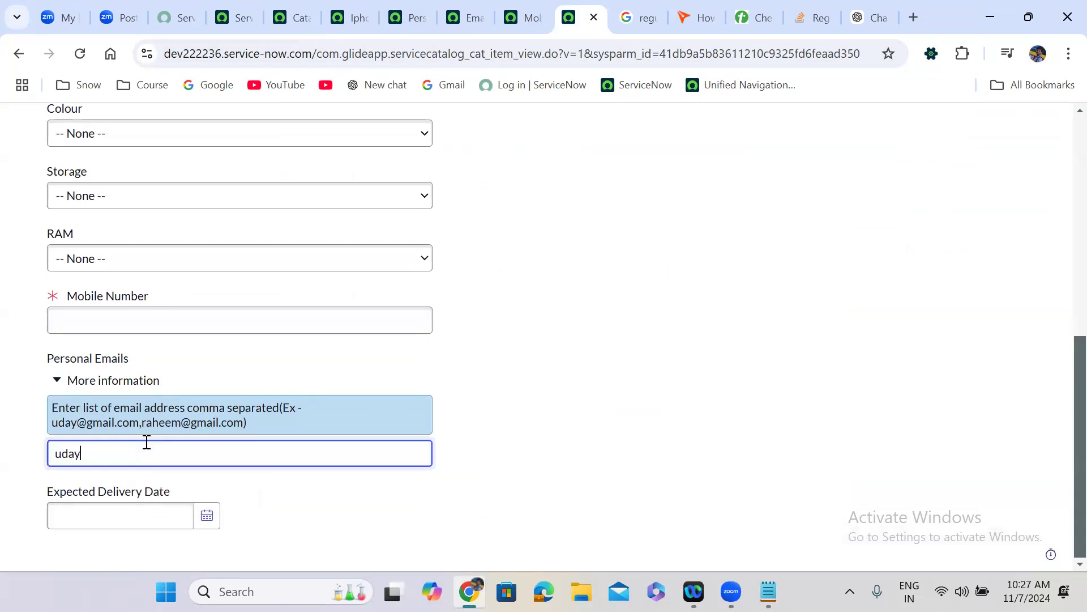
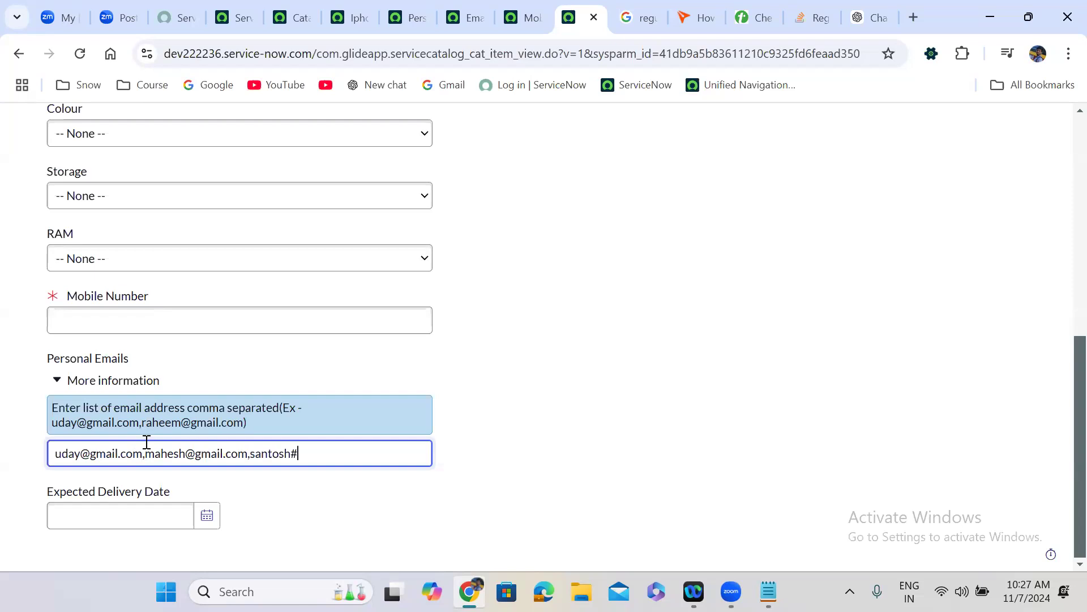
type("gamil.com")
left_click(515, 405)
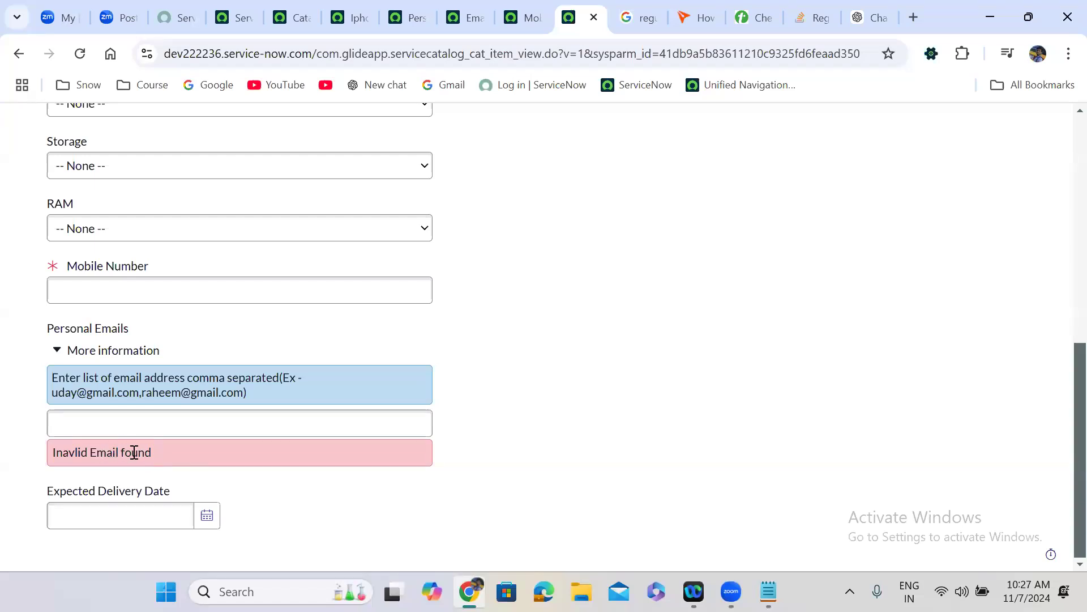
- Enter two valid comma-separated gmail.com addresses in Personal Emails and confirm they pass validation
left_click(119, 422)
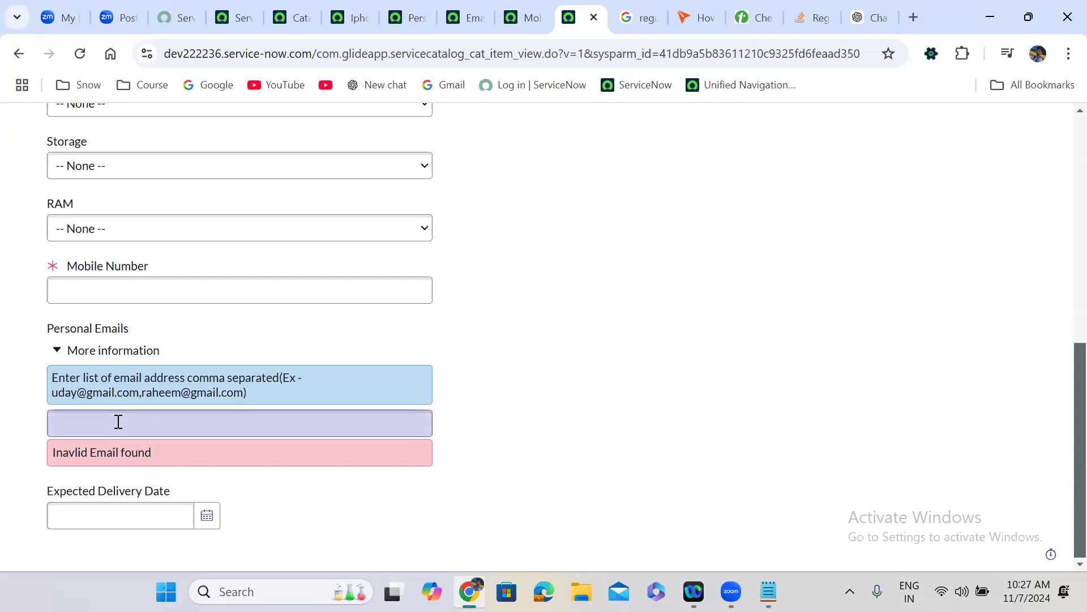
left_click(118, 422)
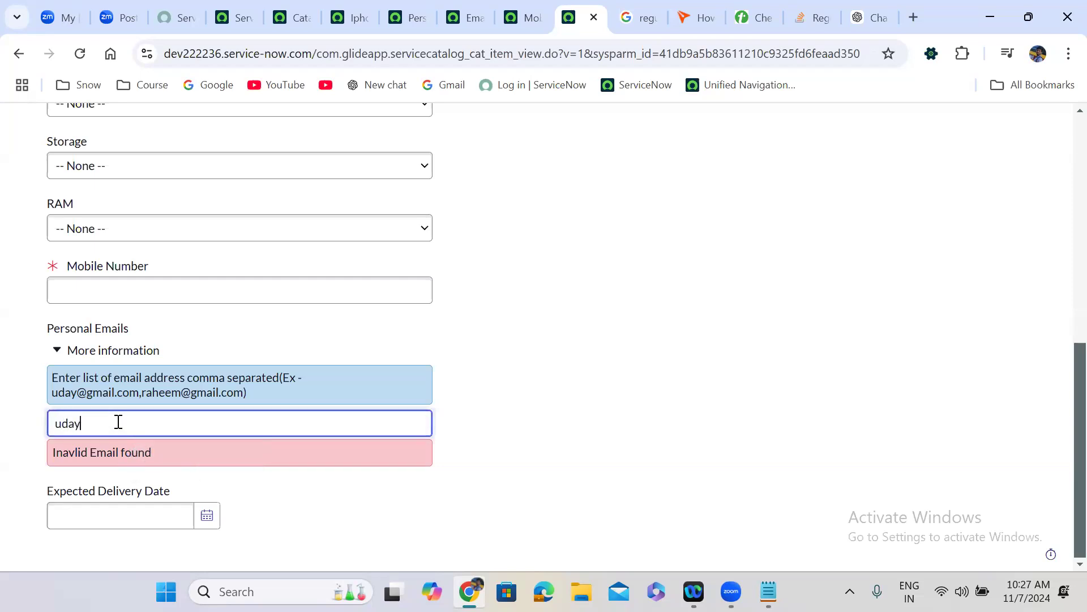
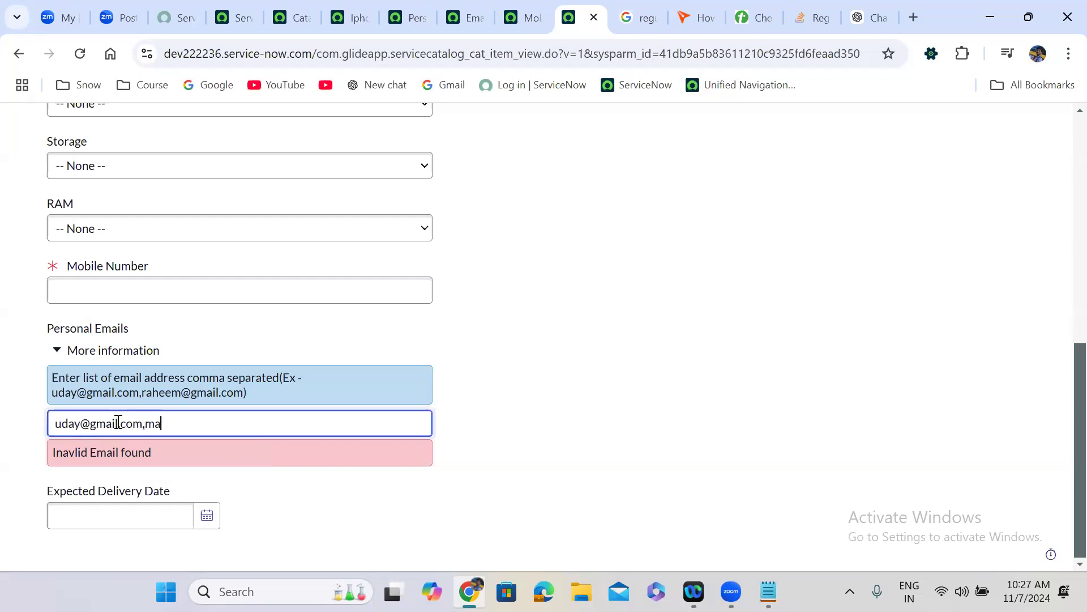
left_click(565, 372)
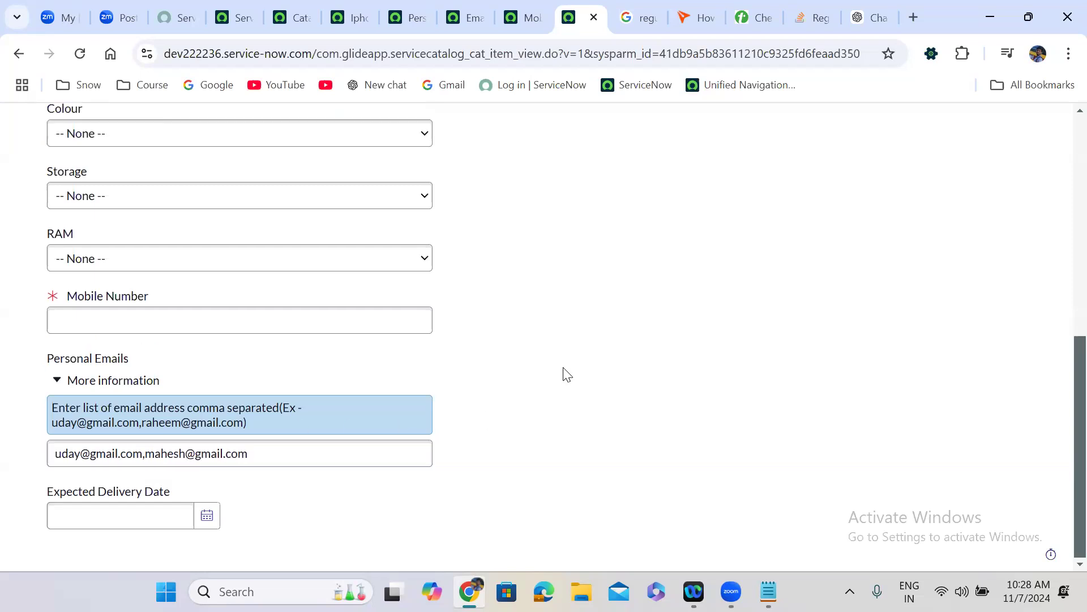
left_click(219, 459)
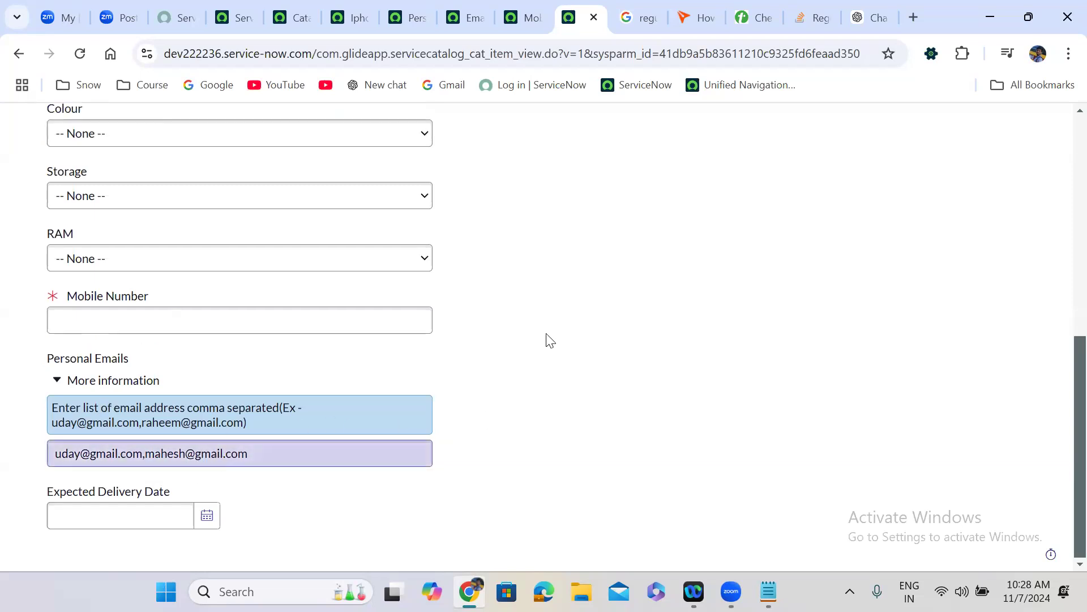
- Append .trim() after mails[i] in the regex match on line 11
left_click(466, 18)
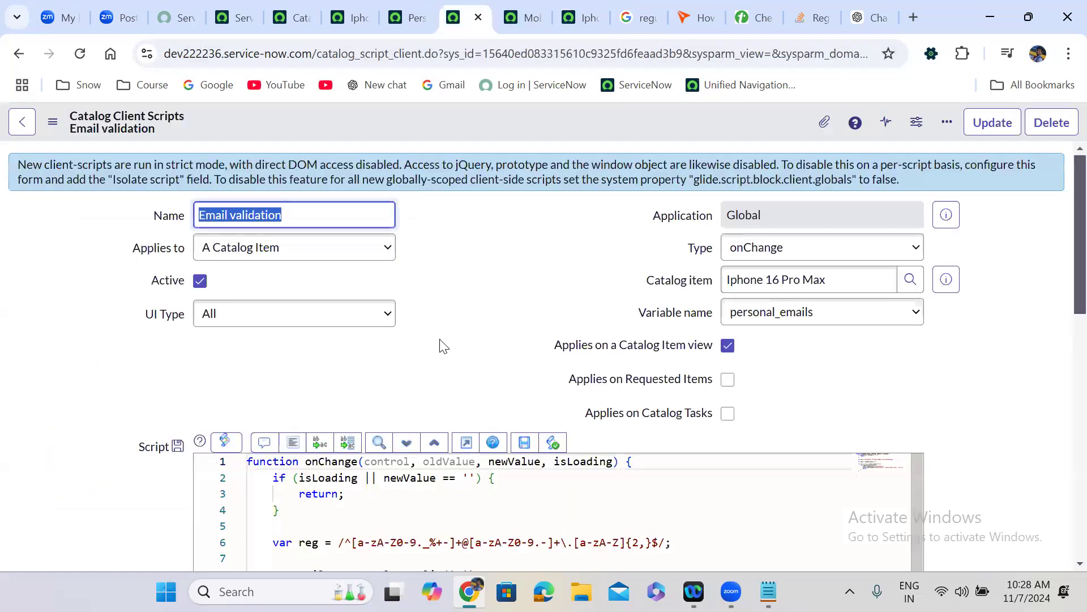
scroll(443, 346, "down", 6)
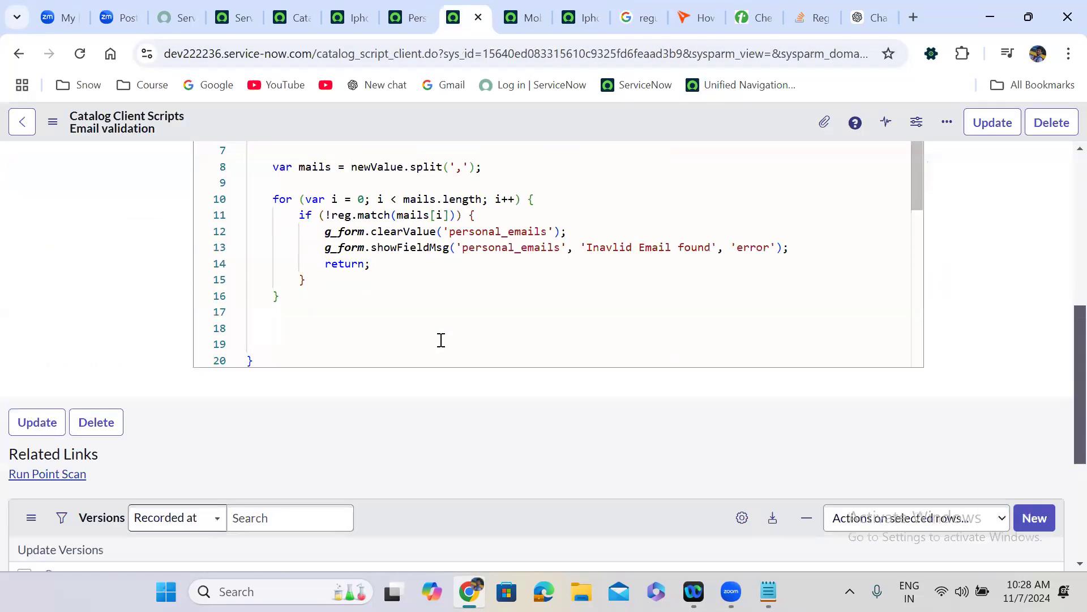
scroll(440, 339, "up", 3)
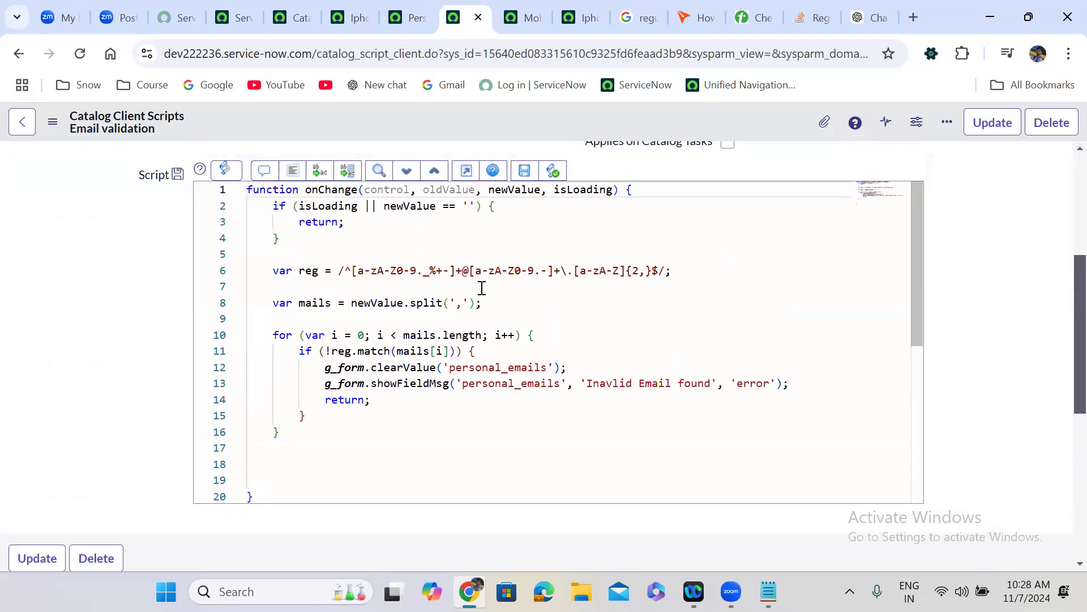
double_click(387, 306)
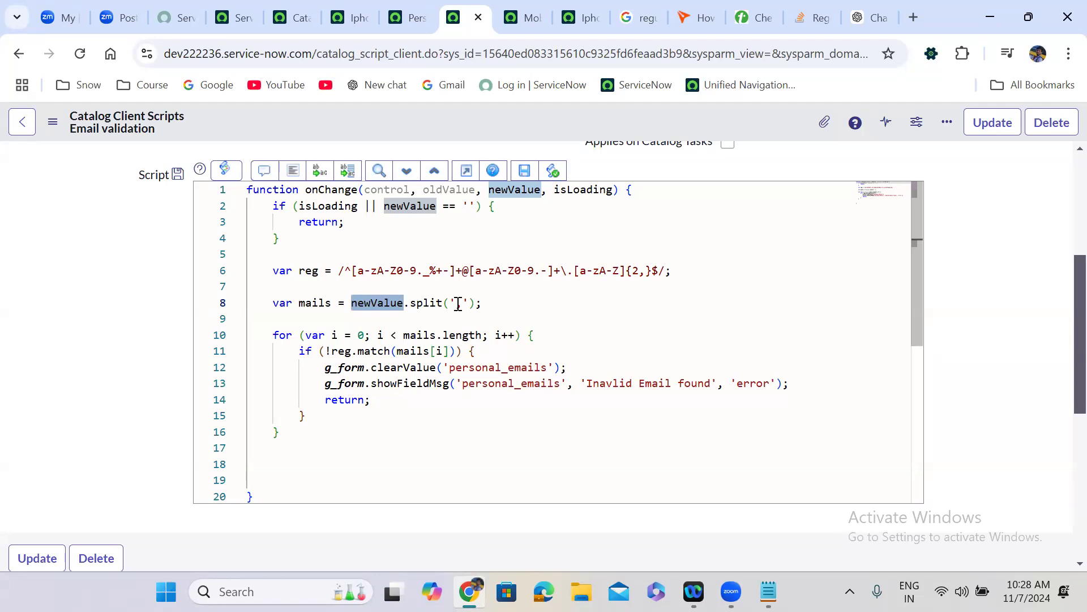
left_click(451, 352)
type(".trim(")
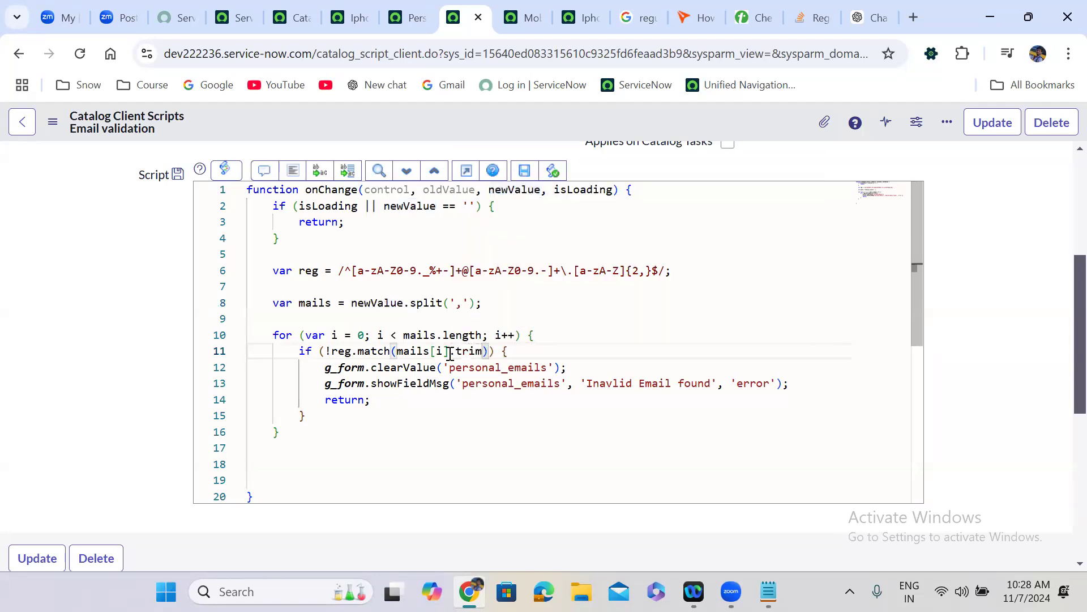
type("(")
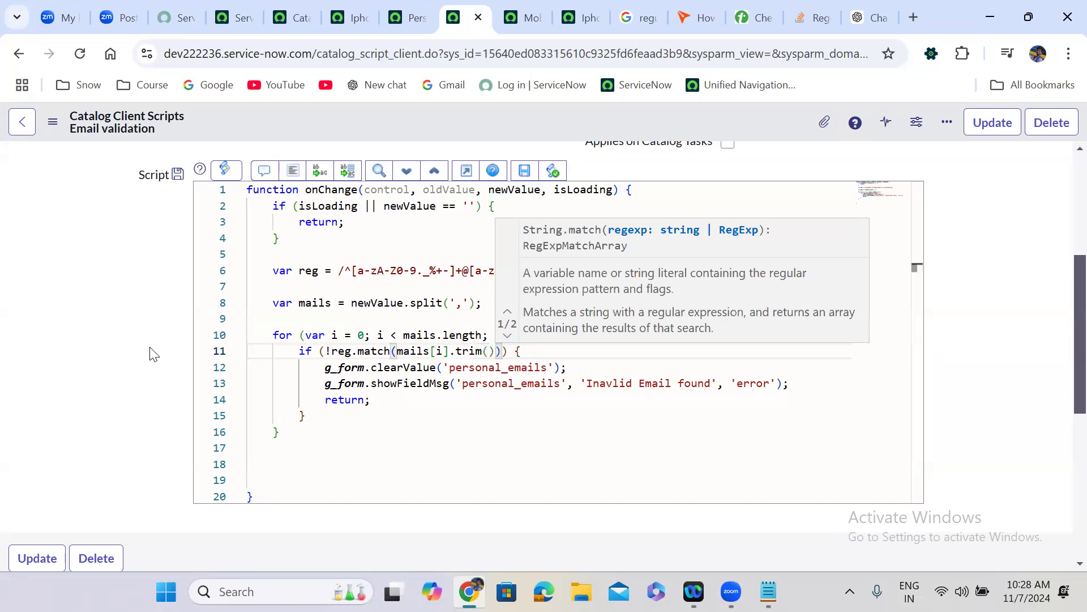
key("Escape")
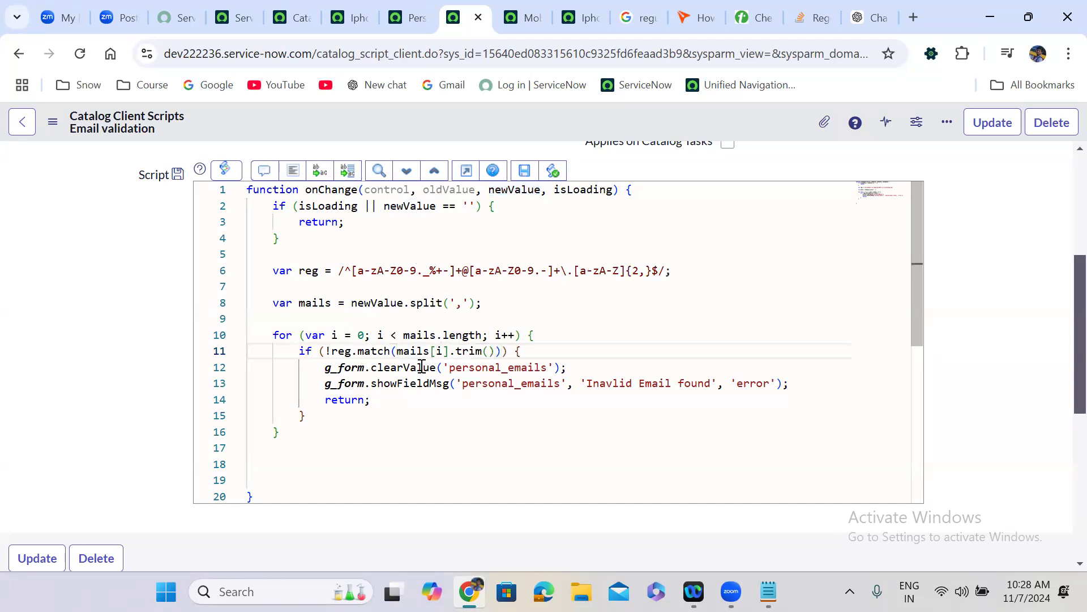
- Review the clear-value, error-message, regex, and loop lines of the Email validation script
left_click_drag(308, 369, 569, 368)
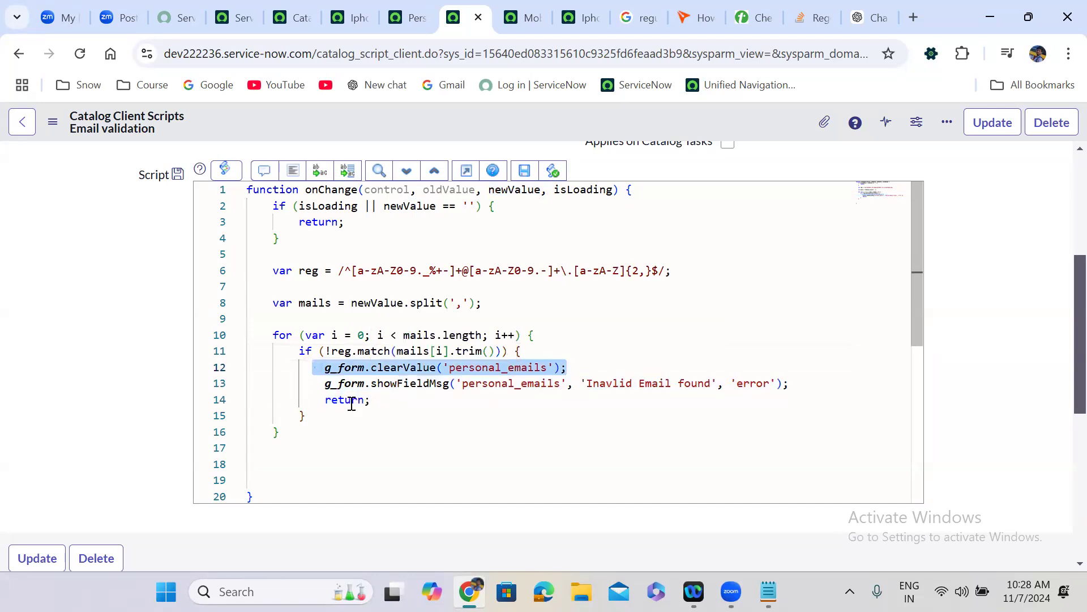
left_click(315, 384)
left_click_drag(315, 384, 793, 383)
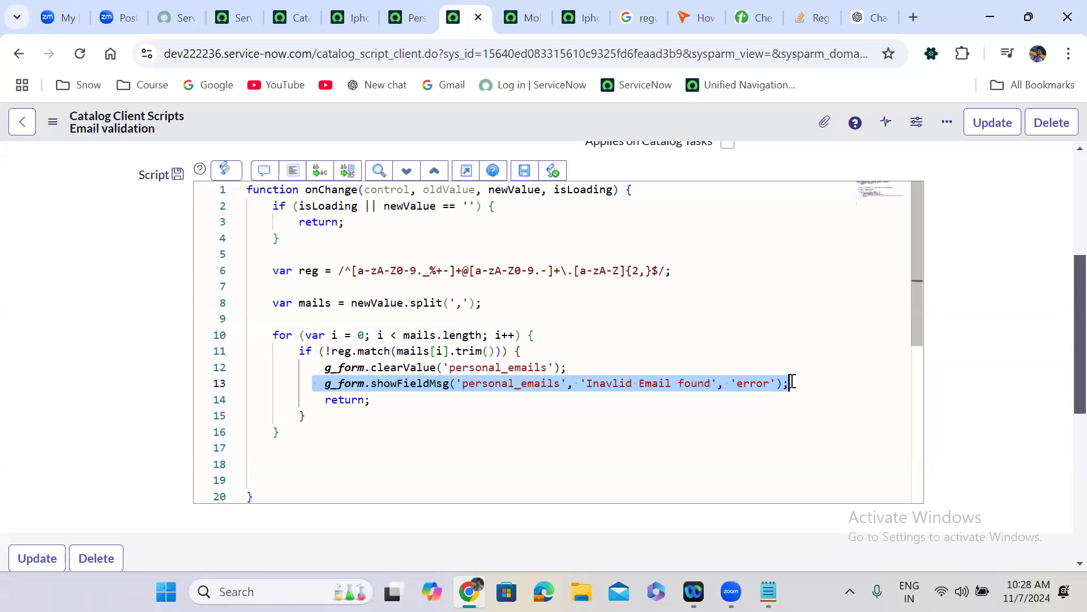
left_click(610, 382)
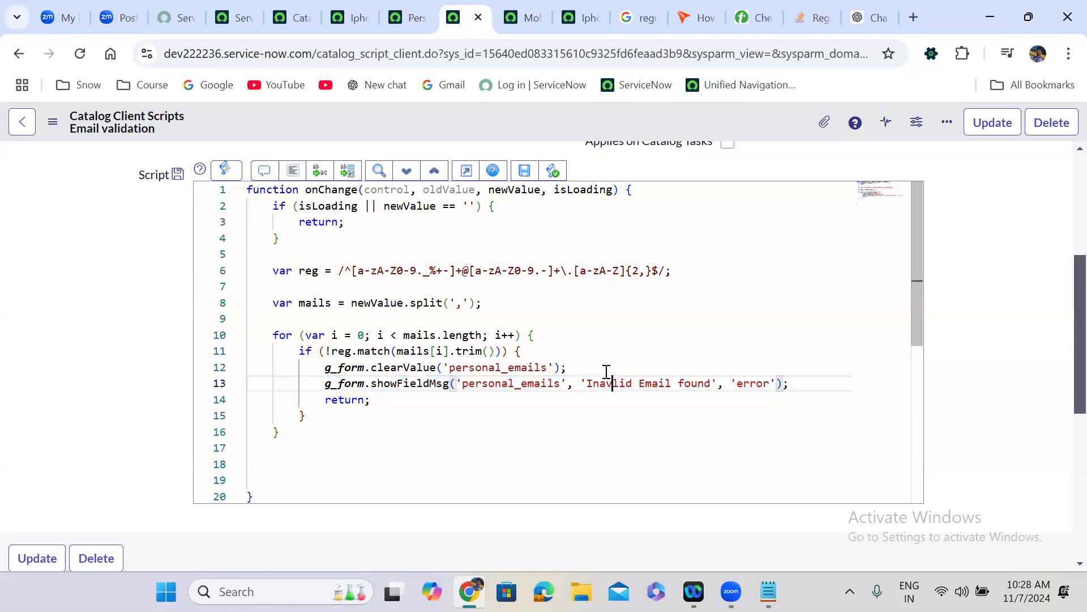
triple_click(391, 273)
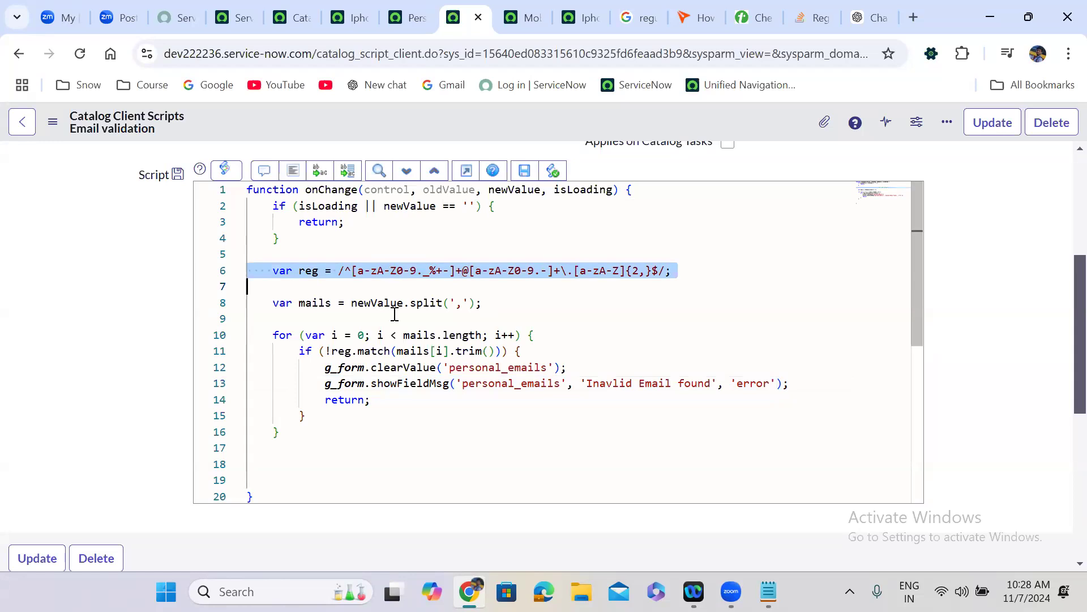
left_click(377, 303)
double_click(376, 303)
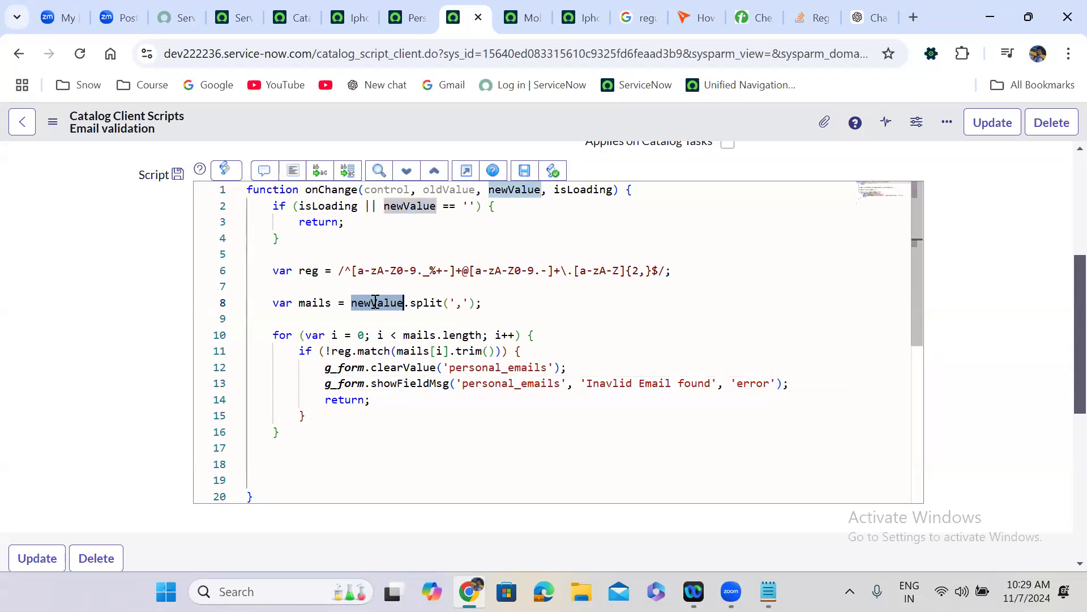
left_click(460, 304)
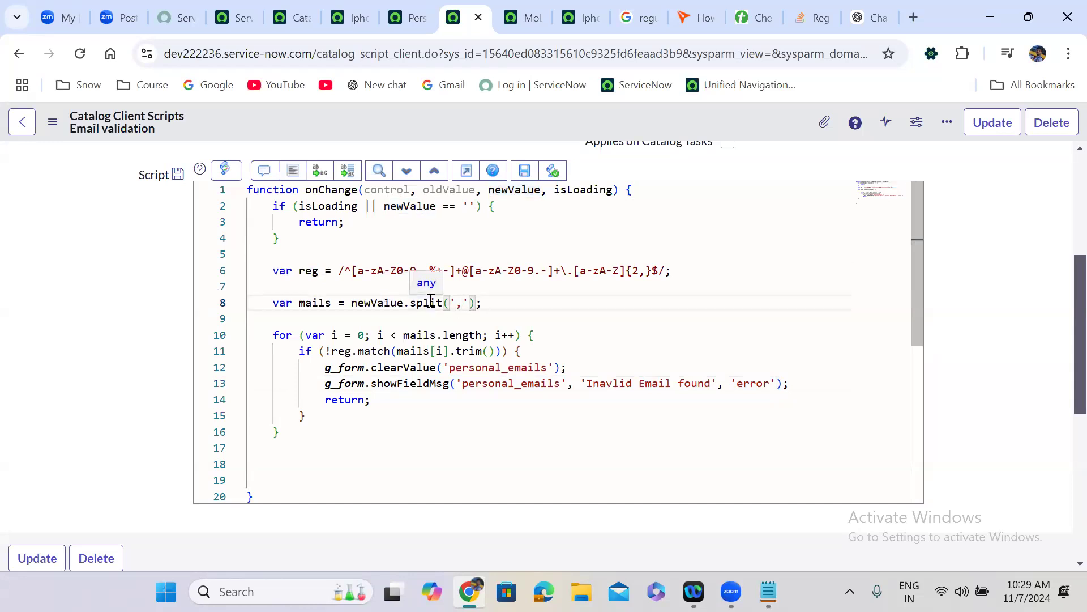
double_click(314, 303)
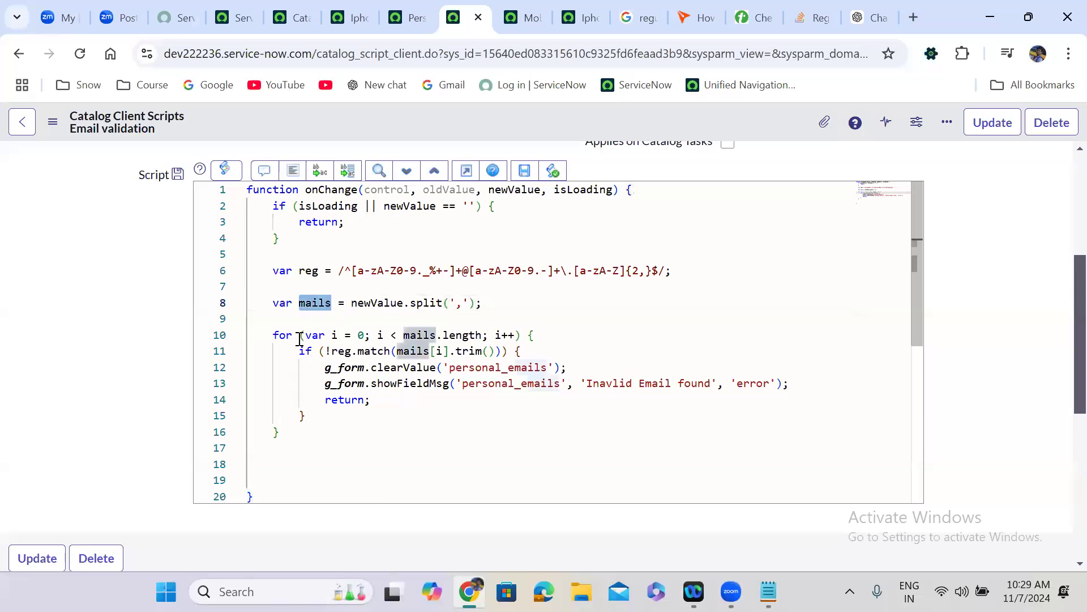
triple_click(282, 338)
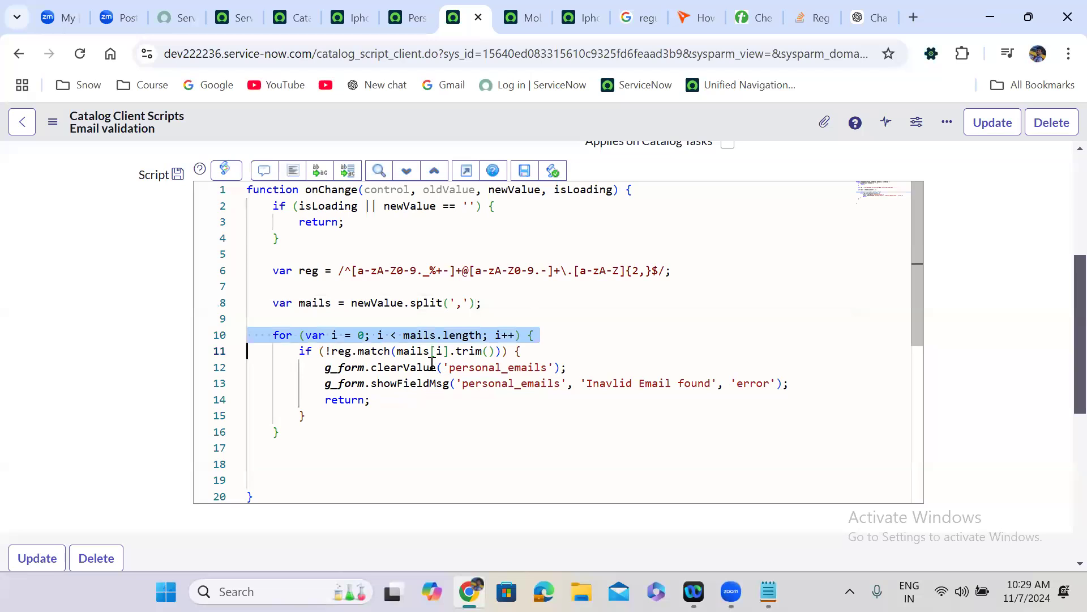
mouse_move(415, 368)
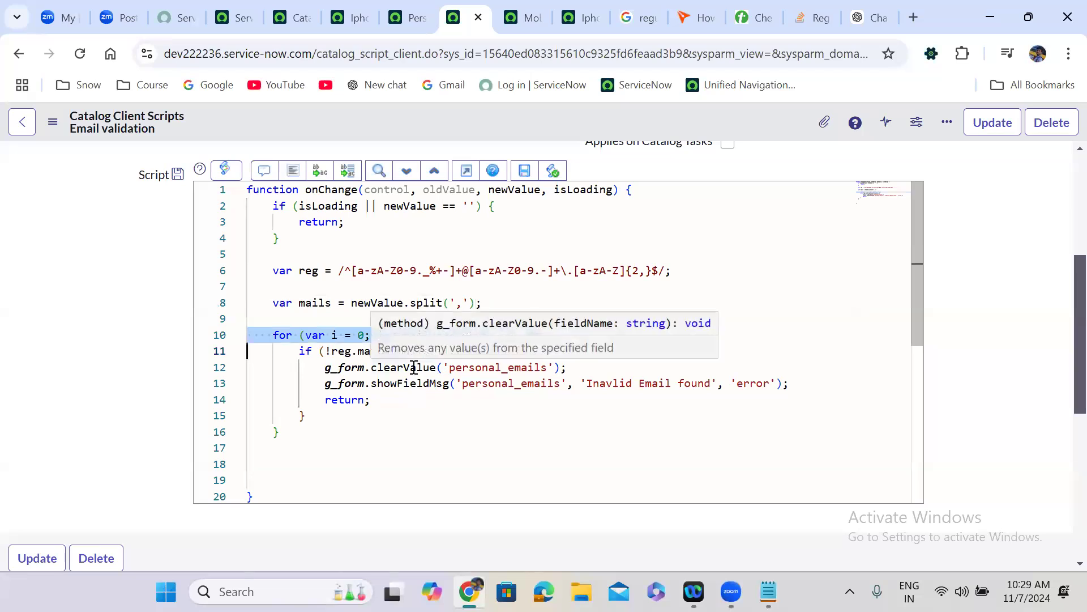
mouse_move(384, 352)
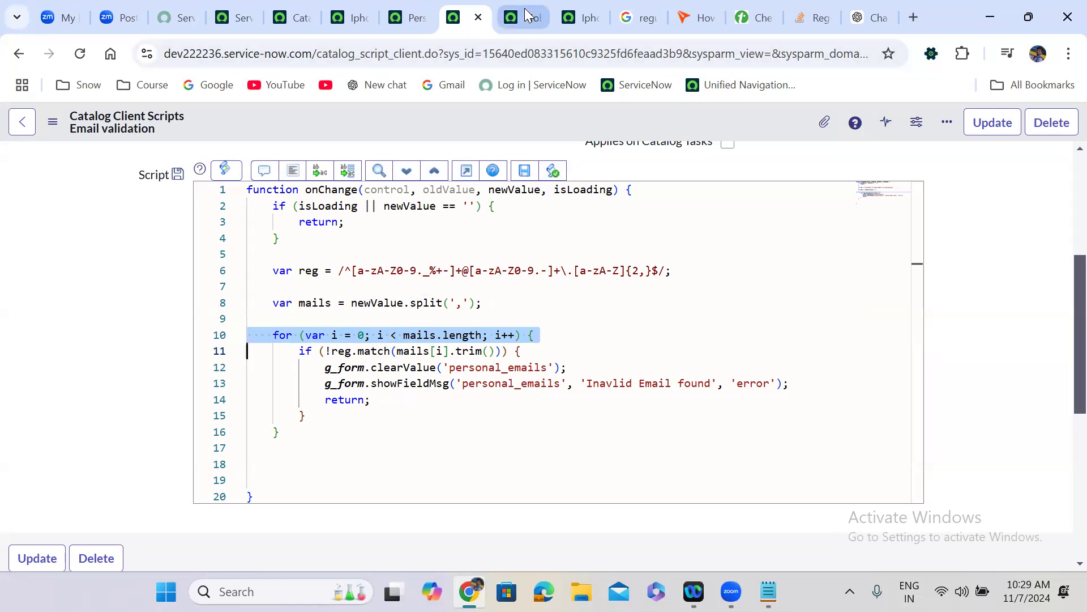
left_click(560, 10)
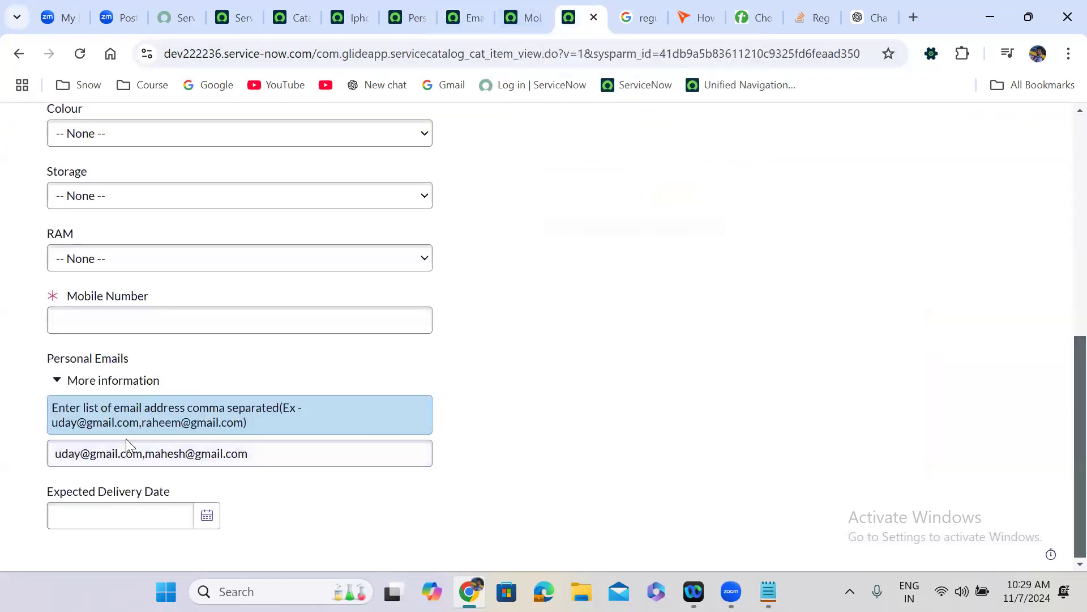
- Tab from Mobile Number through Personal Emails so its validation runs
left_click(119, 453)
left_click(112, 321)
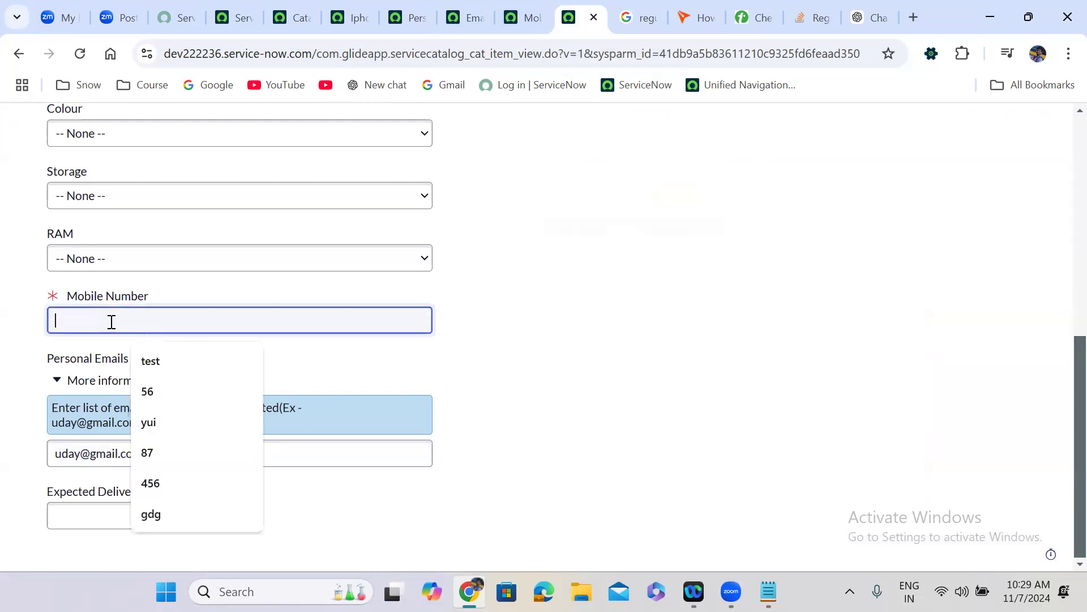
key("Tab")
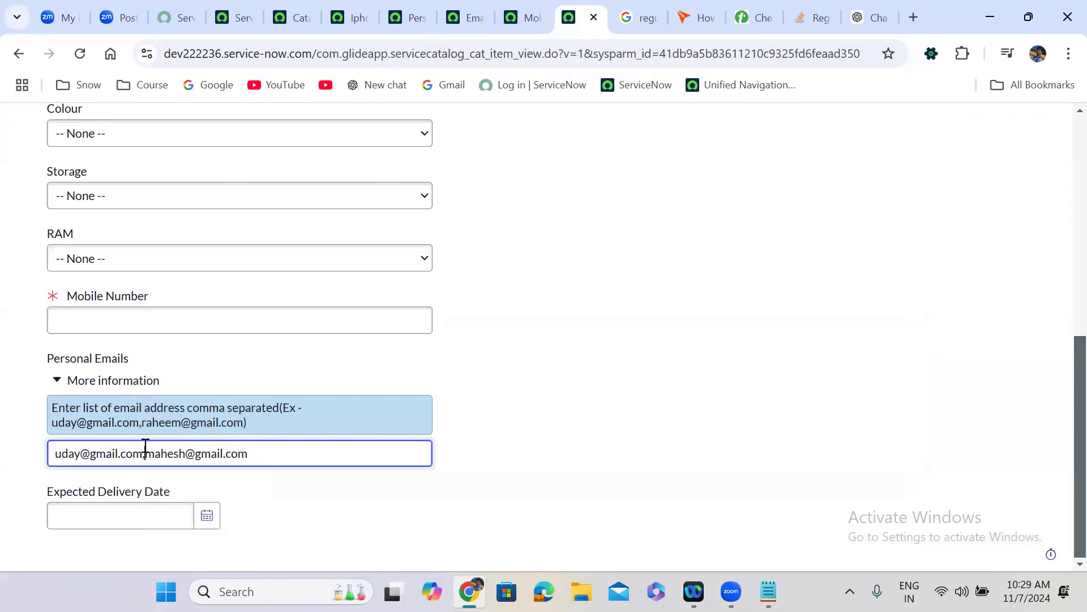
left_click(602, 439)
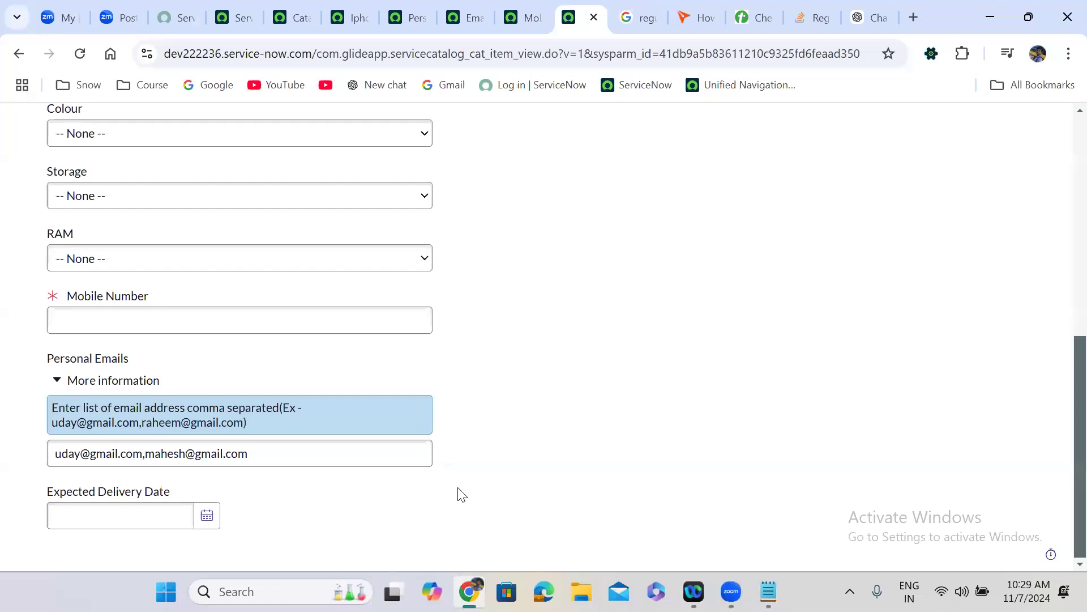
key("Tab")
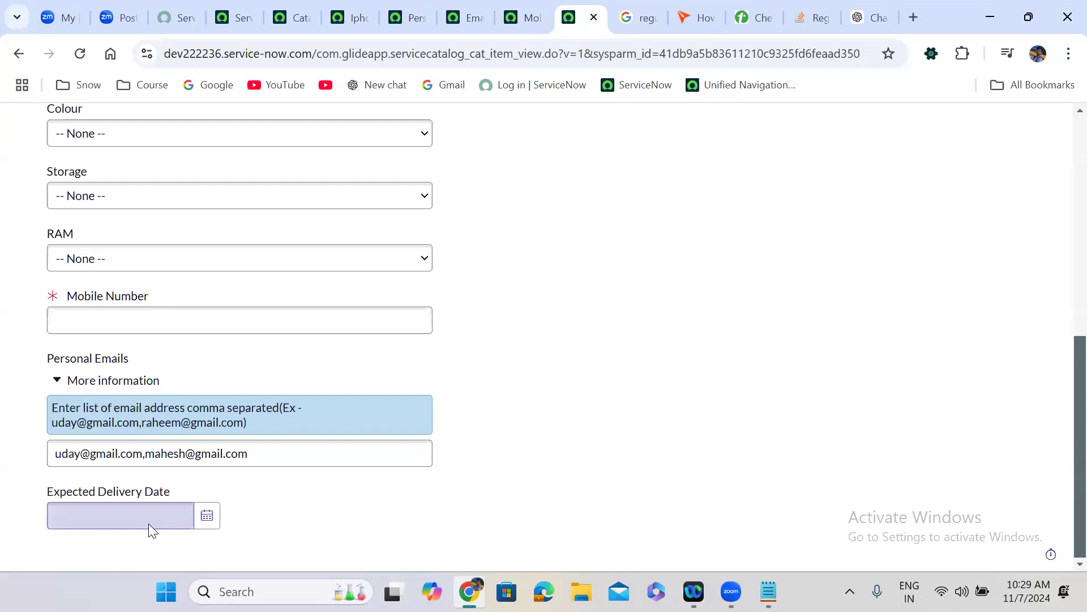
left_click(82, 513)
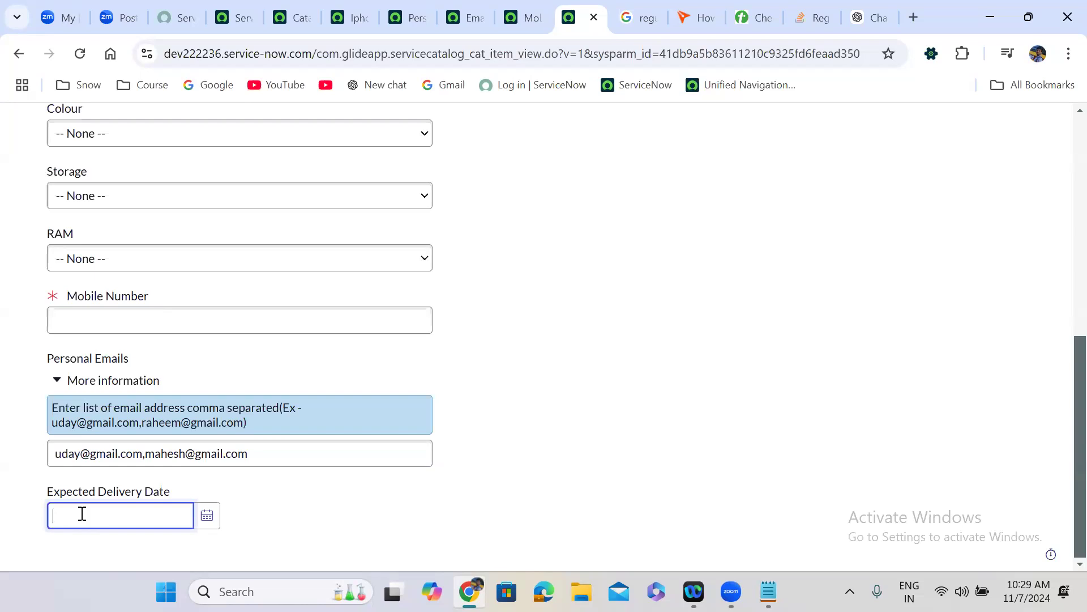
left_click(205, 512)
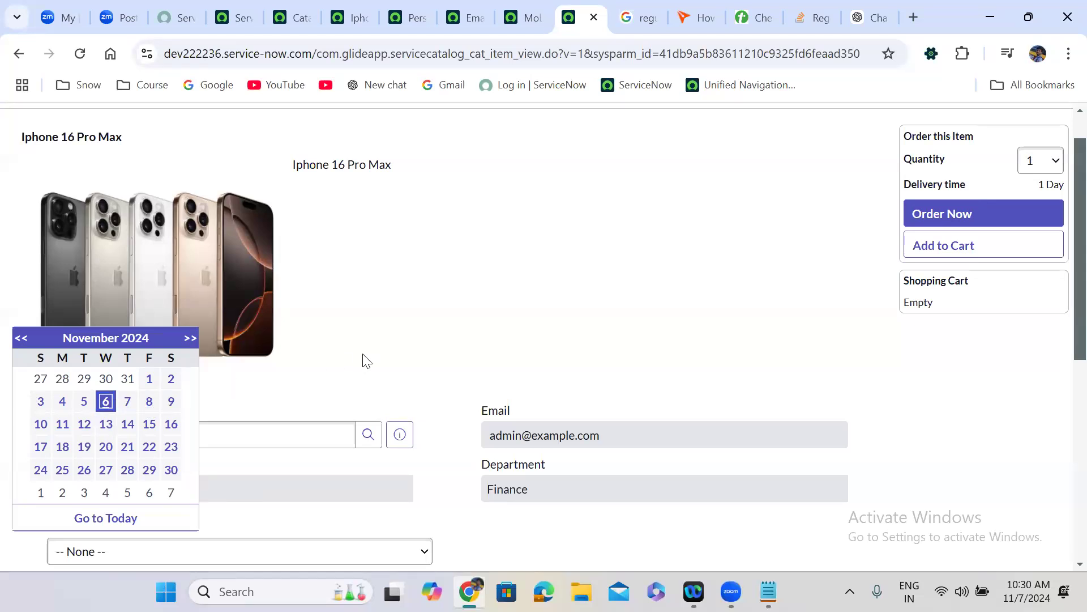
key("Escape")
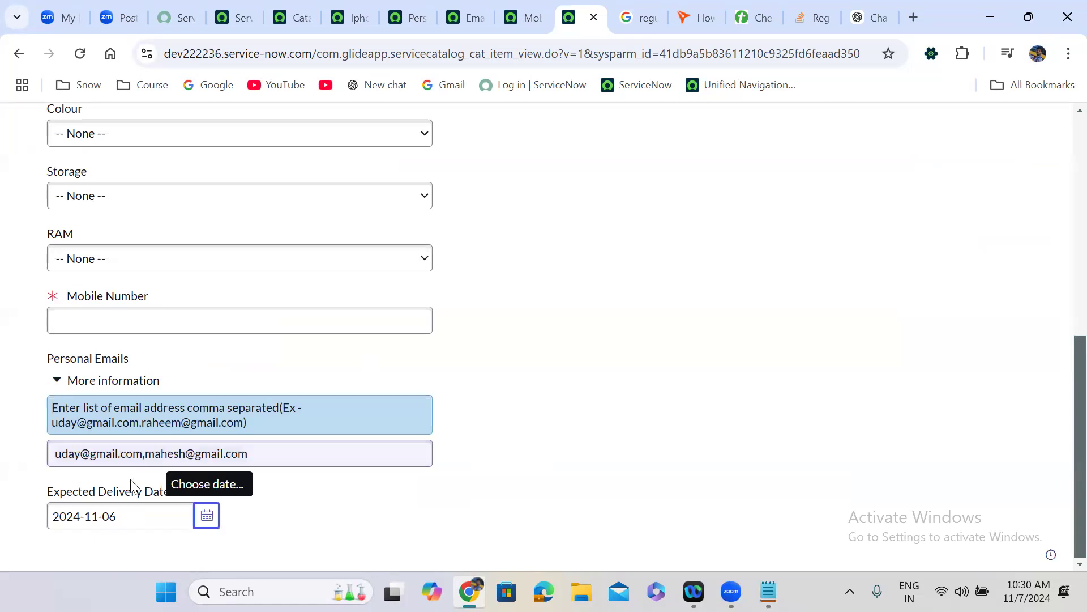
left_click(130, 503)
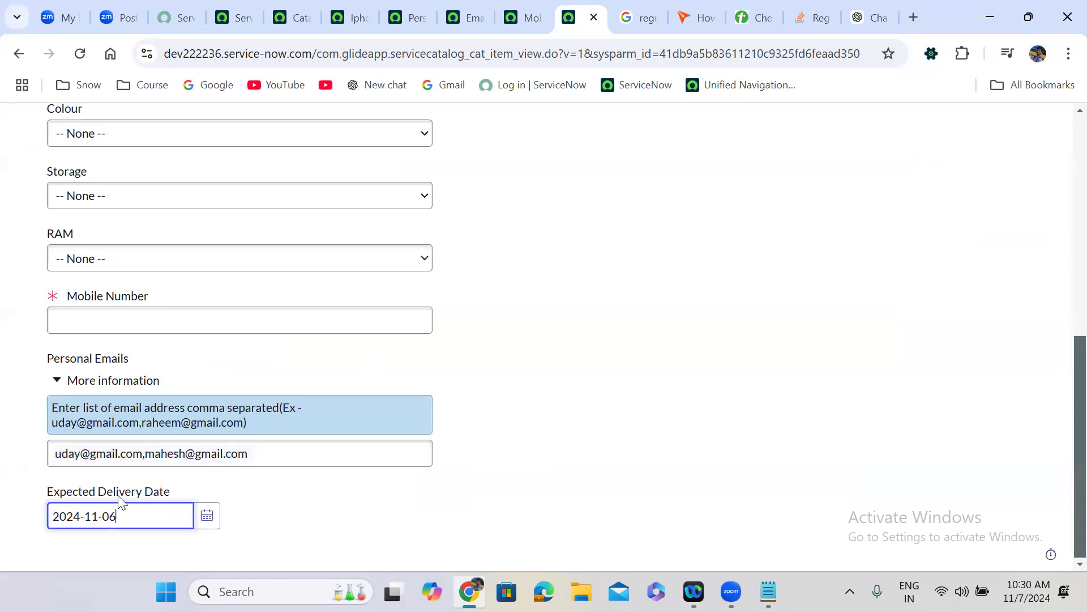
left_click(283, 475)
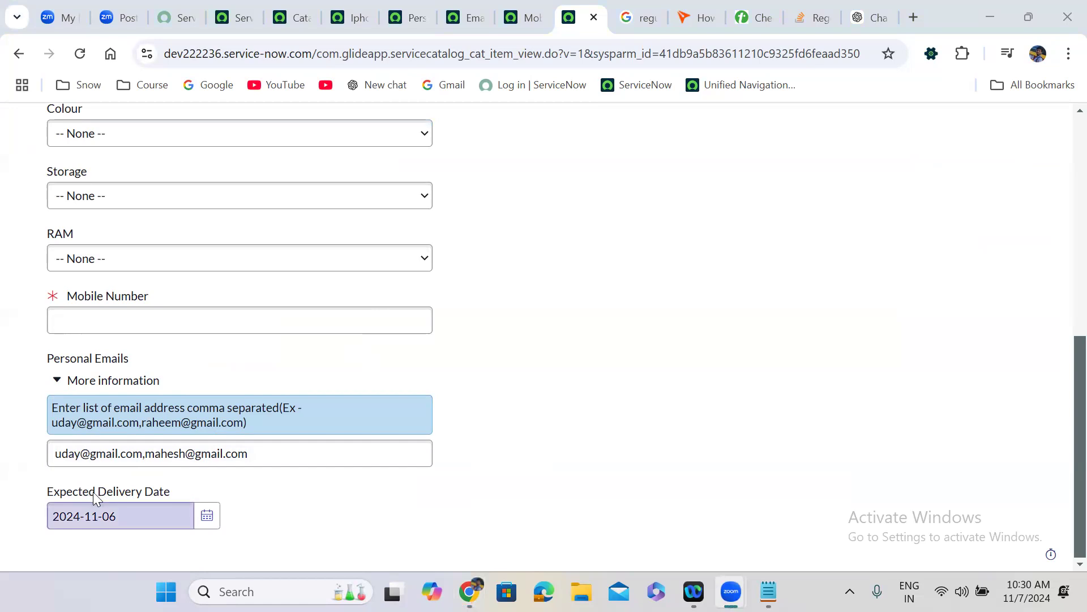
left_click(415, 15)
- Return to the Iphone 16 Pro Max item and list its Email and Mobile number validation client scripts
left_click(437, 242)
scroll(437, 249, "down", 1)
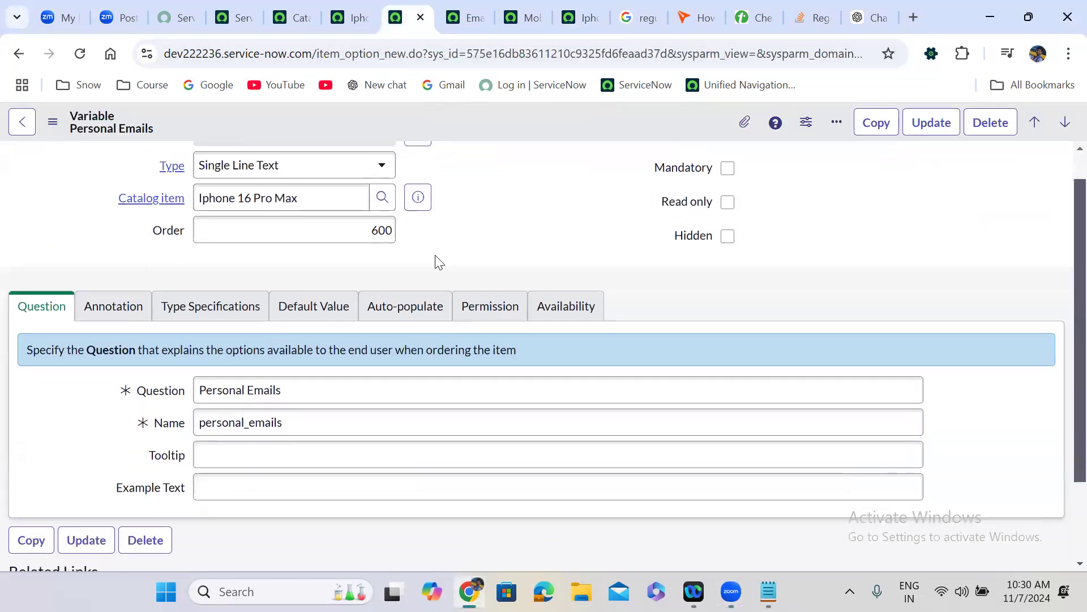
scroll(439, 262, "down", 2)
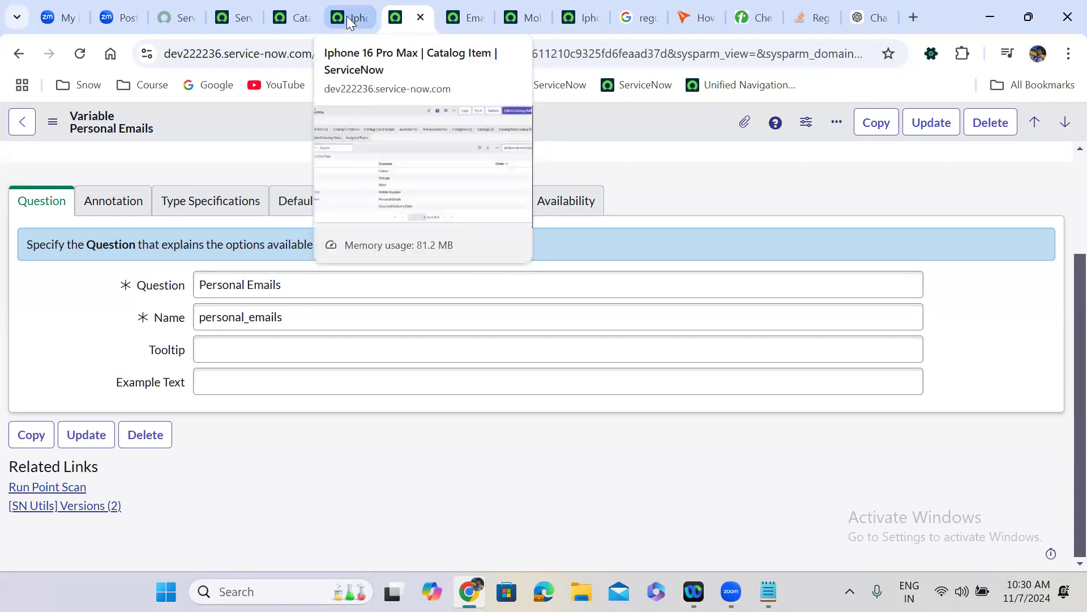
left_click(347, 17)
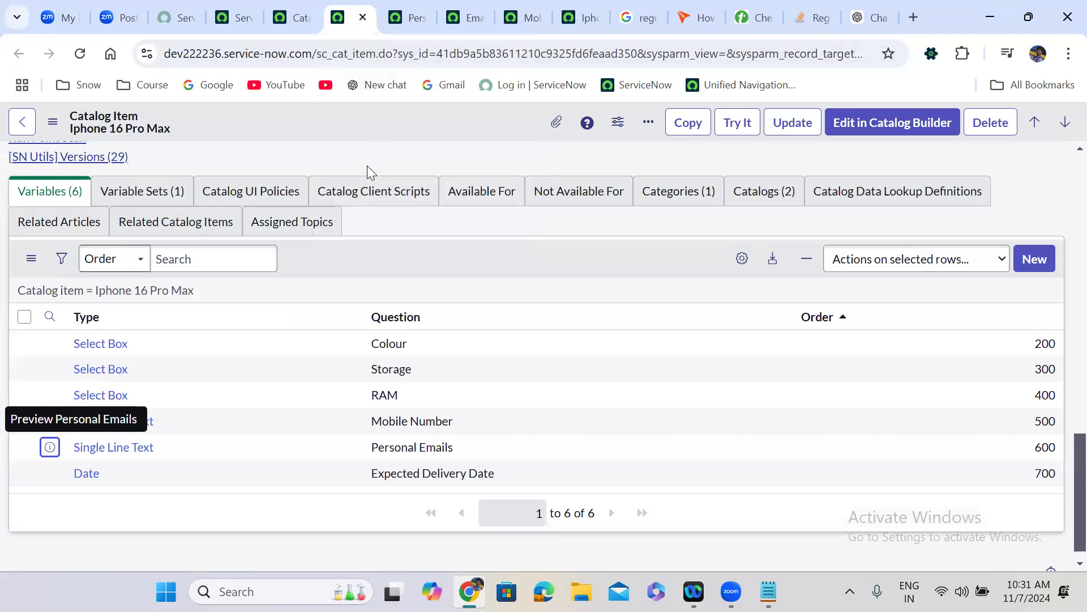
left_click(368, 191)
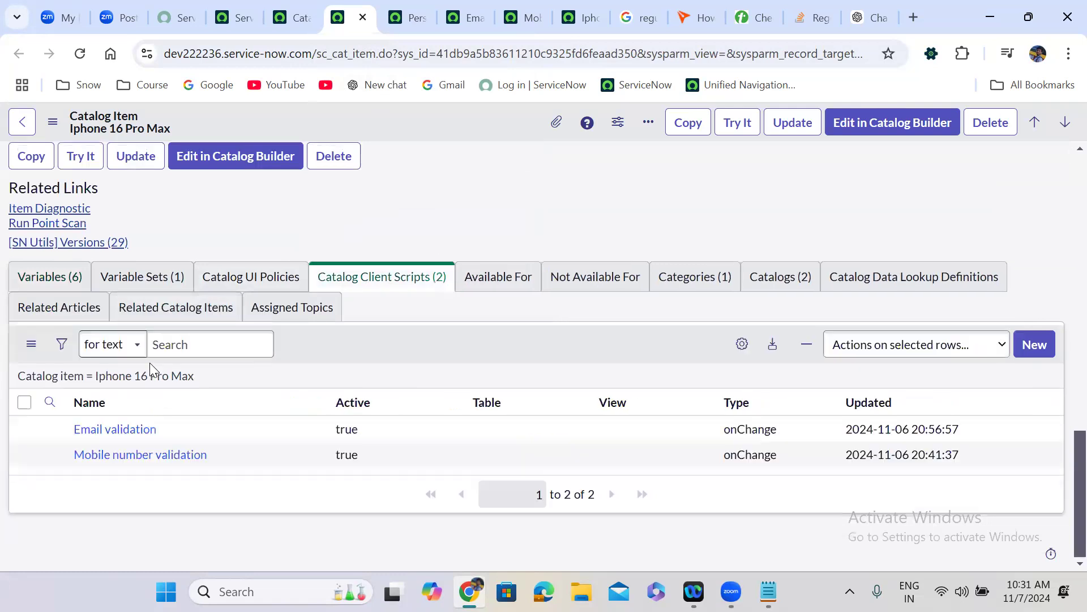
- Create client script 'Delivery date Validation' for all UI types, onChange of expected_delivery_date
left_click(1034, 344)
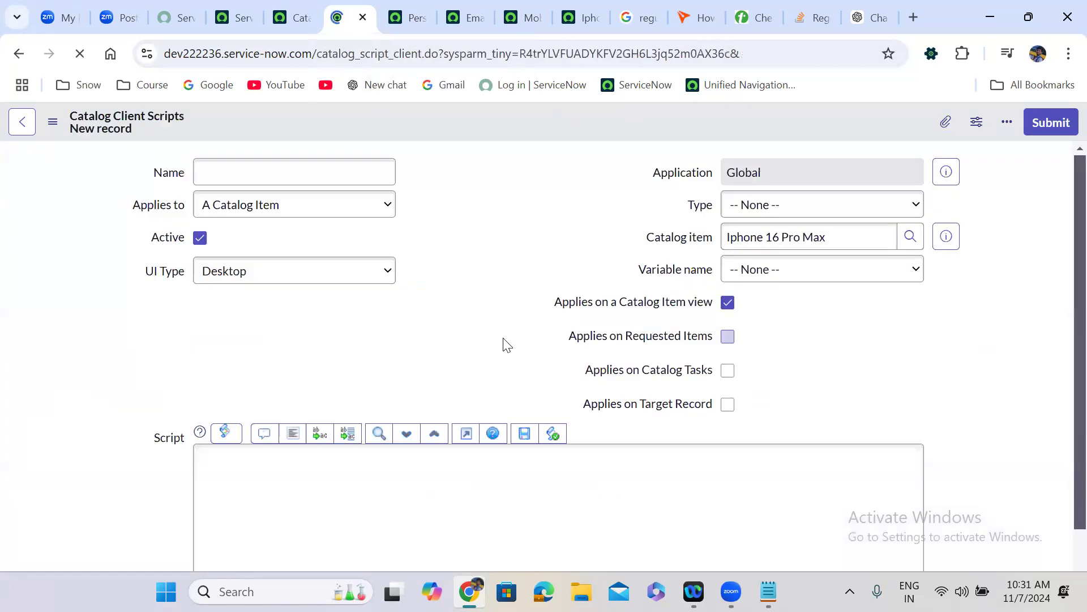
type("Delivery date Validation")
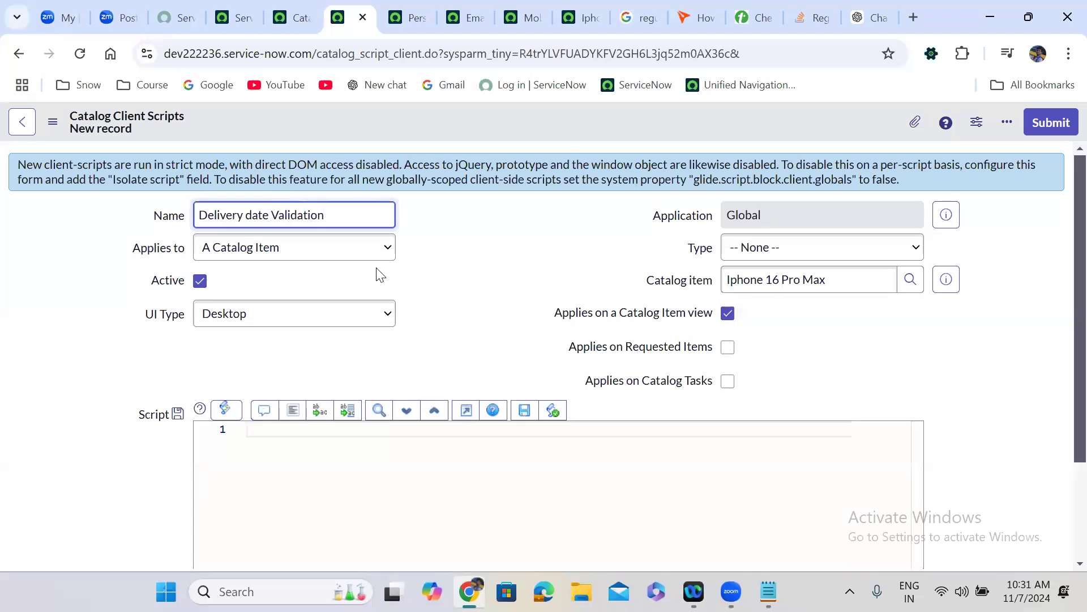
left_click(274, 321)
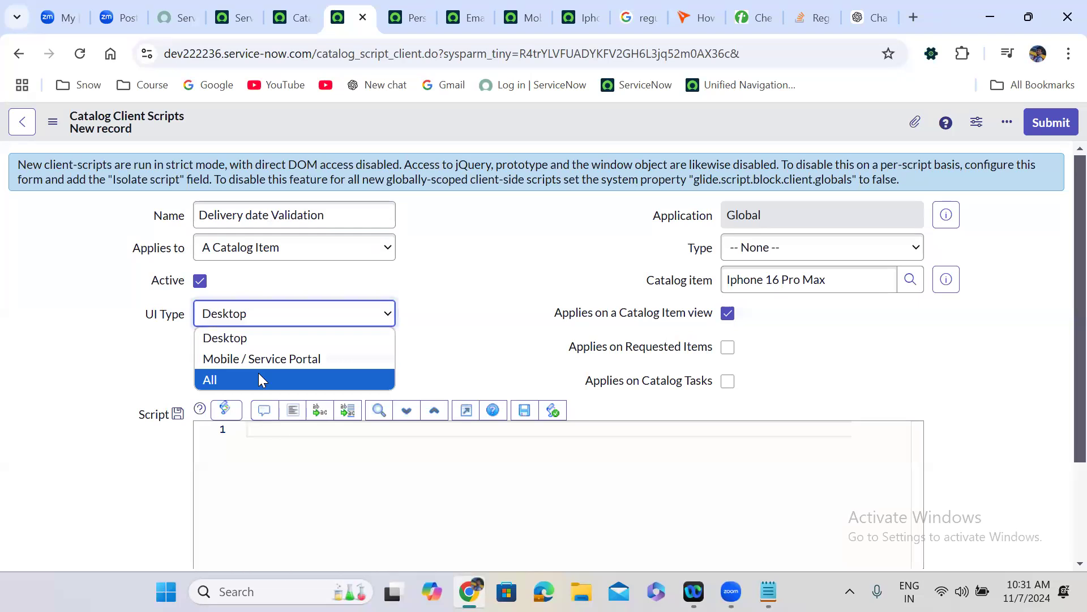
left_click(259, 380)
left_click(767, 247)
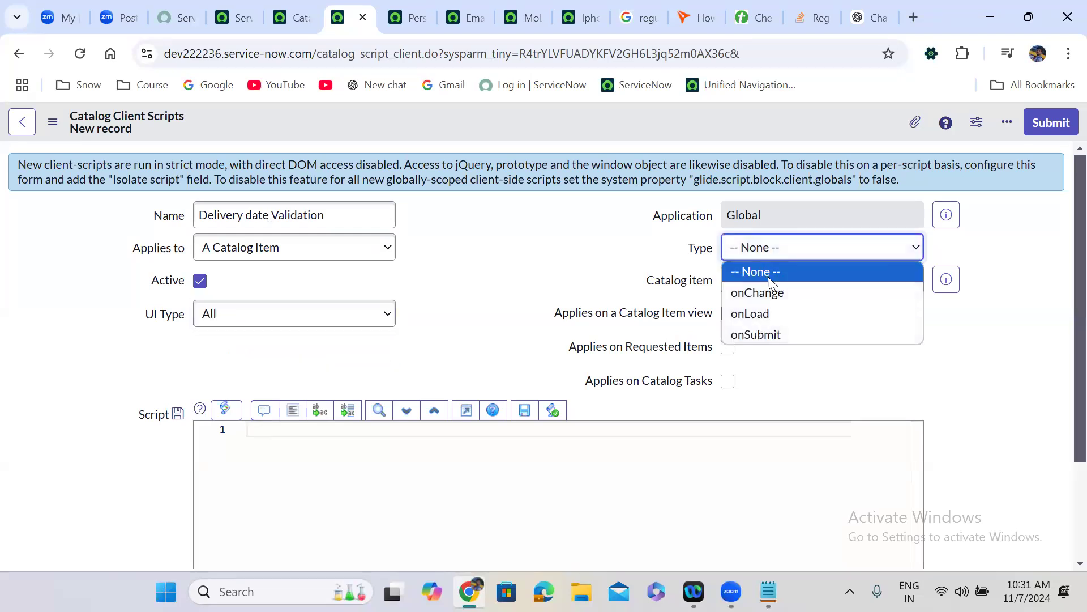
left_click(770, 290)
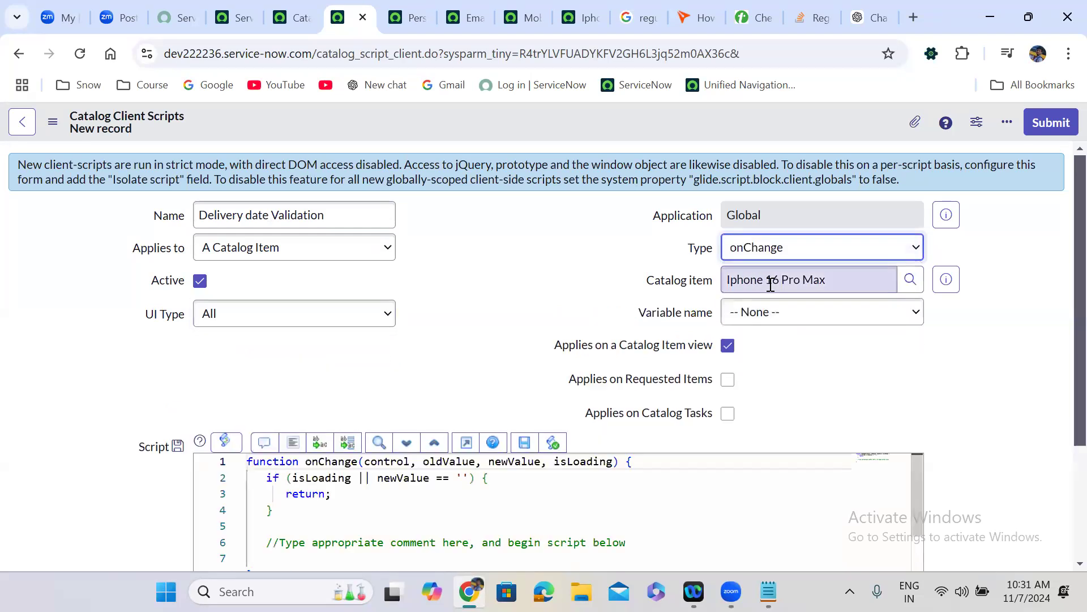
left_click(796, 322)
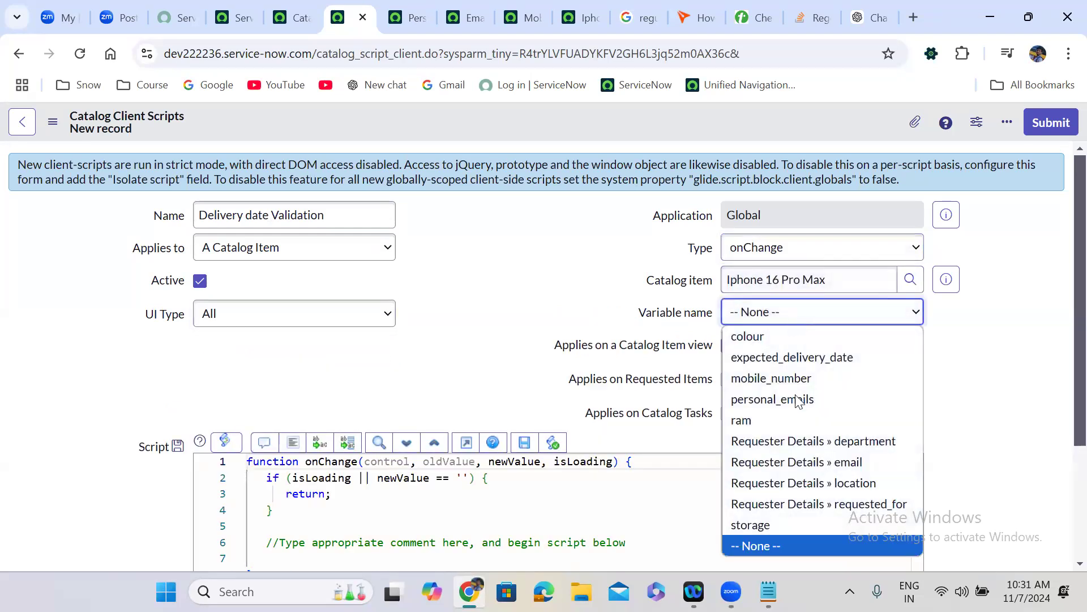
left_click(791, 357)
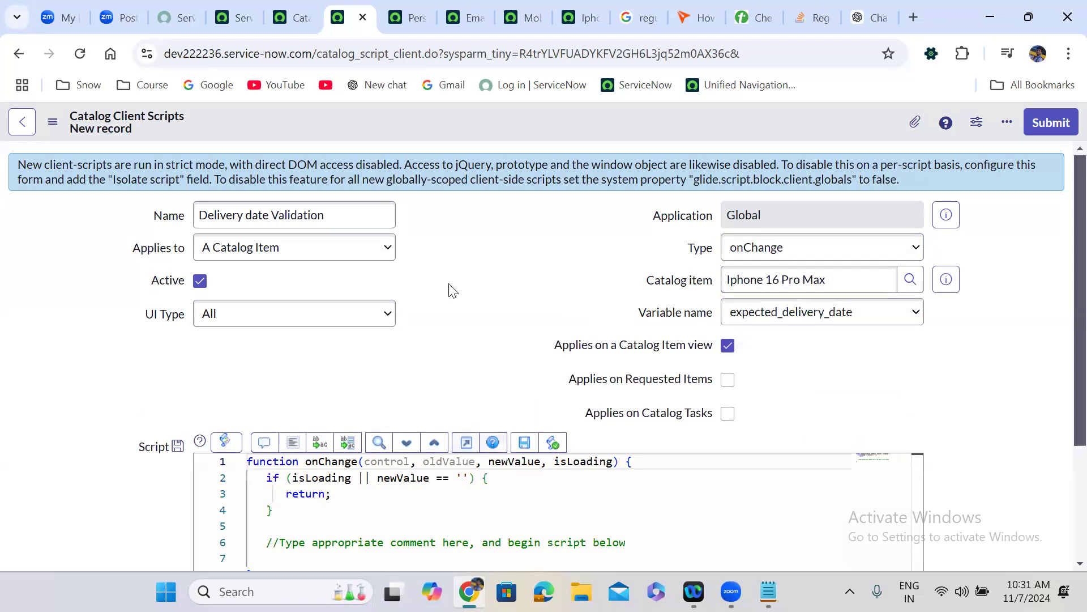
- Save the client script and delete the placeholder comment on line 6
right_click(484, 124)
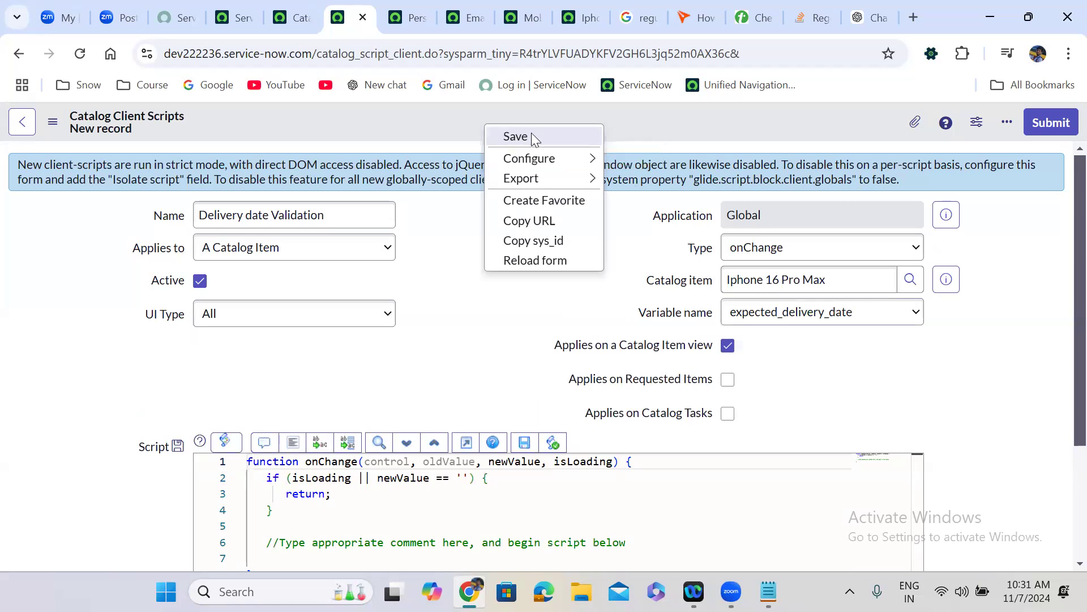
left_click(531, 132)
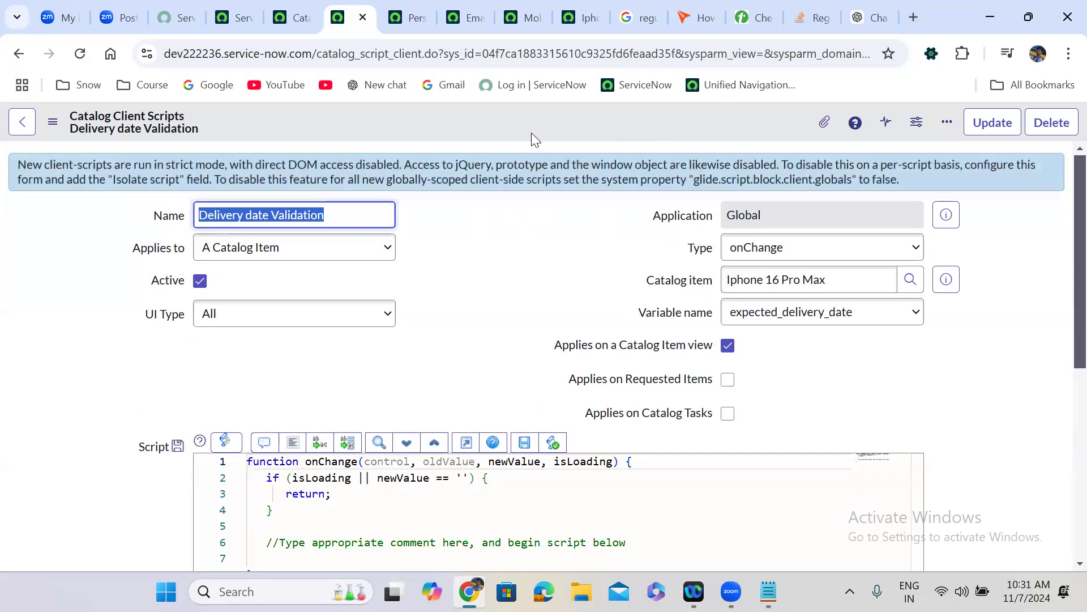
left_click(444, 343)
scroll(445, 339, "down", 2)
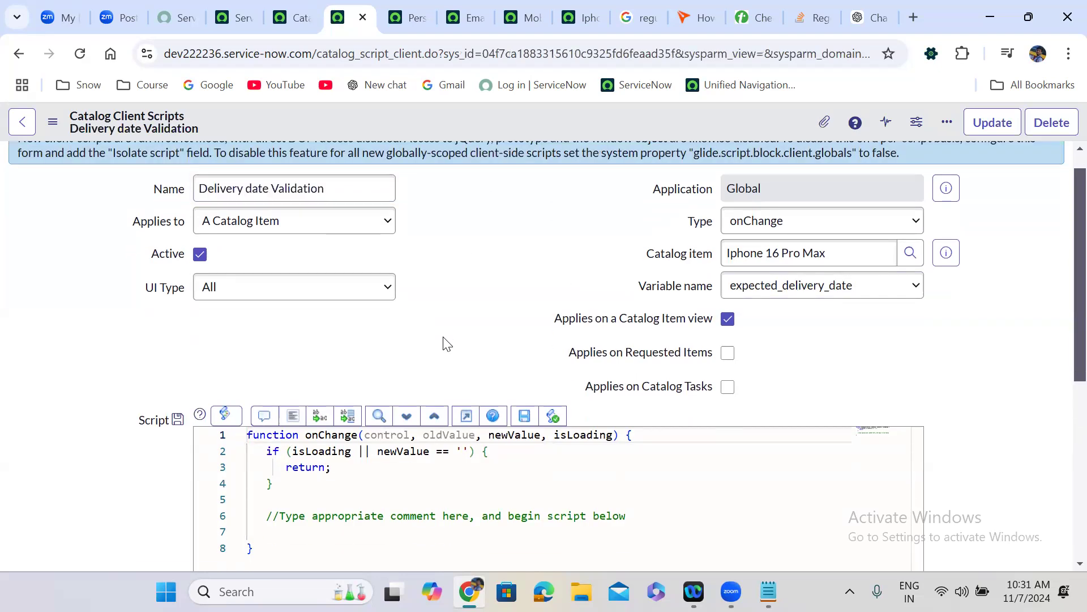
scroll(444, 342, "down", 3)
left_click_drag(265, 373, 633, 373)
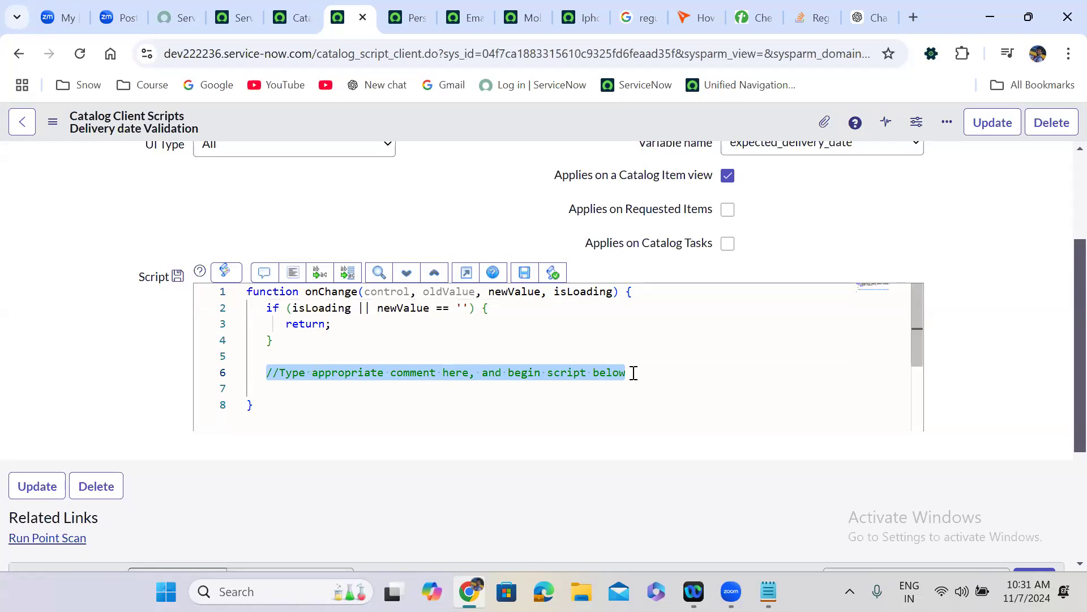
key("BackSpace")
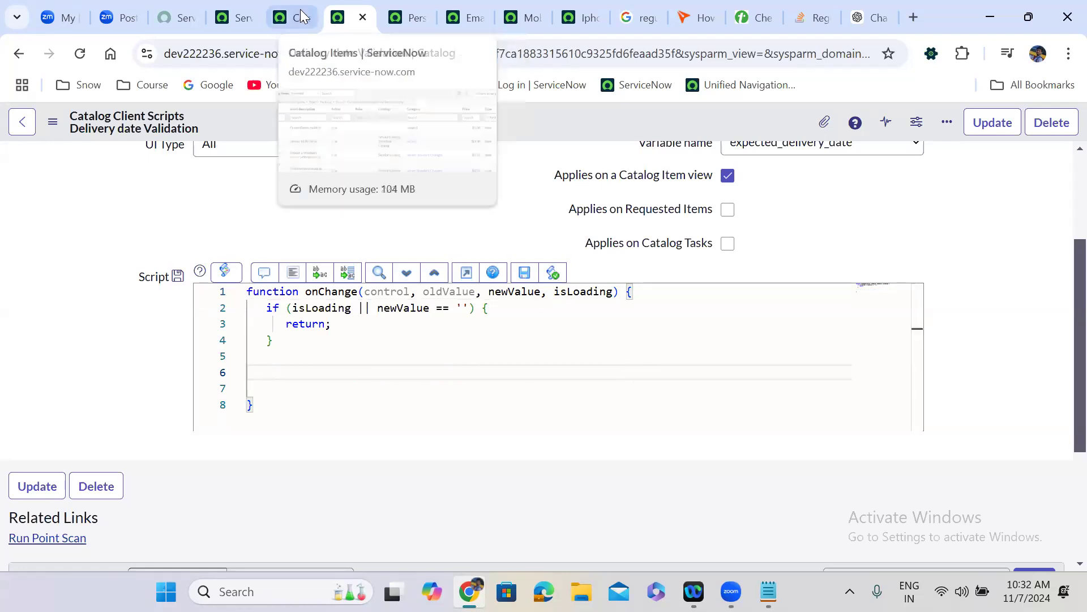
- Filter the navigator for 'pt inc' and open System Definition > Script Includes in a new tab
left_click(238, 3)
left_click(83, 135)
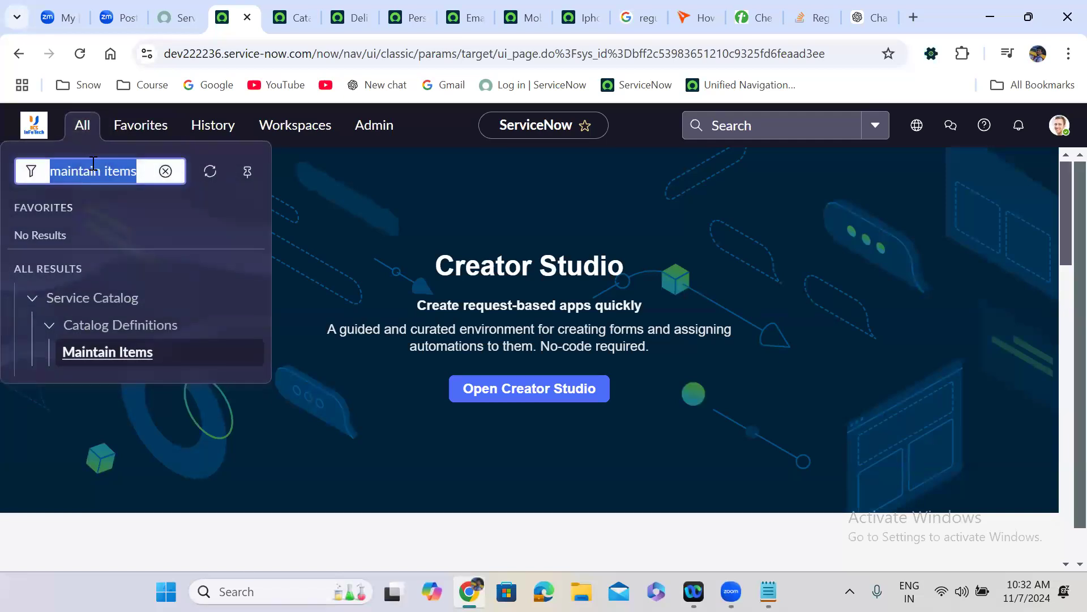
type("pt inc")
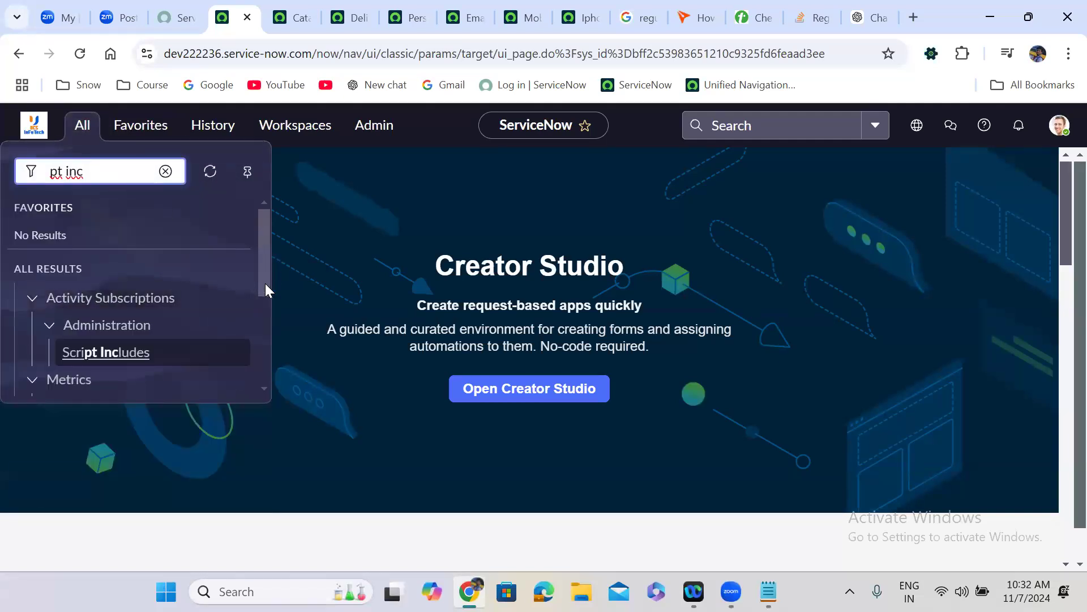
left_click_drag(266, 283, 266, 330)
scroll(265, 331, "down", 1)
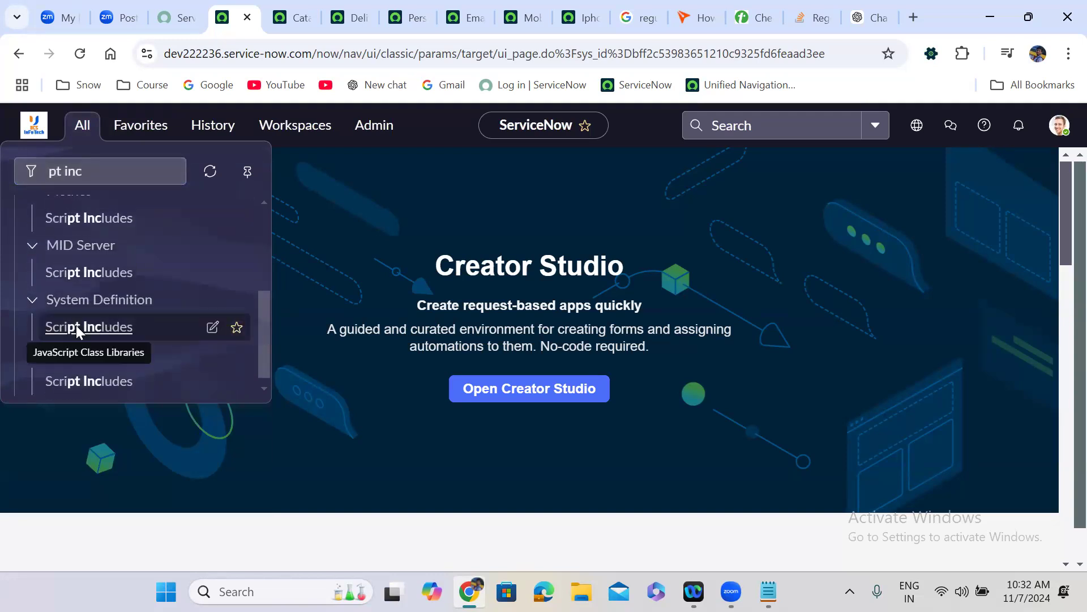
right_click(76, 326)
left_click(143, 348)
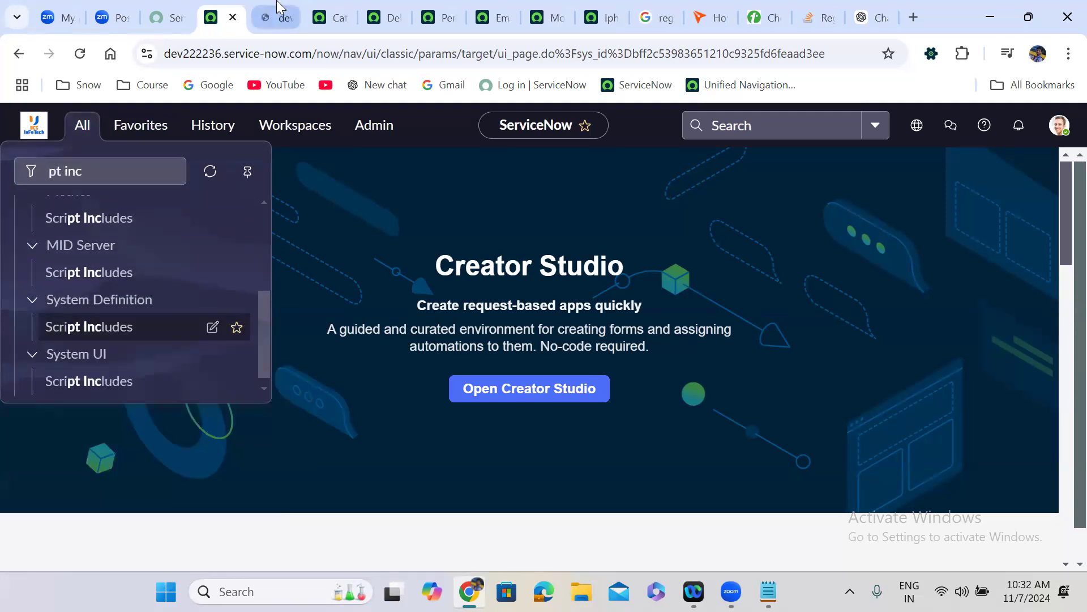
- Start a new script include named dateValidations
left_click(265, 17)
left_click(1058, 123)
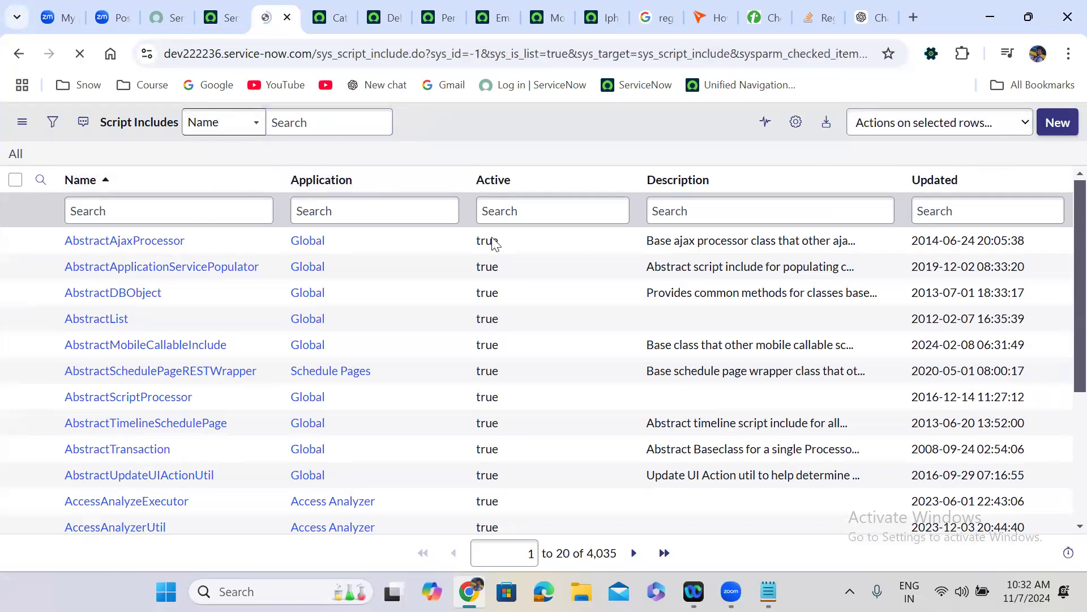
type("dat")
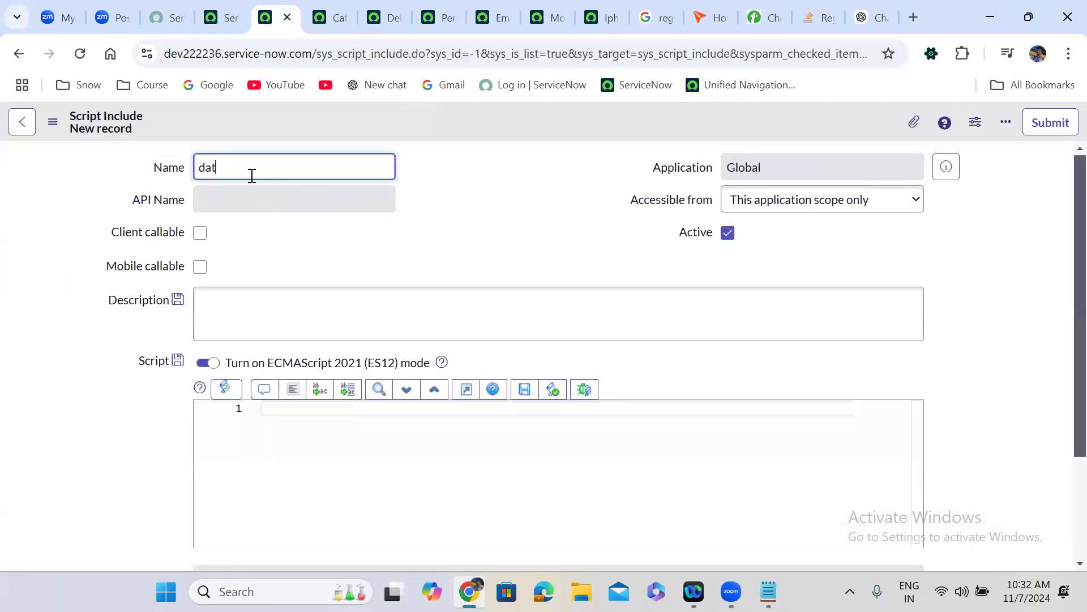
type("eValidations")
- Make dateValidations client callable and add an isdateInRange function
left_click(526, 196)
left_click(200, 233)
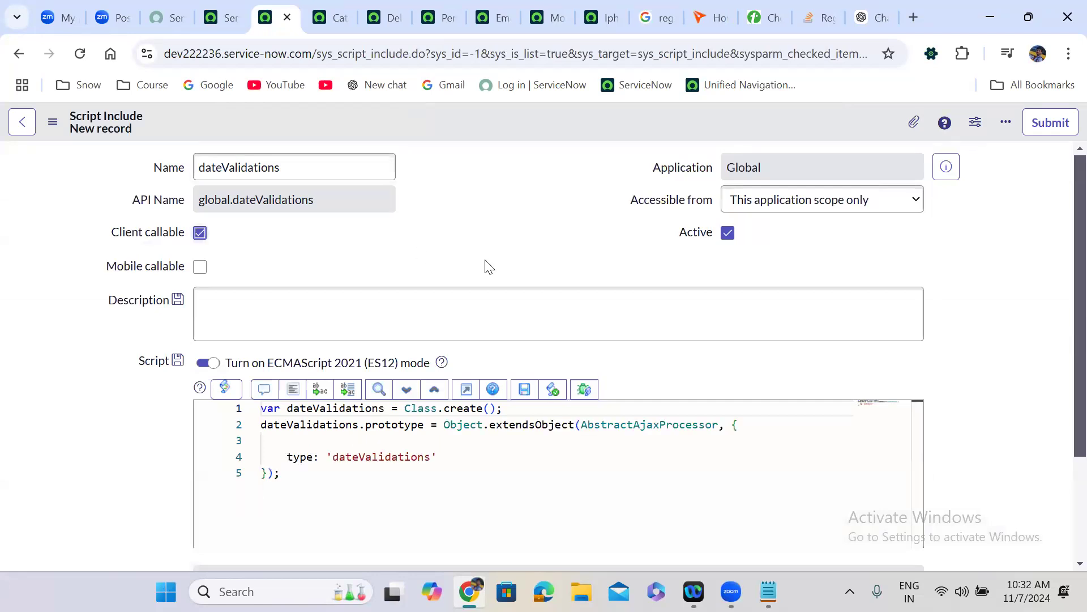
scroll(485, 258, "down", 1)
left_click(753, 357)
key("Return")
key("Return")
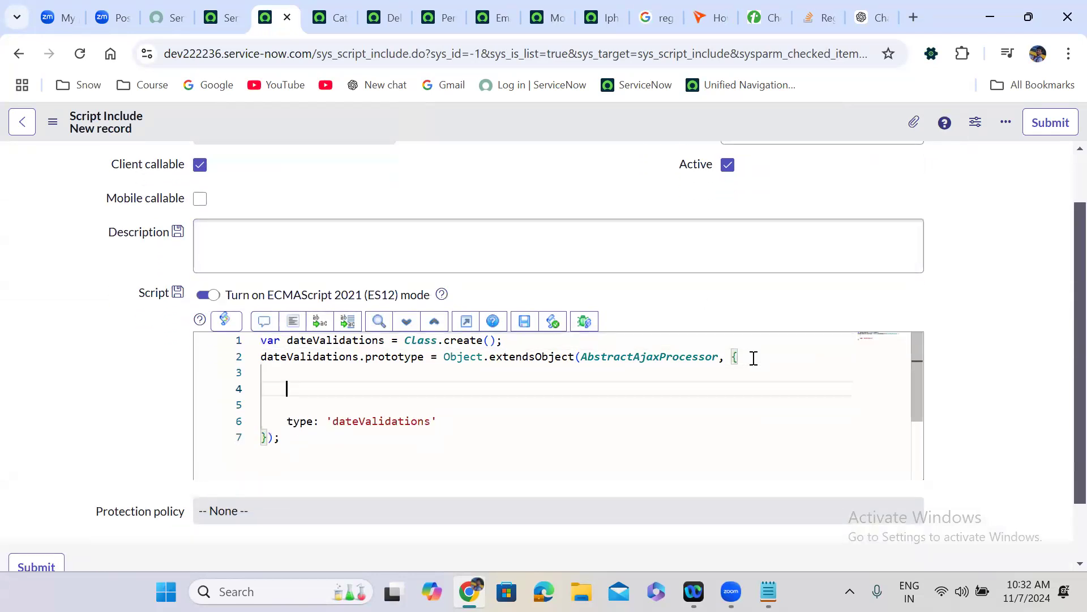
type("isdateInRagnge")
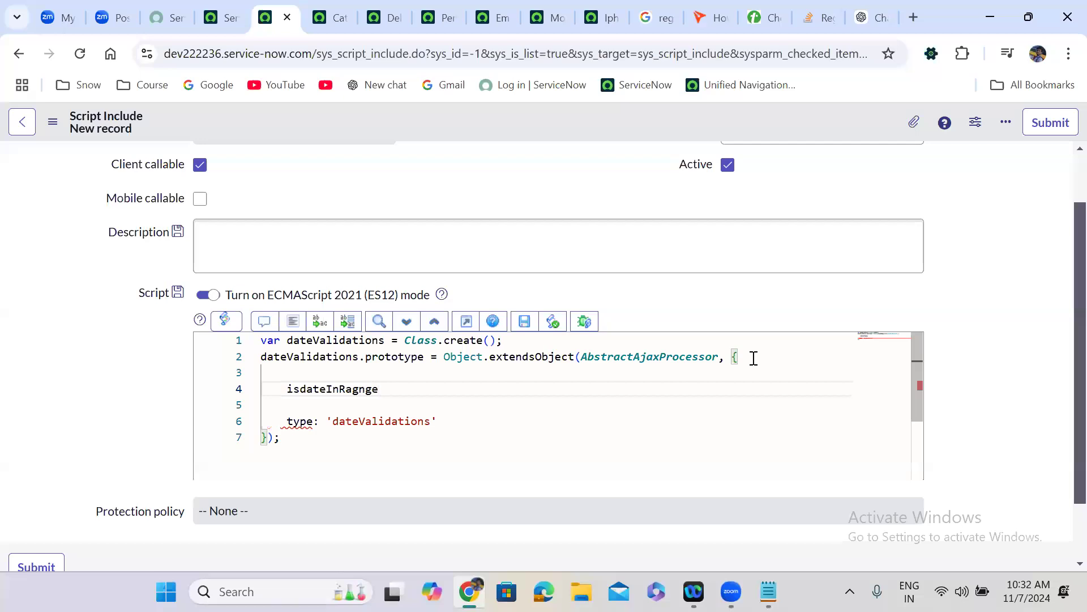
key("BackSpace")
key("BackSpace")
key("BackSpace")
key("BackSpace")
type("nge: function")
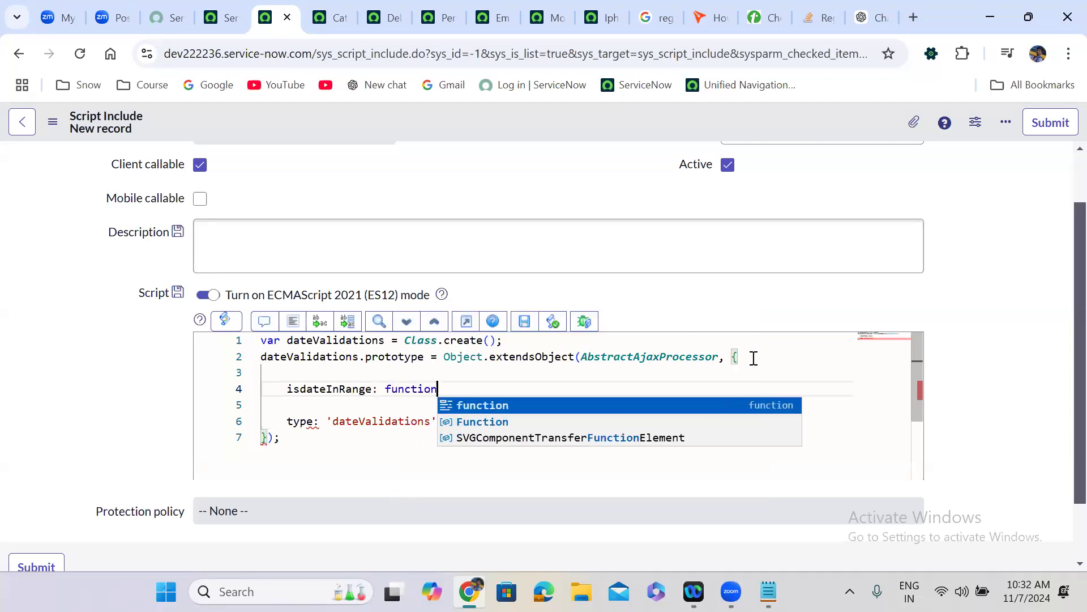
type("(){")
key("Return")
key("Return")
key("Down")
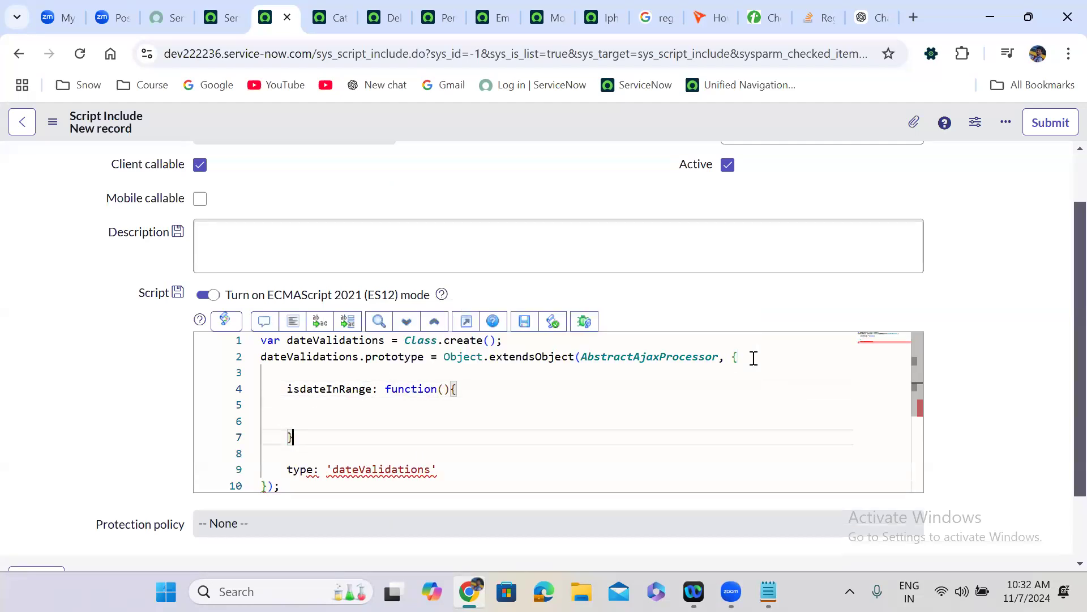
type(",")
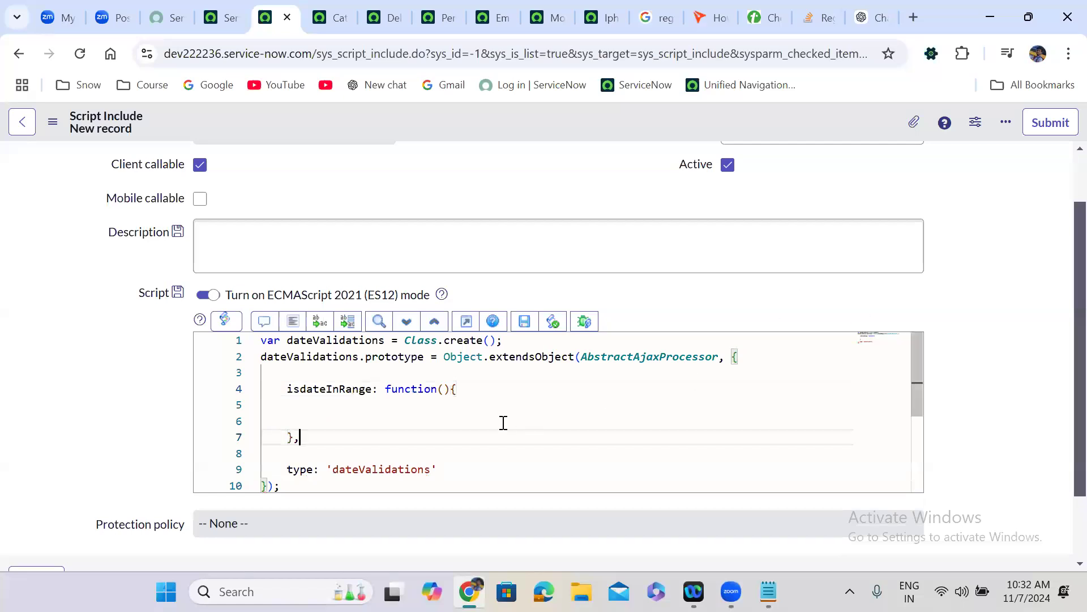
- Add a selDate line creating a GlideDateTime from the client's sysparm date parameter
left_click(369, 411)
type("var t")
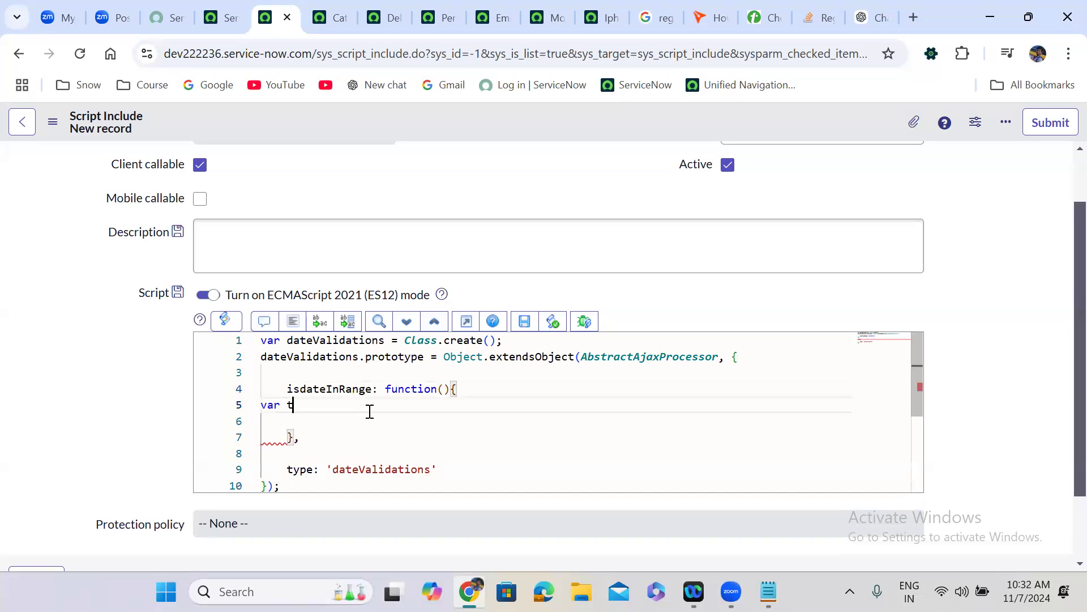
type("o")
key("BackSpace")
key("BackSpace")
type("selDate")
left_click(293, 321)
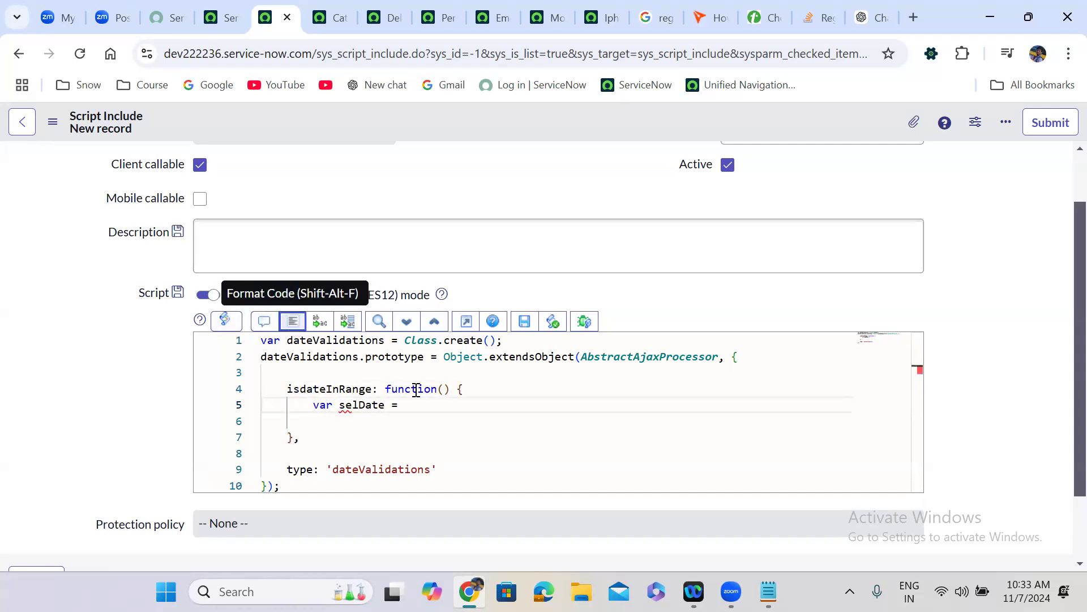
left_click(447, 408)
type("n")
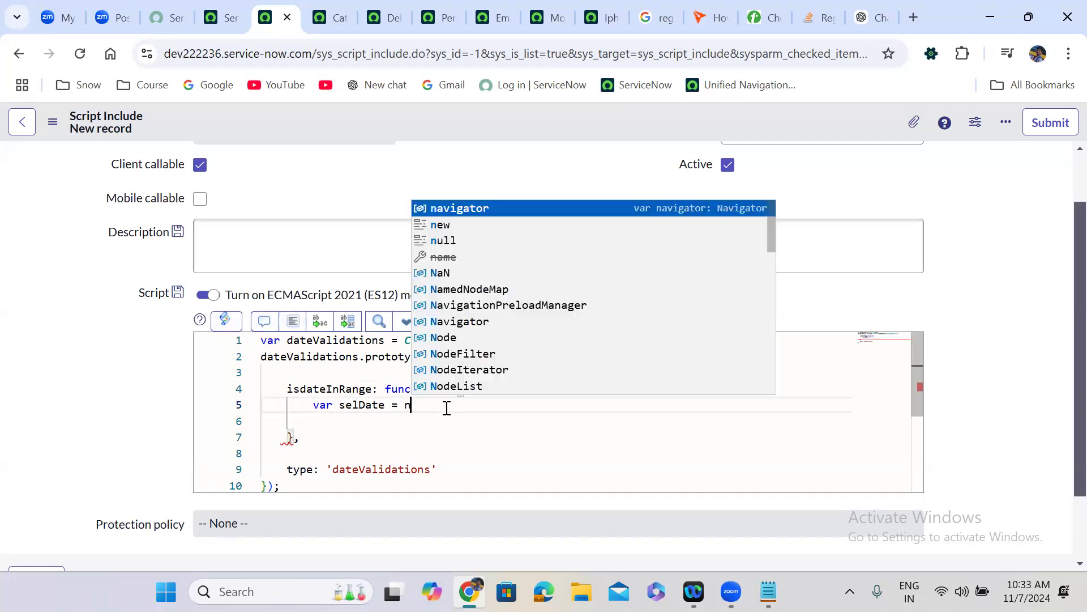
type("ew Gli")
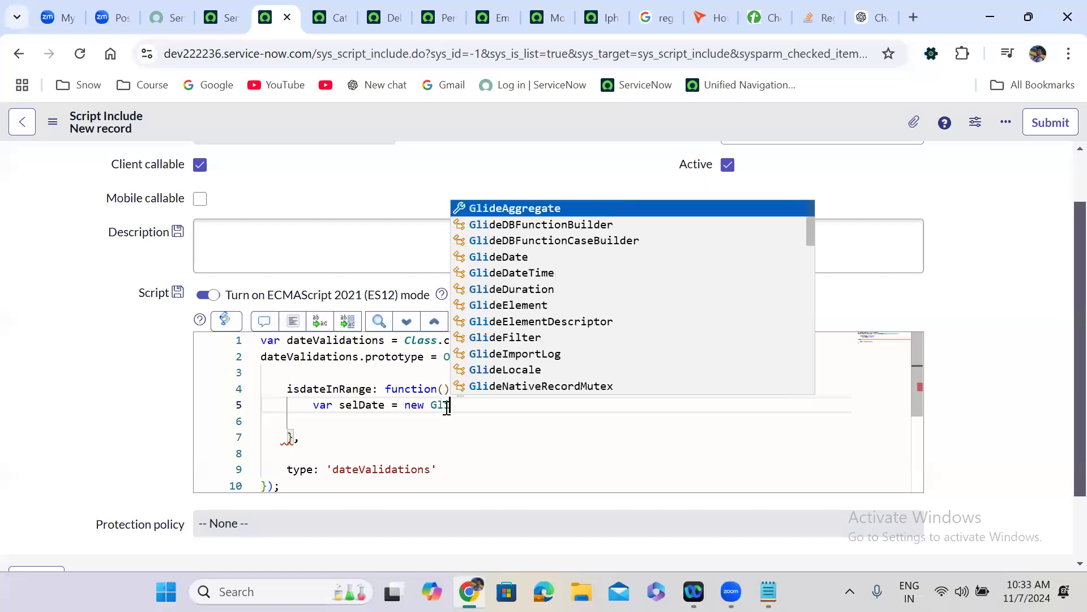
type("deDateTime")
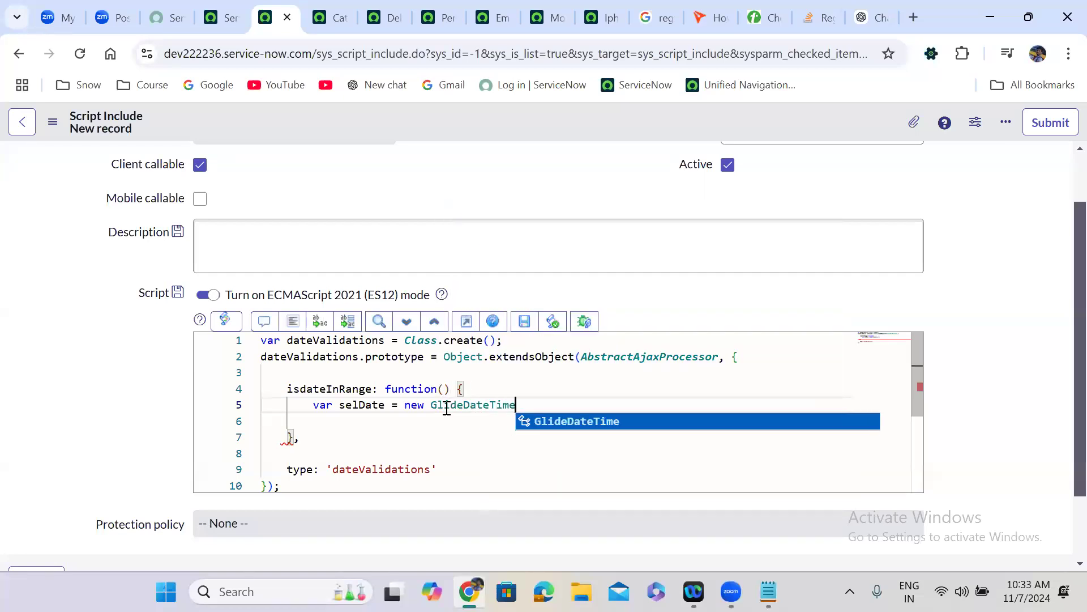
type("(t);")
key("Left")
key("Left")
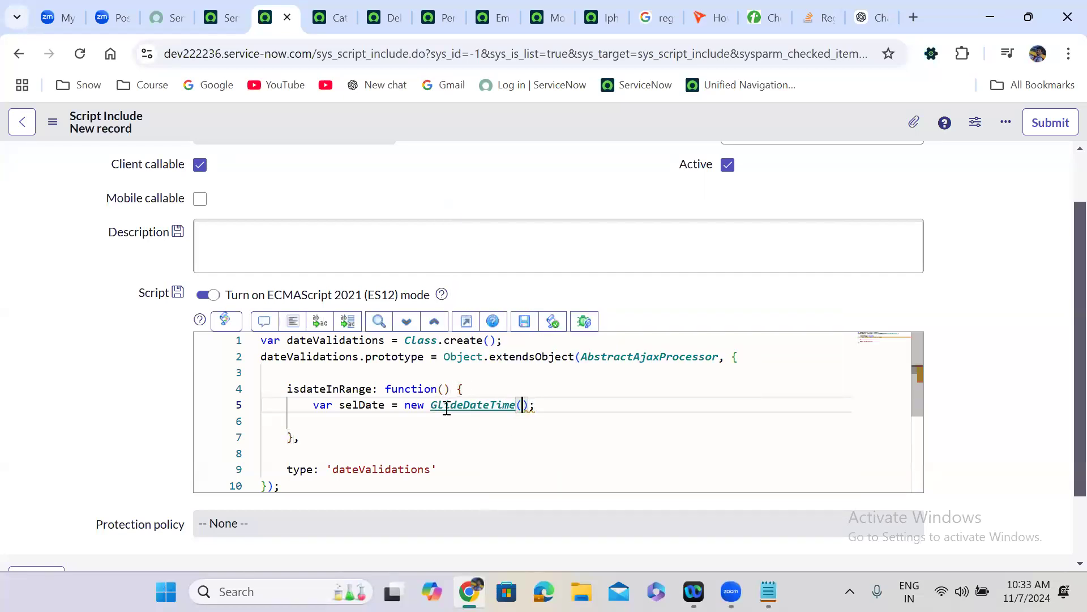
type("this.g")
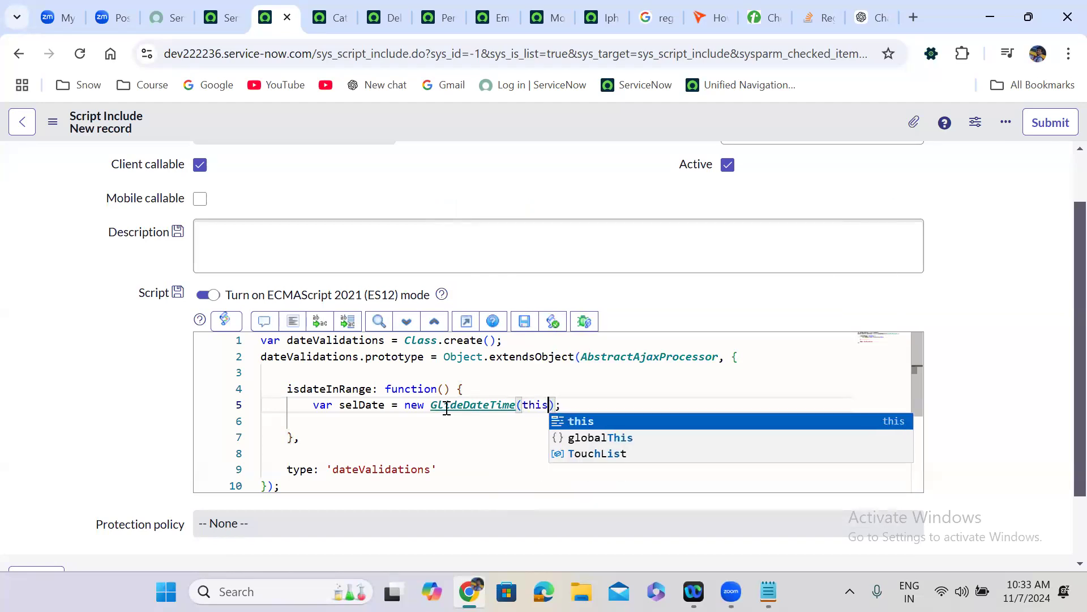
type("etPara")
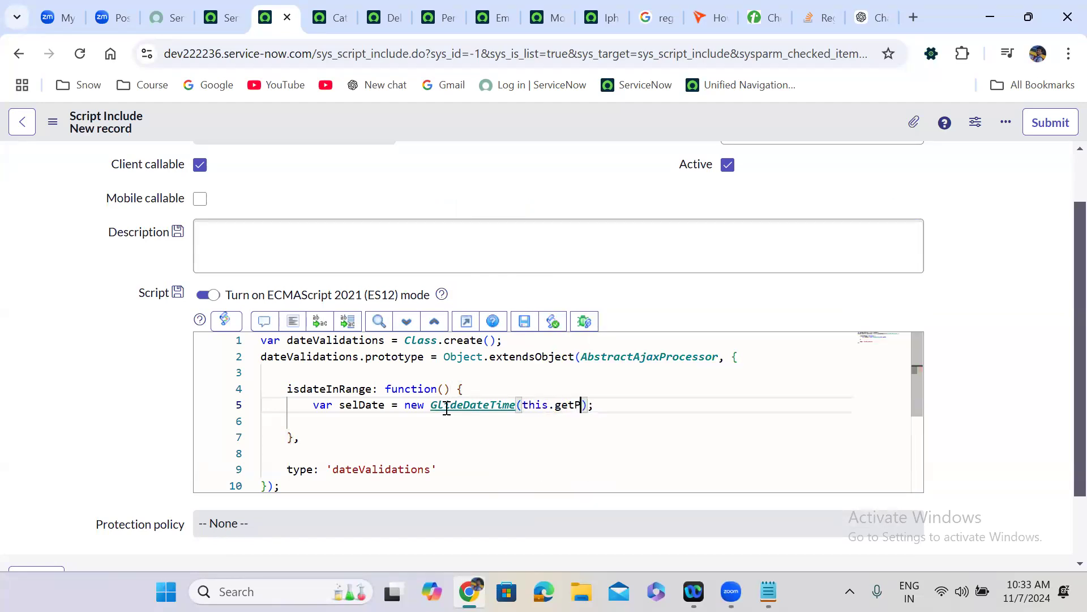
type("meter(")
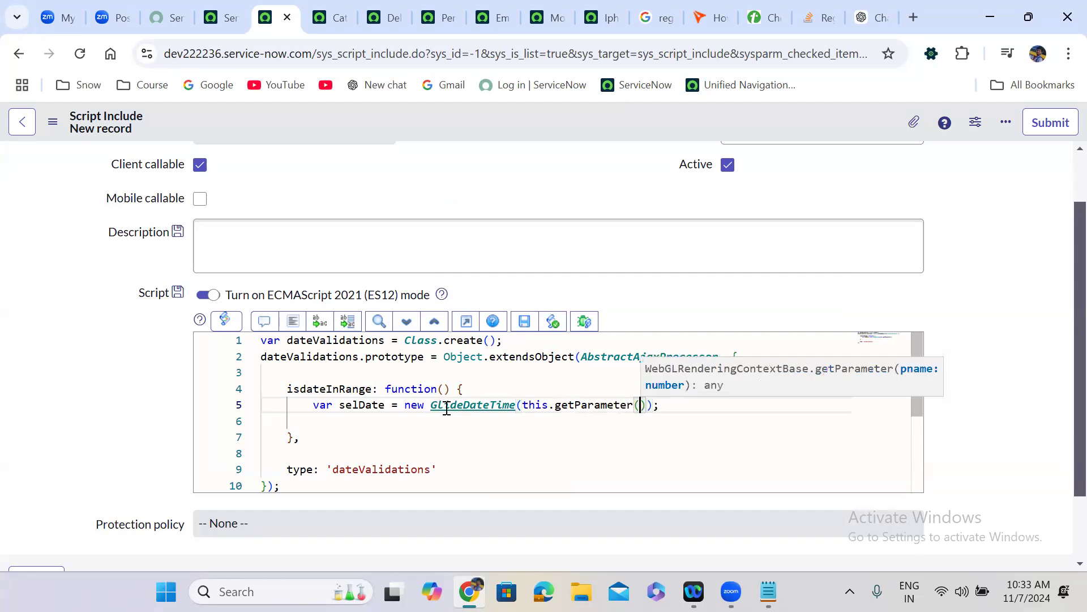
type("'syspar")
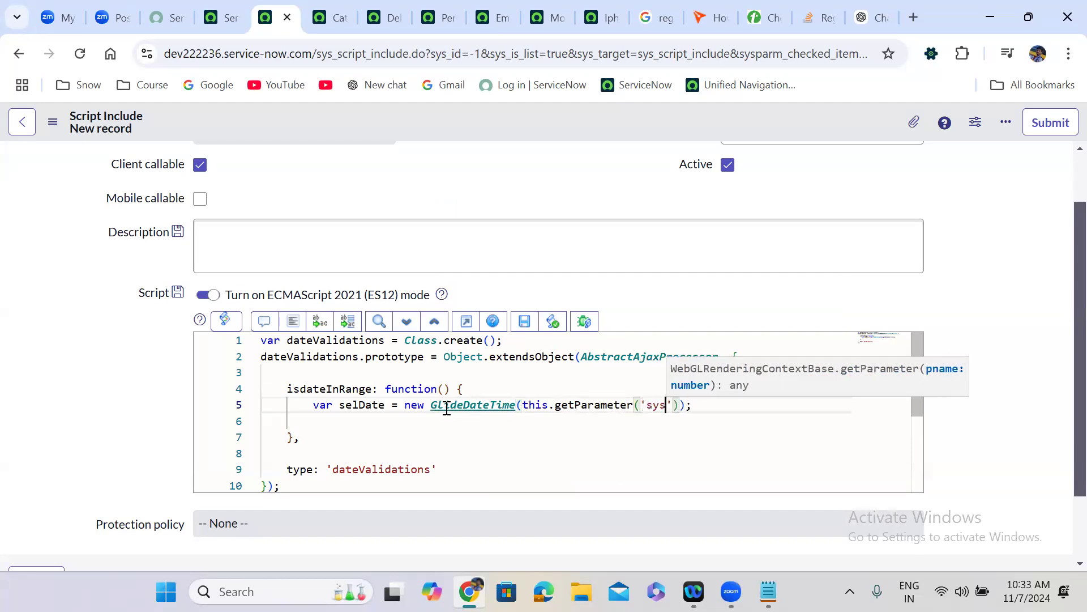
type("m_name')")
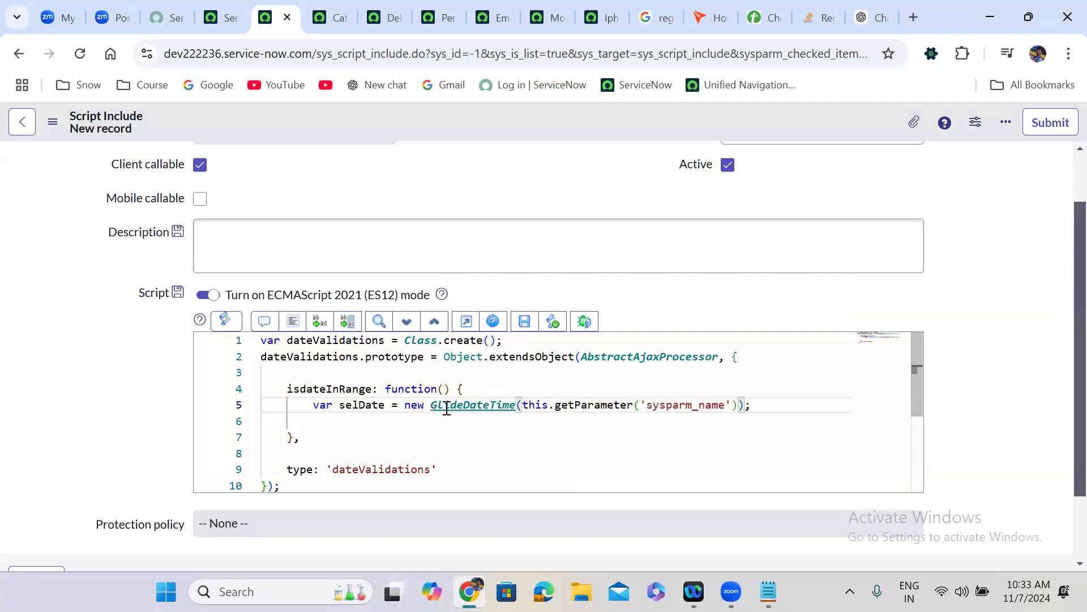
key("Left")
key("Left")
key("Left")
key("BackSpace")
key("BackSpace")
key("BackSpace")
key("BackSpace")
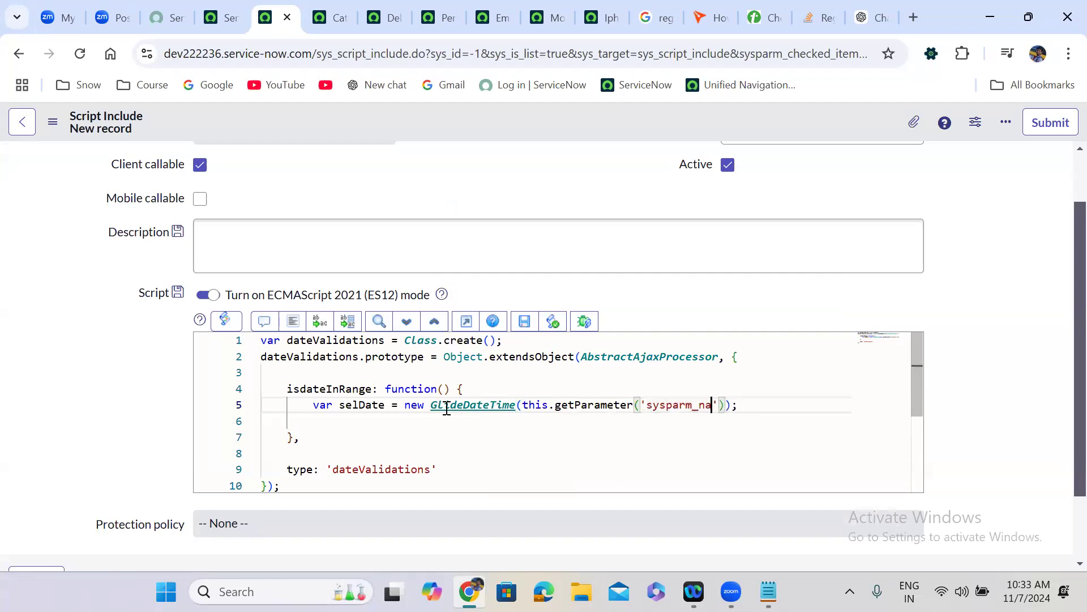
type("dedate")
key("Left")
key("Left")
key("Left")
key("Left")
type("l")
key("Right")
key("Right")
key("Right")
key("Right")
key("Right")
key("Right")
key("Right")
key("Right")
- Add 'var today = new GlidedateTime();' and 'var diff = gs.dateDiff();', then select lines 5–9
key("Return")
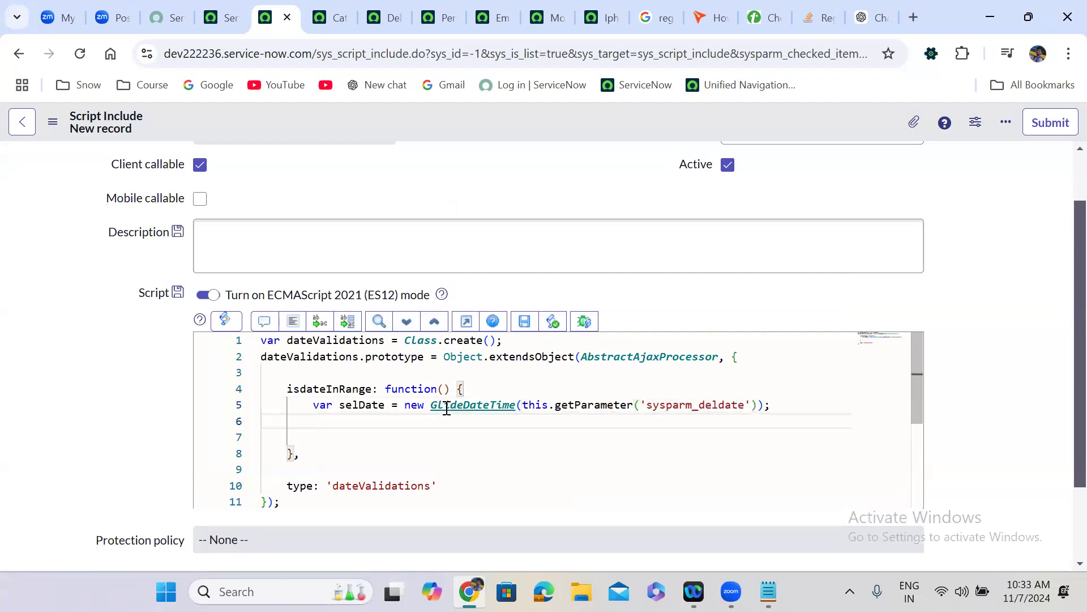
key("Return")
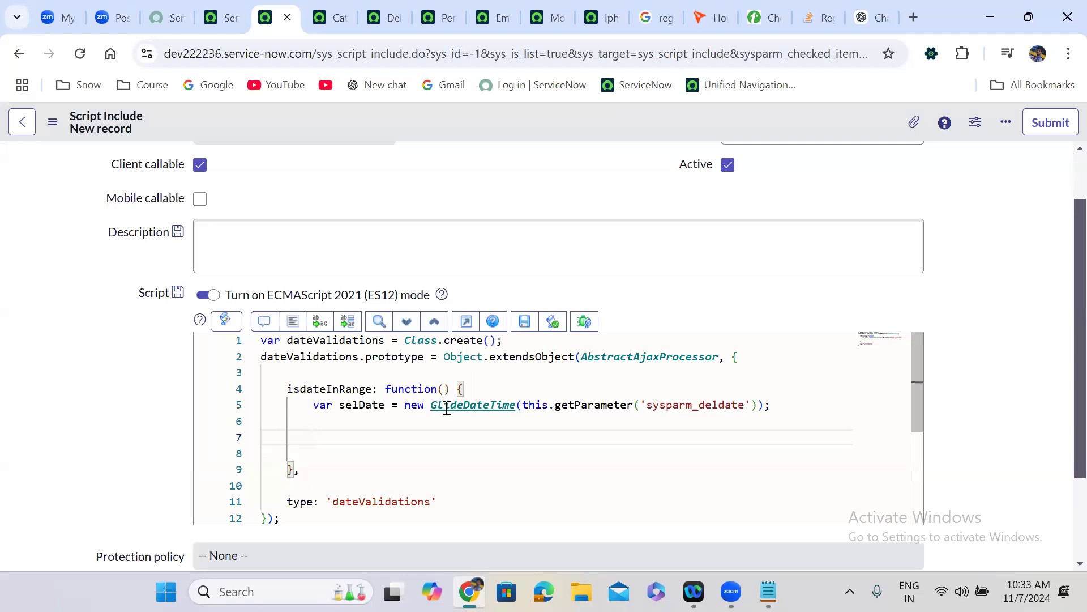
type("var today = new Gli")
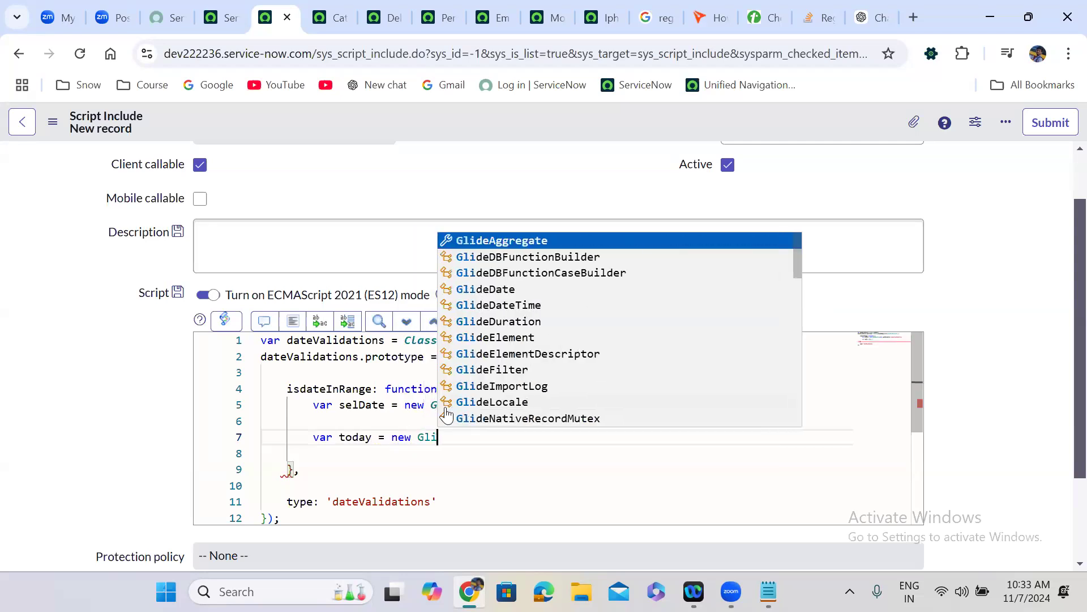
type("dedateT")
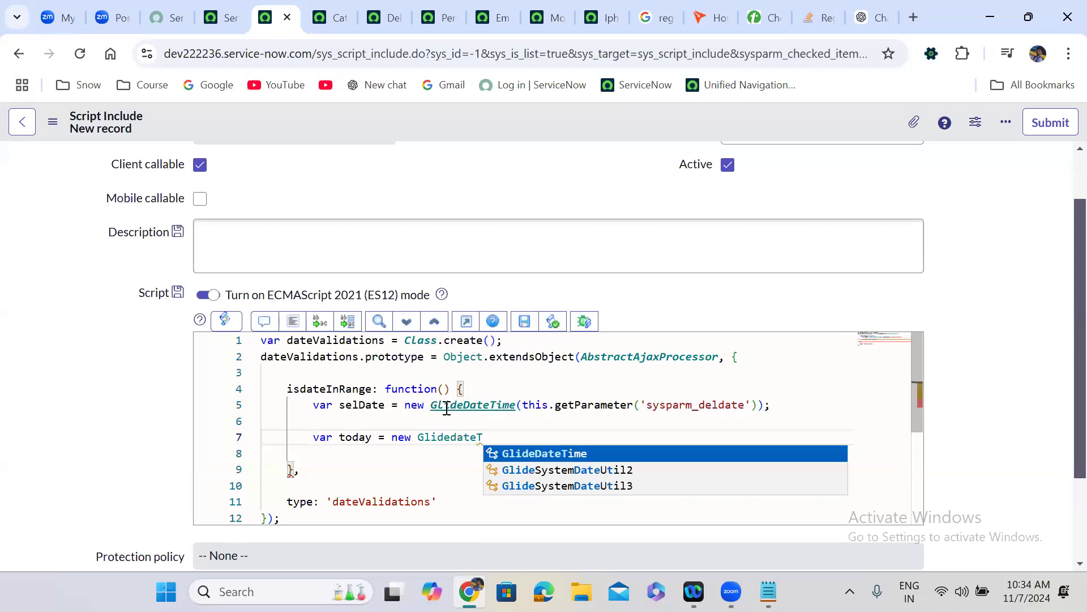
type("ime();")
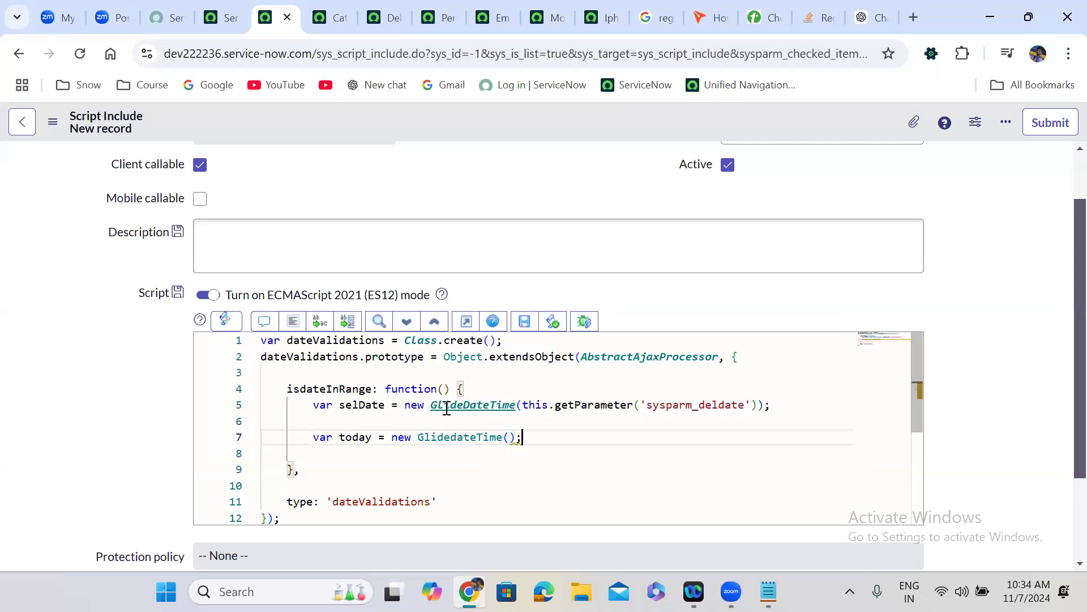
key("Left")
key("Left")
key("Right")
key("Return")
key("Return")
type("var diff = ")
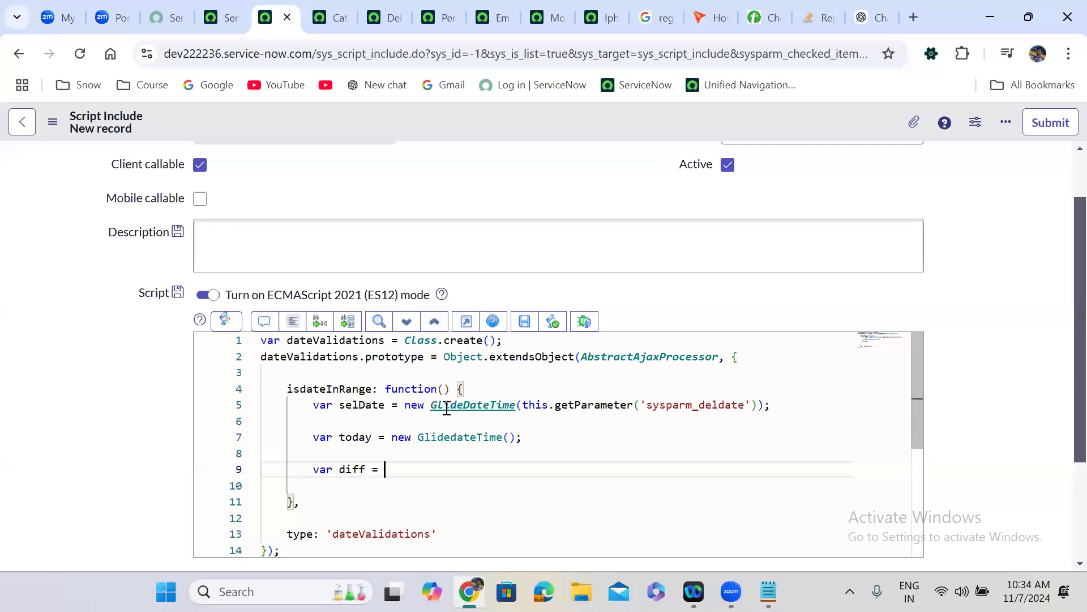
type("gs.")
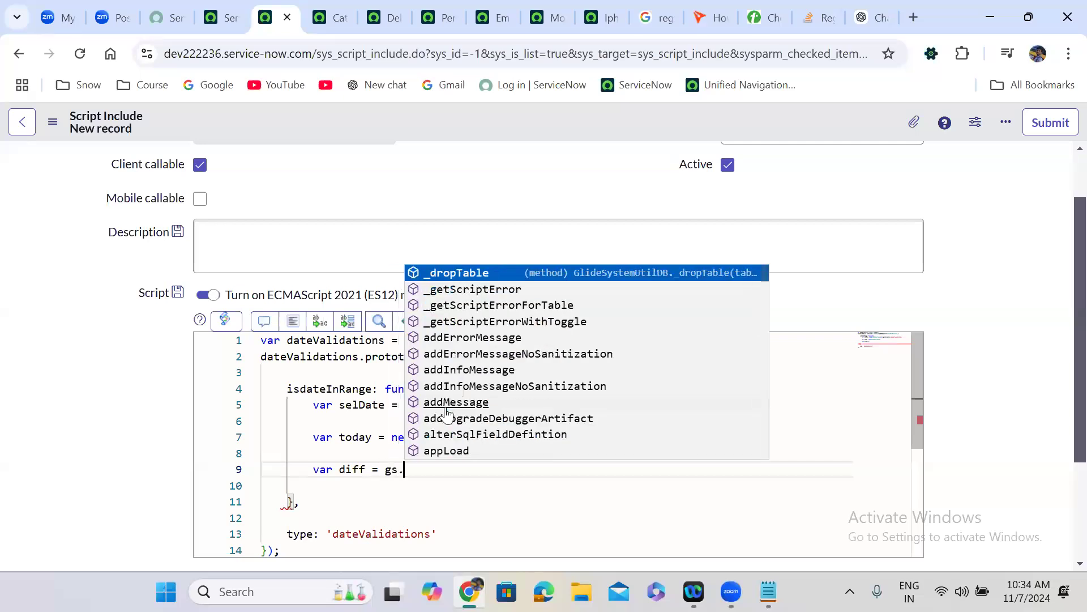
type("dateD")
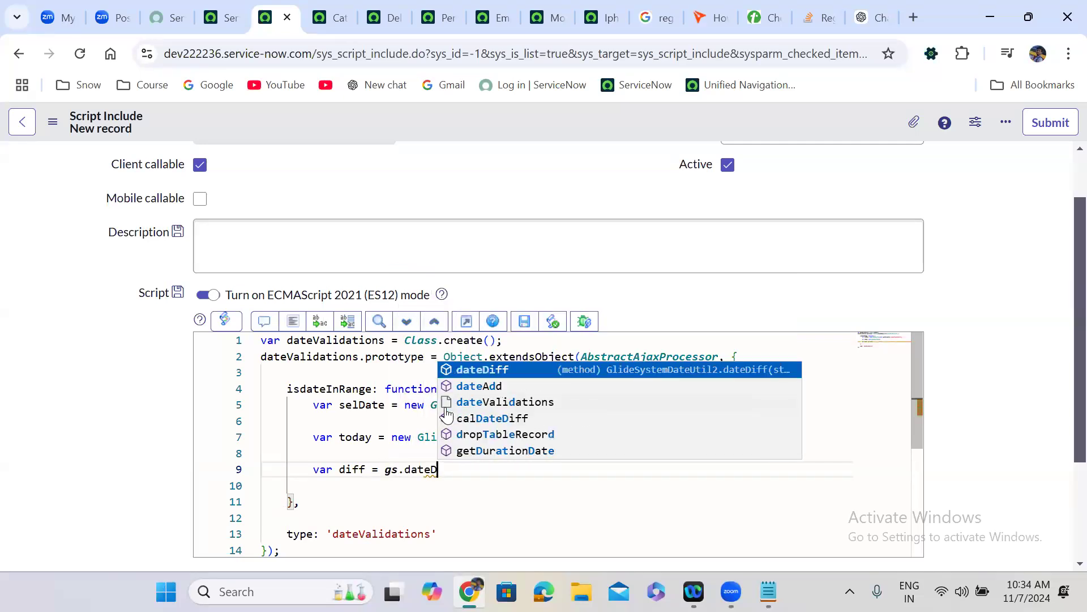
type("iff();")
key("Left")
key("Left")
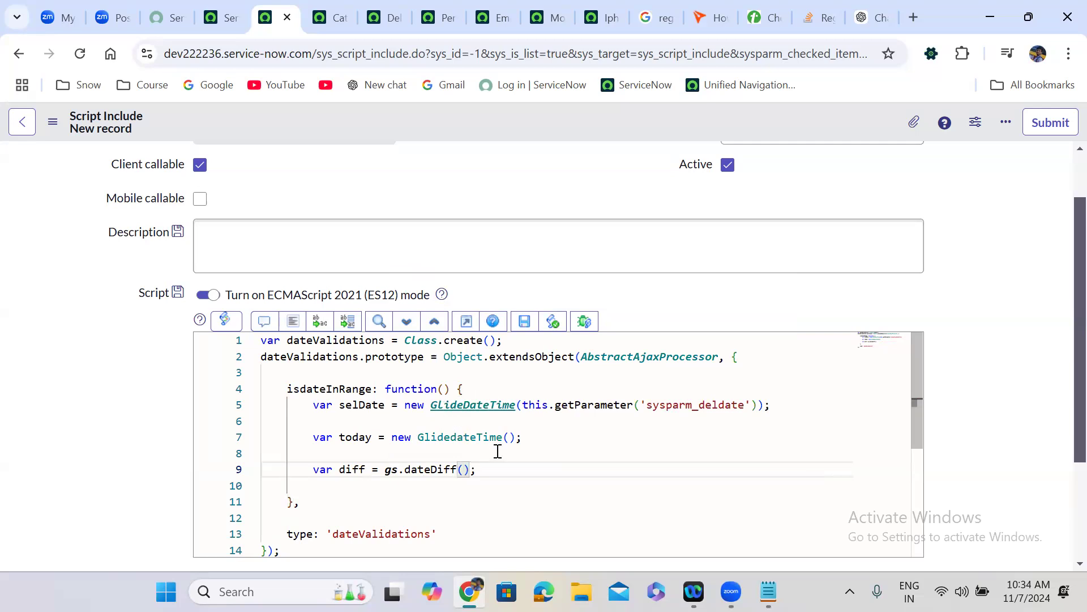
left_click(493, 468)
key("shift+Up")
key("shift+Up")
key("shift+Up")
left_click(311, 405, "shift")
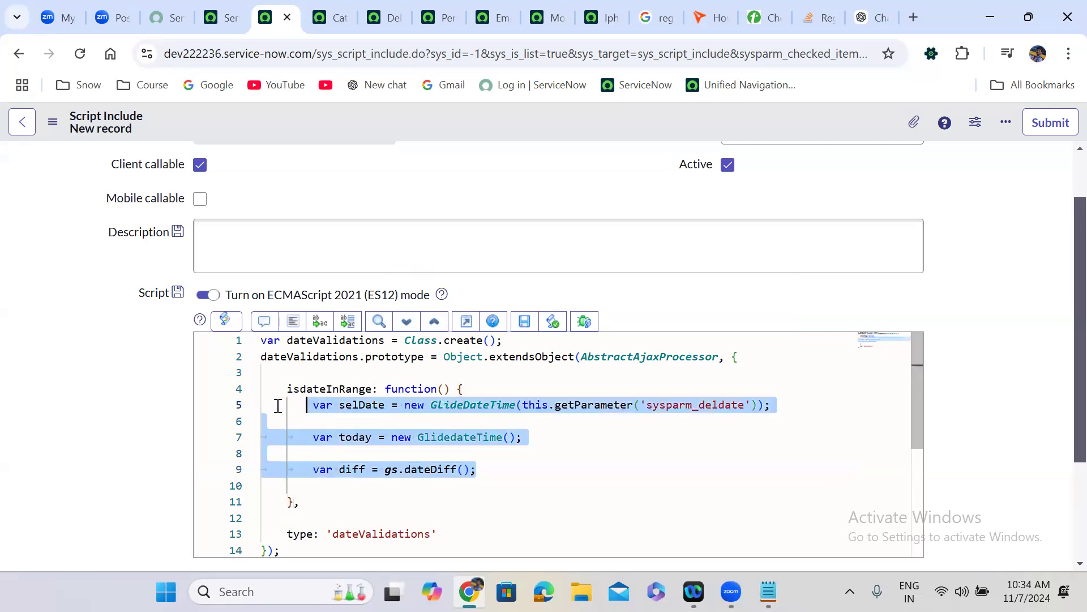
left_click(259, 405, "shift")
key("ctrl+c")
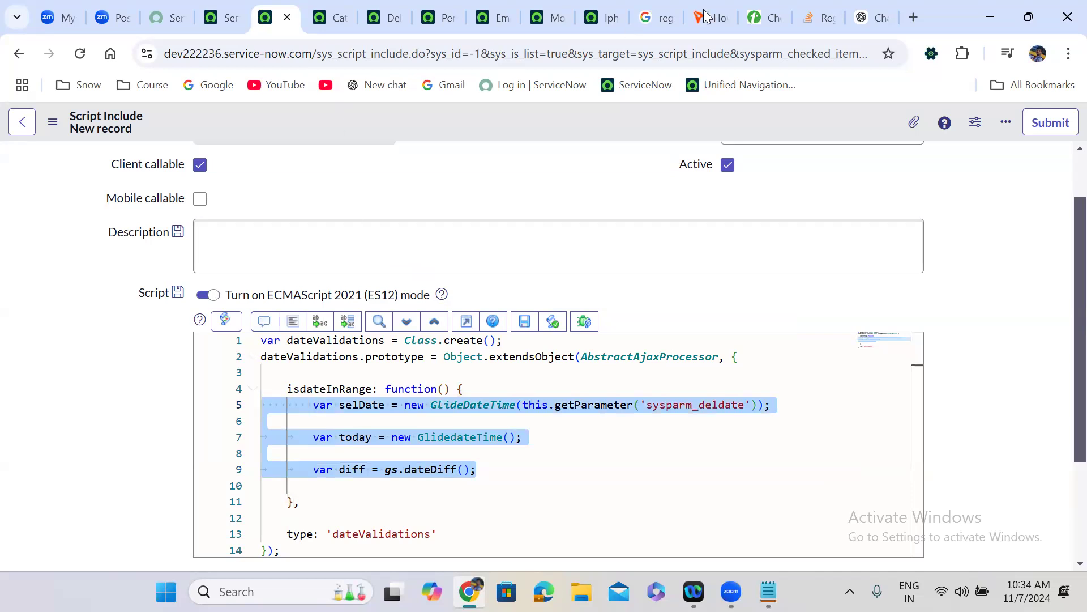
left_click(596, 15)
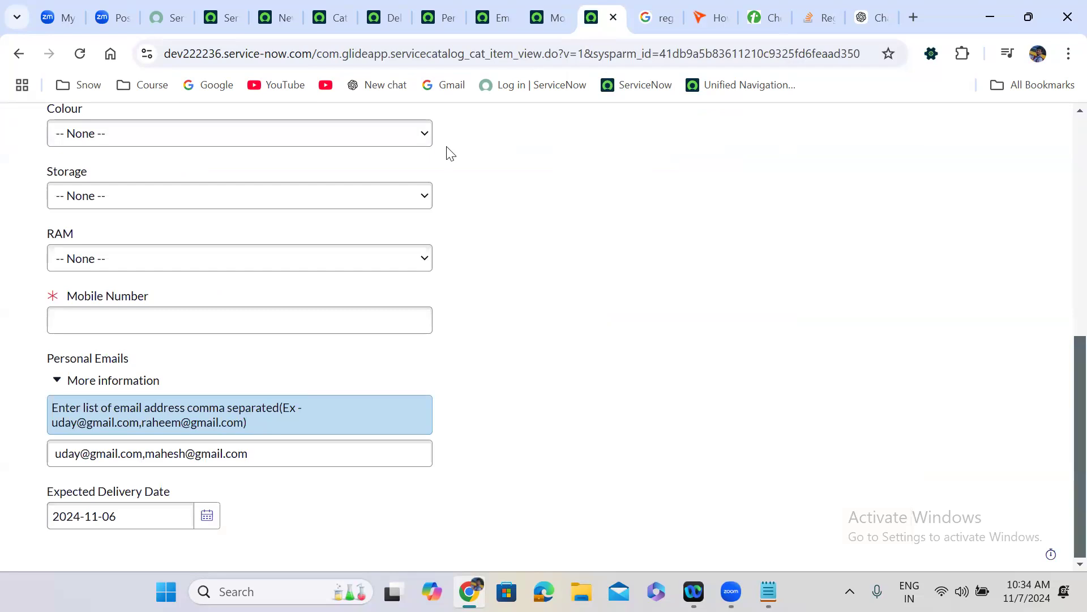
key("slash")
type("b")
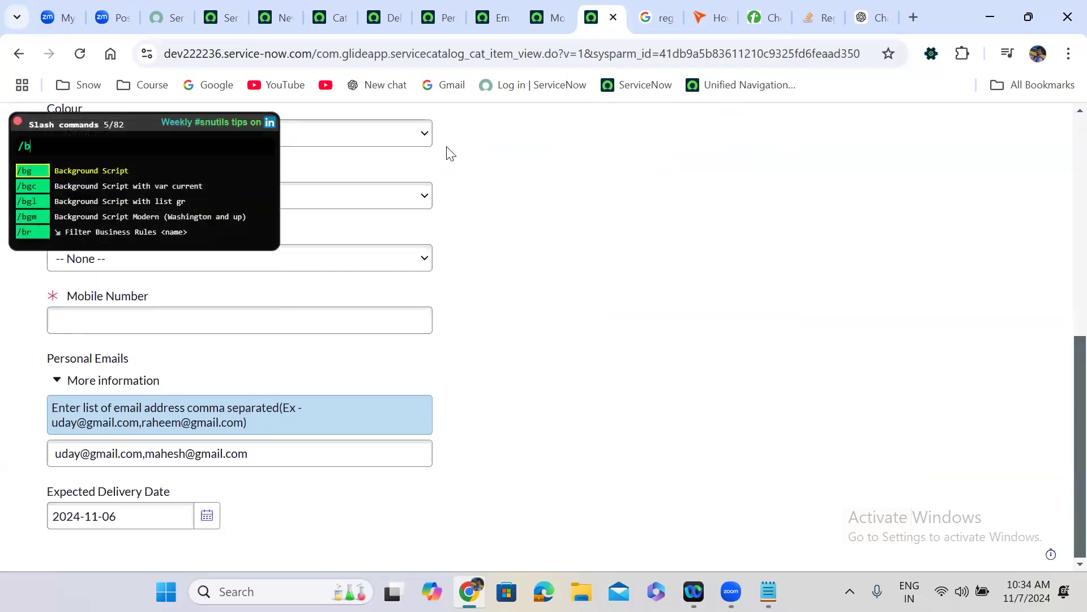
key("Escape")
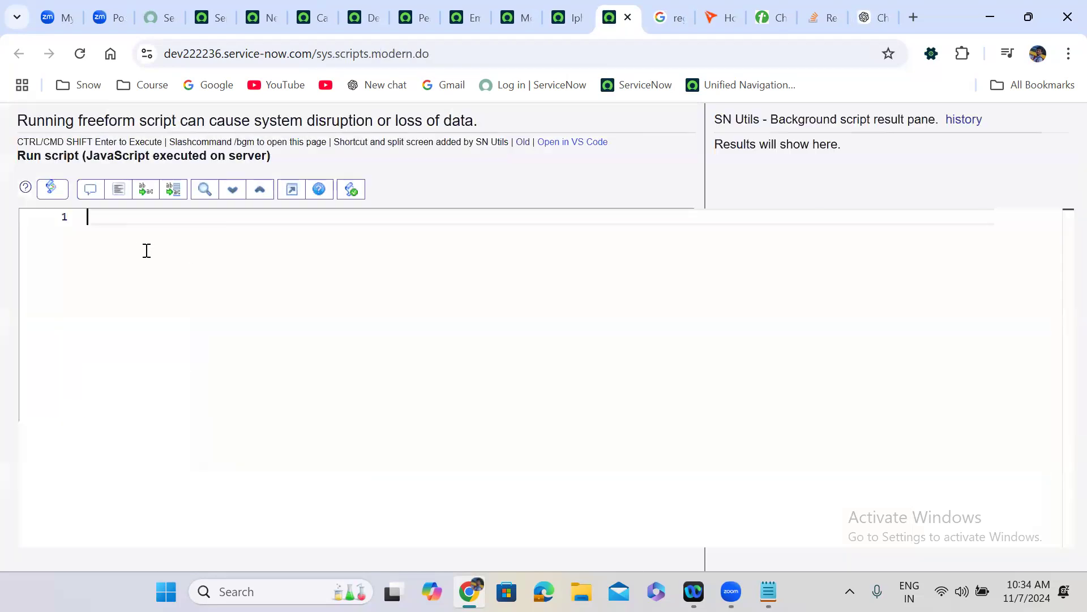
key("ctrl+v")
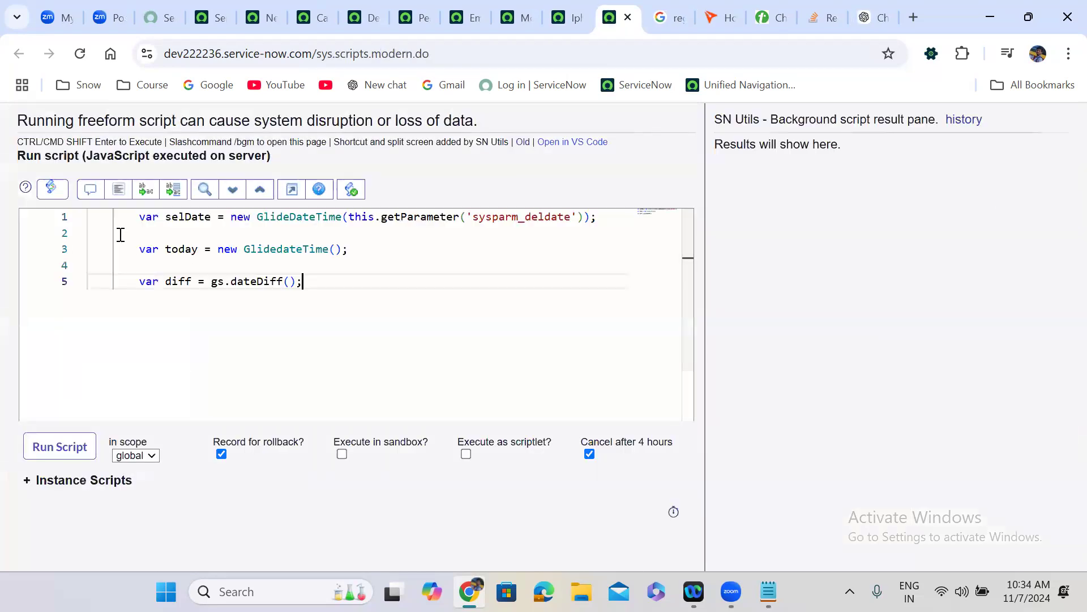
left_click_drag(349, 219, 586, 217)
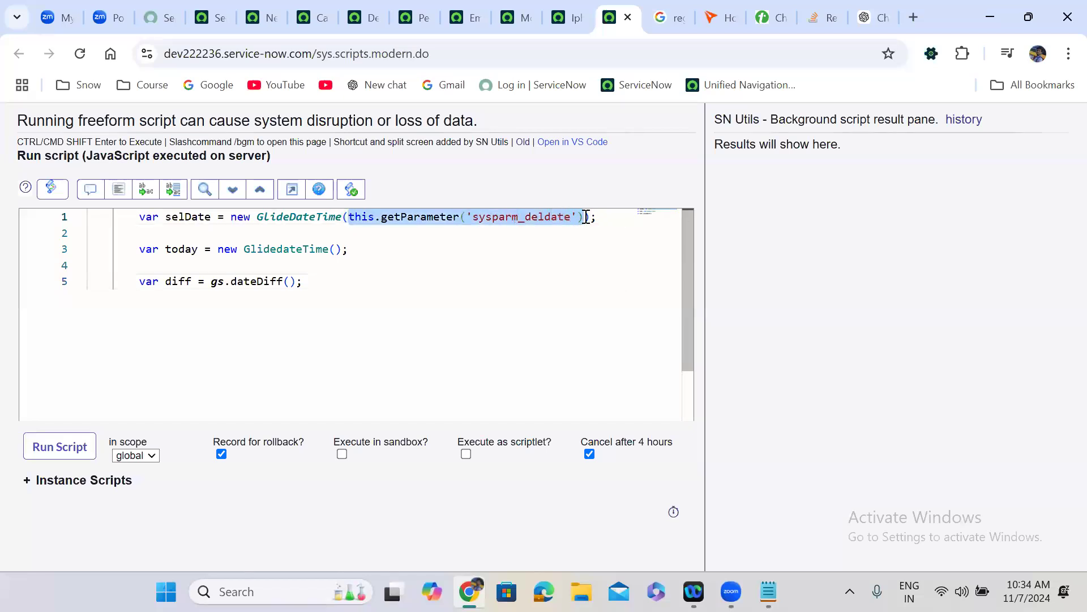
type("'")
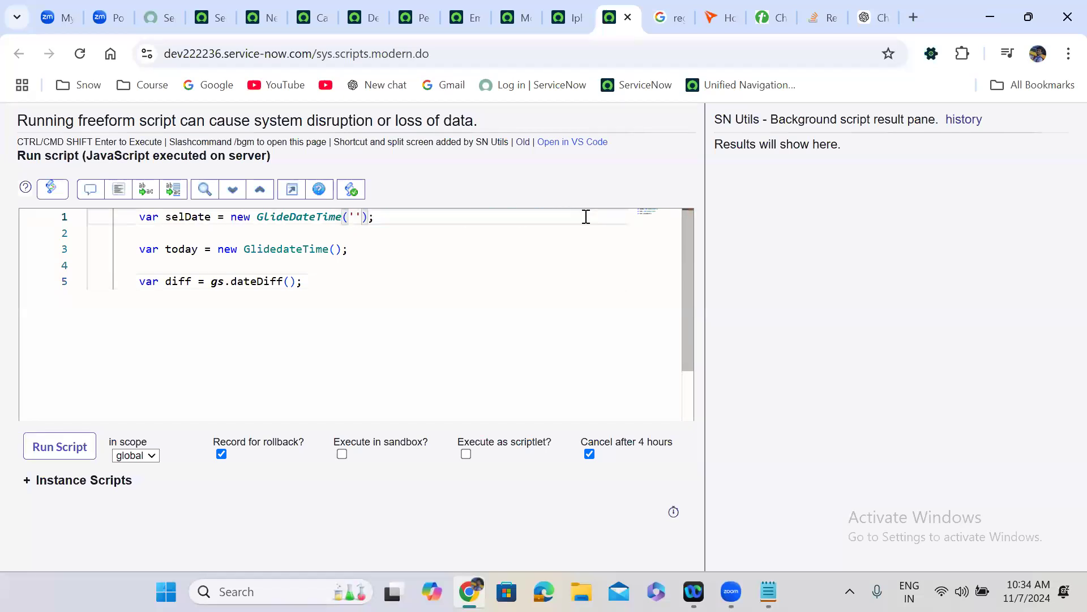
type("20")
type("24")
type("-")
type("11-")
type("0")
type("8 00")
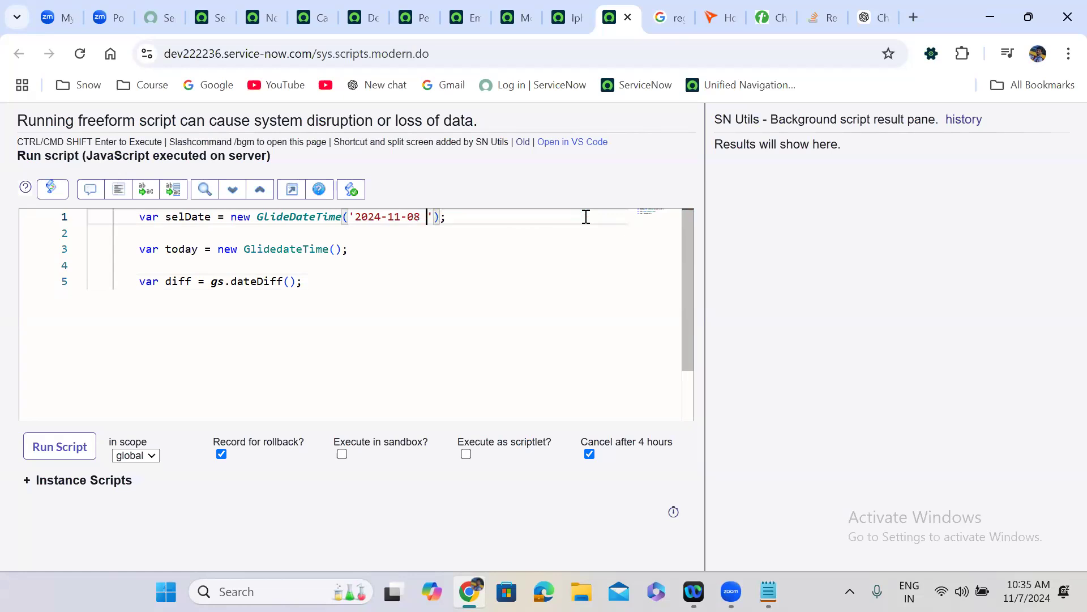
type(":00:00")
- Complete gs.dateDiff(selDate, today, true), add gs.print(diff), and run the script
left_click(528, 220)
left_click(289, 281)
type("se")
key("Return")
type(", ")
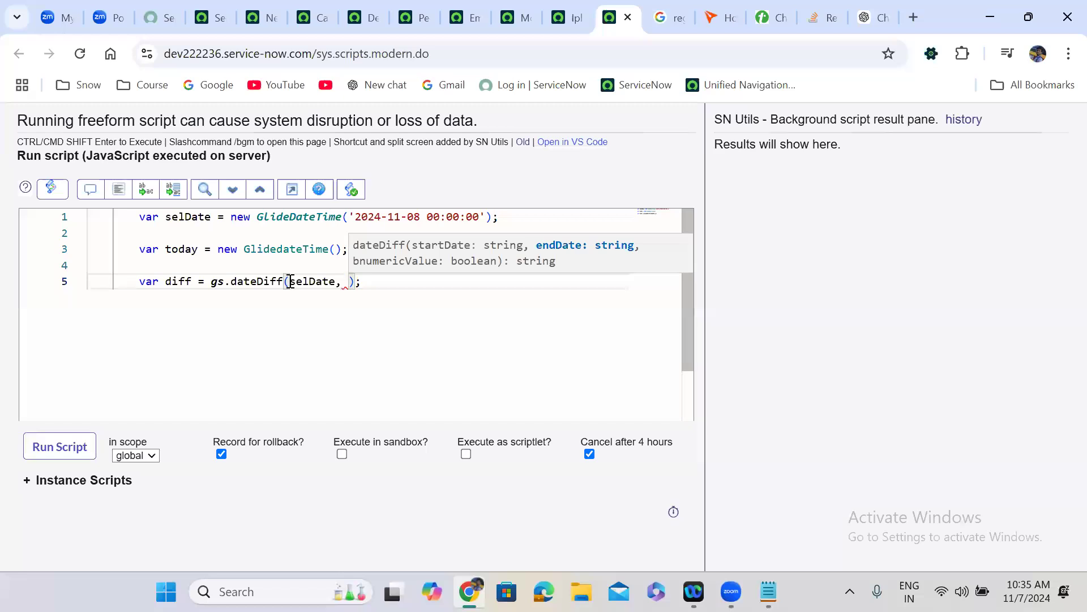
type("to")
key("Return")
type(", true")
key("End")
key("Return")
key("Return")
type("gs.print(di);")
key("Left")
key("Left")
type("diff")
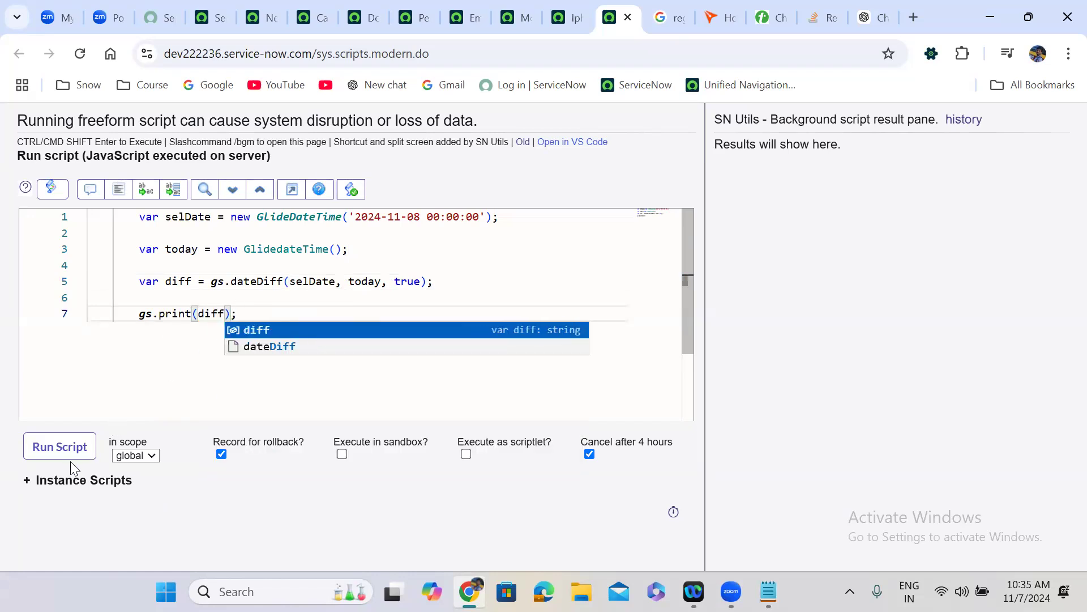
left_click(66, 451)
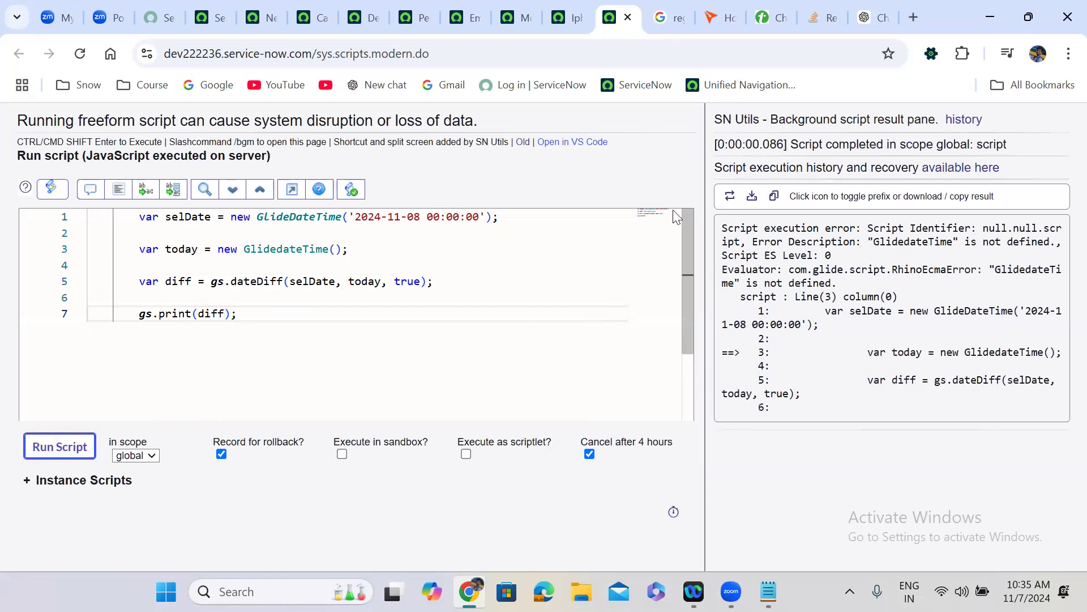
- Correct 'GlidedateTime' to 'GlideDateTime' and rerun the background script
left_click(283, 250)
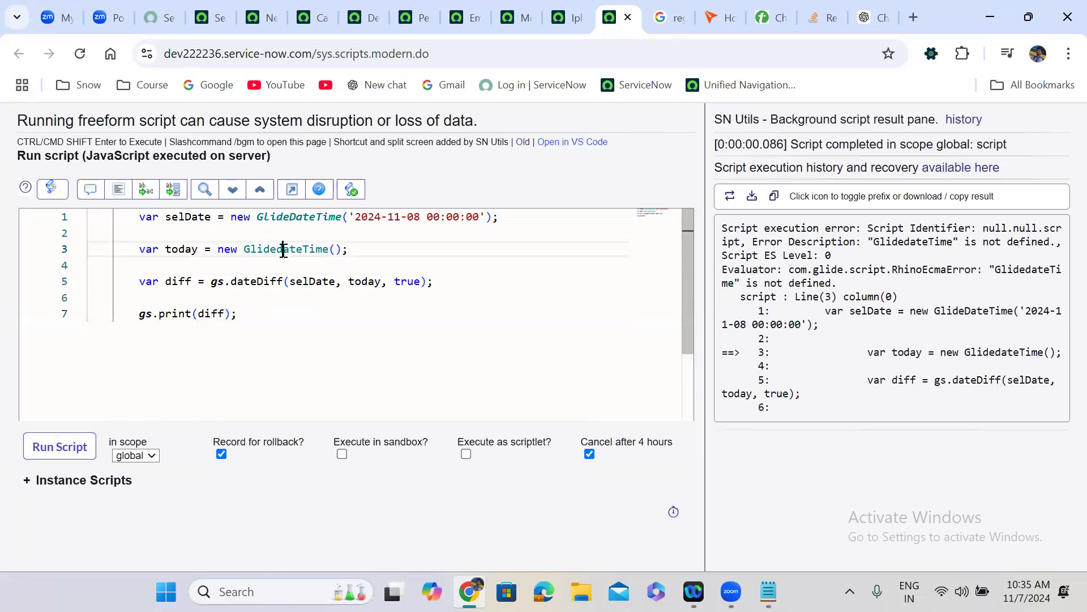
key("BackSpace")
type("D")
left_click(69, 453)
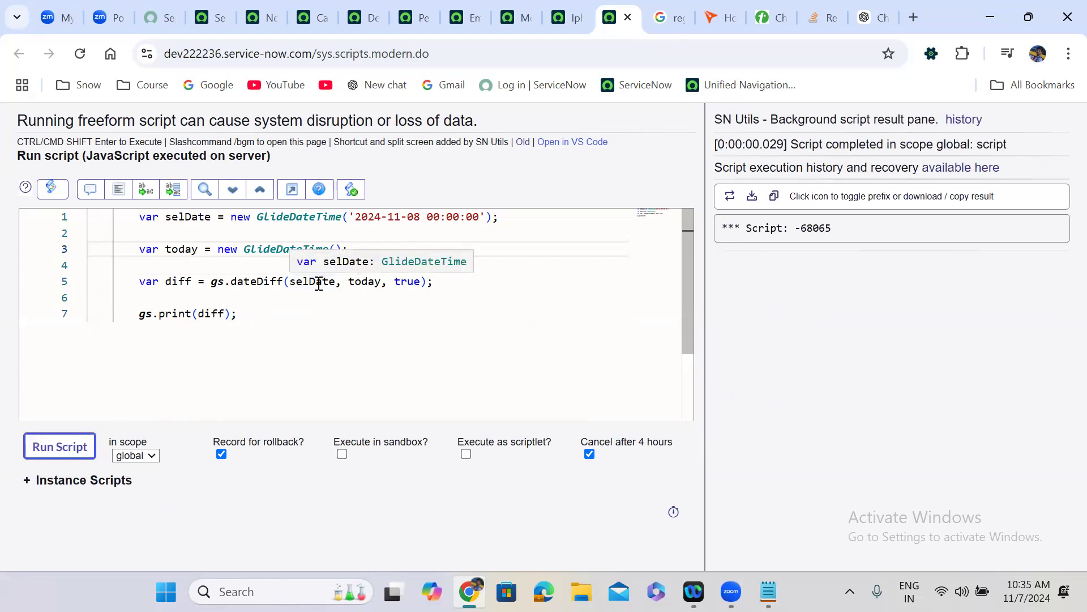
- Swap the arguments to gs.dateDiff(today, selDate, true) and rerun, getting 68050
double_click(319, 282)
key("Delete")
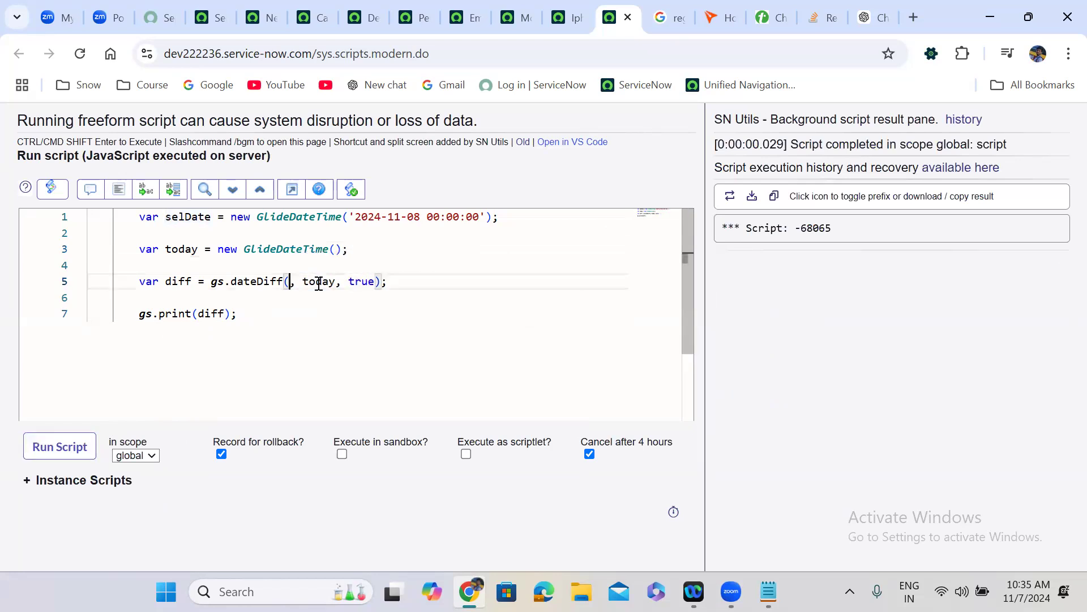
key("Delete")
key("Delete")
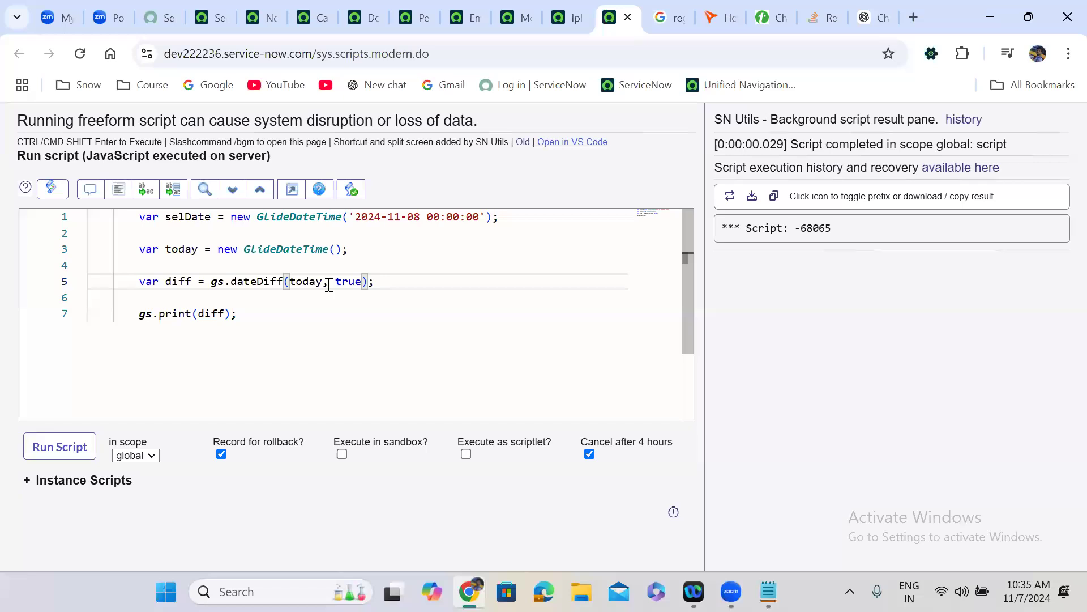
left_click(329, 285)
type("selDate,")
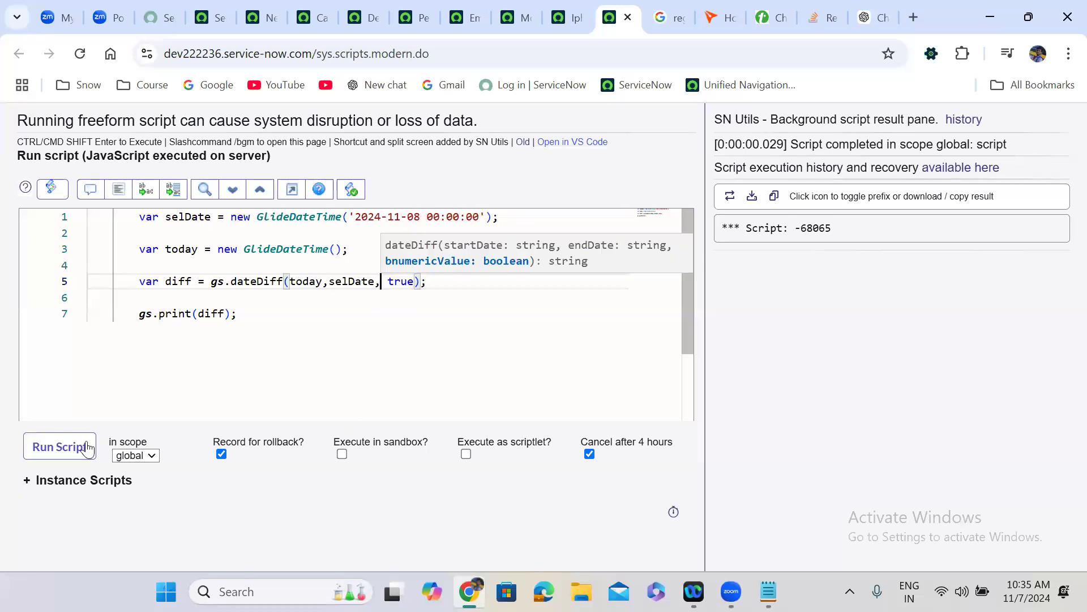
left_click(70, 451)
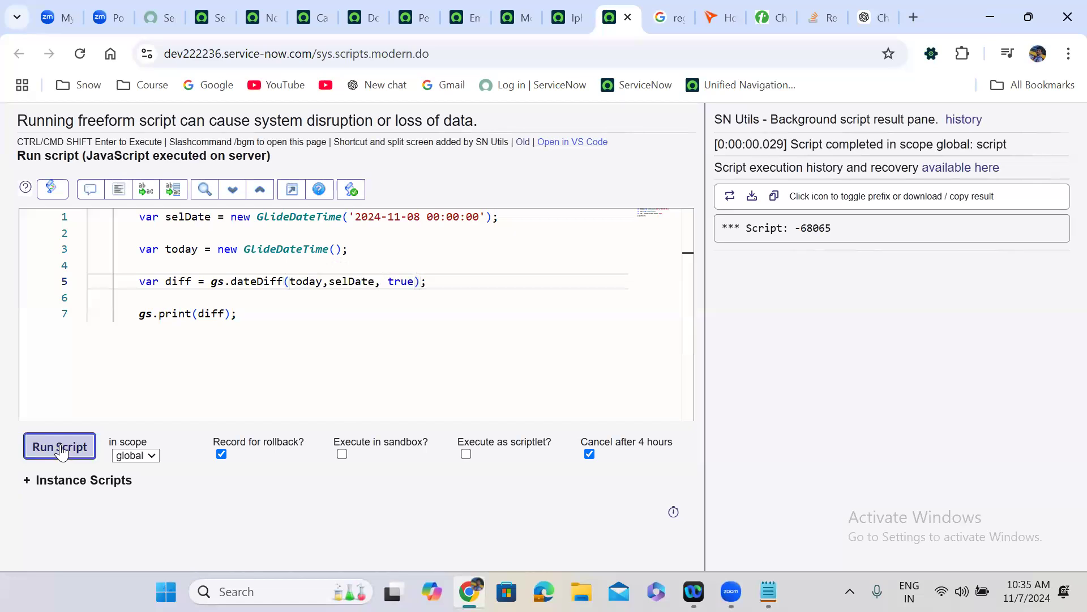
left_click(255, 313)
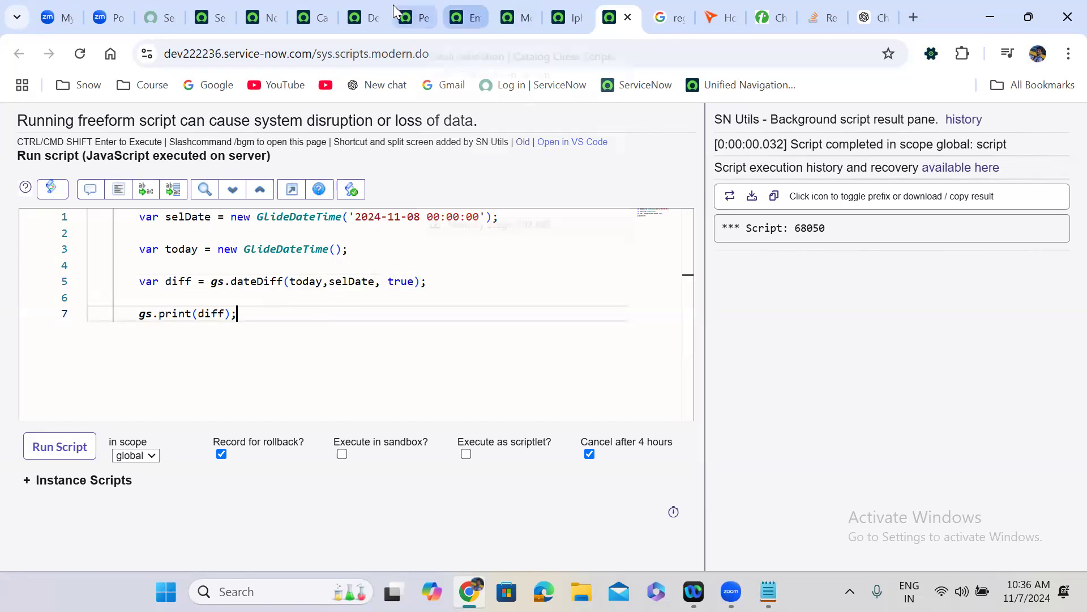
left_click(281, 8)
- Complete the script include's call as gs.dateDiff(today, selDate, true)
left_click(299, 199)
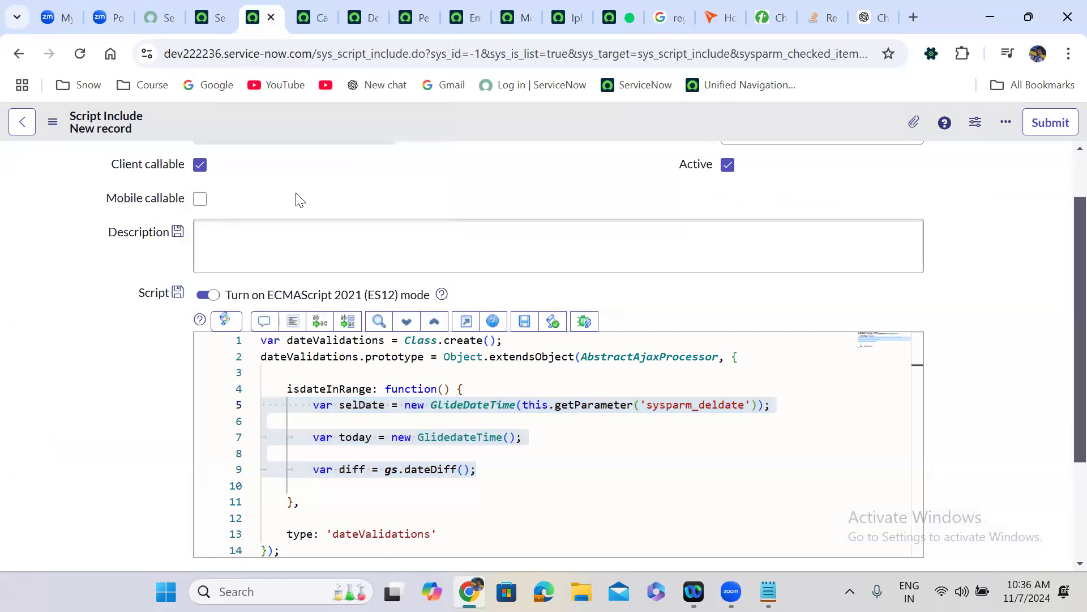
scroll(296, 195, "down", 3)
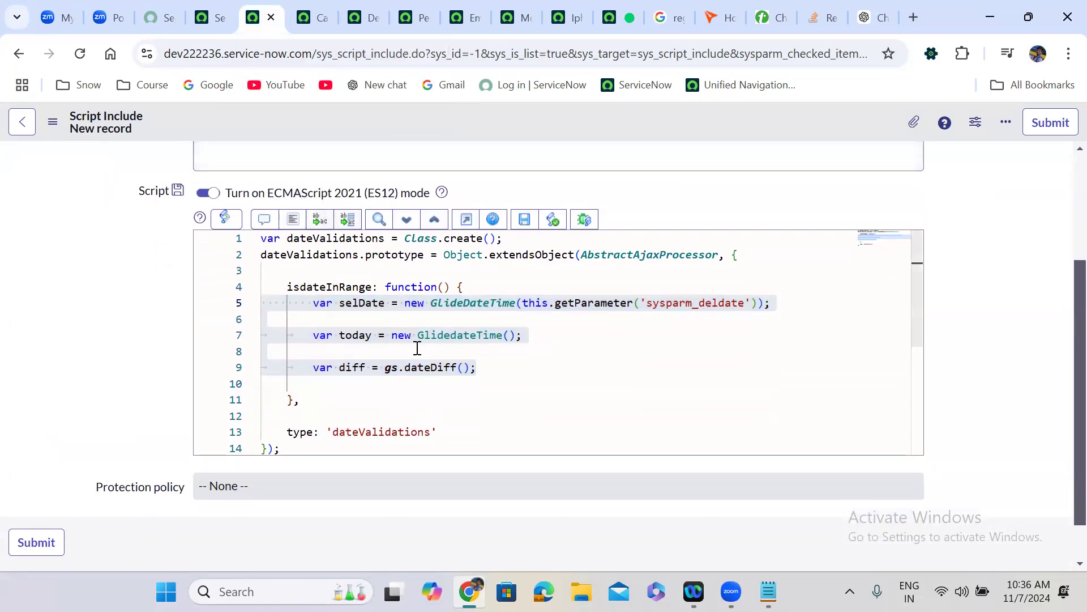
left_click(465, 367)
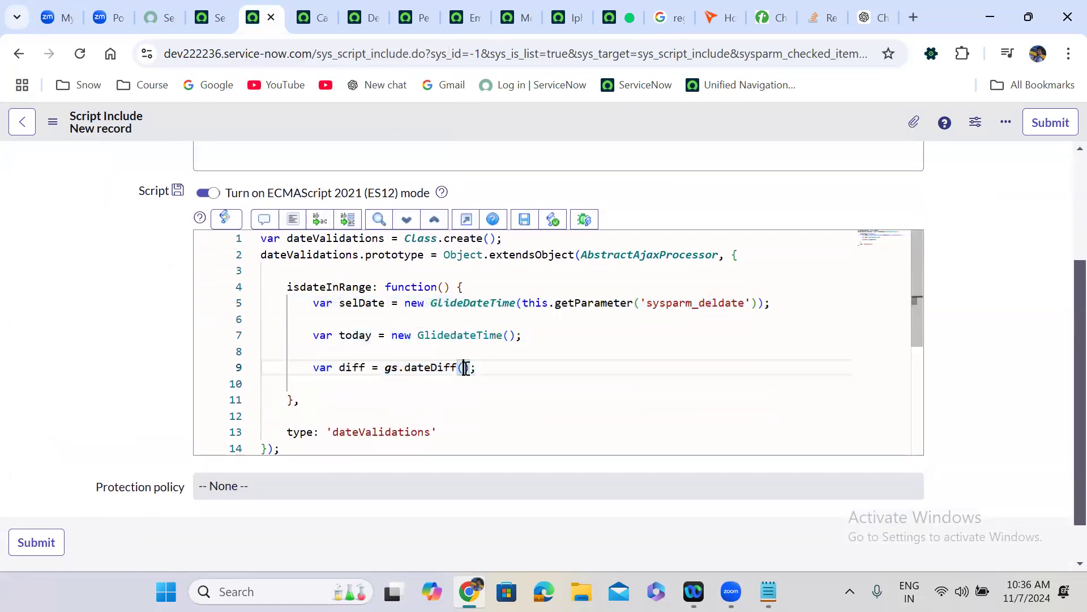
type("today,se")
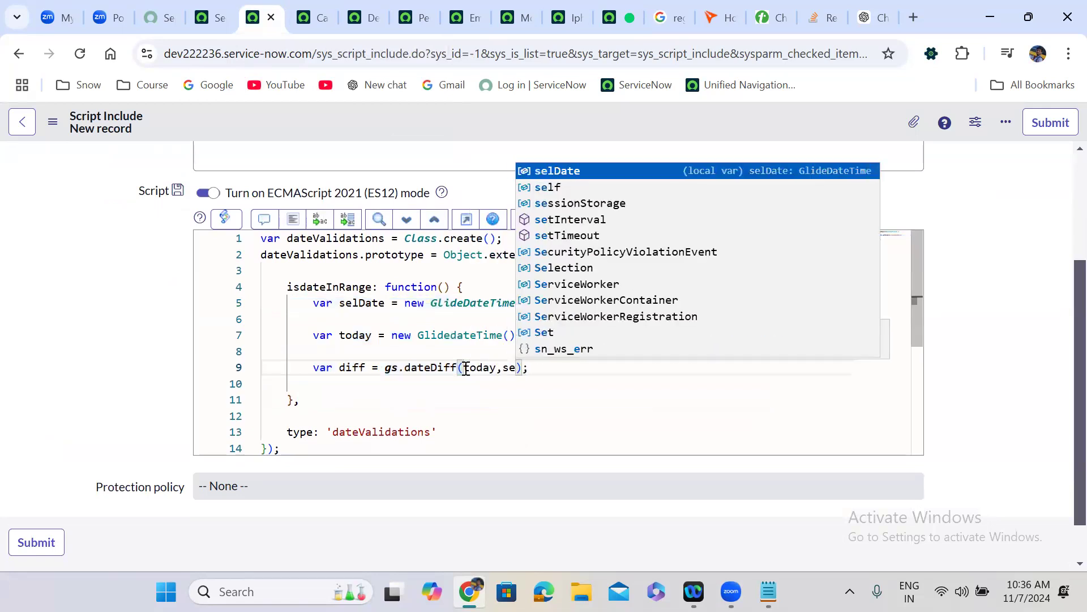
key("Return")
type(", tr")
key("Return")
key("End")
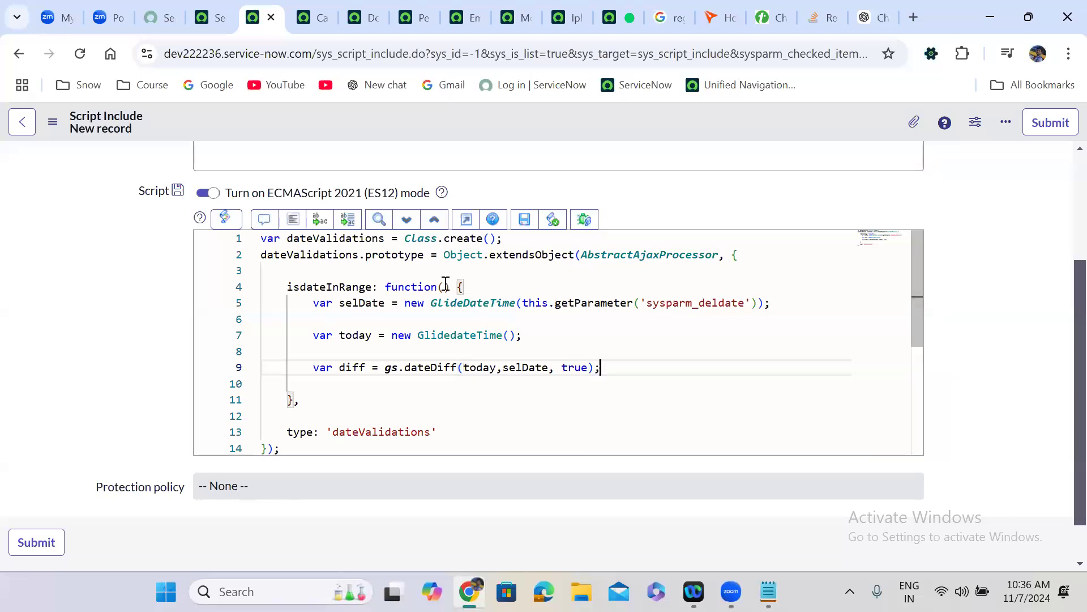
- Remove the extra blank lines and add an if (diff > 0 && diff < ) block
left_click(469, 286)
key("Return")
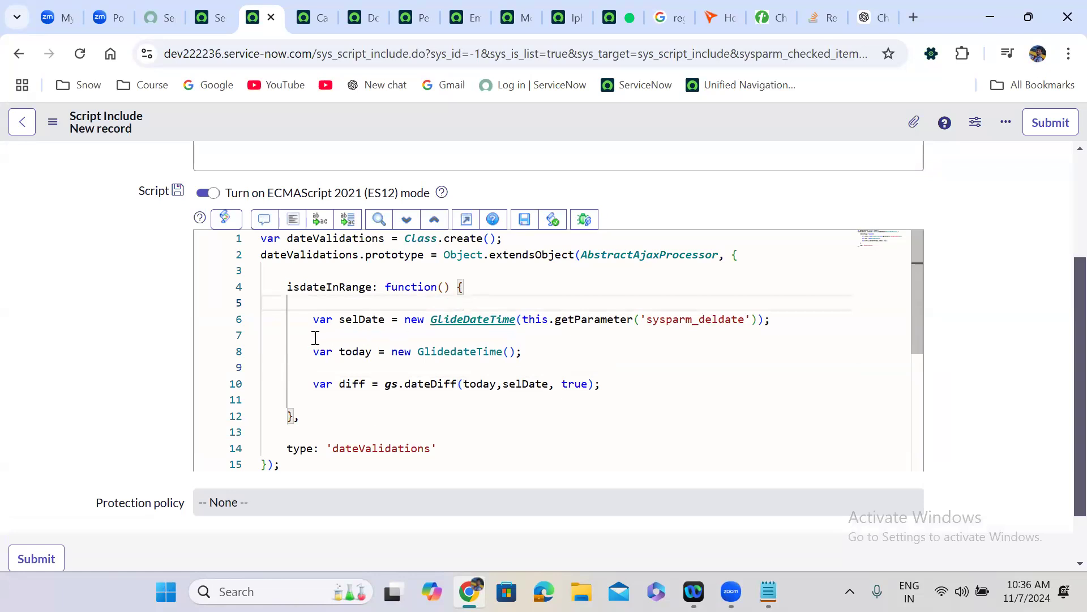
left_click(294, 335)
key("Delete")
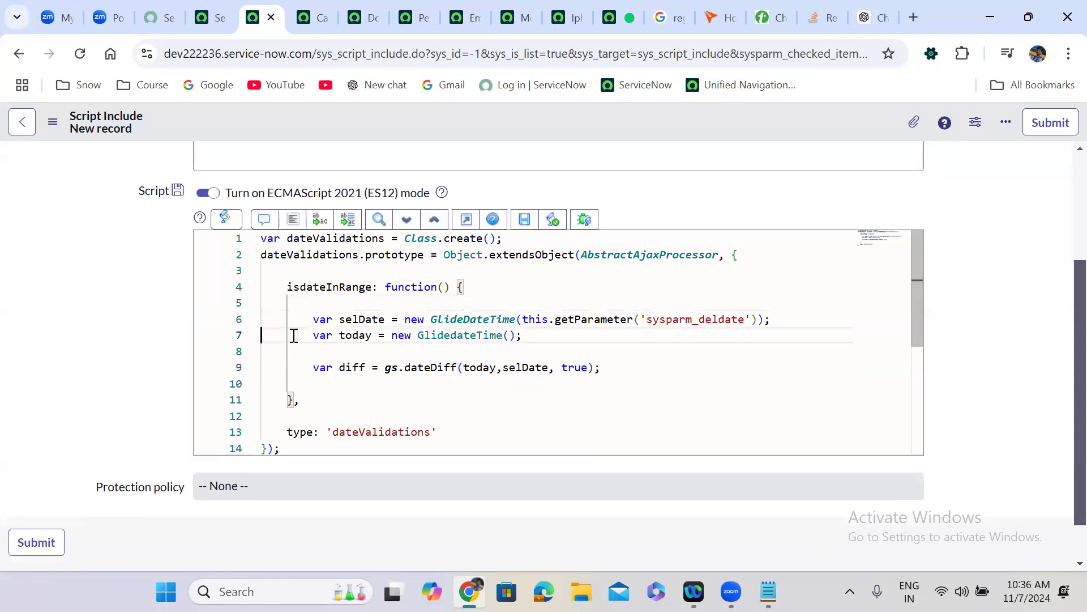
left_click(280, 351)
key("Delete")
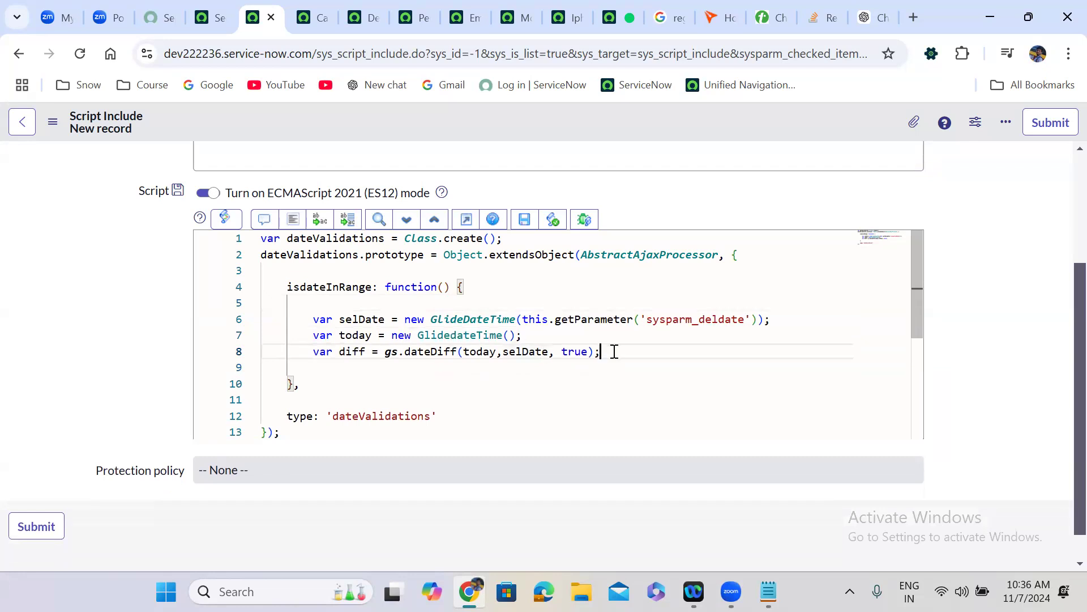
key("Return")
key("Return")
type("i")
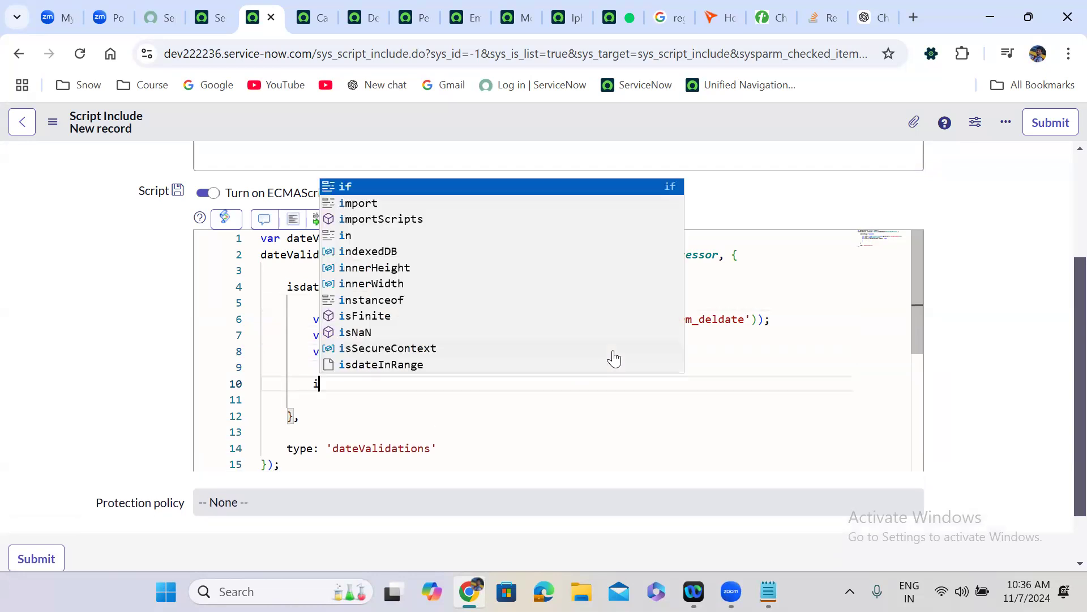
type("f(){")
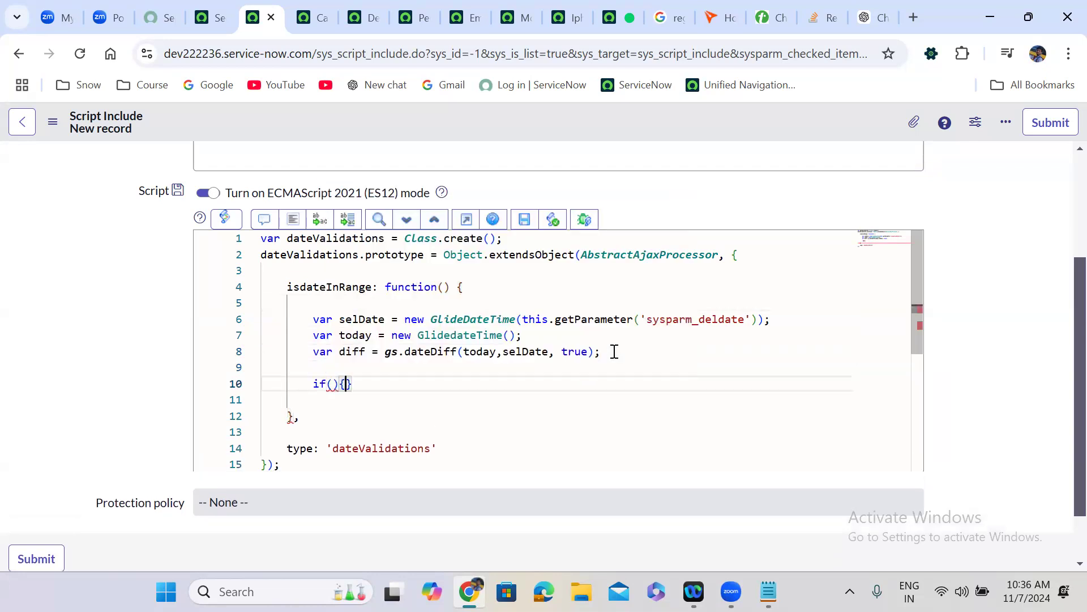
key("Return")
left_click(335, 387)
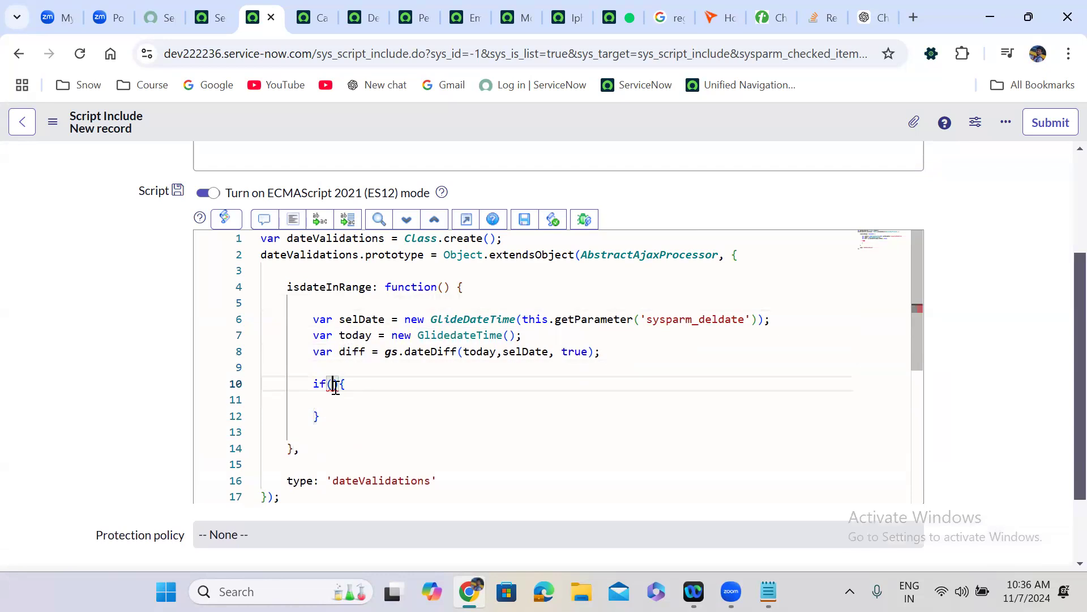
type("diff ")
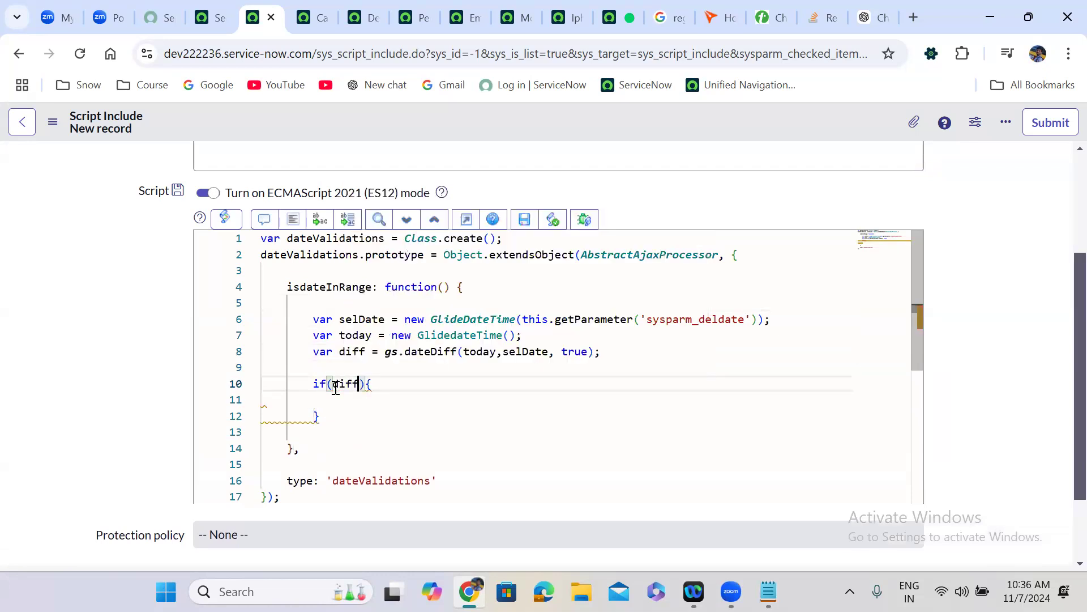
type("> 0 ")
type("&& diff ")
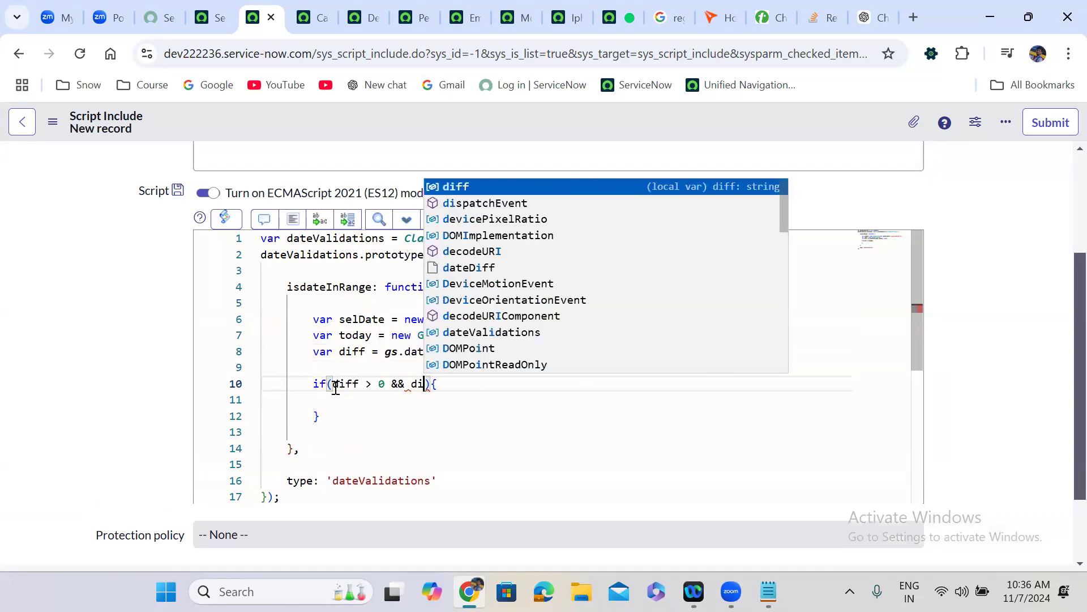
type("<")
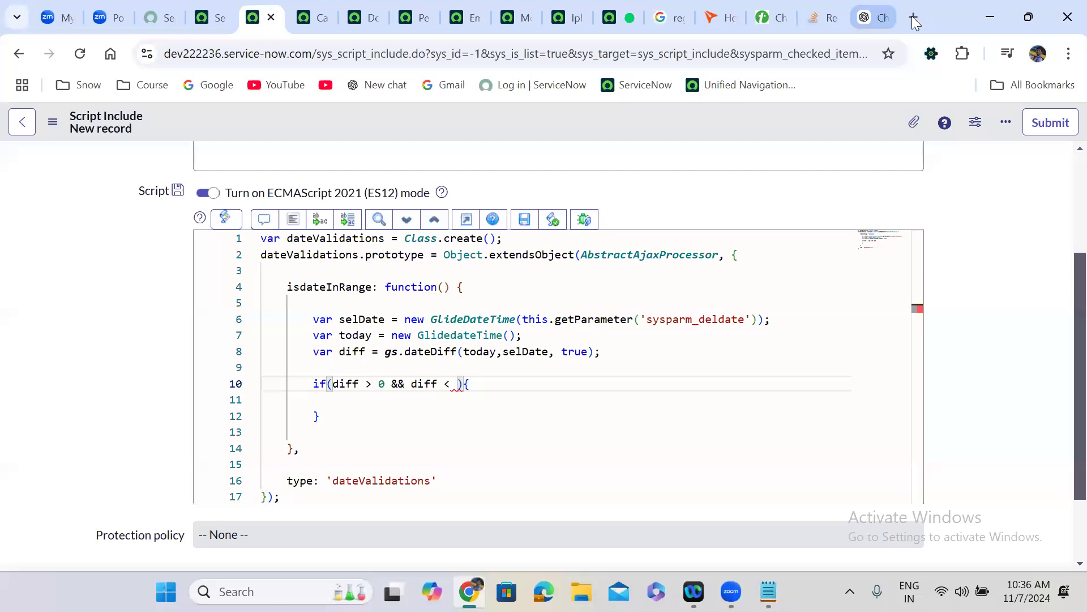
left_click(913, 17)
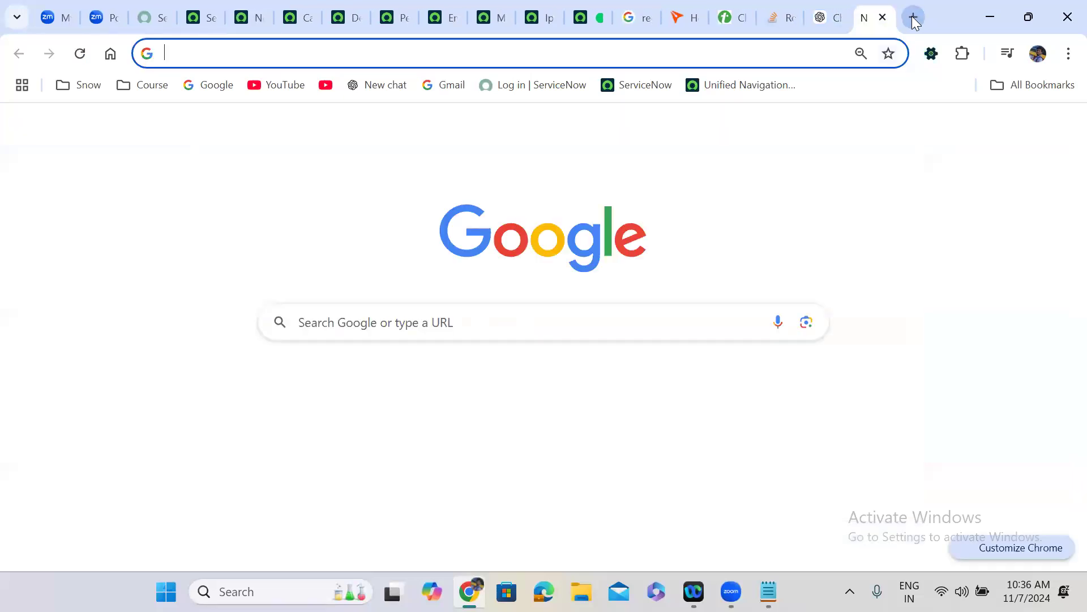
- Google '7 days into seconds' and select the 604800 result
type("7 days in")
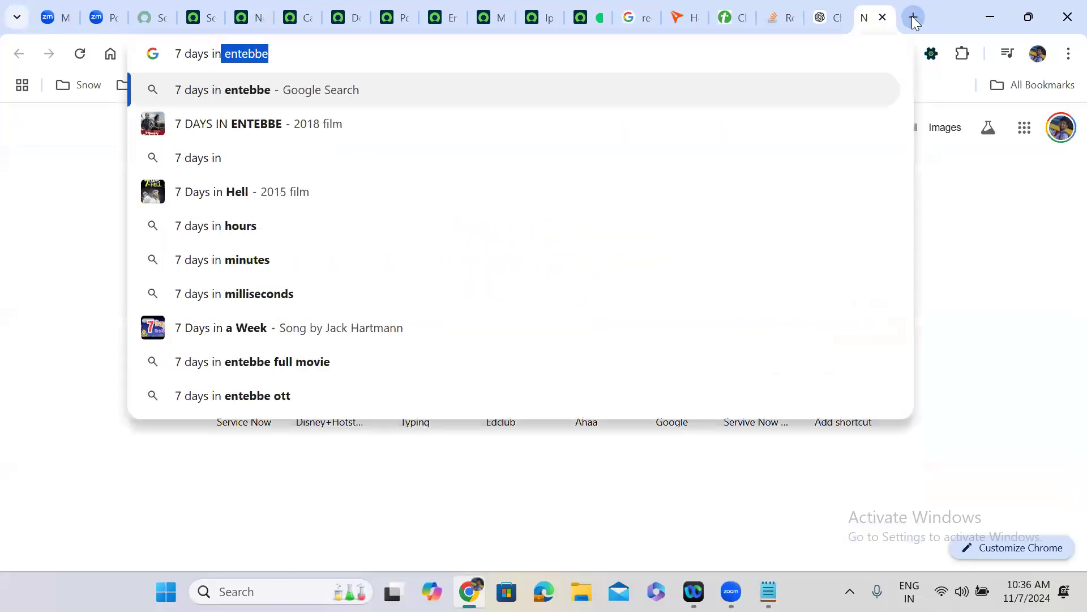
type("to seconds")
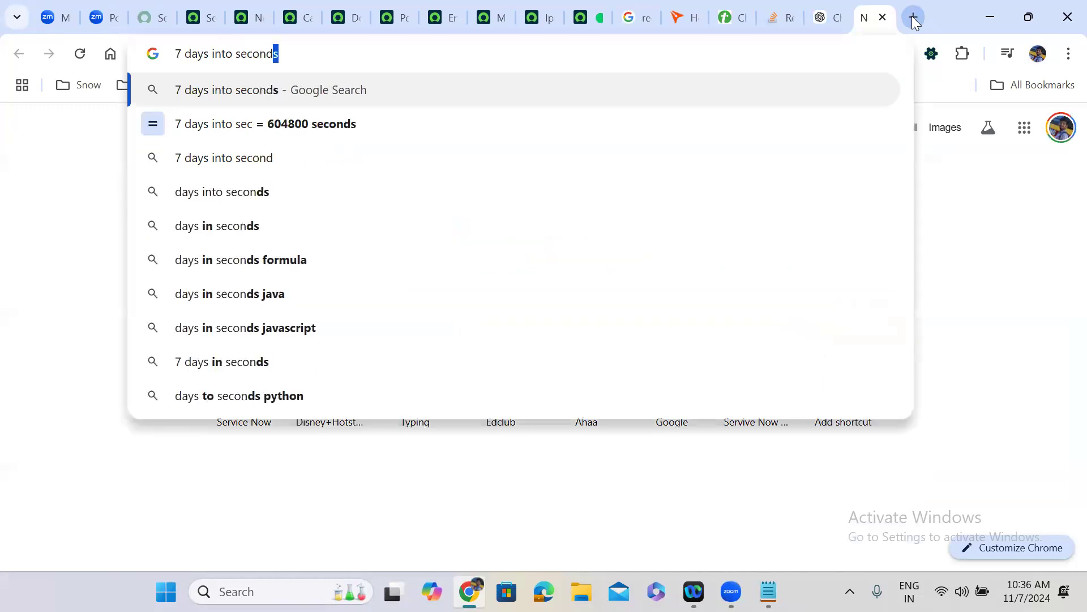
key("Return")
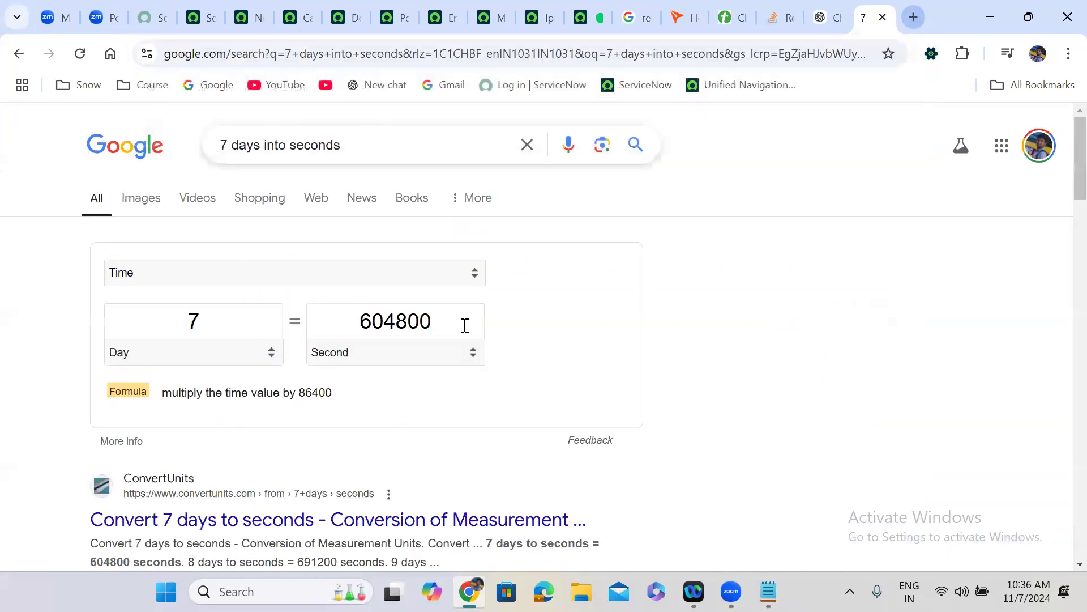
double_click(397, 319)
key("ctrl+c")
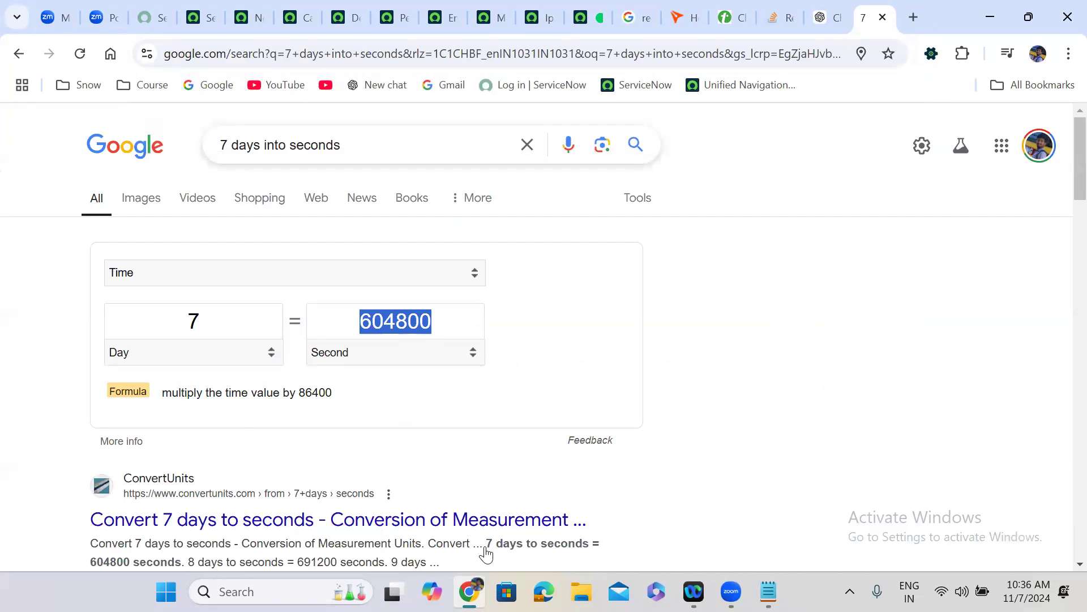
left_click(259, 7)
- Use 604800 as the upper diff limit, declare isInRange = false, and set it true inside the if
key("ctrl+v")
double_click(480, 389)
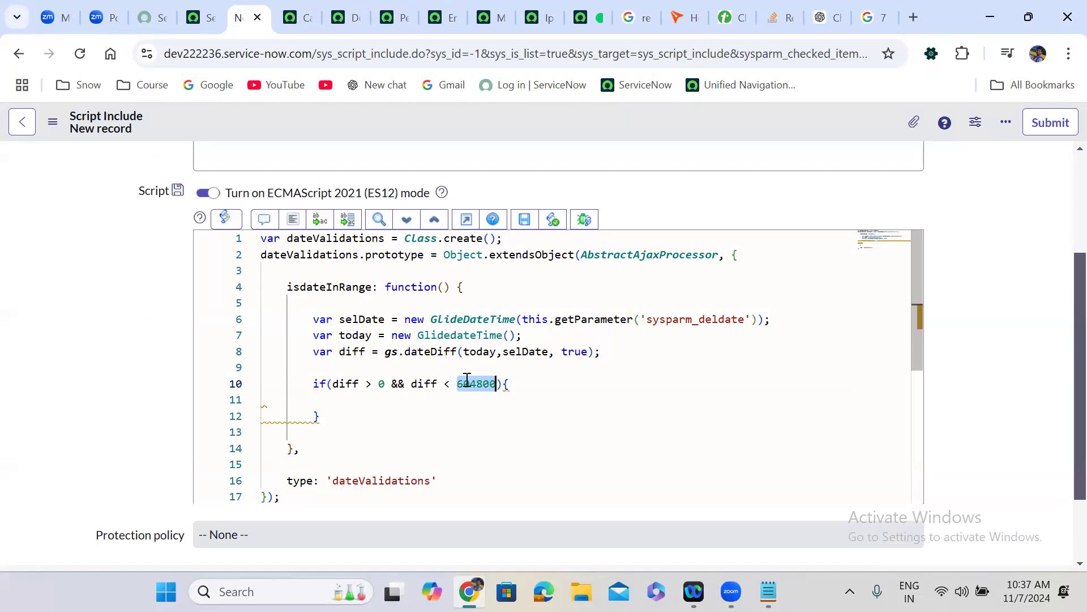
left_click(336, 367)
type("var ")
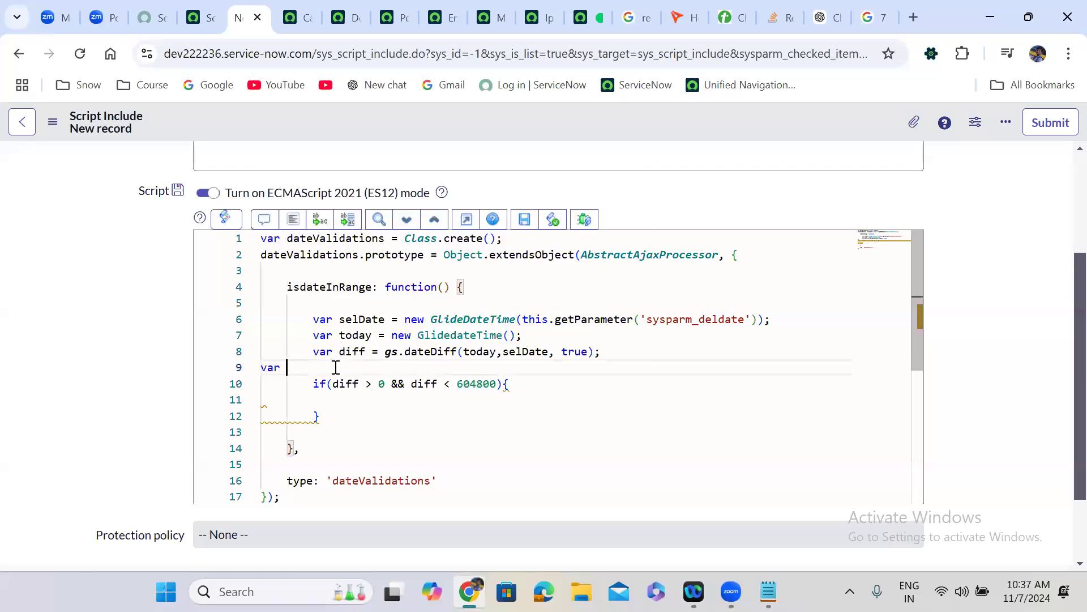
type("isInRange = false")
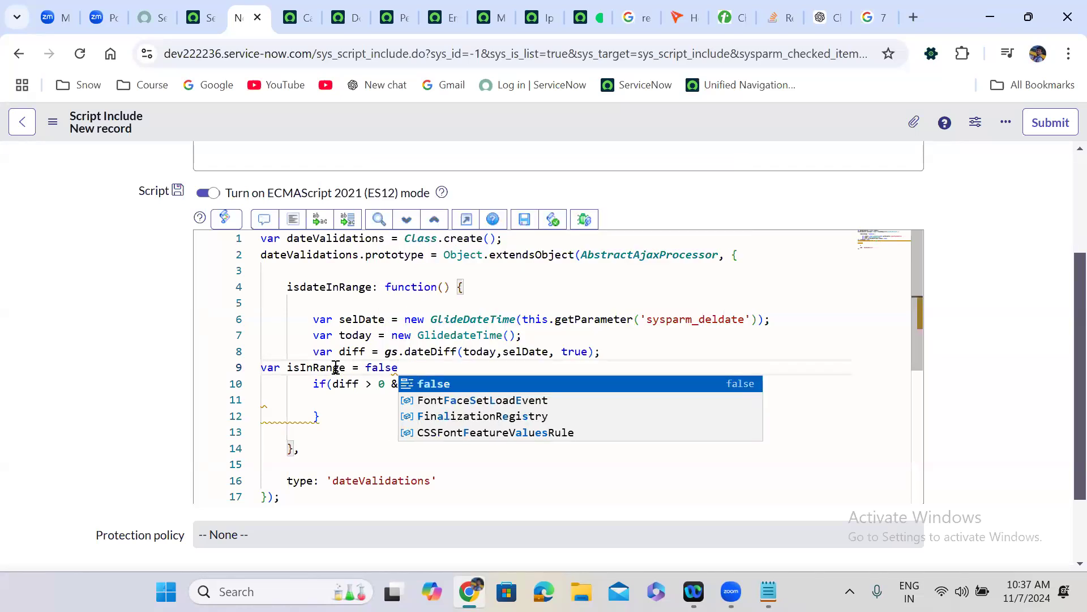
type(";")
double_click(326, 367)
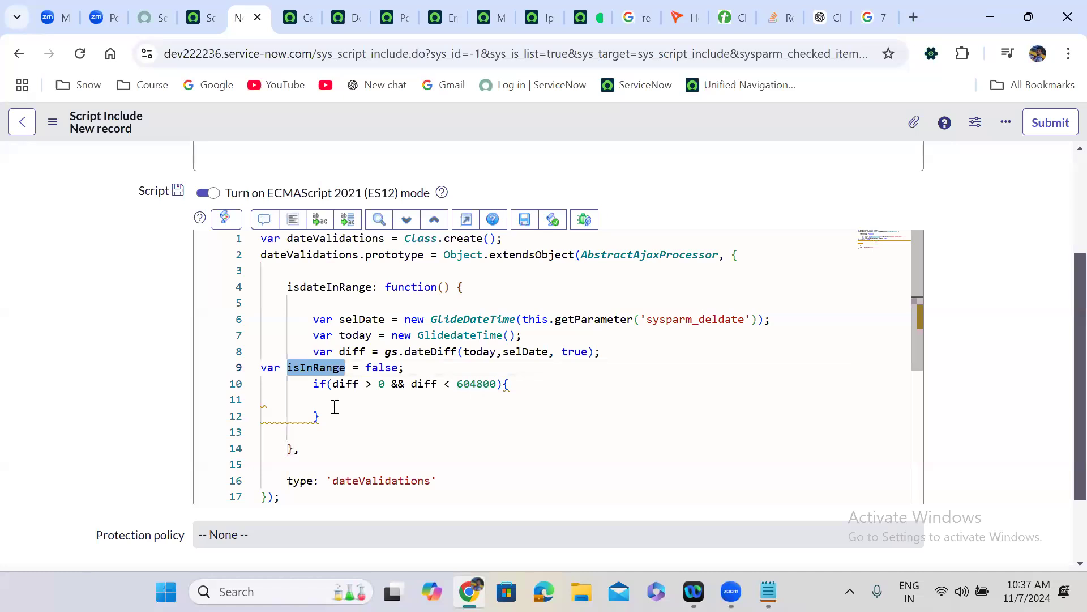
key("ctrl+c")
left_click(333, 404)
key("ctrl+v")
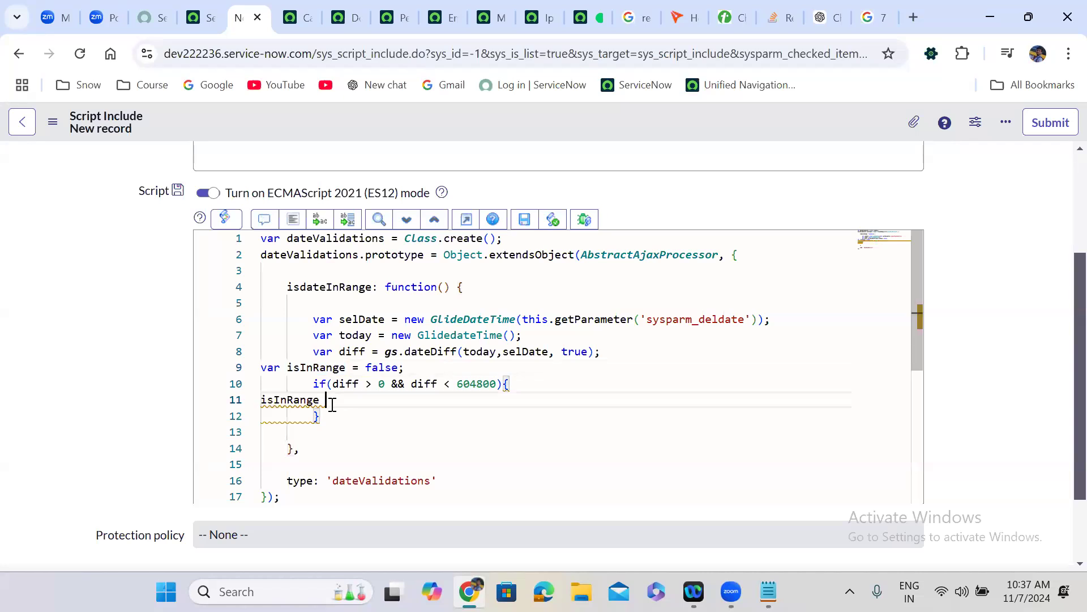
type("= true")
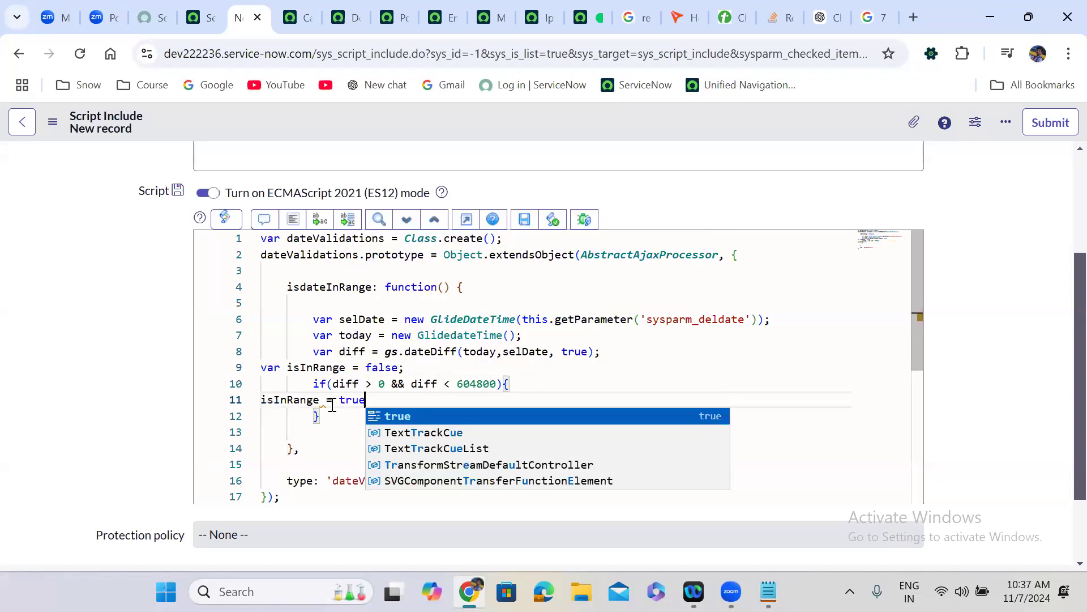
type(";")
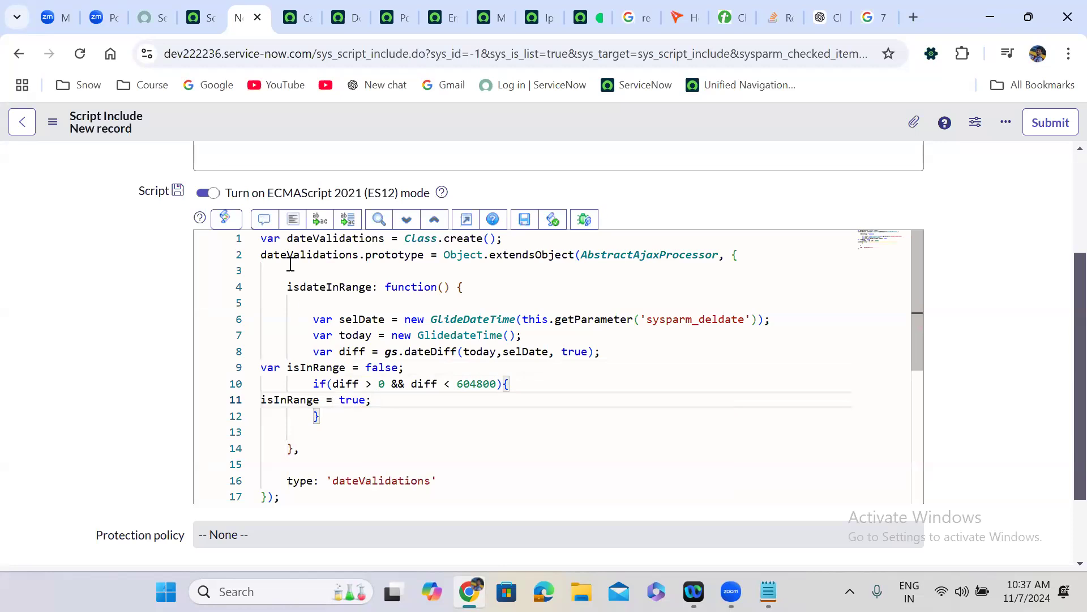
- Add 'return isInRange;' after the if block, reformat the code, and bring up the save options
left_click(292, 219)
left_click(298, 431)
type("retu")
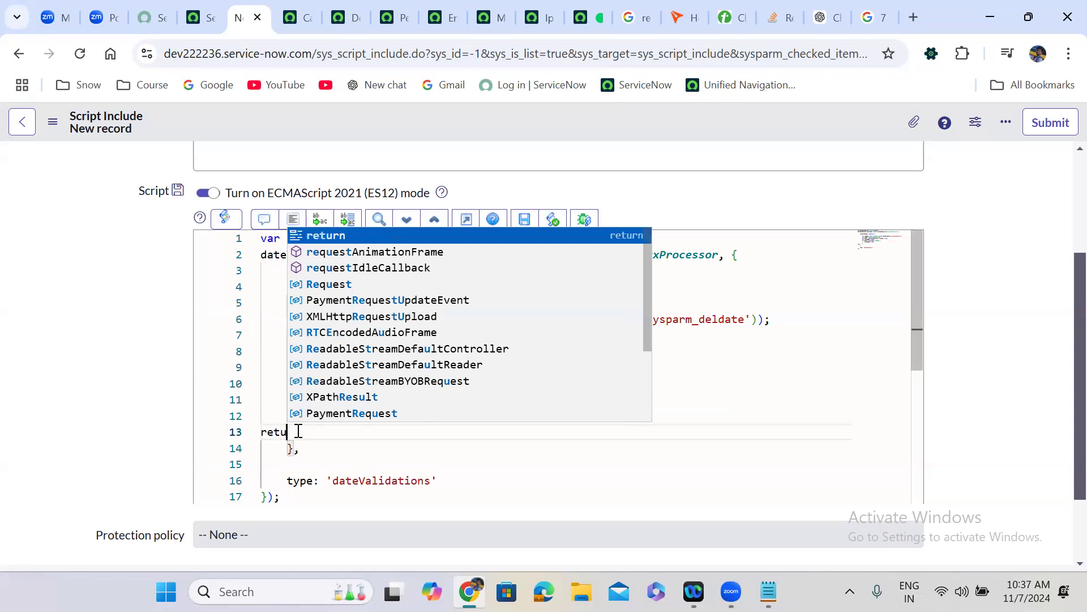
key("Return")
type("is")
key("Down")
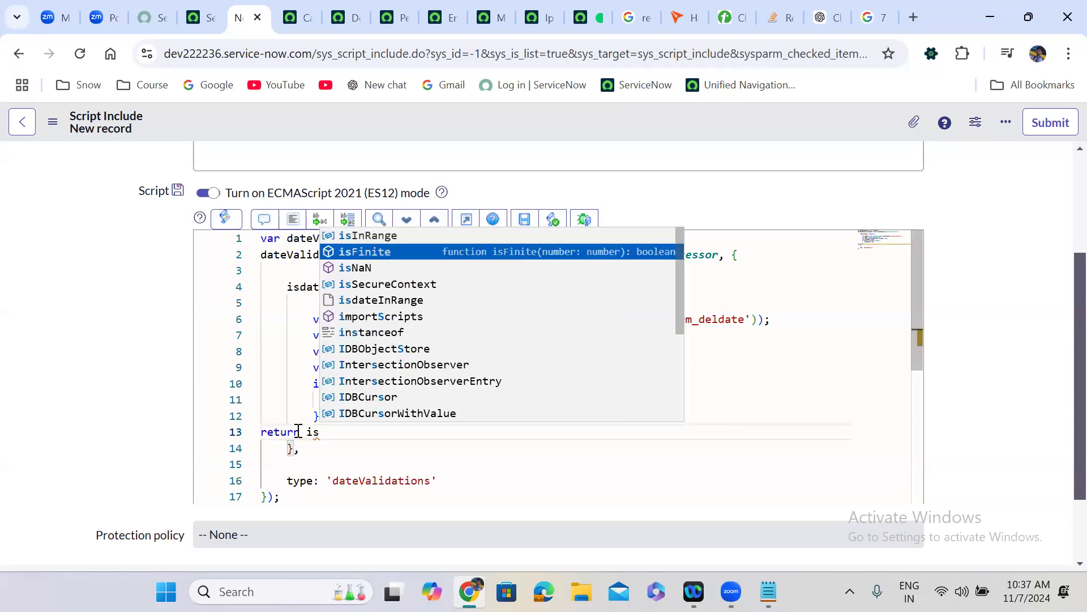
key("Up")
key("Return")
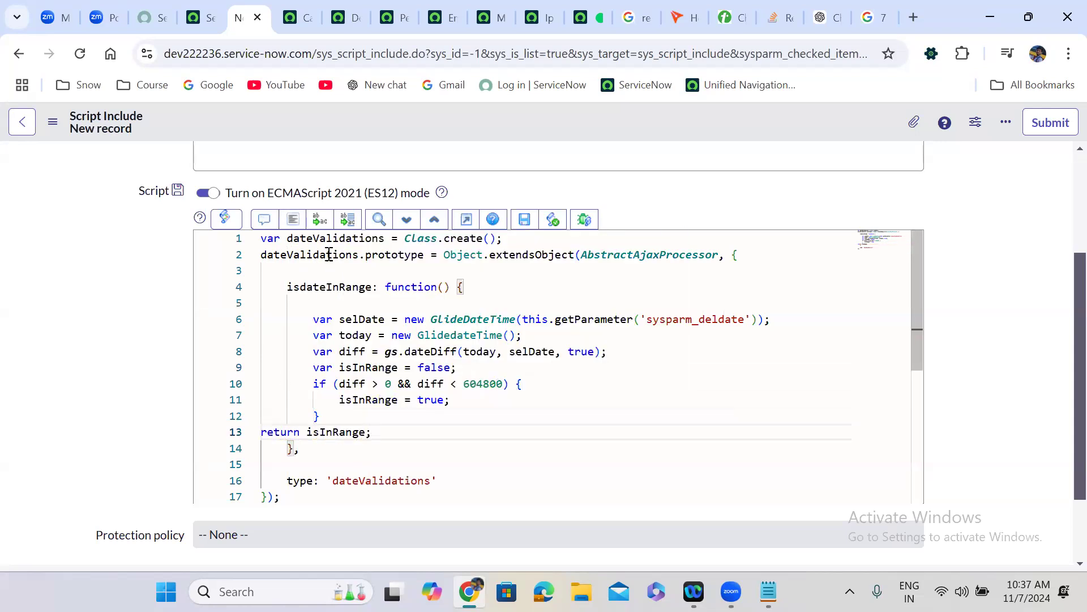
left_click(293, 220)
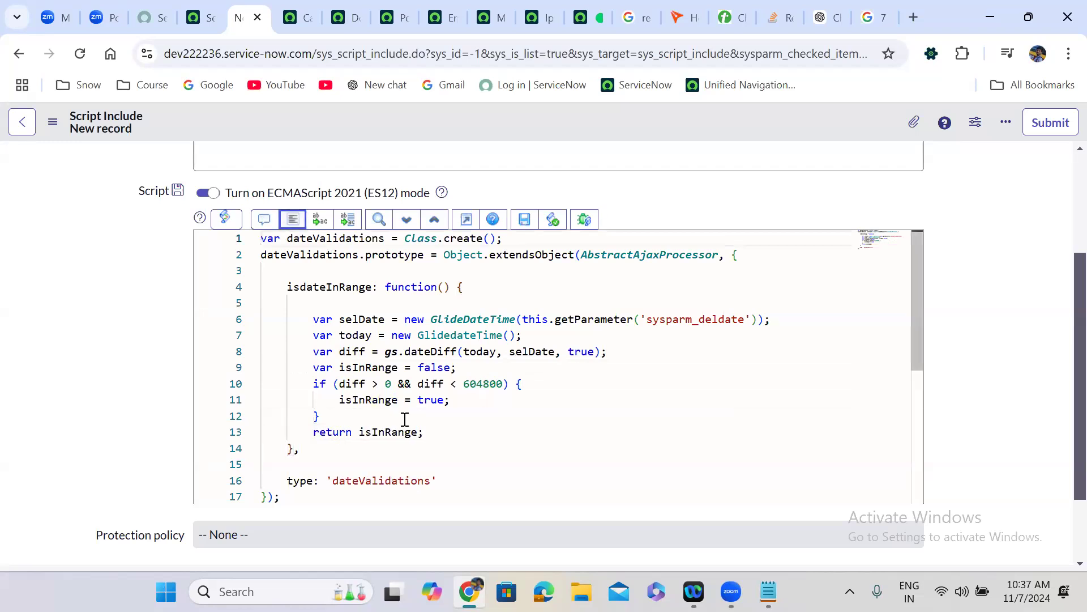
left_click(485, 322)
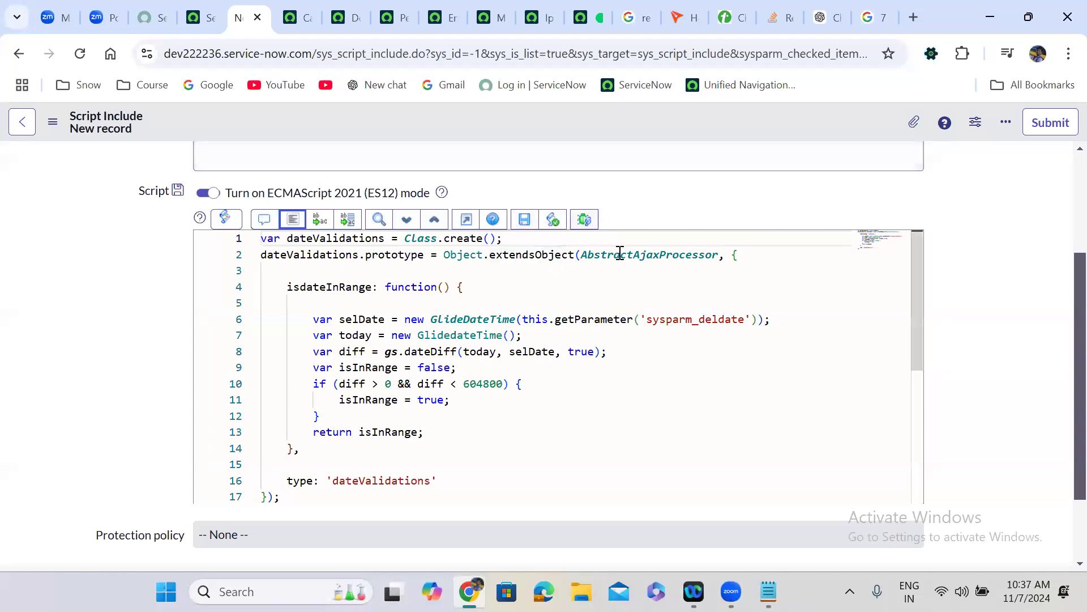
right_click(480, 111)
- Save the dateValidations script include with snc_read_only as its access role
left_click(512, 123)
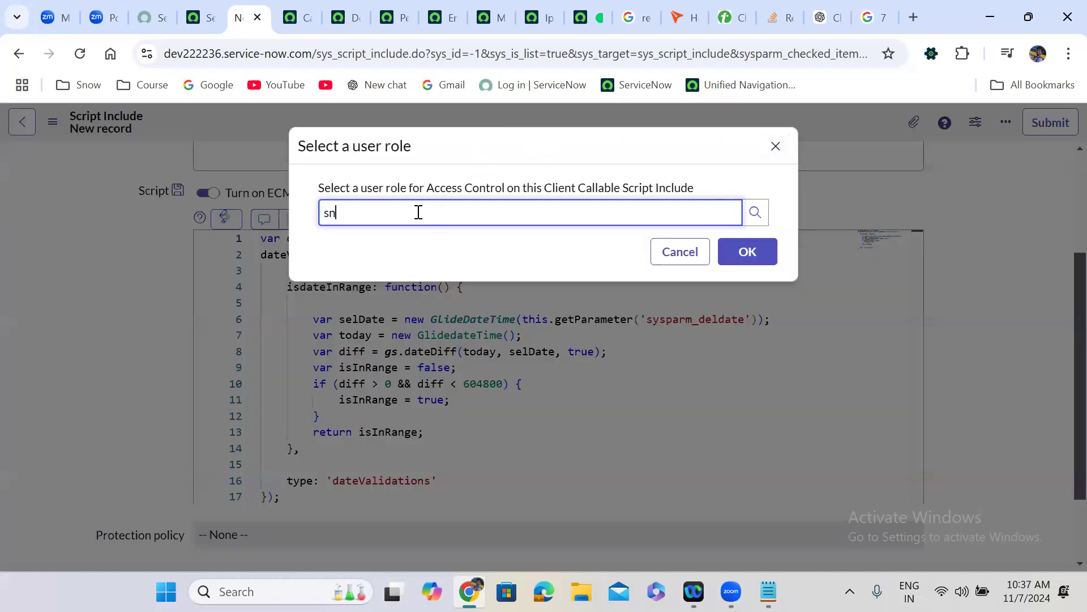
left_click(385, 280)
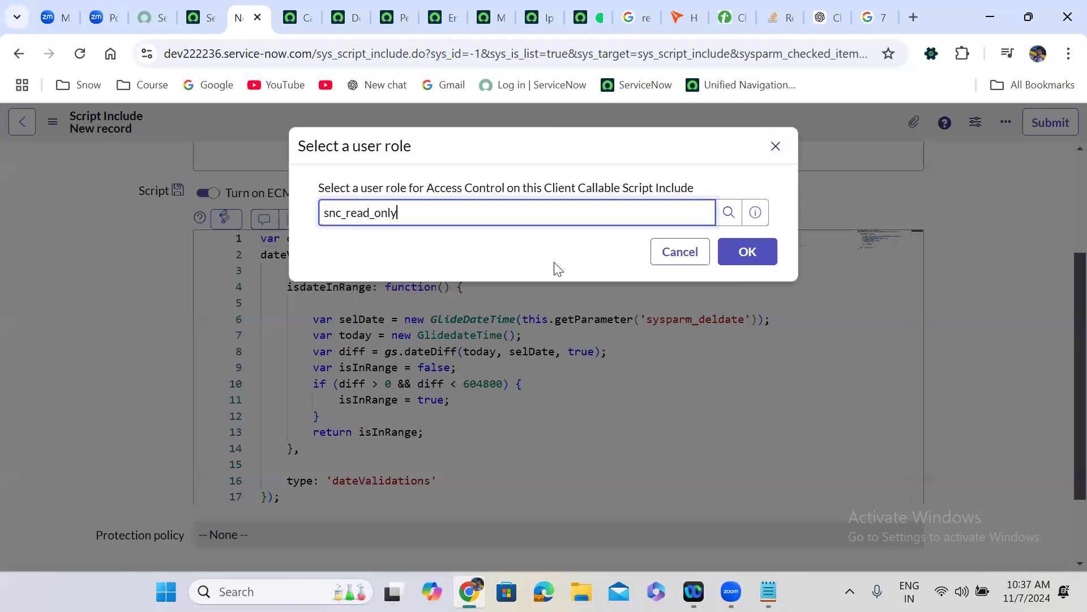
left_click(748, 254)
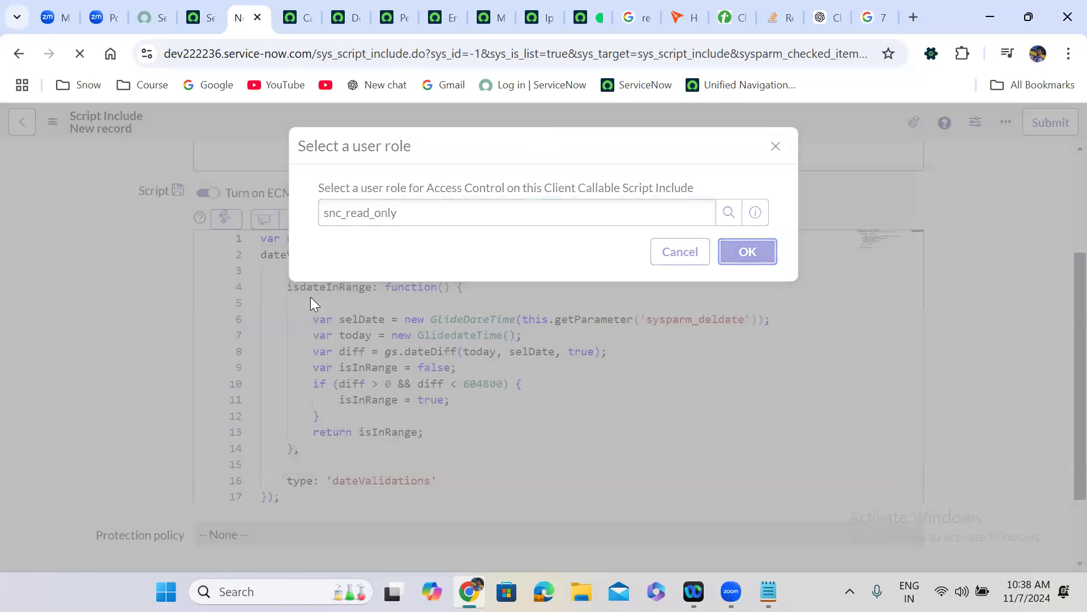
- Dismiss the info notices and move the dateValidations tab among the open pages
scroll(1044, 182, "down", 3)
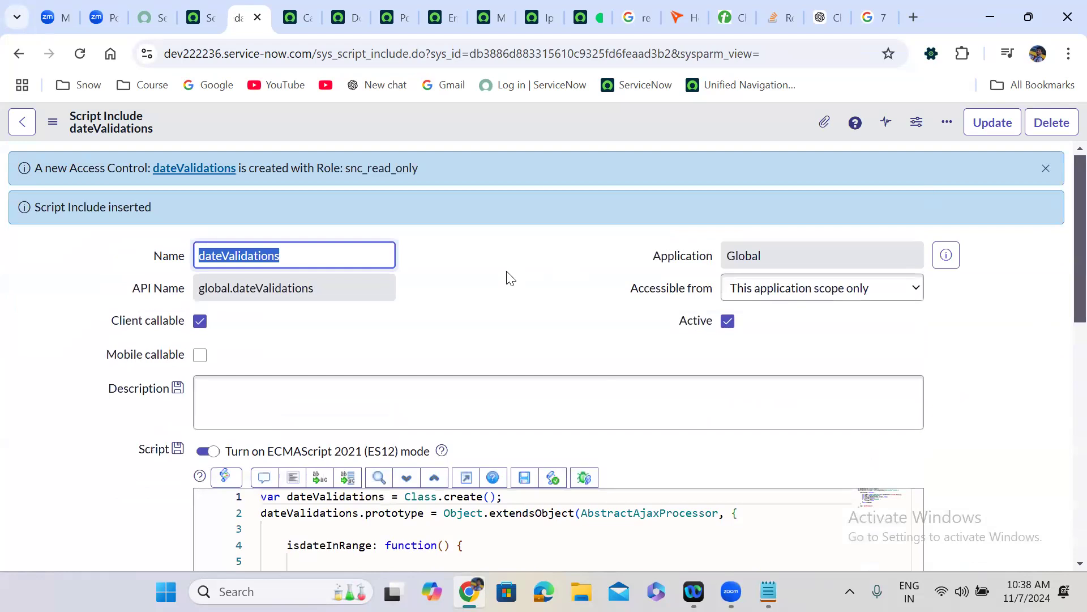
left_click(1044, 169)
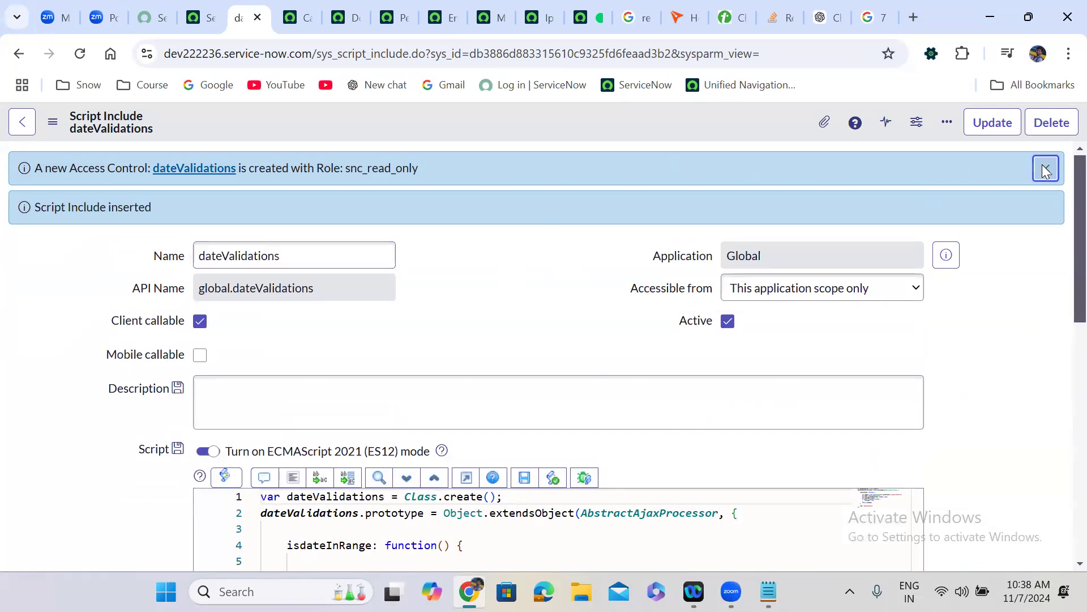
left_click_drag(242, 15, 541, 7)
left_click(348, 8)
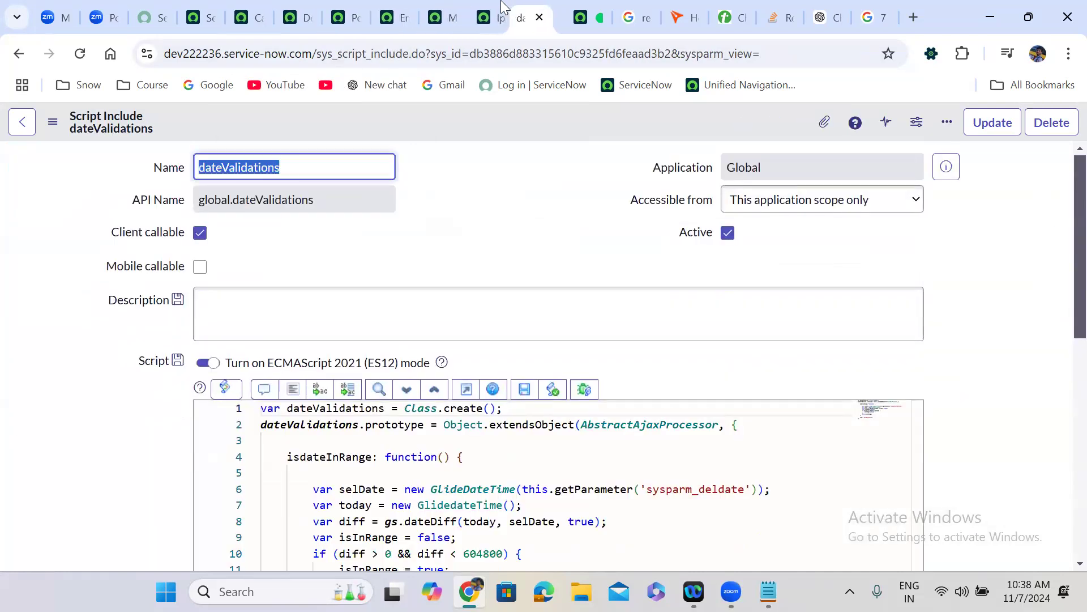
- Cycle through the open record tabs, place dateValidations beside Personal Emails, and return to Delivery date Validation
left_click(479, 8)
left_click(439, 8)
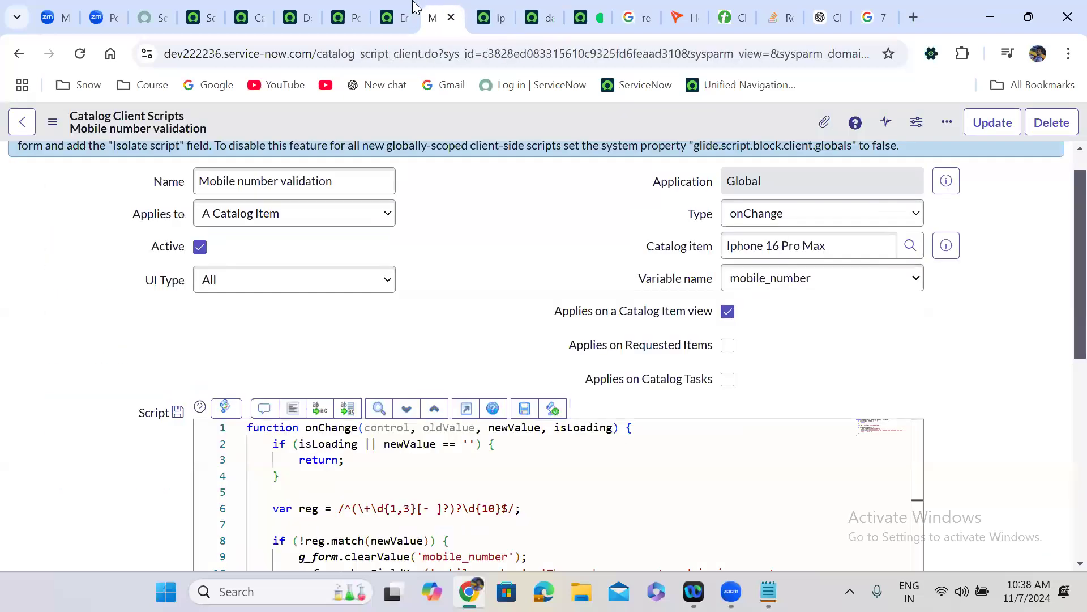
left_click(396, 8)
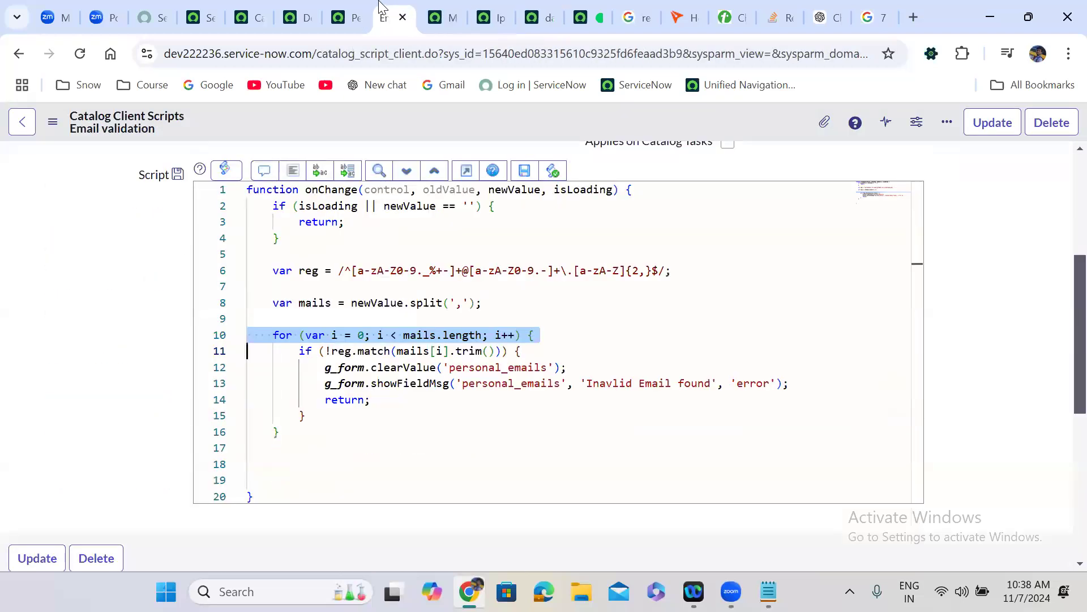
left_click(346, 7)
left_click(297, 8)
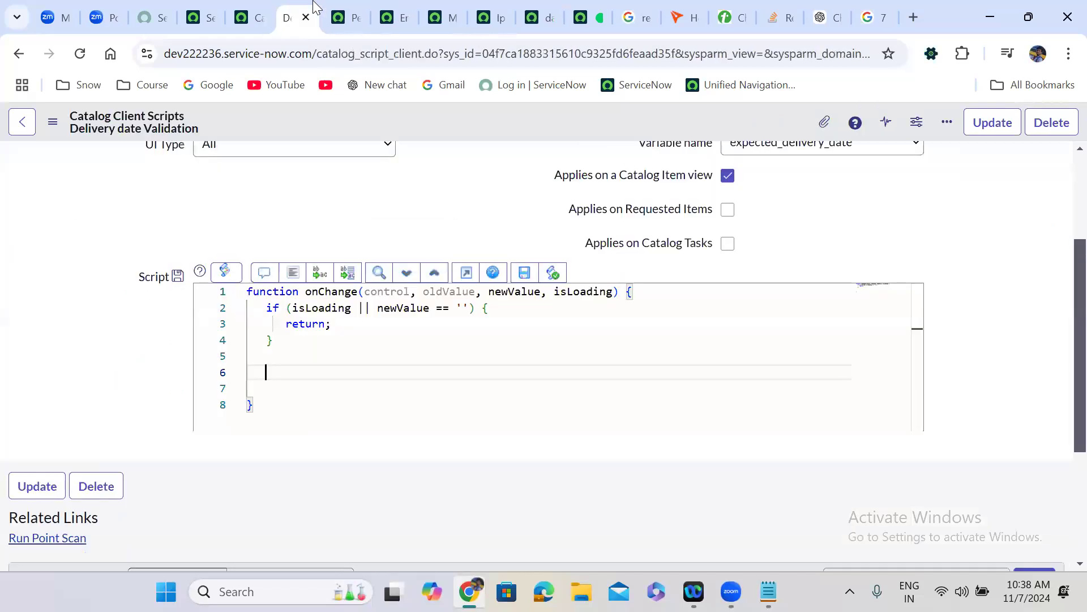
left_click(535, 17)
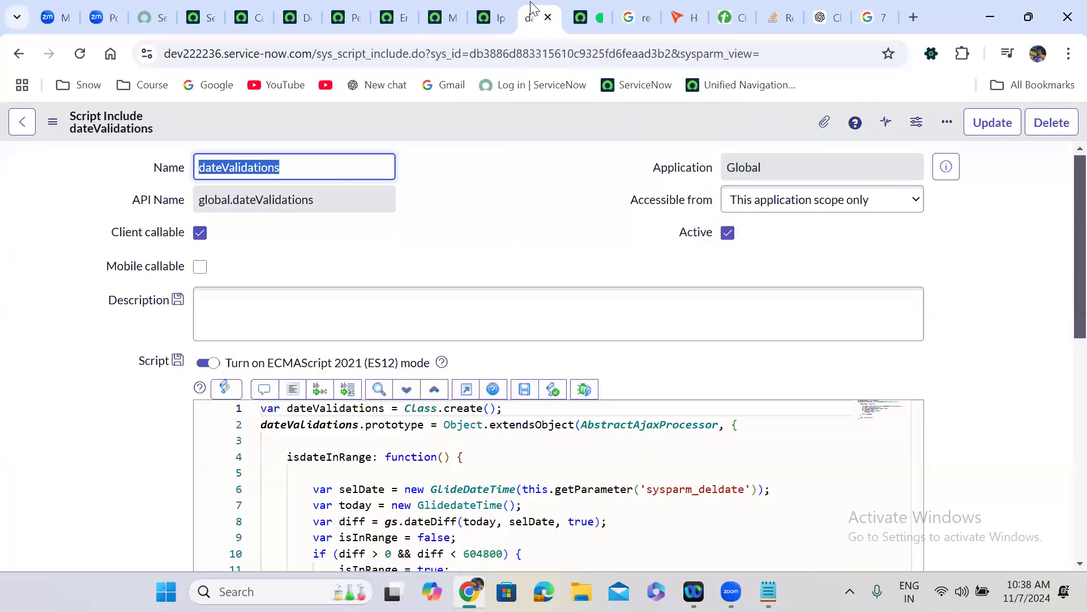
left_click_drag(535, 17, 317, 7)
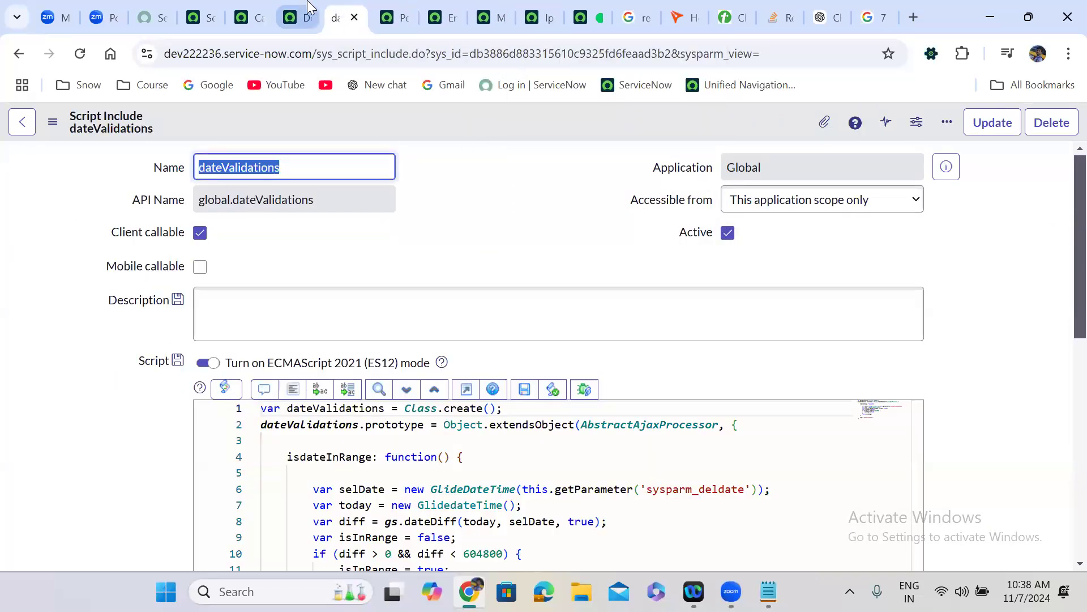
left_click(295, 17)
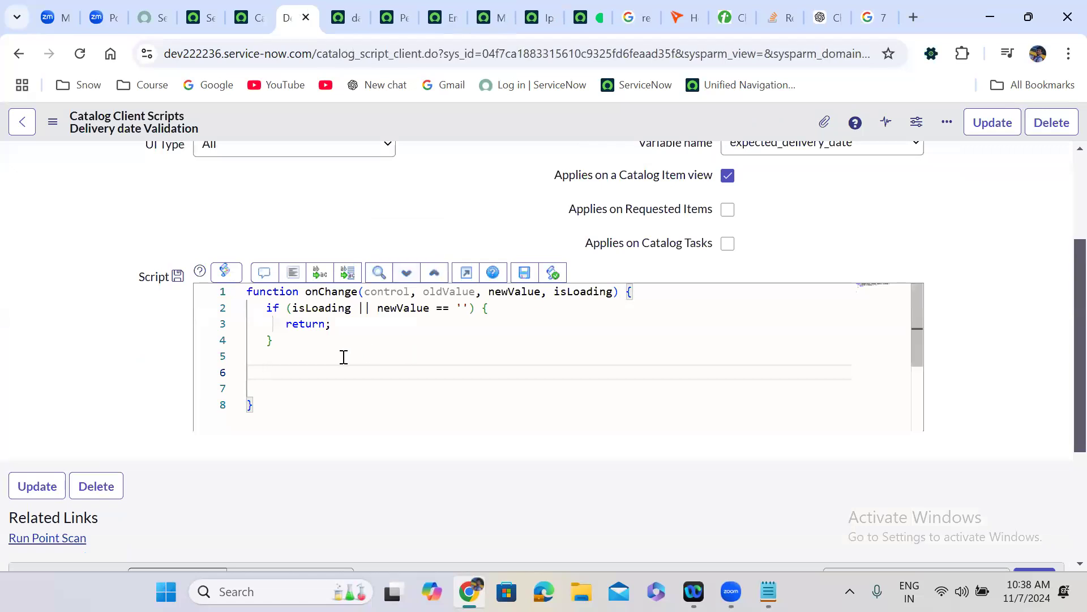
- Create var ga = new GlideAjax('dateValidations'), copying the script include name
type("var ga = new GlideAj")
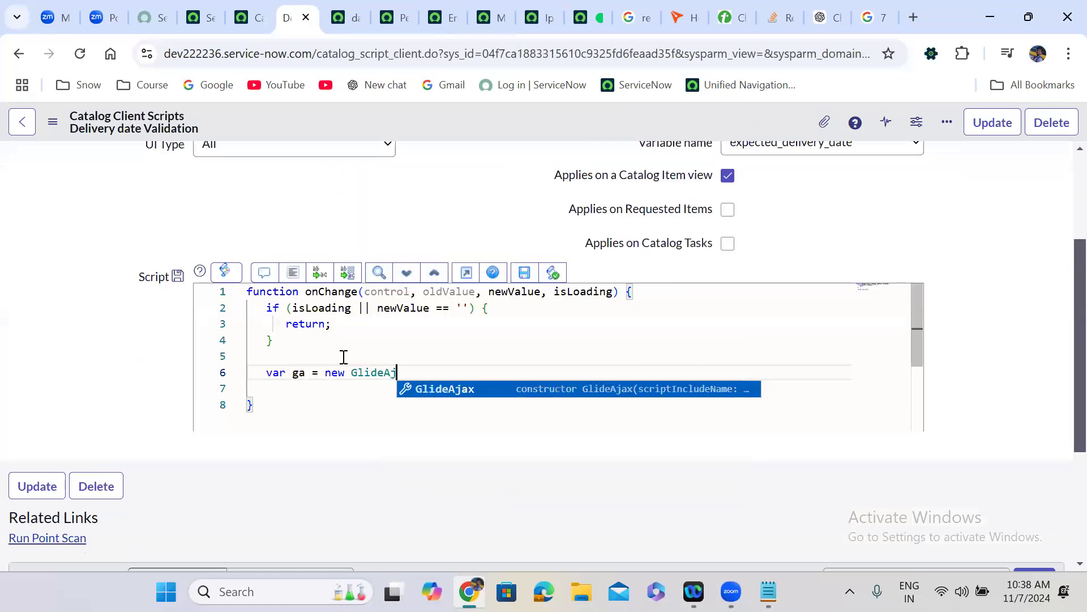
type("ax(")
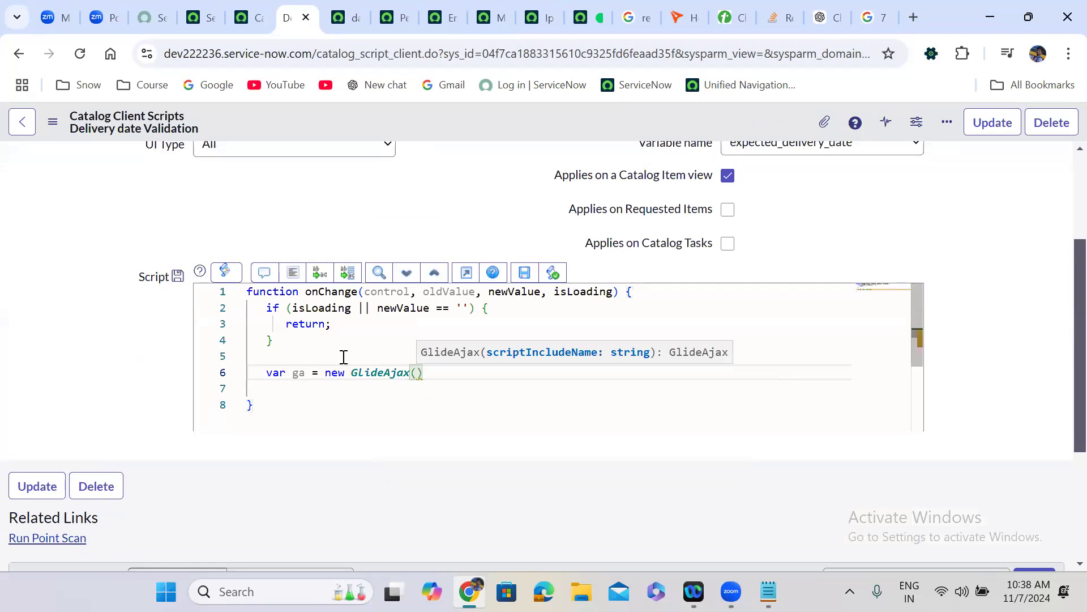
type("'")
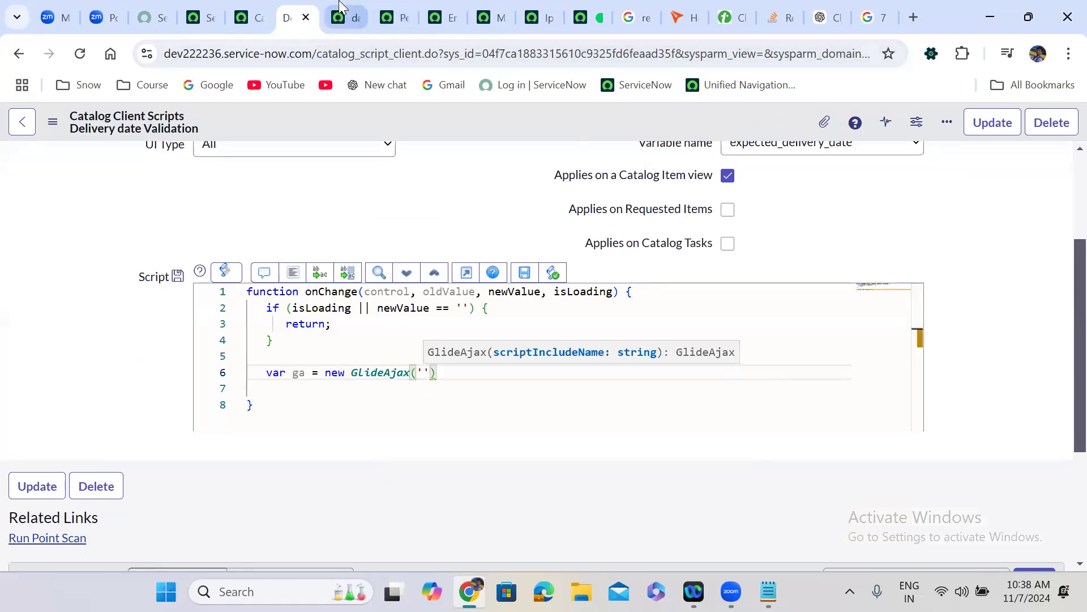
left_click(343, 15)
left_click(270, 166)
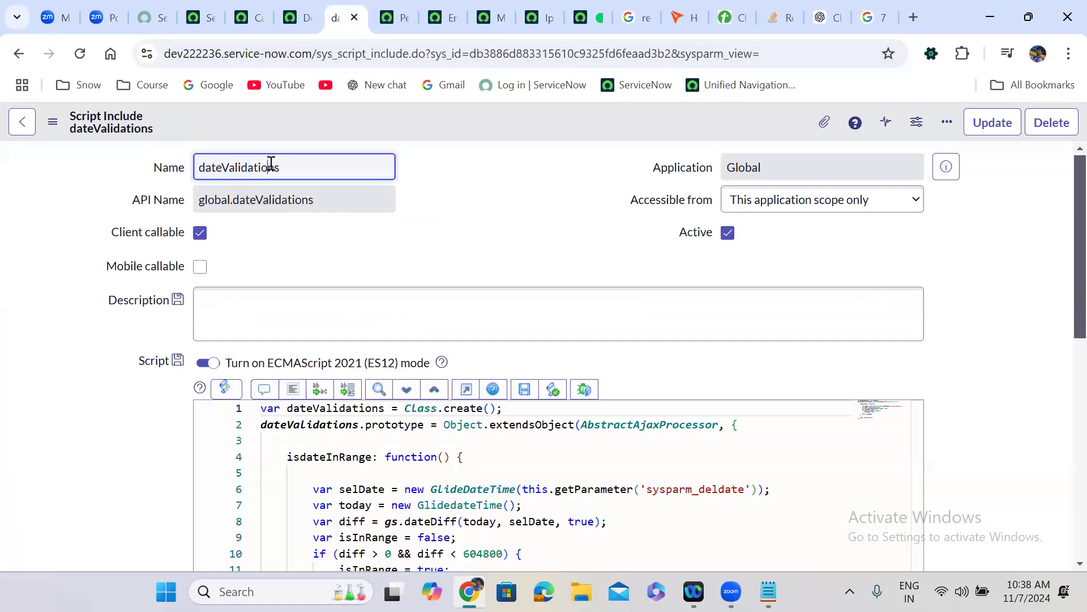
double_click(271, 166)
key("ctrl+c")
left_click(299, 17)
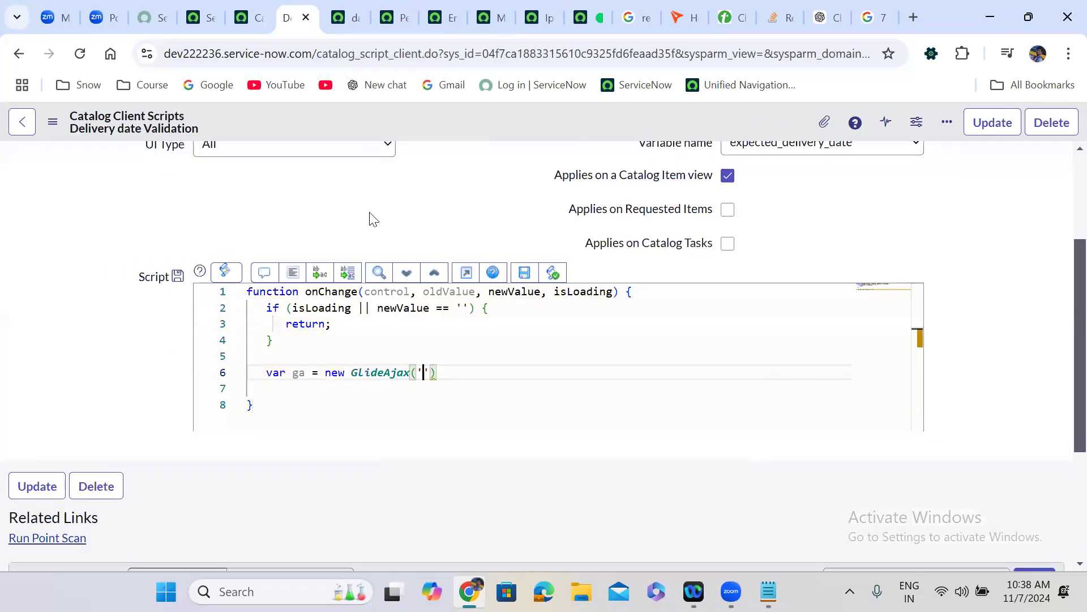
key("ctrl+v")
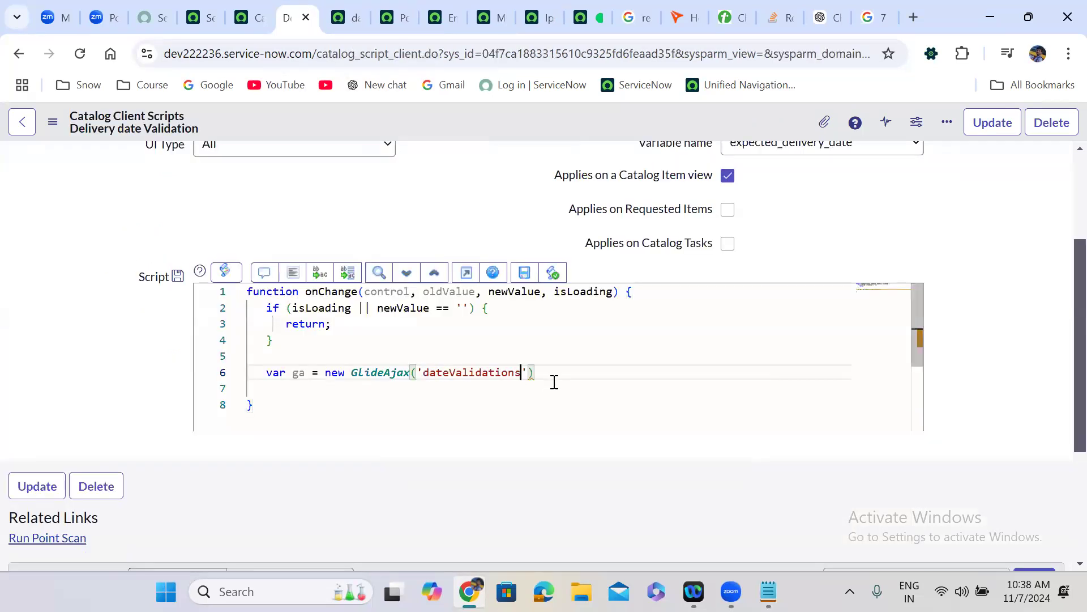
- Add ga.addParam('sysparm_name', 'isdateInRange') using the method name from the script include
key("Return")
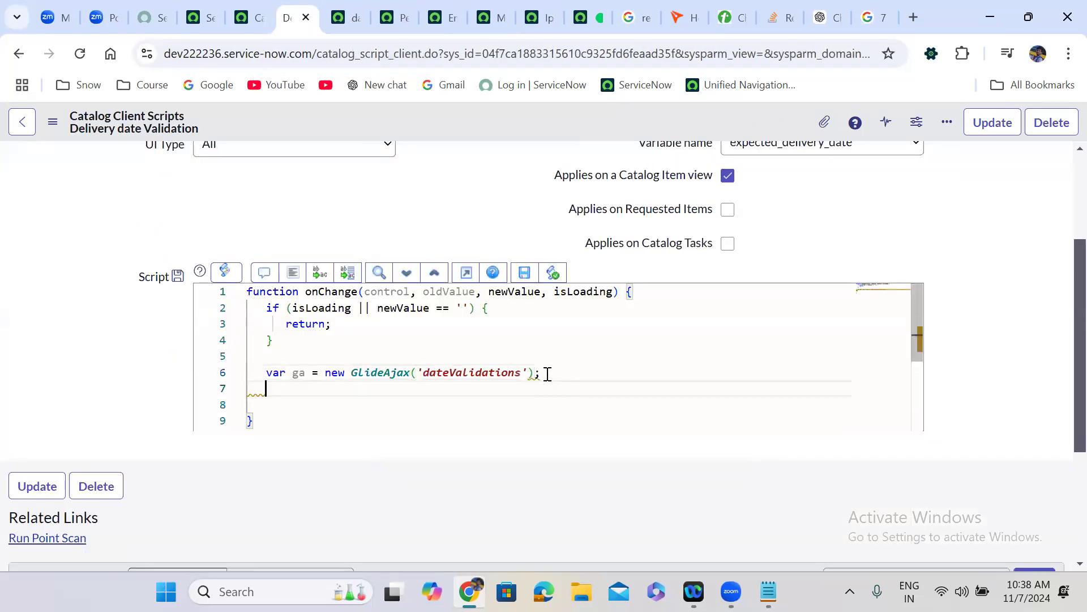
type("ga.add")
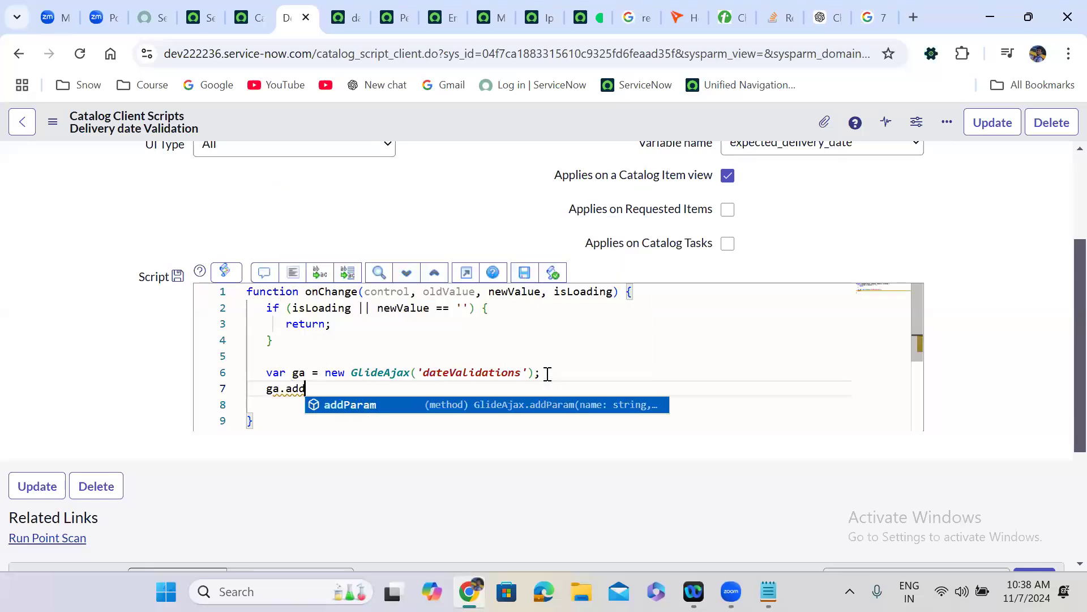
key("Return")
type("('');")
key("Left")
key("Left")
type("'syspar")
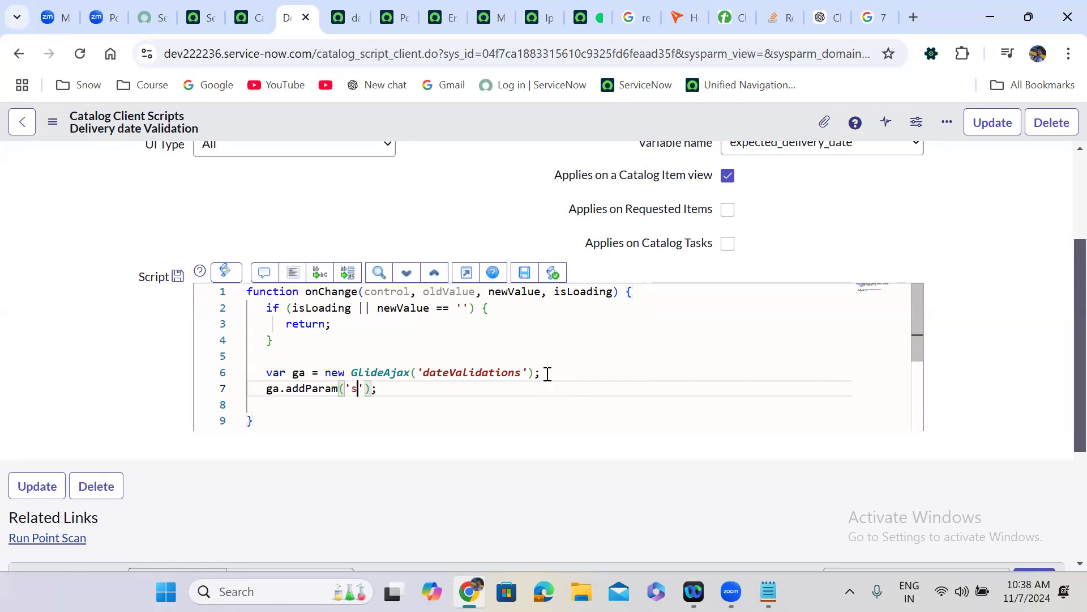
type("m_name'")
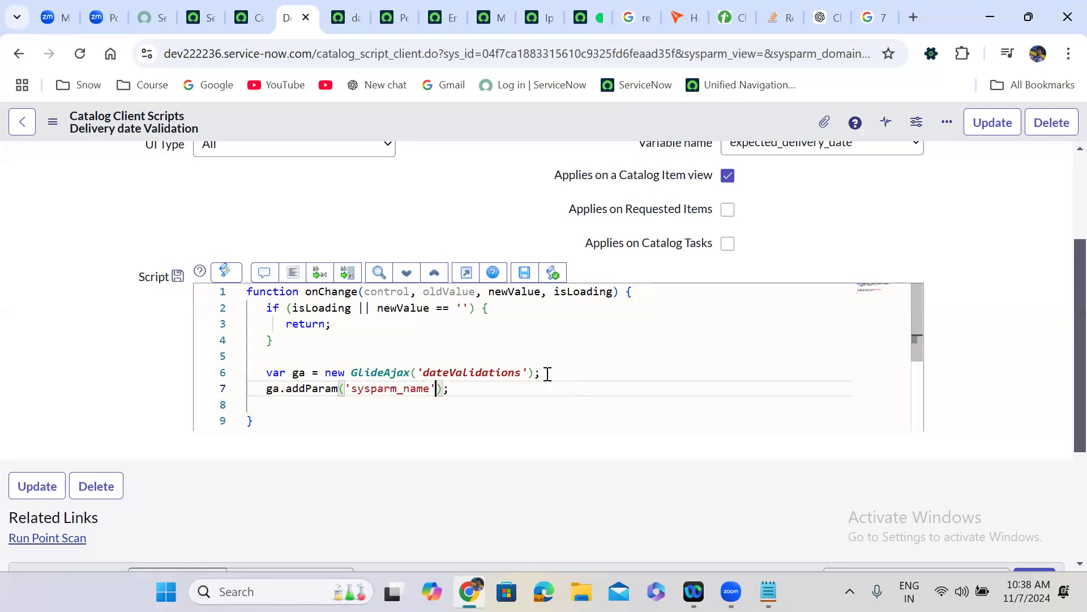
type(", '")
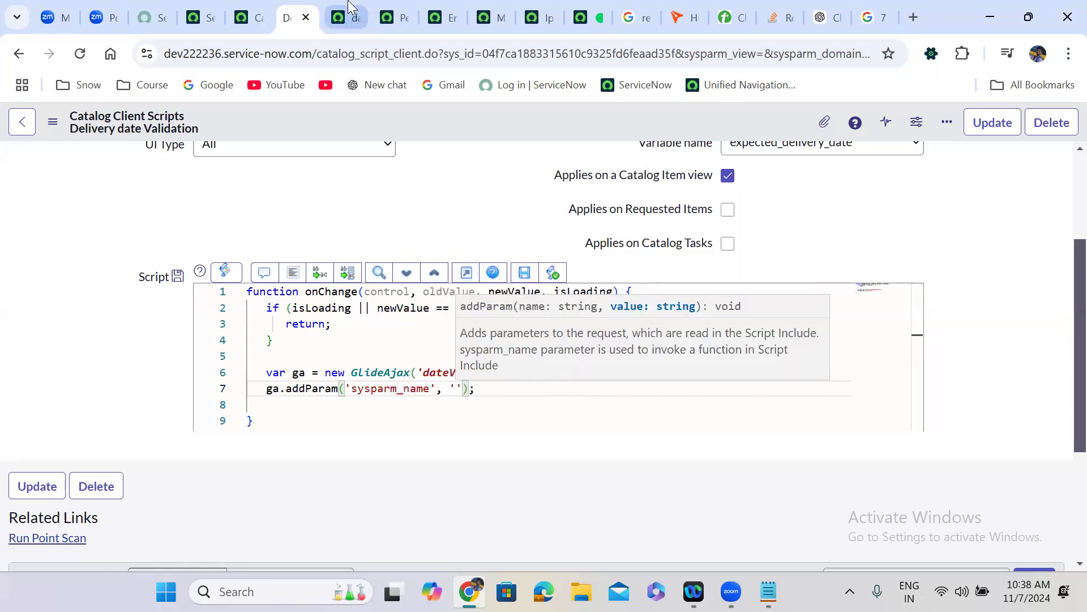
left_click(348, 7)
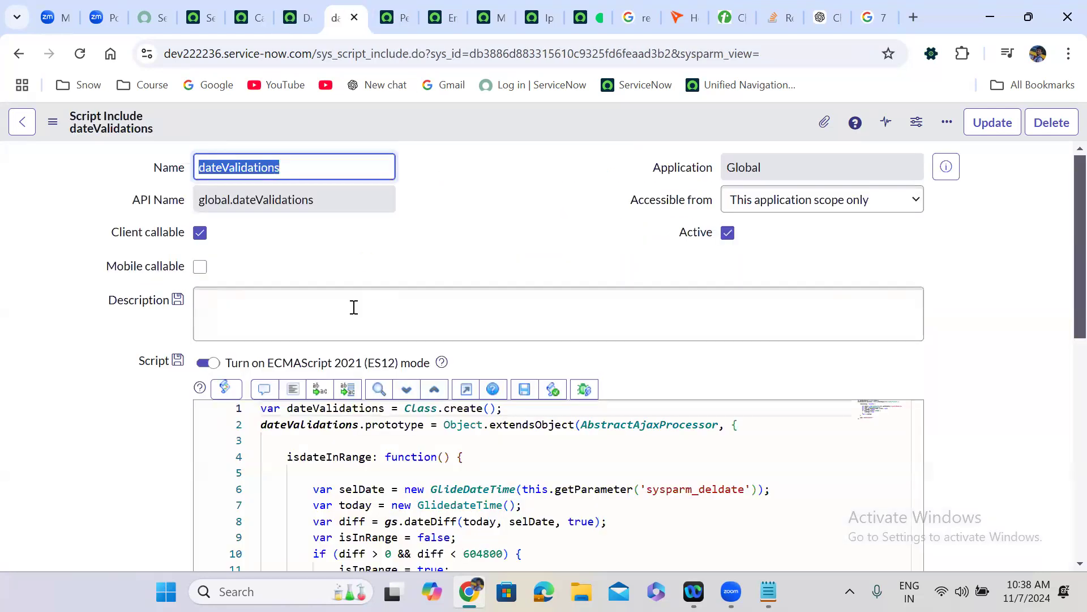
double_click(337, 455)
key("ctrl+c")
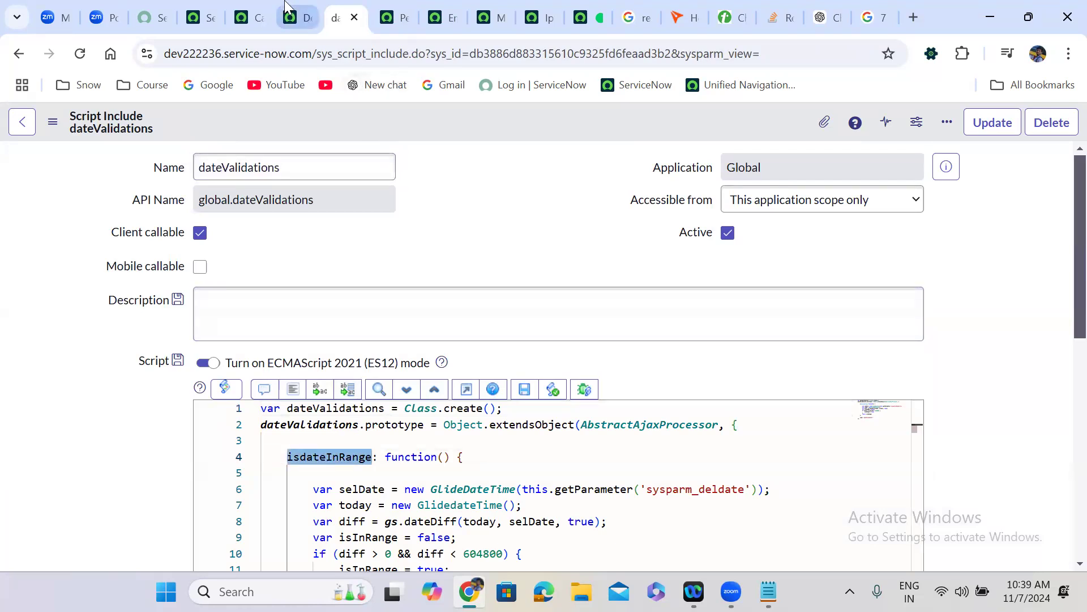
left_click(284, 8)
key("ctrl+v")
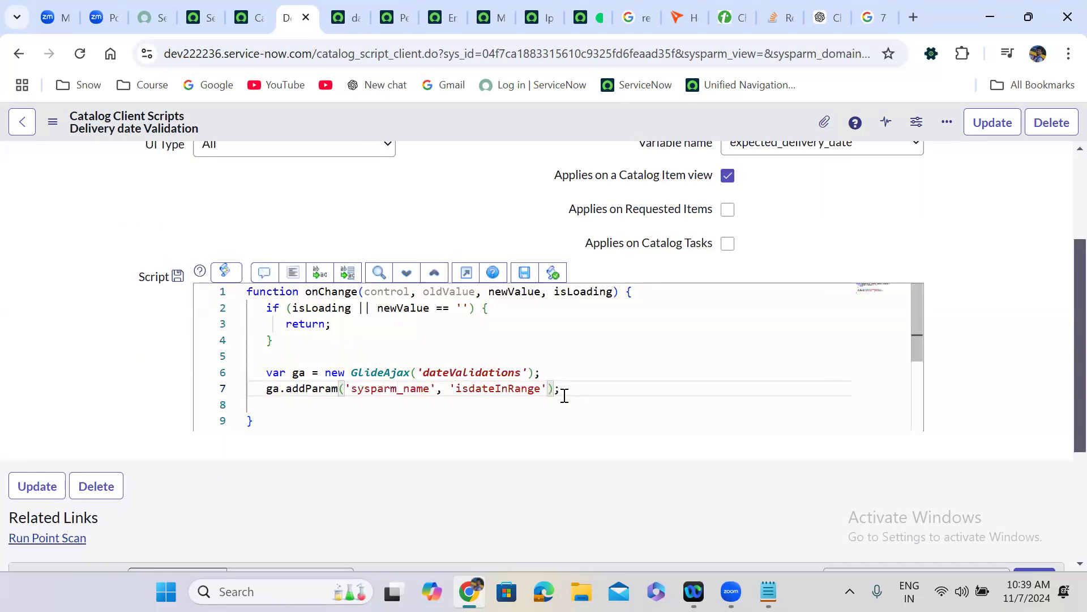
- Add ga.addParam('sysparm_deldate', newValue), copying the parameter name from the script include
key("Return")
type("ga")
key("Escape")
type(".ad")
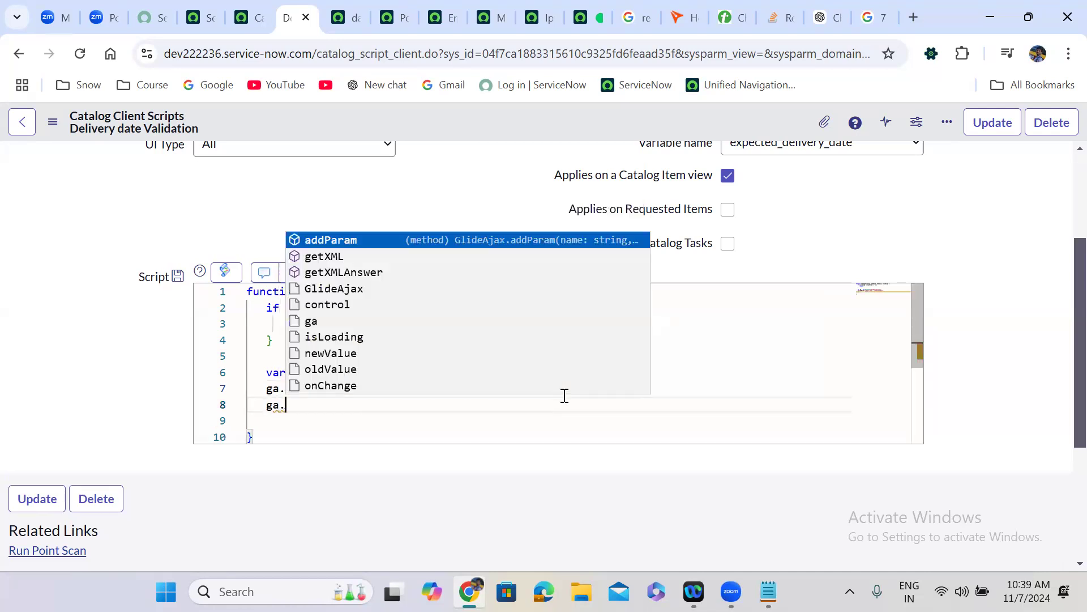
key("Return")
type("(")
key("End")
type(";")
key("Left")
key("Left")
type("'")
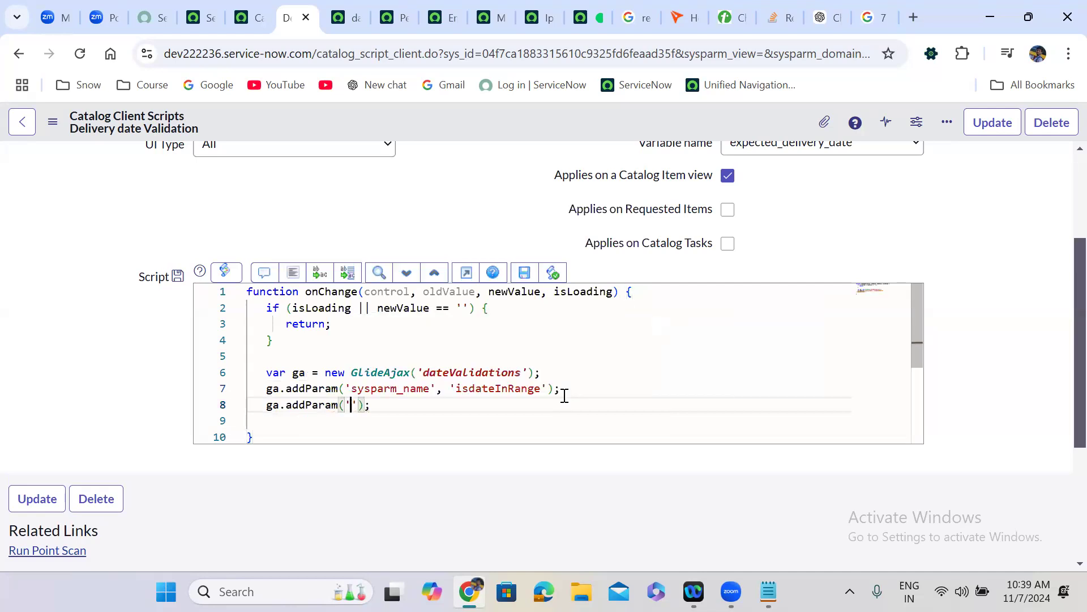
left_click(347, 18)
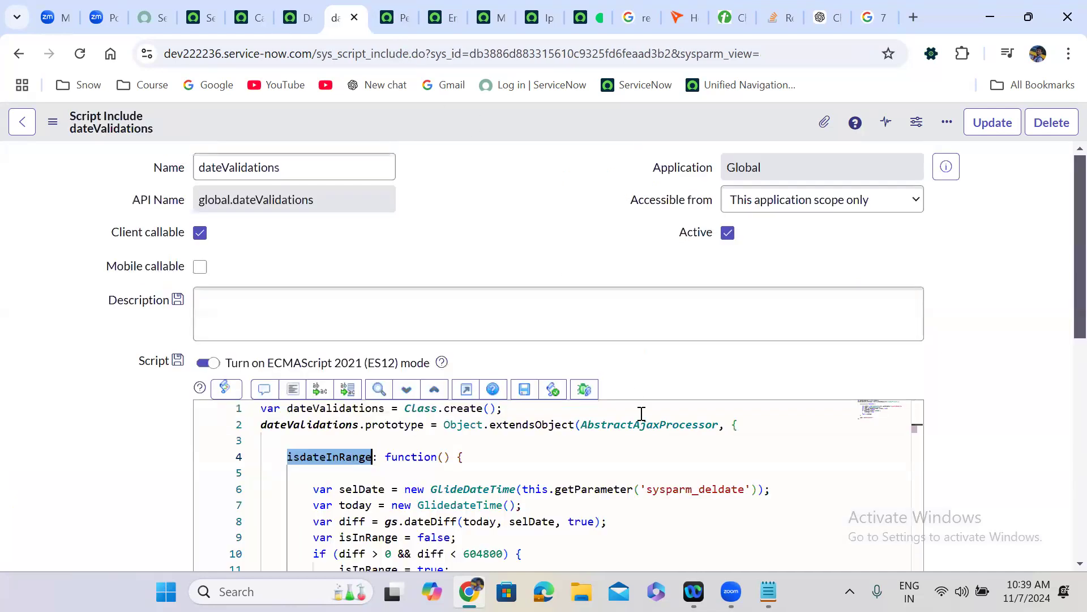
double_click(675, 491)
key("ctrl+c")
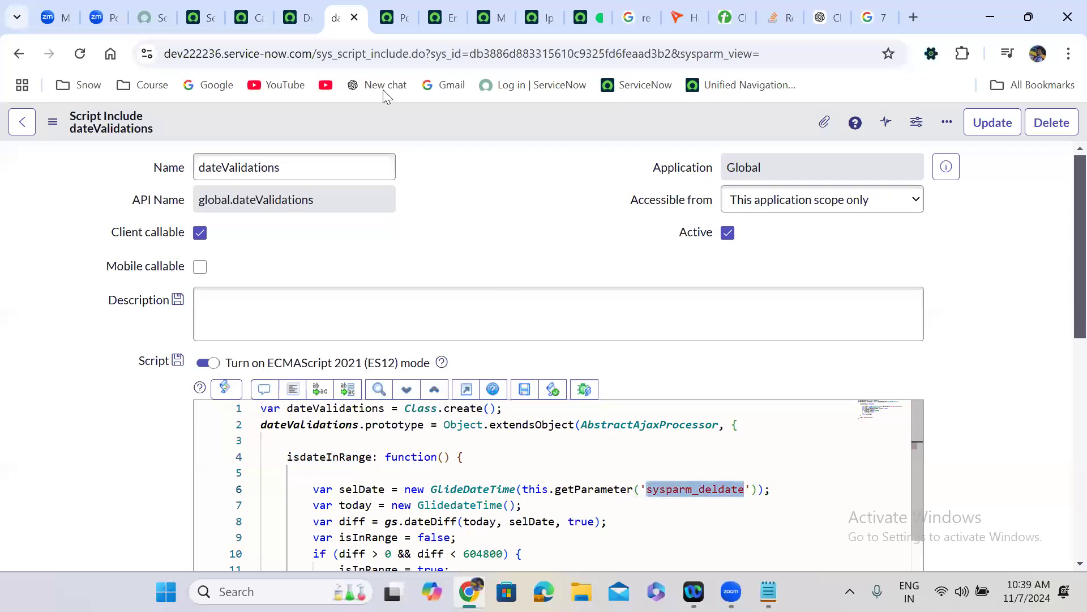
left_click(298, 18)
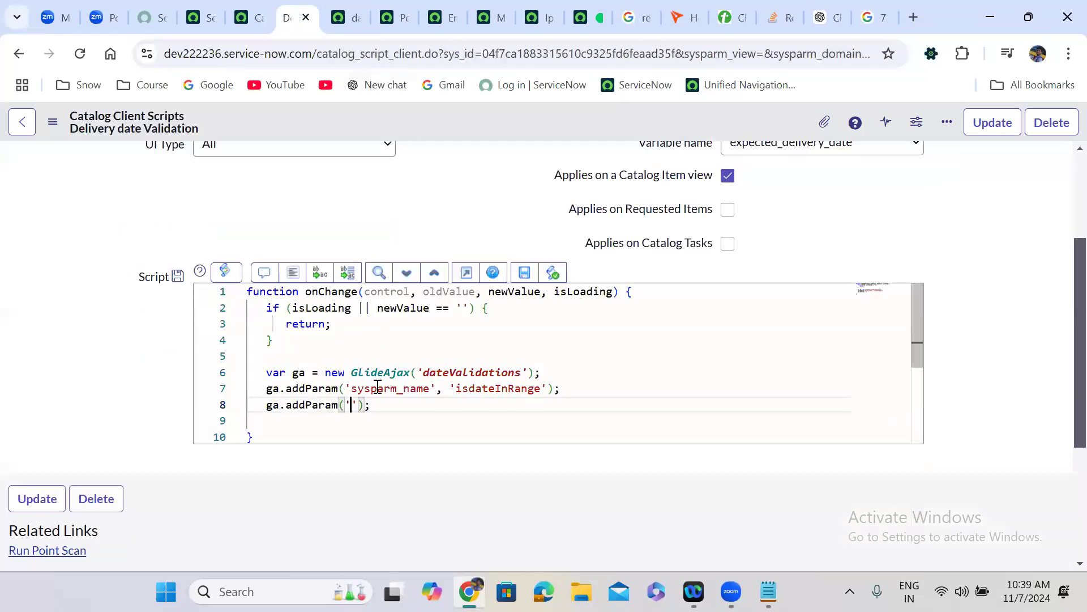
key("ctrl+v")
type(", newva")
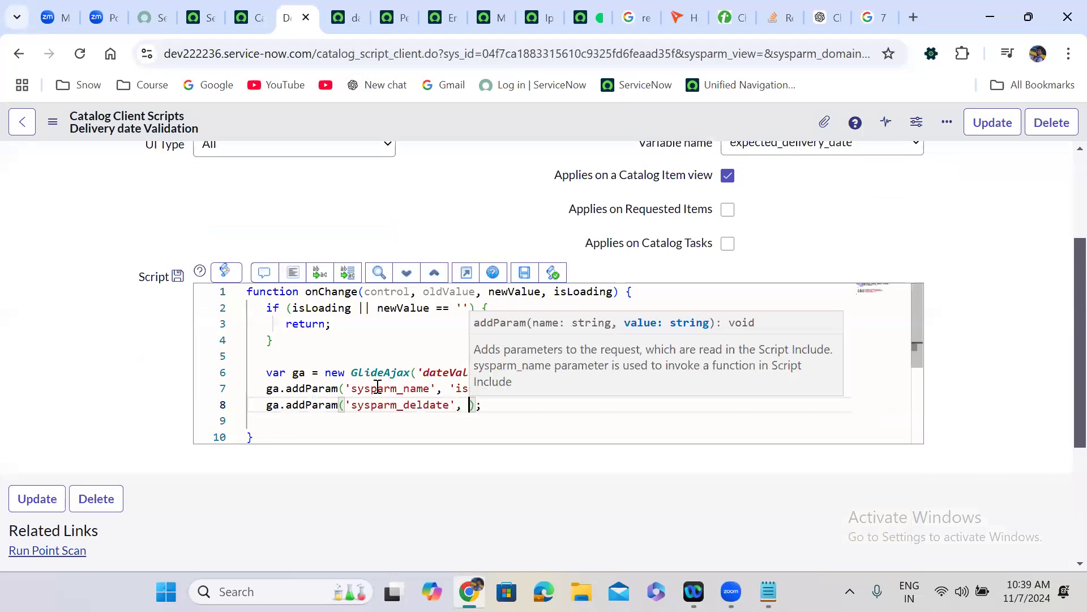
key("Return")
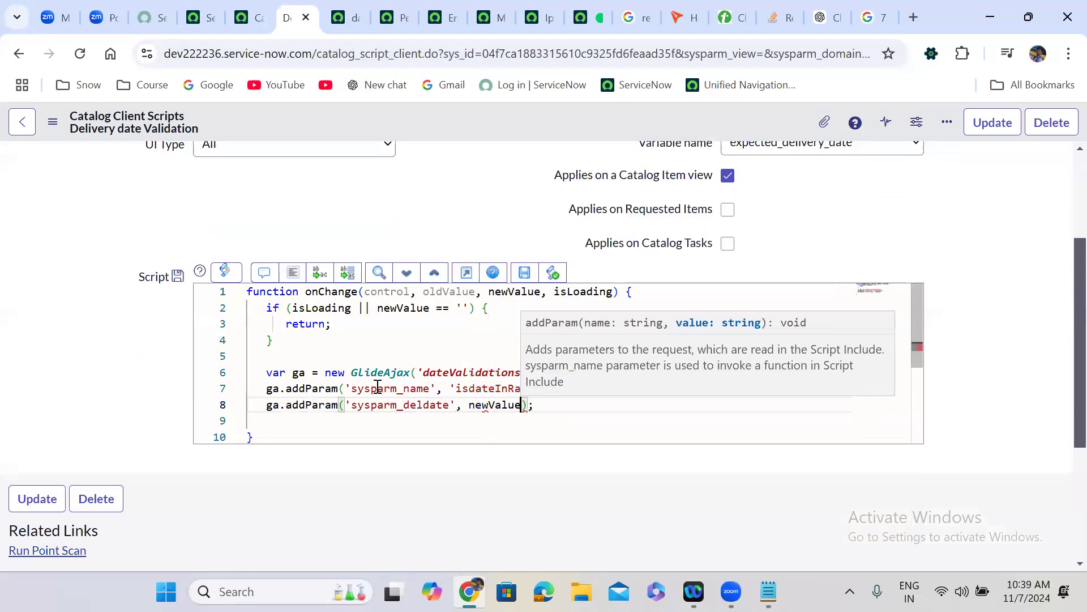
- Call ga.getXMLAnswer(callback) and start a function callback() definition below it
key("End")
key("Return")
type("ga")
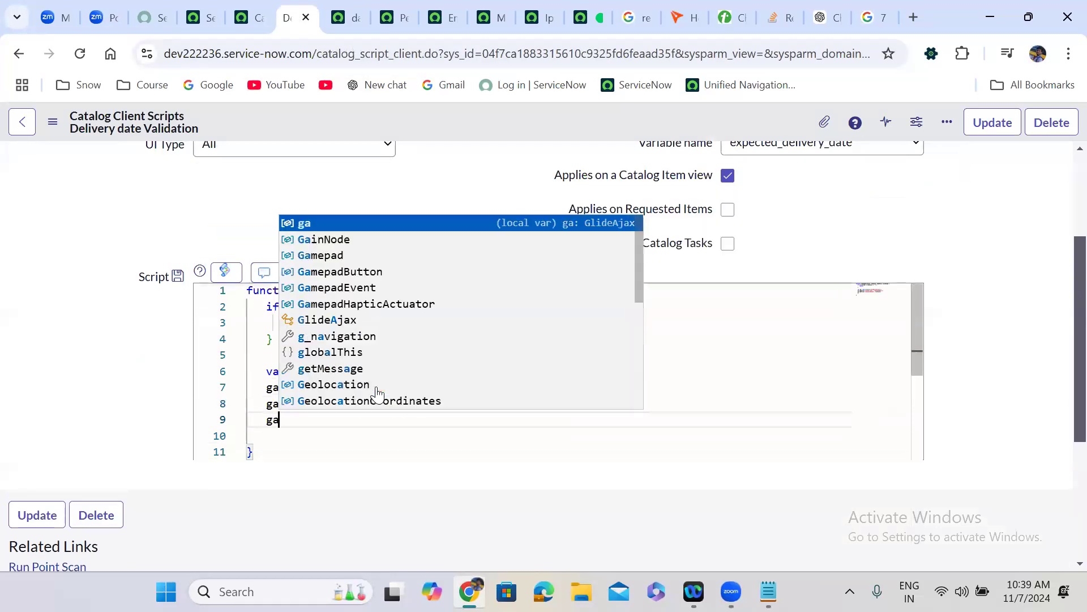
type(".get")
key("Down")
key("Return")
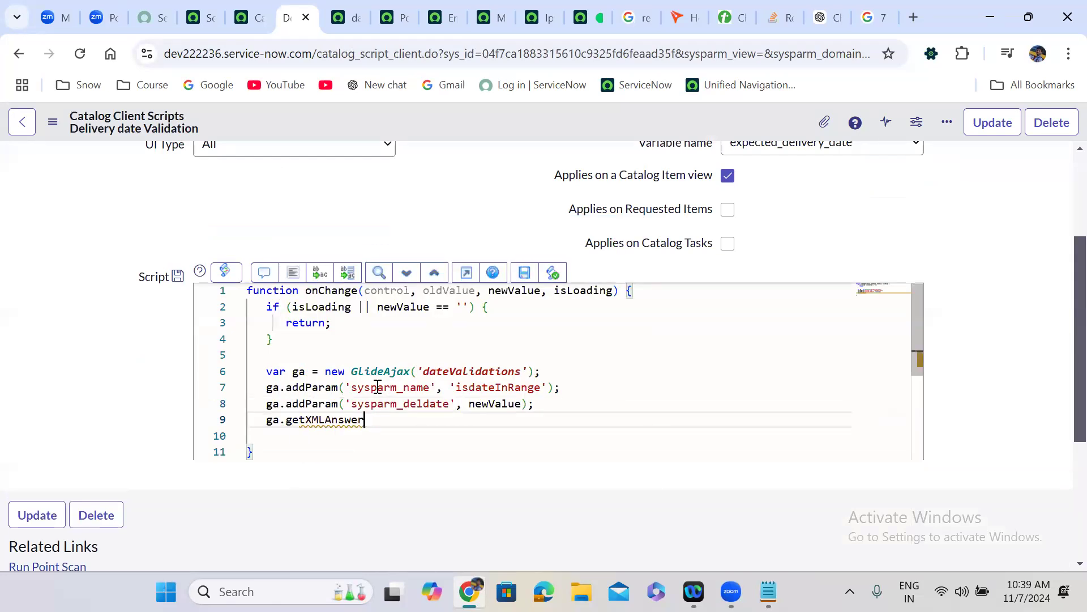
type("();")
key("Left")
key("Left")
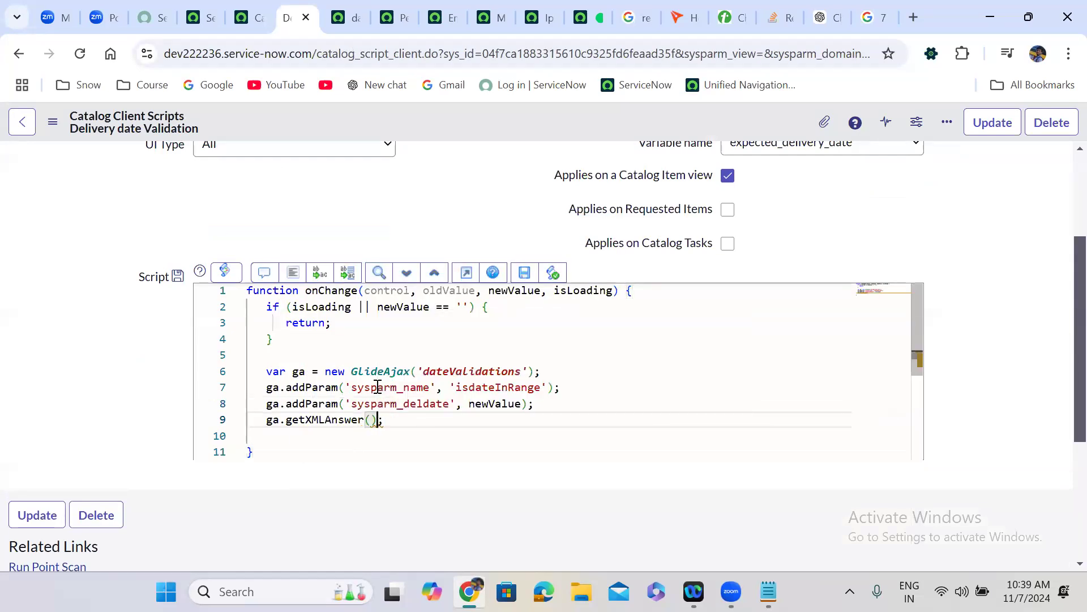
type("callback")
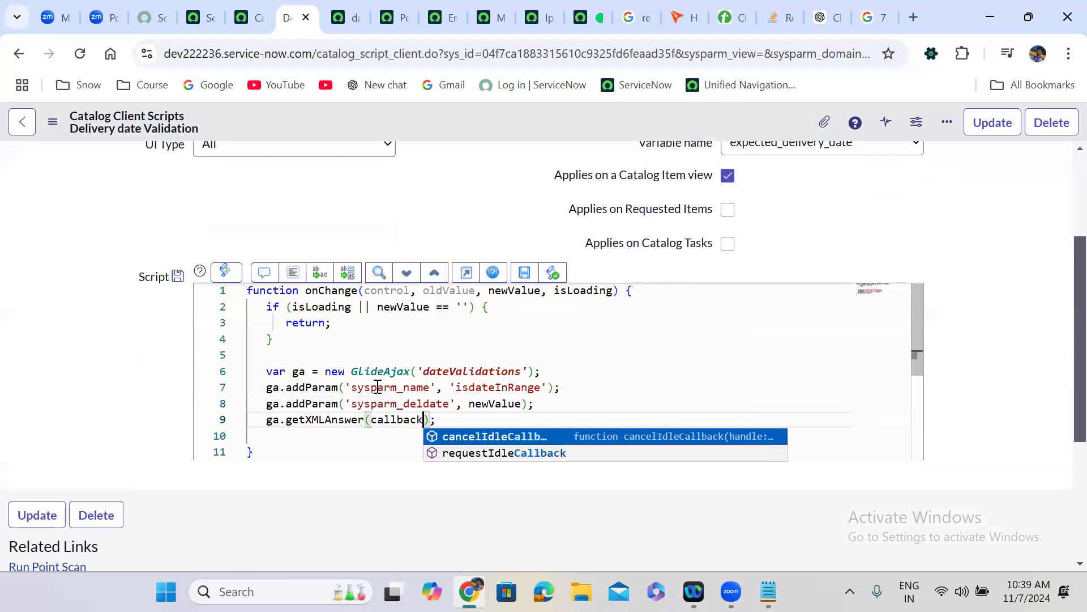
key("Right")
key("Right")
key("Return")
key("Return")
type("f")
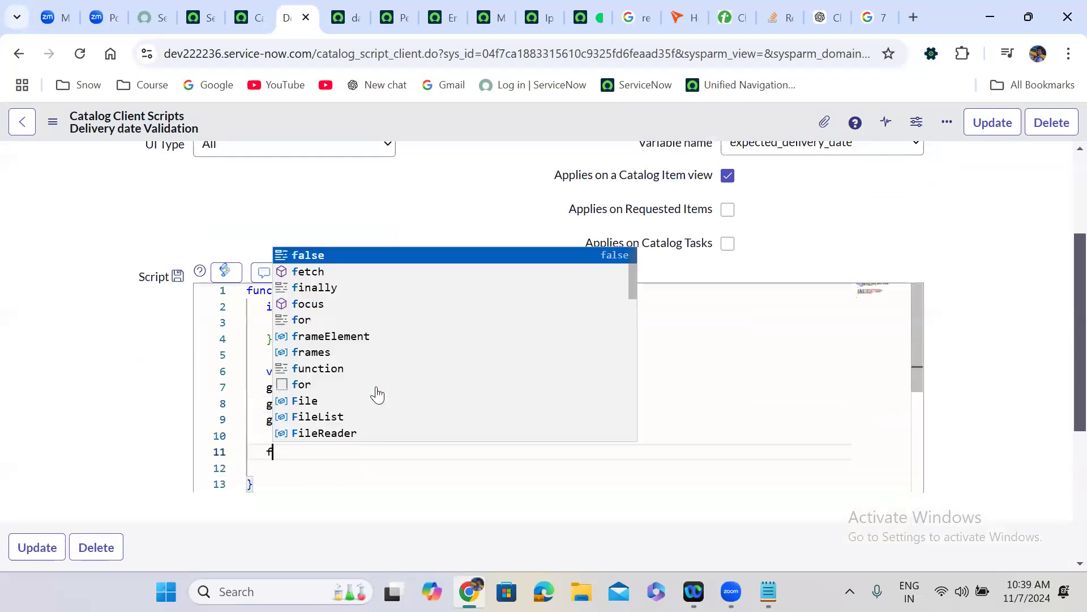
type("unction ")
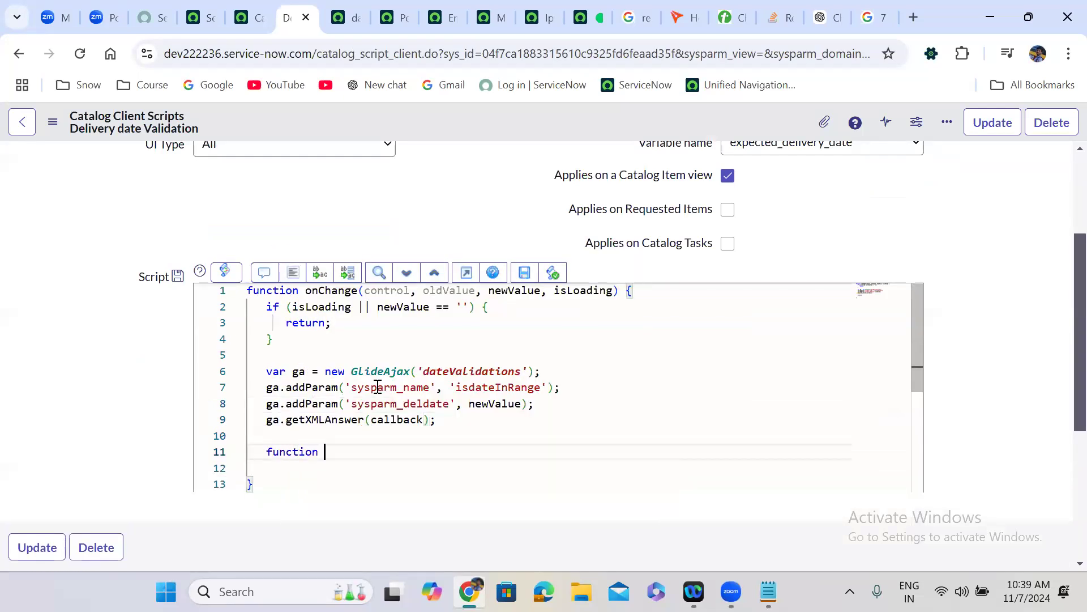
type("callback(){")
- Give callback a res parameter and an if (res == 'false') block, then format the code
key("Return")
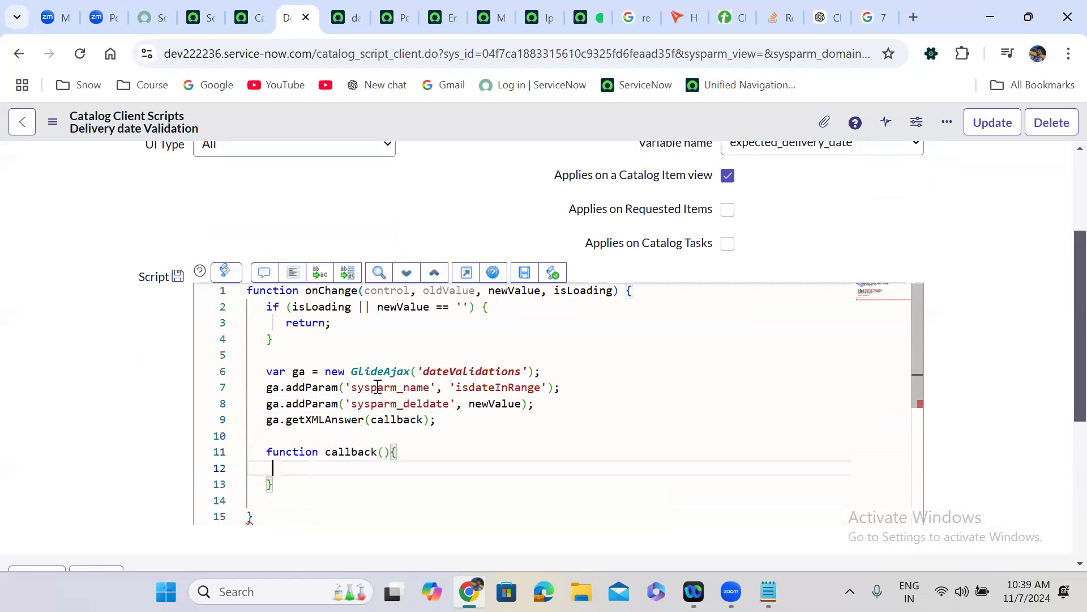
left_click(384, 454)
type("res")
left_click(316, 470)
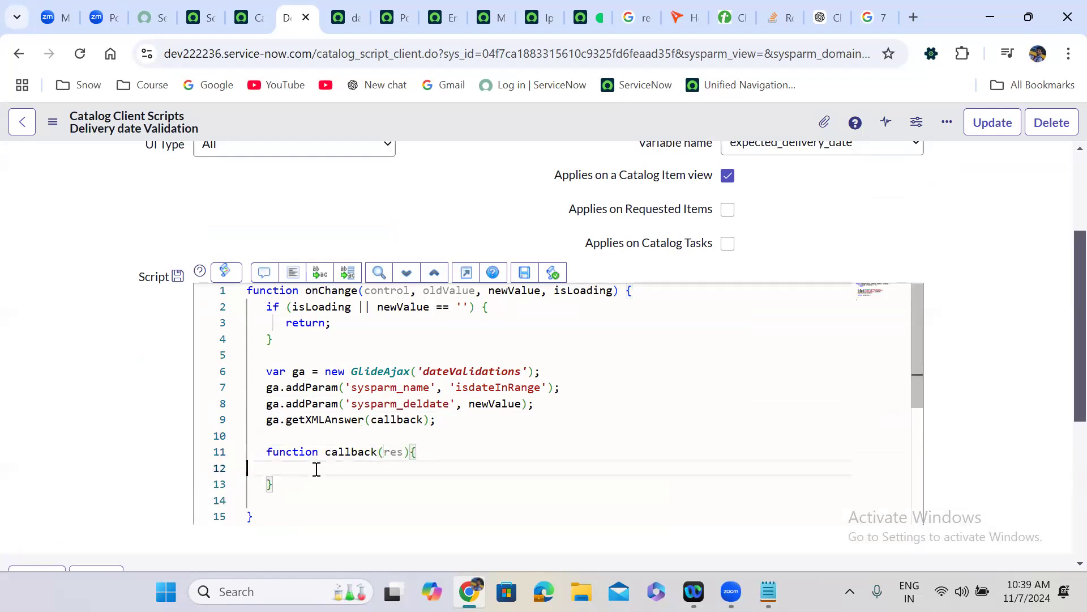
type("if()g_form")
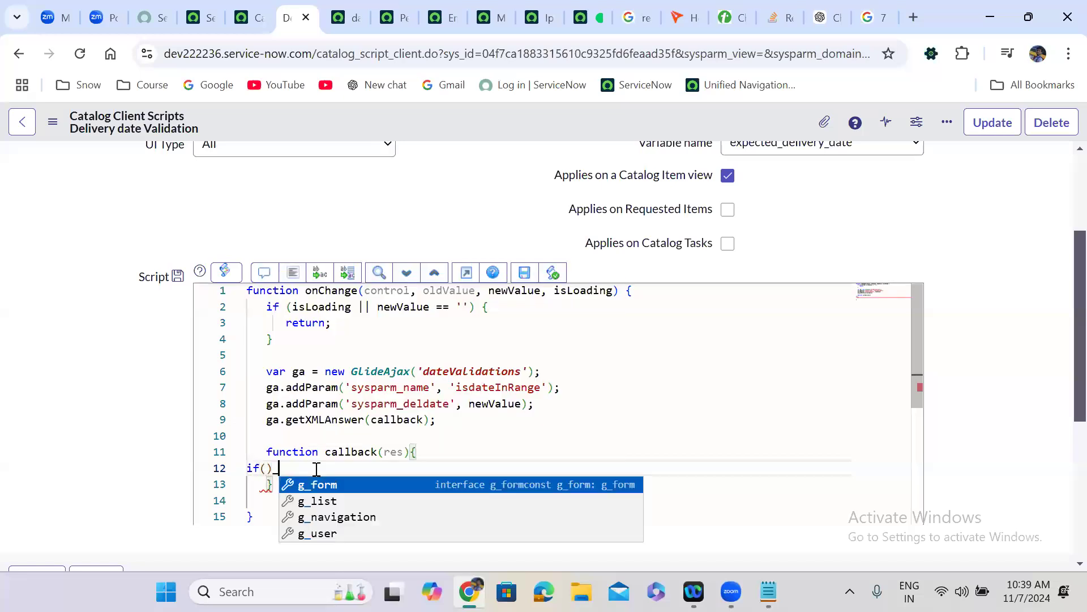
key("BackSpace")
key("BackSpace")
key("BackSpace")
key("BackSpace")
key("BackSpace")
key("BackSpace")
type("{")
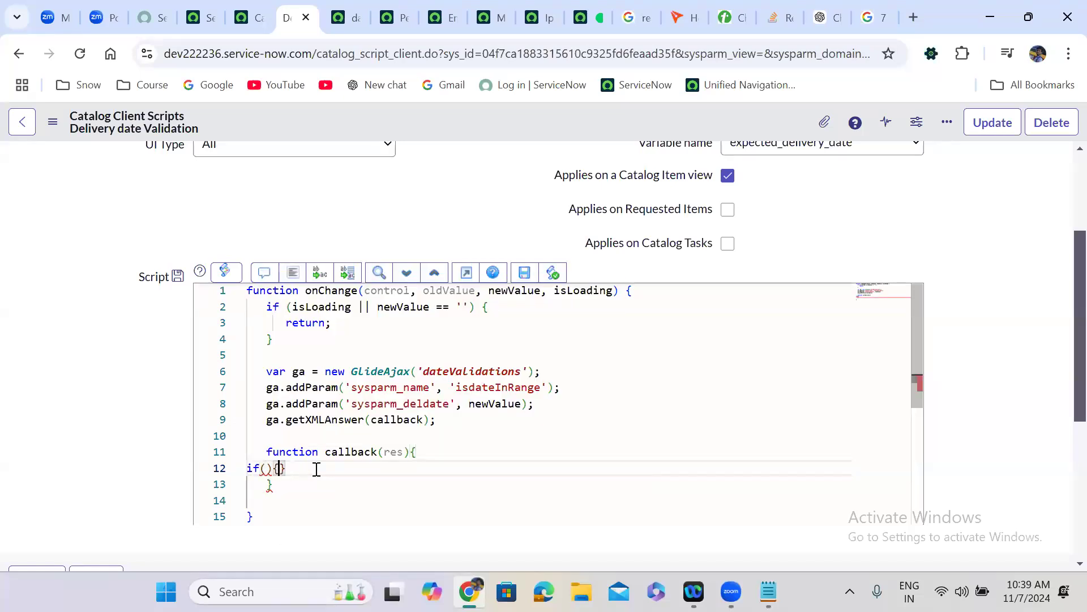
key("Return")
left_click(268, 474)
type("res == 'false")
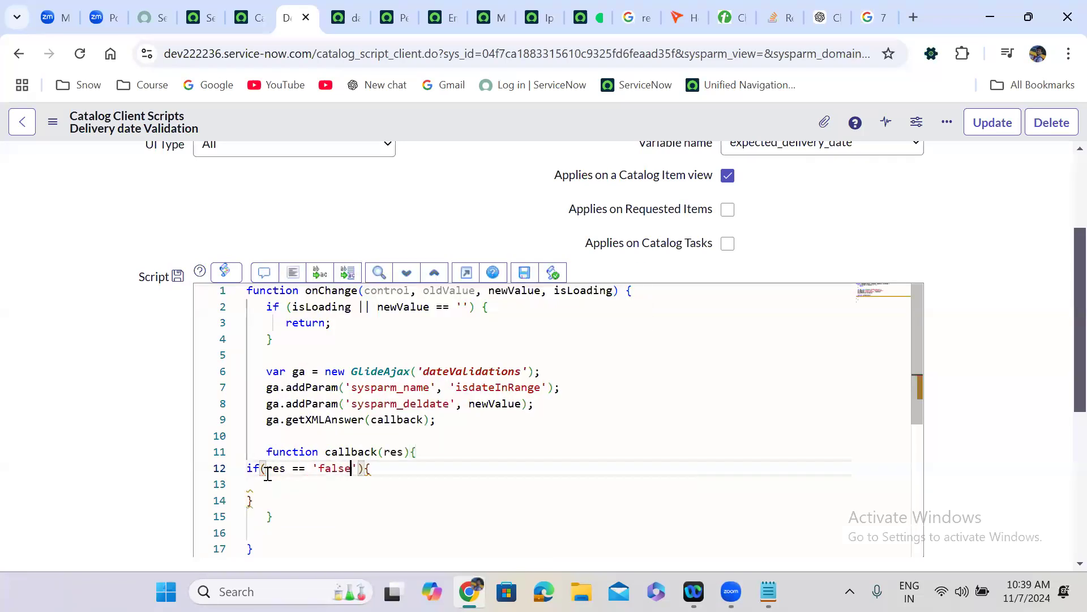
left_click(293, 272)
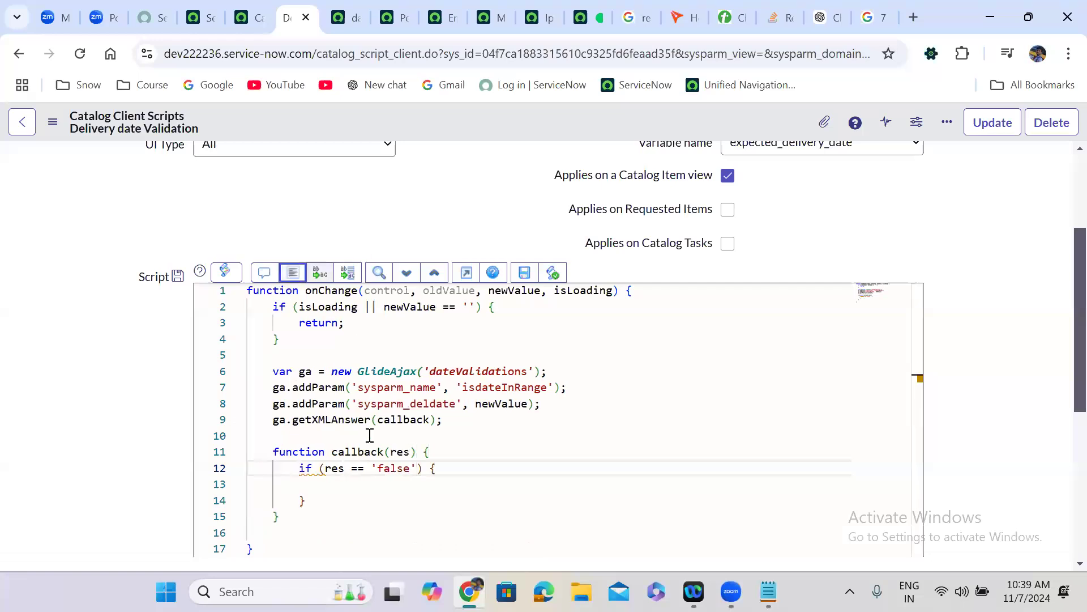
- Start a g_form.showFieldMsg('') call inside the if block
left_click(318, 486)
type("g_form.")
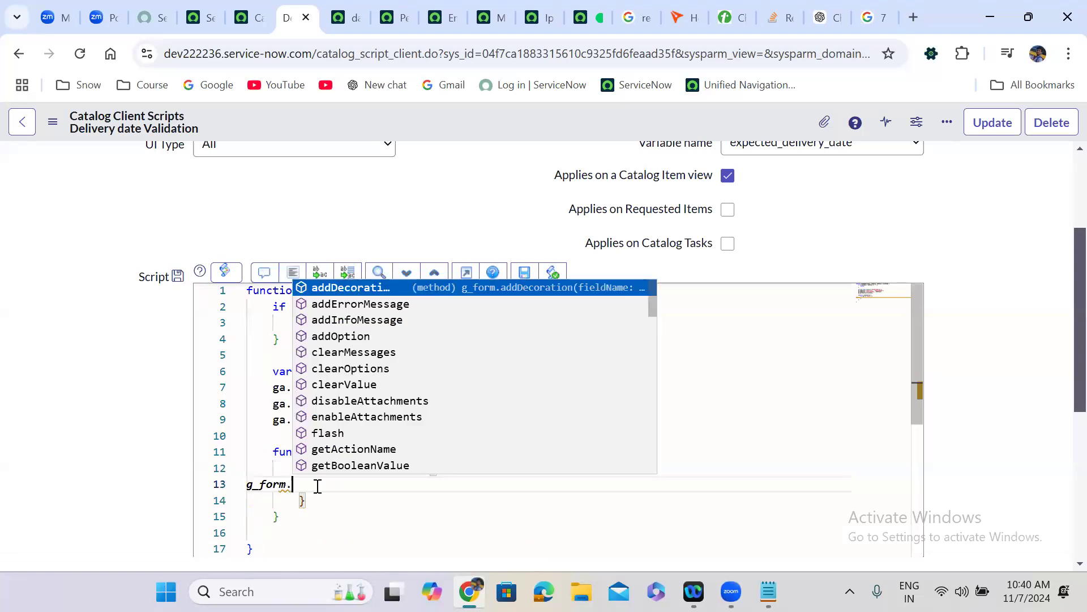
type("show")
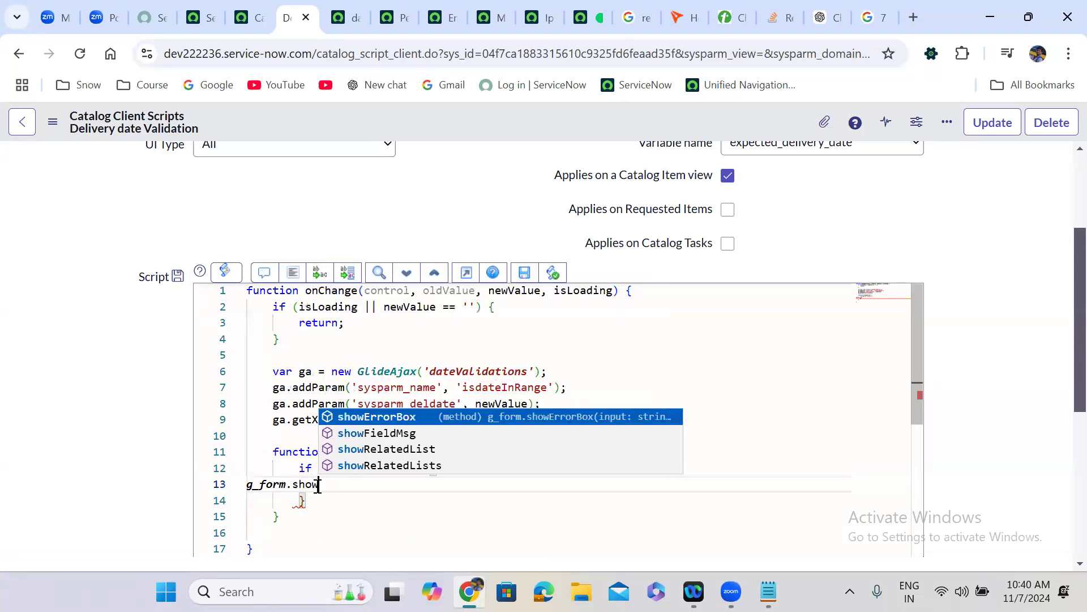
key("Down")
key("Return")
type("()")
type("'")
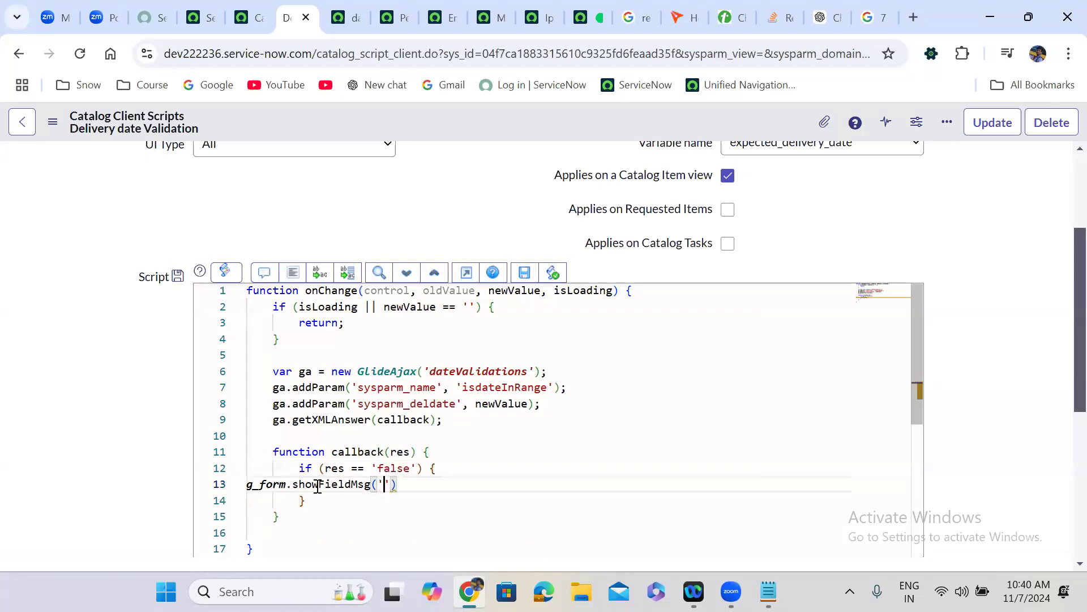
double_click(680, 149)
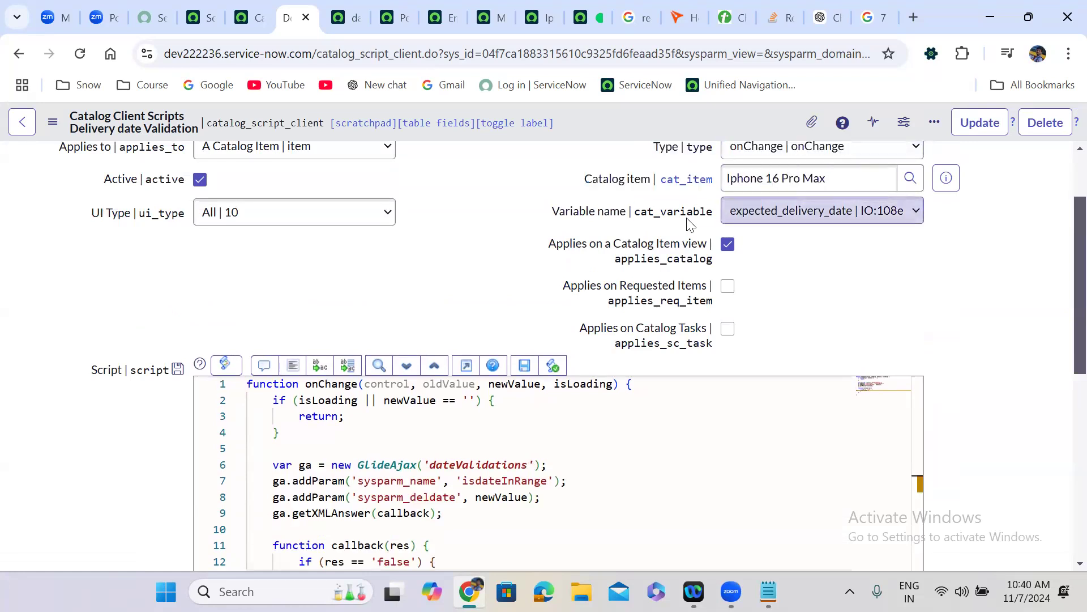
- Toggle technical field names, review the open tabs, and right-click Iphone 16 Pro Max in Catalog Items
double_click(687, 219)
double_click(934, 255)
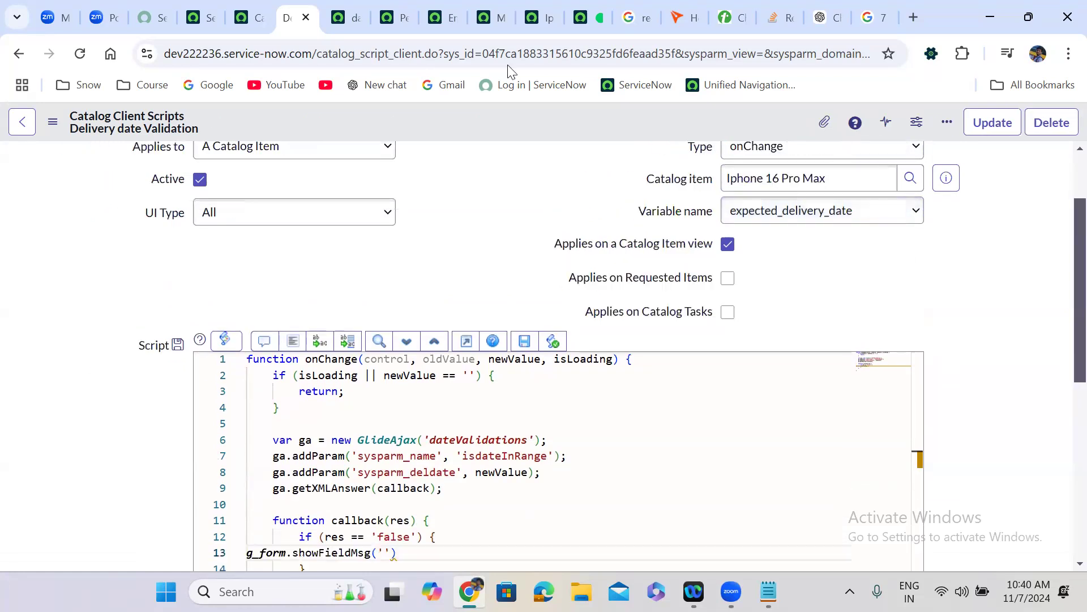
left_click(256, 6)
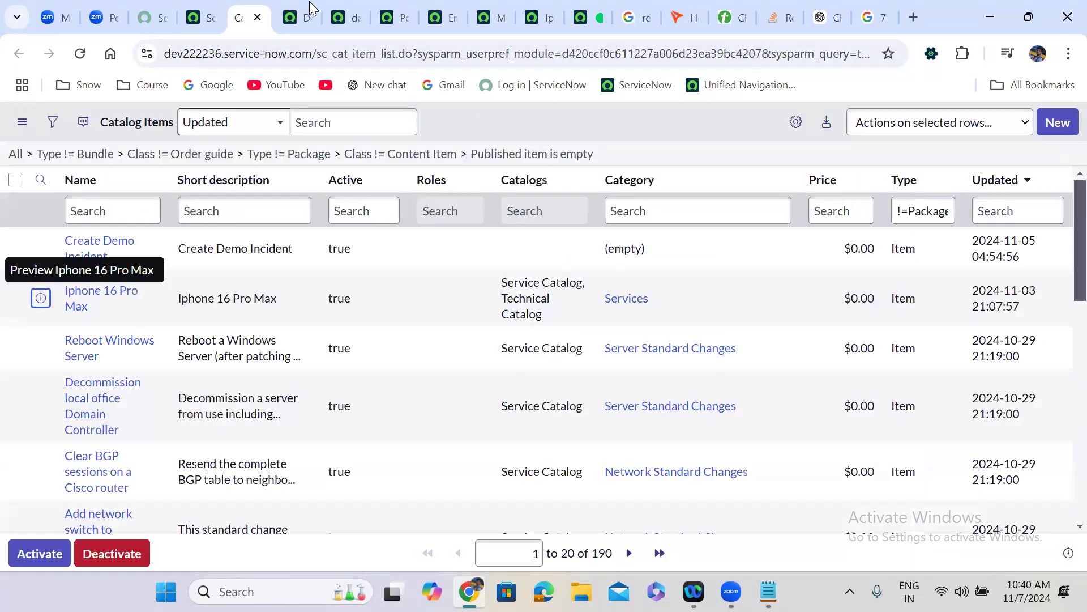
left_click(309, 2)
left_click(340, 3)
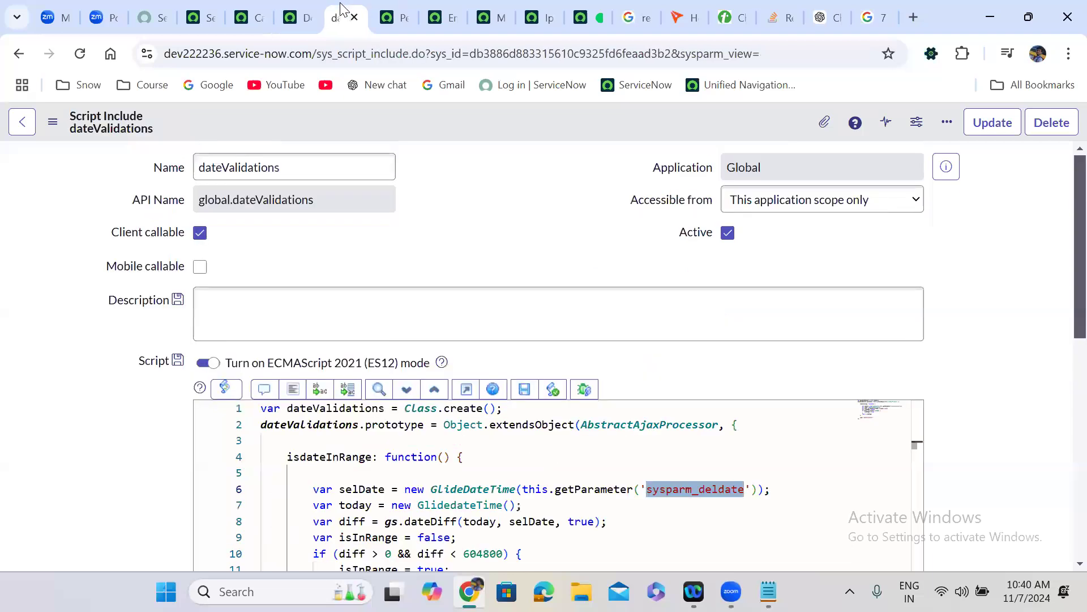
left_click(373, 2)
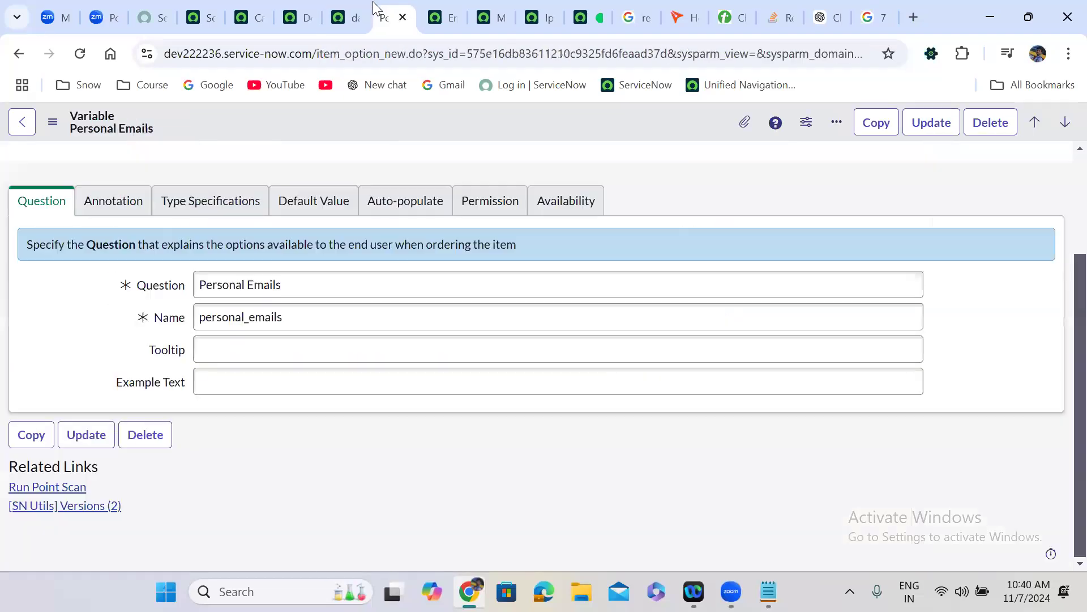
left_click(427, 3)
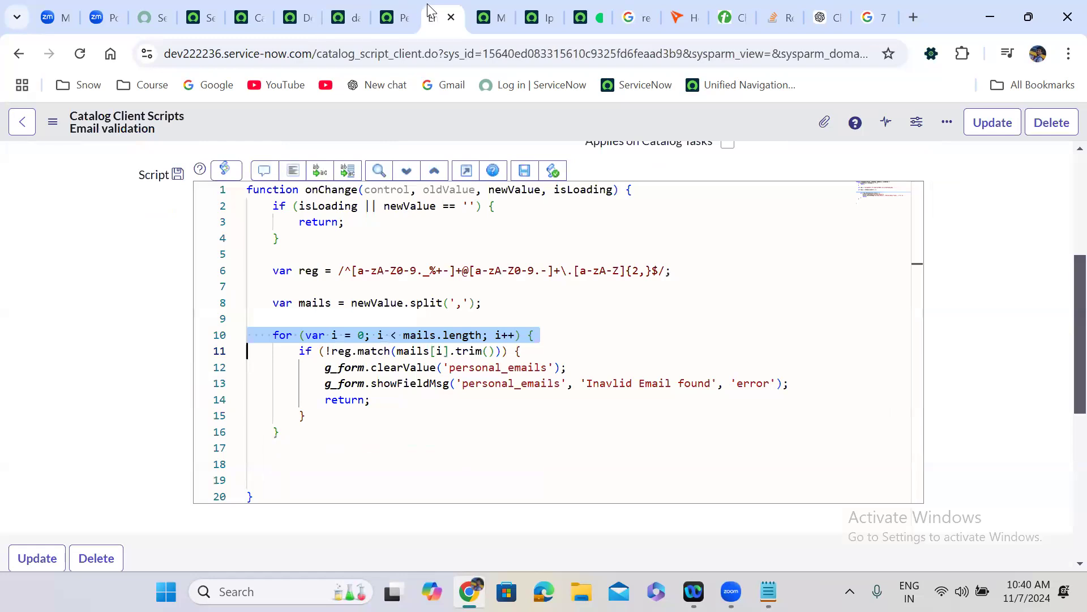
left_click(476, 8)
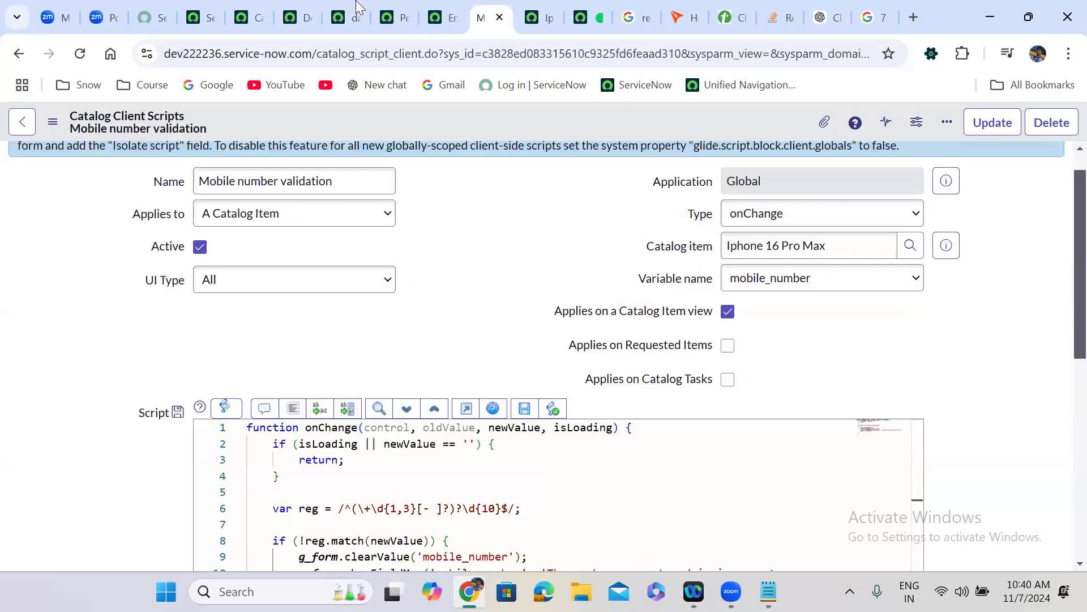
left_click(298, 8)
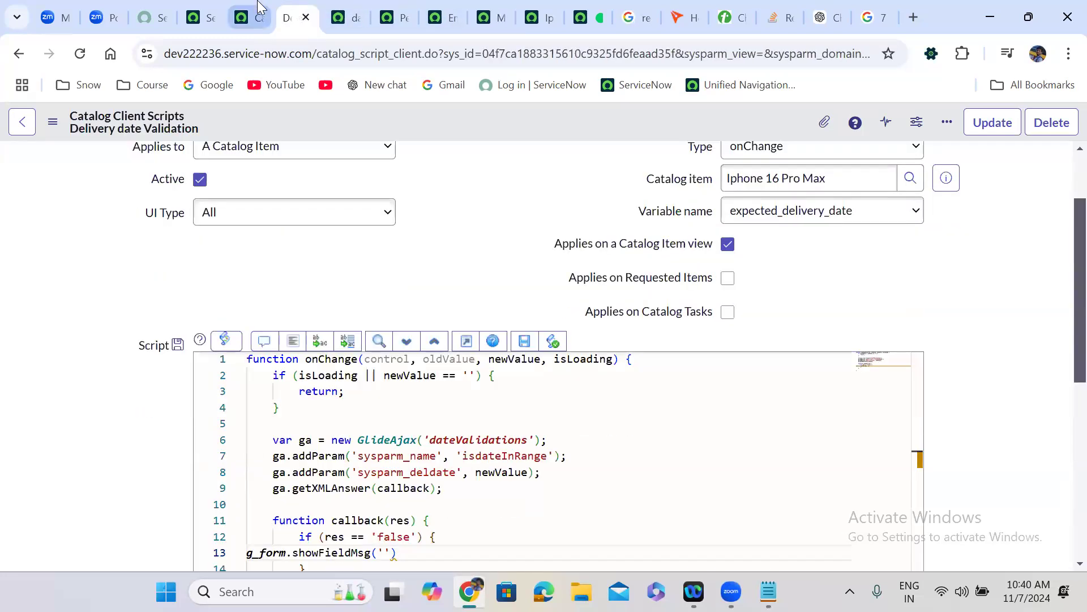
left_click(249, 16)
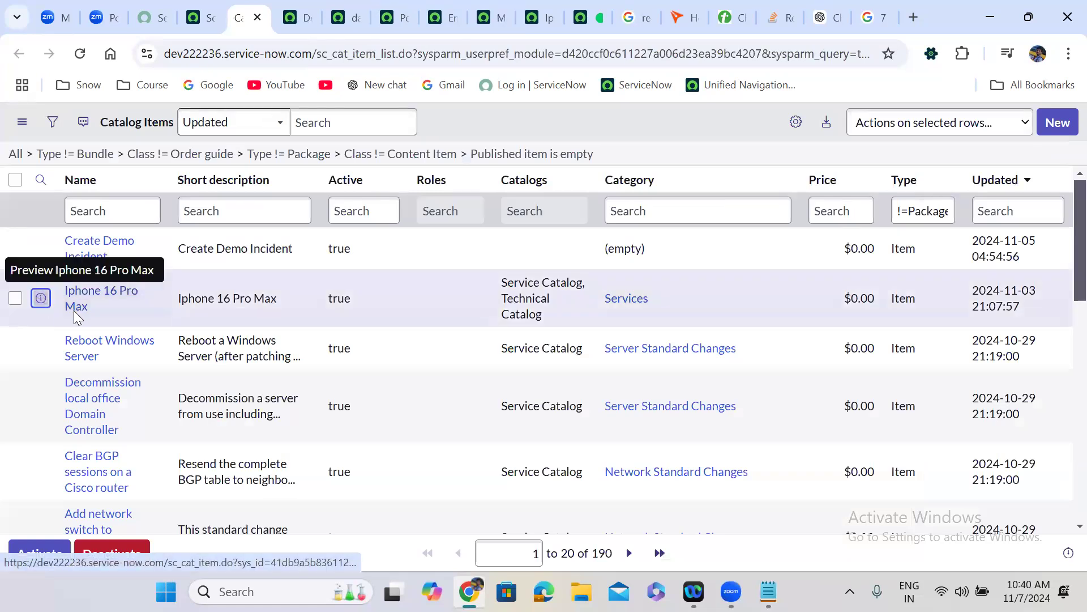
right_click(39, 301)
- Open Iphone 16 Pro Max in a new tab and show its Variables (6) related list
key("t")
left_click(277, 10)
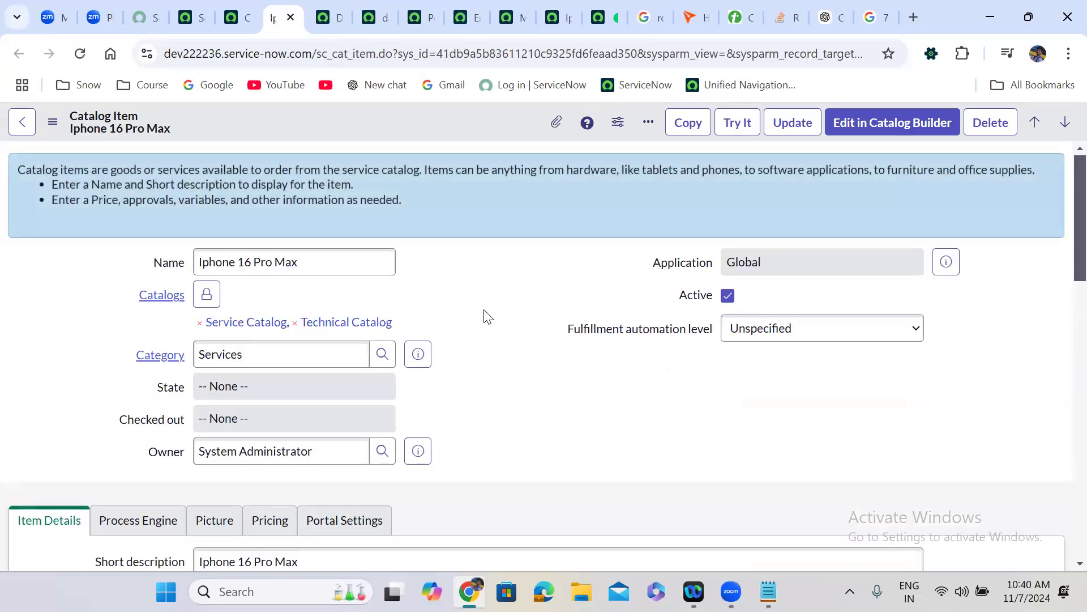
scroll(488, 318, "down", 7)
scroll(484, 315, "down", 10)
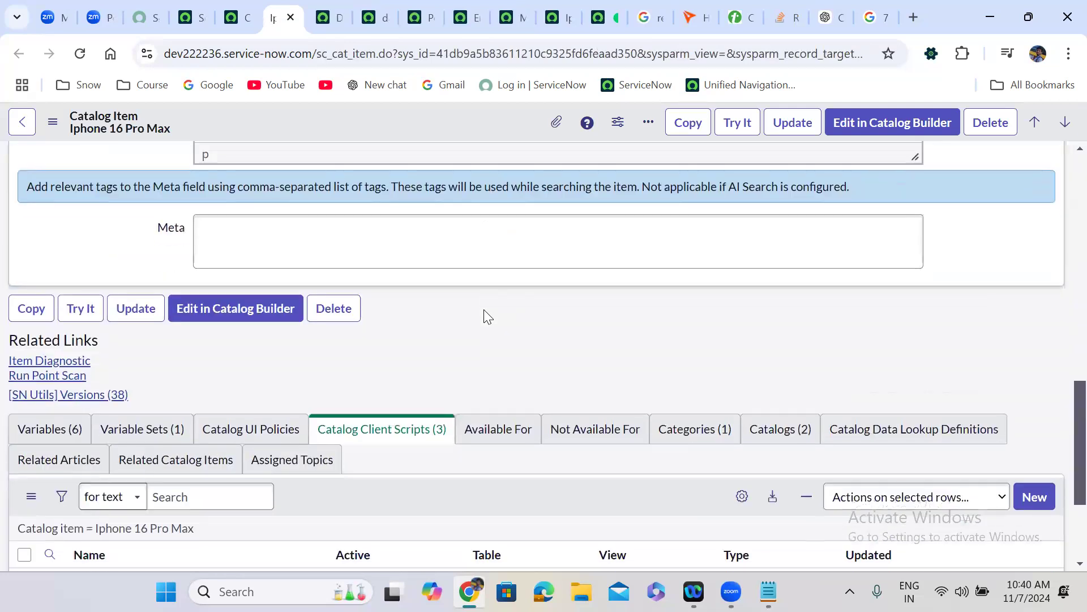
scroll(484, 315, "down", 2)
left_click(49, 329)
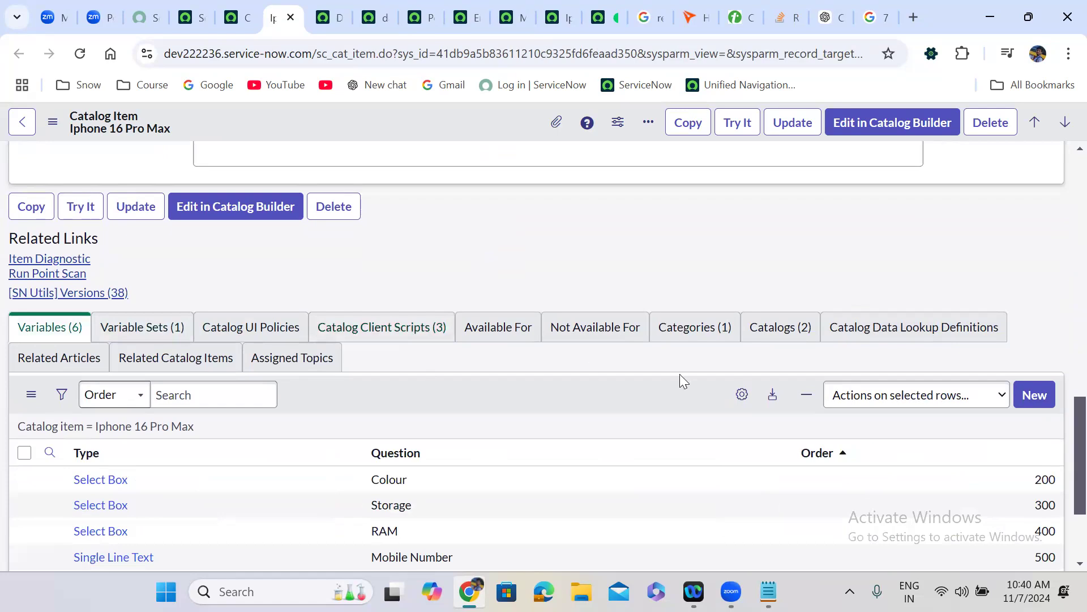
- Personalize the Variables list columns to add Name after Type, Question and Order, then confirm
left_click(740, 396)
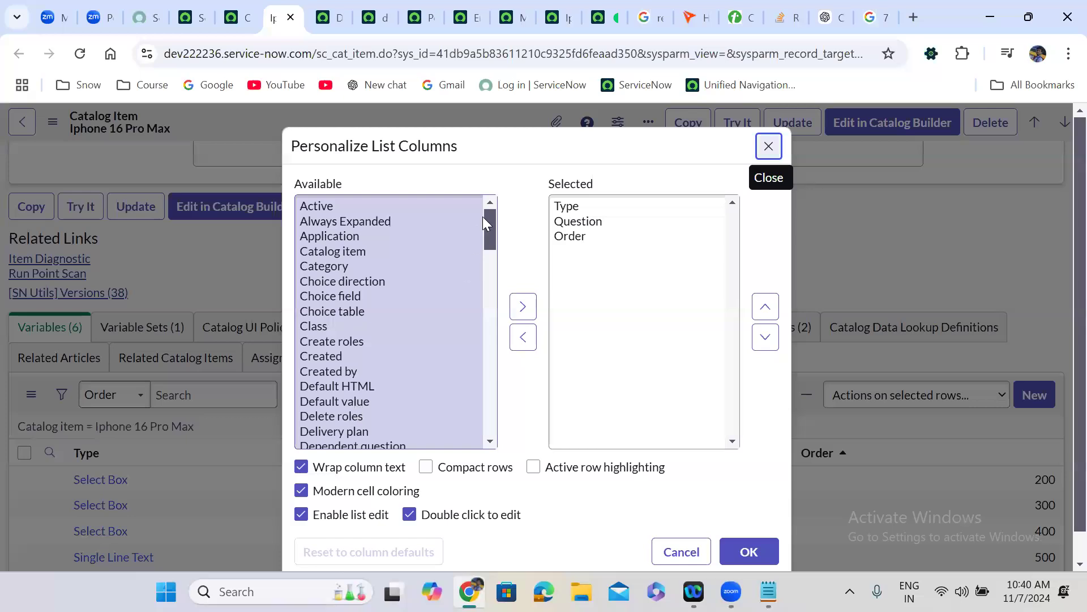
mouse_move(490, 222)
left_mouse_down()
mouse_move(492, 290)
mouse_move(494, 211)
left_mouse_up()
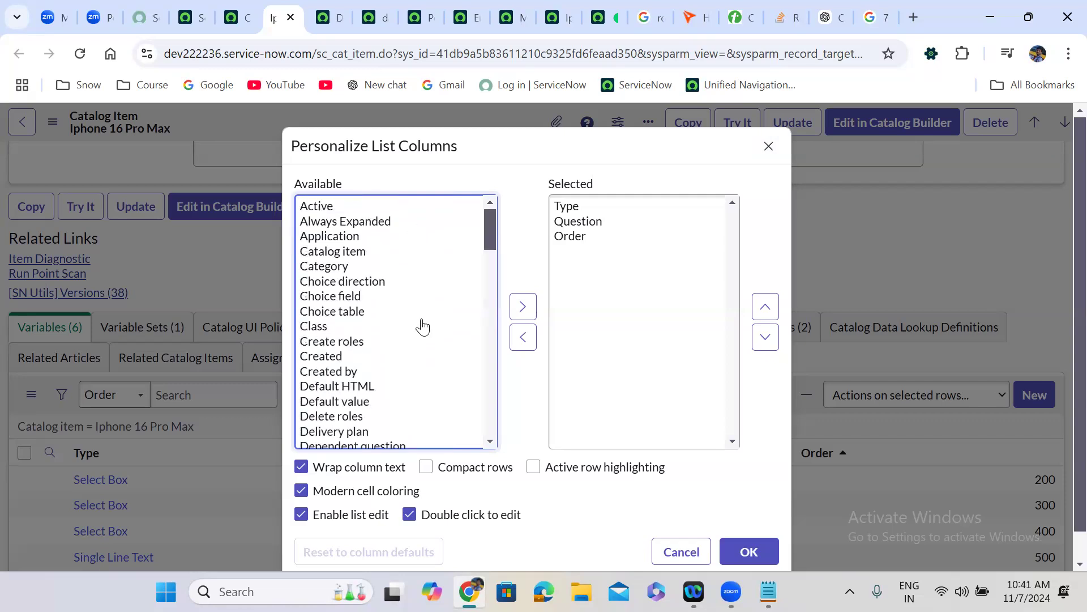
left_click(352, 328)
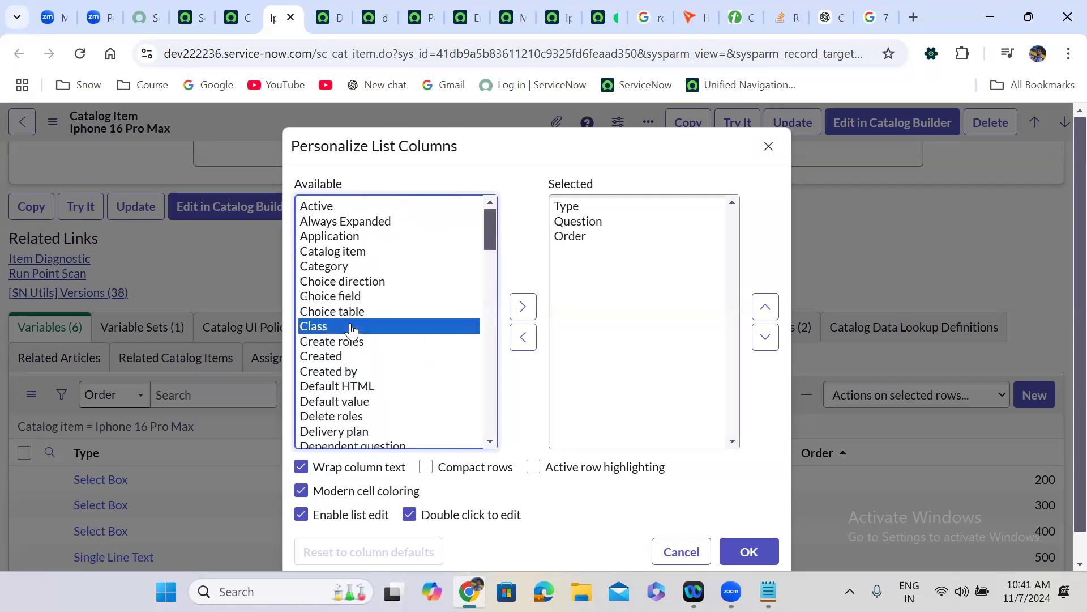
key("n")
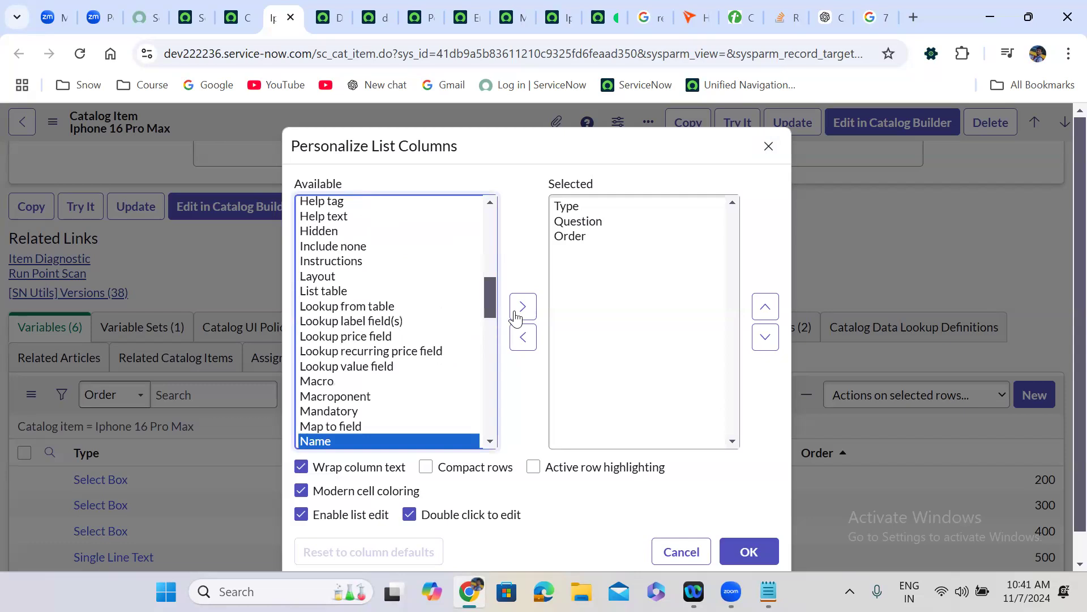
left_click(517, 309)
left_click(750, 552)
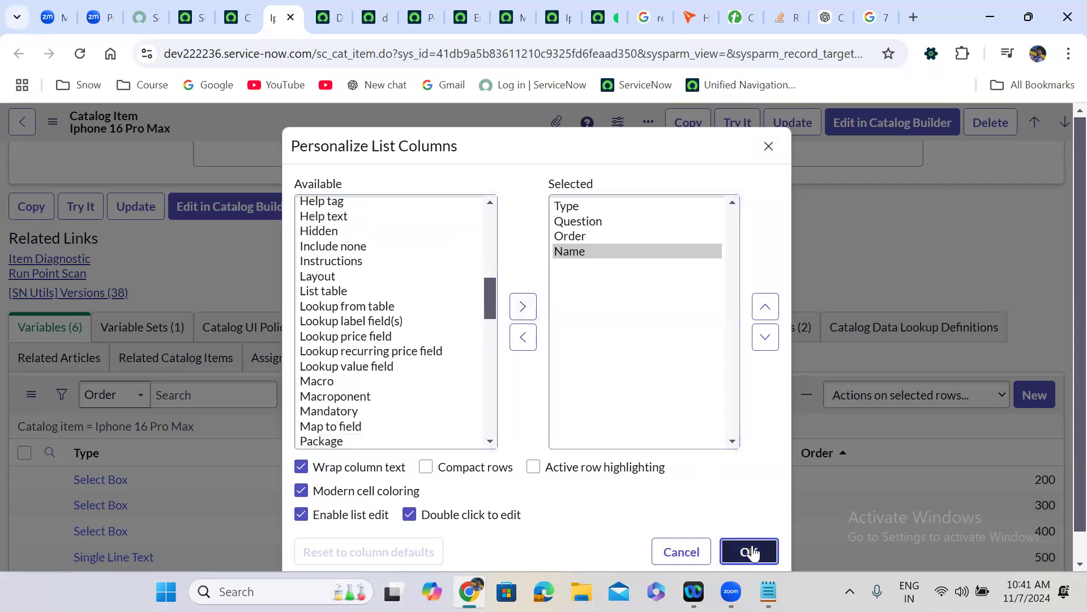
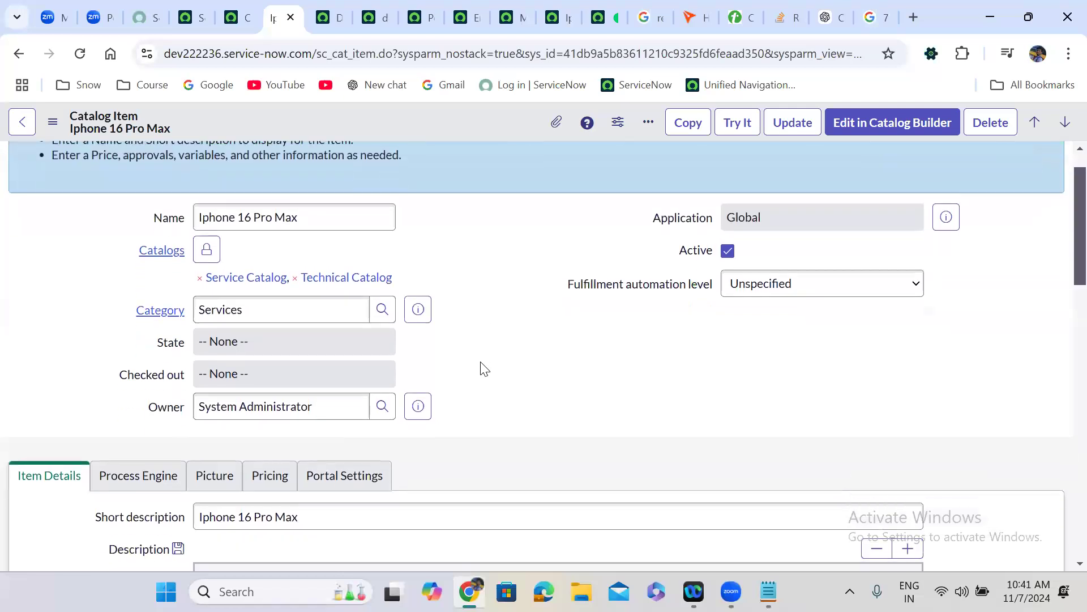
- Copy the Date variable's name, expected_delivery_date, from the Iphone 16 Pro Max Variables list
scroll(481, 369, "down", 15)
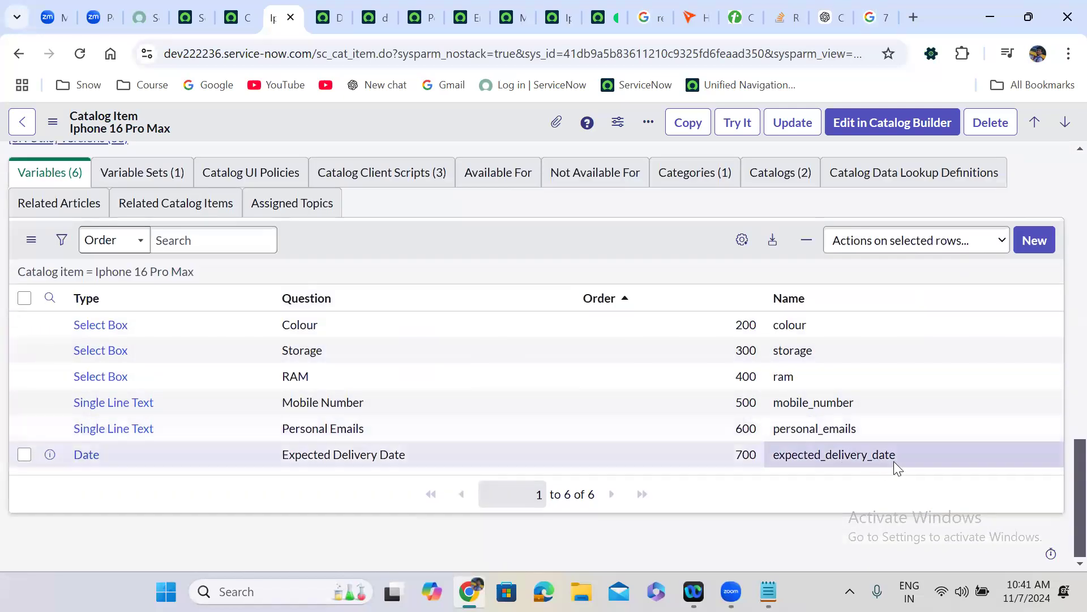
left_click(852, 456)
double_click(852, 457)
key("ctrl+c")
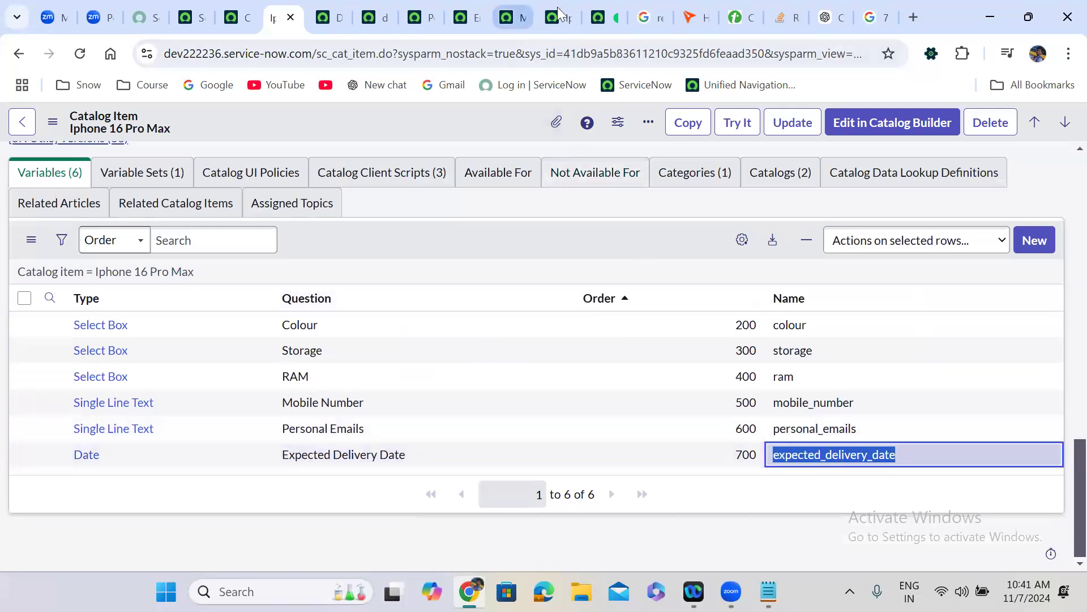
left_click(340, 12)
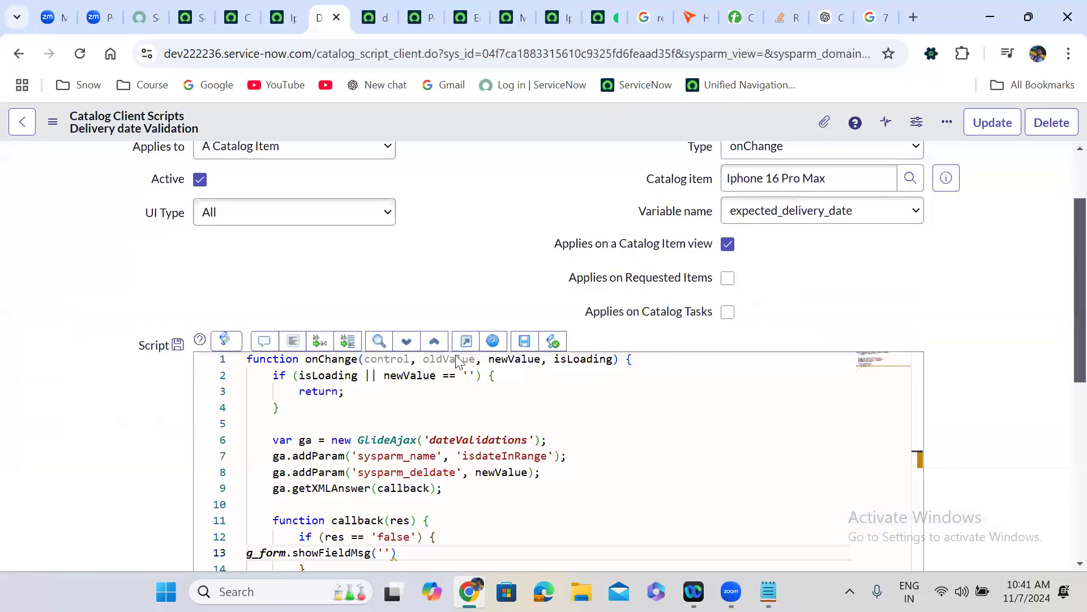
- Fill showFieldMsg with expected_delivery_date, 'The selected date should be within 7 days from the current date', 'error'
scroll(442, 281, "down", 4)
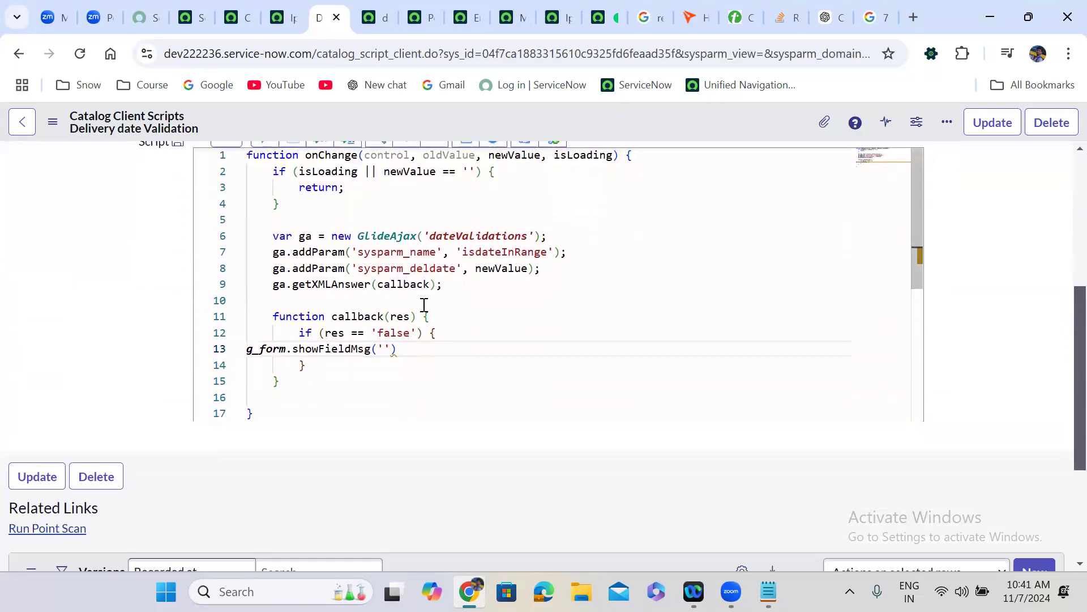
left_click(385, 348)
key("ctrl+v")
type(", ")
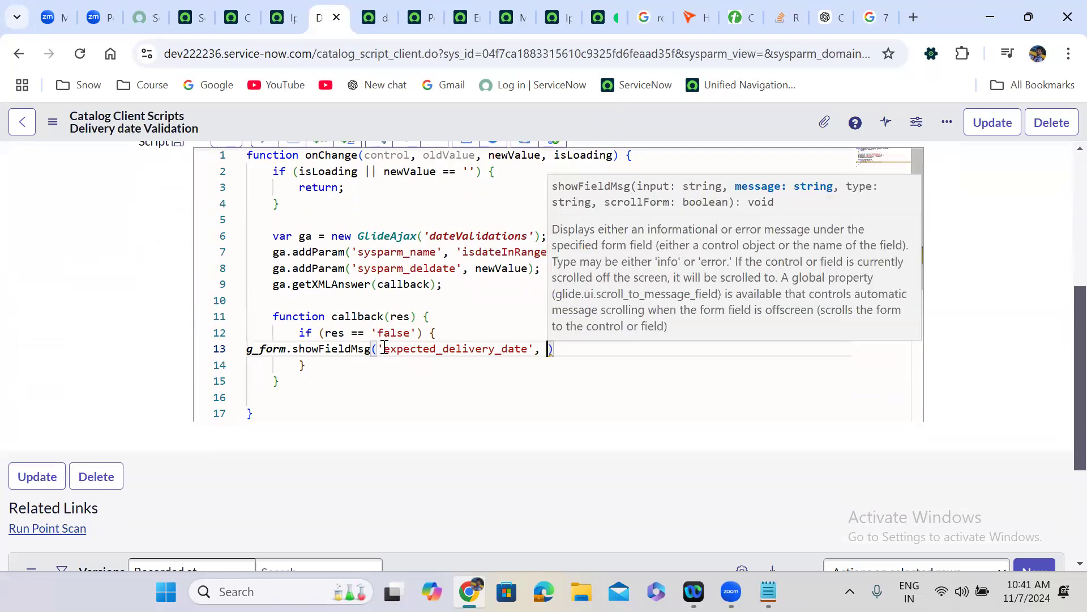
type("'")
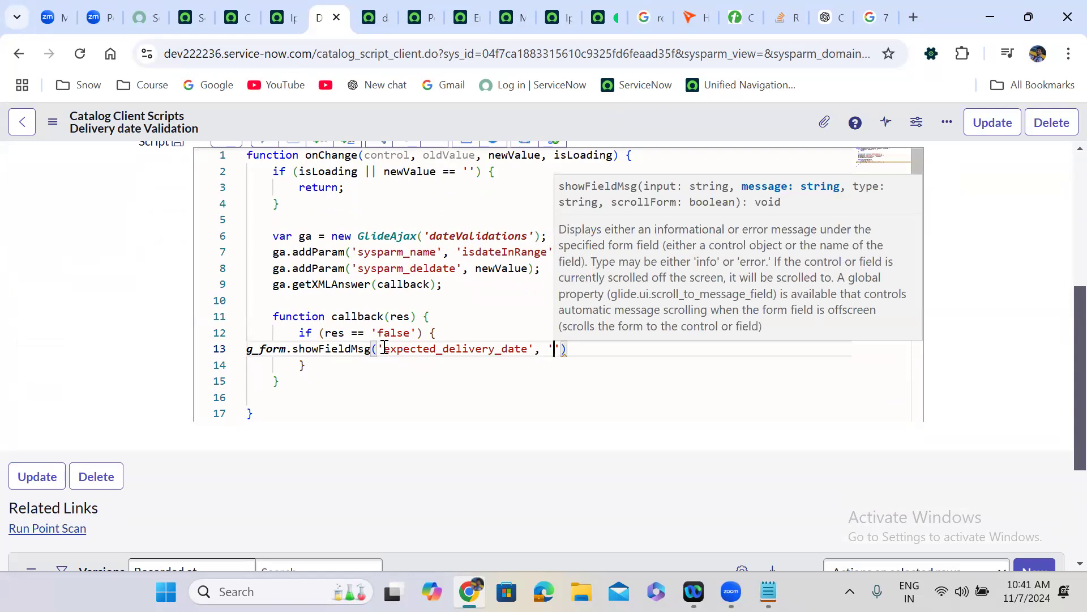
type("The selec")
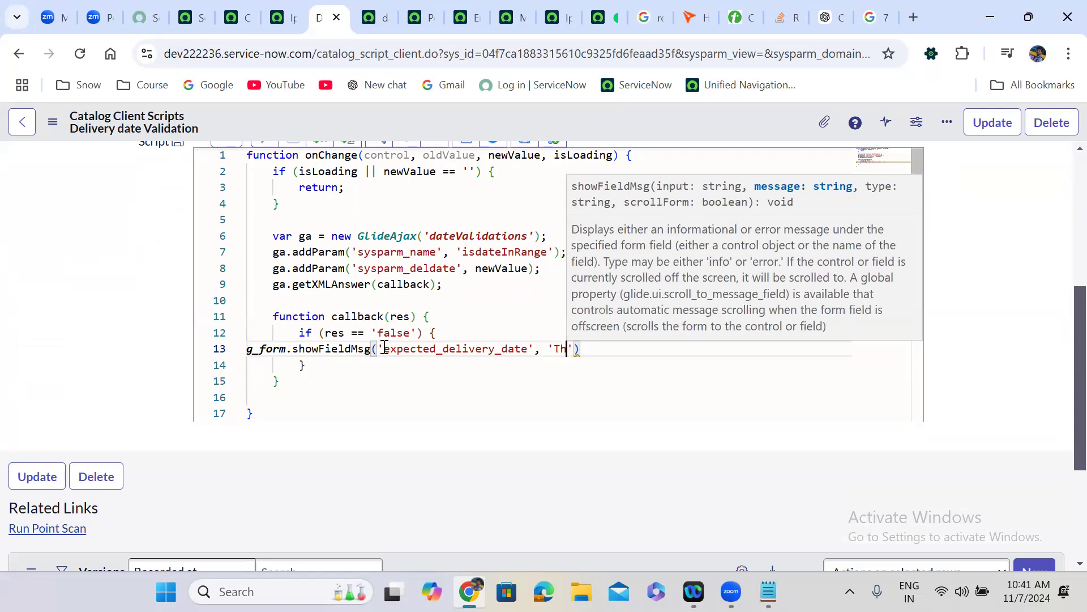
type("ted d")
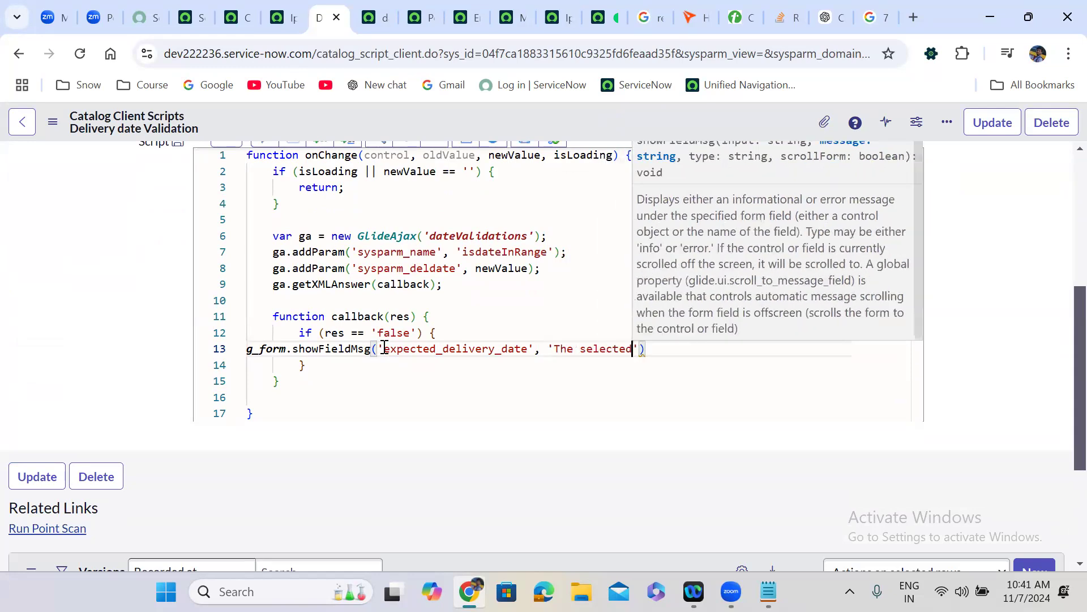
type("ate should ")
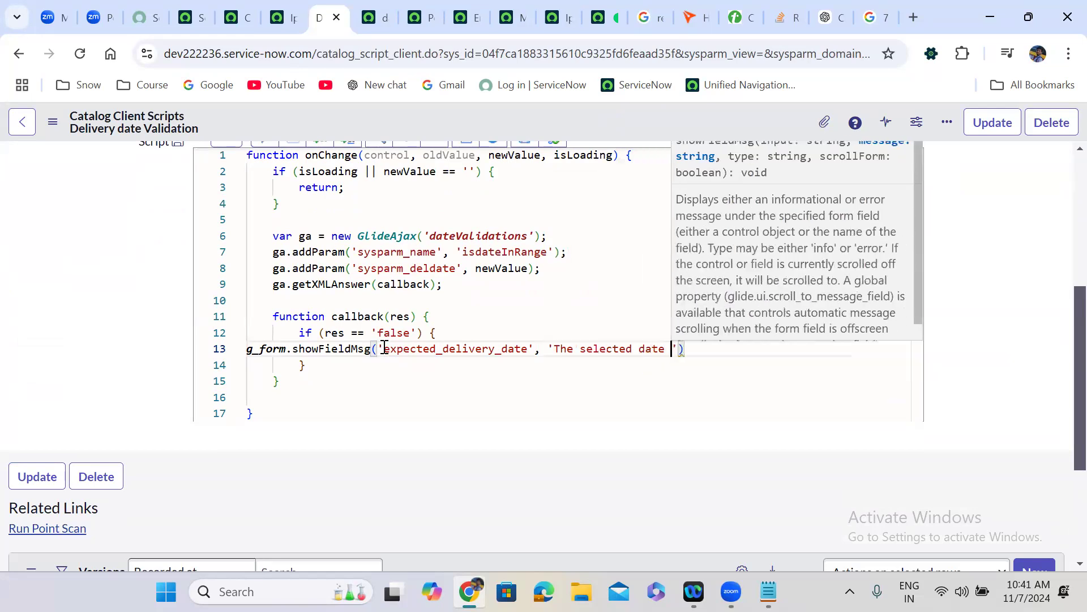
type("be with")
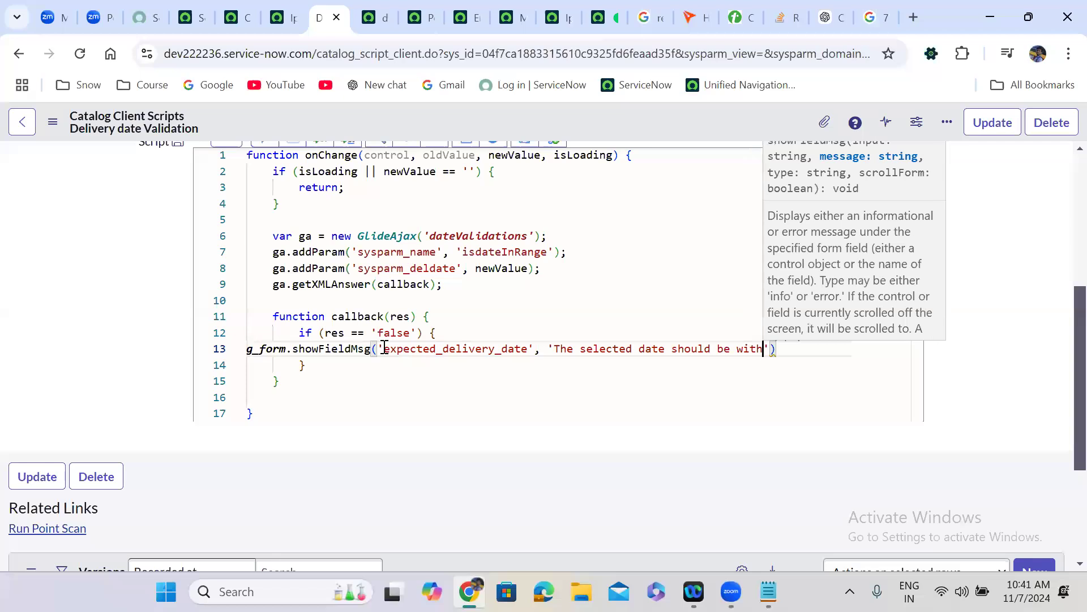
type("in 7 days from the curren")
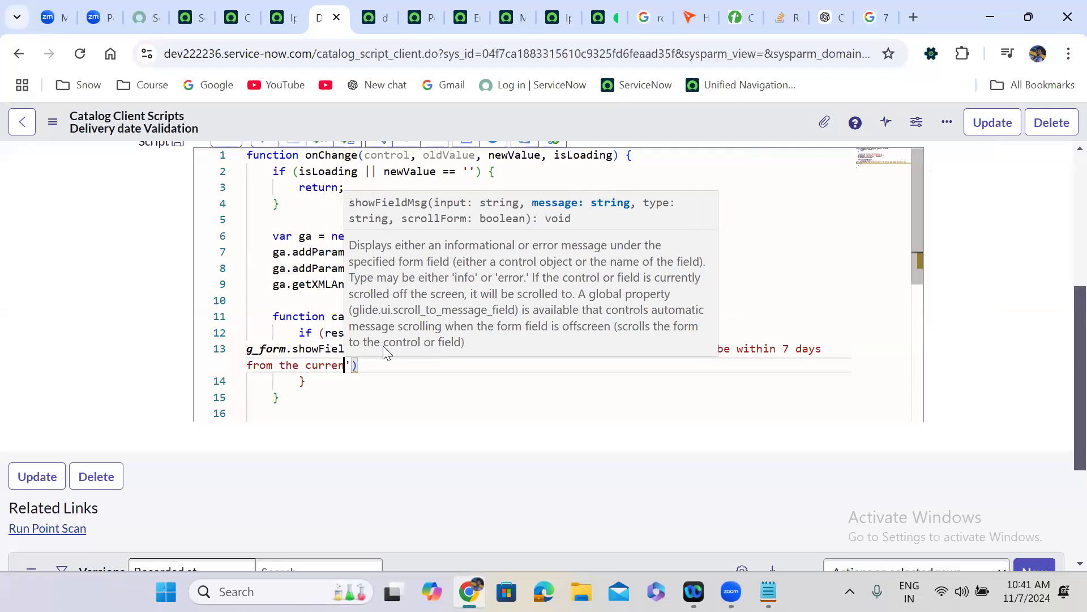
type("t date'")
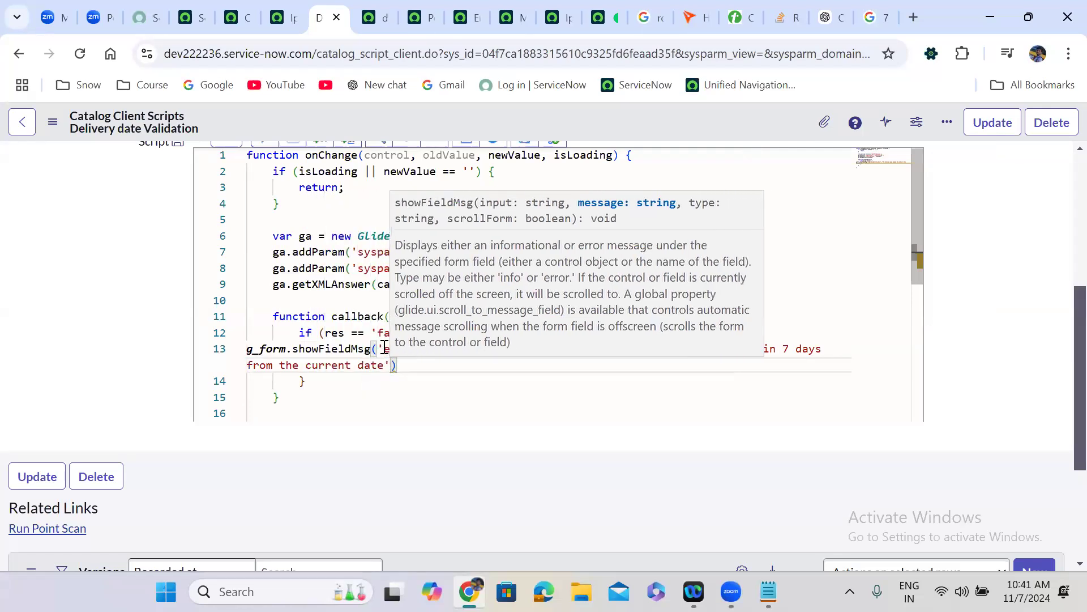
type(",")
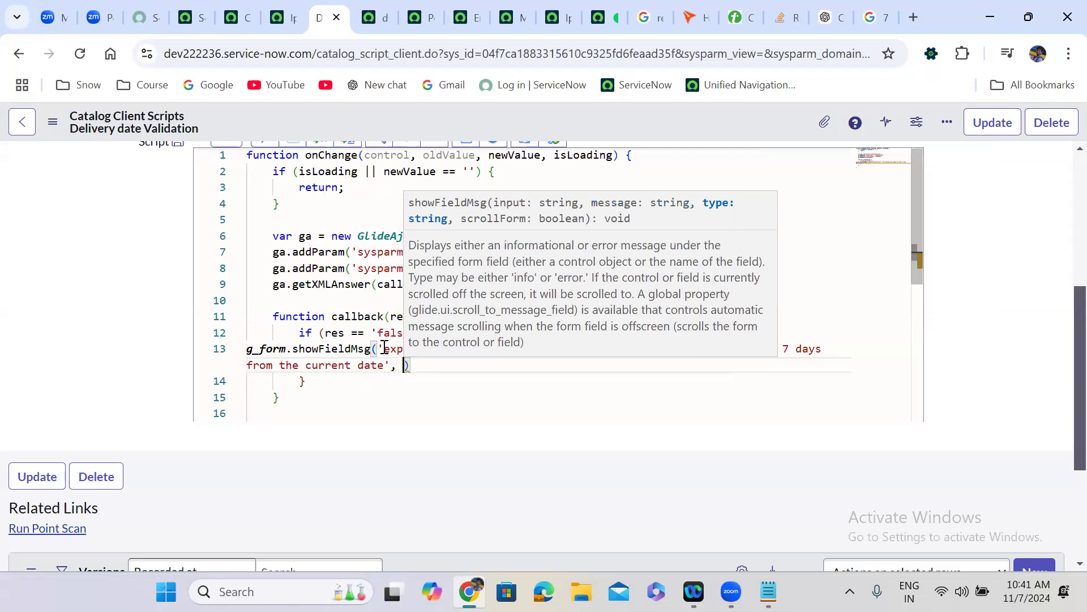
type(" 'error')")
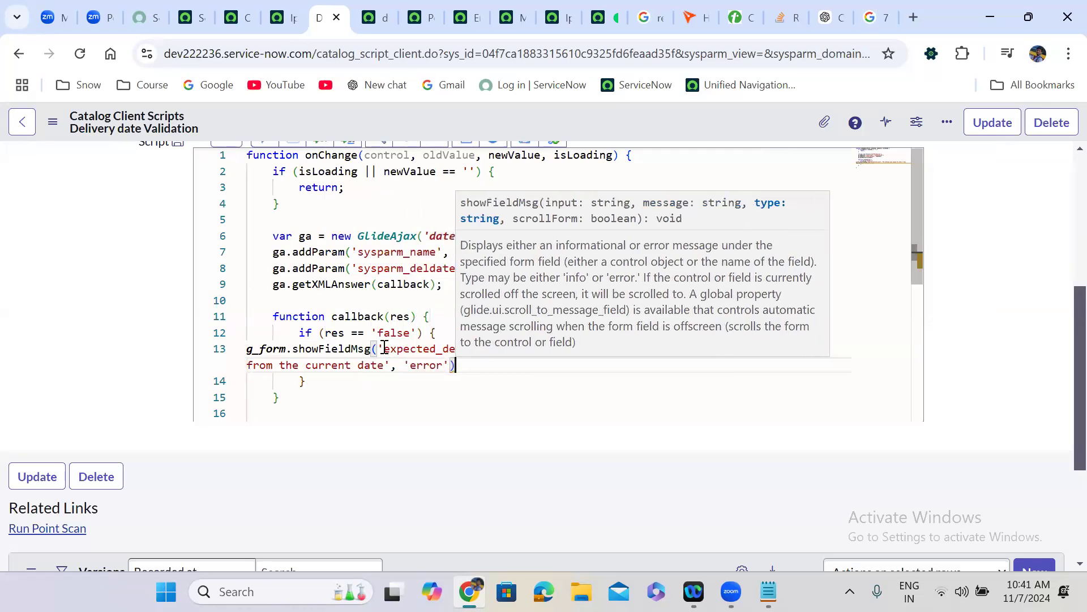
type(";")
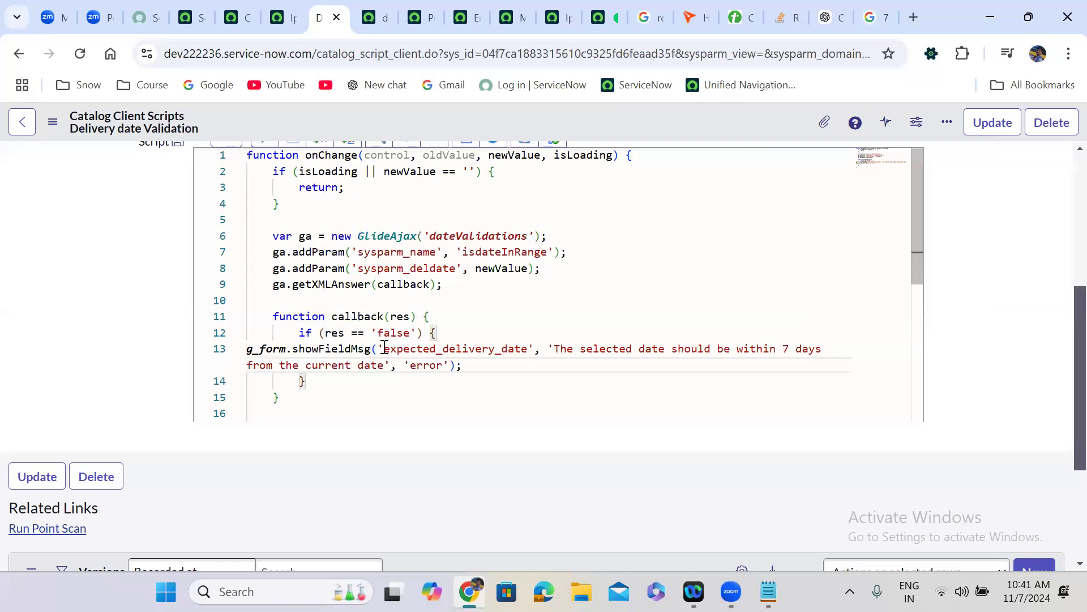
- Add g_form.clearValue('expected_delivery_date') above the error message and format the code
left_click(457, 334)
key("Return")
type("g_form.clearValue")
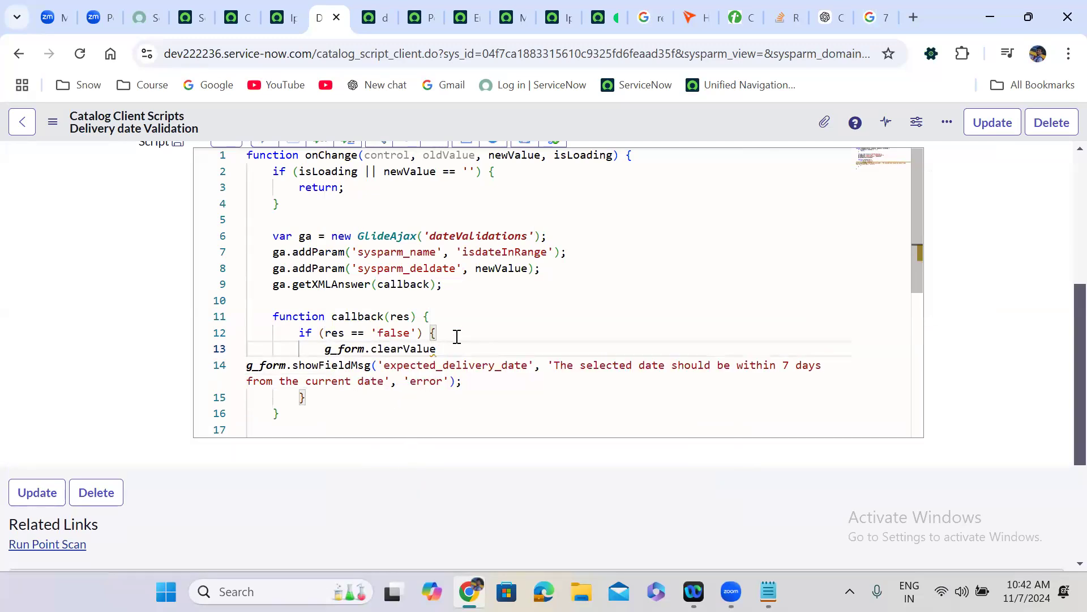
type("();'');")
type("expected_delivery_date")
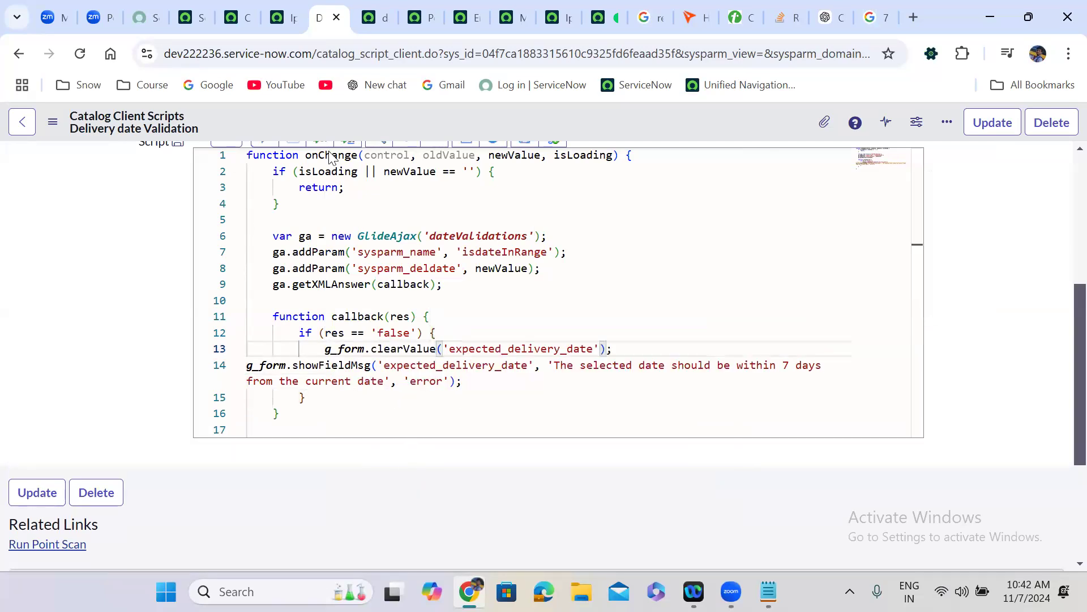
scroll(136, 272, "up", 1)
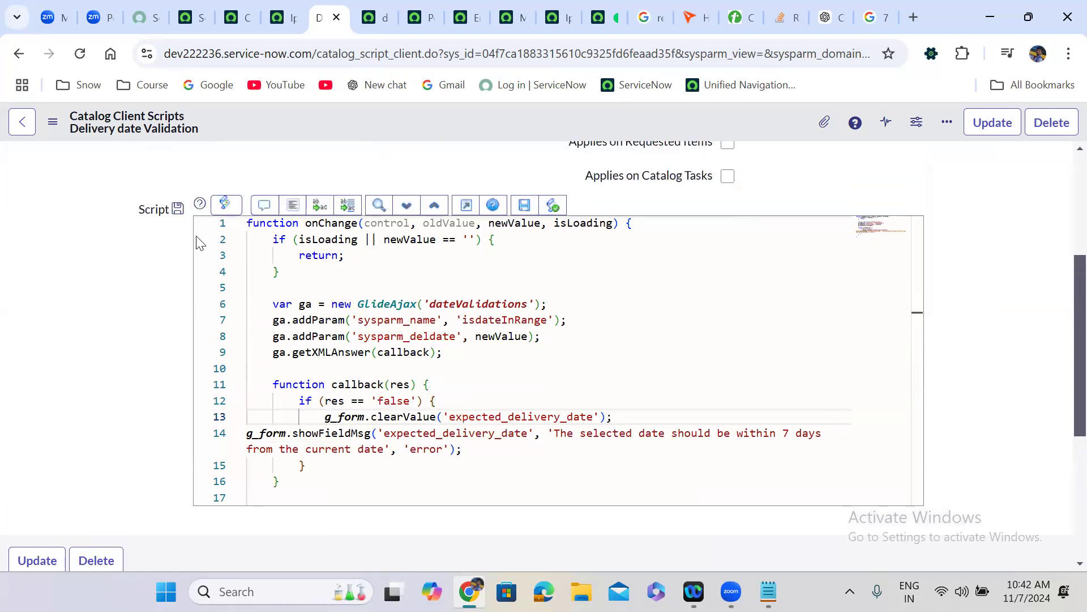
left_click(289, 208)
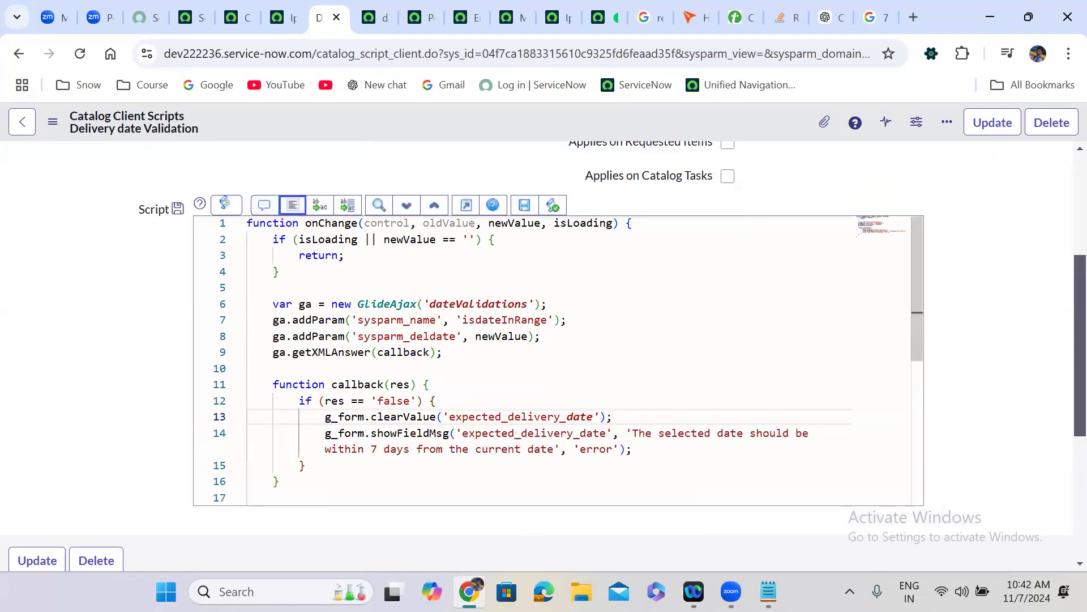
left_click(961, 592)
left_click(861, 272)
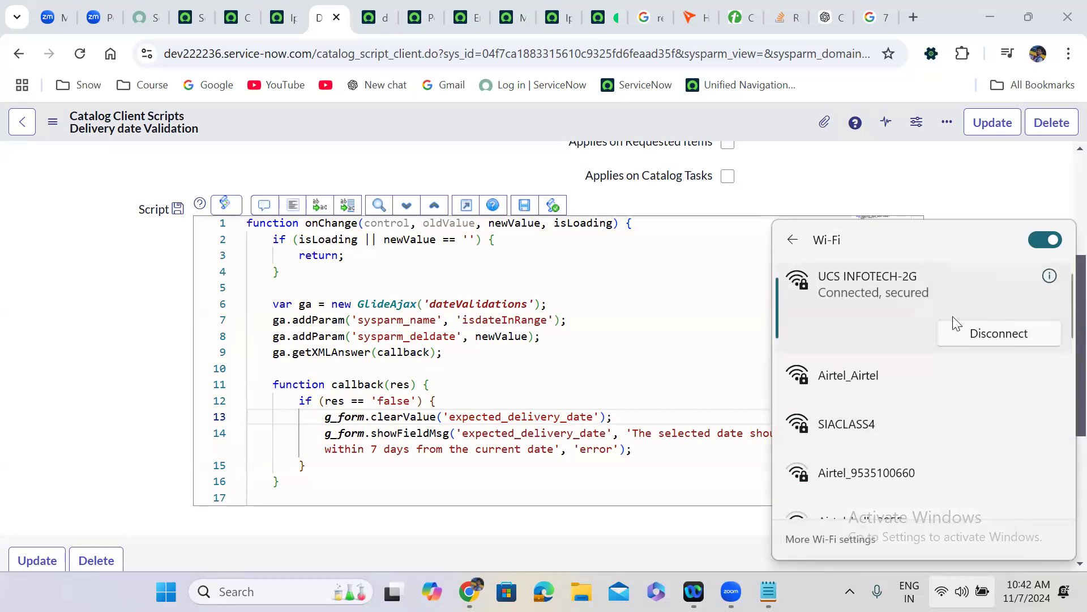
- Dismiss the Wi-Fi panel and save the Delivery date Validation client script
left_click(879, 375)
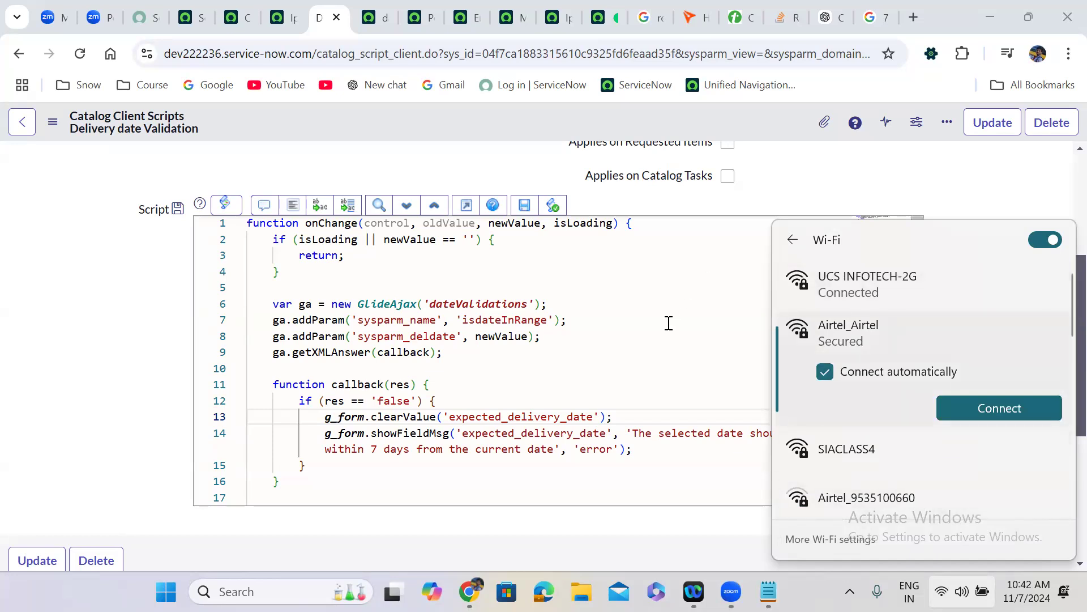
left_click(619, 321)
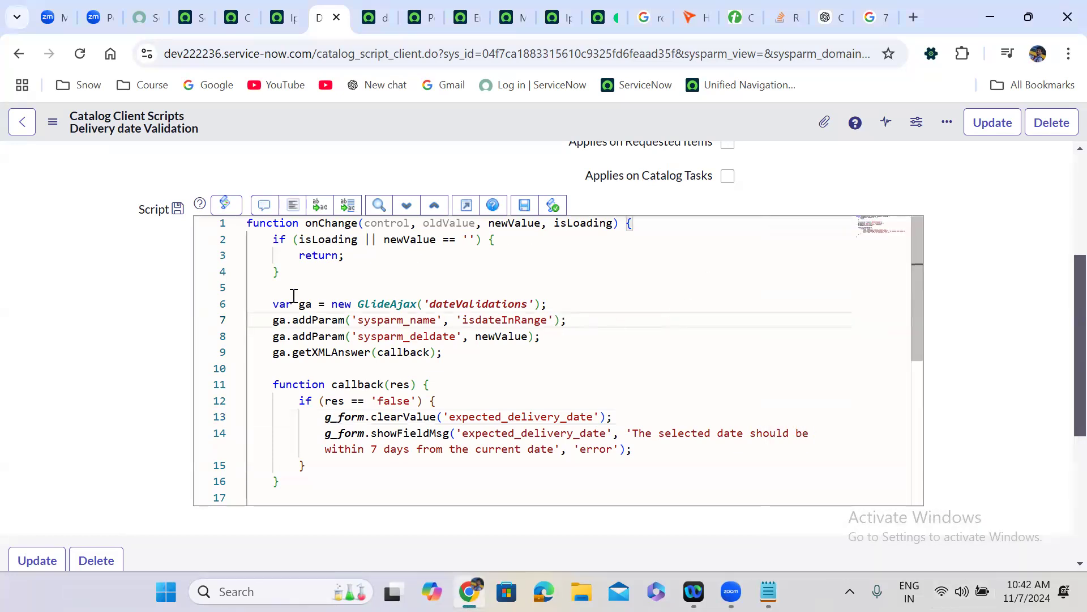
right_click(441, 113)
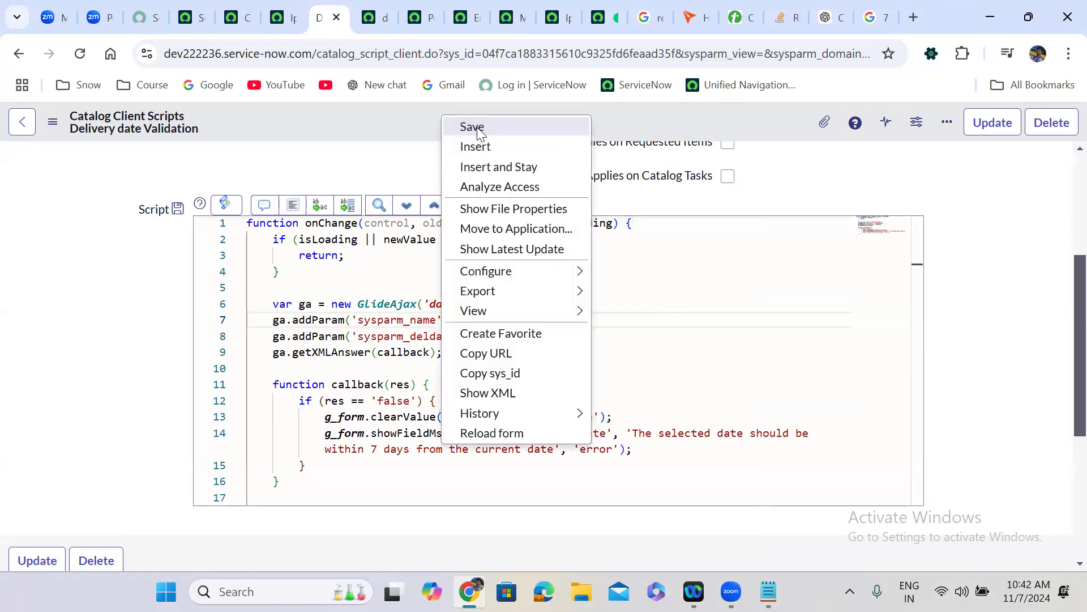
left_click(478, 128)
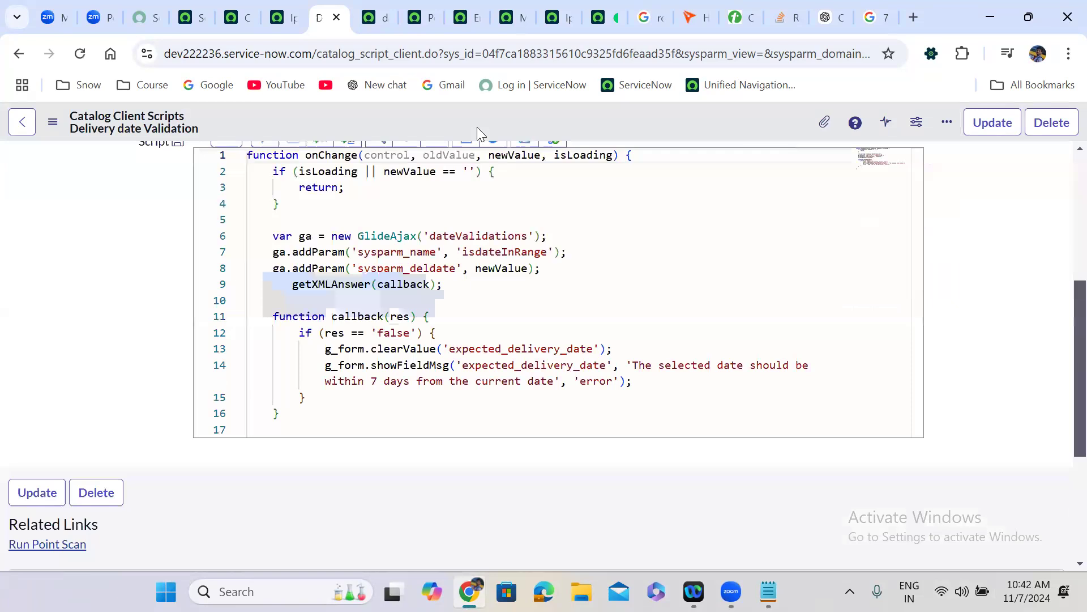
scroll(1065, 234, "up", 2)
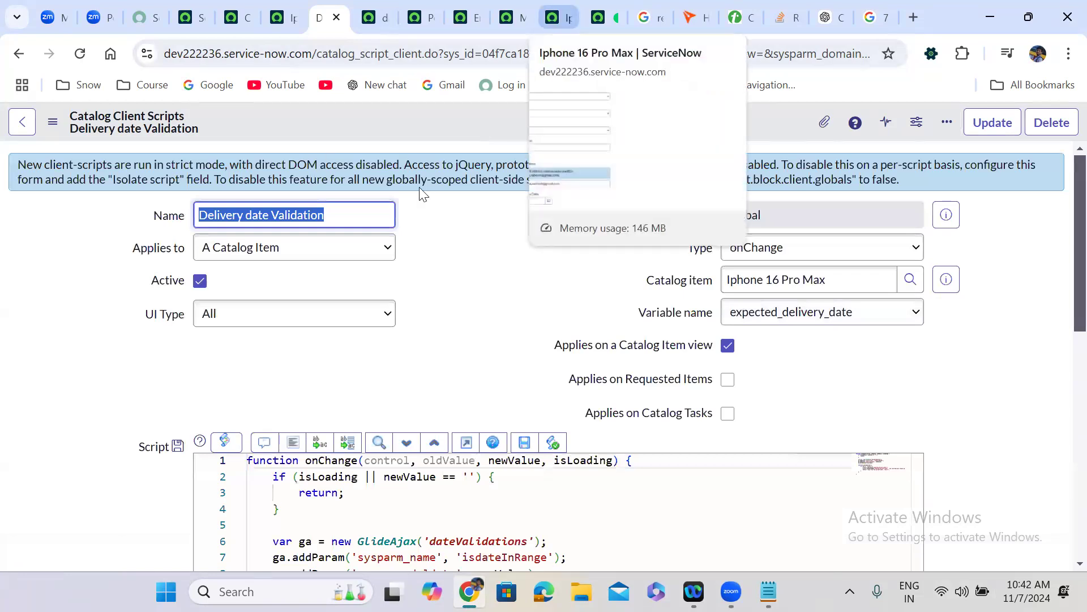
- Reload the Iphone 16 Pro Max item and set Expected Delivery Date to November 3, 2024
left_click(558, 17)
key("F5")
key("Return")
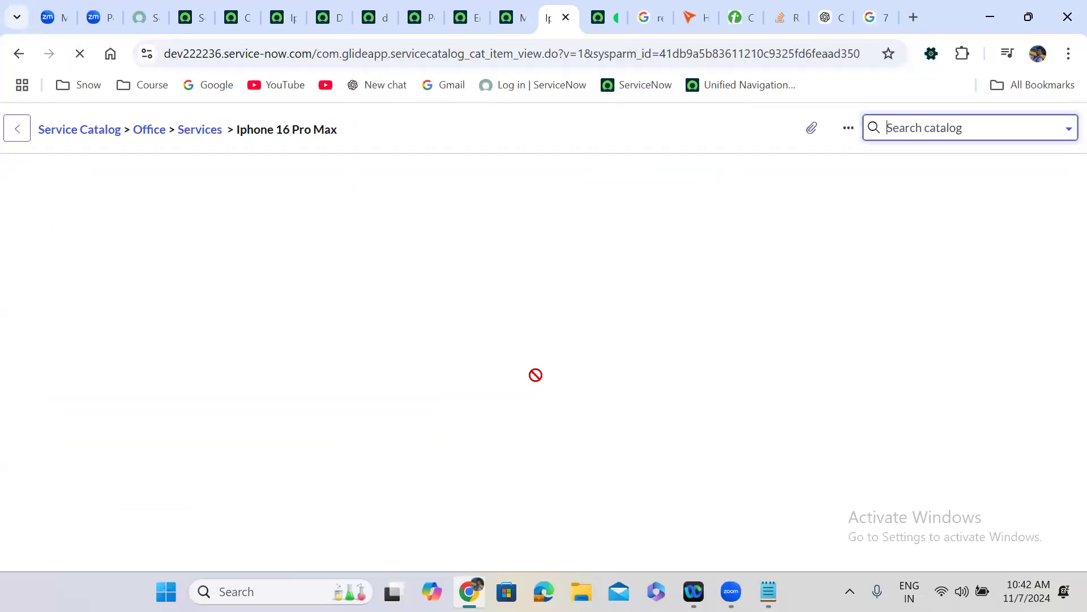
scroll(536, 380, "down", 6)
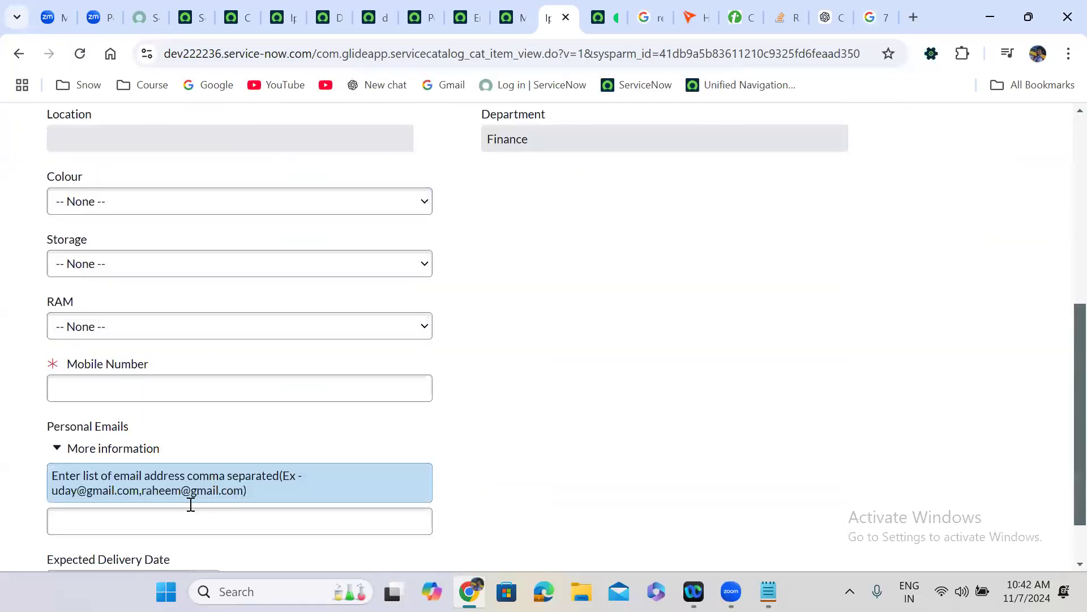
scroll(134, 452, "down", 1)
key("Tab")
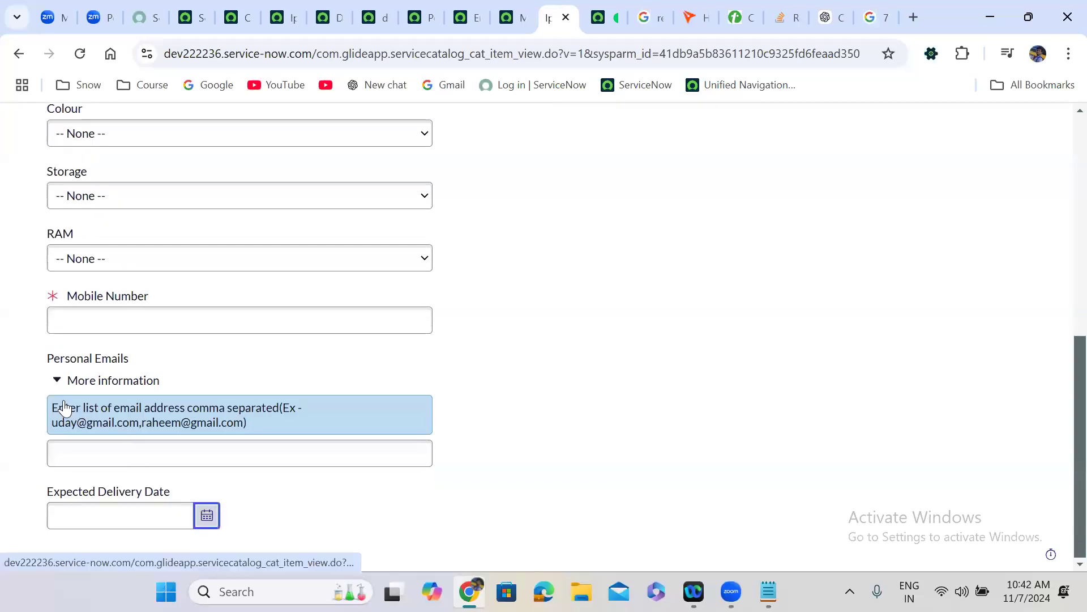
key("Return")
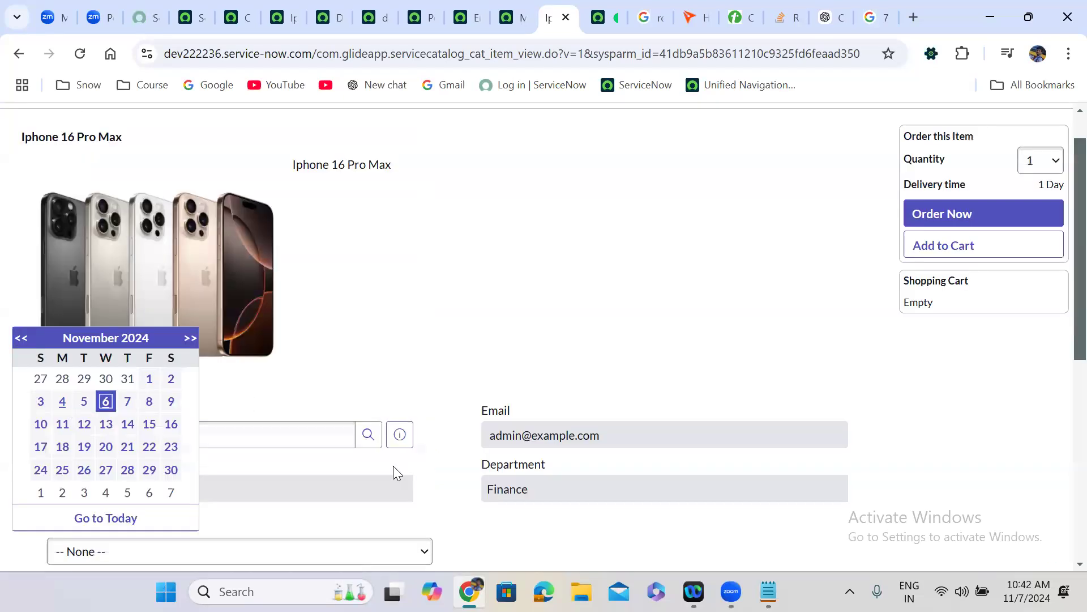
key("Left")
key("Left")
key("Left")
key("Return")
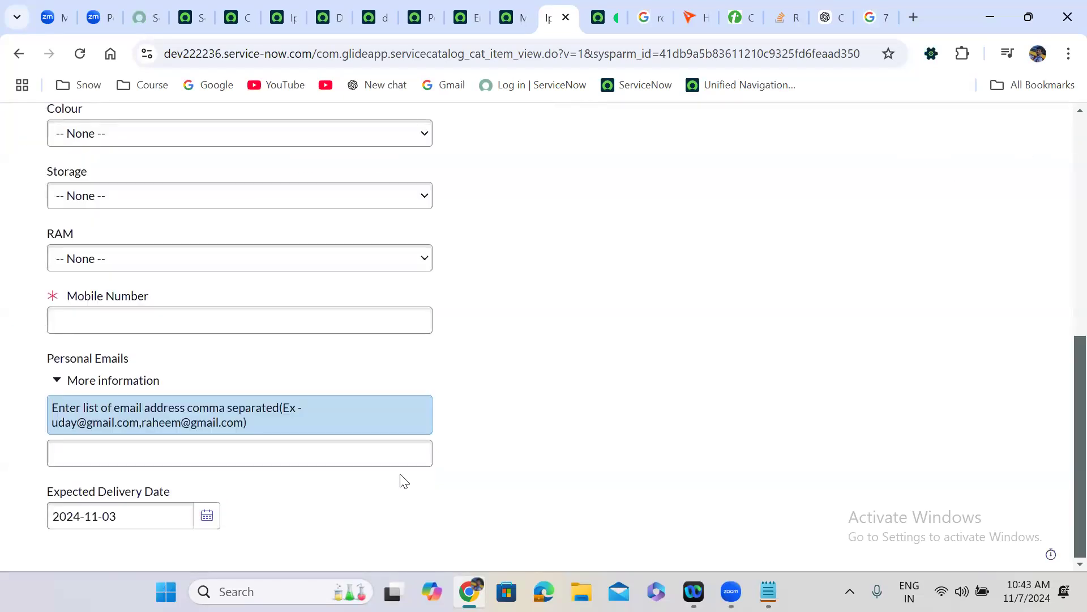
left_click(334, 23)
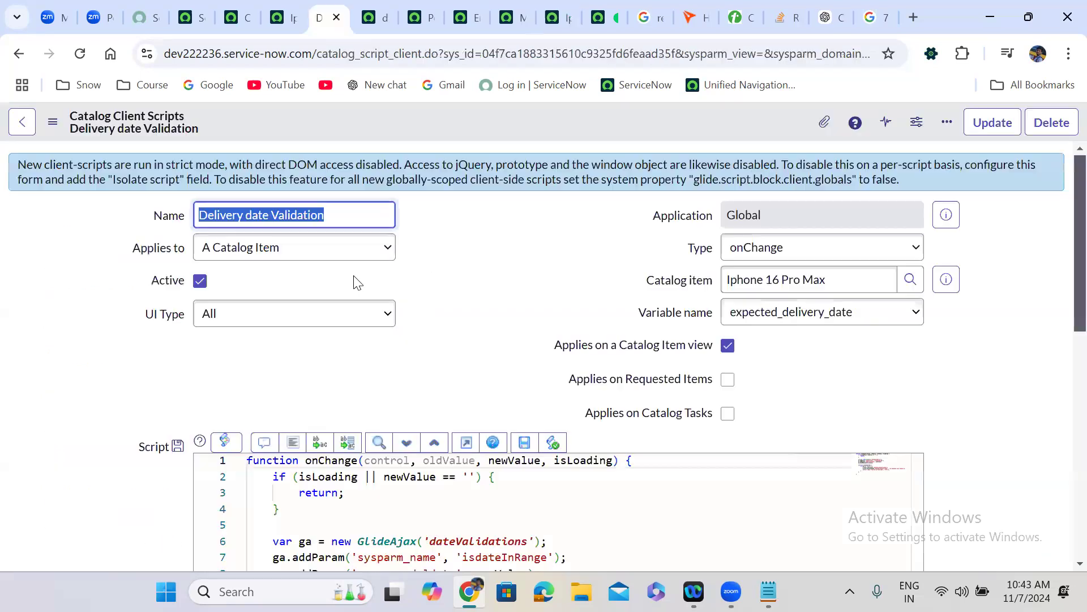
- Correct 'GlidedateTime' to 'GlideDateTime' on line 7 of the dateValidations script include
left_click(406, 355)
scroll(406, 354, "down", 5)
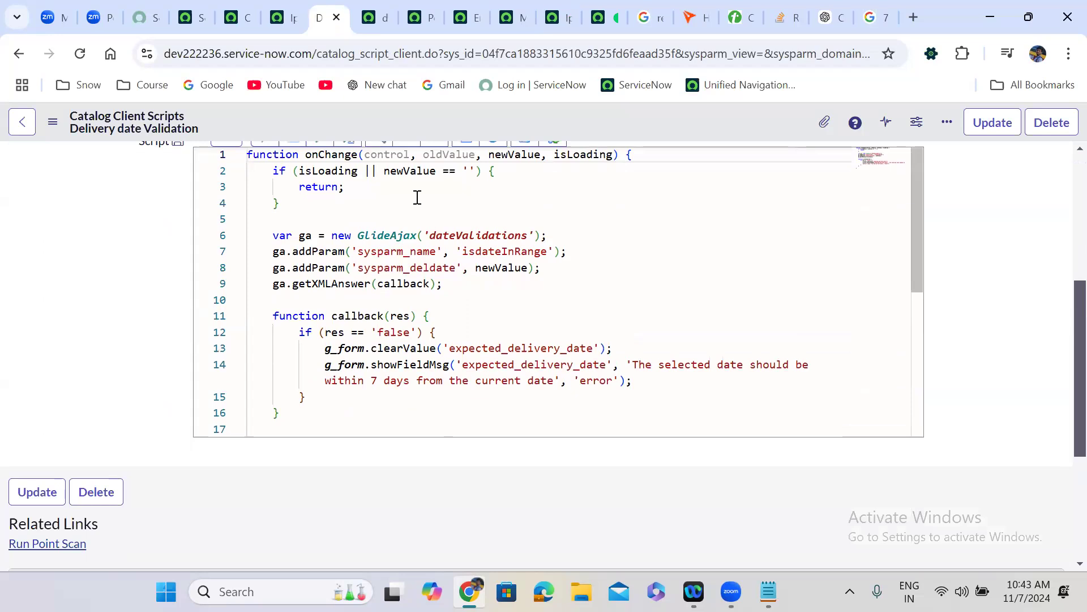
left_click(371, 6)
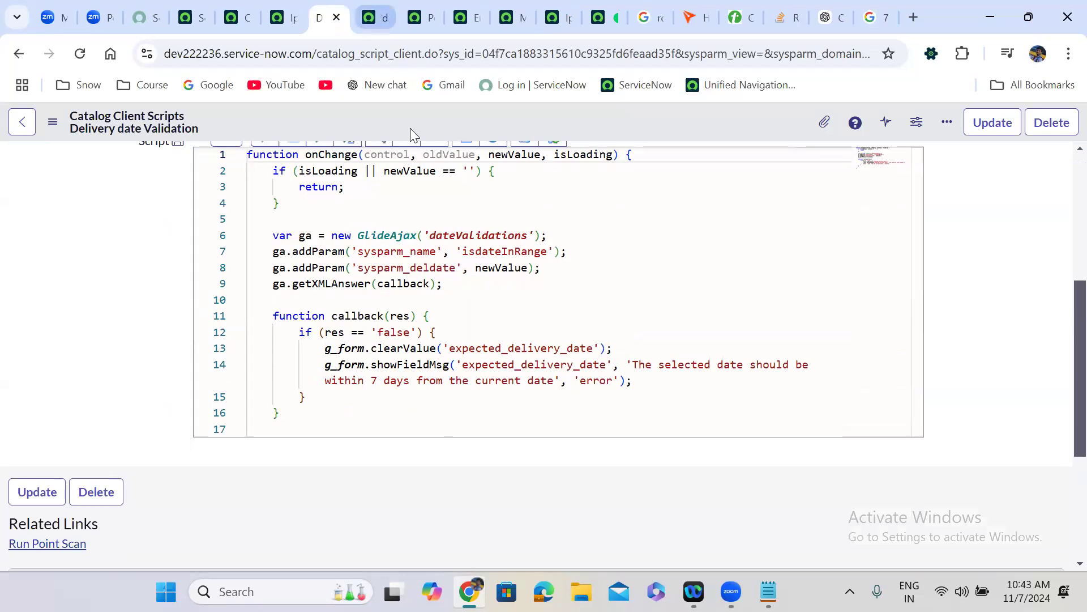
left_click(426, 258)
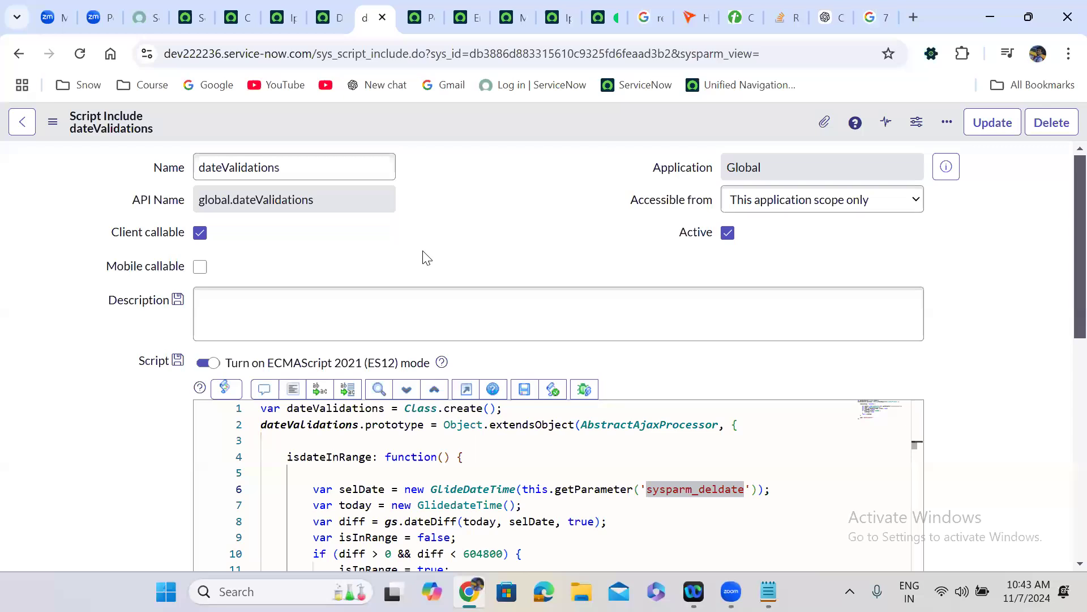
scroll(426, 256, "down", 2)
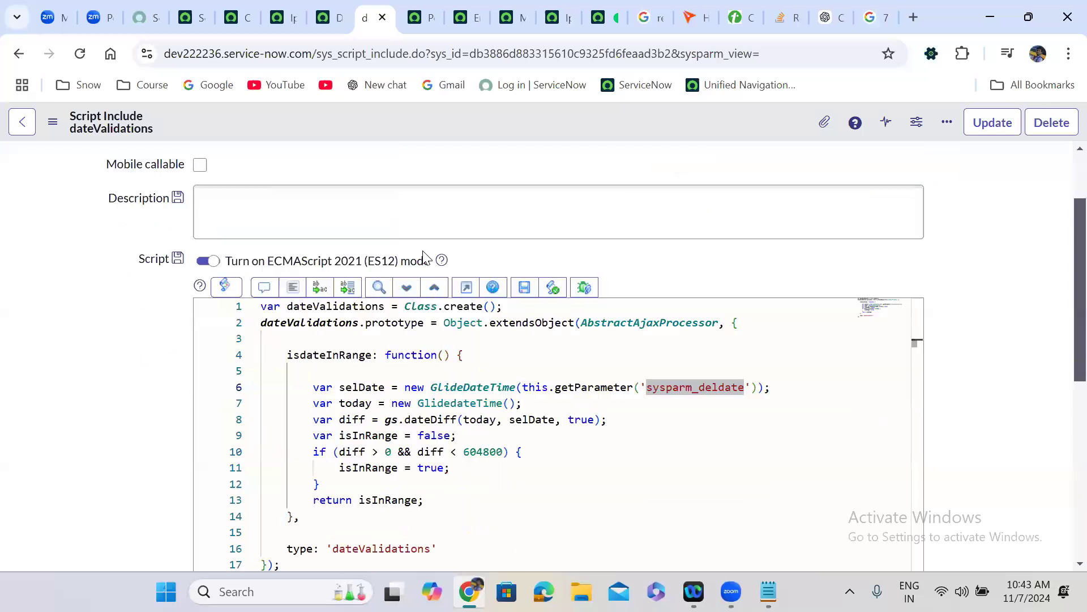
left_click(457, 403)
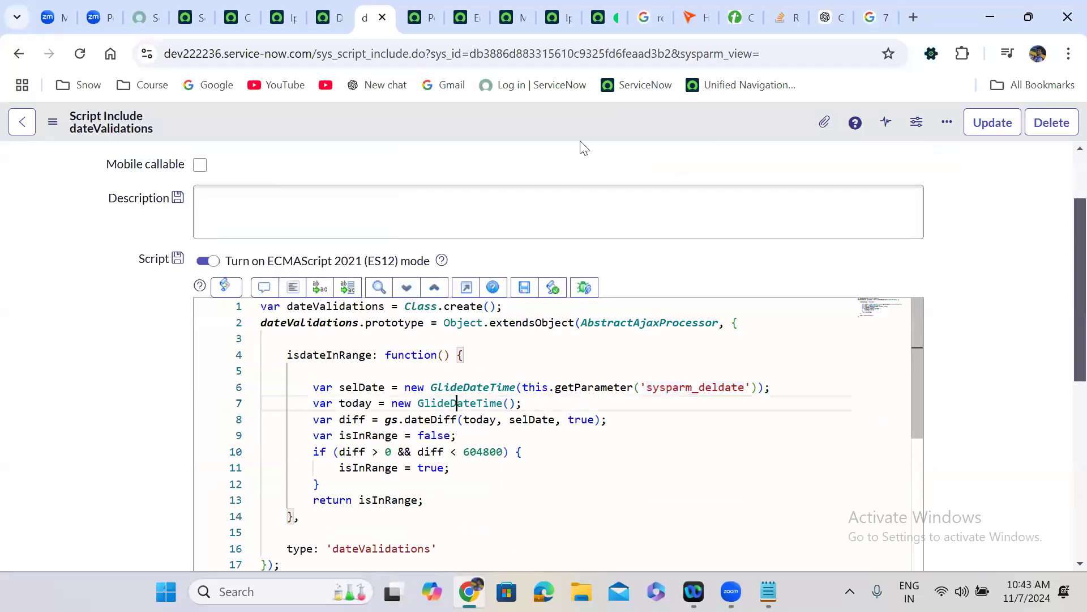
- Save the dateValidations script include and reload the Iphone 16 Pro Max catalog item
right_click(481, 112)
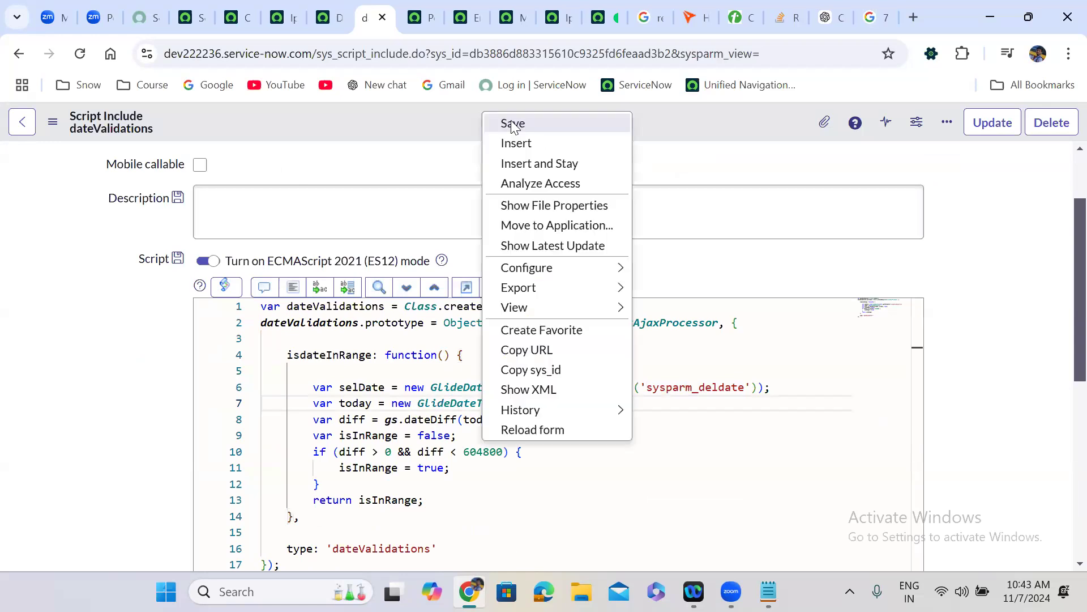
left_click(513, 125)
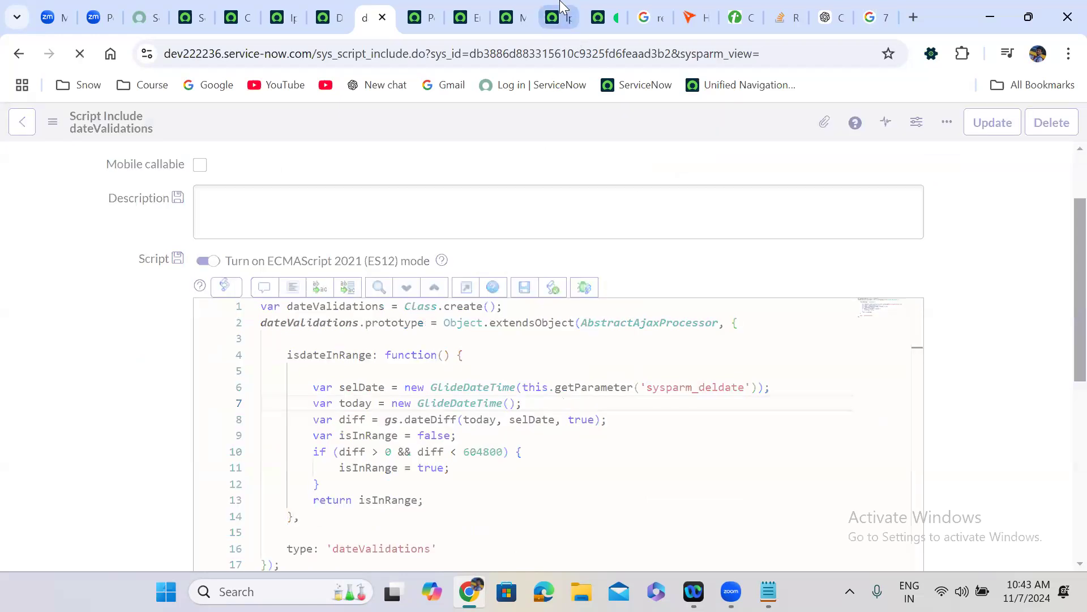
left_click(561, 6)
left_click(80, 53)
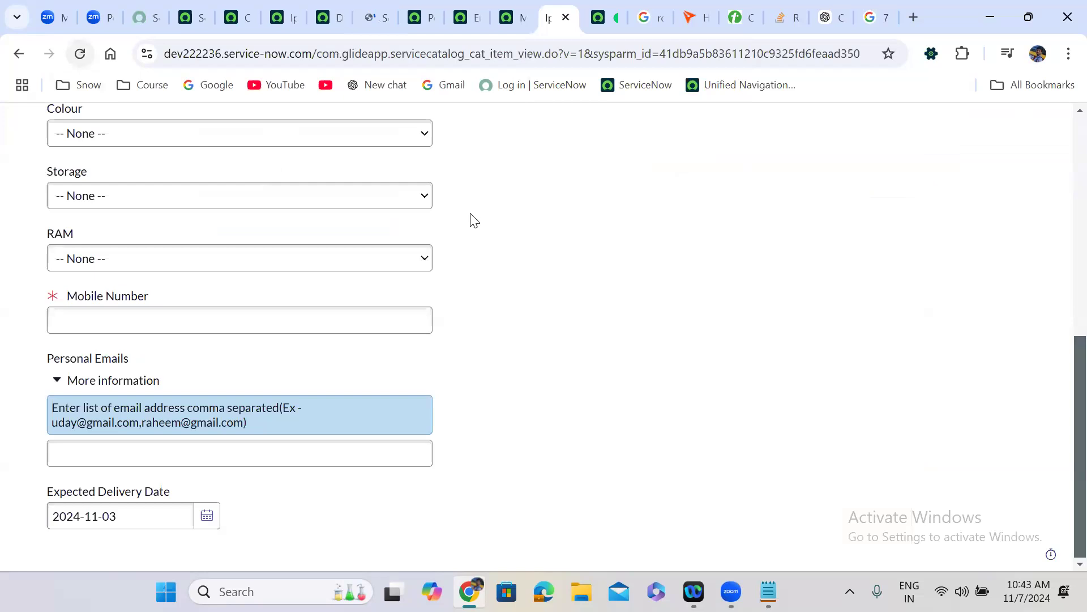
- Test Expected Delivery Dates of November 3, 22 and 9 against the 7-day rule
left_click(619, 192)
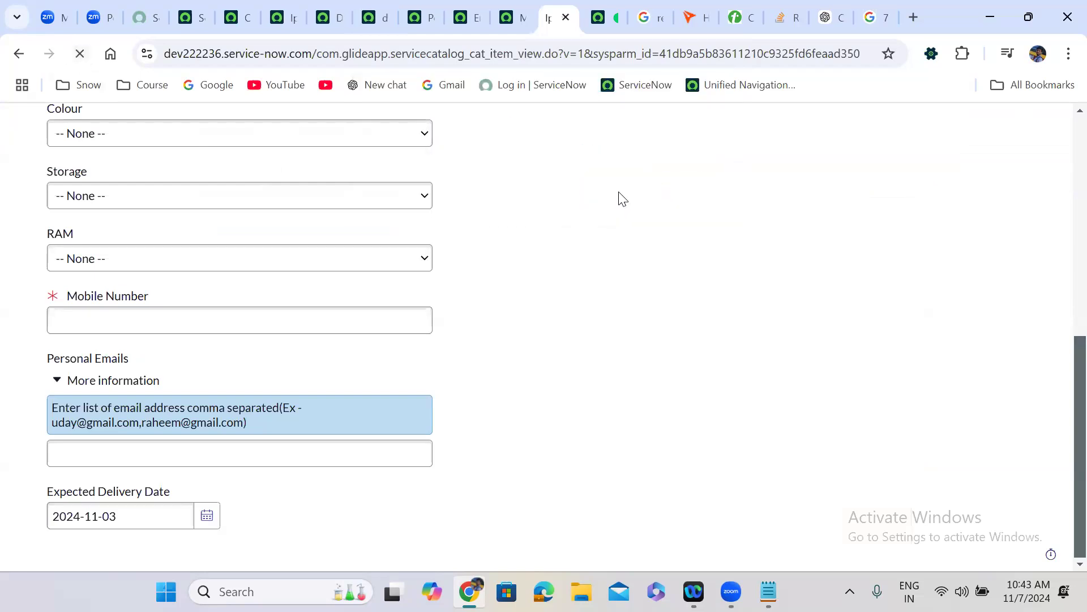
scroll(492, 315, "down", 8)
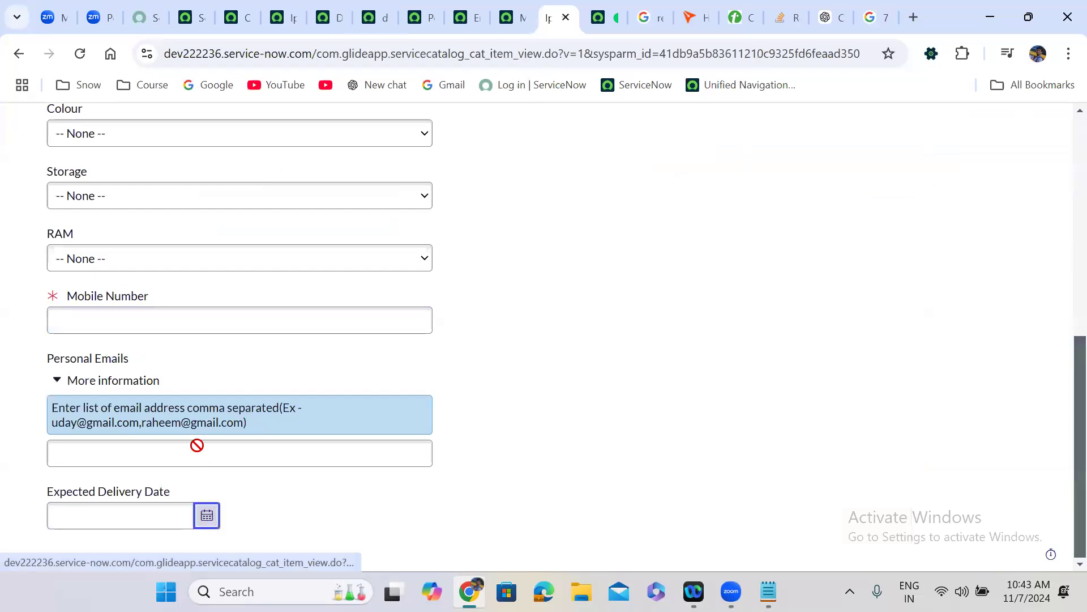
left_click(208, 515)
left_click(41, 402)
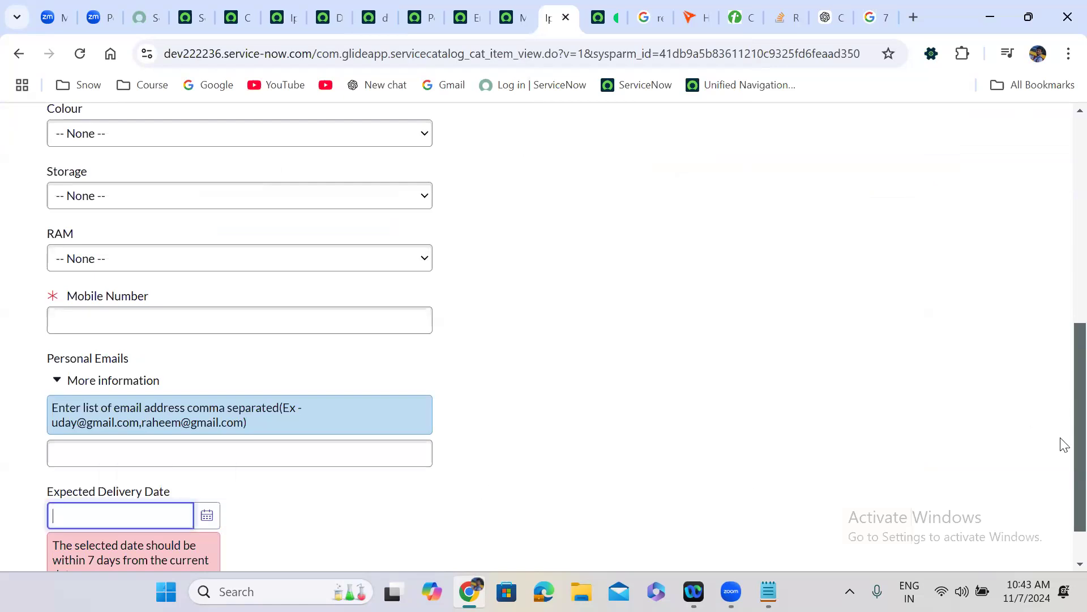
scroll(1061, 444, "down", 1)
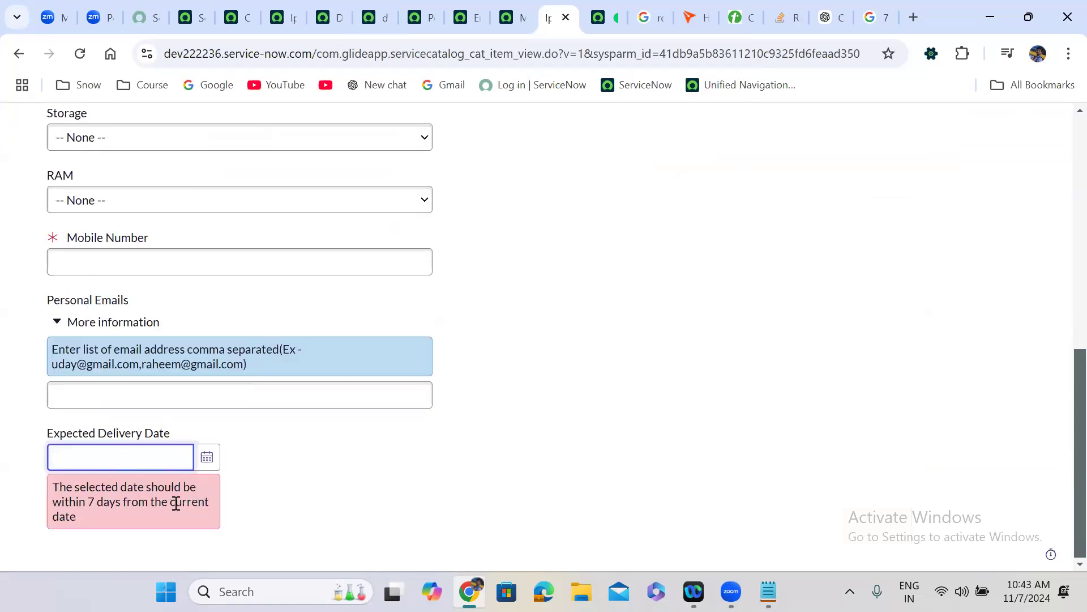
left_click(208, 458)
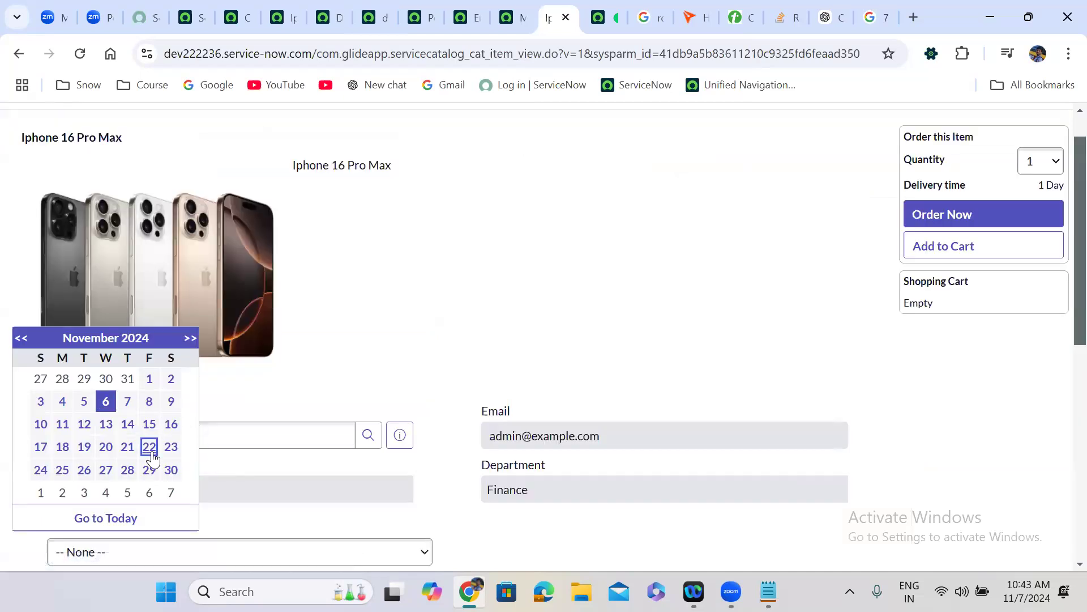
left_click(150, 451)
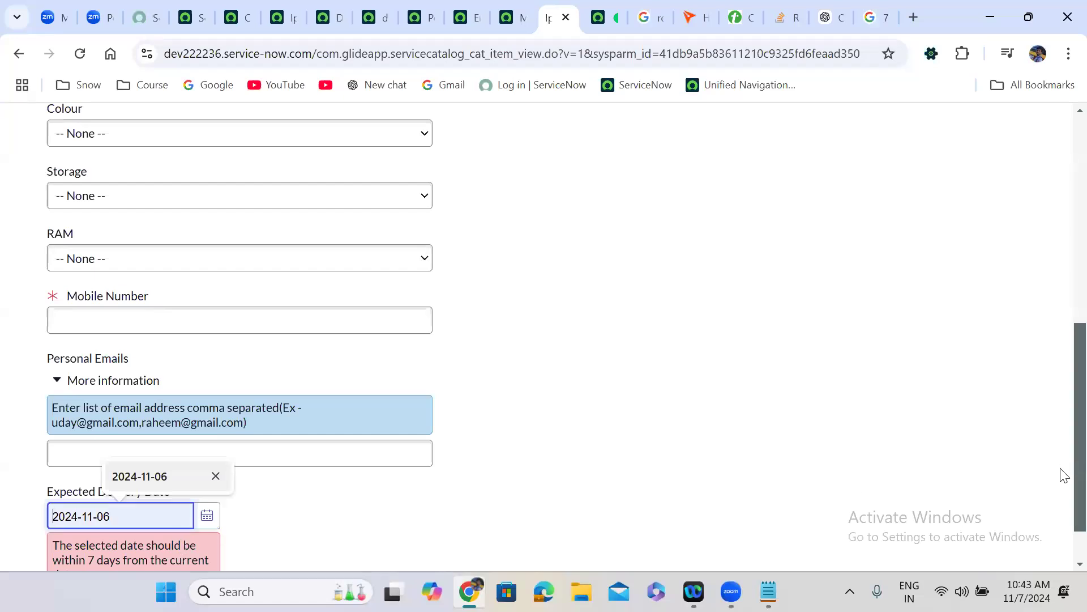
left_click(207, 459)
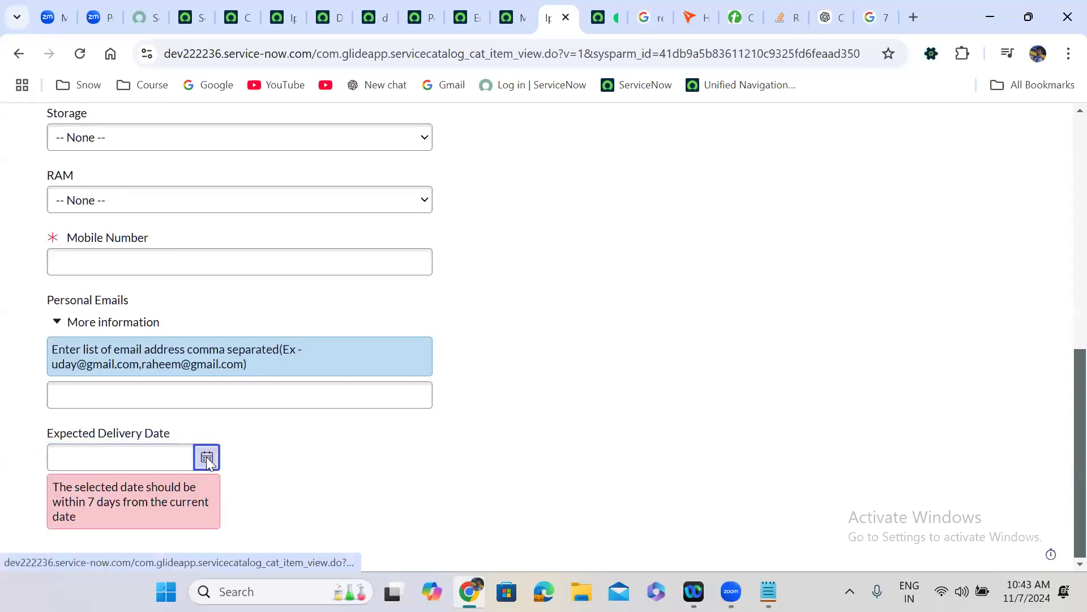
left_click(171, 403)
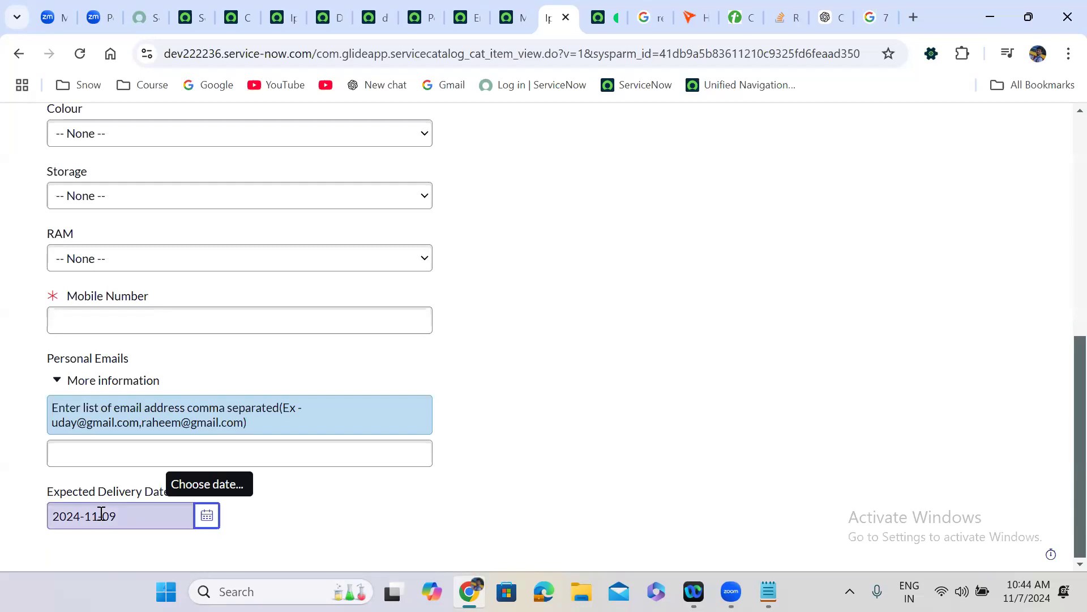
- Try November 30 and November 3 again, then settle on November 11
left_click(206, 515)
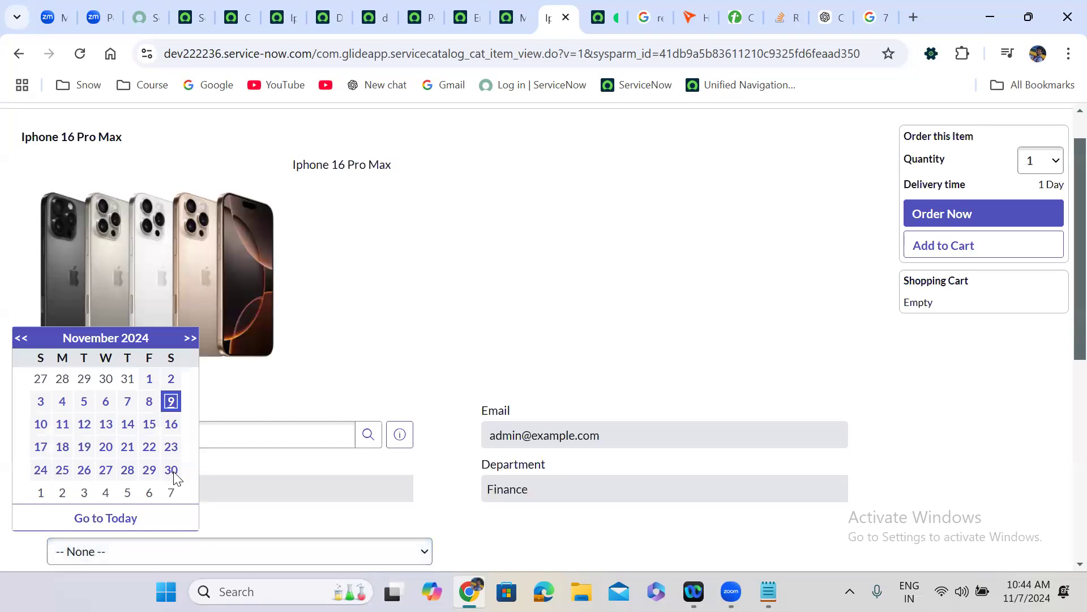
left_click(173, 471)
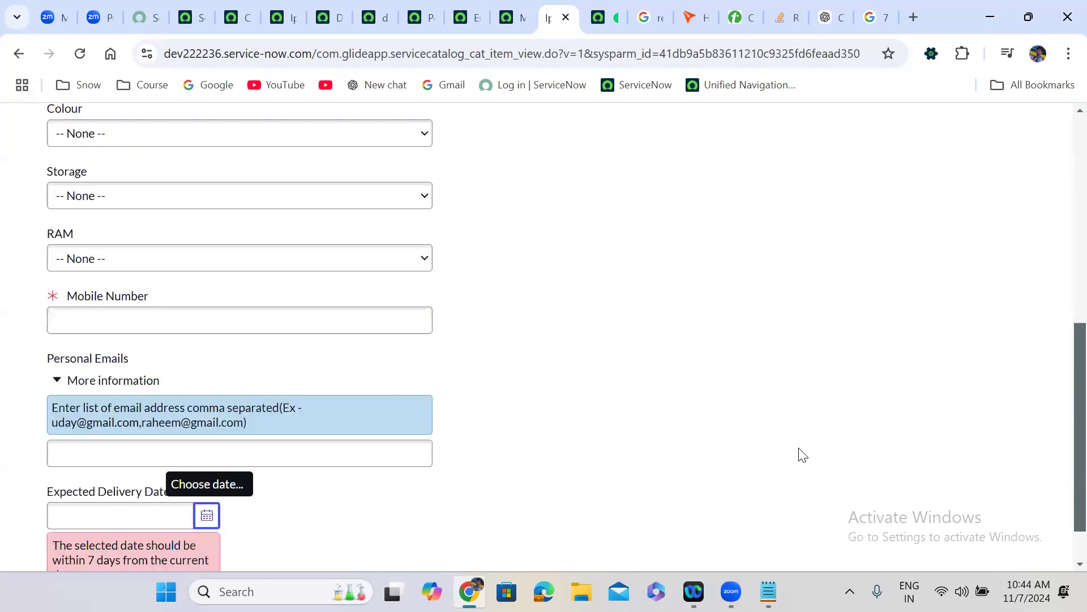
scroll(1063, 518, "down", 1)
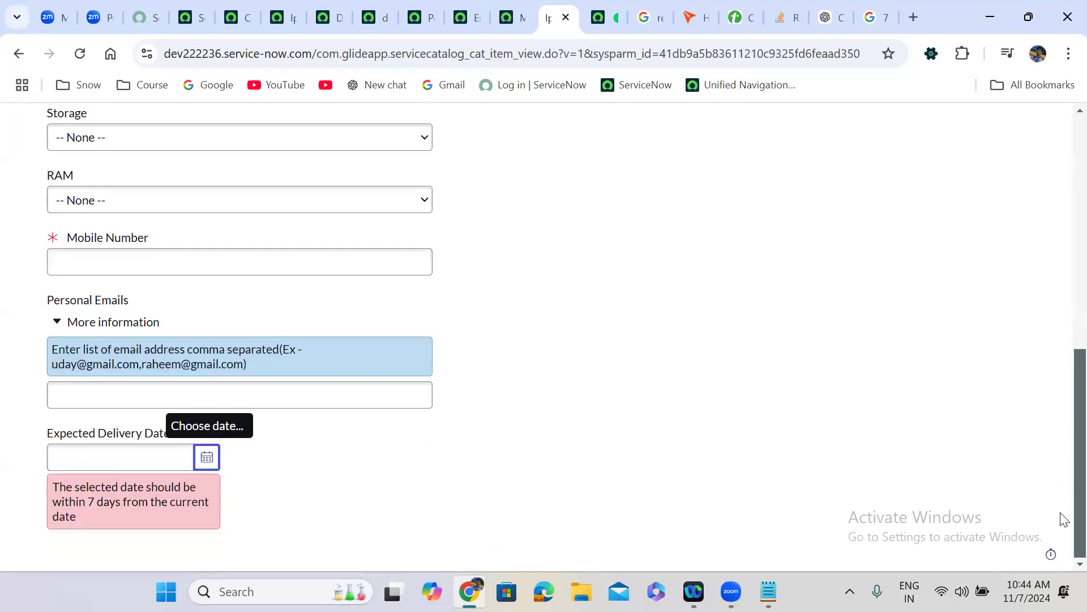
left_click(204, 471)
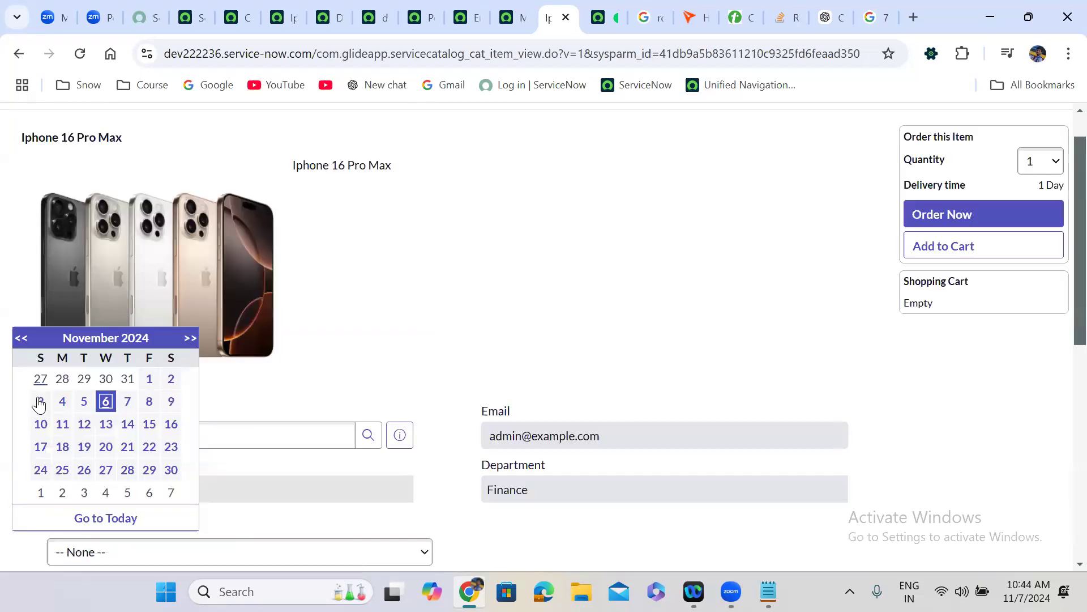
left_click(39, 398)
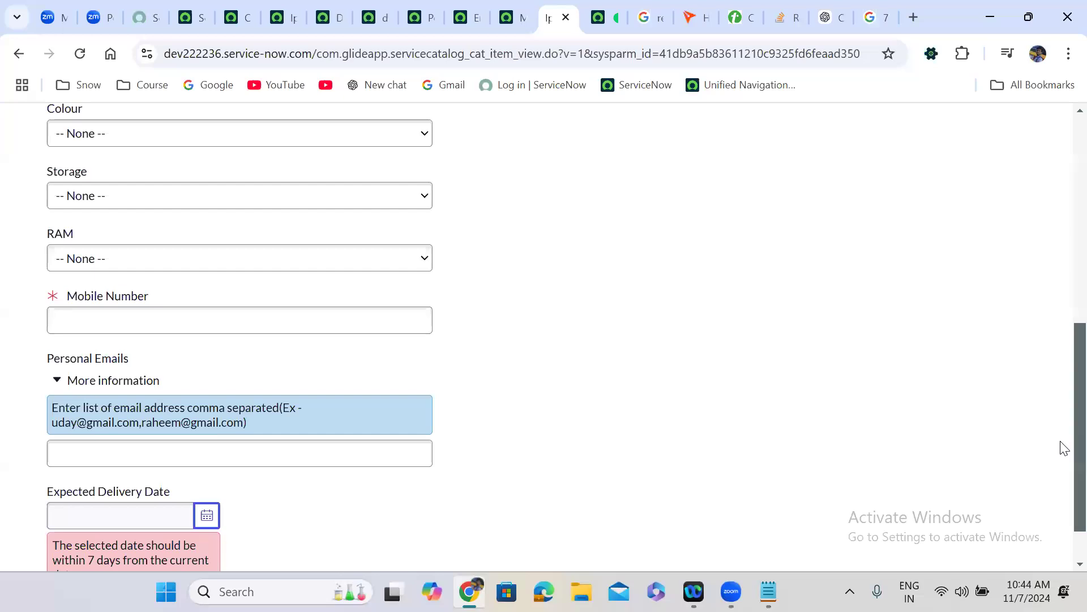
scroll(1064, 503, "down", 1)
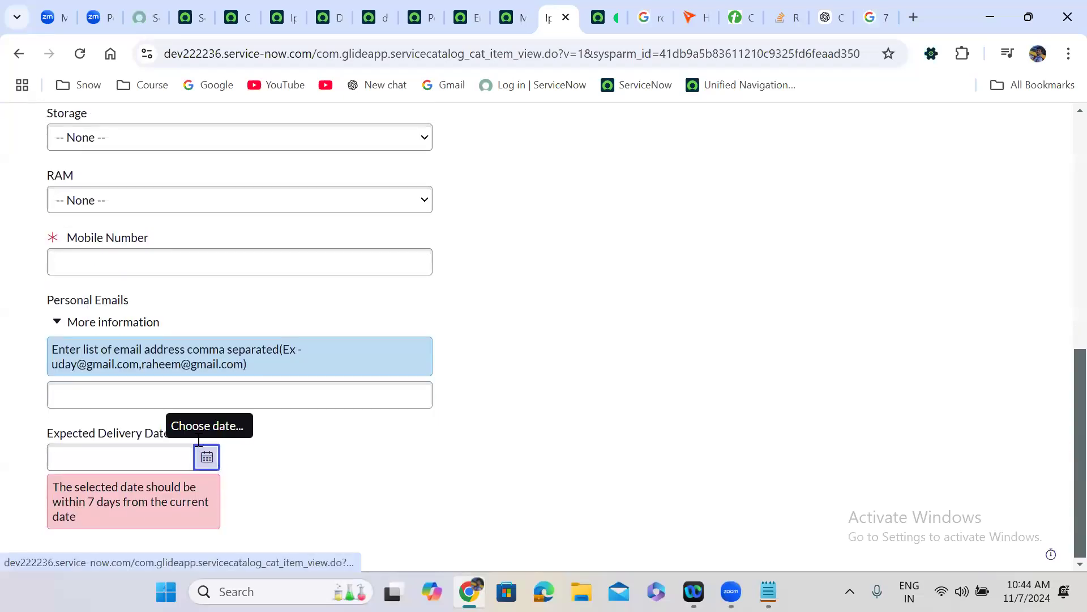
left_click(208, 457)
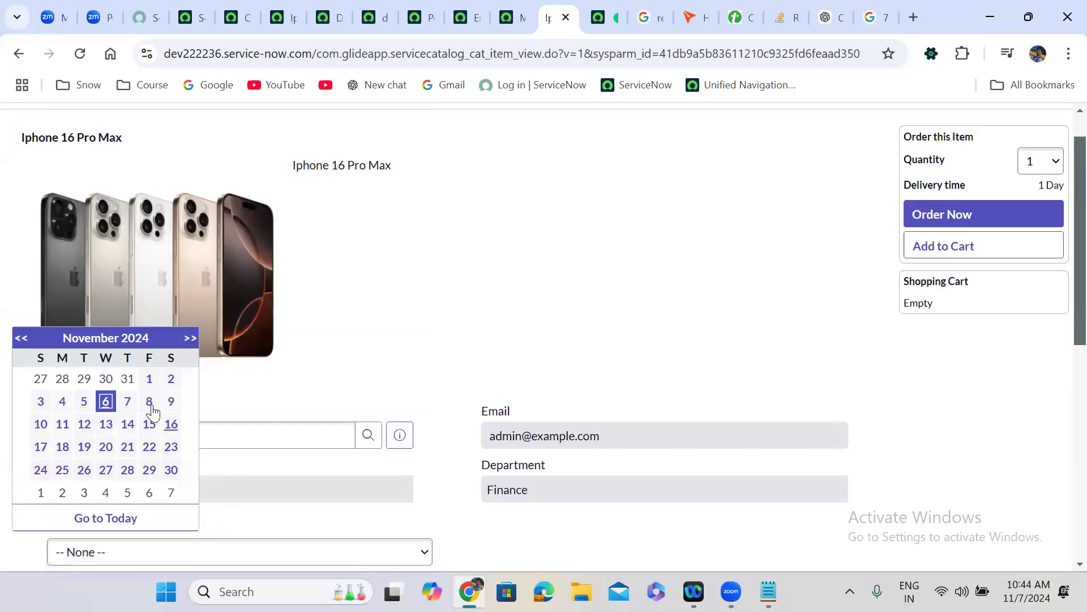
left_click(61, 426)
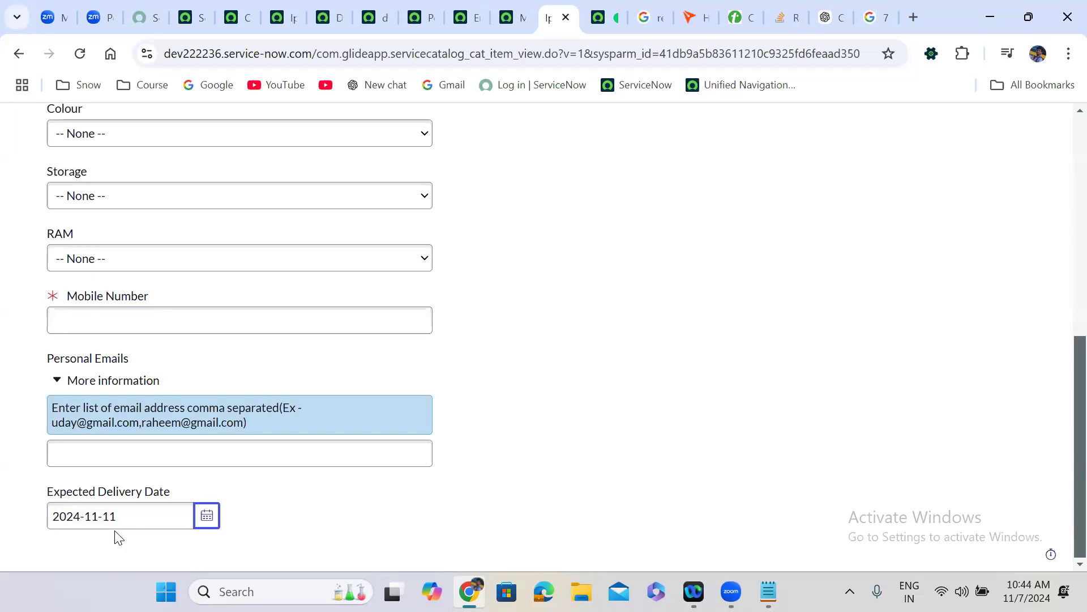
left_click(97, 516)
left_click(116, 316)
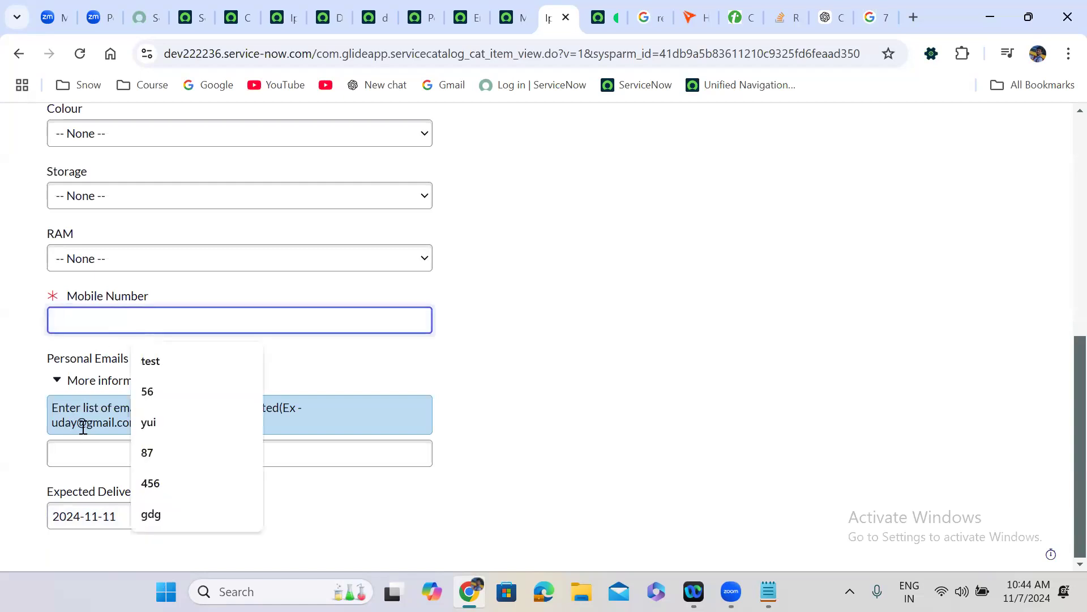
left_click(98, 516)
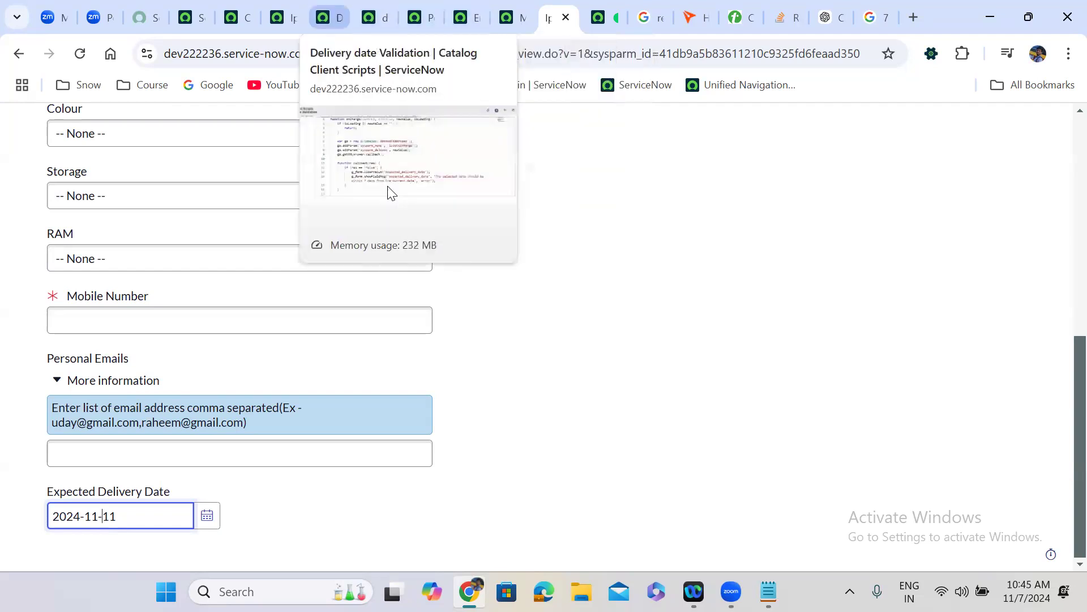
left_click(284, 17)
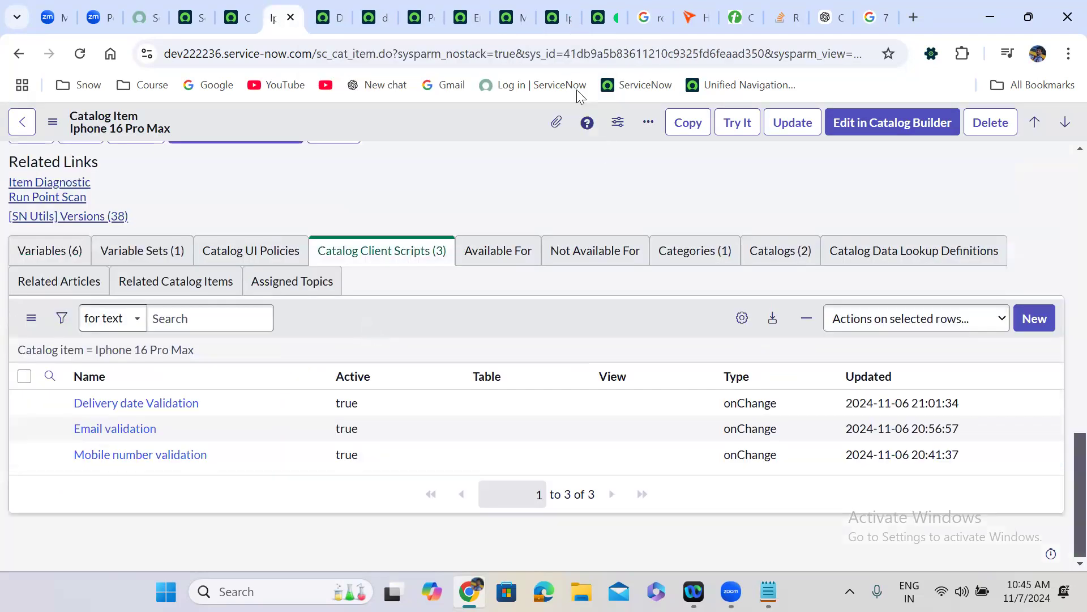
left_click(552, 17)
scroll(544, 255, "up", 6)
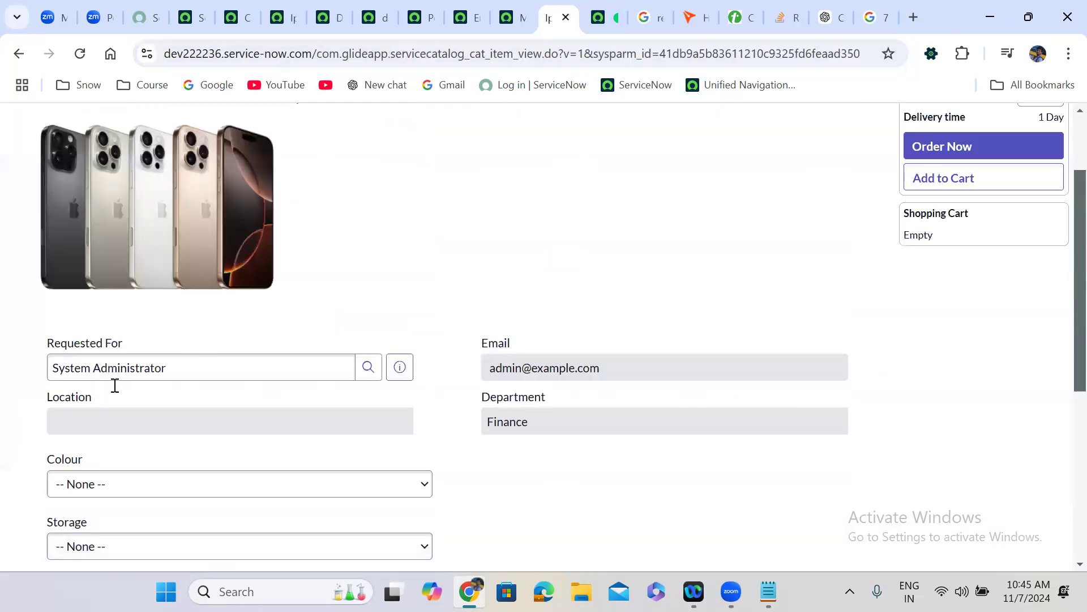
left_click(105, 369)
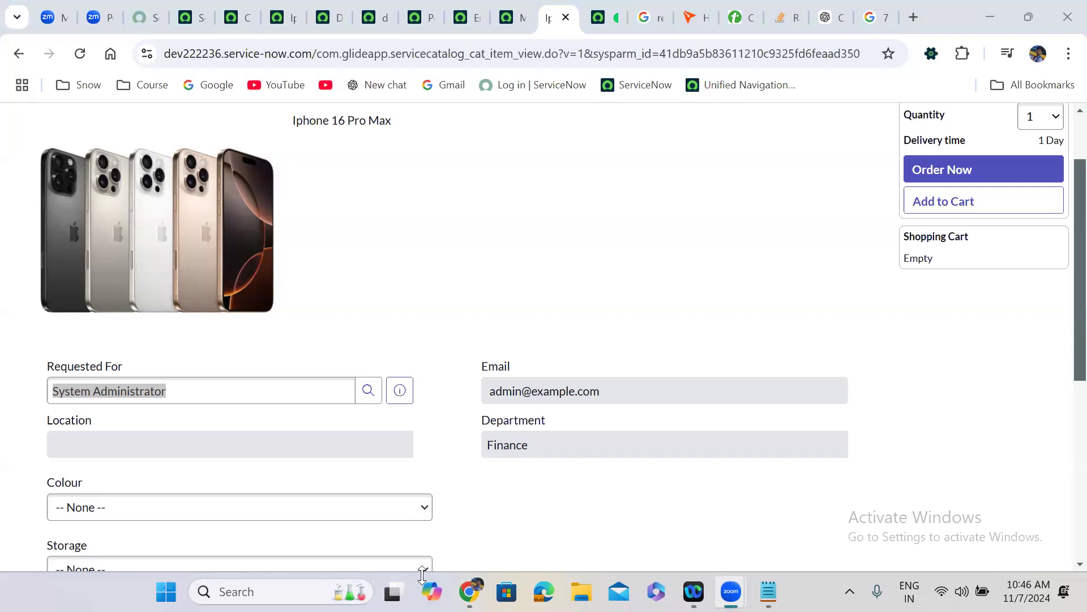
- Open Requester Details from the item's Variable Sets and view its empty Catalog Client Scripts list
left_click(104, 390)
left_click(104, 389)
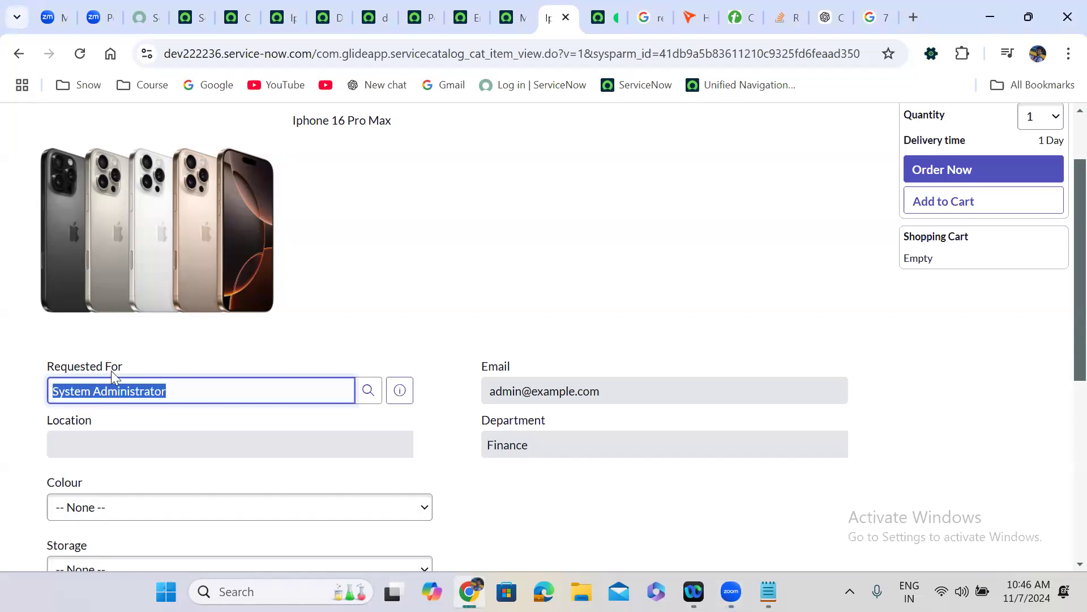
left_click(286, 20)
left_click(134, 262)
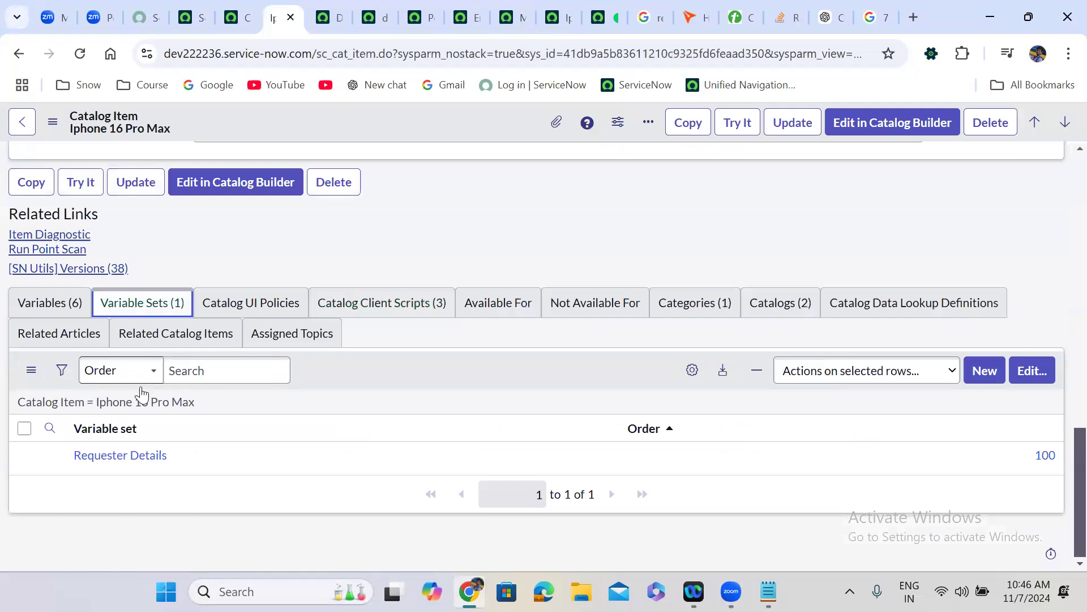
middle_click(107, 456)
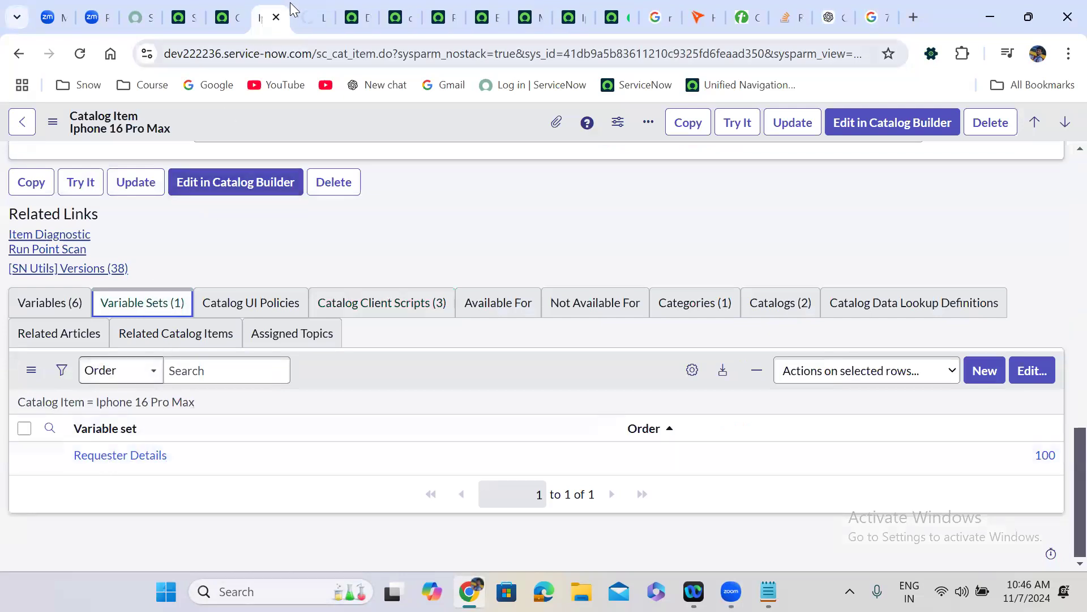
left_click(313, 16)
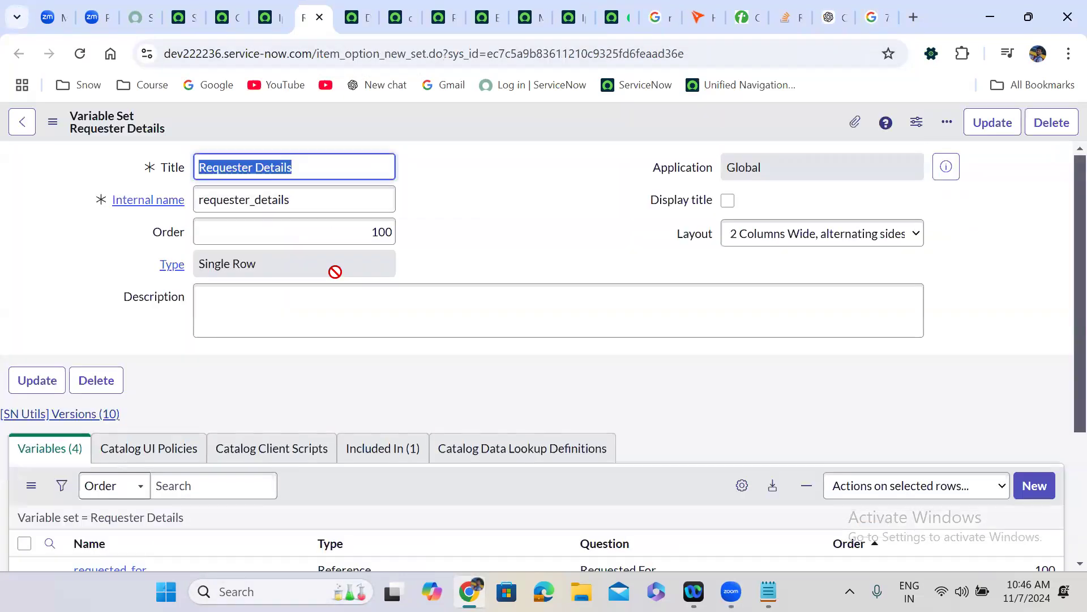
scroll(210, 396, "down", 2)
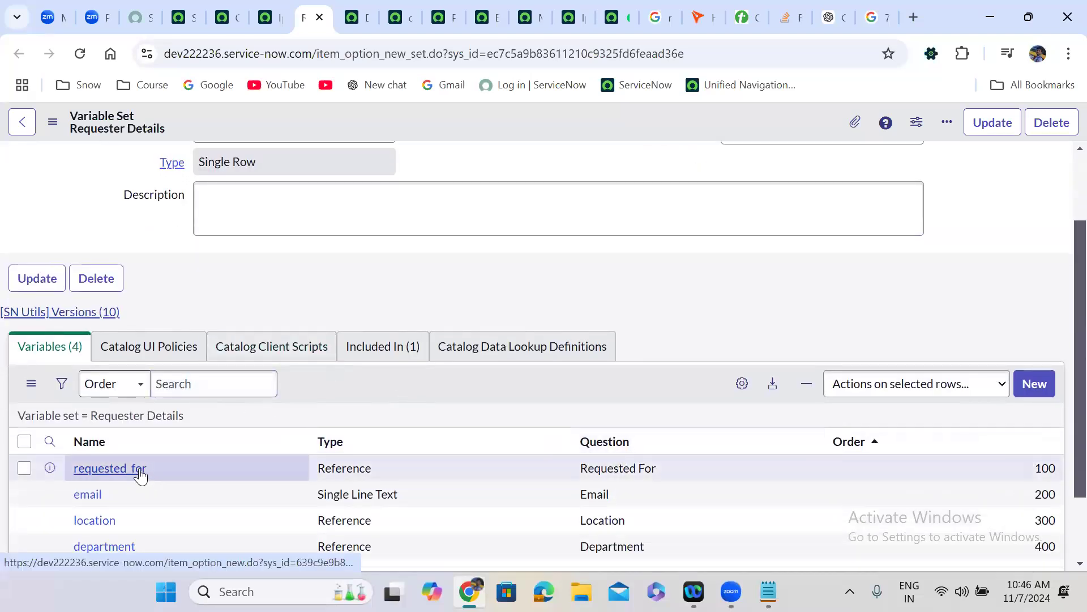
left_click(307, 349)
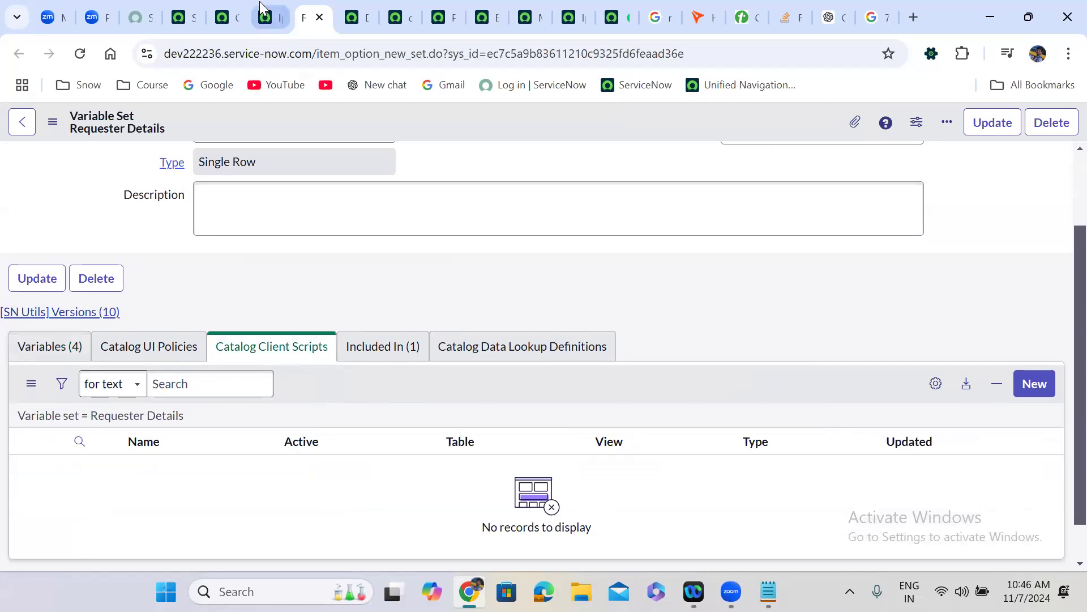
left_click(267, 17)
left_click(309, 17)
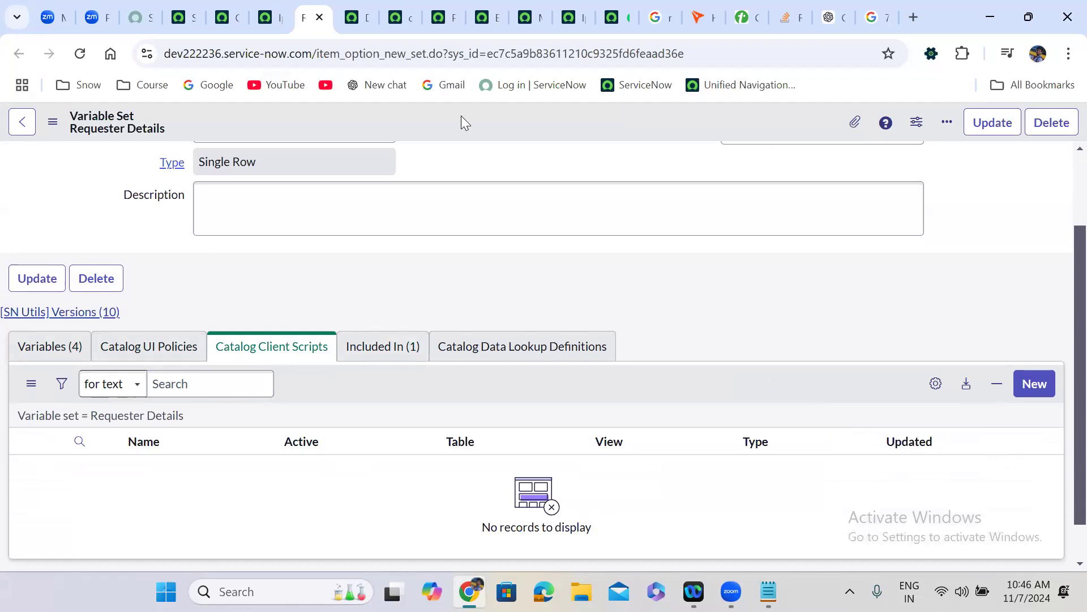
- Review the Email validation script's Applies on Requested Items and Catalog Tasks checkboxes
left_click(444, 7)
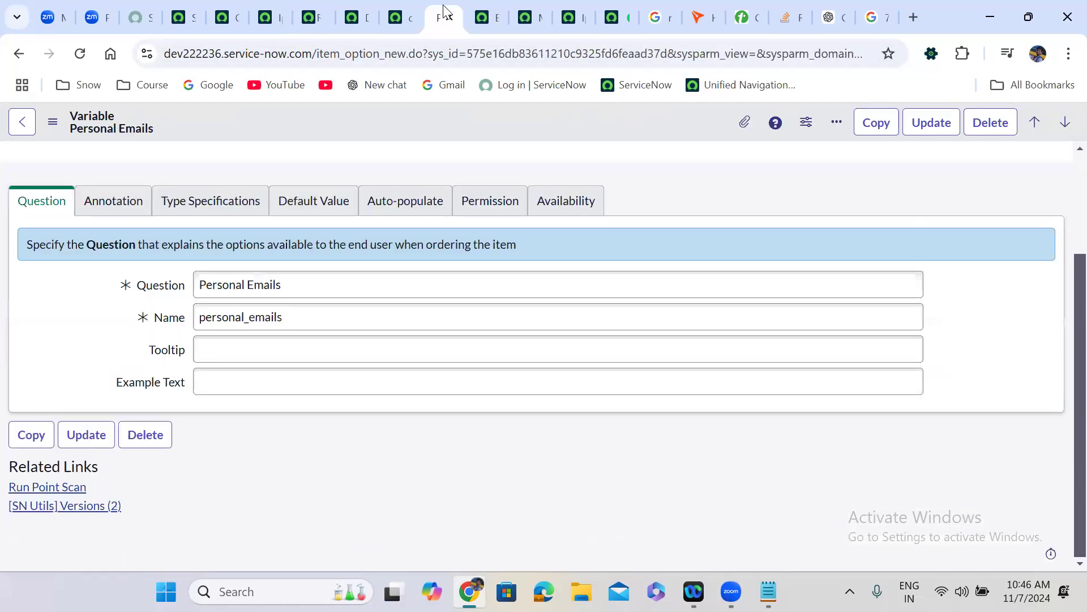
key("ctrl+Tab")
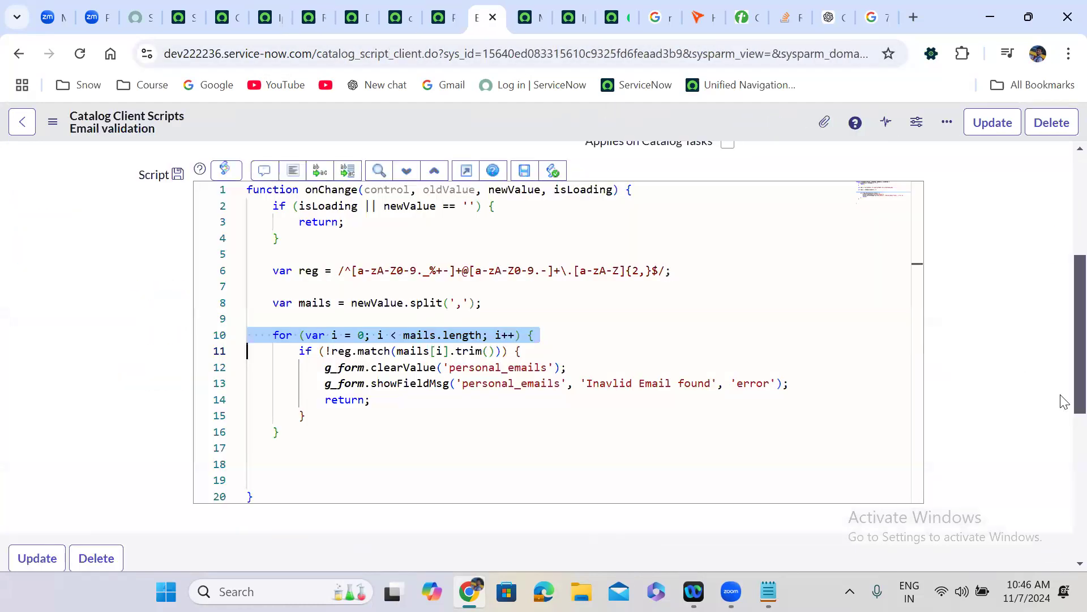
scroll(643, 396, "up", 5)
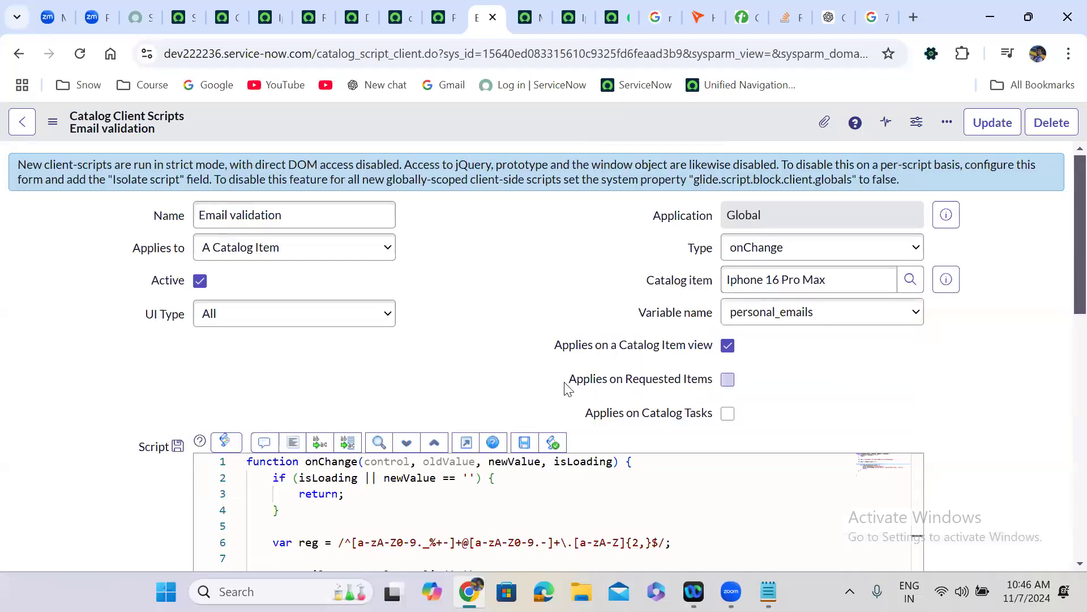
left_click_drag(568, 386, 727, 379)
left_click_drag(573, 422, 721, 424)
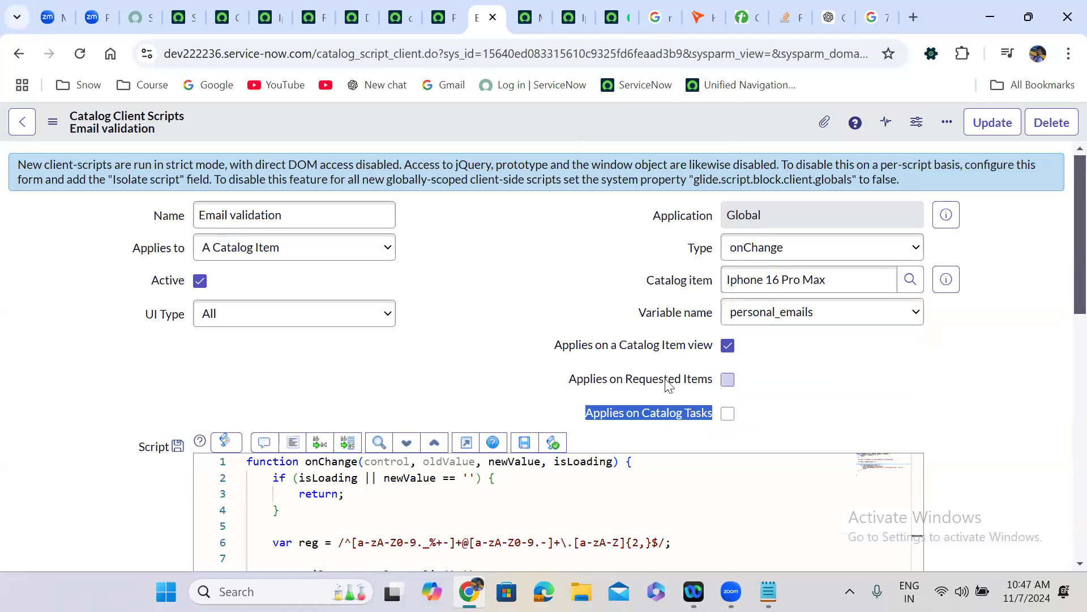
mouse_move(673, 352)
left_click(577, 16)
scroll(414, 272, "down", 5)
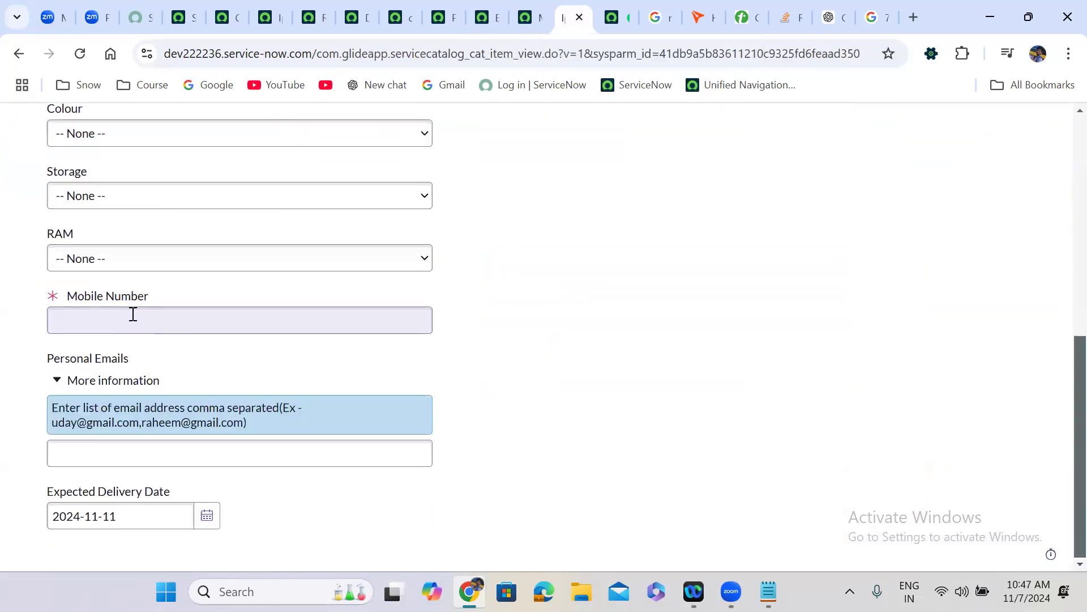
- Enter a mobile number on the Iphone 16 Pro Max order form
left_click(132, 314)
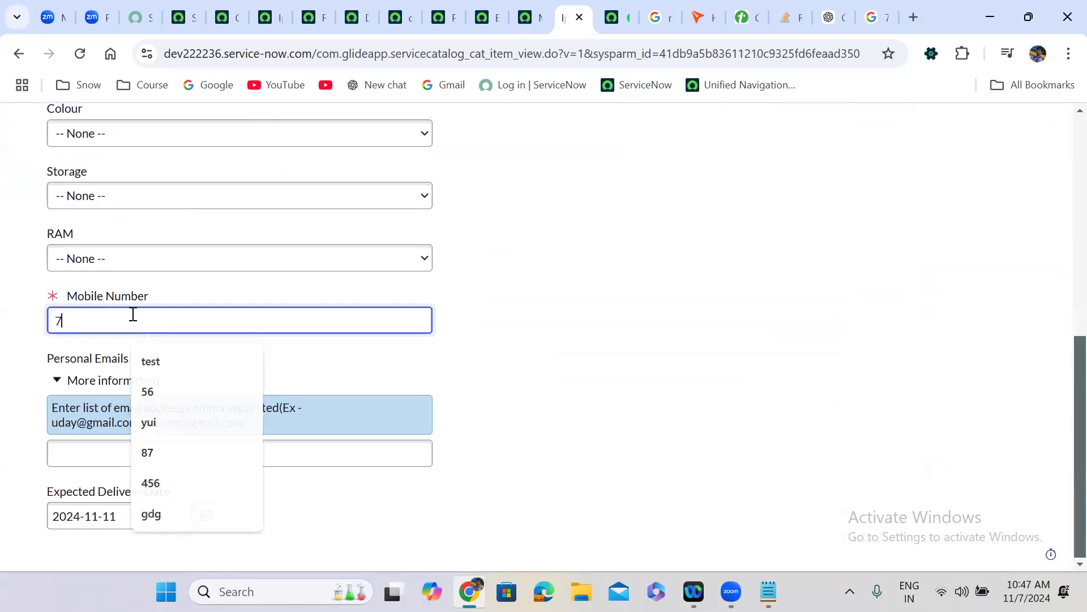
left_click(507, 343)
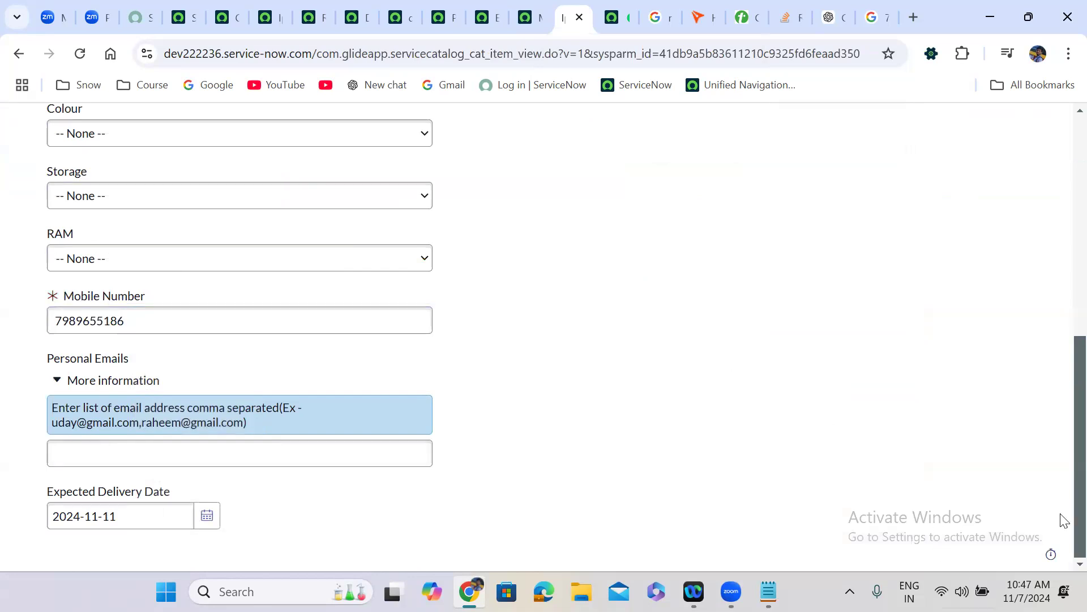
- Order the Iphone 16 Pro Max and open its requested item from Order Status
scroll(1061, 379, "up", 8)
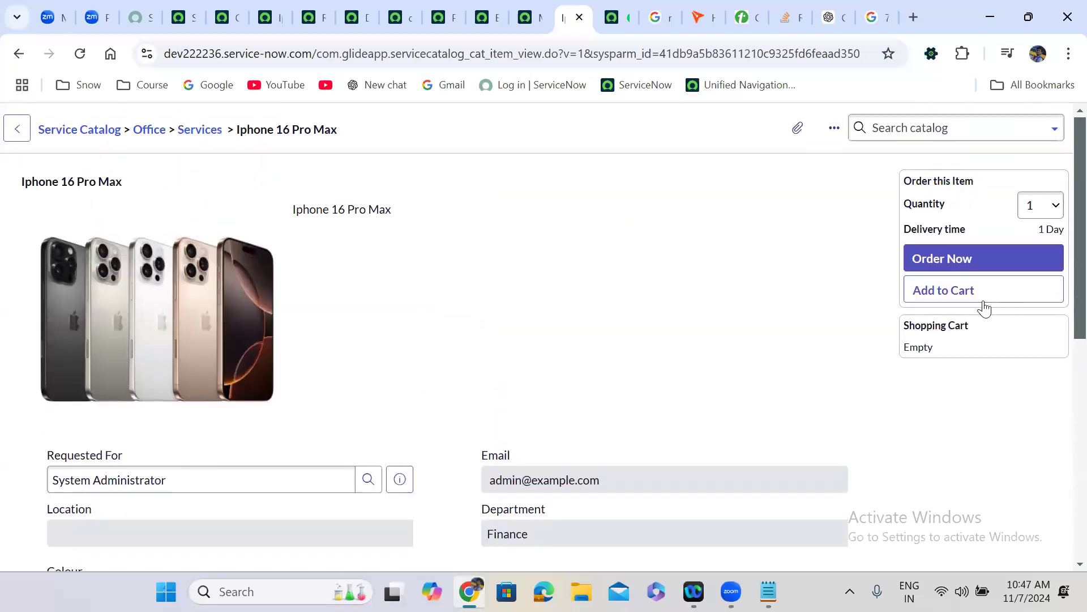
left_click(966, 260)
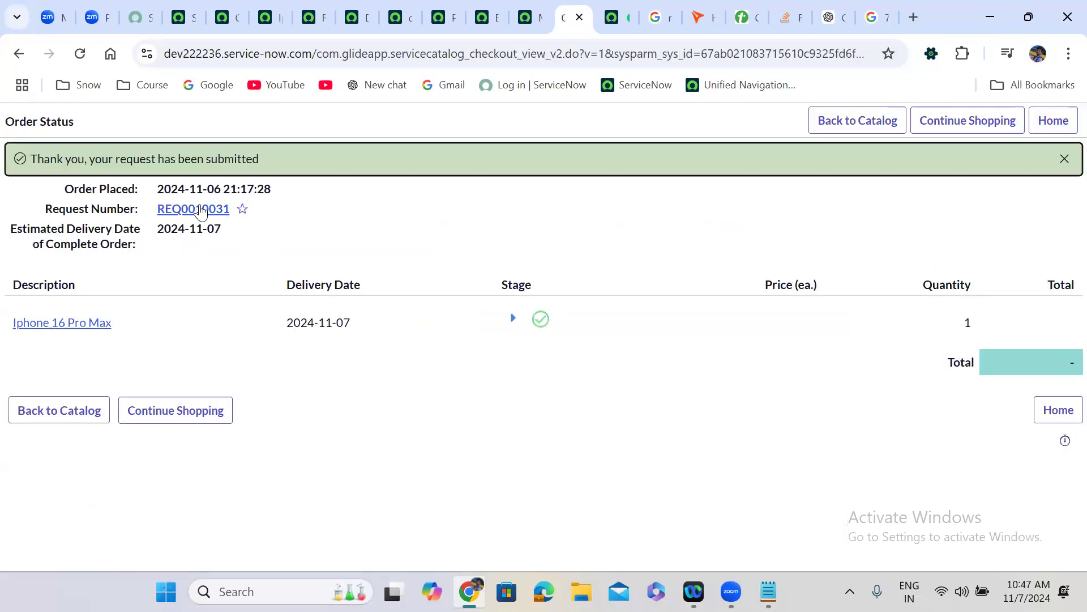
left_click(67, 328)
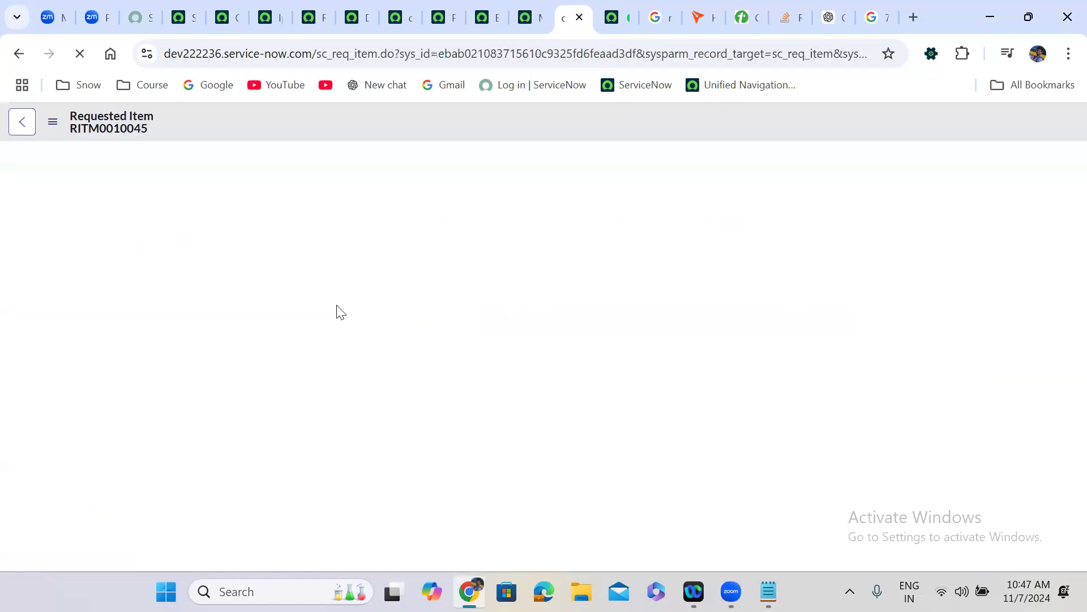
scroll(399, 392, "down", 6)
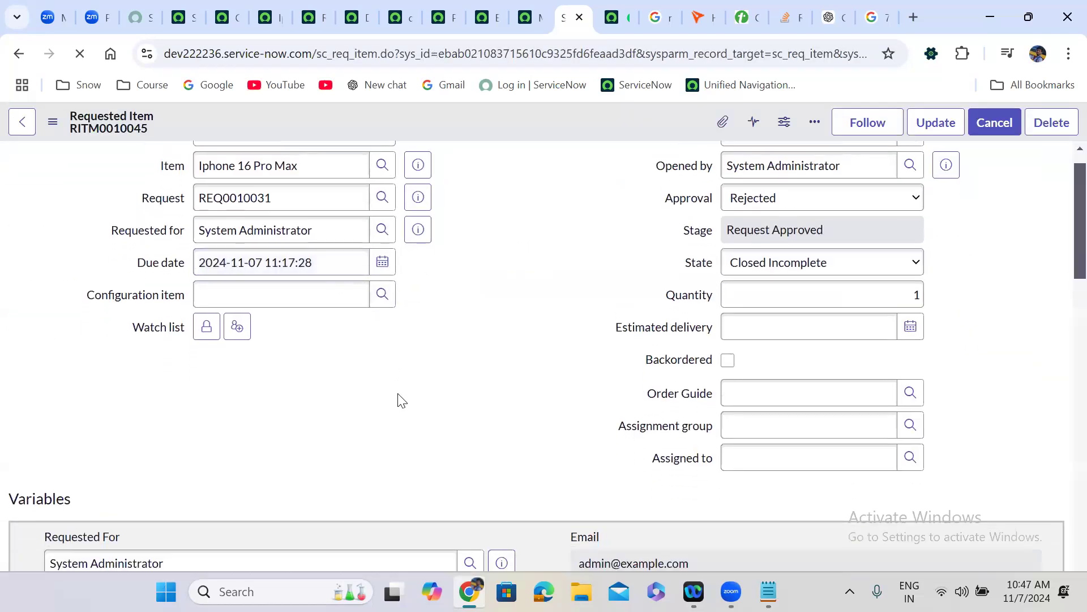
scroll(400, 397, "down", 2)
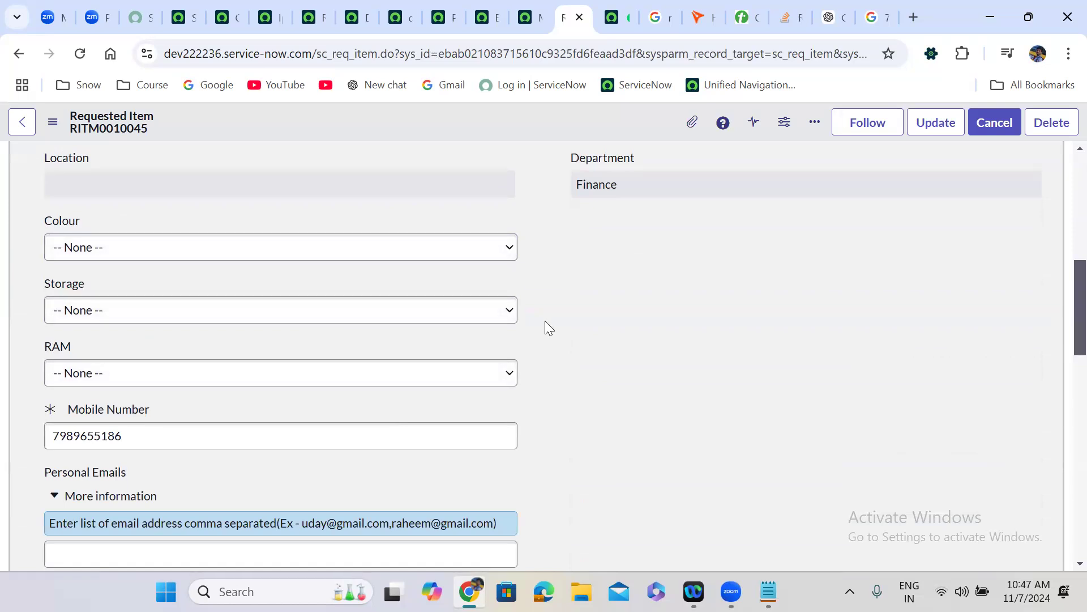
- Replace the requested item's Mobile Number with 'ywiquirwq' to test its validation
double_click(127, 434)
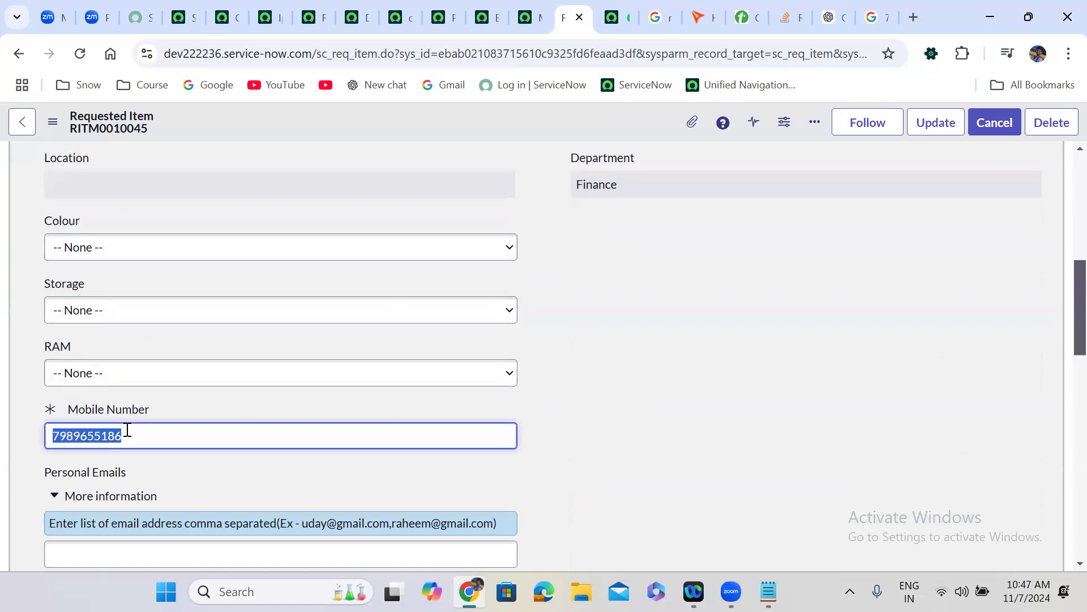
type("ywiquirwq")
left_click(605, 420)
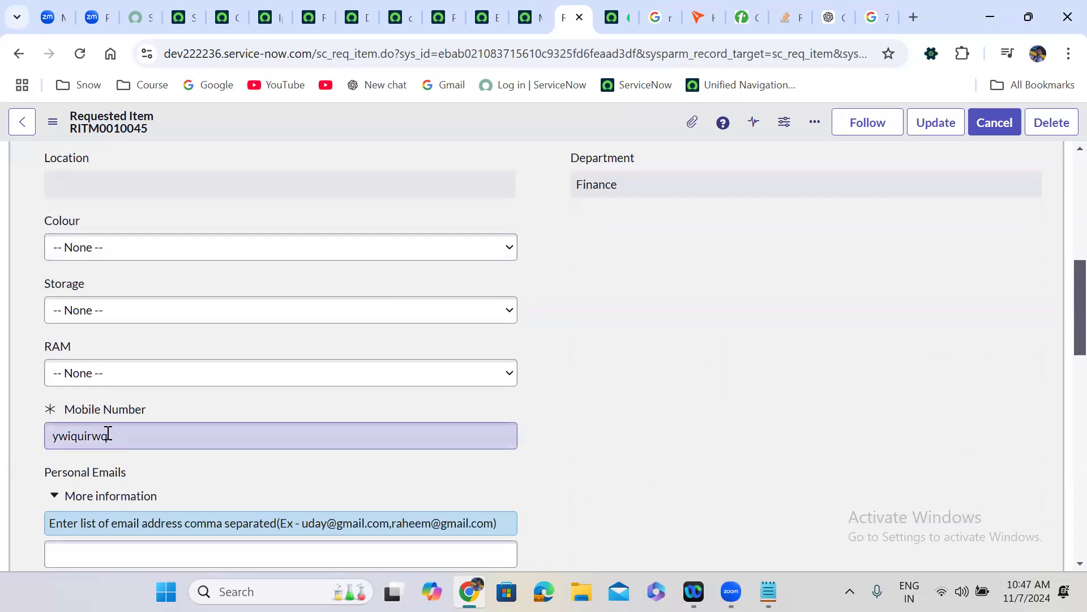
double_click(108, 433)
left_click(585, 426)
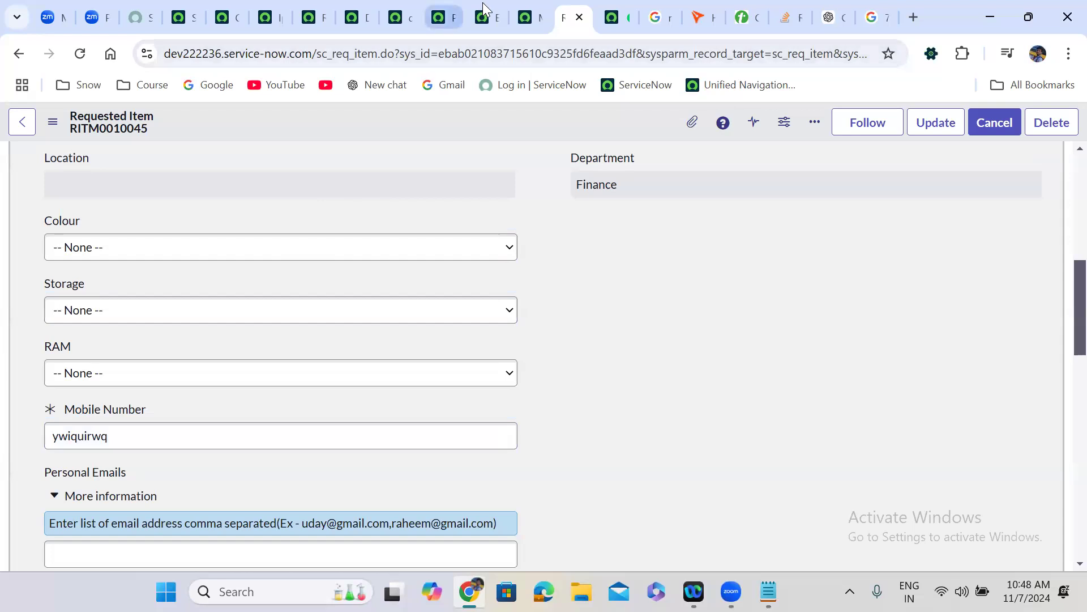
- Enable Applies on Requested Items for Mobile number validation, save, and reload RITM0010045
left_click(528, 16)
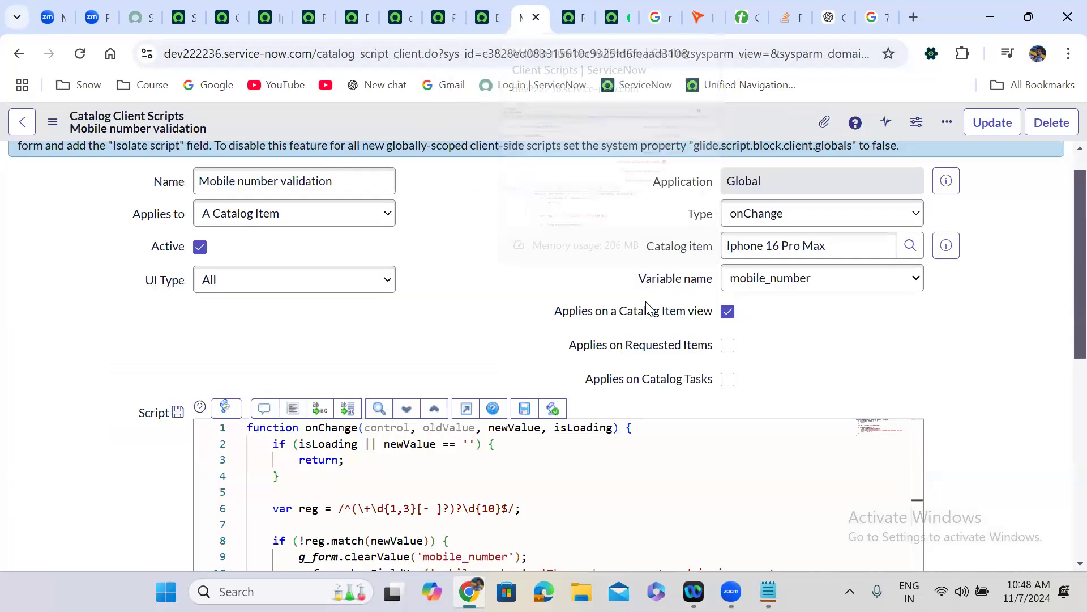
left_click(723, 347)
right_click(453, 122)
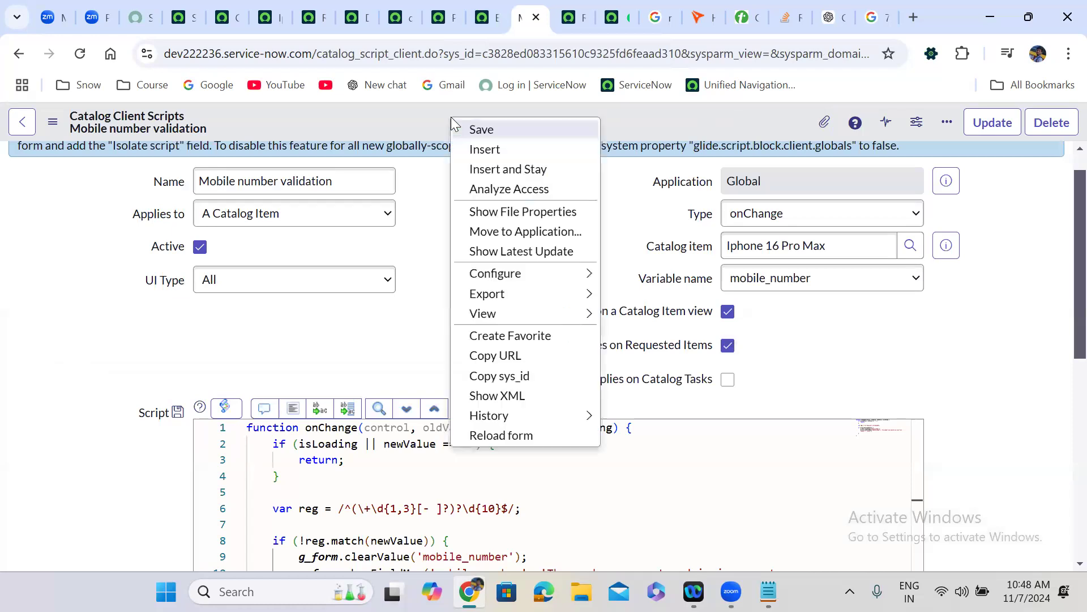
left_click(479, 131)
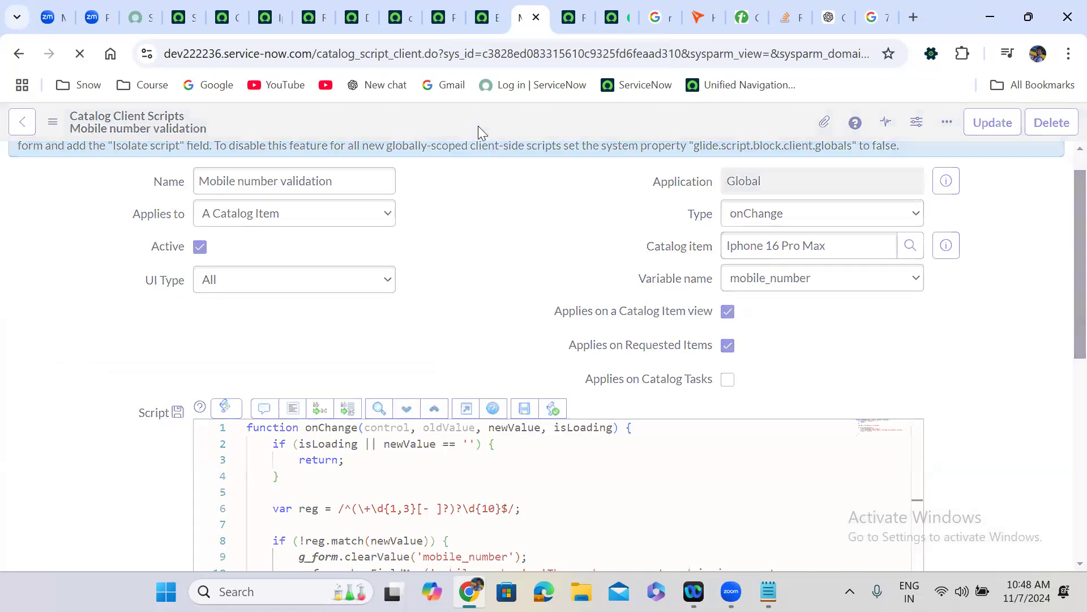
left_click(569, 17)
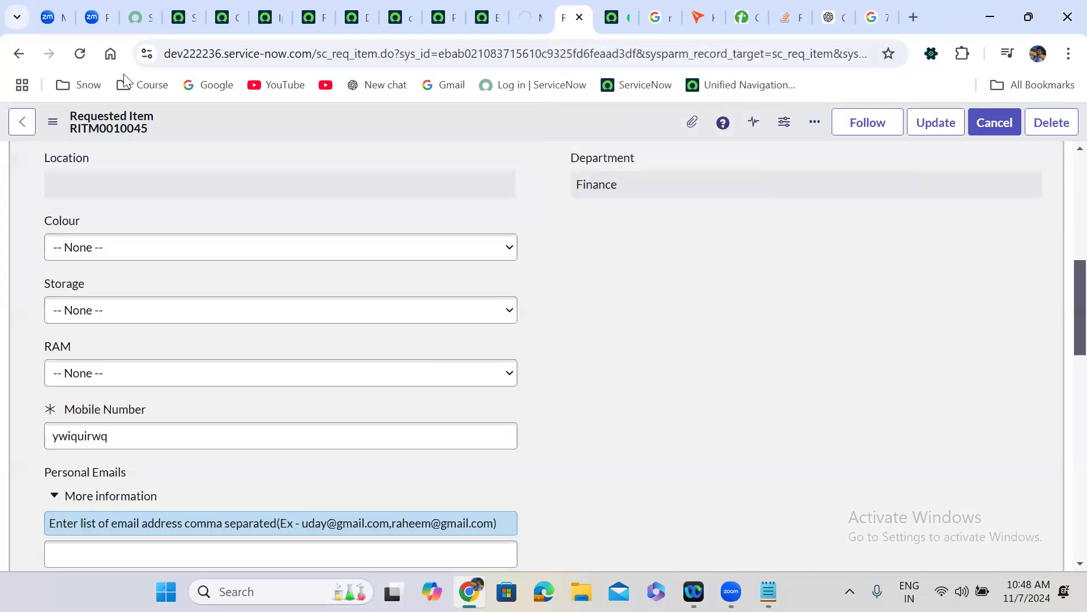
left_click(79, 53)
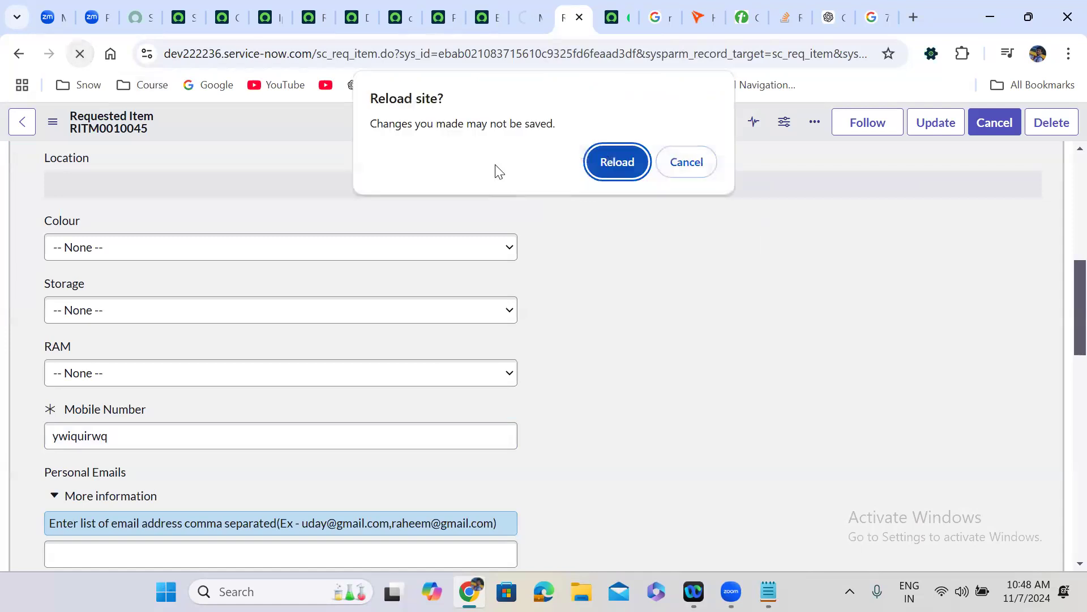
left_click(617, 162)
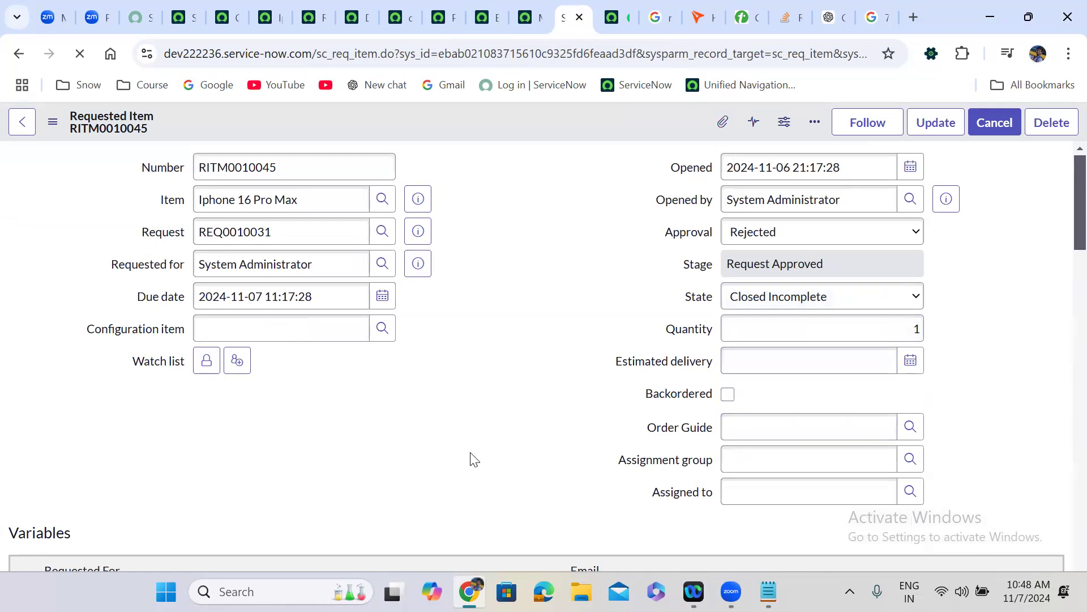
- Replace RITM0010045's Mobile Number with 'wiquiuroiq' to trigger the incorrect-format error
left_click(526, 17)
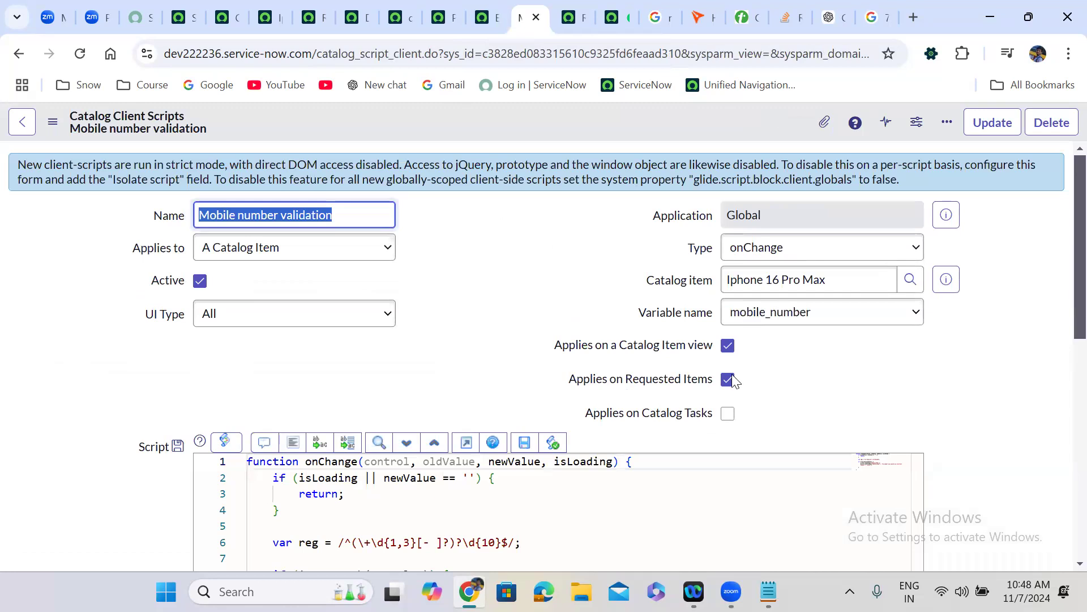
left_click(572, 6)
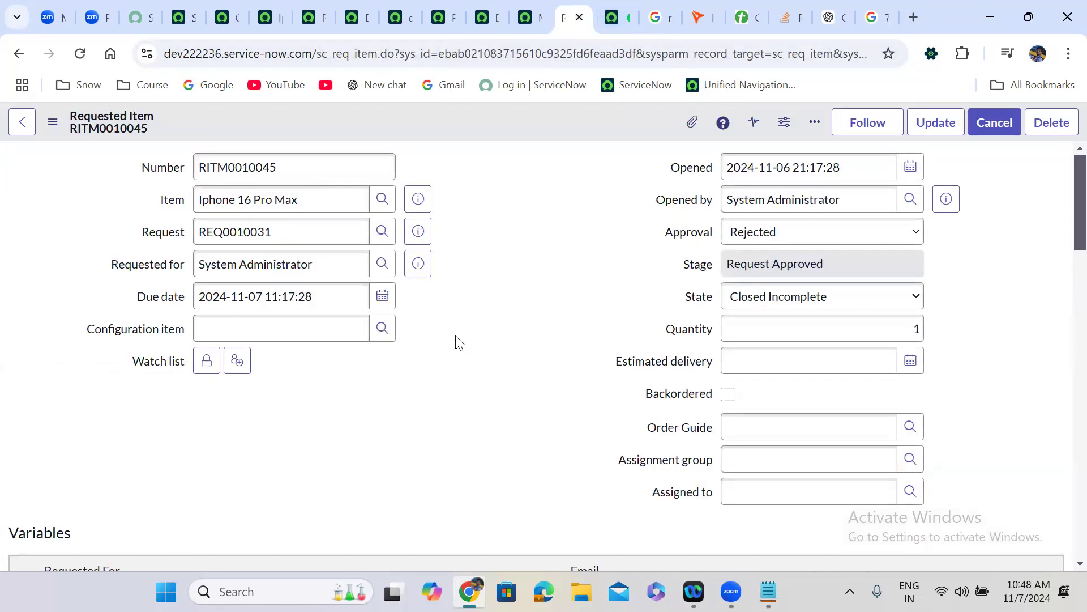
scroll(457, 340, "down", 10)
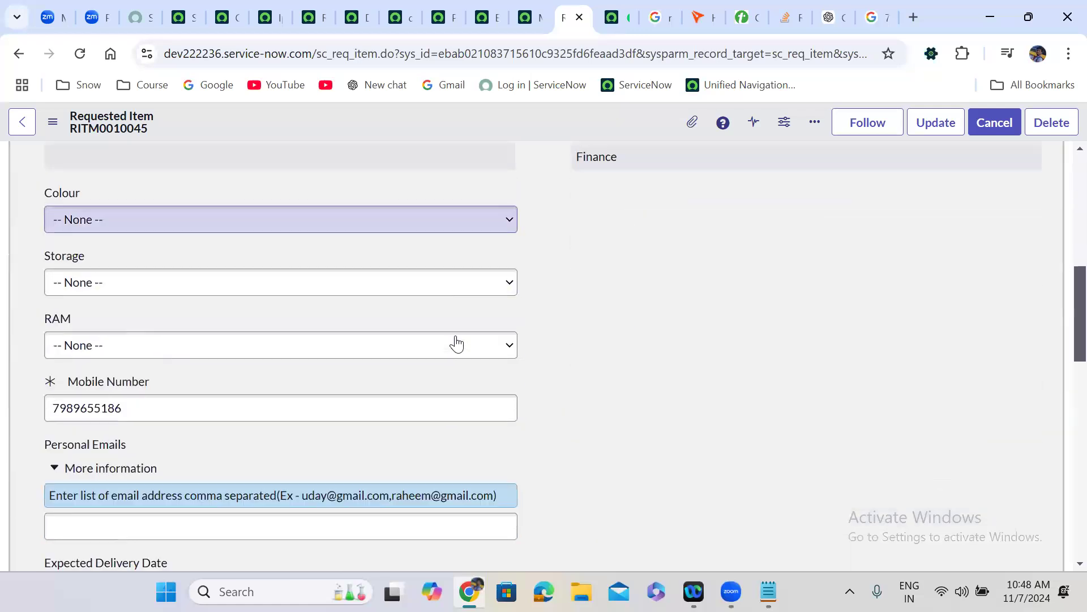
double_click(124, 374)
type("wiquiuroiq")
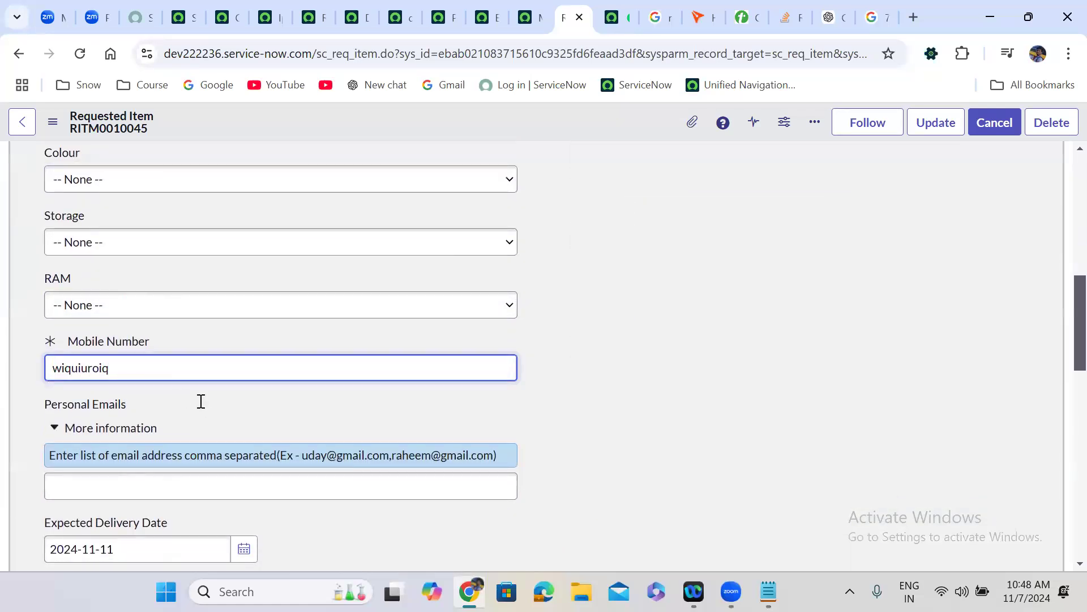
left_click(201, 401)
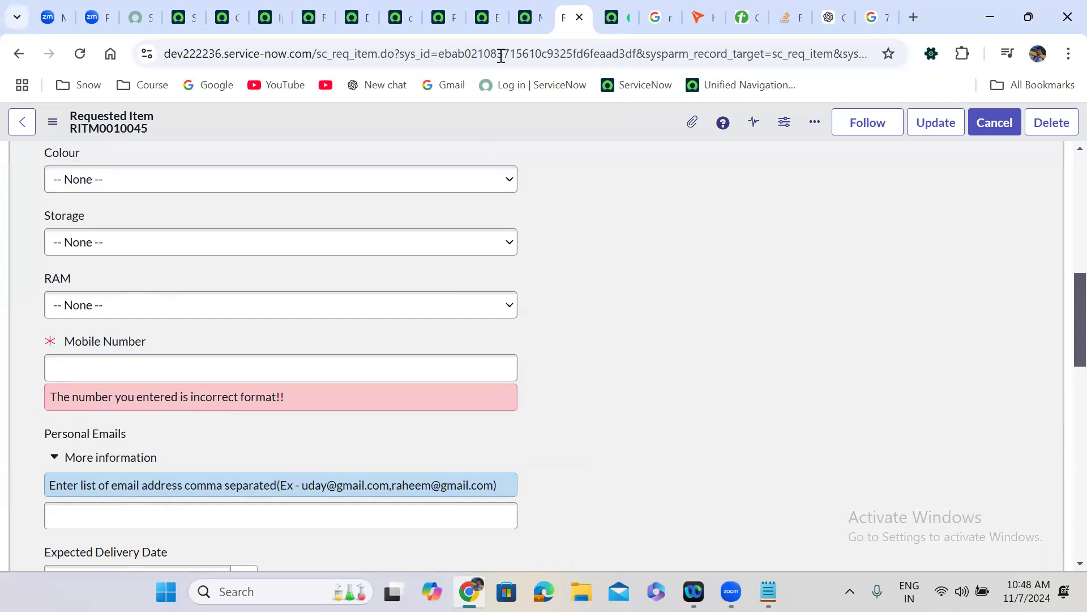
- Check the validation script settings, then view RITM0010045's empty Catalog Tasks list
left_click(525, 13)
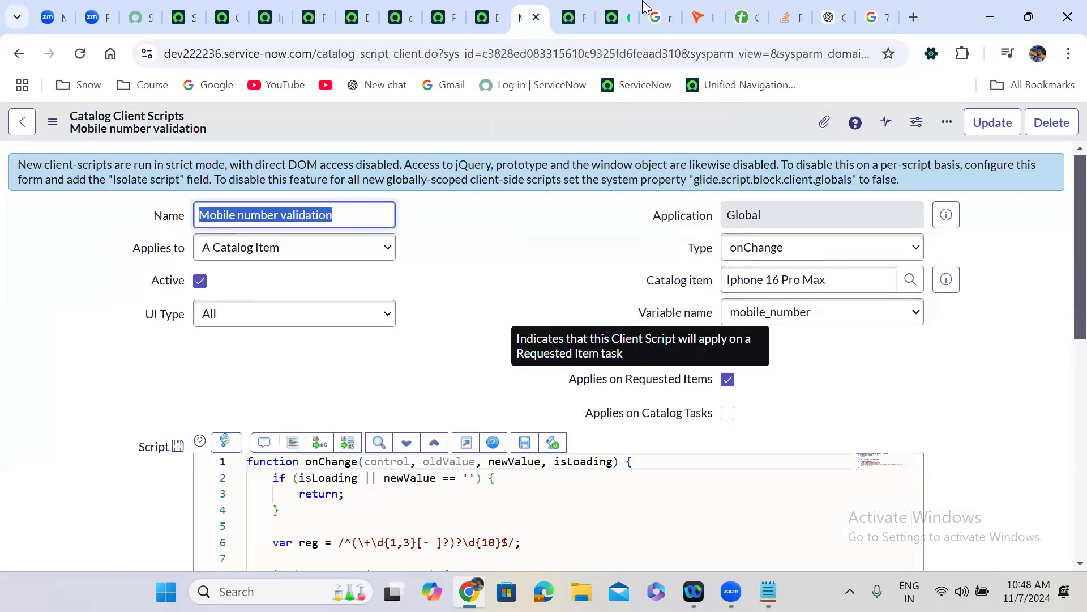
left_click(573, 17)
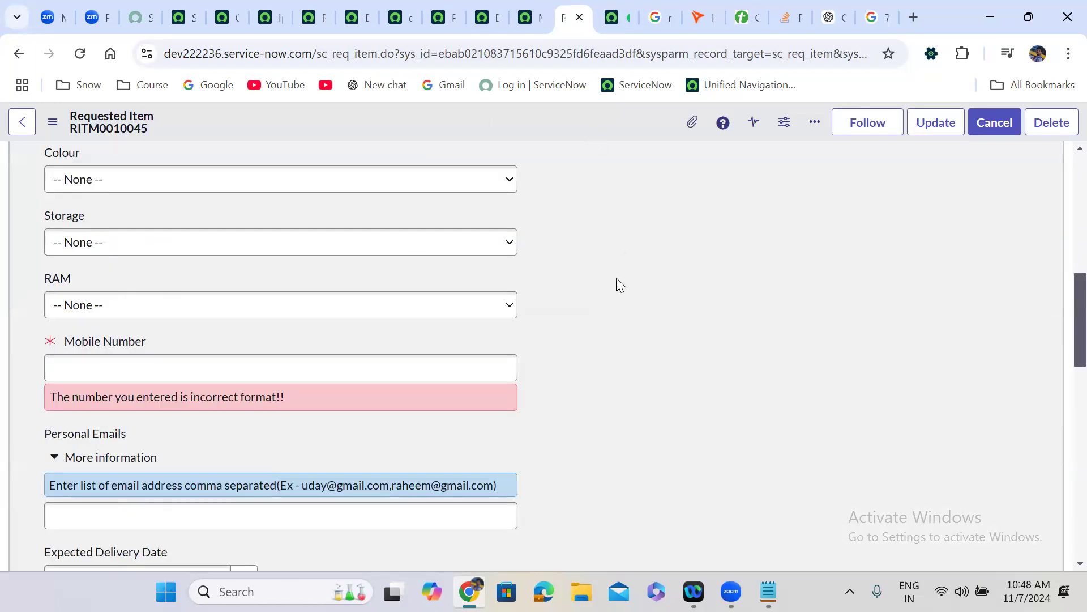
scroll(617, 278, "down", 12)
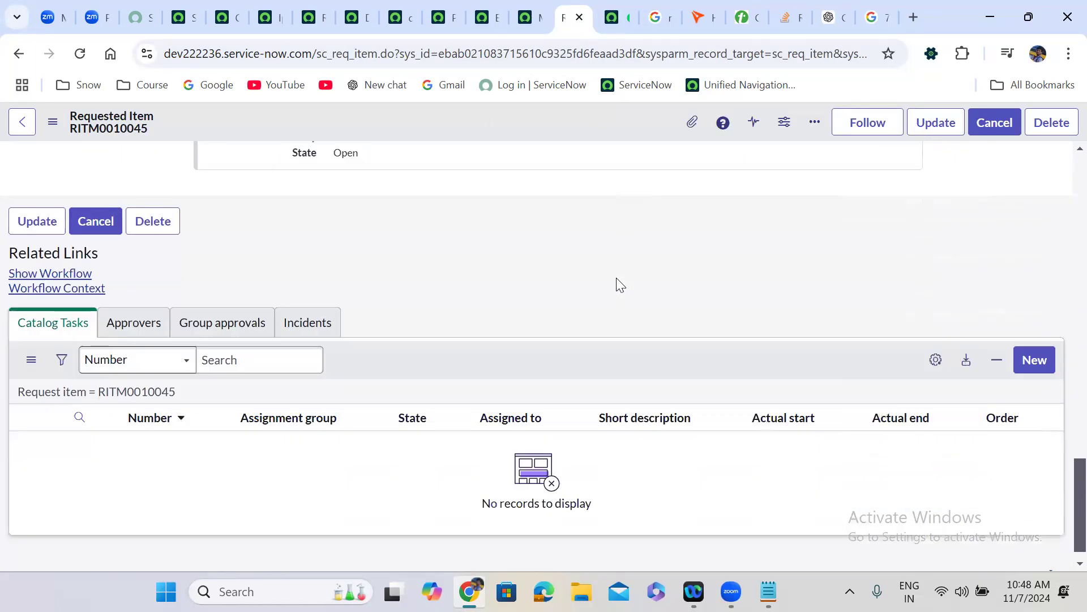
left_click(77, 309)
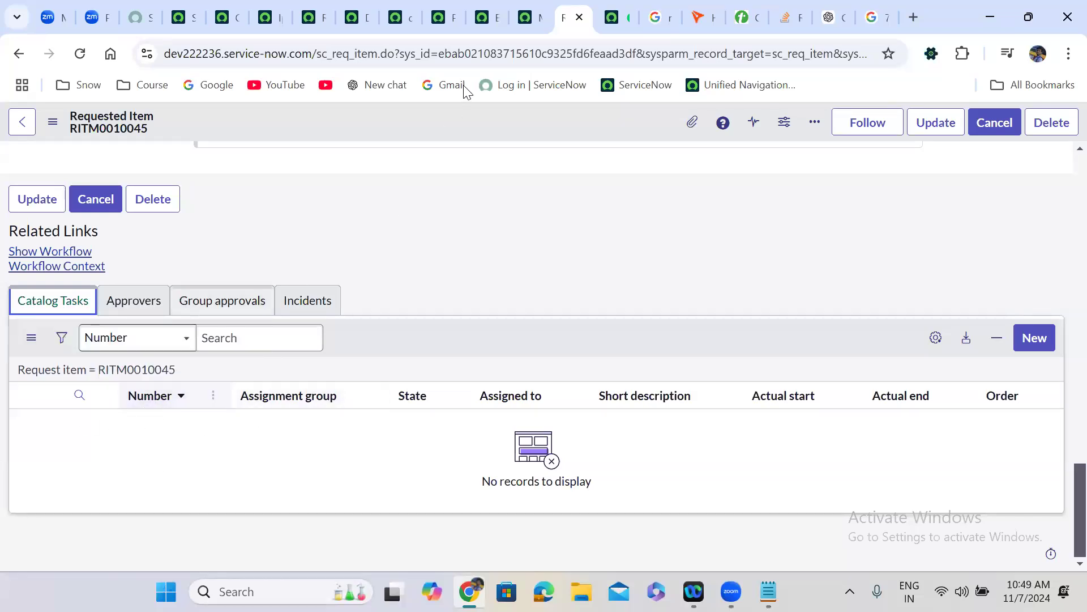
left_click(528, 17)
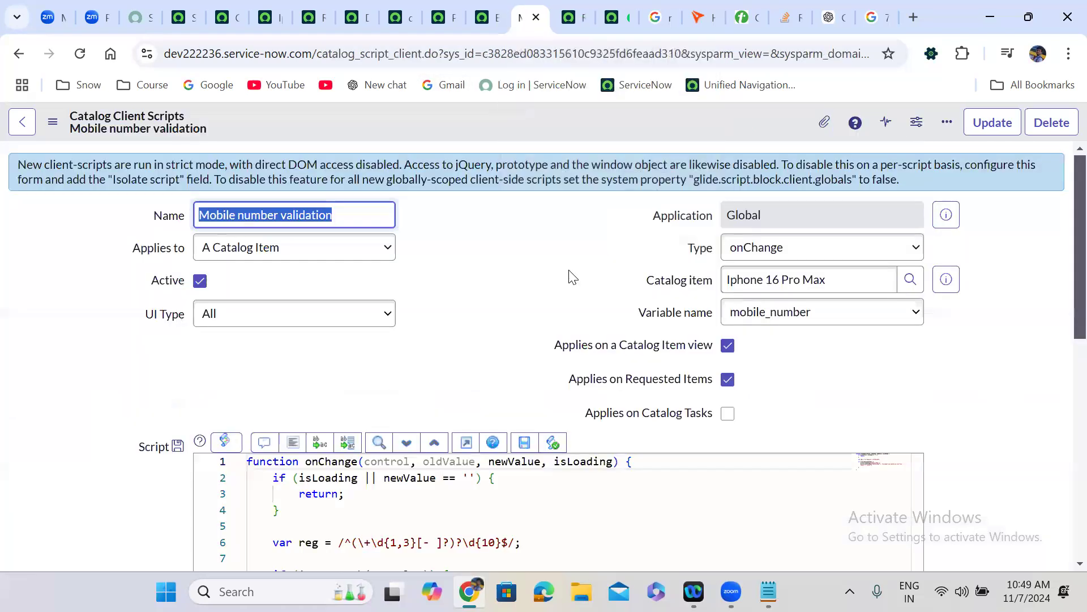
- Tick Applies on Catalog Tasks on the Mobile number validation script and save it
left_click(728, 416)
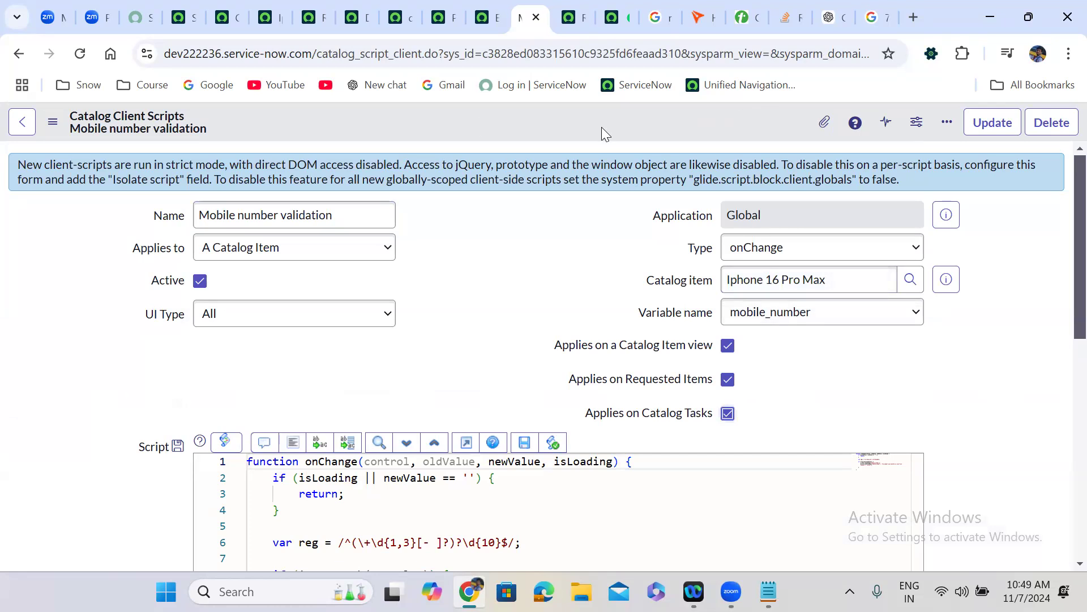
right_click(475, 122)
left_click(506, 132)
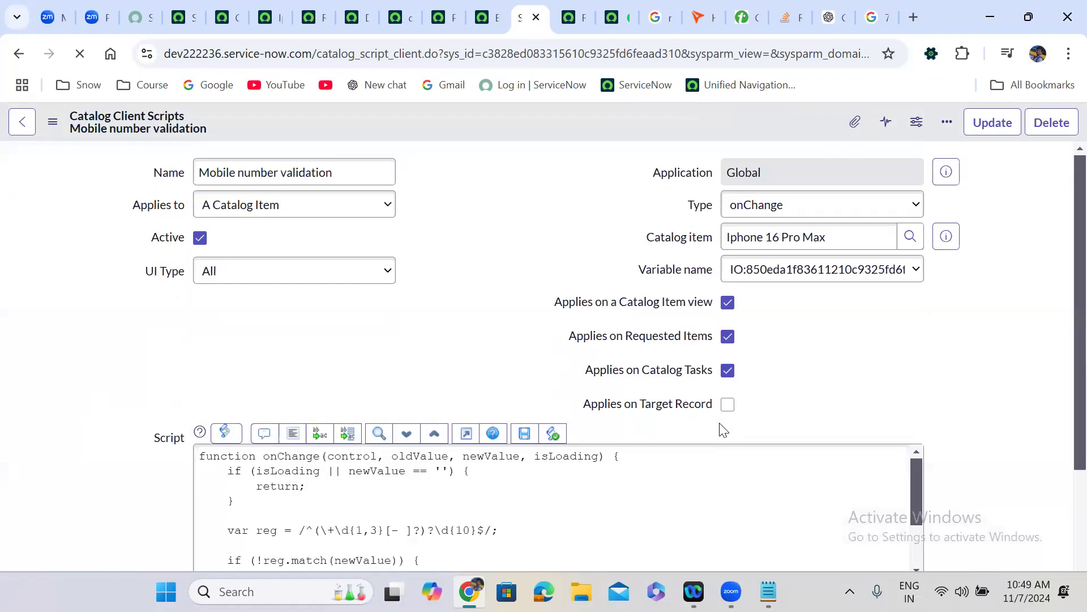
scroll(721, 425, "down", 2)
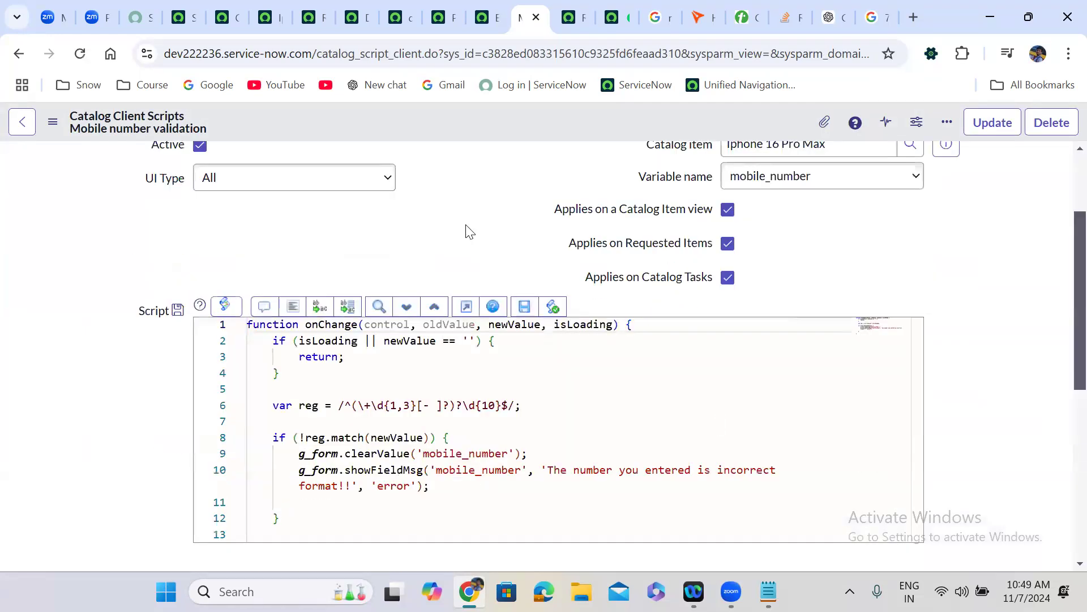
scroll(469, 231, "up", 2)
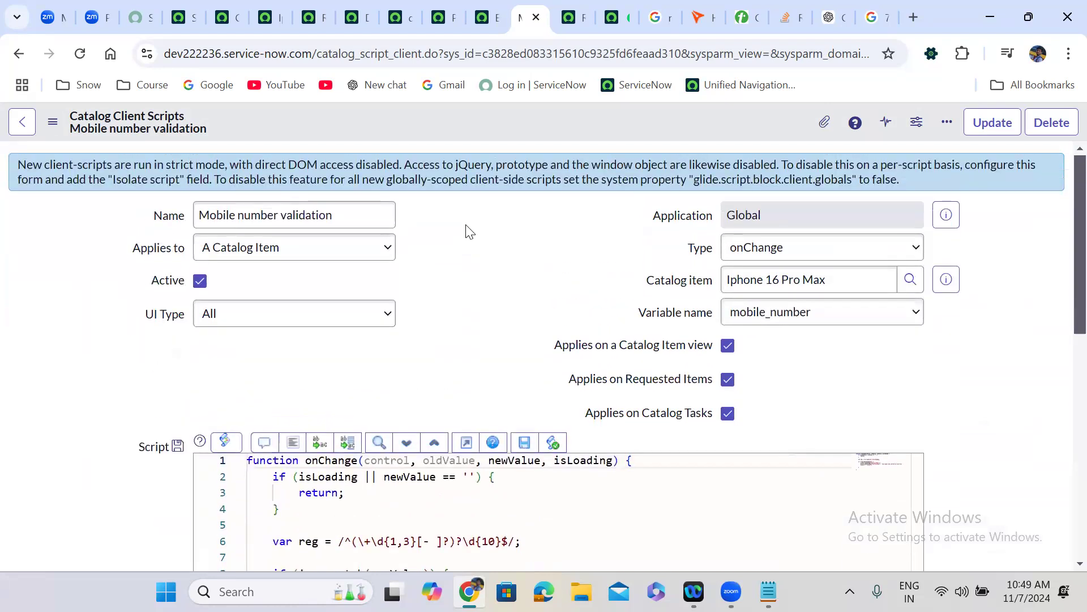
scroll(469, 231, "up", 1)
- Show the Iphone 16 Pro Max catalog item's Catalog UI Policies list
left_click(267, 16)
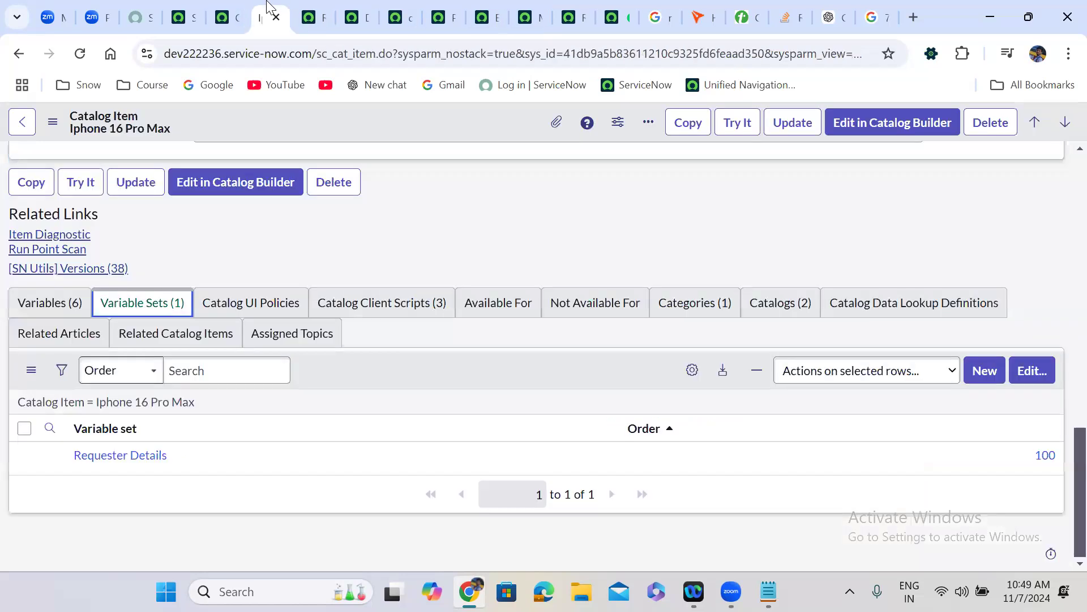
left_click(255, 305)
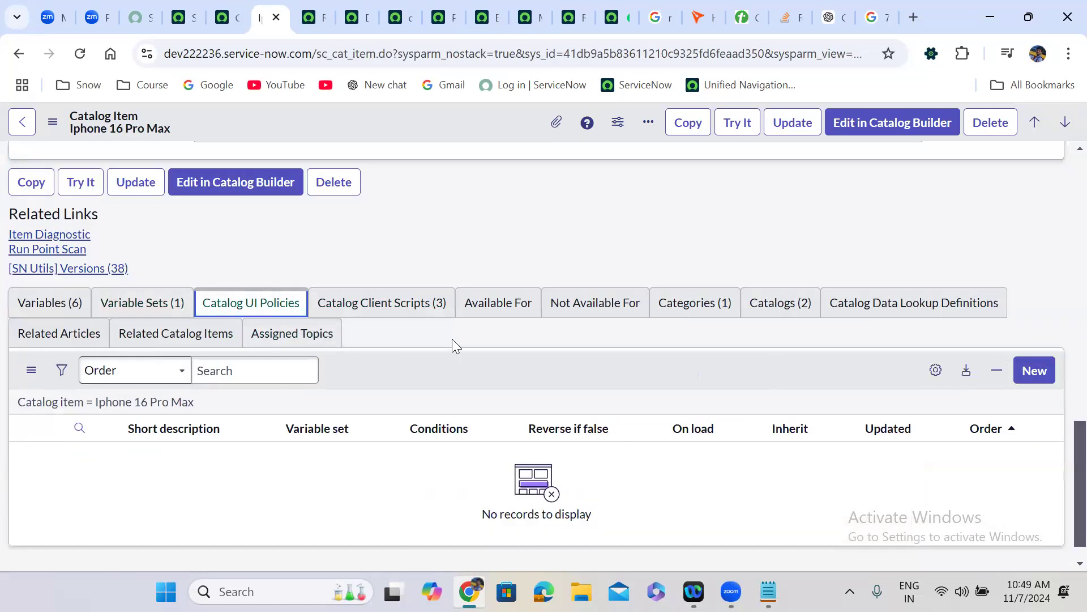
left_click(289, 311)
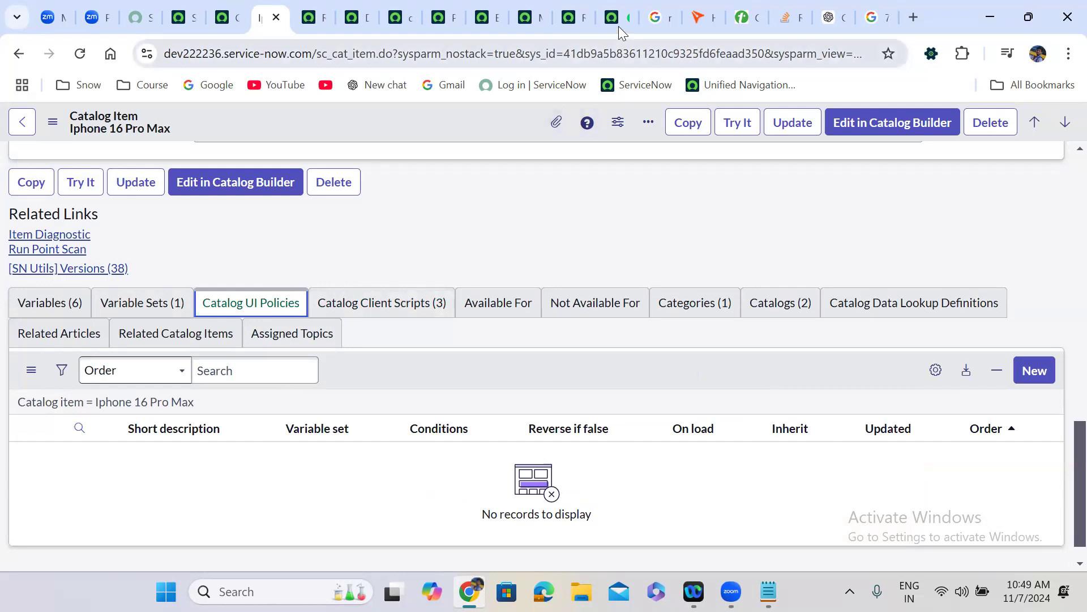
- Return to the top of RITM0010045 and preview its Iphone 16 Pro Max item
left_click(610, 6)
left_click(571, 7)
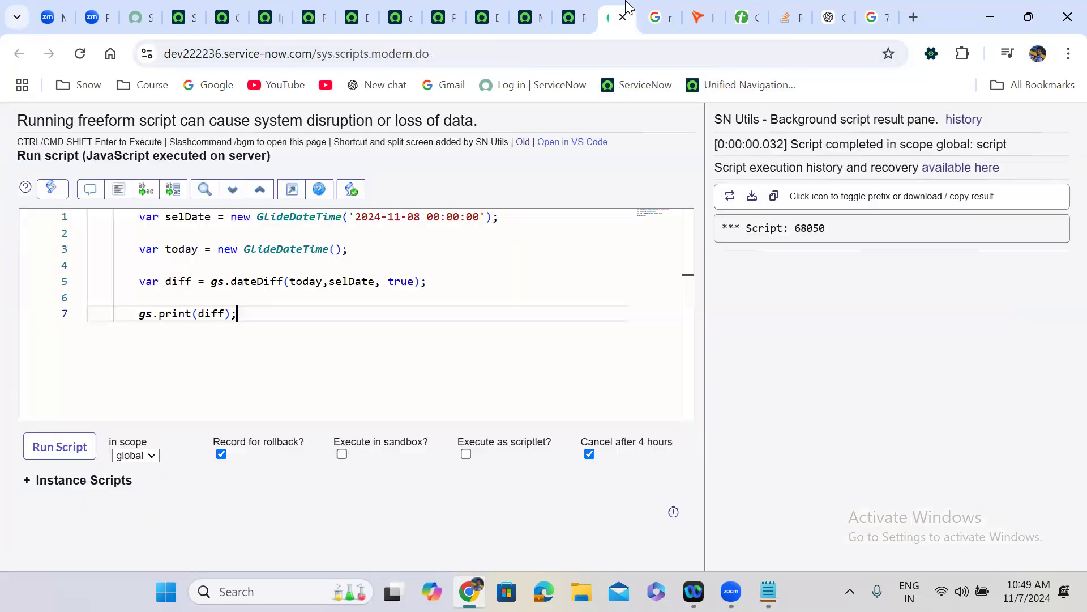
left_click(614, 8)
left_click(575, 7)
left_click(527, 8)
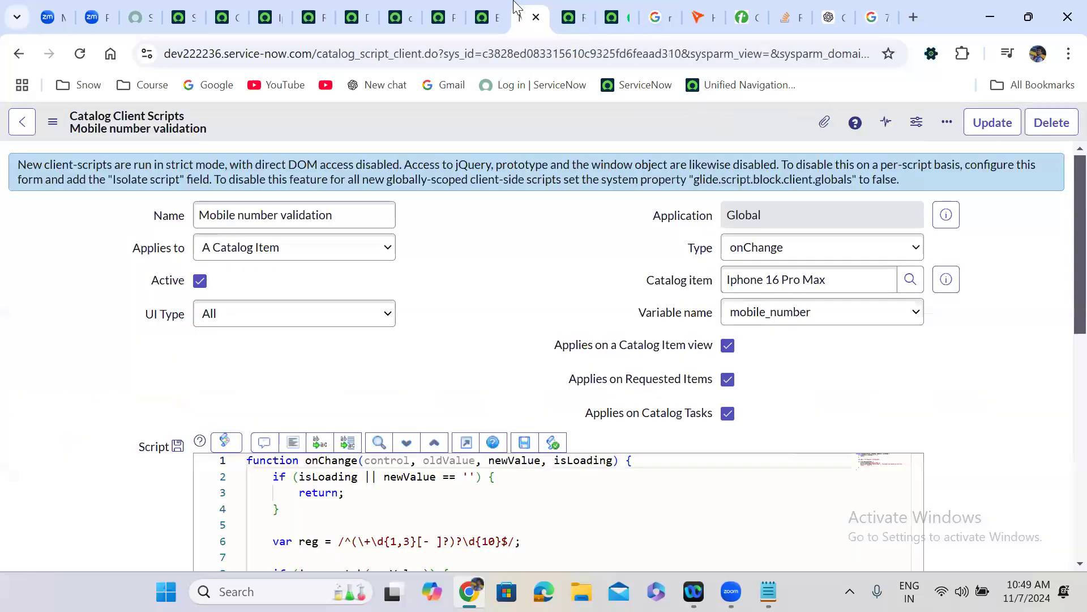
left_click(557, 7)
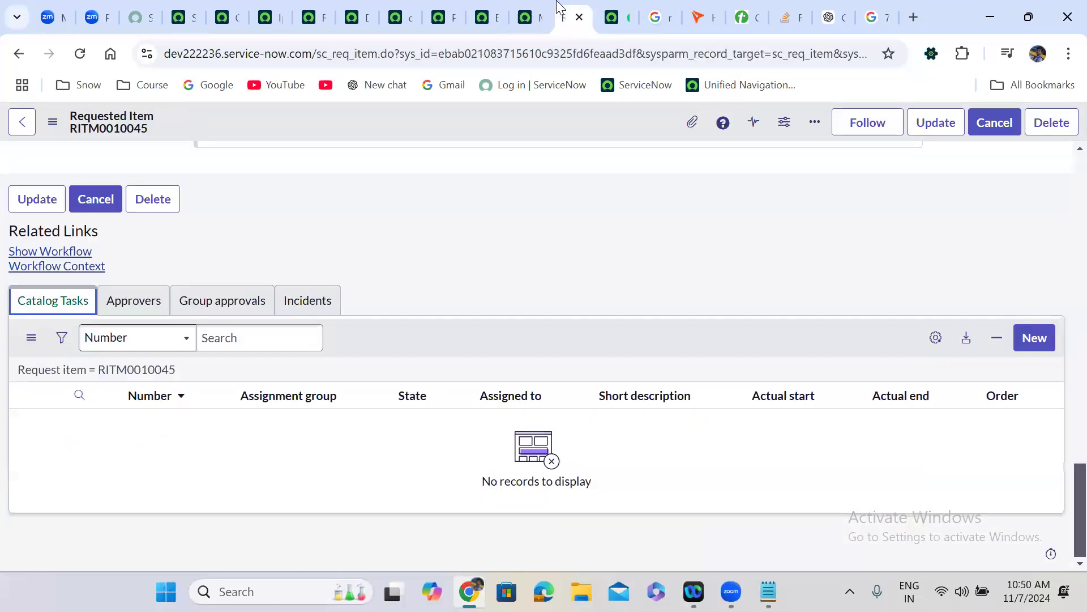
left_click_drag(1060, 521, 1060, 313)
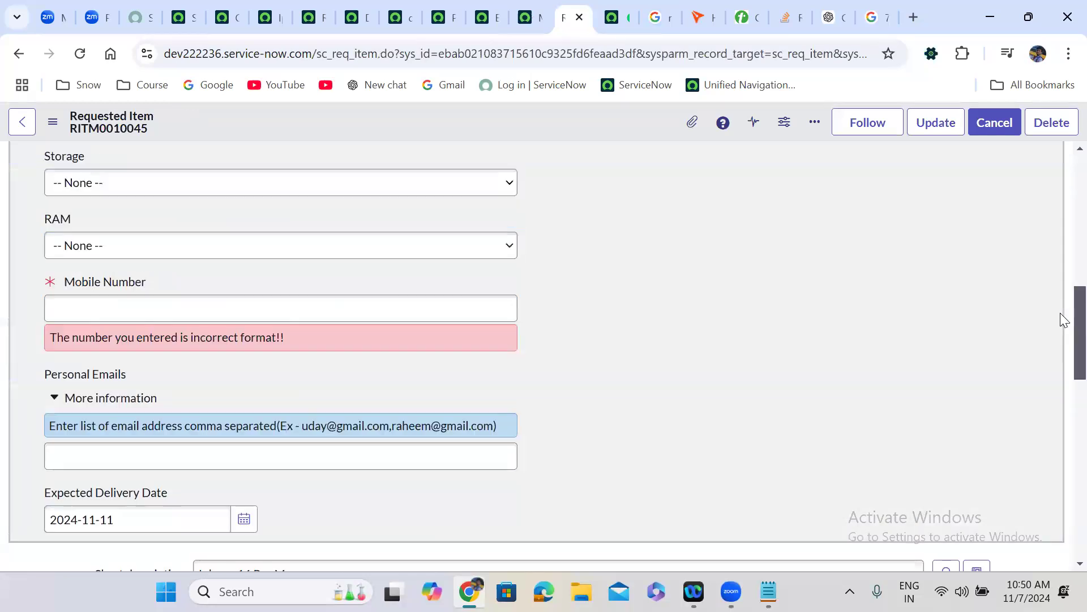
scroll(1060, 312, "up", 10)
left_click(418, 198)
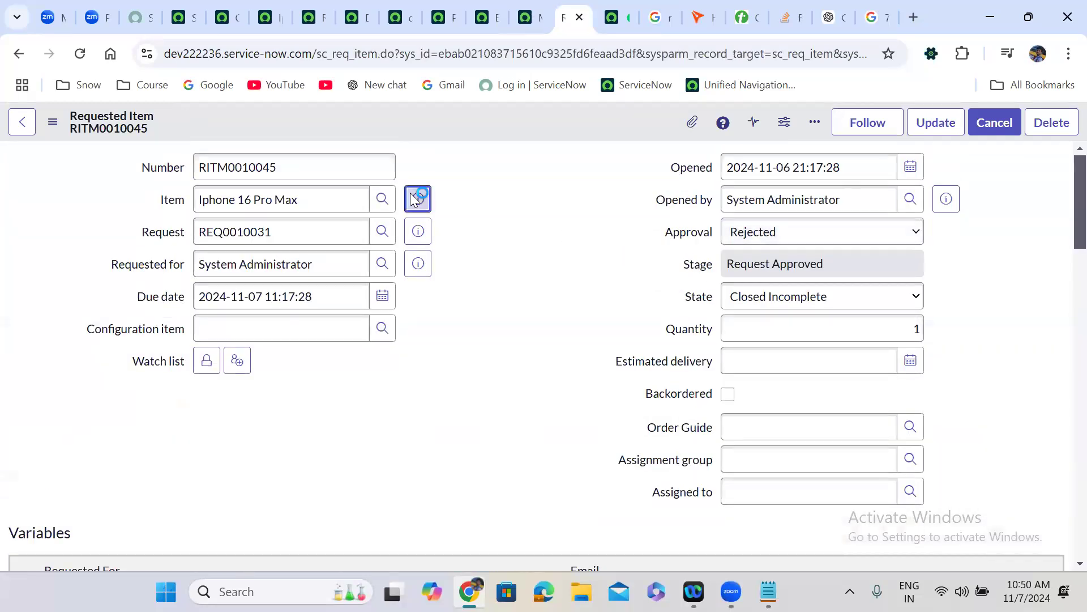
- Open the full Iphone 16 Pro Max record, leaving the RITM page, and review the order form fields
left_click(625, 250)
left_click(625, 198)
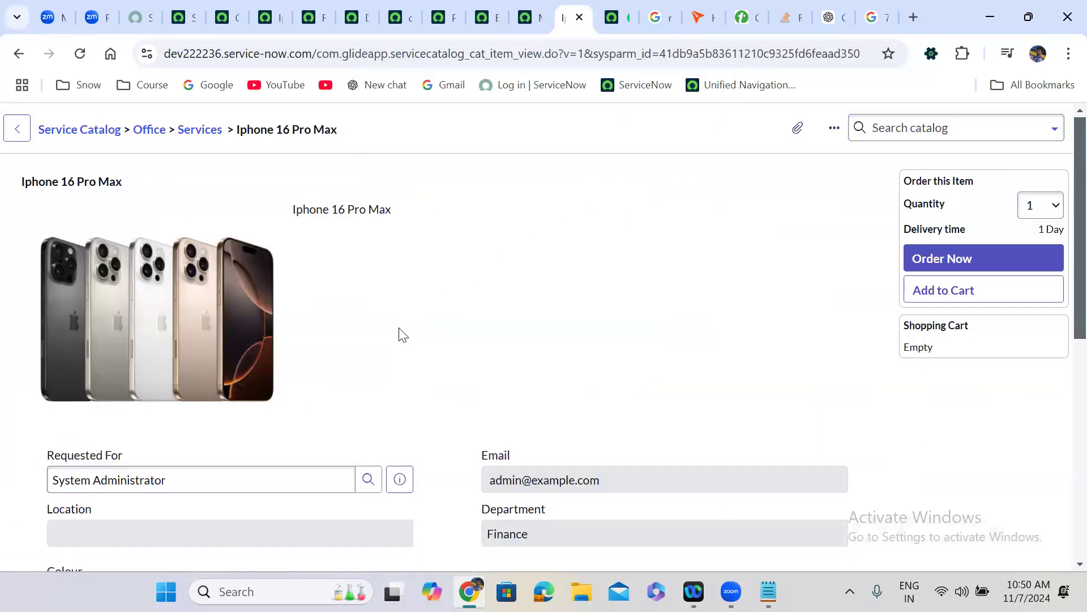
scroll(401, 335, "down", 1)
scroll(400, 334, "down", 7)
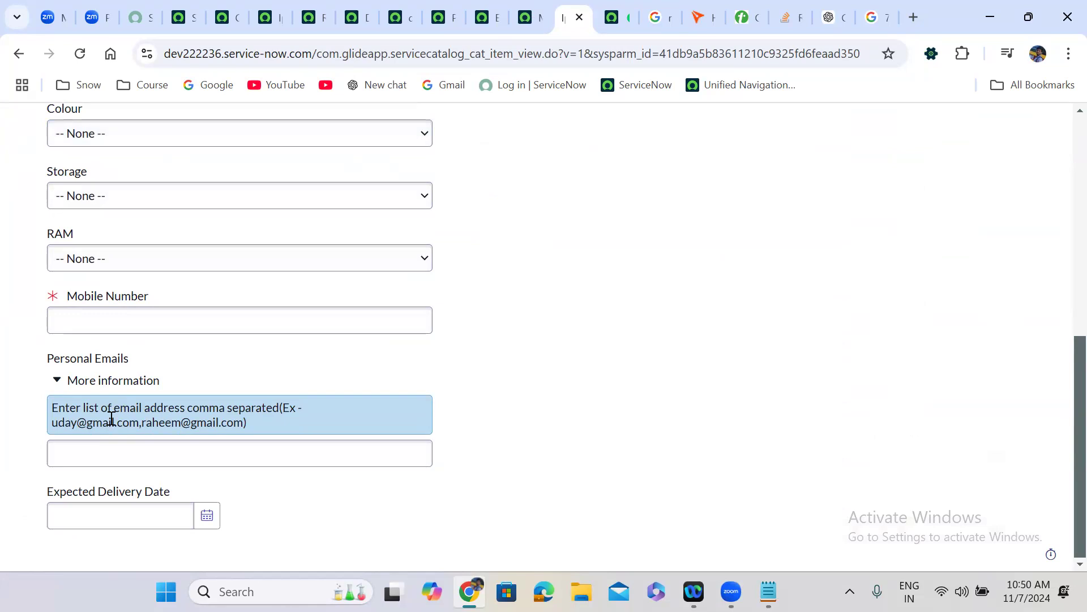
left_click(269, 10)
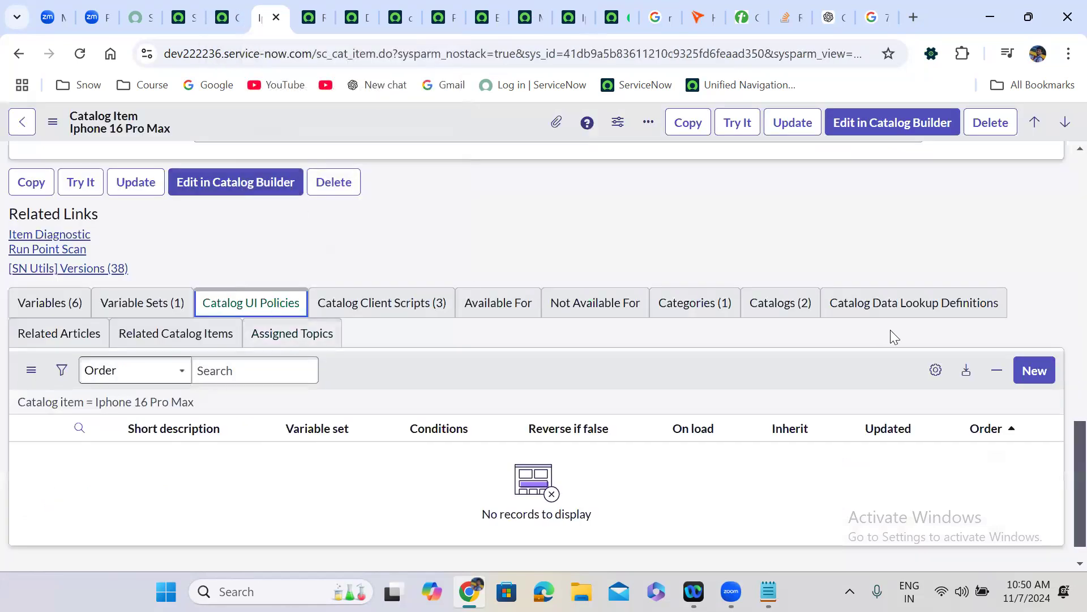
- Create a new UI policy, entering and correcting the short description 'Show Personal Email, Delivery Date fields'
left_click(1039, 371)
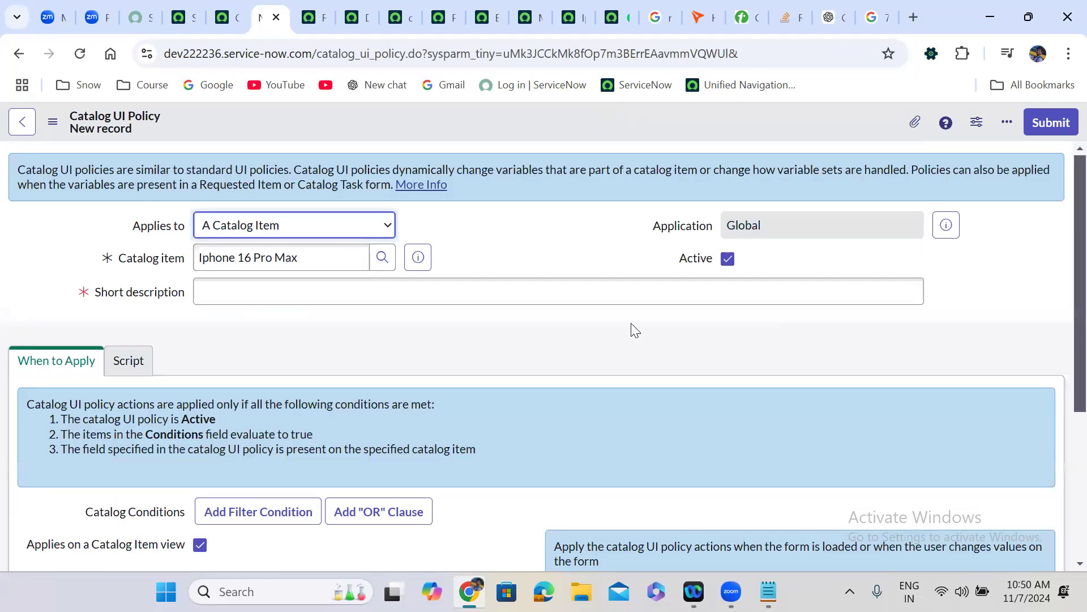
left_click(312, 299)
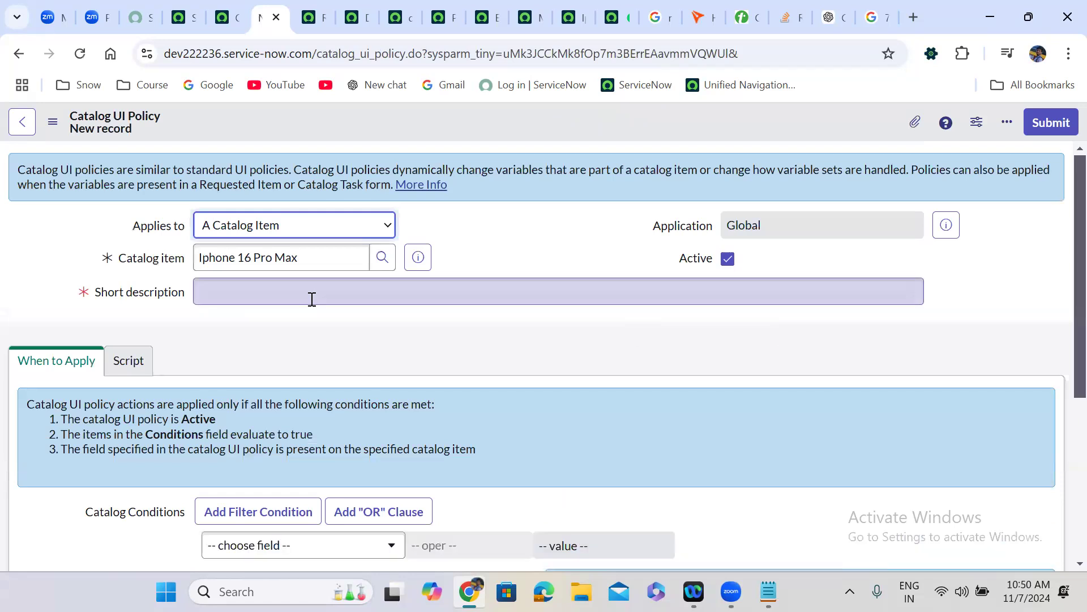
type("Show Per")
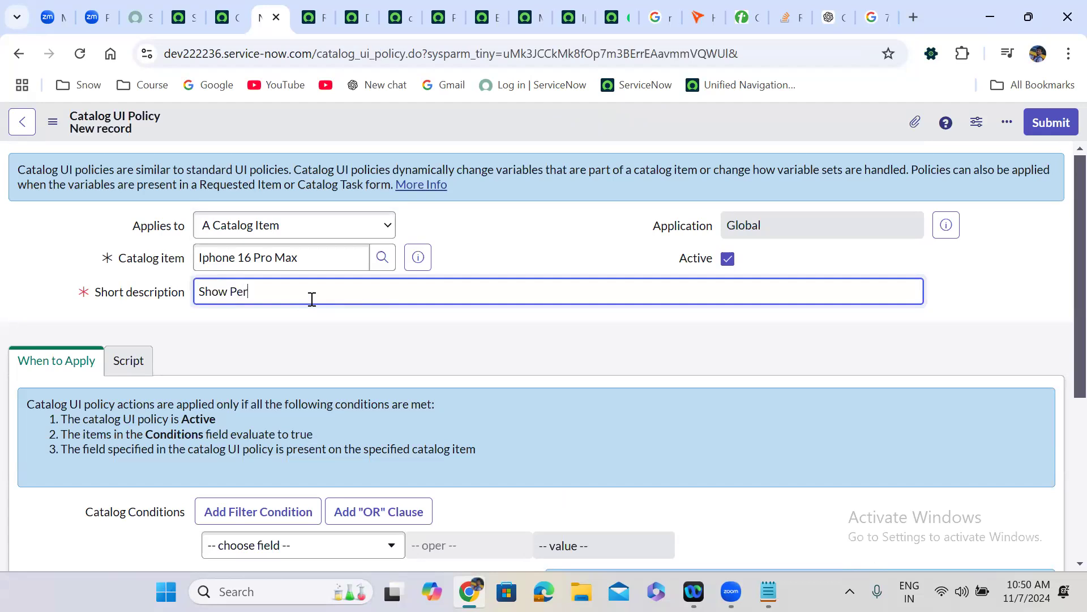
type("sonal Email, Deliver Date fields")
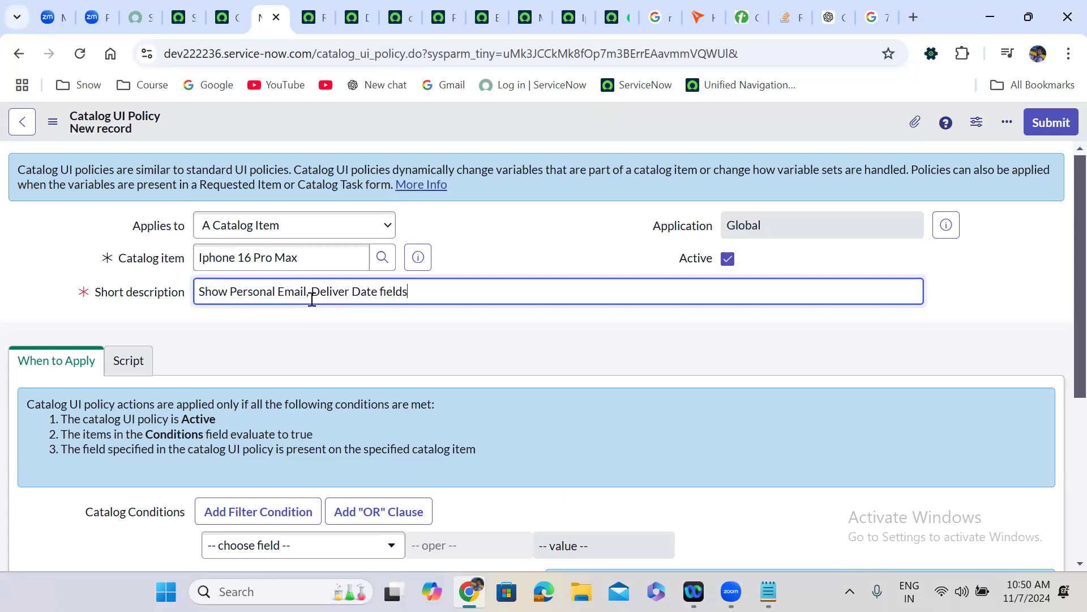
left_click(398, 346)
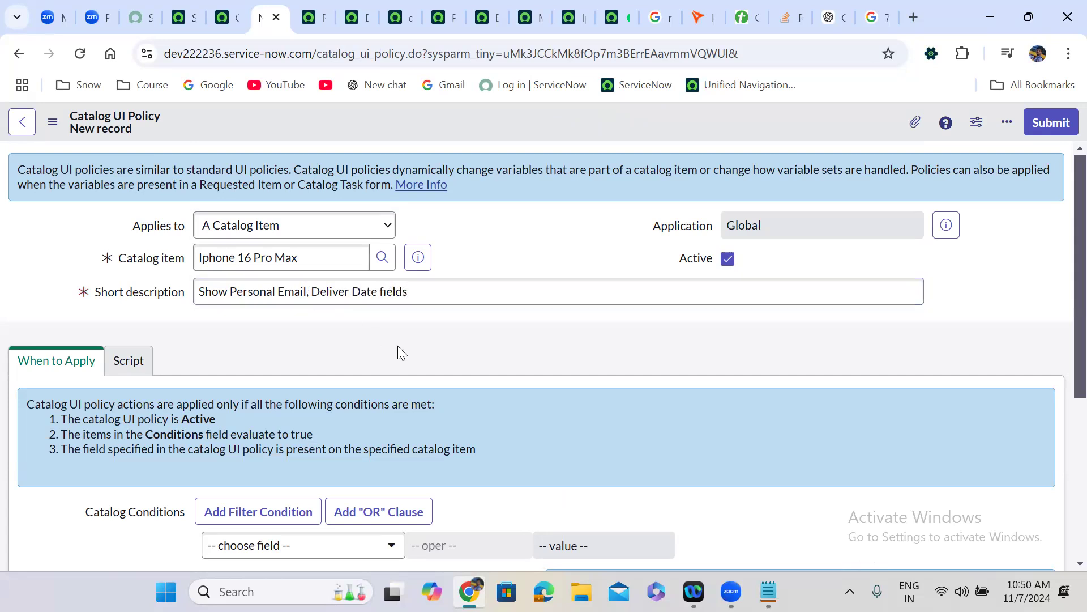
left_click(348, 291)
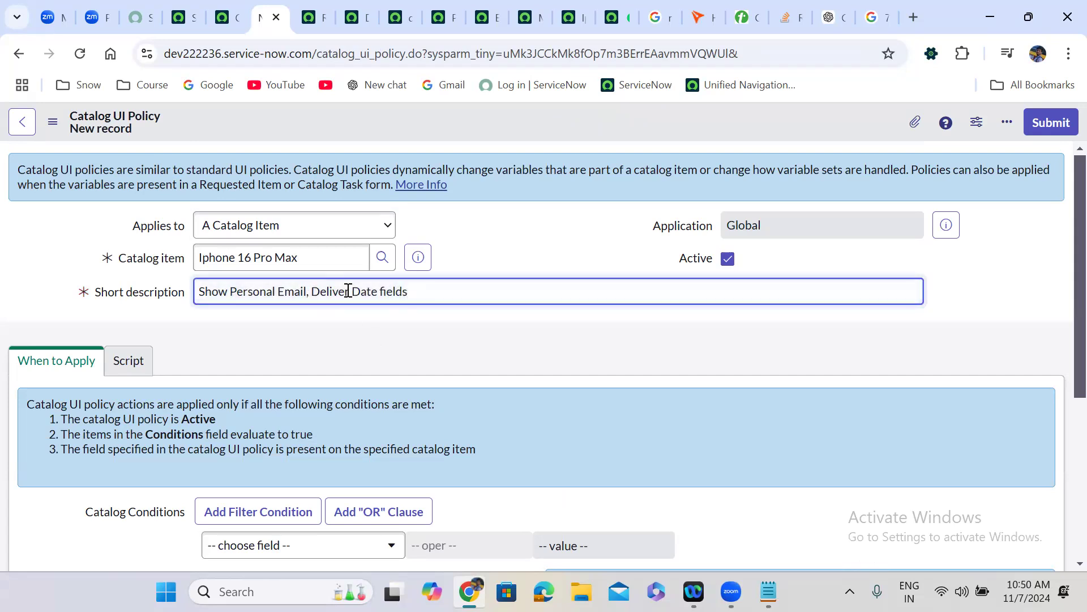
type("y")
left_click(424, 352)
scroll(425, 352, "down", 3)
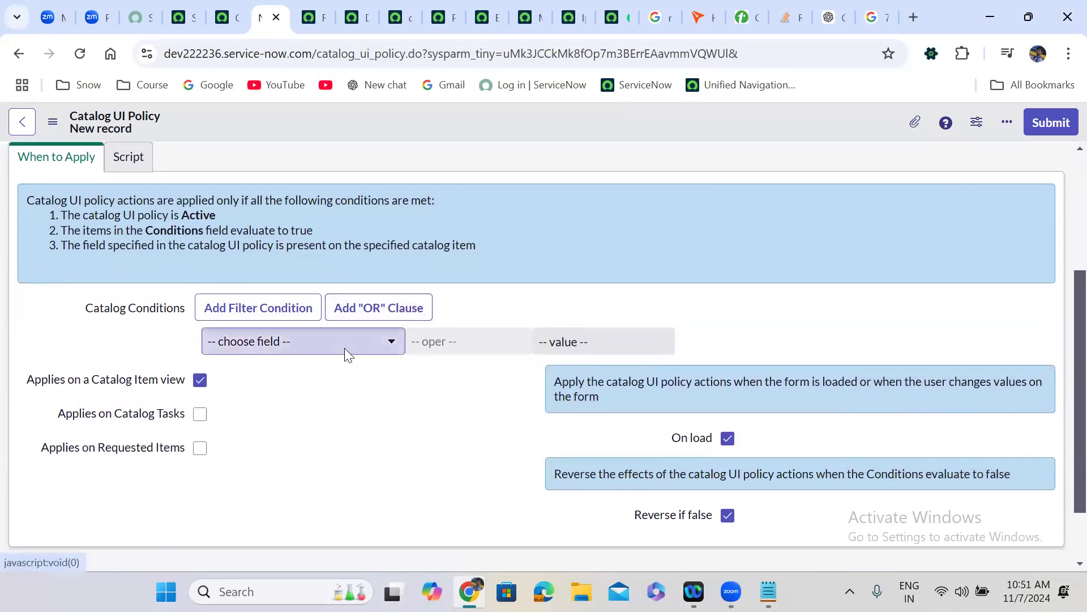
- Add the first catalog condition: colour is not -- None --
left_click(345, 347)
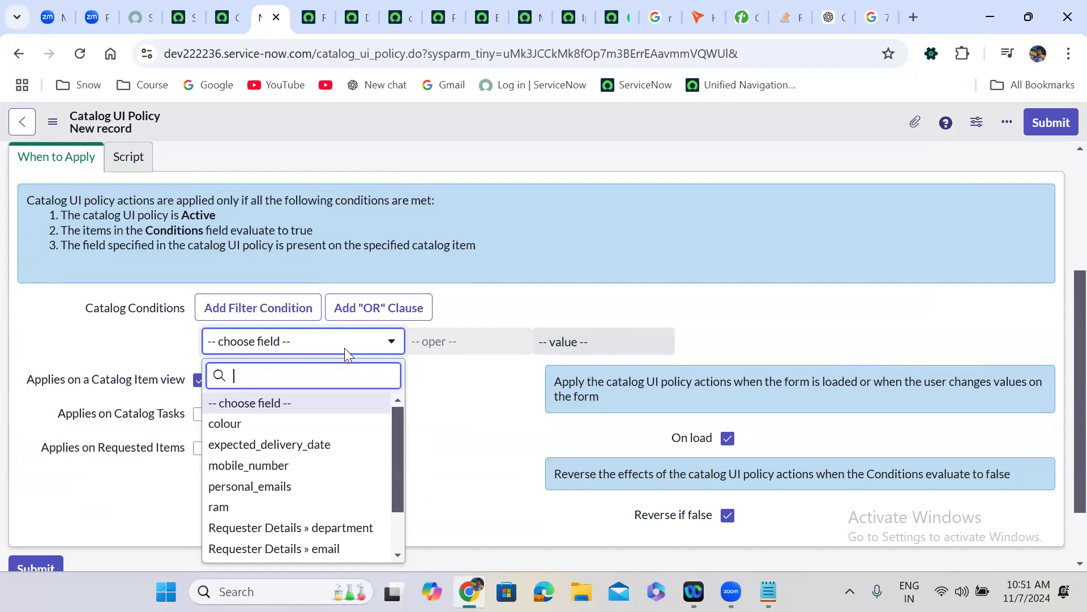
type("cpo")
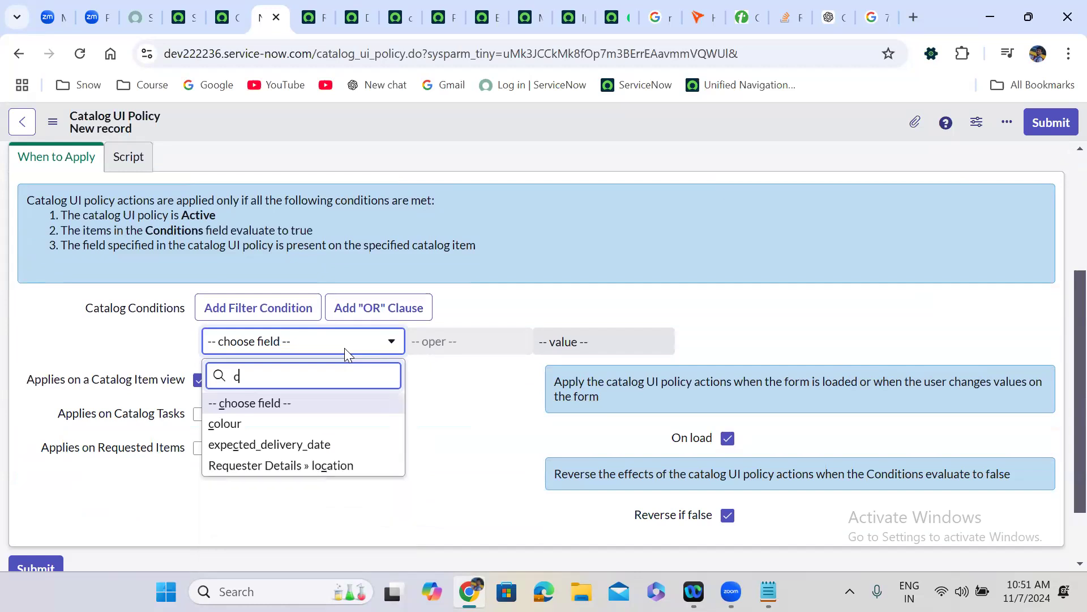
key("BackSpace")
key("BackSpace")
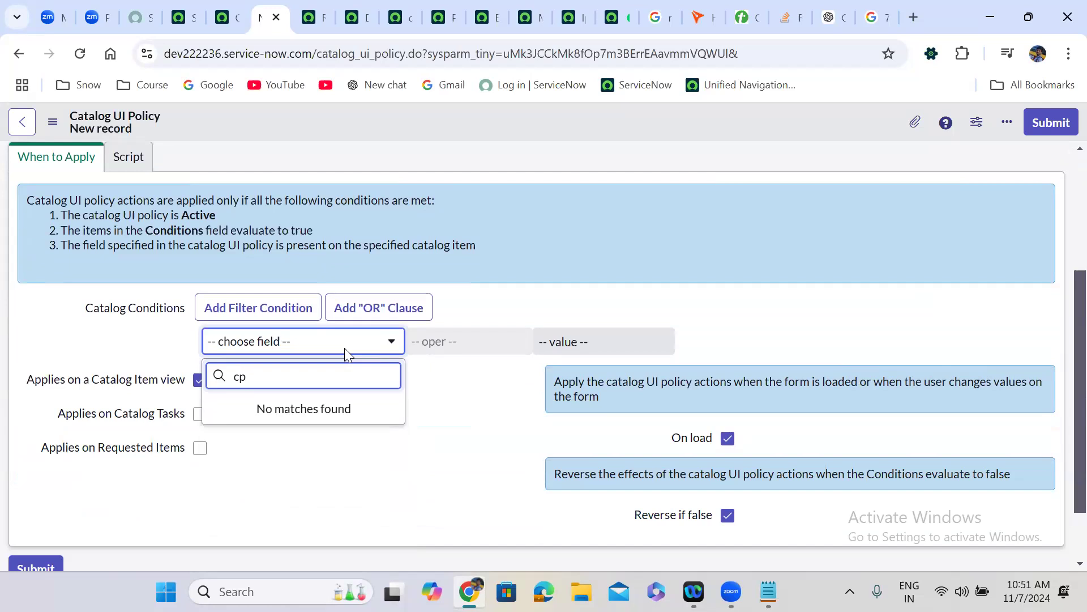
type("olo")
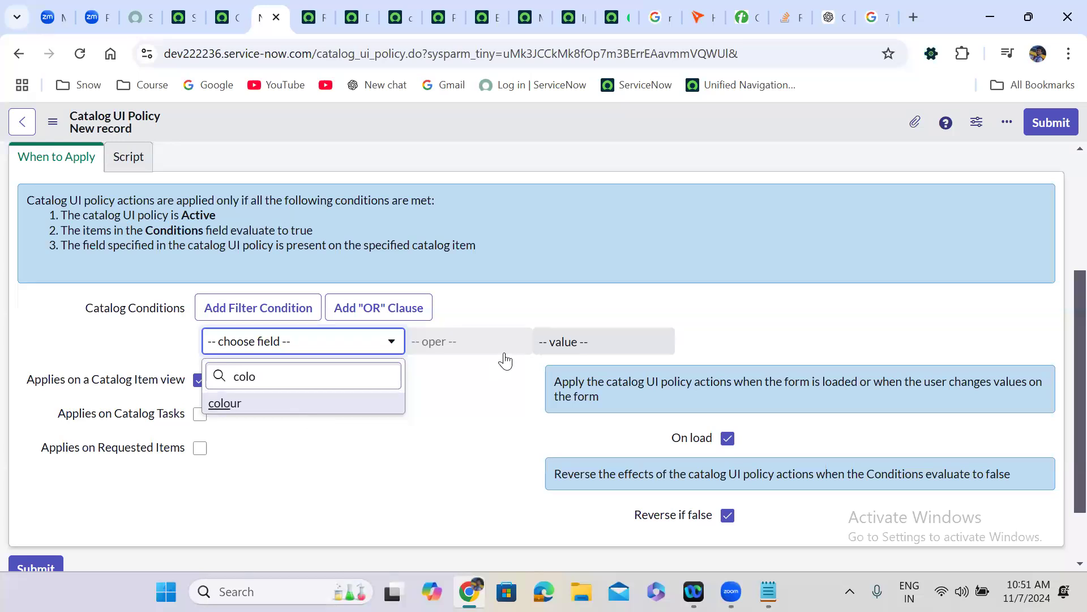
key("Return")
left_click(468, 347)
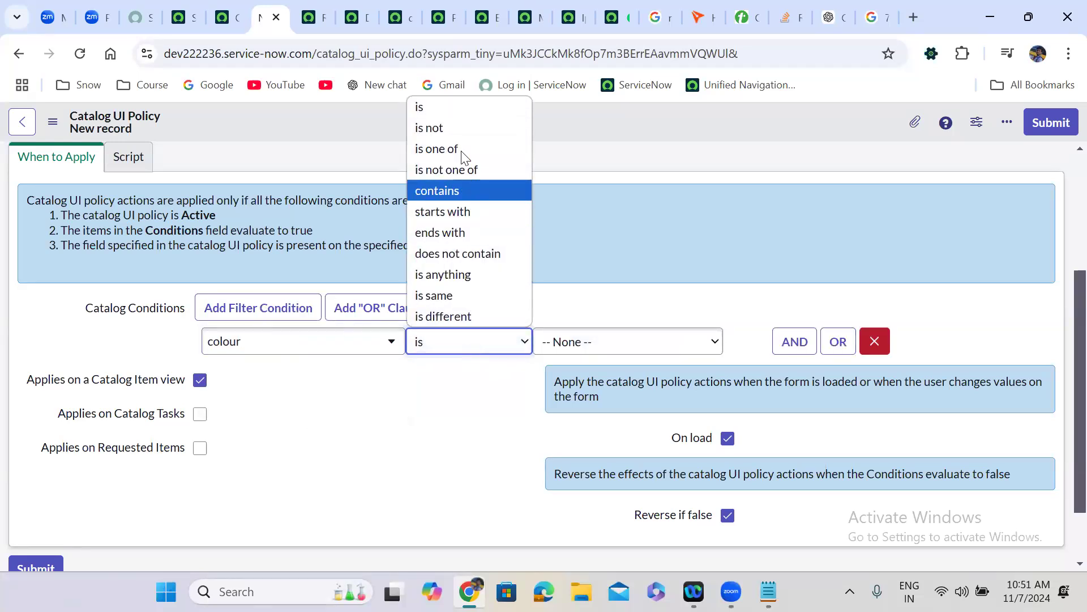
left_click(448, 125)
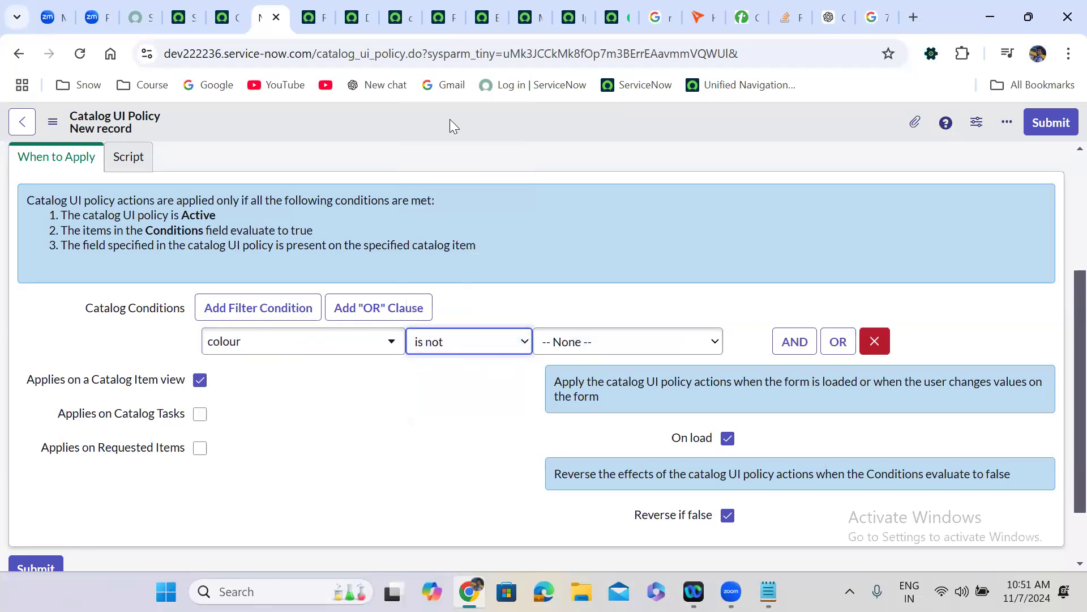
- Add an AND condition: storage is not -- None --
left_click(793, 341)
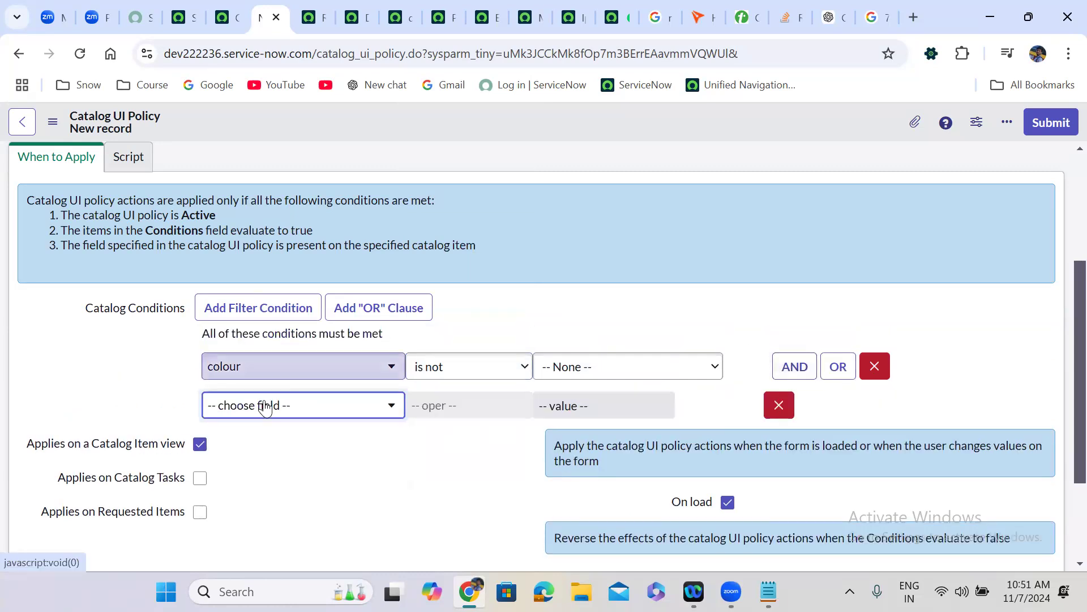
left_click(266, 406)
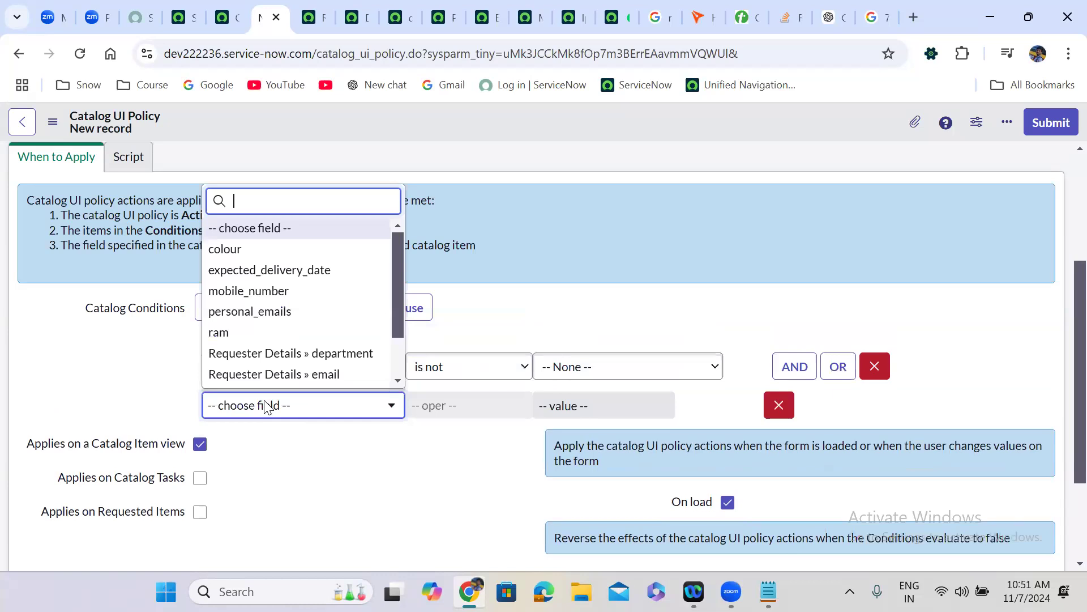
type("std")
key("BackSpace")
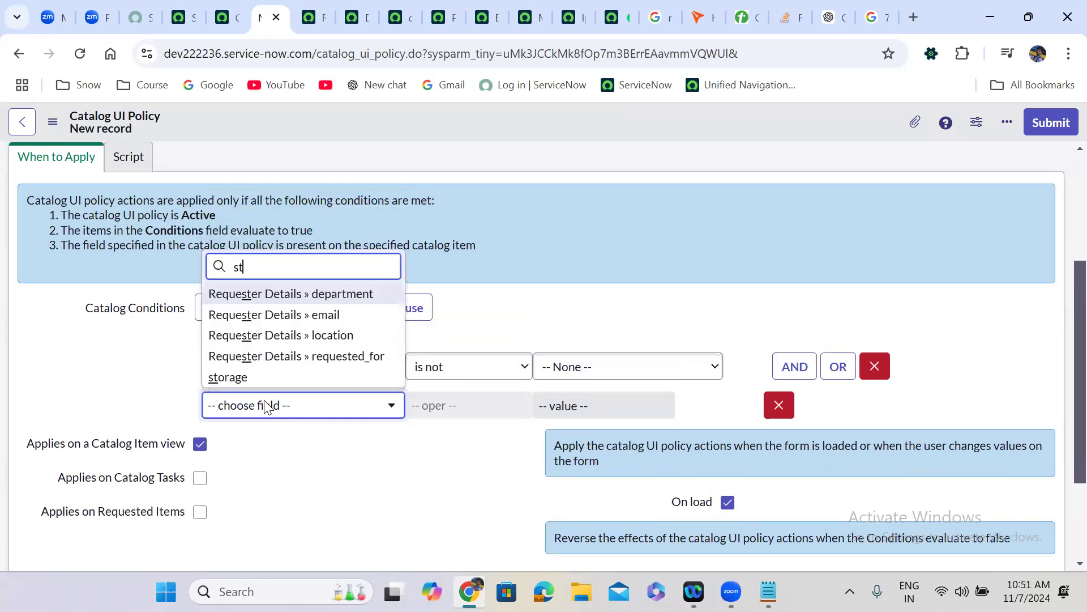
type("ora")
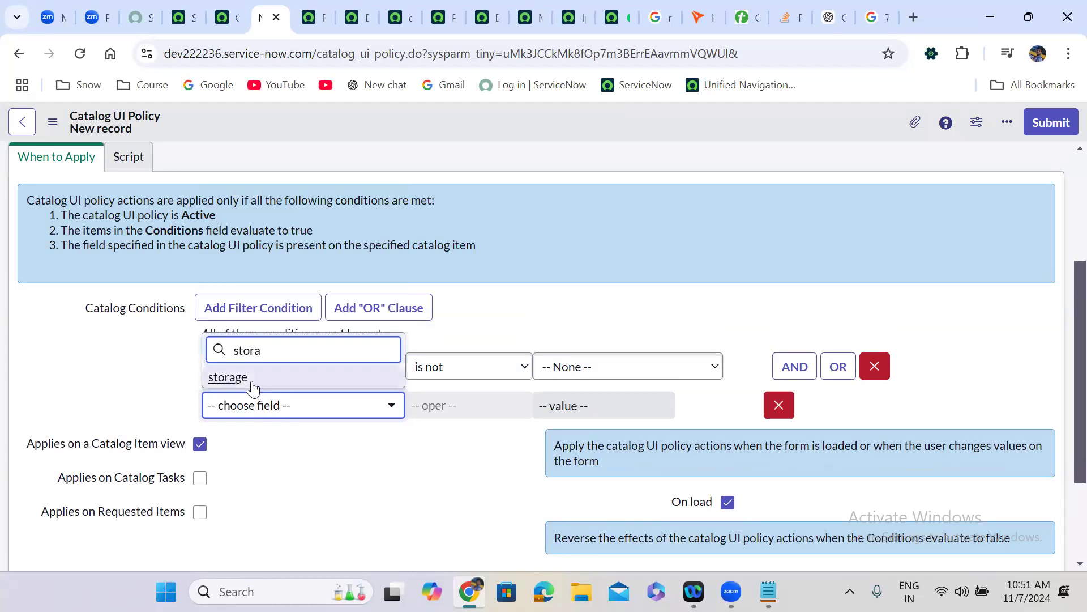
left_click(252, 378)
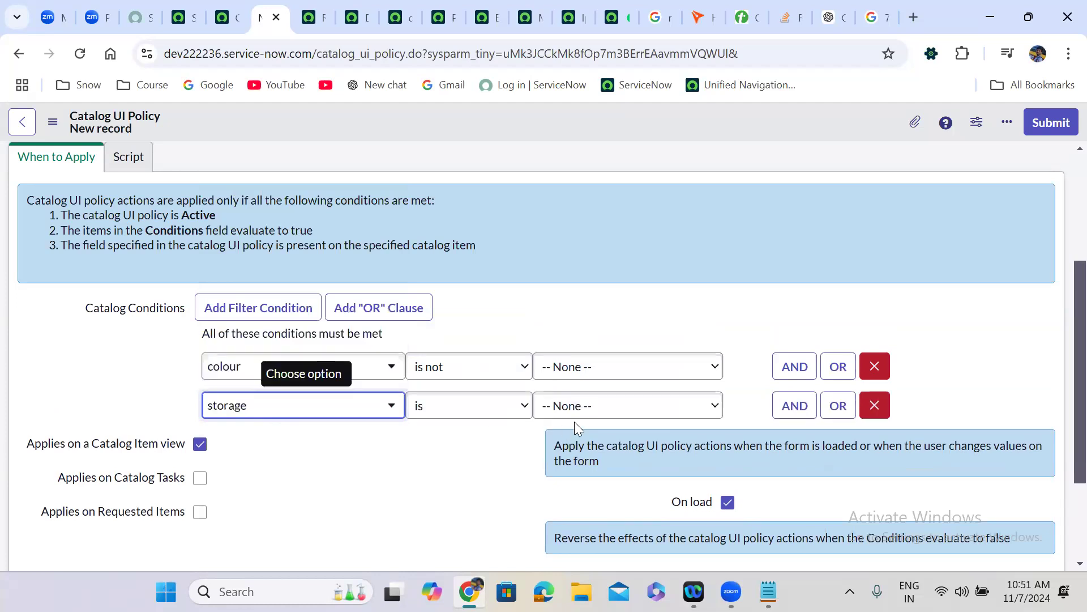
left_click(493, 406)
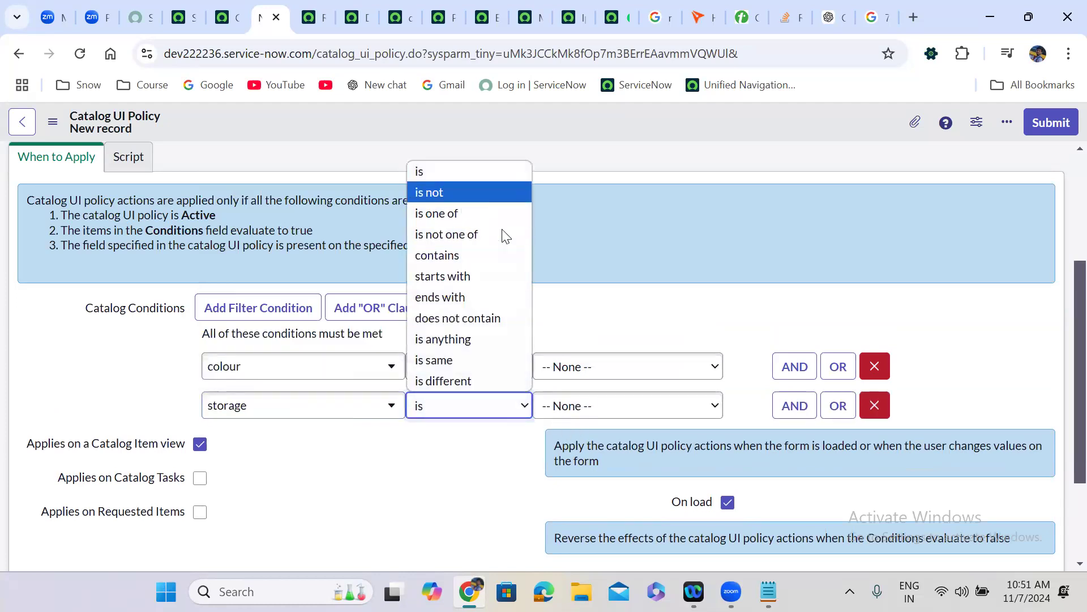
left_click(447, 193)
- Add a third AND condition: ram is not -- None --
left_click(809, 412)
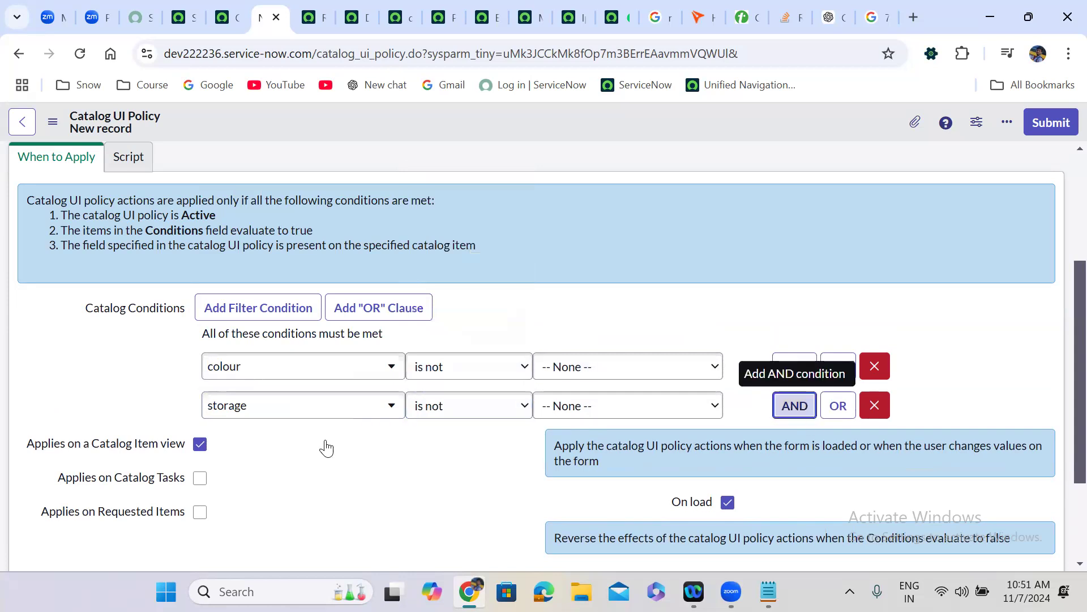
left_click(270, 450)
type("ram")
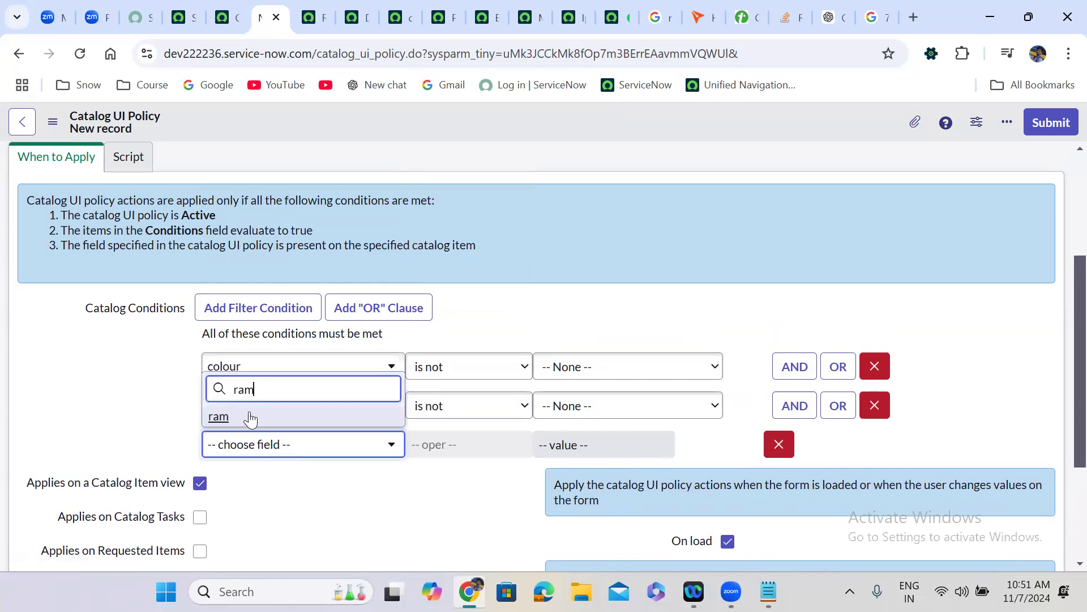
left_click(250, 417)
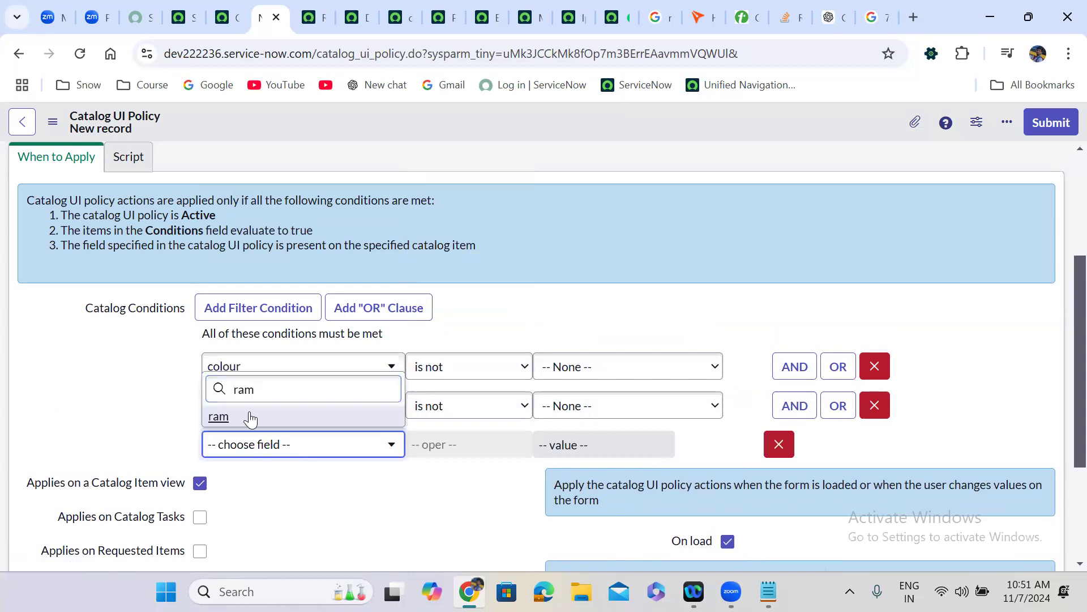
left_click(478, 452)
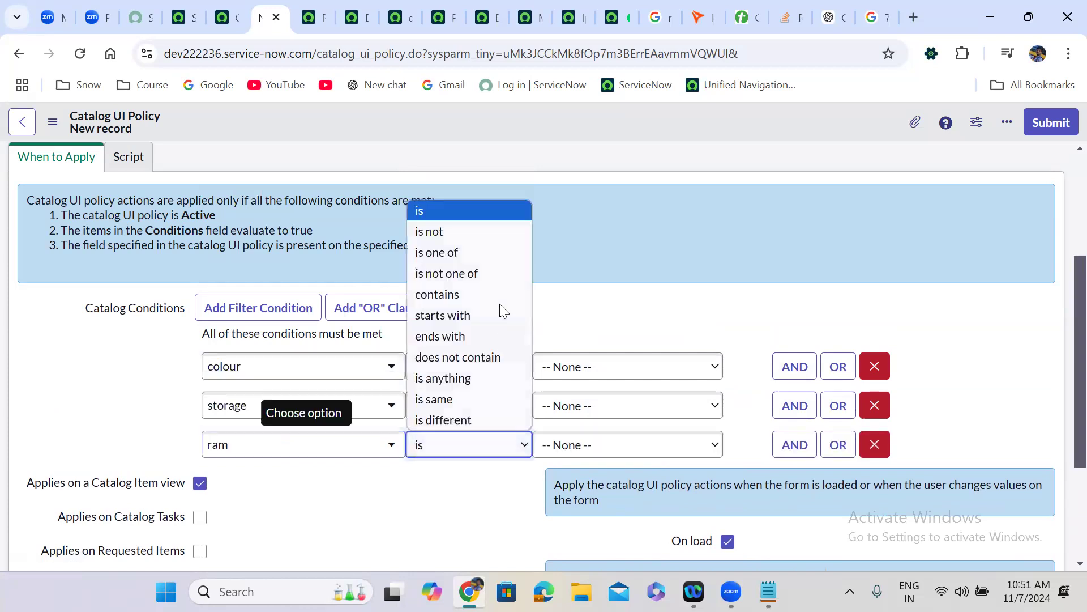
left_click(469, 232)
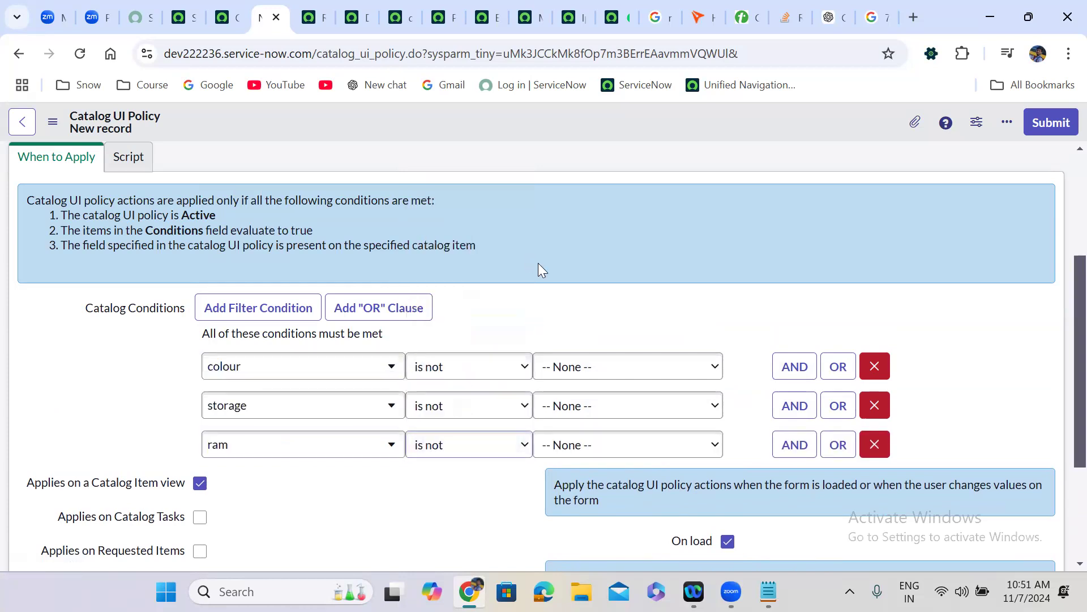
scroll(539, 270, "up", 1)
scroll(538, 263, "up", 3)
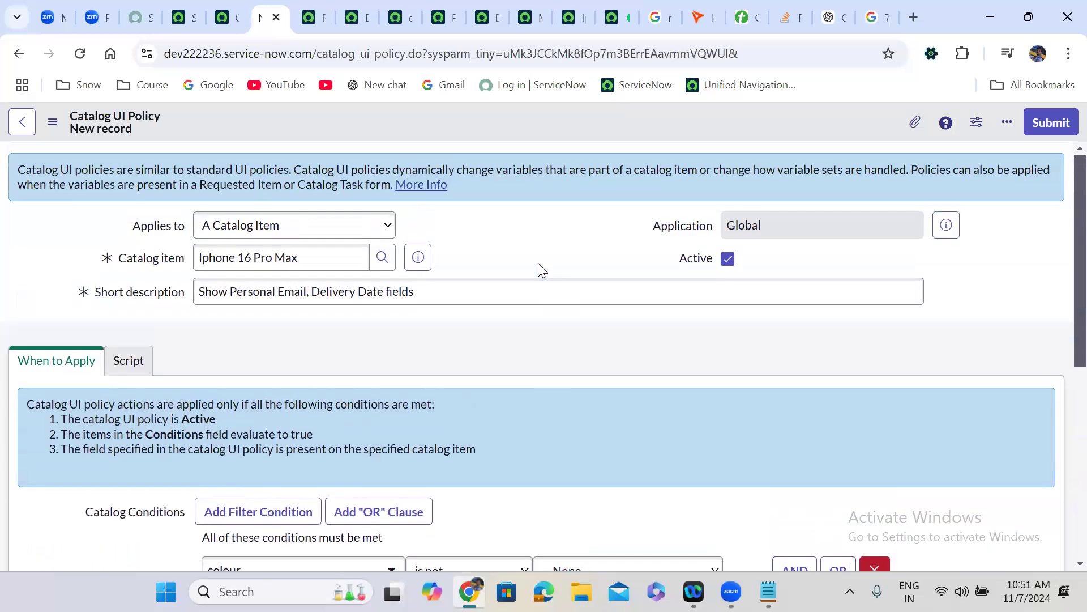
- Save the UI policy from the header menu and scroll to its Catalog UI Policy Actions list
right_click(529, 118)
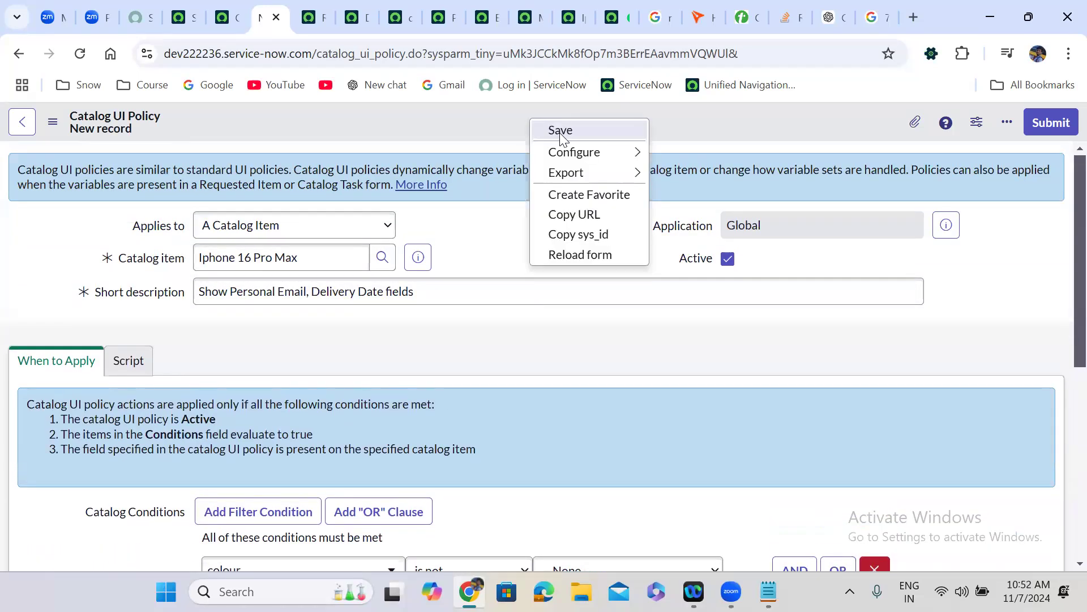
left_click(561, 131)
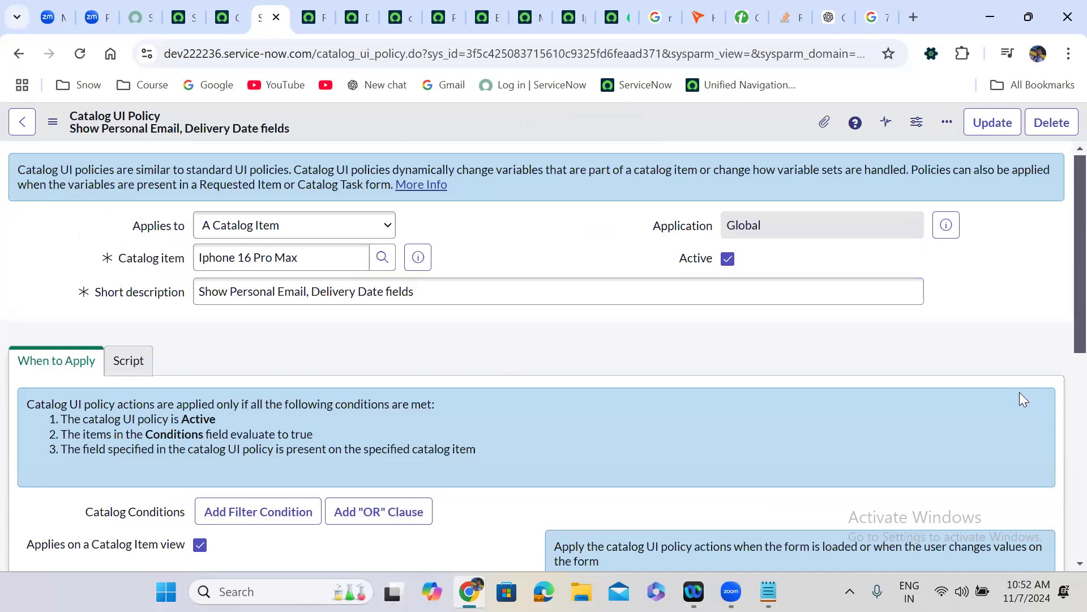
scroll(1061, 325, "down", 8)
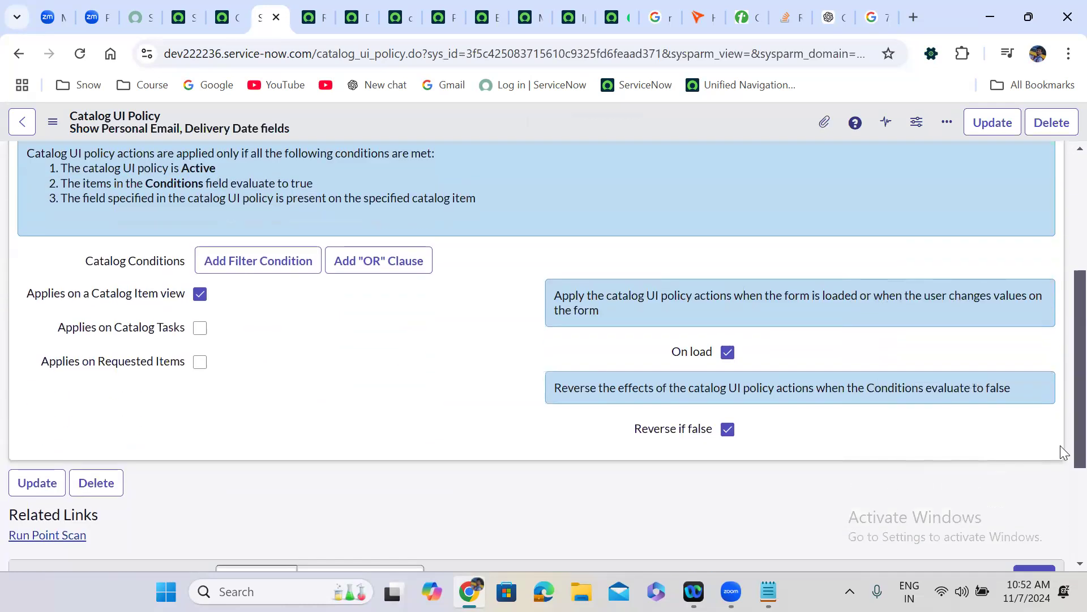
scroll(1060, 462, "up", 7)
scroll(1059, 486, "down", 4)
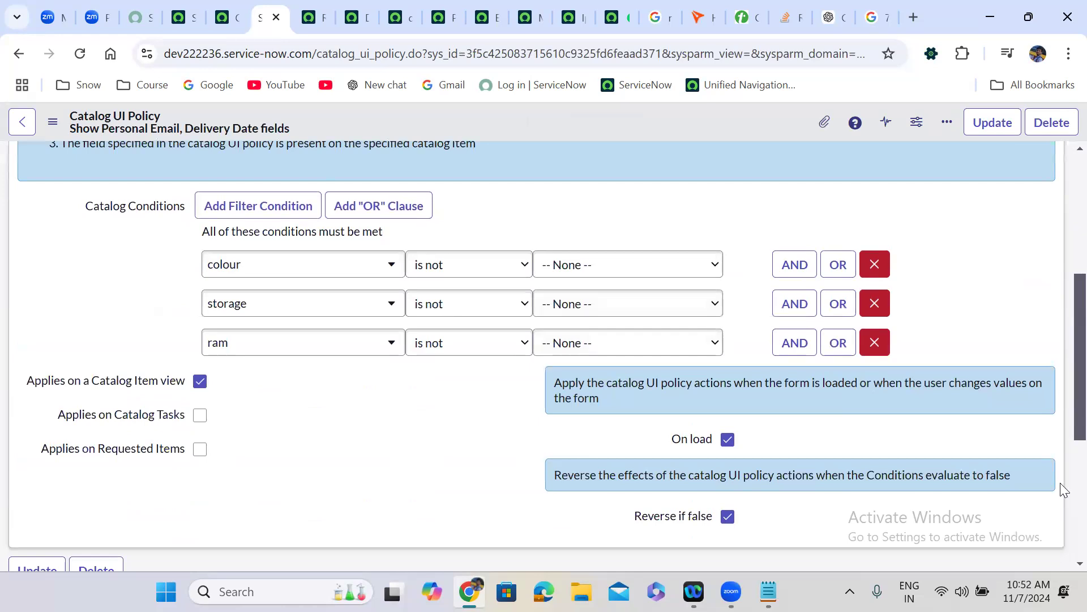
scroll(1060, 510, "down", 5)
- Submit a new policy action setting variable personal_emails to Visible True
left_click(1036, 389)
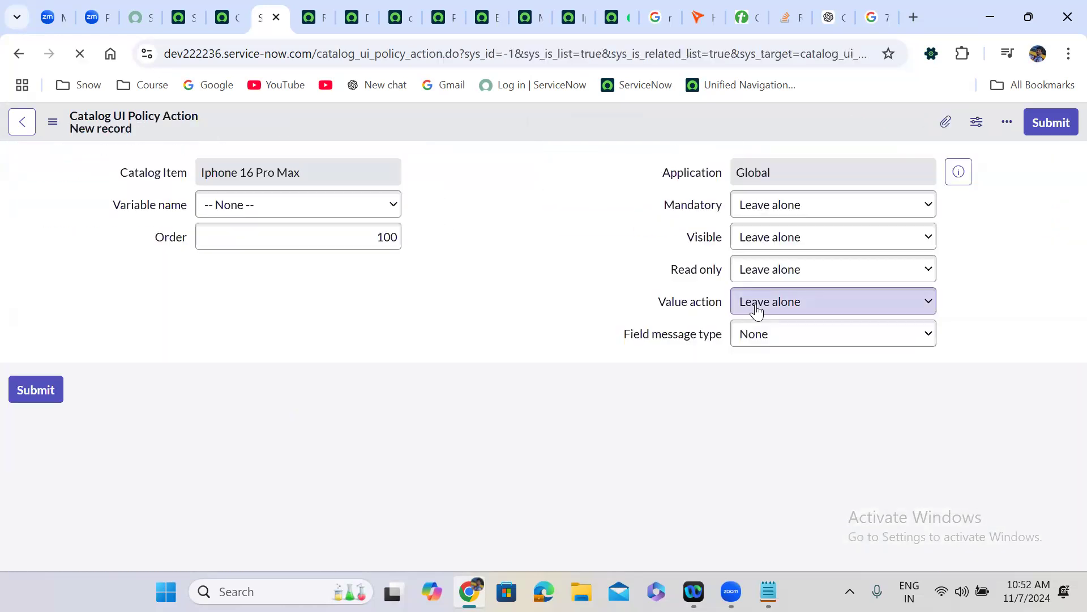
left_click(290, 243)
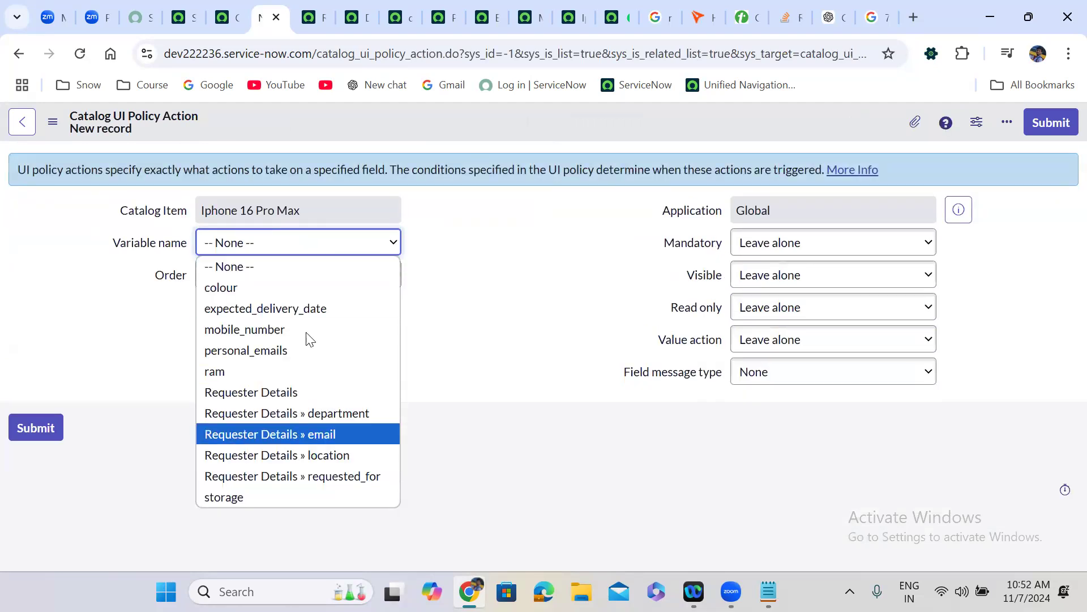
left_click(283, 351)
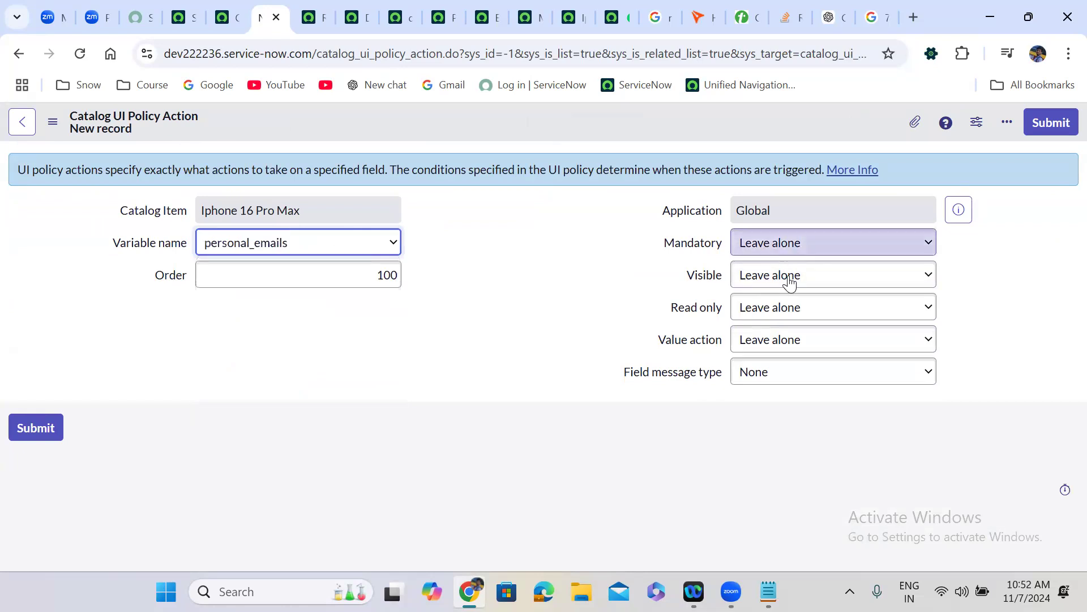
left_click(790, 283)
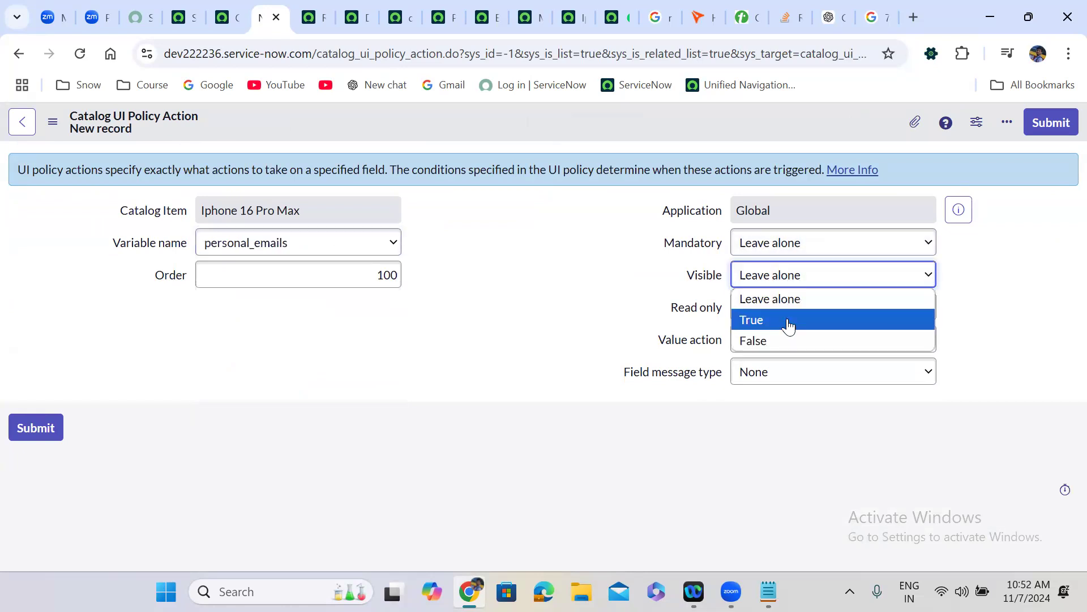
left_click(789, 321)
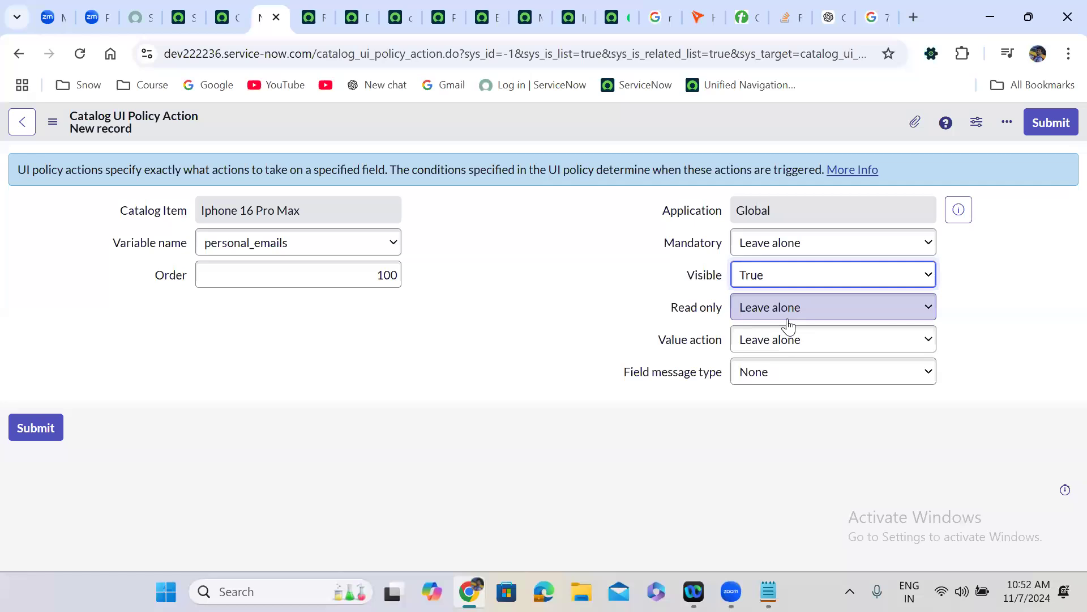
left_click(1049, 120)
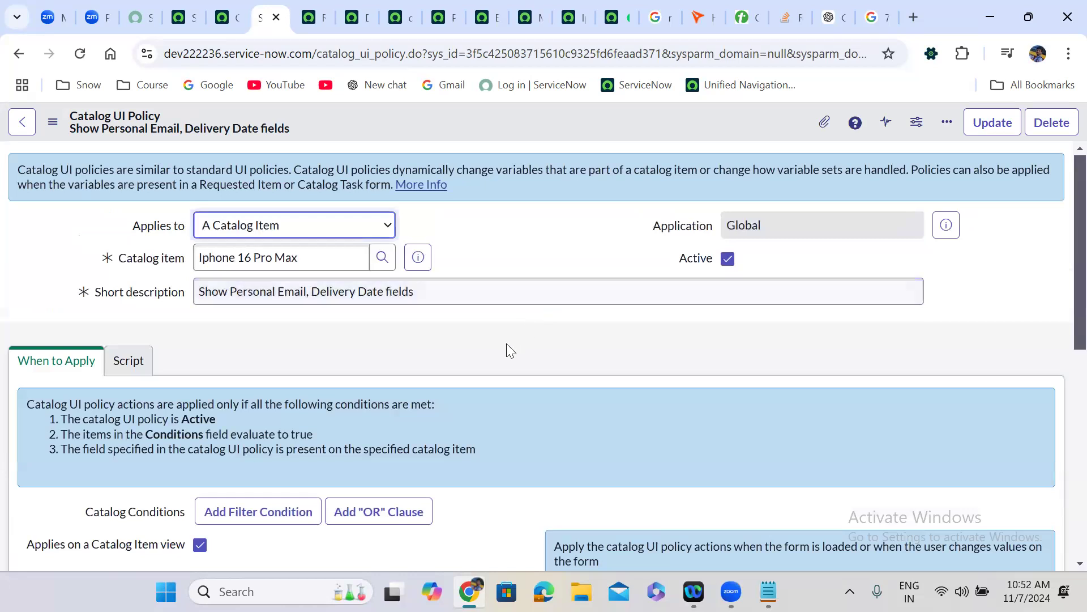
scroll(1060, 363, "down", 8)
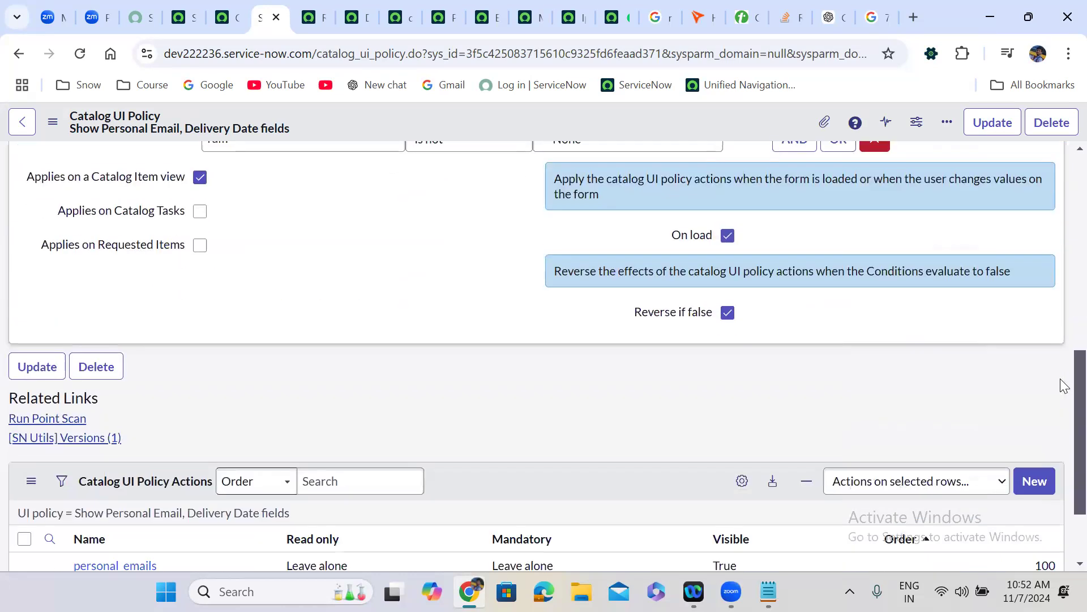
scroll(1060, 379, "down", 2)
- Submit a policy action setting expected_delivery_date to Visible True, then return to the order form
left_click(1034, 371)
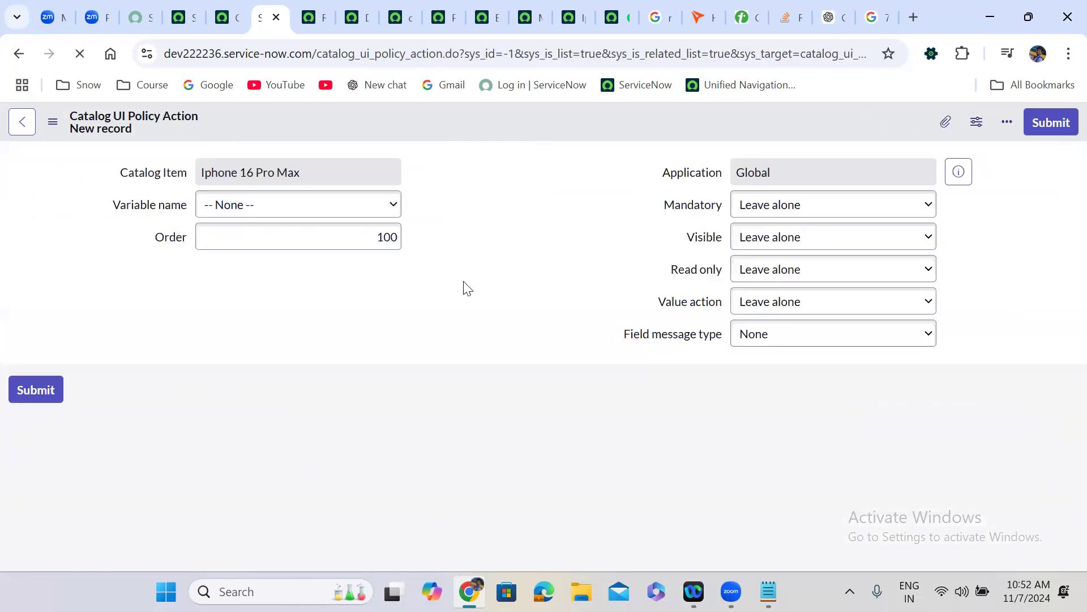
left_click(269, 248)
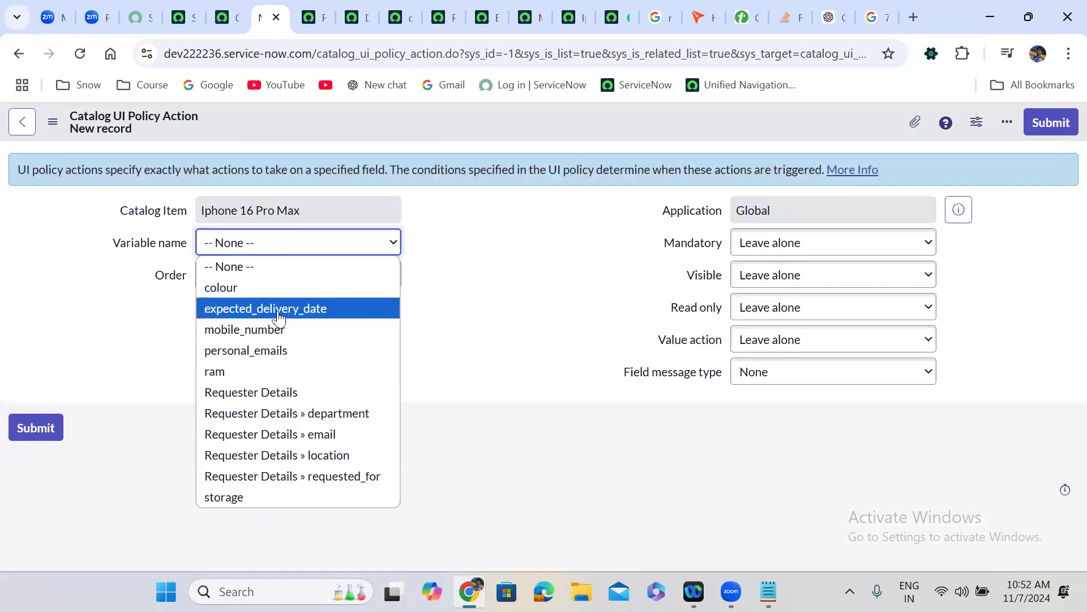
left_click(280, 308)
left_click(774, 277)
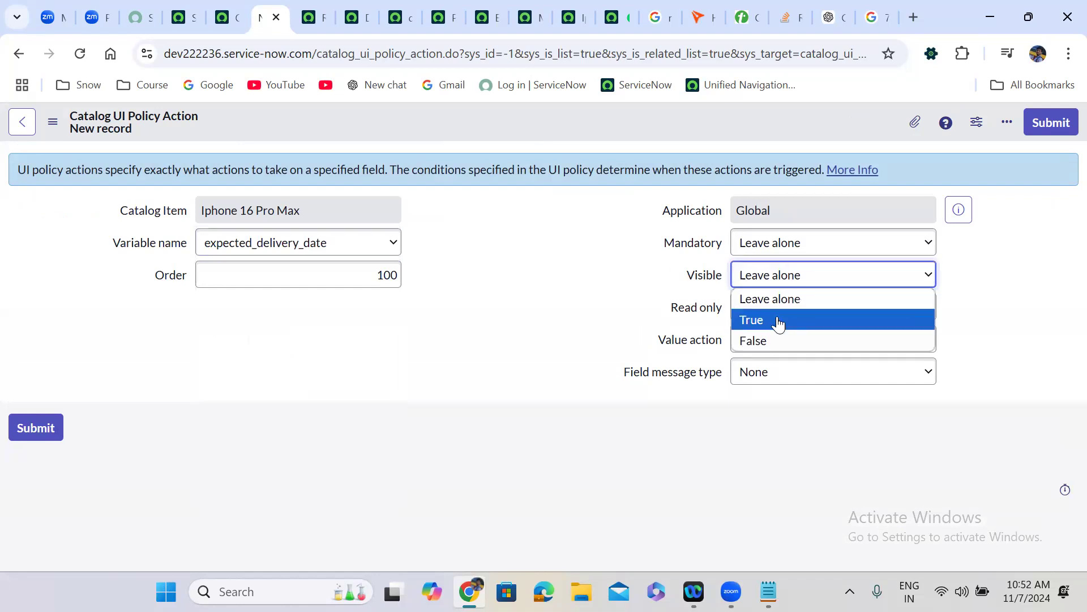
left_click(777, 319)
left_click(1052, 123)
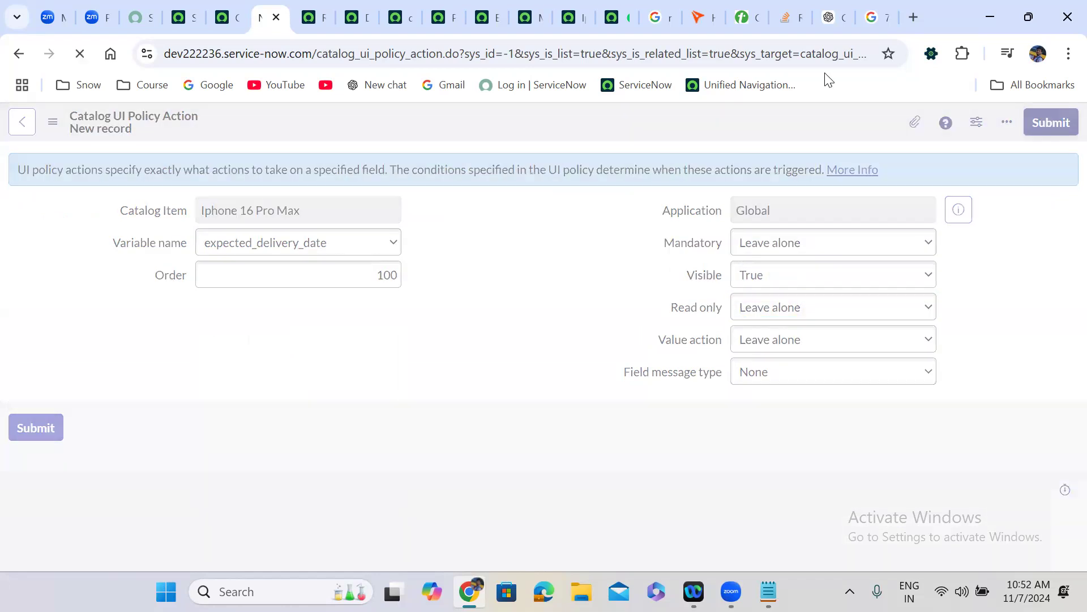
left_click(569, 3)
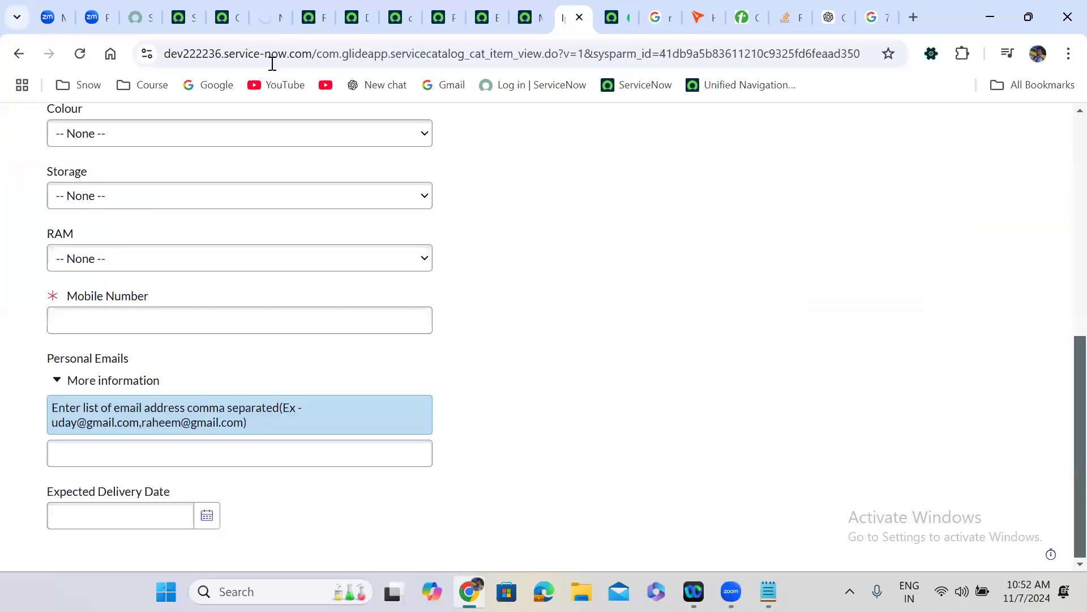
- Reload the order form and choose White, 128 GB storage and 16 GB RAM to reveal the new fields
left_click(83, 55)
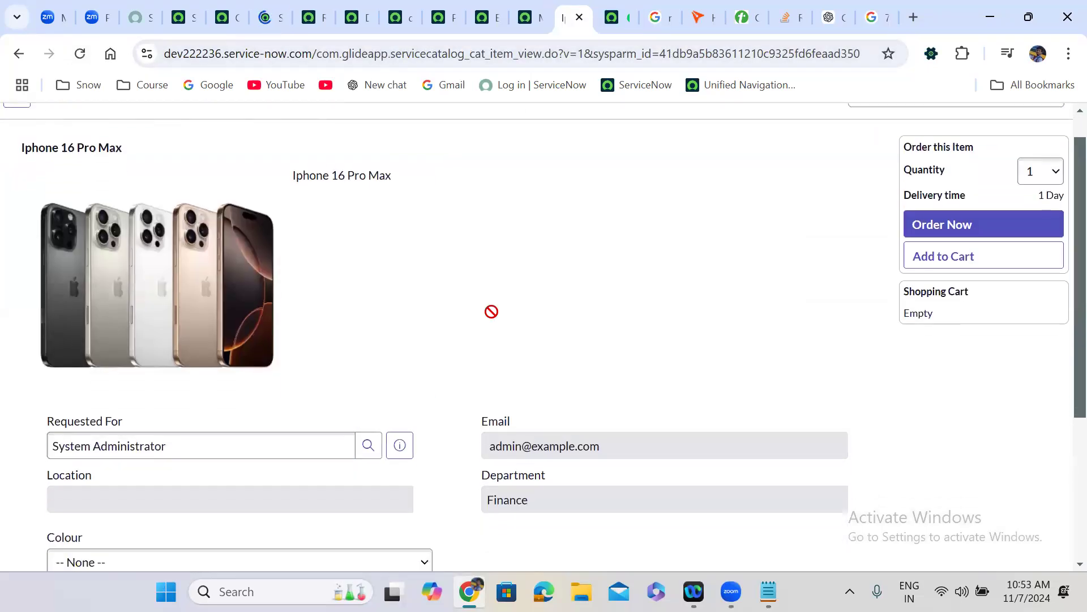
scroll(492, 315, "down", 5)
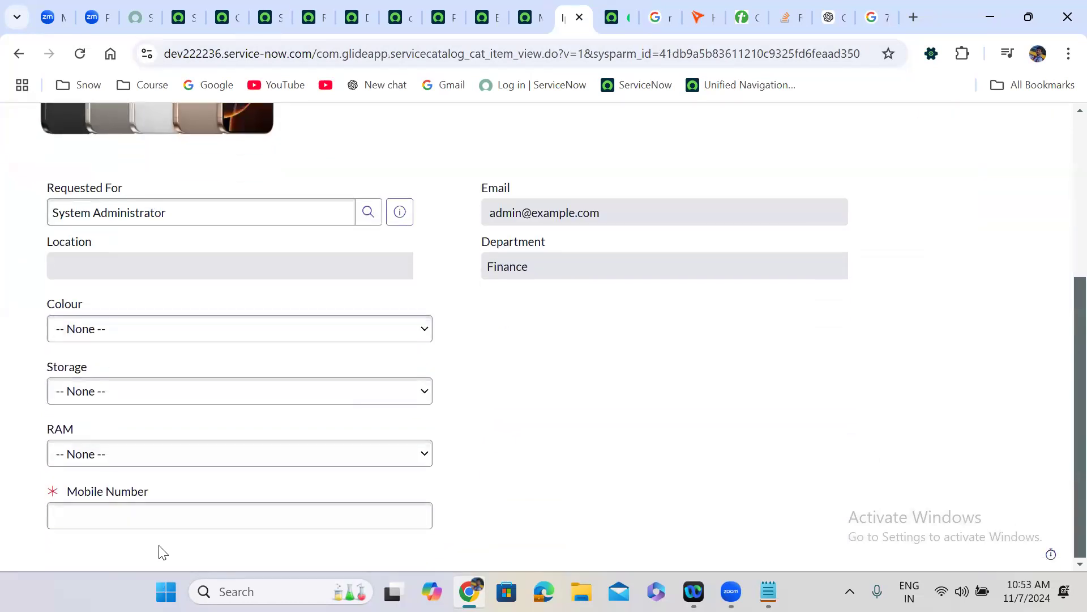
left_click(134, 339)
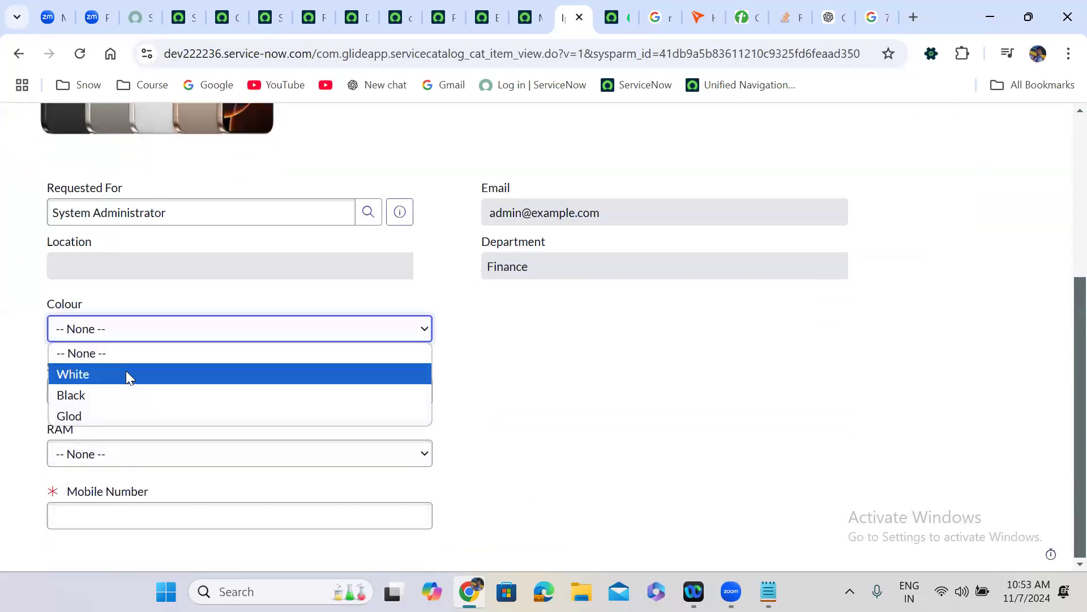
left_click(126, 373)
left_click(126, 396)
left_click(115, 436)
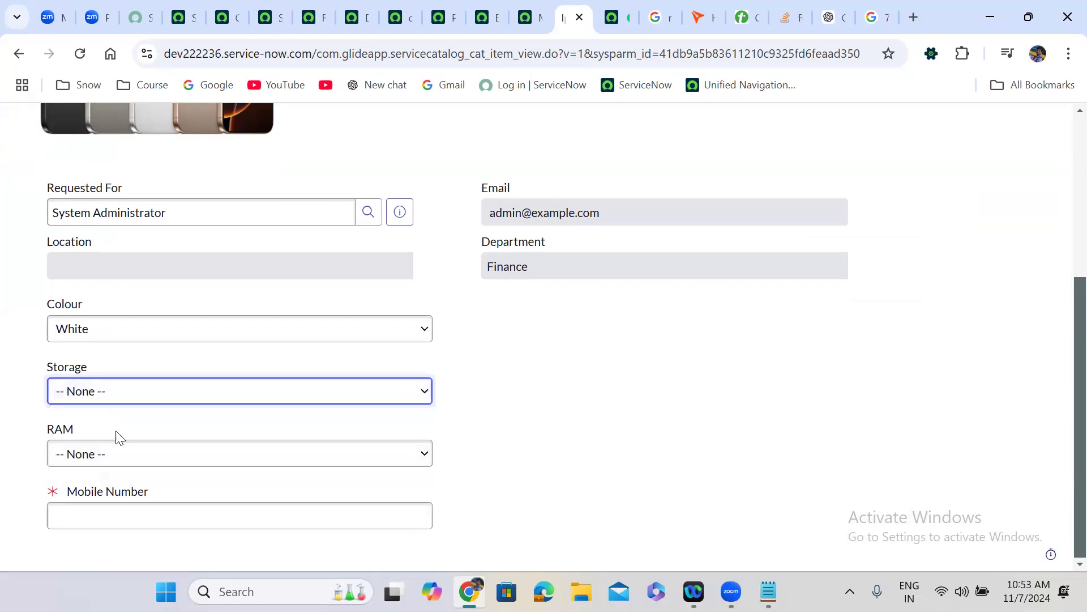
left_click(133, 456)
left_click(125, 500)
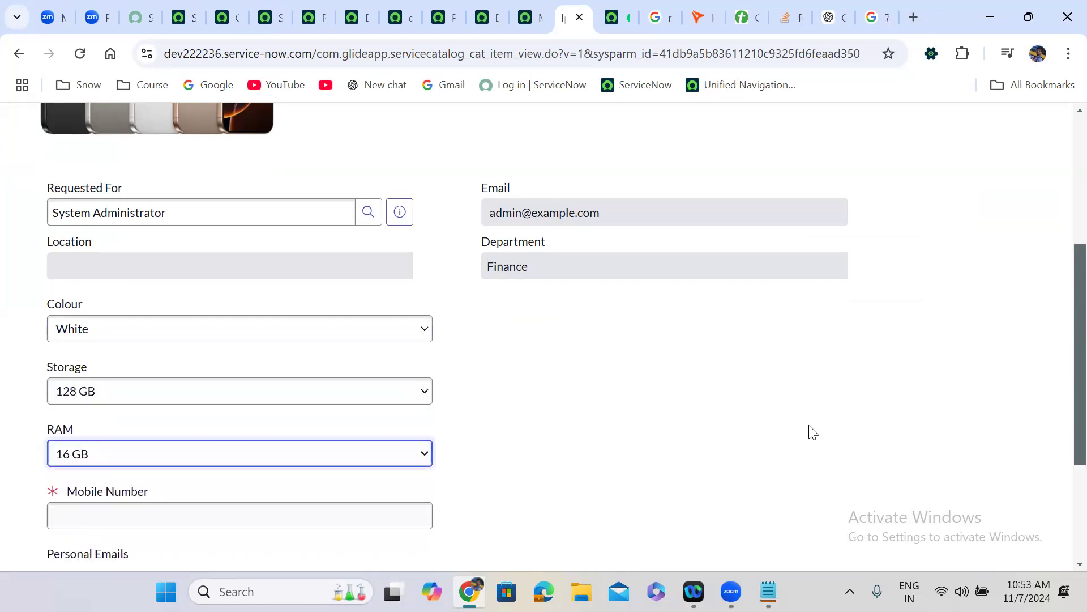
left_click(1063, 387)
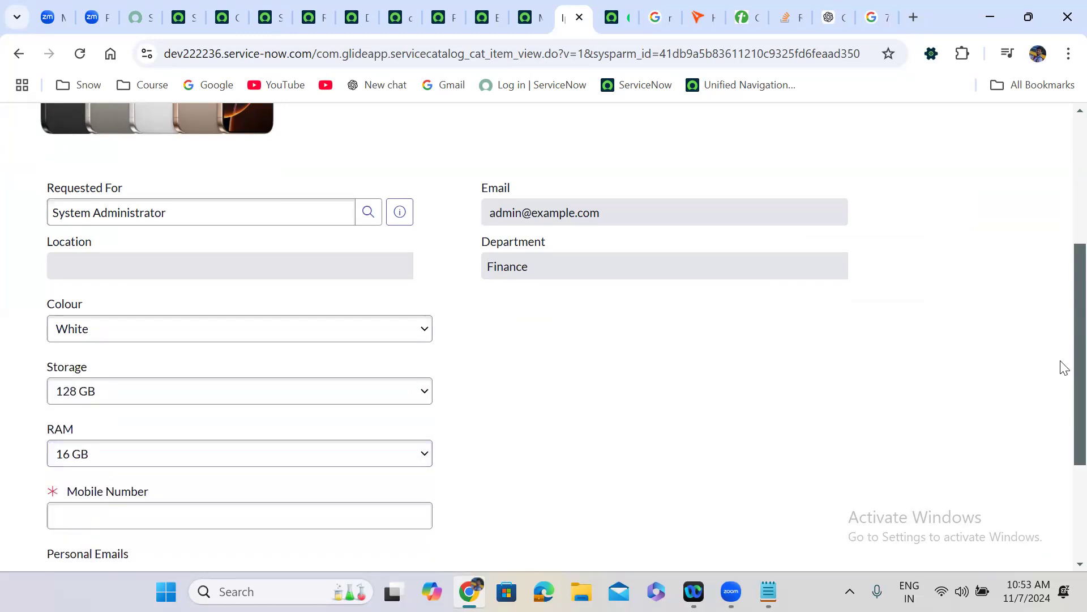
- Reset RAM to None so the extra fields hide, then switch to the dateValidations script
scroll(1062, 430, "down", 3)
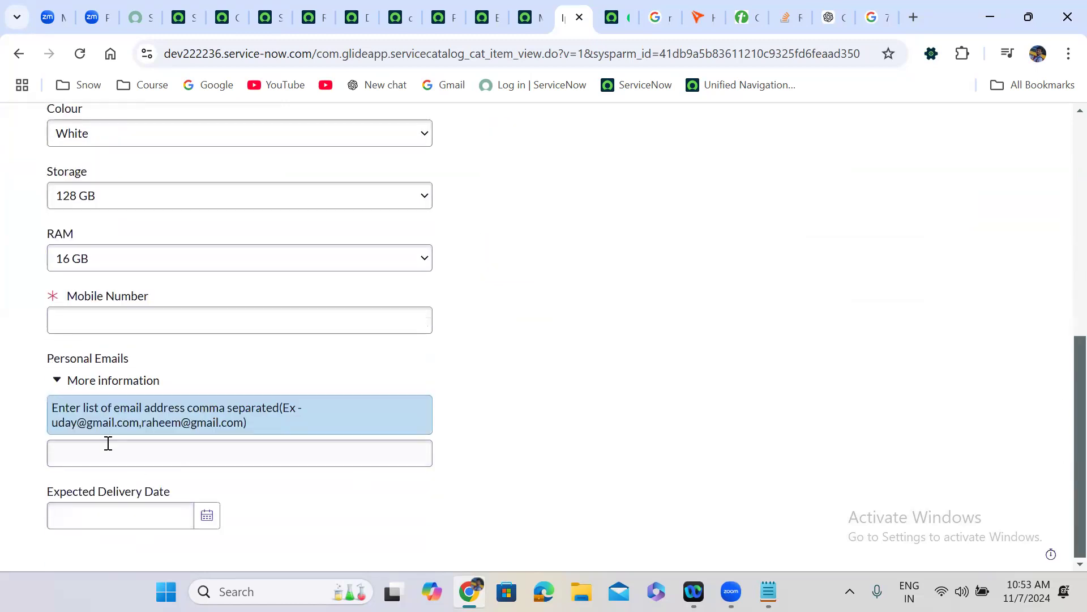
left_click(104, 258)
left_click(106, 285)
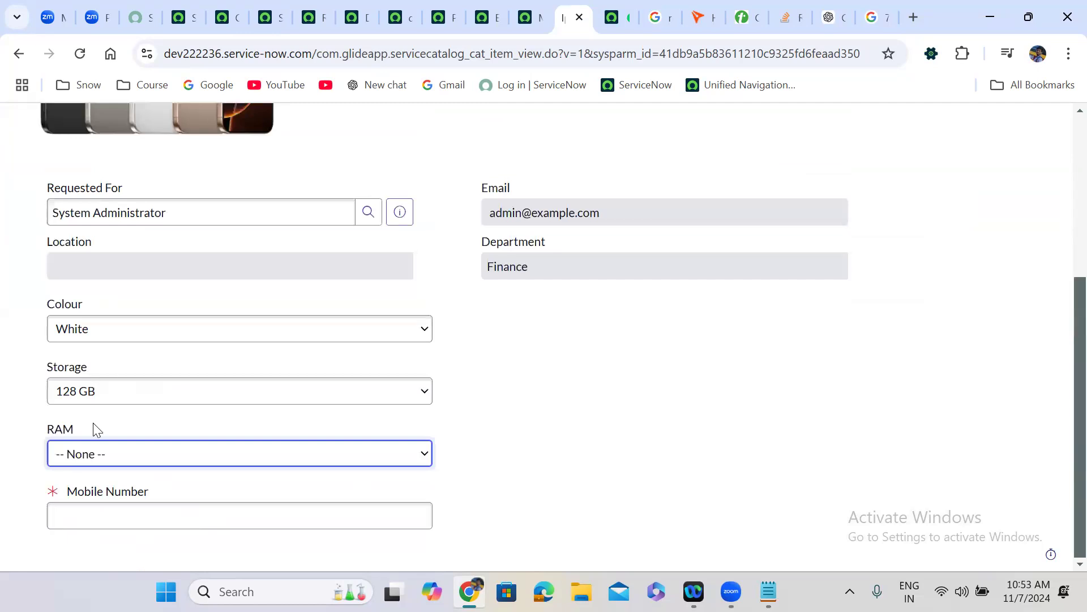
left_click(392, 8)
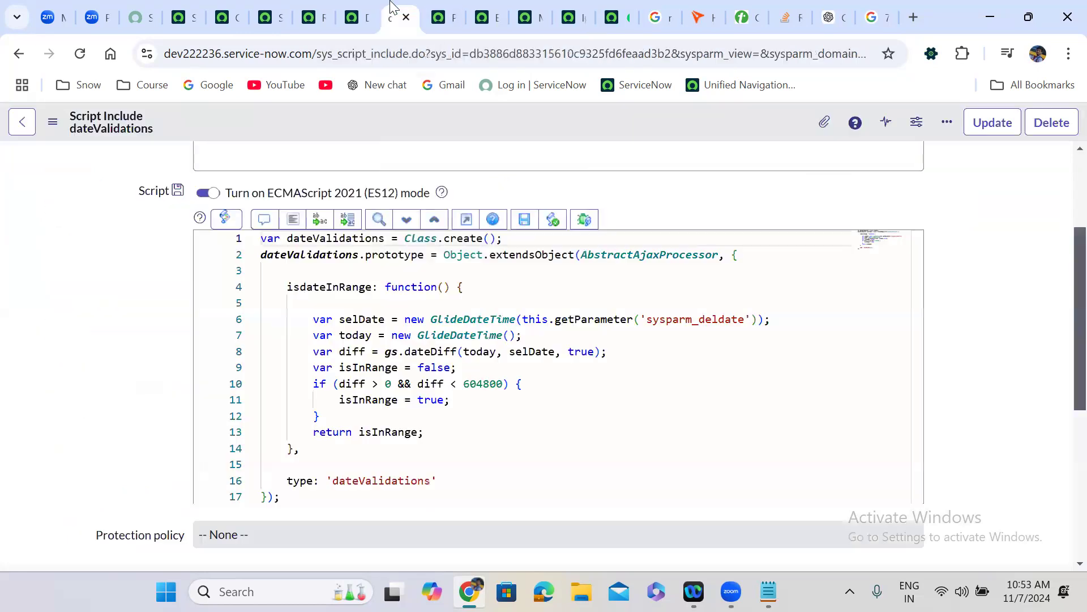
- Review the Show Personal Email, Delivery Date fields policy's conditions, checkboxes and UI Policy Actions
left_click(354, 8)
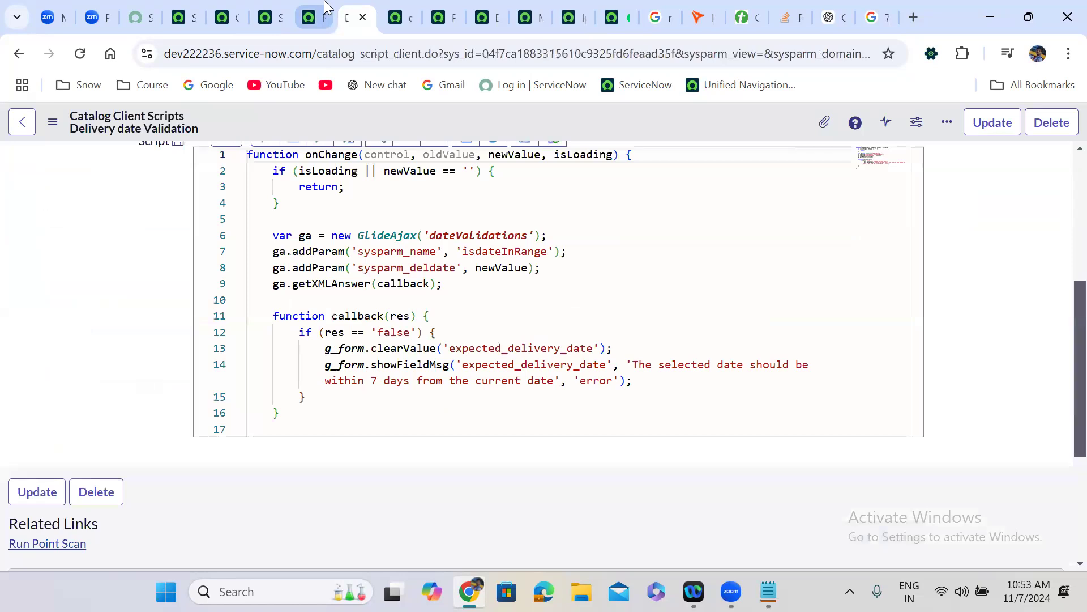
left_click(326, 8)
left_click(283, 8)
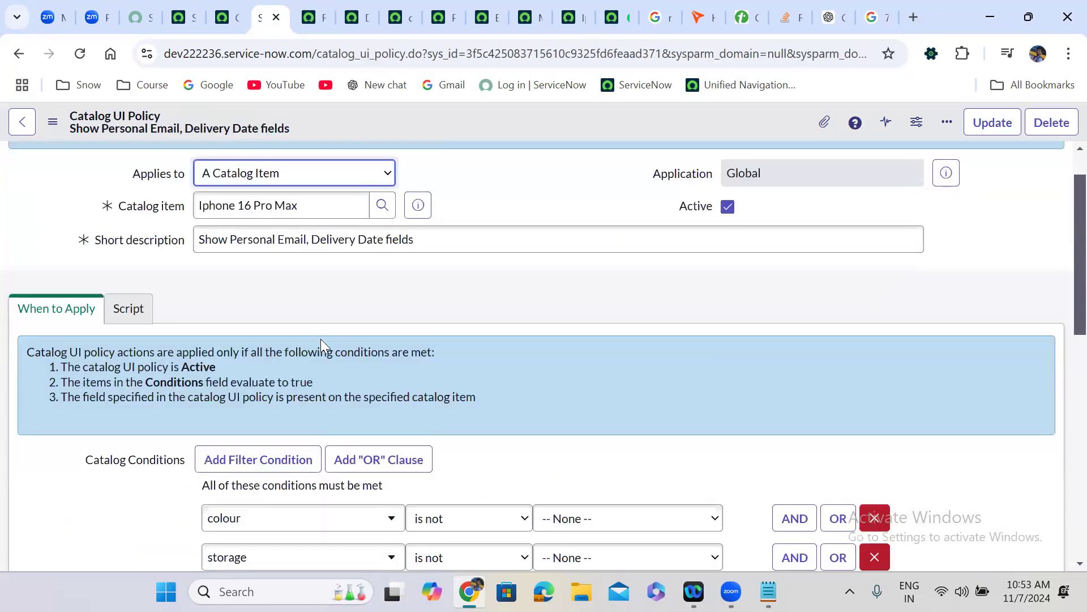
scroll(422, 310, "down", 10)
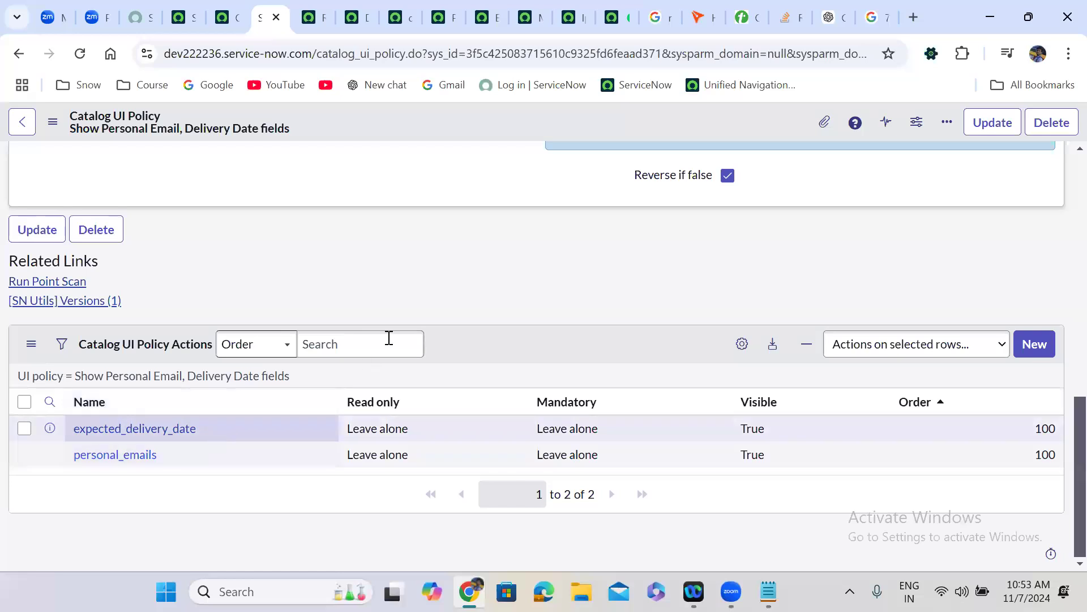
scroll(367, 288, "up", 8)
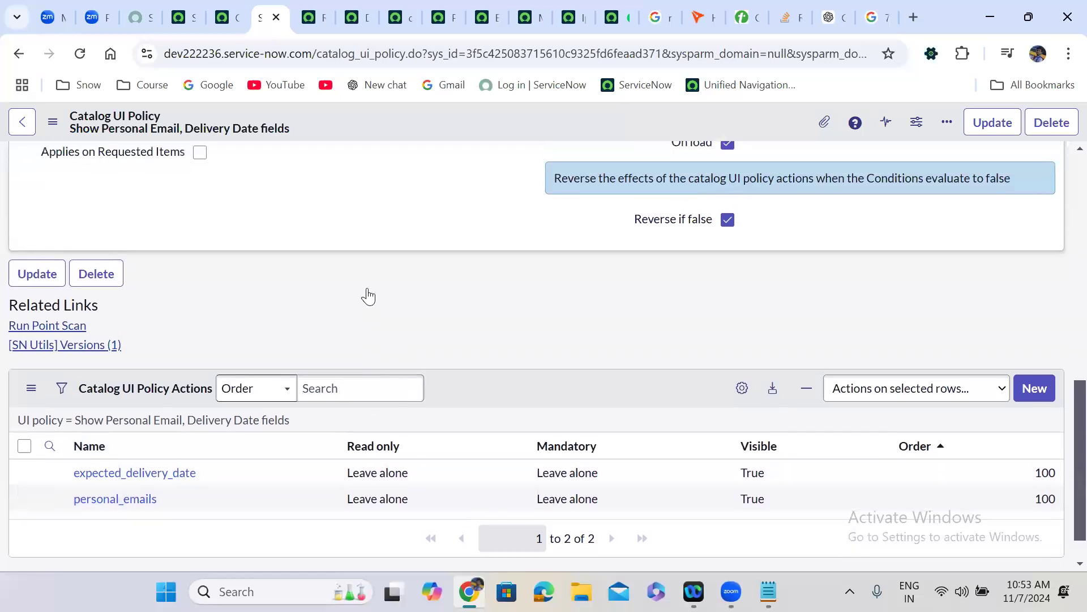
scroll(367, 287, "down", 5)
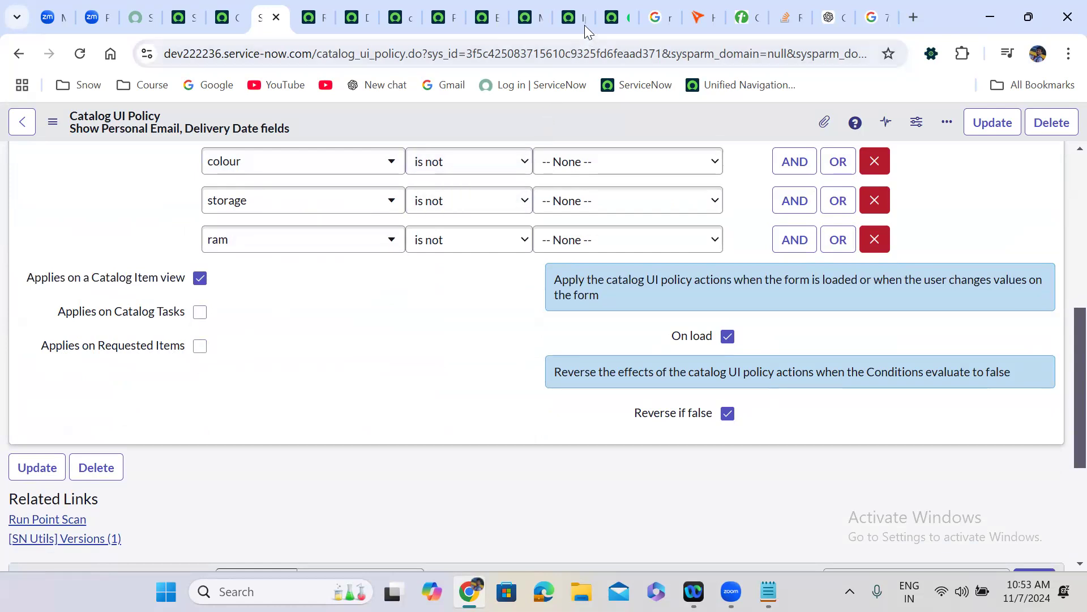
left_click(574, 8)
- Enter a mobile number and order the White, 128 GB Iphone 16 Pro Max
left_click(121, 510)
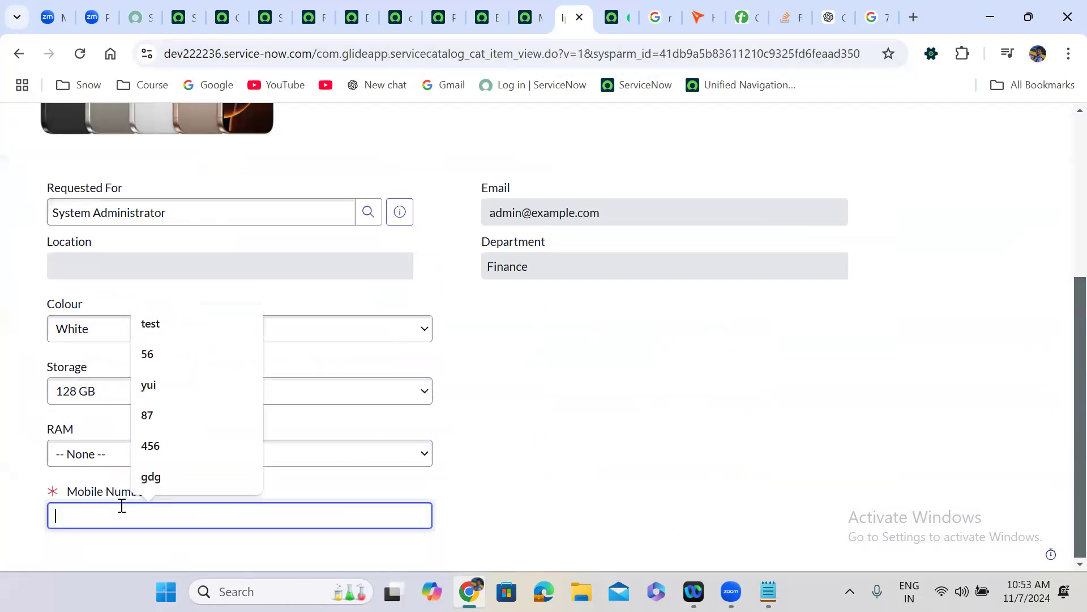
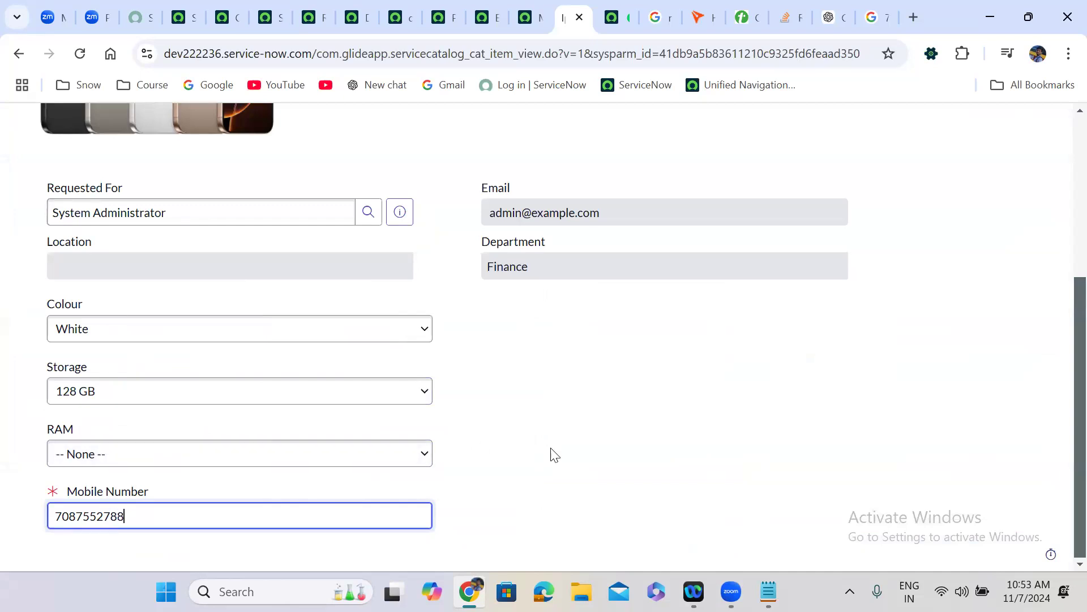
left_click(558, 455)
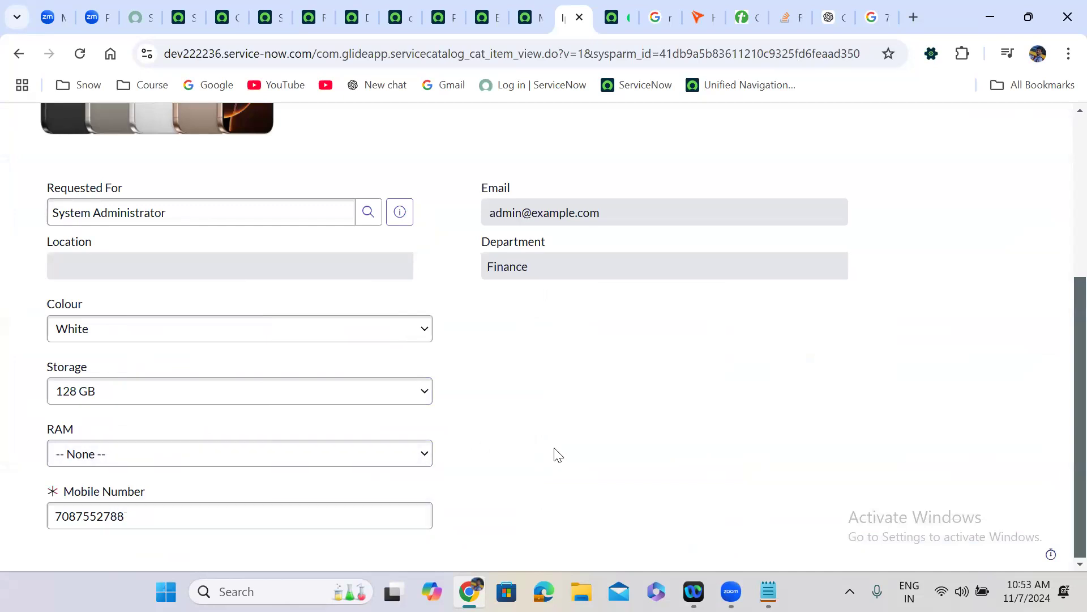
scroll(1064, 488, "up", 5)
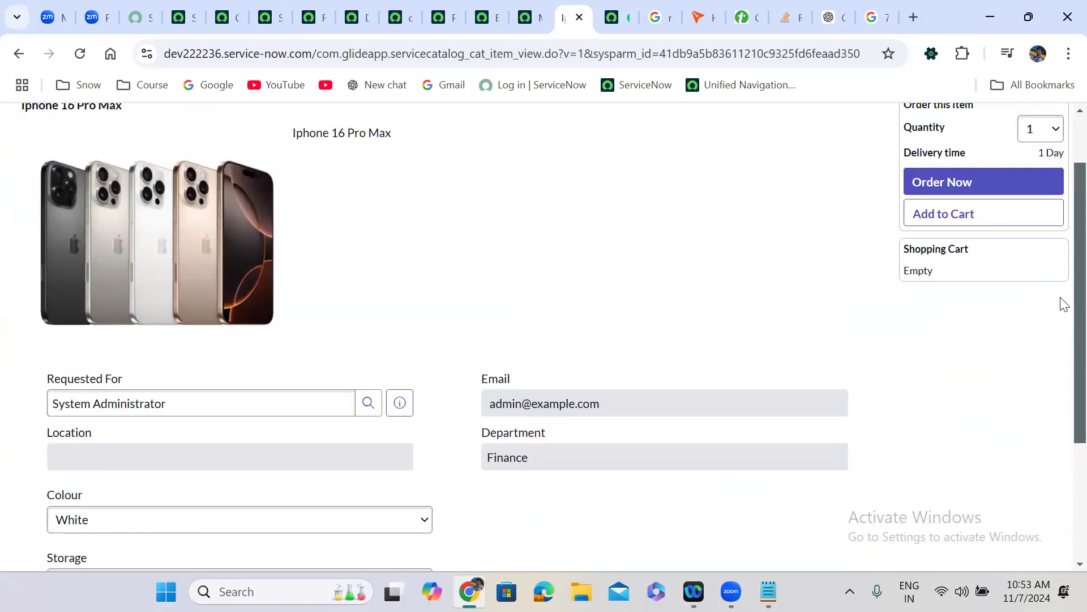
left_click(972, 260)
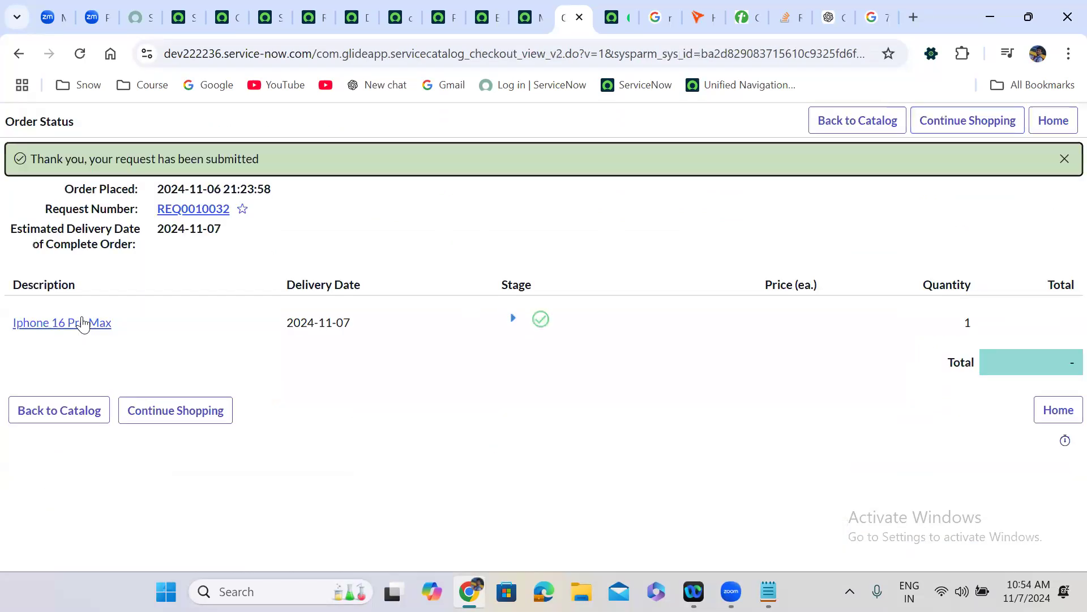
- Open the requested item for the ordered iPhone and look through its variables
left_click(82, 323)
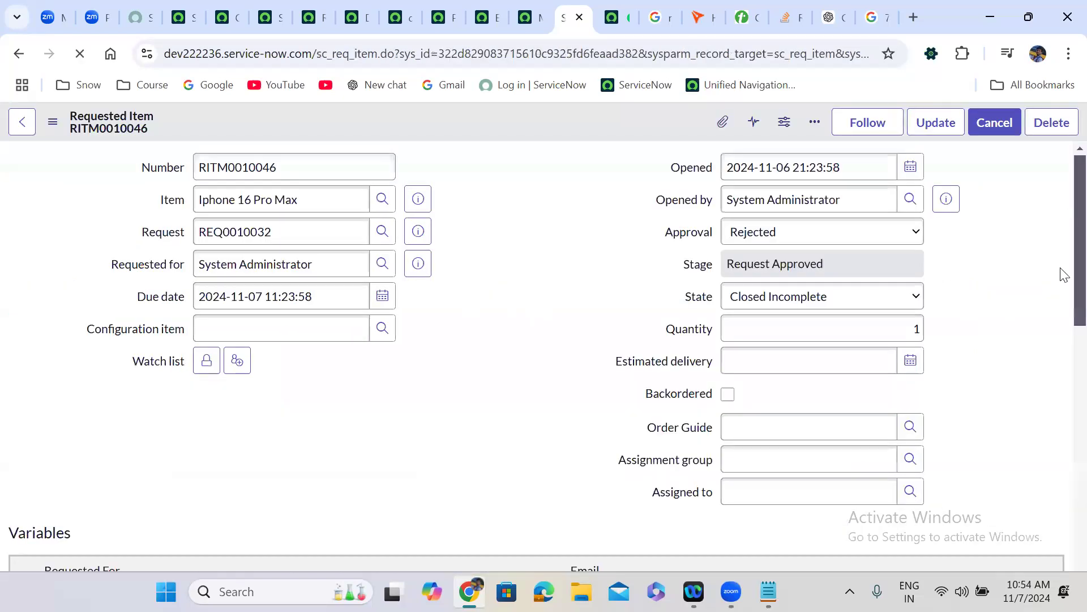
scroll(1062, 357, "down", 6)
scroll(1060, 379, "down", 8)
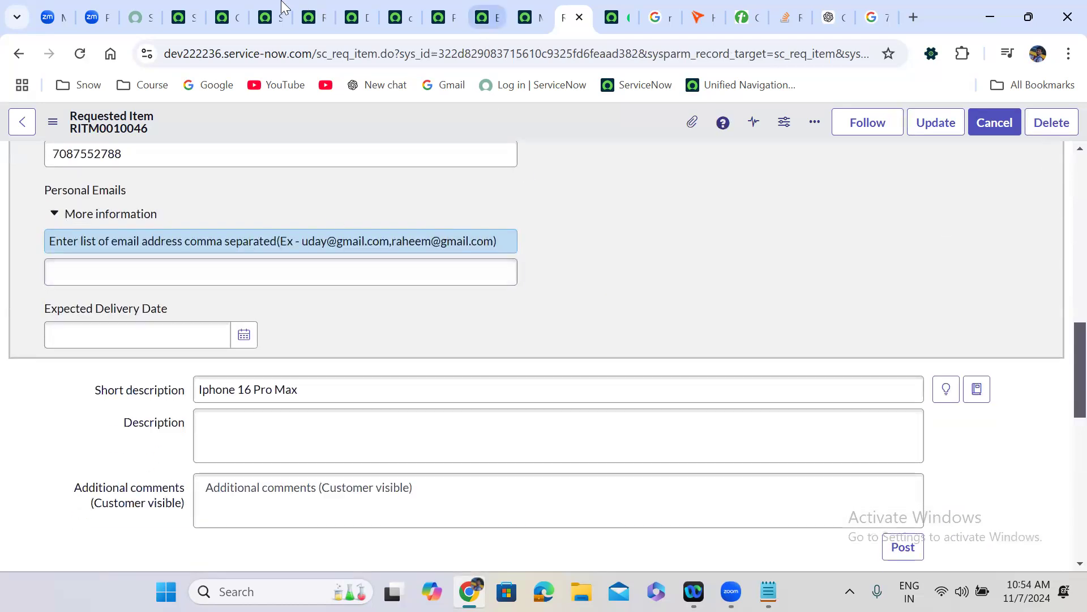
- Save the catalog UI policy with Applies on Requested Items enabled
key("ctrl+6")
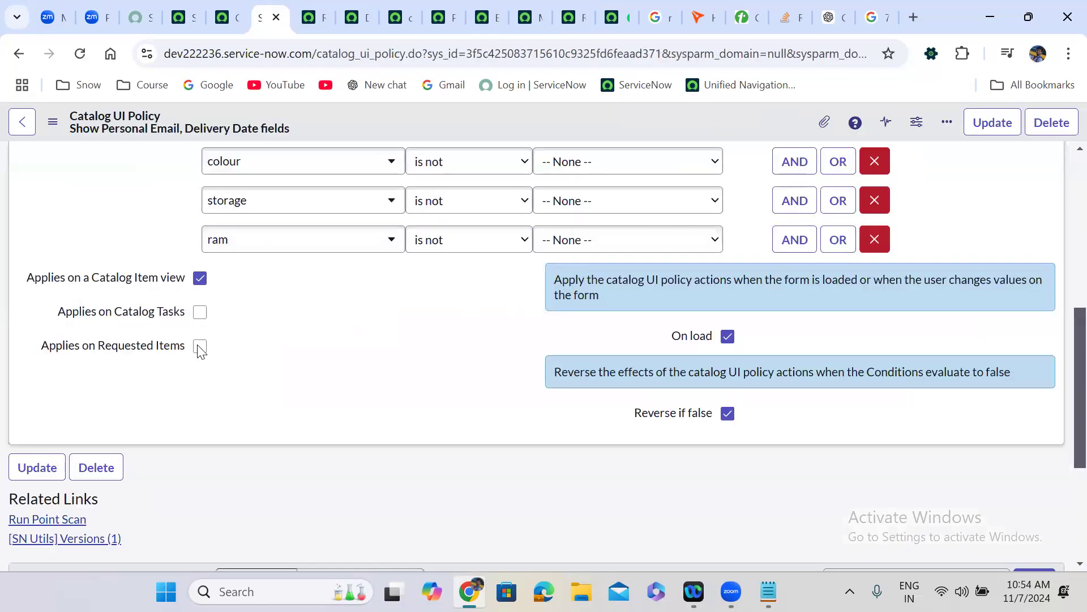
right_click(430, 108)
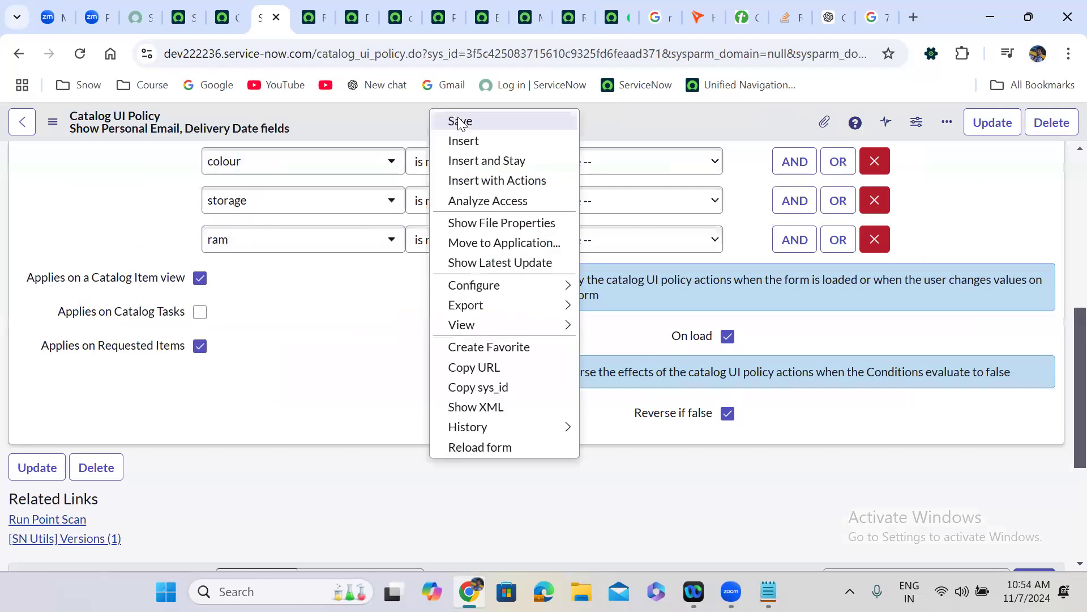
left_click(459, 123)
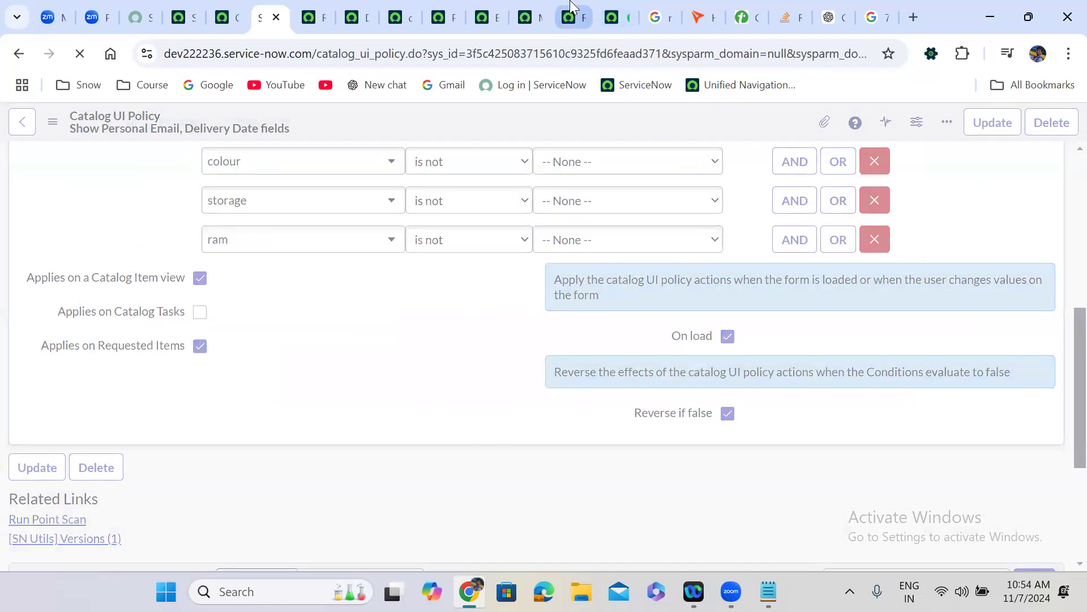
left_click(573, 8)
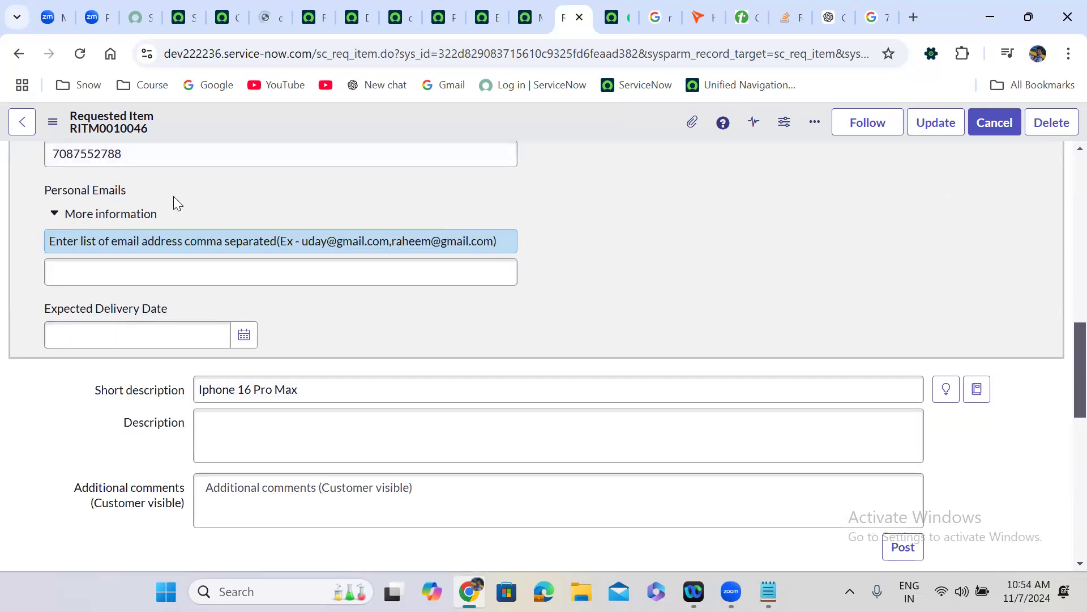
- Pick 16 GB RAM on the requested item, then reload the RITM page
scroll(173, 196, "up", 5)
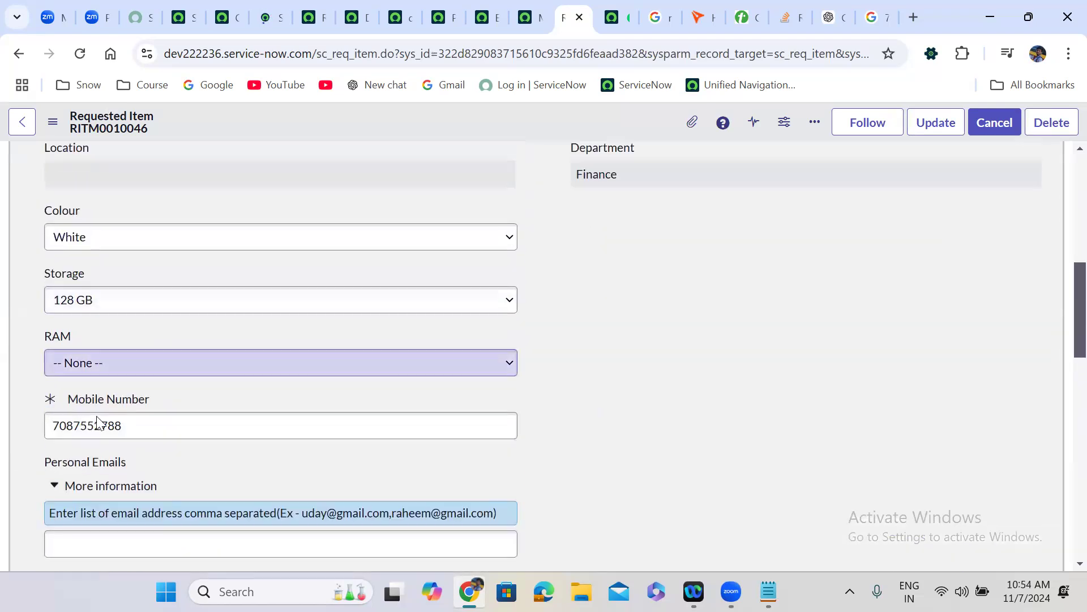
left_click(97, 364)
left_click(96, 408)
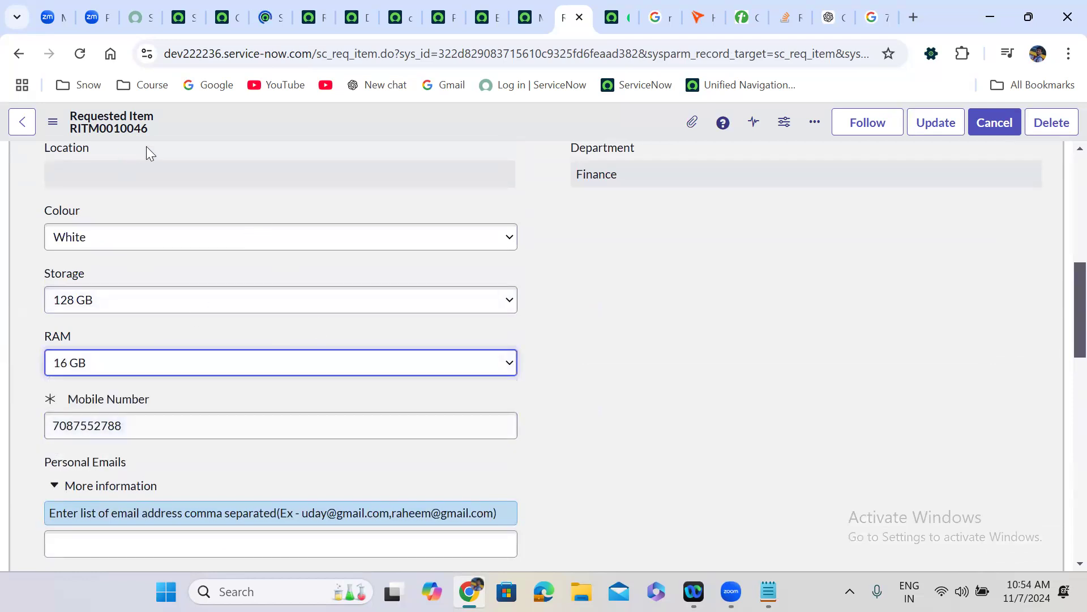
key("F5")
left_click(620, 164)
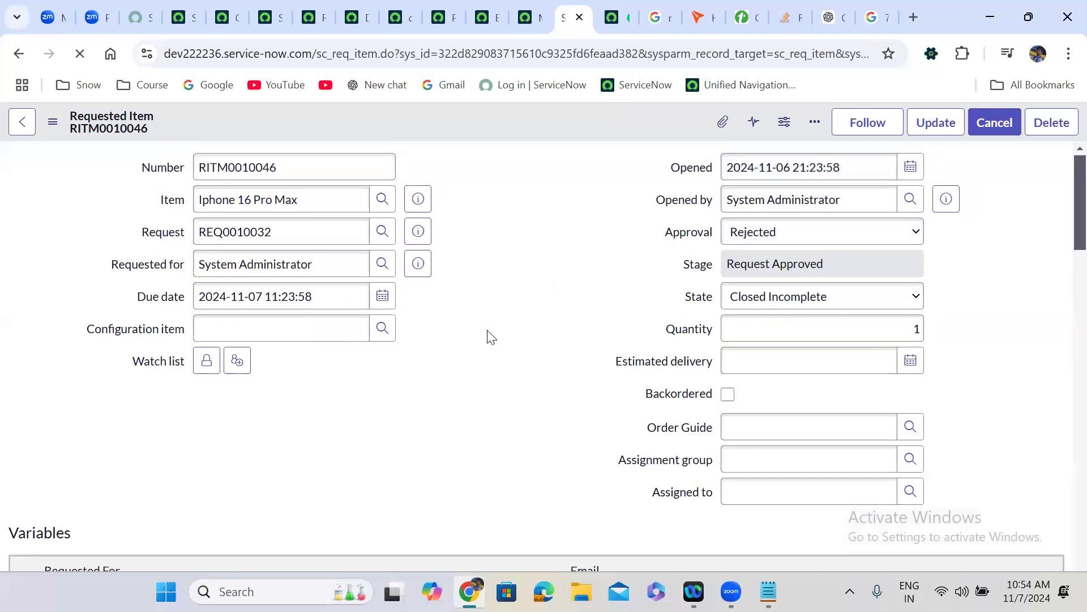
- Choose 16 GB RAM again to reveal Personal Emails and Expected Delivery Date; check Catalog Tasks
scroll(491, 337, "down", 5)
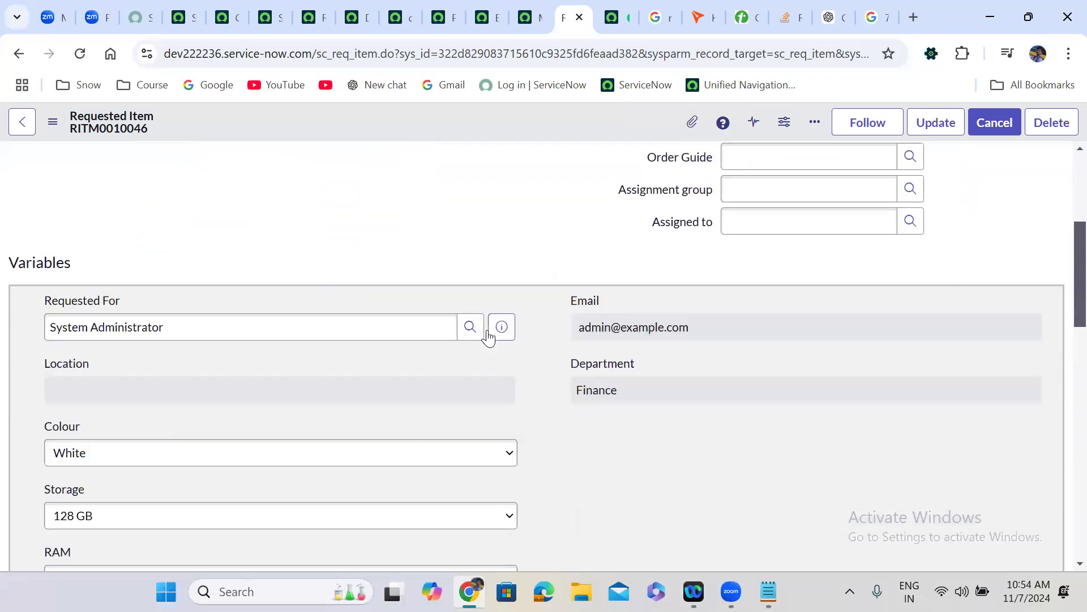
scroll(488, 337, "down", 5)
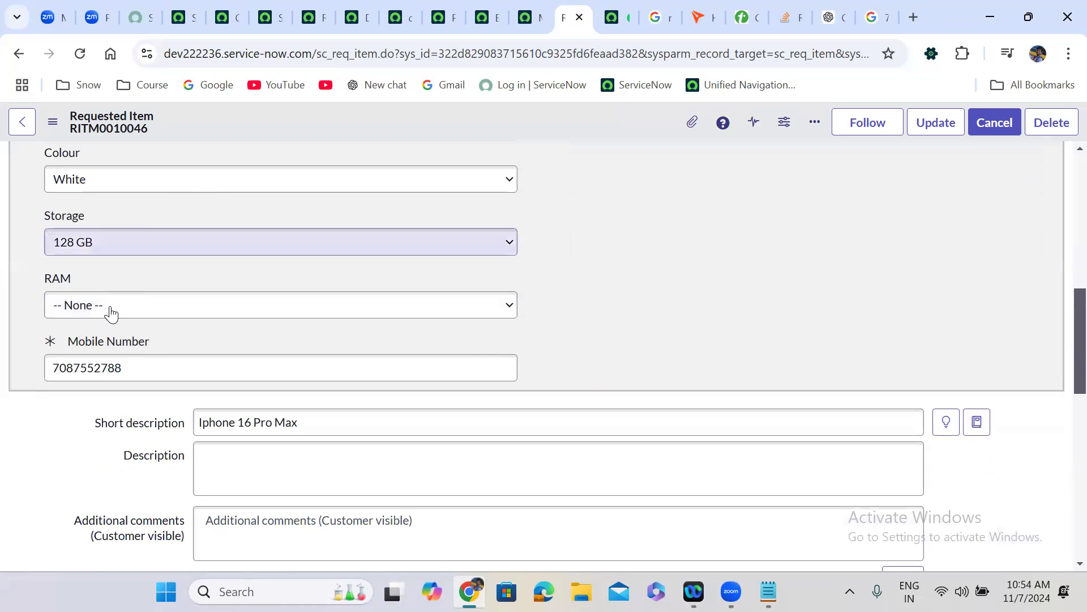
left_click(111, 311)
left_click(111, 350)
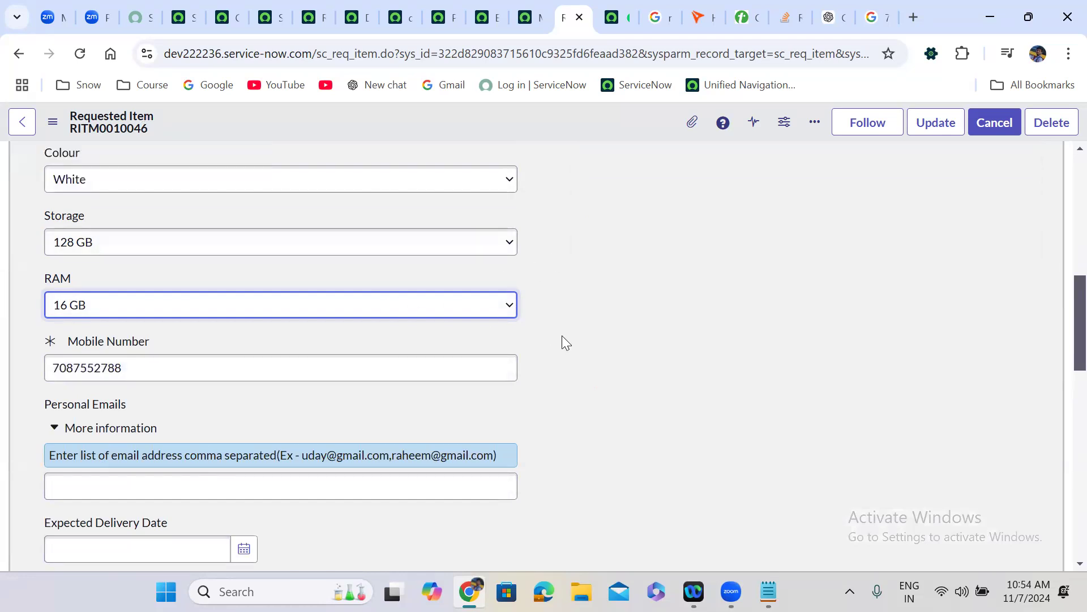
scroll(562, 338, "down", 3)
scroll(170, 453, "down", 5)
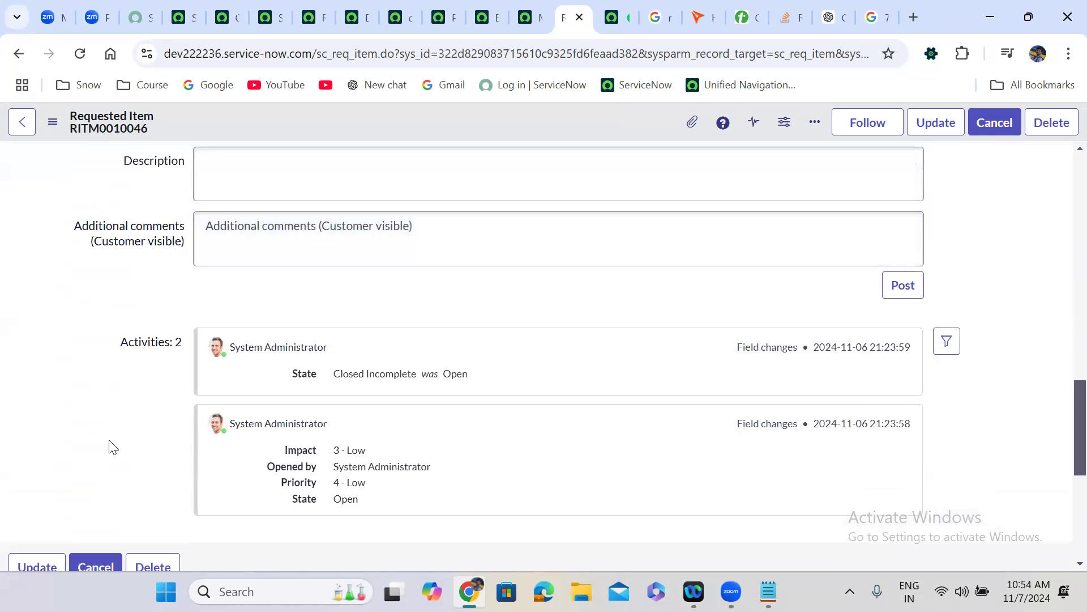
scroll(132, 423, "down", 5)
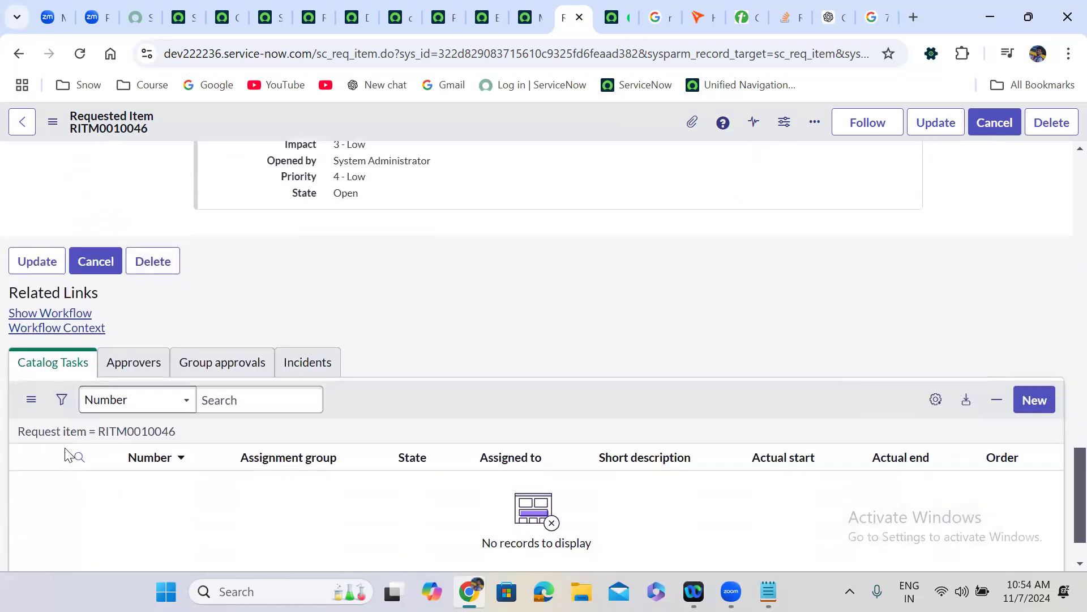
- Tick Applies on Catalog Tasks on the Show Personal Email, Delivery Date fields policy and save
left_click(224, 19)
left_click(259, 9)
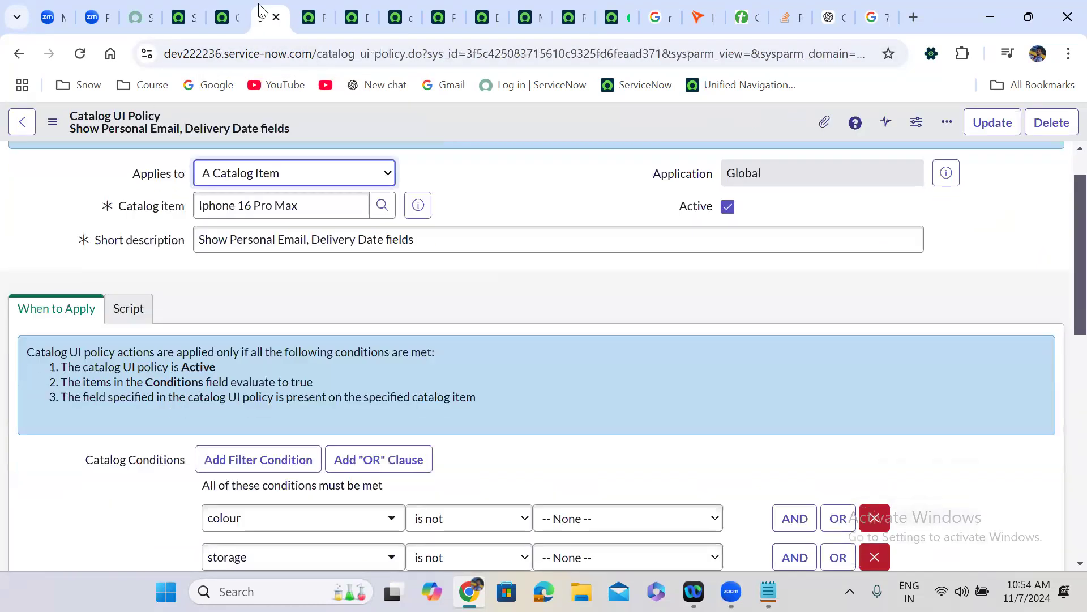
scroll(352, 293, "down", 1)
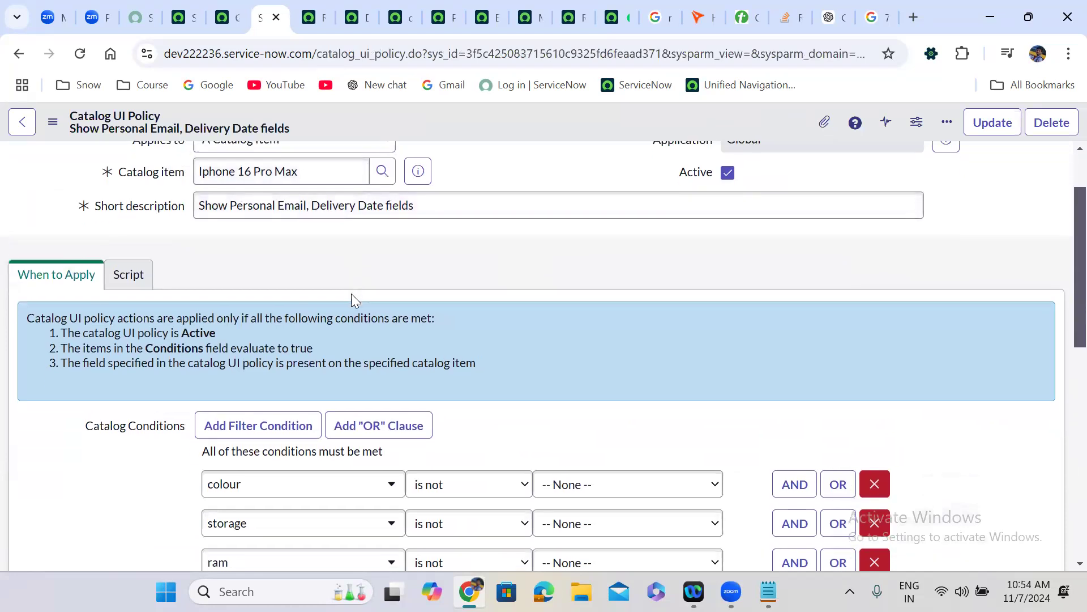
scroll(351, 293, "down", 10)
scroll(351, 300, "up", 6)
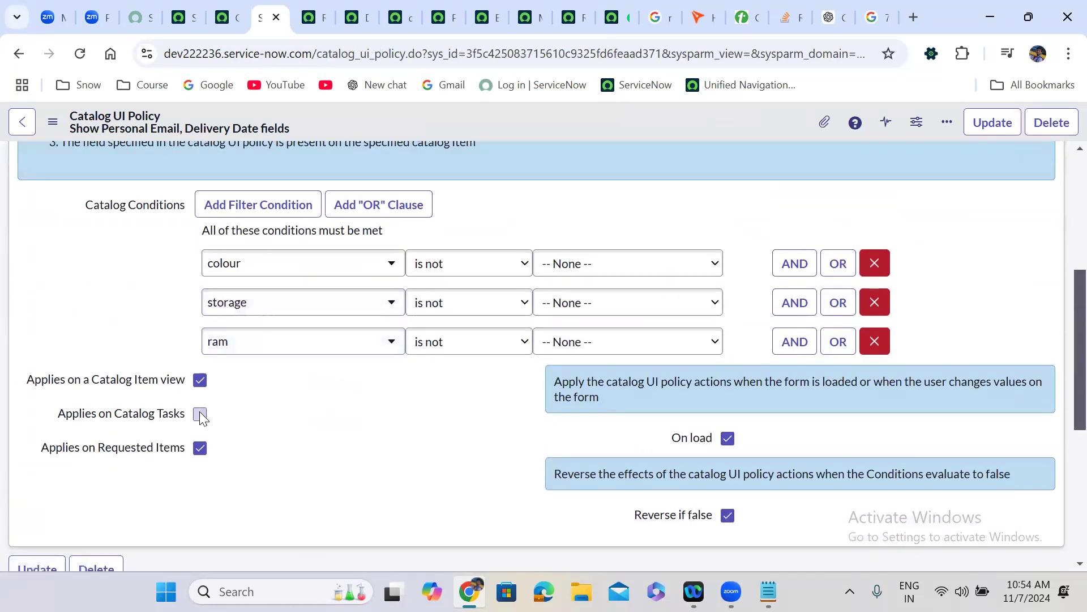
left_click(200, 415)
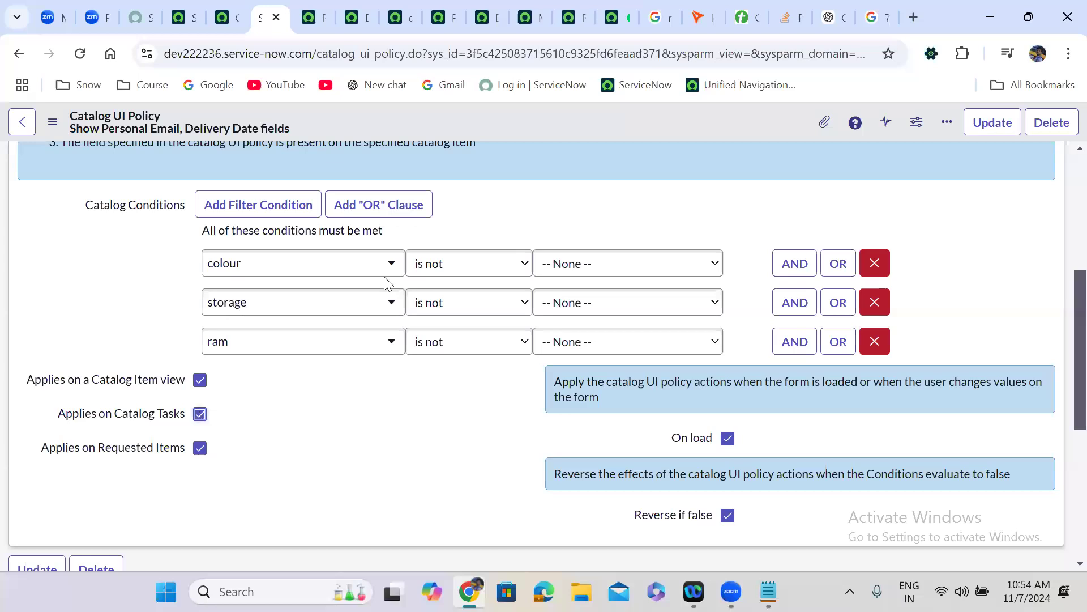
right_click(494, 116)
left_click(526, 131)
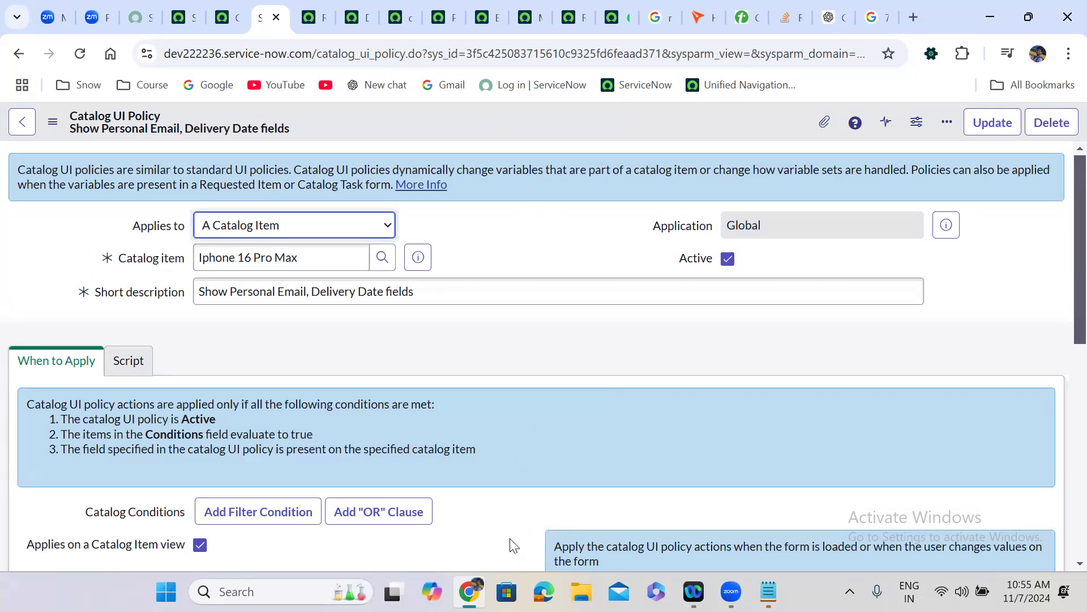
scroll(512, 546, "down", 2)
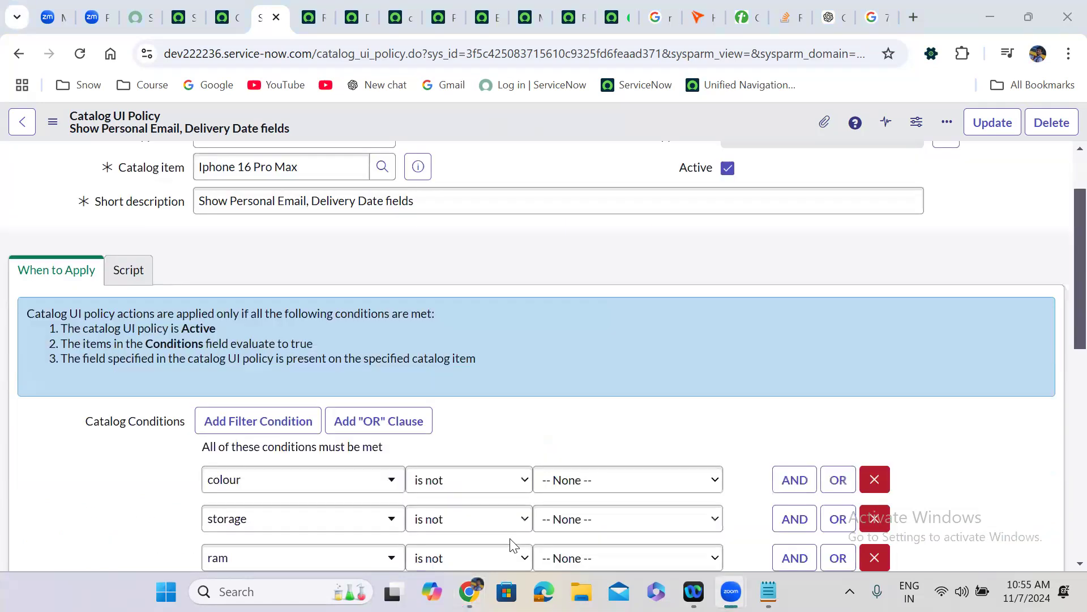